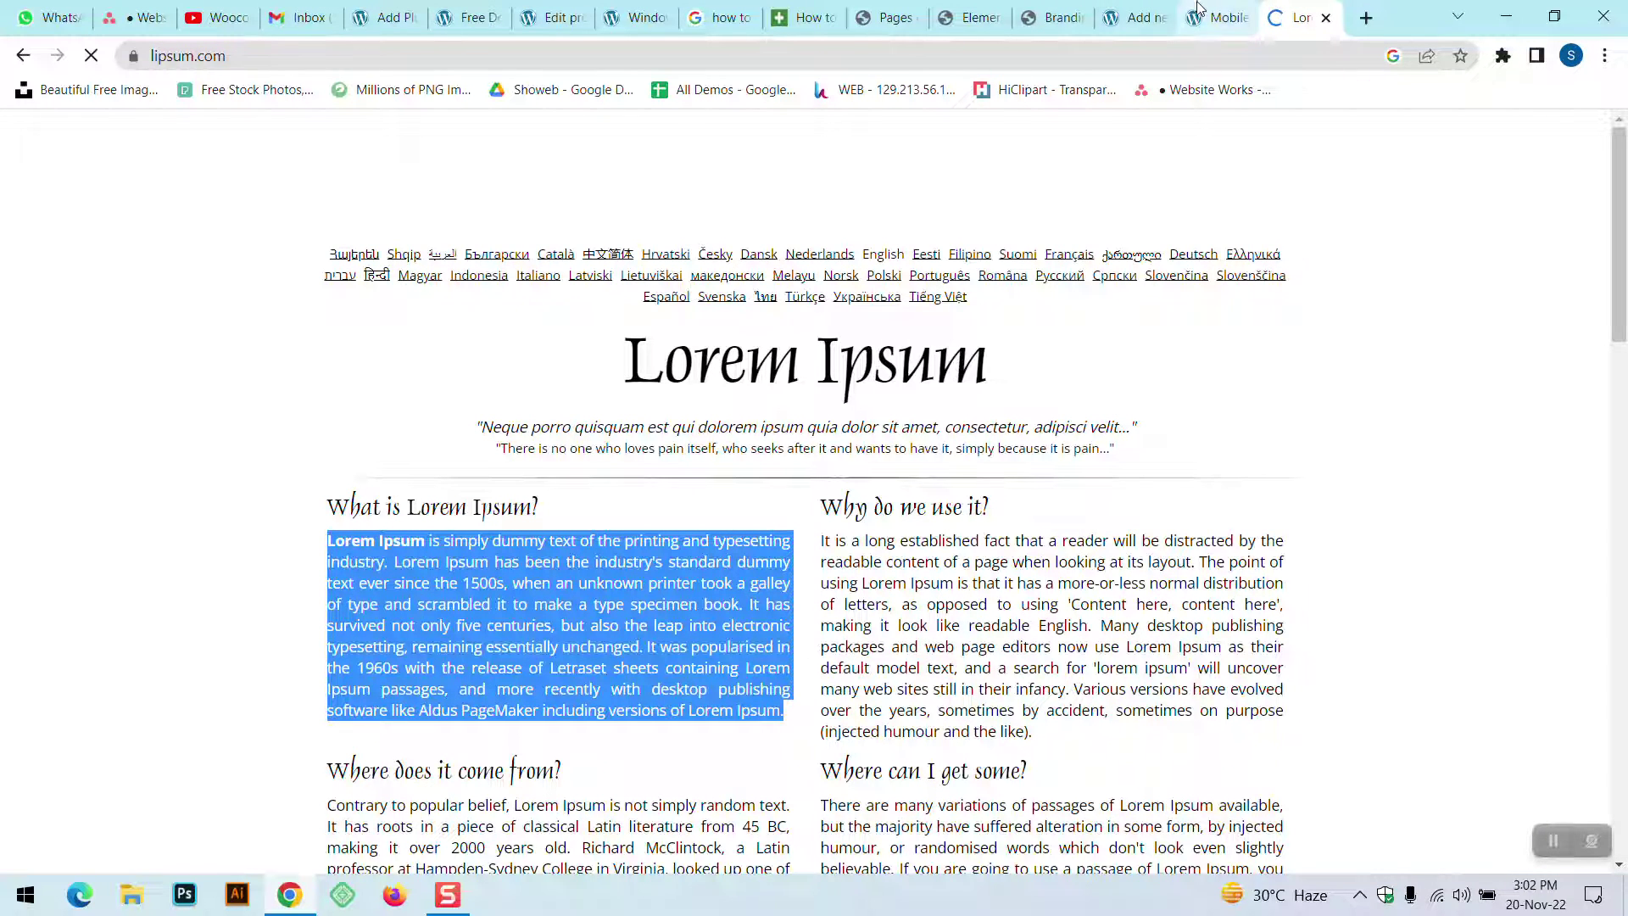
- Copy the highlighted "What is Lorem Ipsum?" paragraph and paste it into the new PUBG Game product's description
right_click(613, 573)
left_click(651, 587)
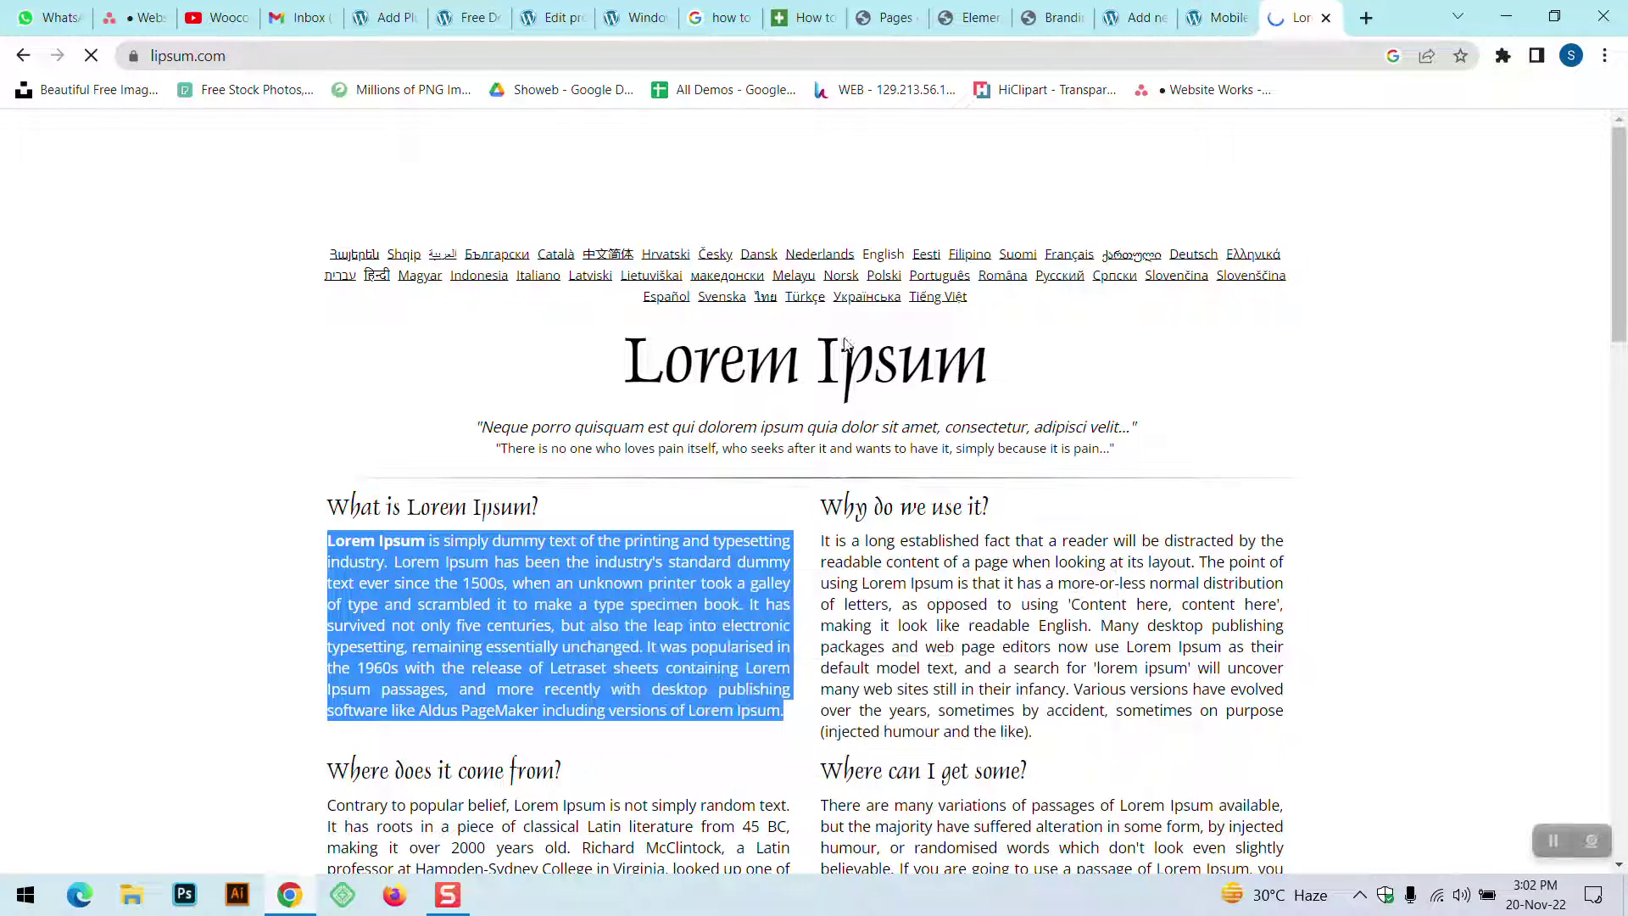
left_click(1134, 17)
type("Lorem Ipsum is simply dummy text of the printing and typesetting industry. Lorem Ipsum has been the industry's standard dummy text ever since the 1500s, when an unknown printer took a galley of type and scrambled it to make a type specimen book. It has survived not only five centuries, but also the leap into electronic typesetting, remaining essentially unchanged. It was popularised in the 1960s with the release of Letraset sheets containing Lorem Ipsum passages, and more recently with desktop publishing software like Aldus PageMaker including versions of Lorem Ipsum.")
right_click(395, 480)
left_click(455, 553)
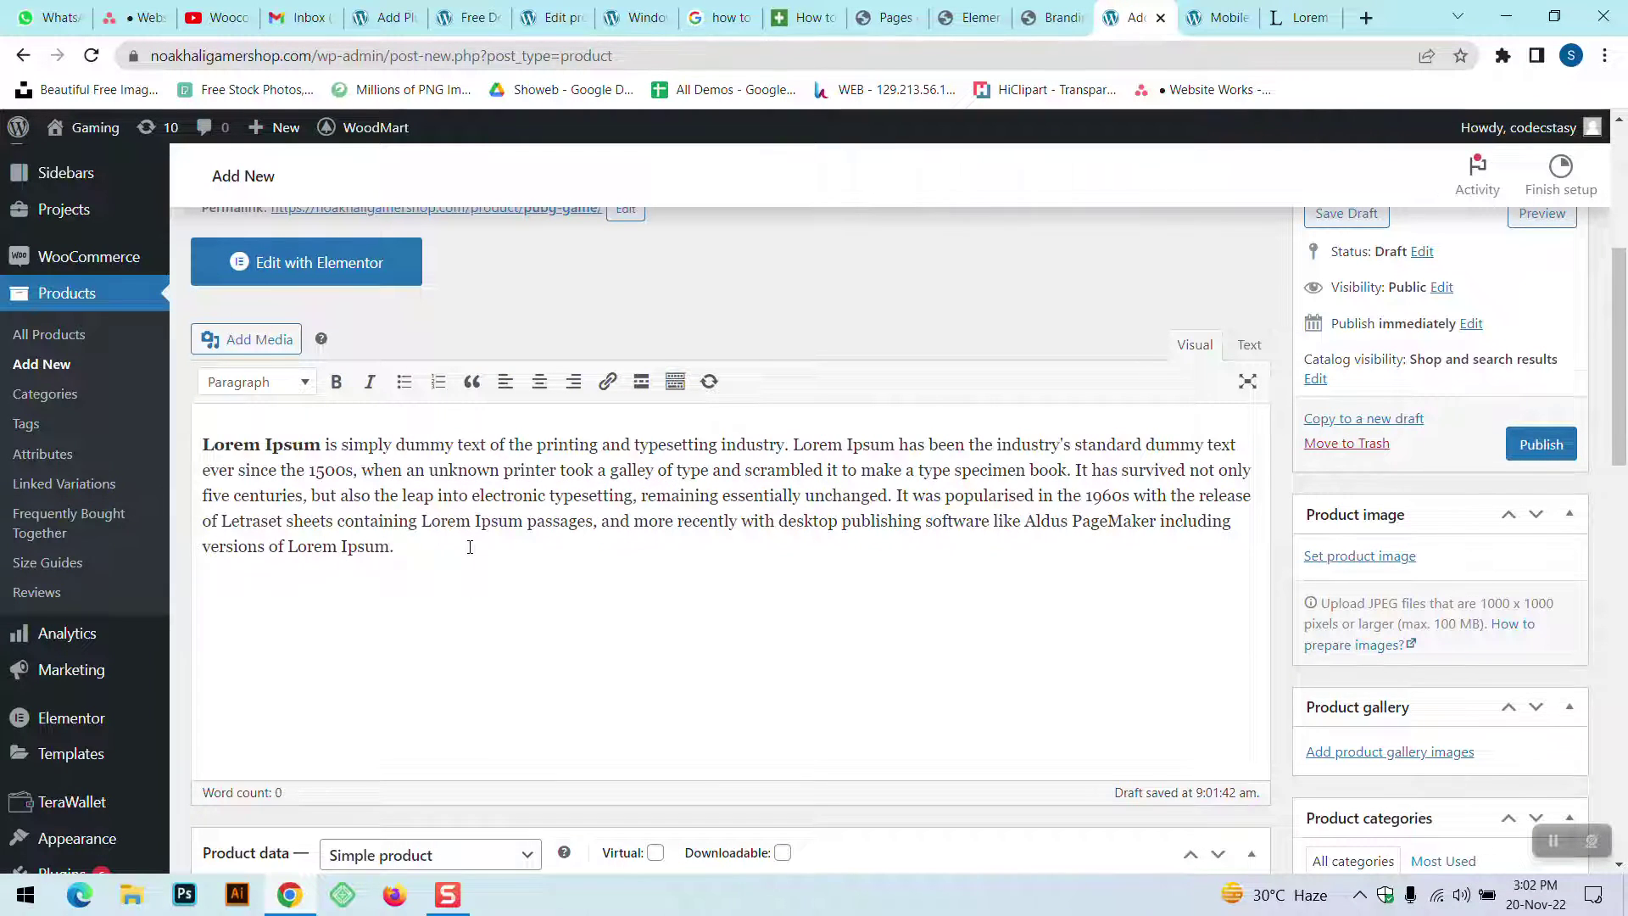
- Review the draft's product data section, and examine the diamond amount choices on the existing Mobile Legends Diamonds product page
scroll(467, 553, "down", 4)
scroll(484, 544, "up", 2)
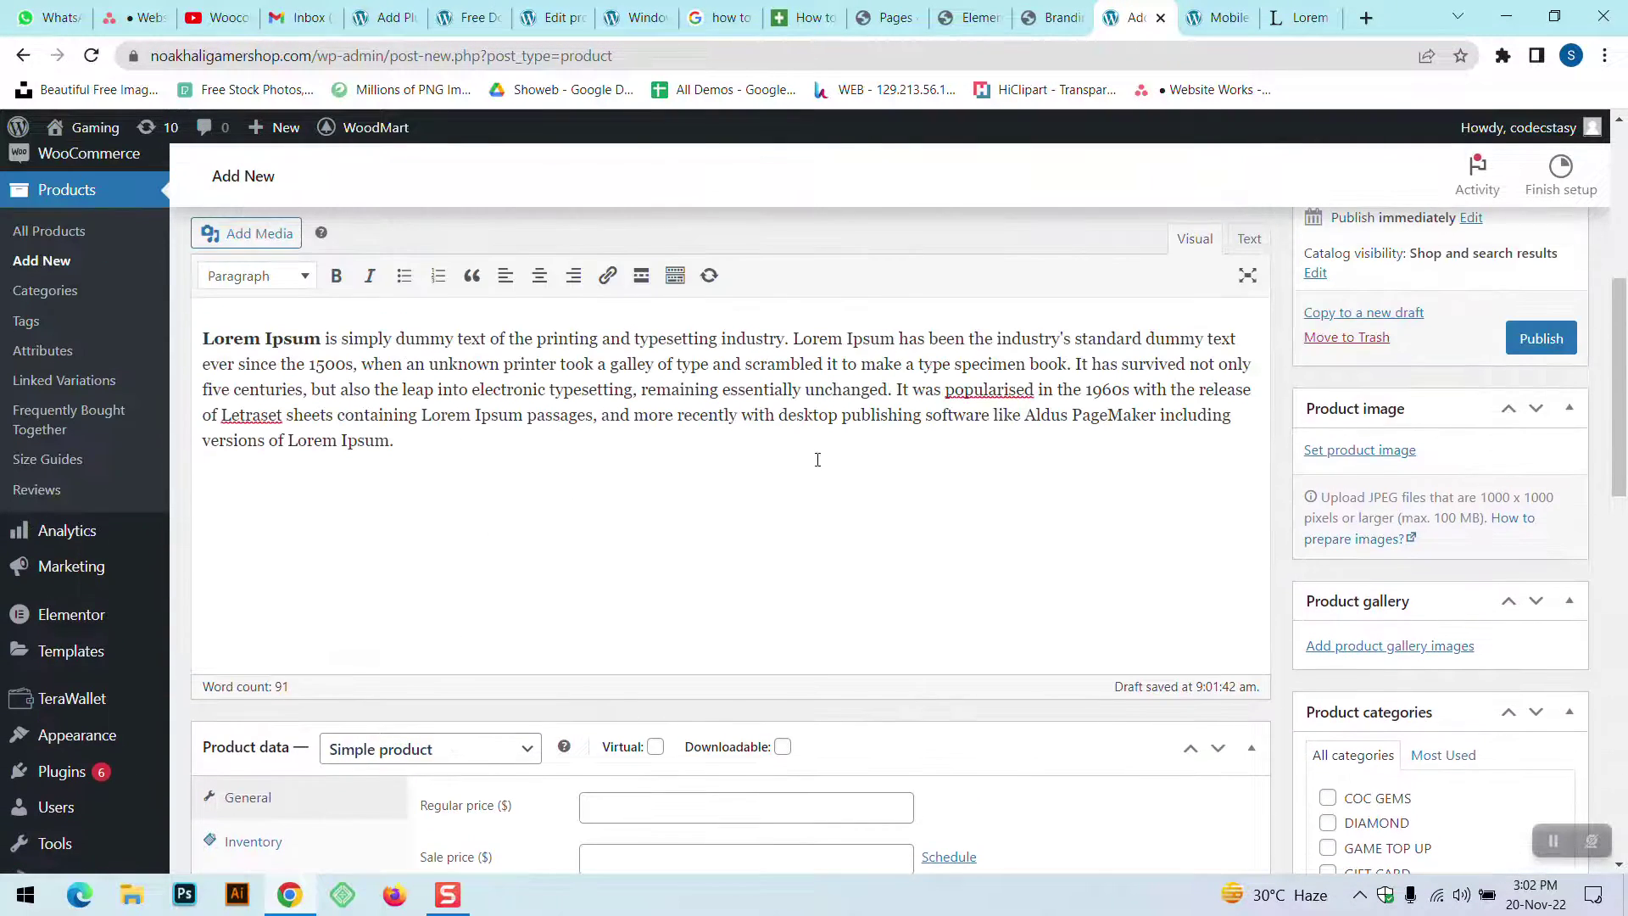
scroll(623, 436, "down", 3)
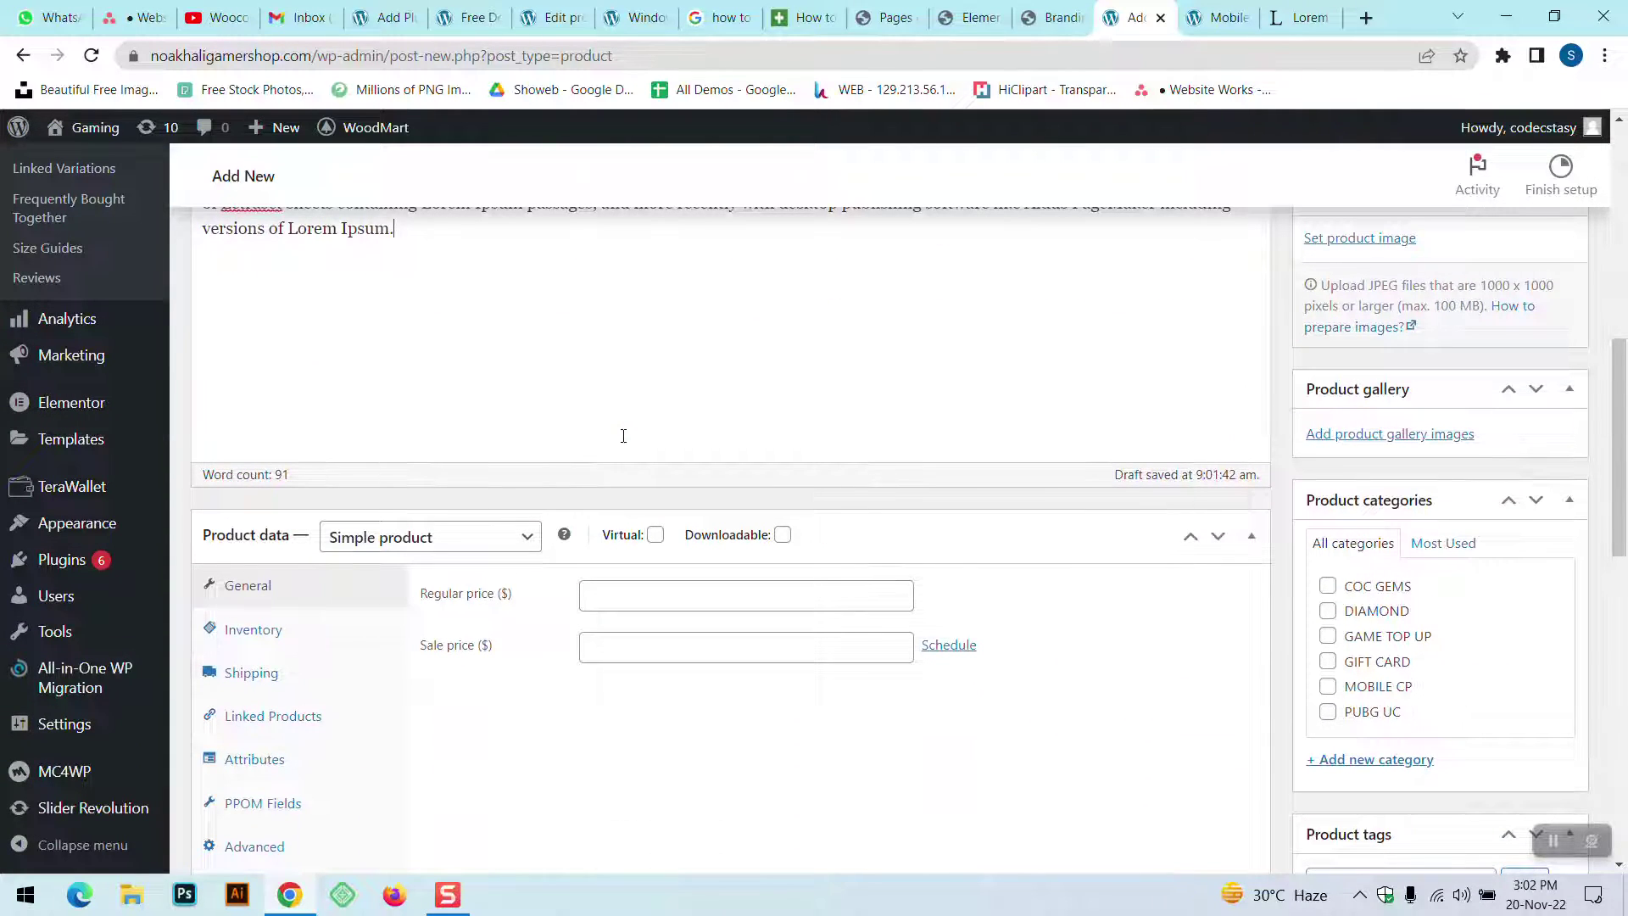
scroll(455, 485, "down", 1)
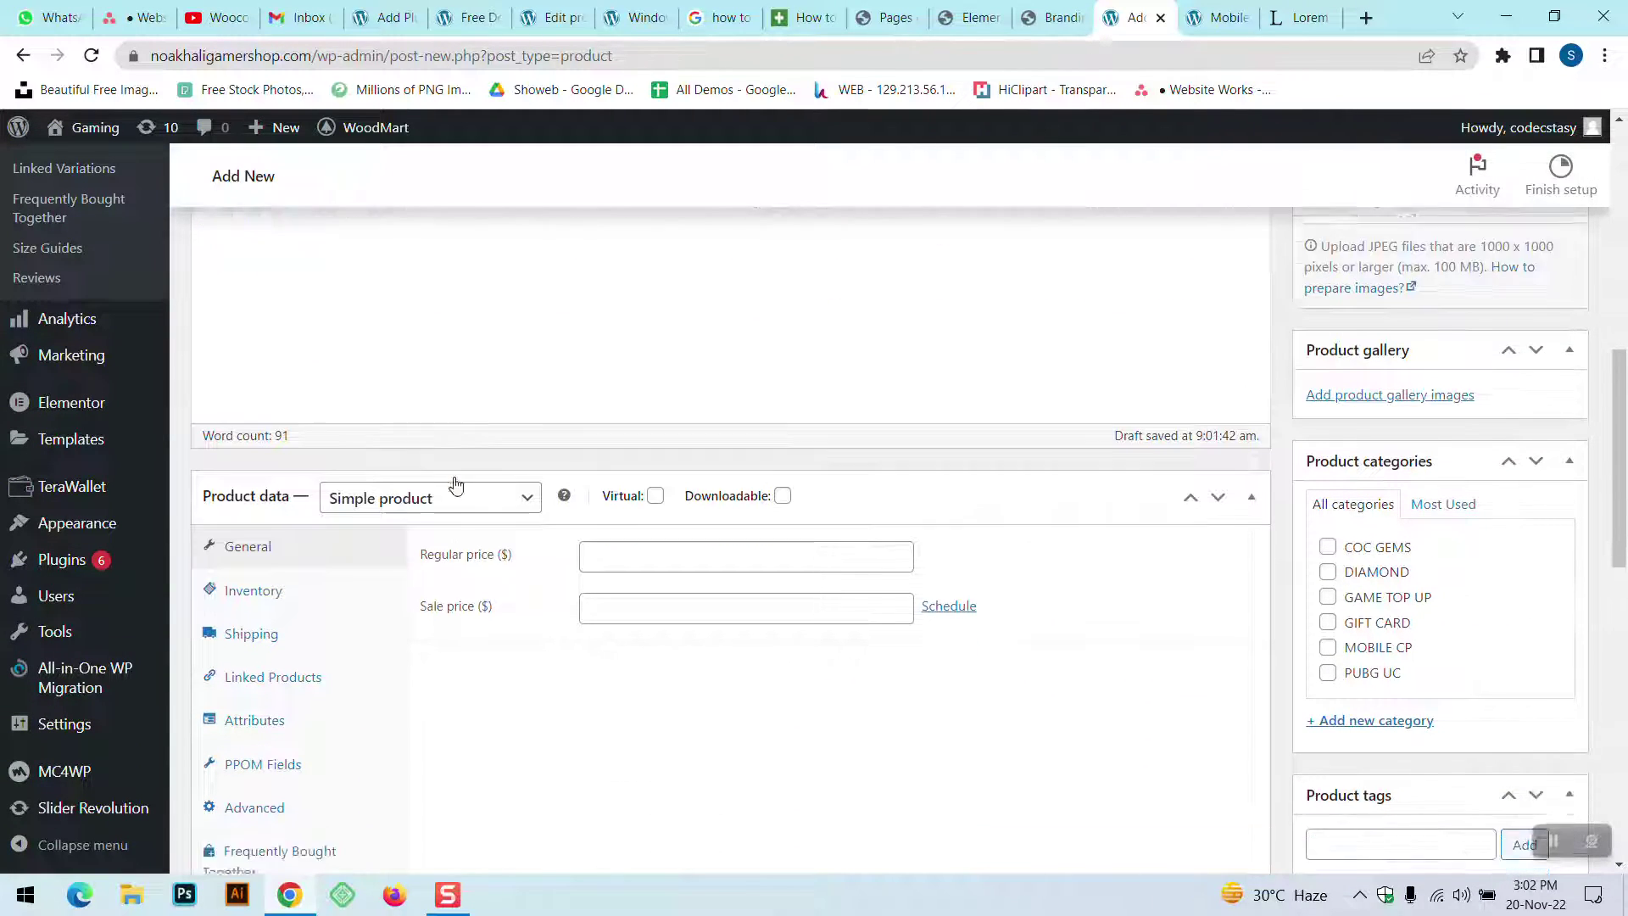
left_click(1189, 10)
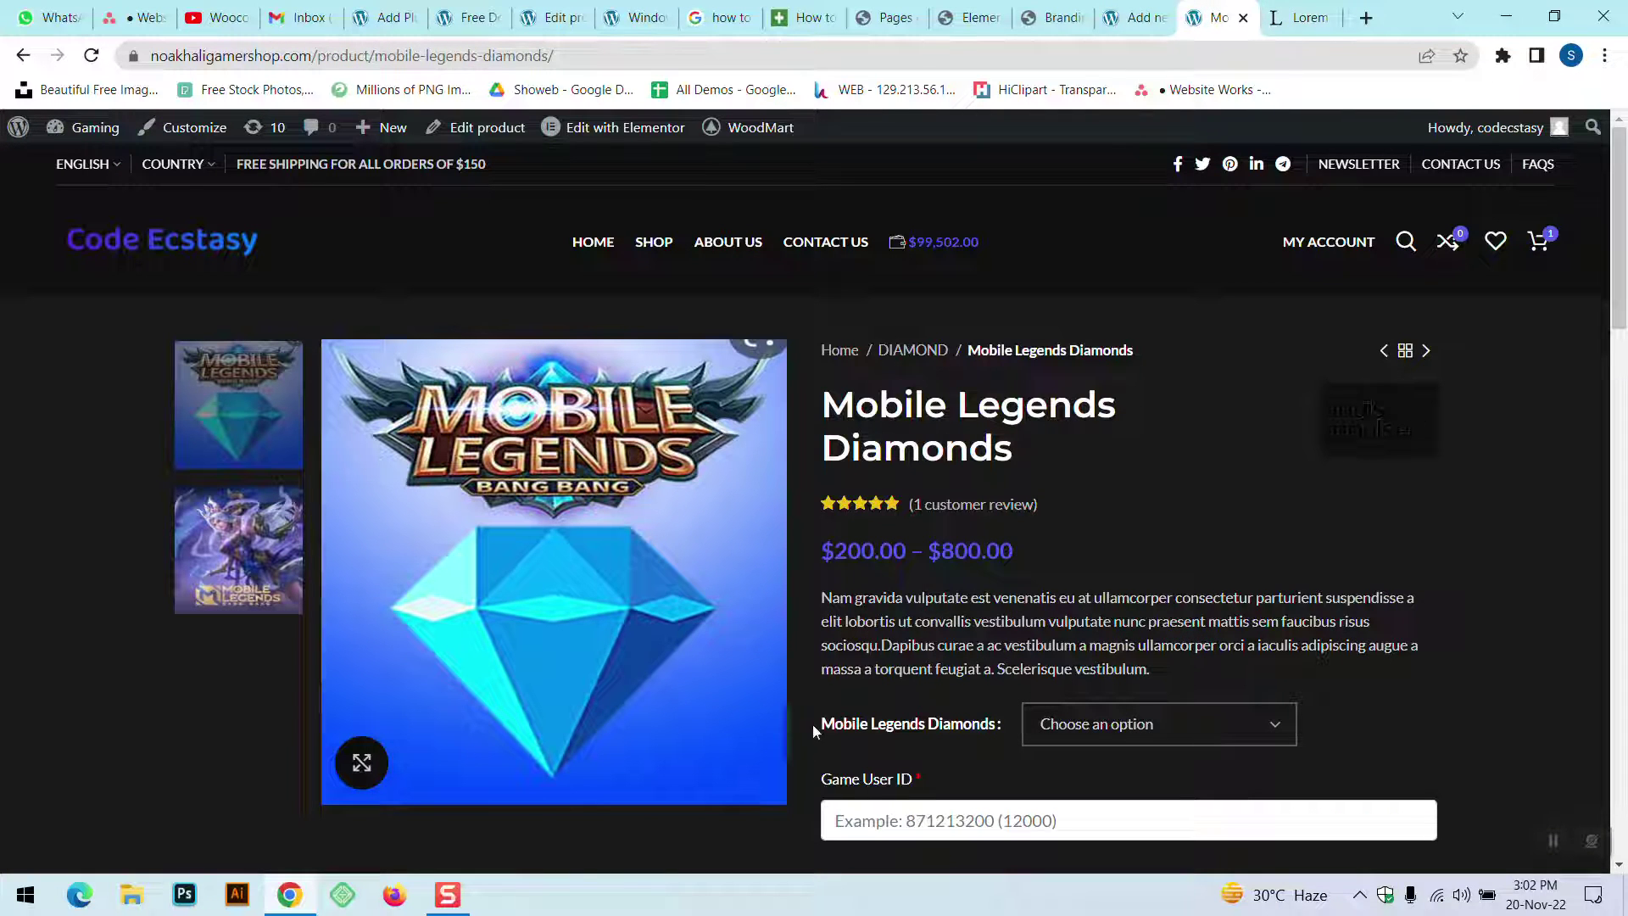
left_click_drag(816, 727, 999, 728)
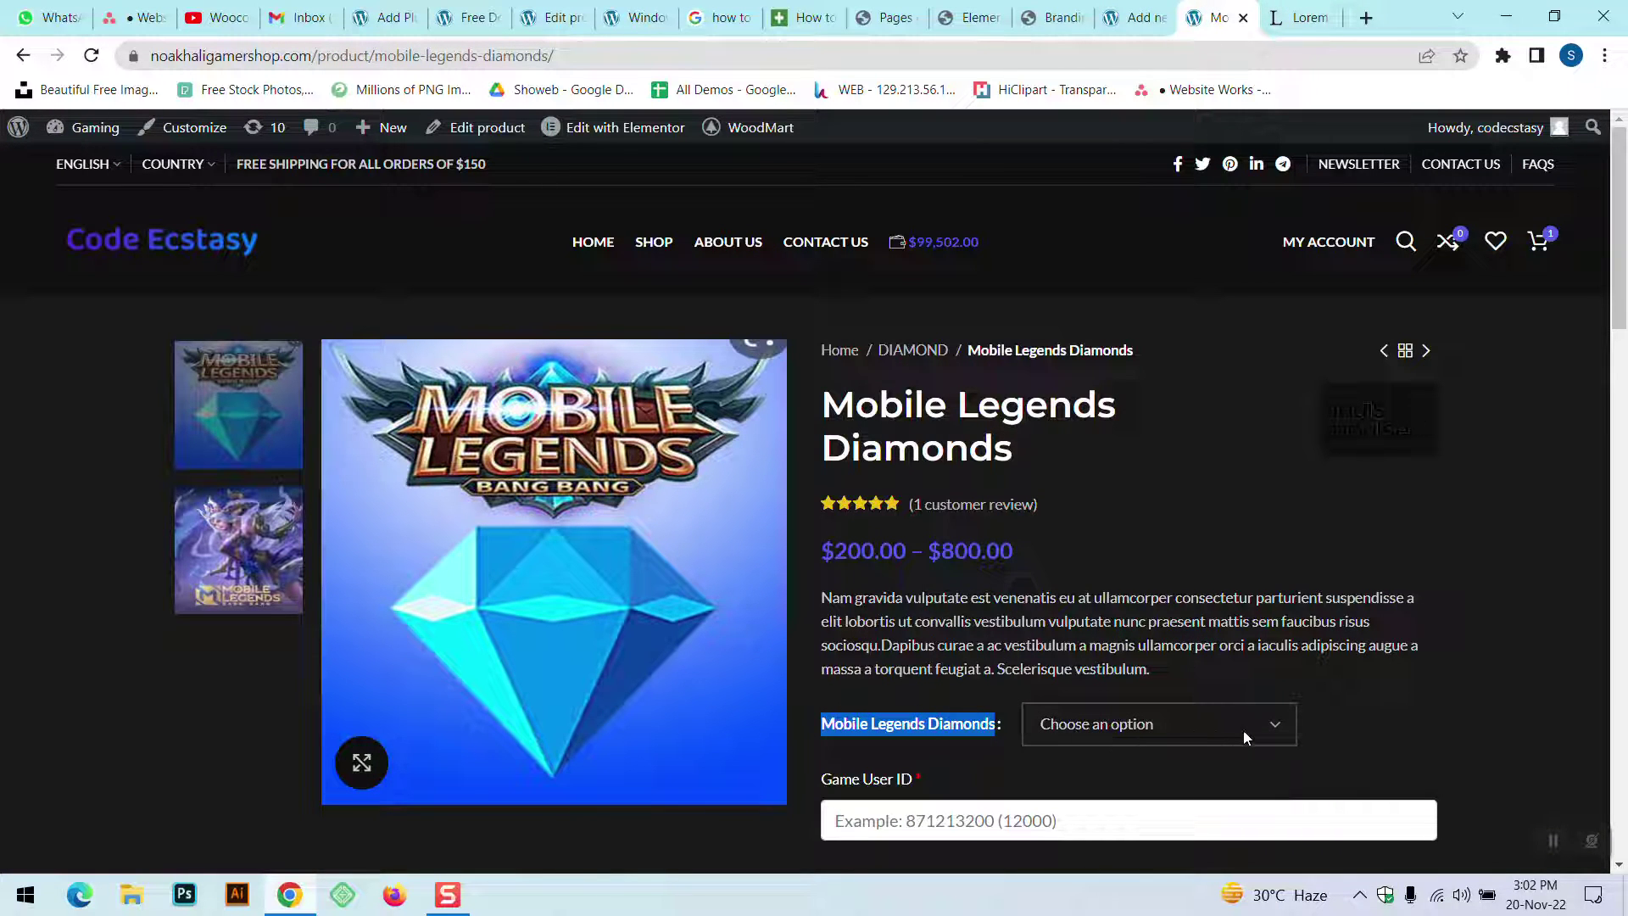
left_click(880, 731)
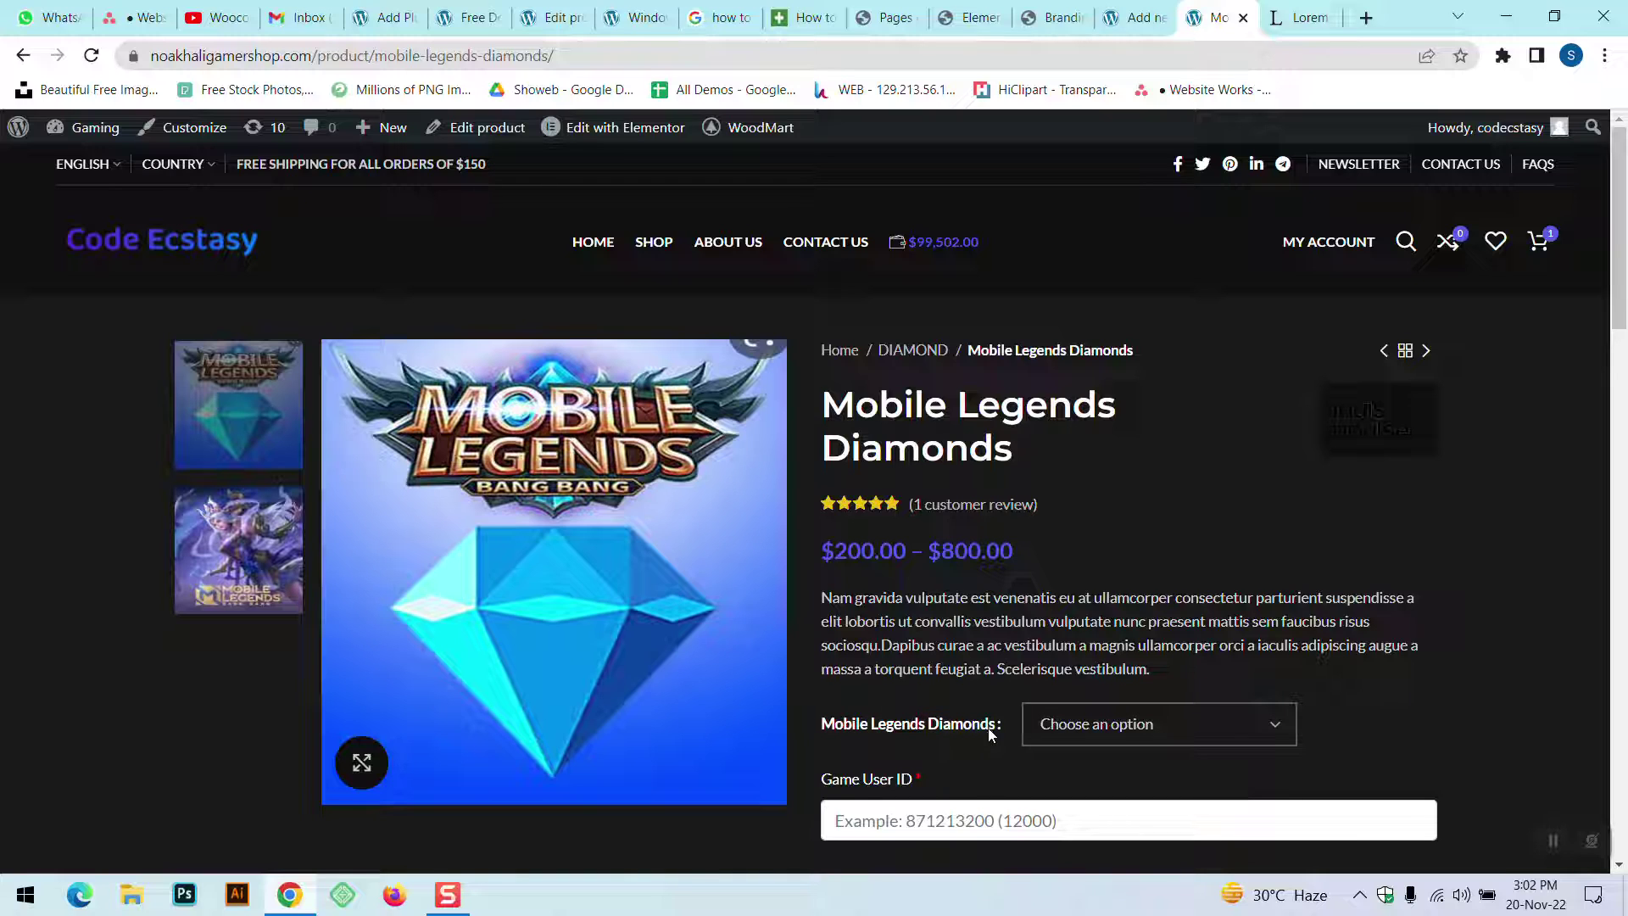
left_click_drag(827, 731, 990, 731)
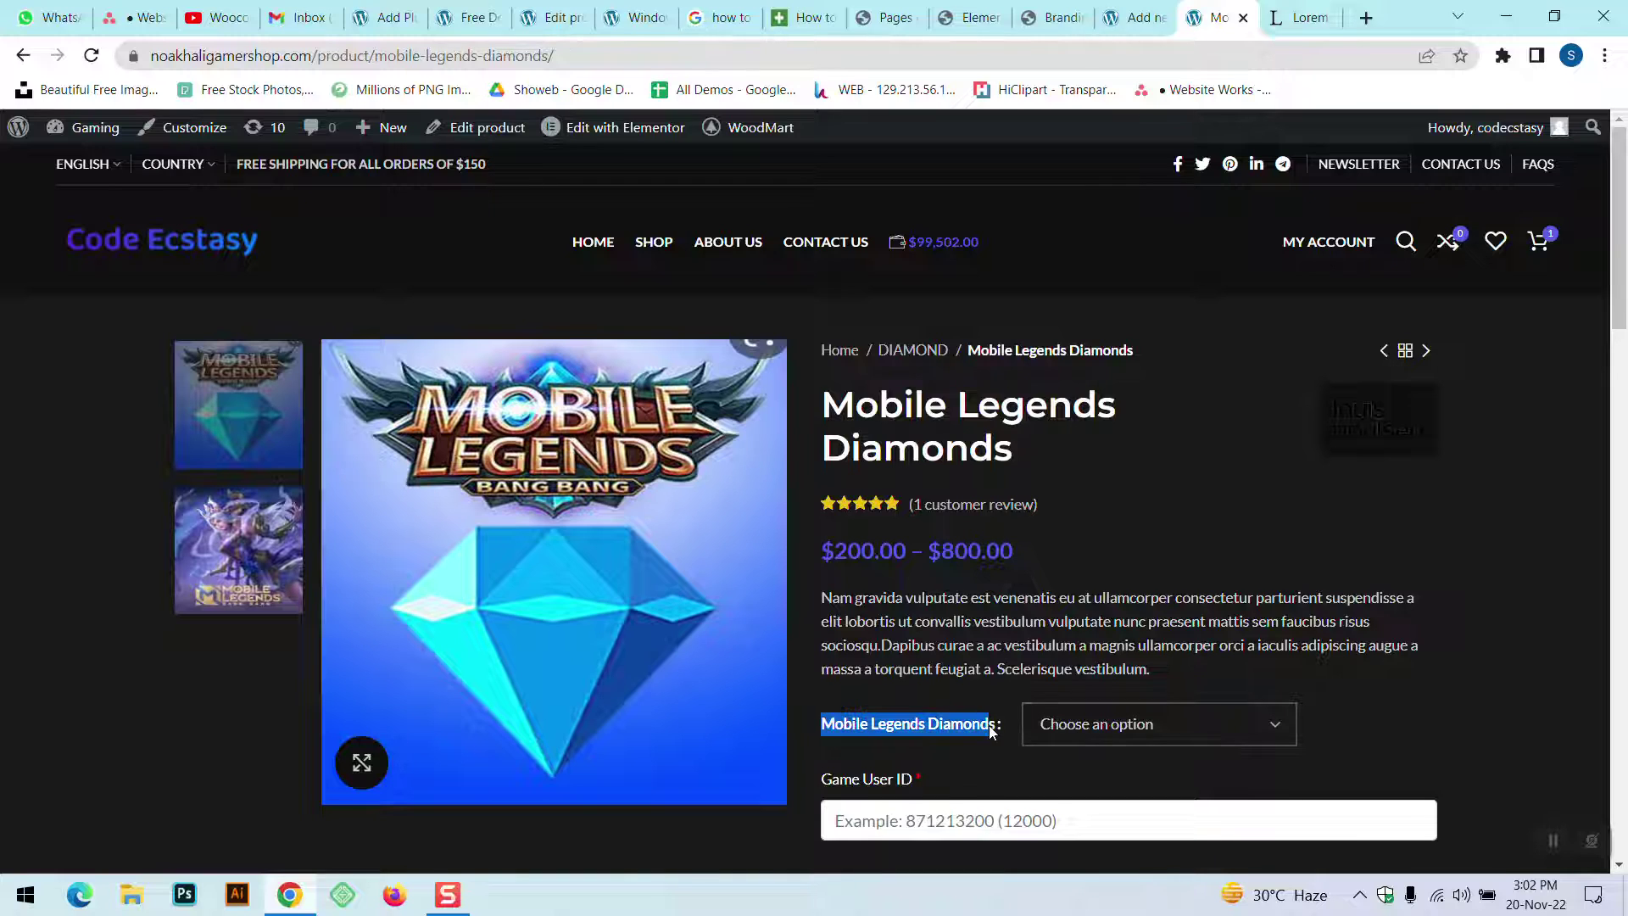
left_click(1090, 738)
scroll(1093, 678, "down", 2)
left_click(1084, 524)
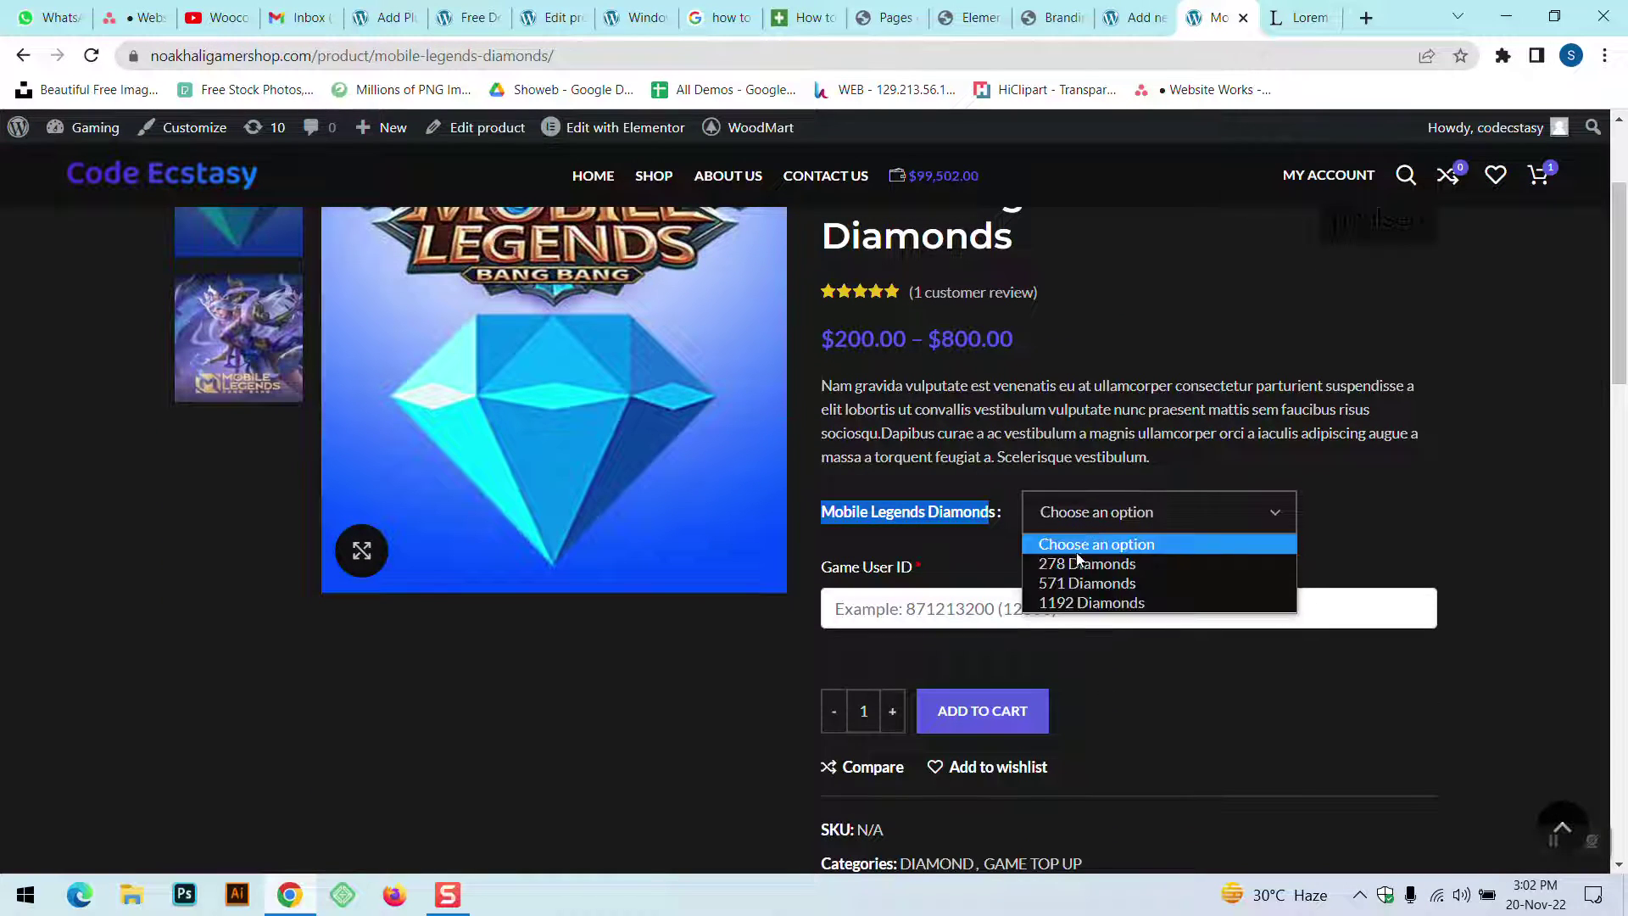
left_click(996, 552)
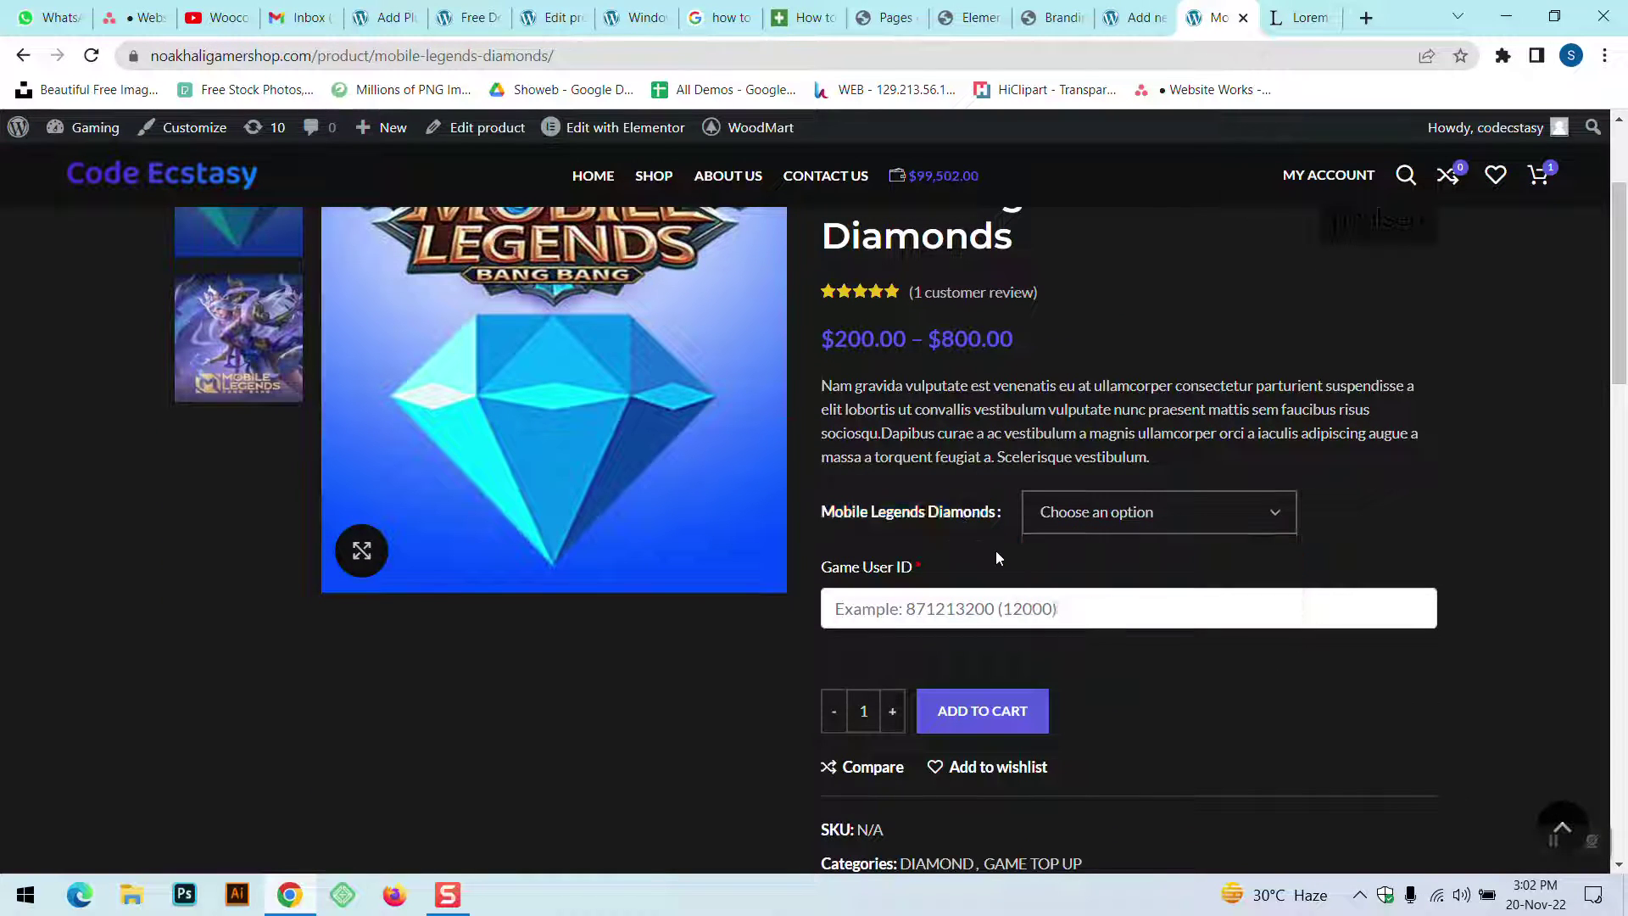
- Compare the PUBG Game draft's title, description and product data with the variation selector on the Mobile Legends Diamonds page
left_click(1121, 20)
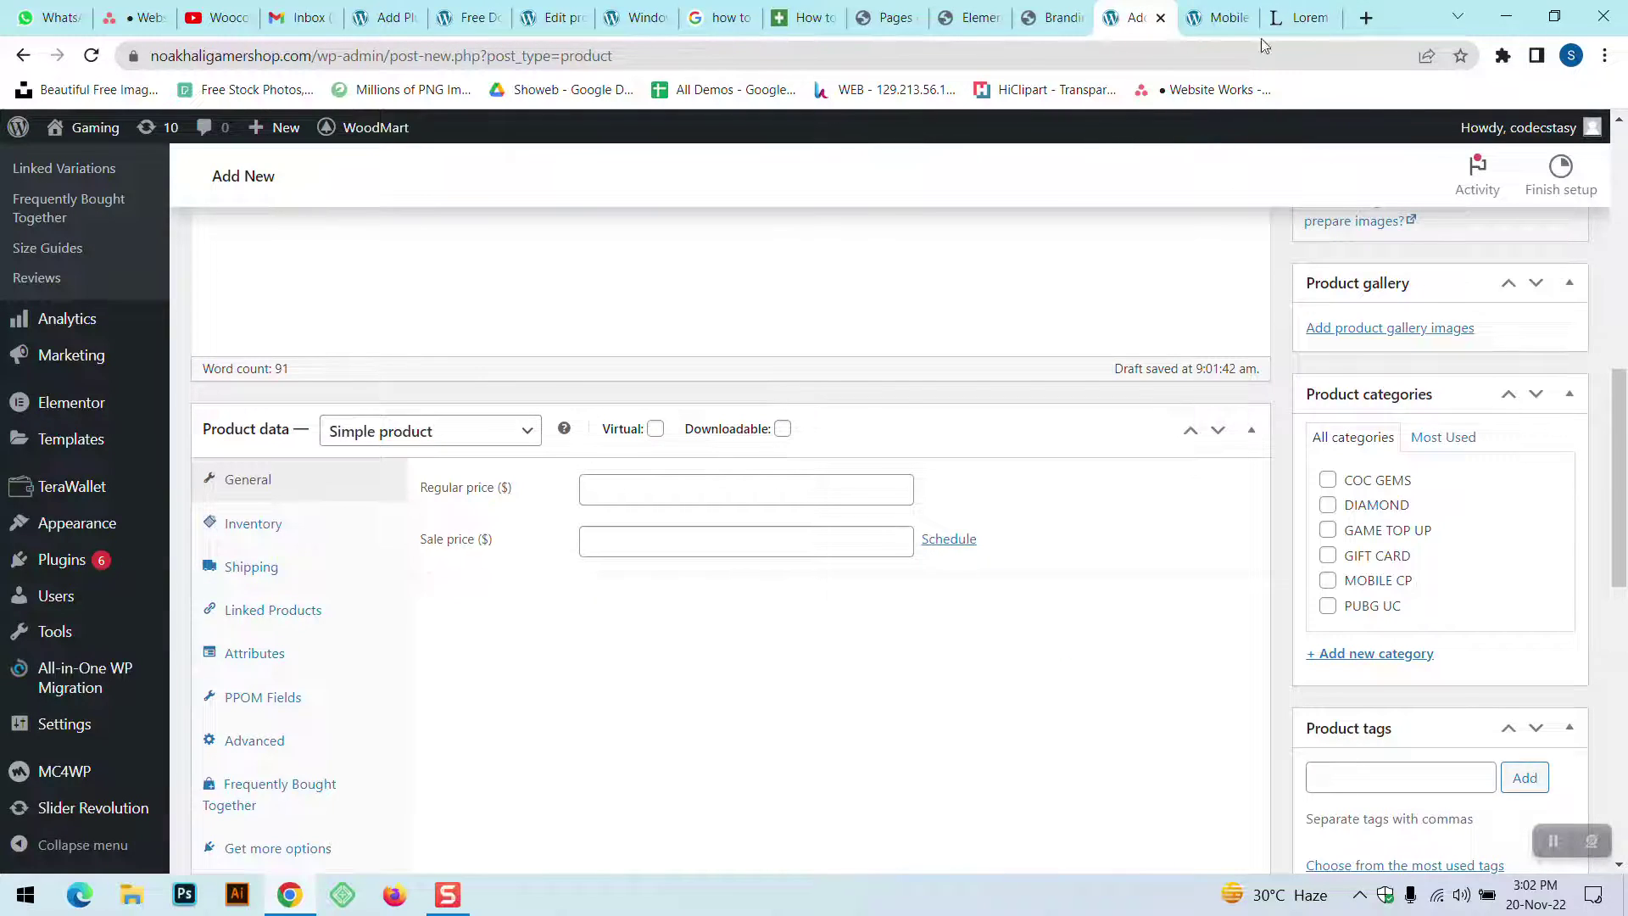
left_click(1221, 18)
left_click_drag(838, 515, 1309, 508)
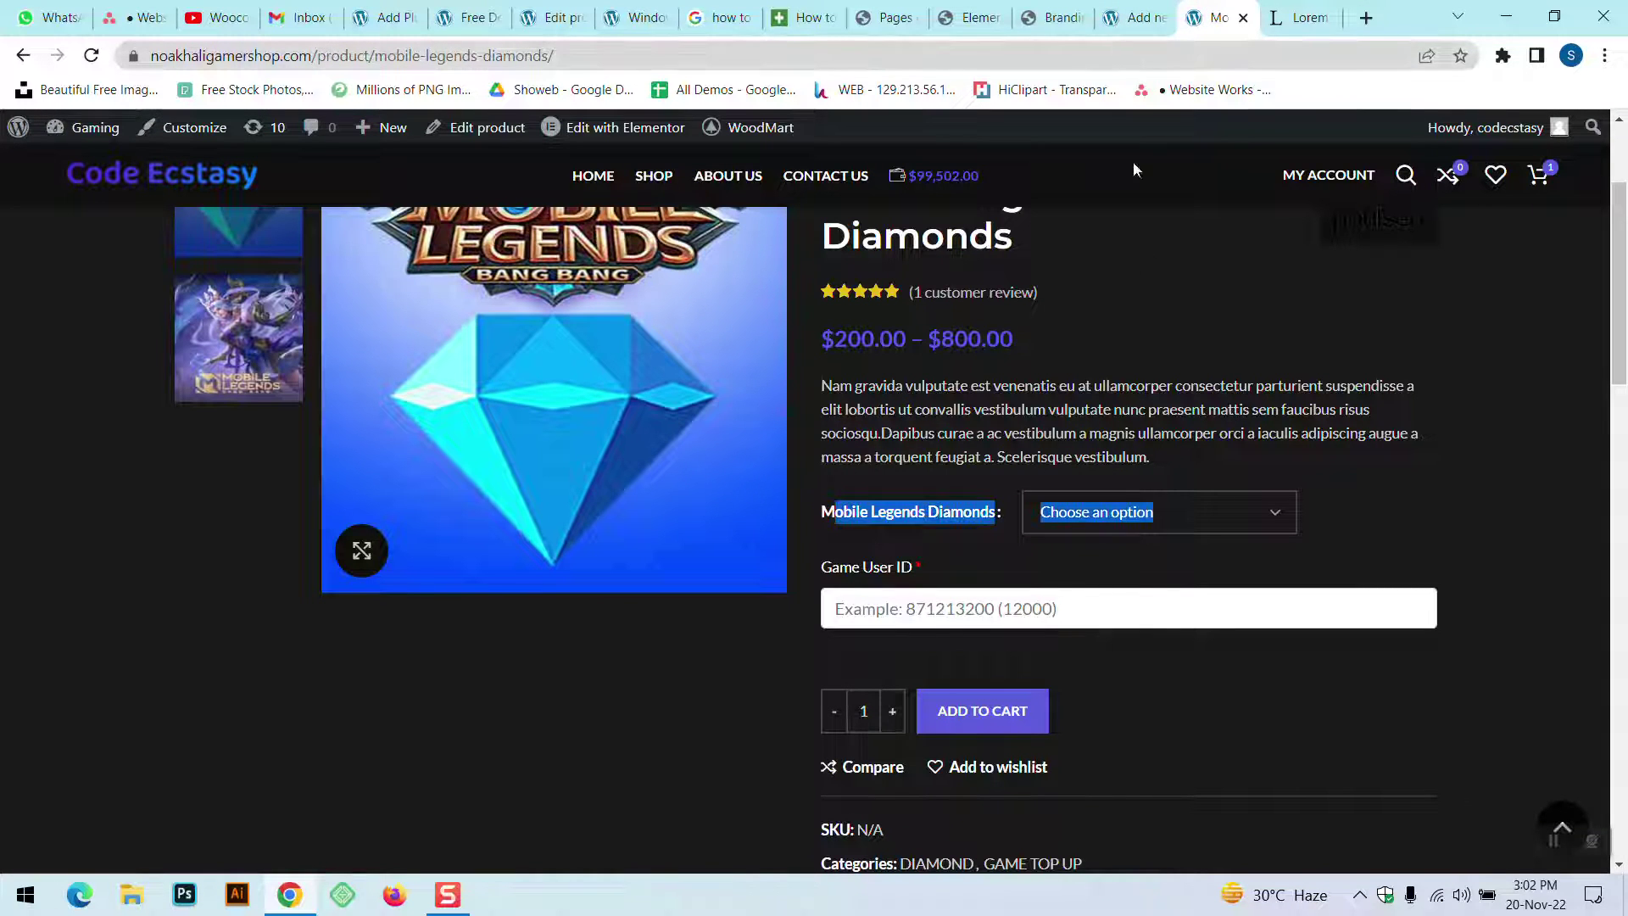
scroll(1033, 341, "up", 1)
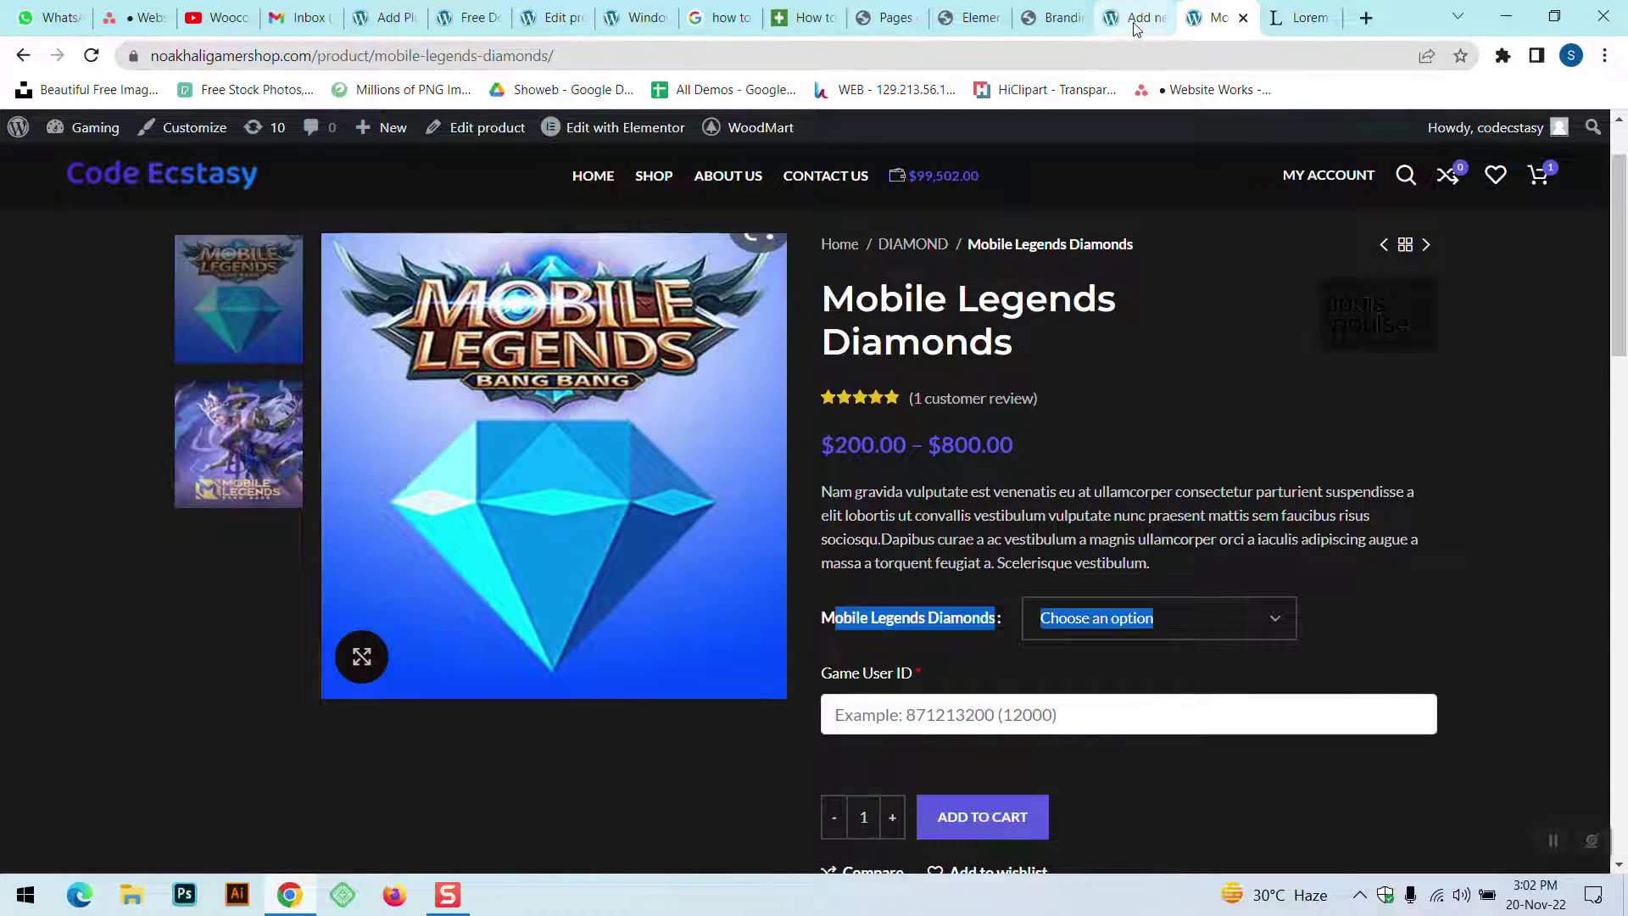
left_click(1135, 17)
scroll(354, 358, "up", 8)
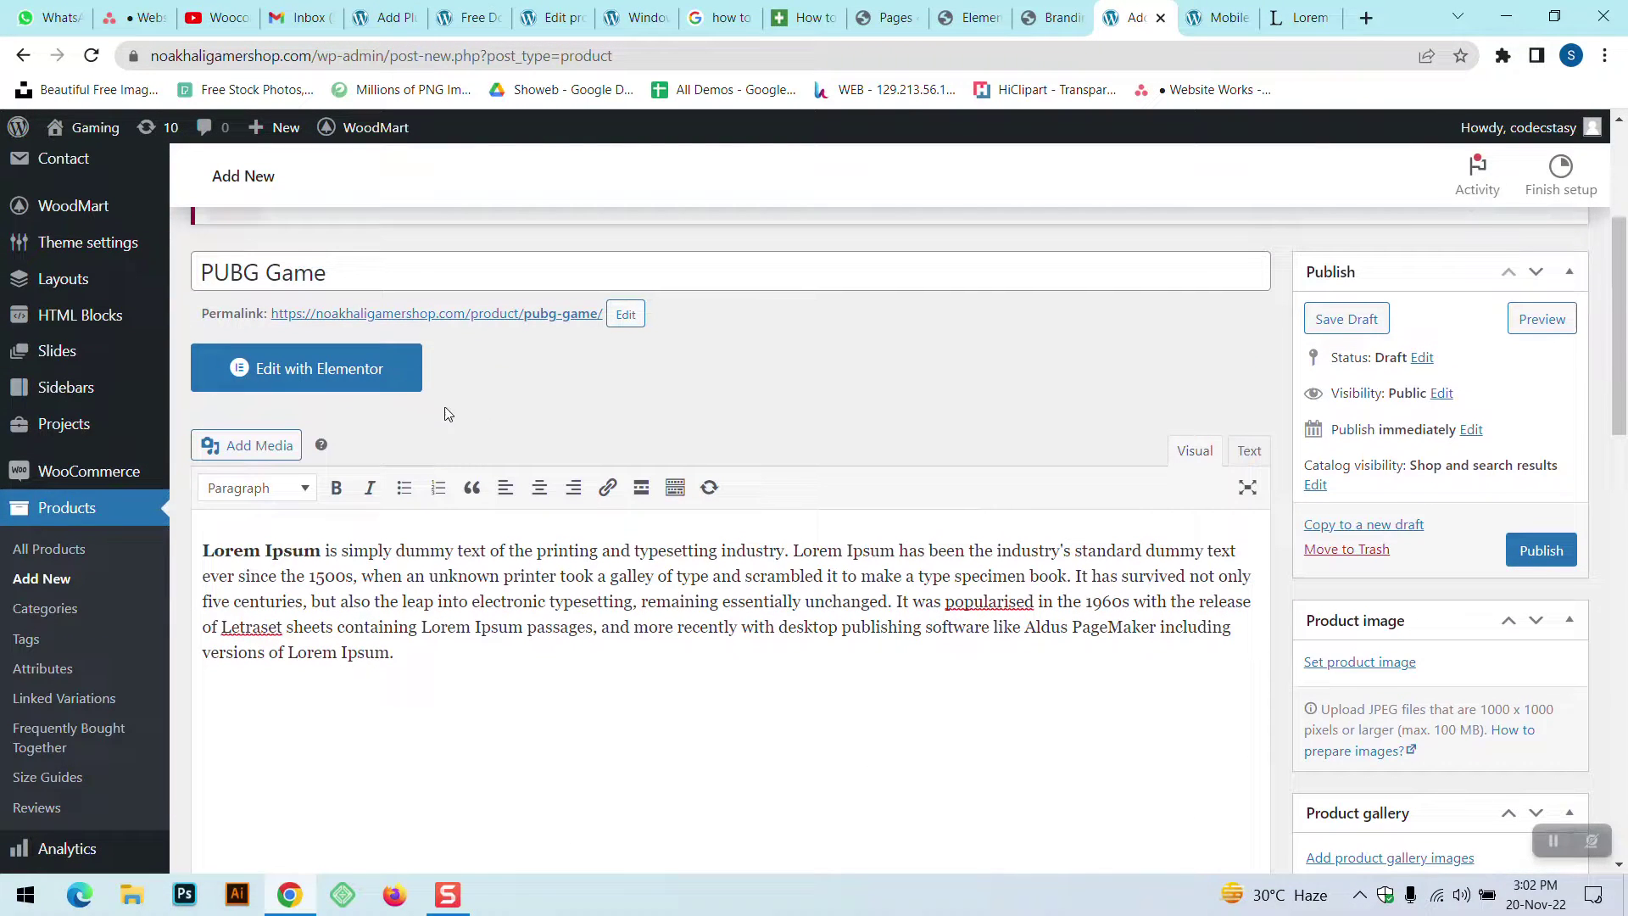
left_click(1219, 12)
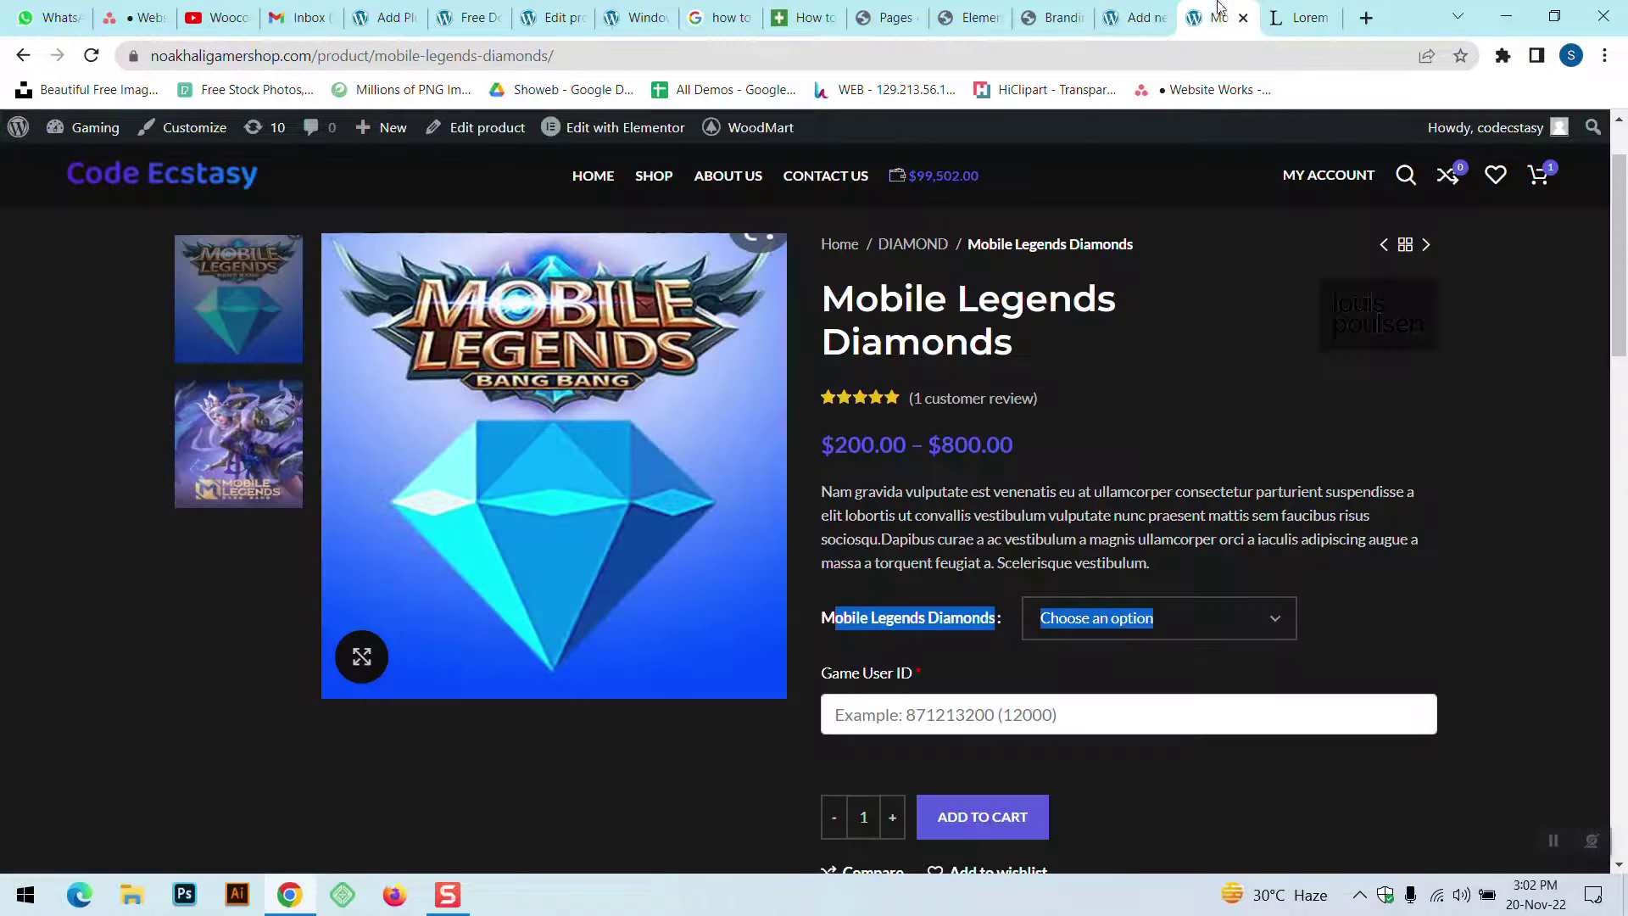
left_click(1135, 18)
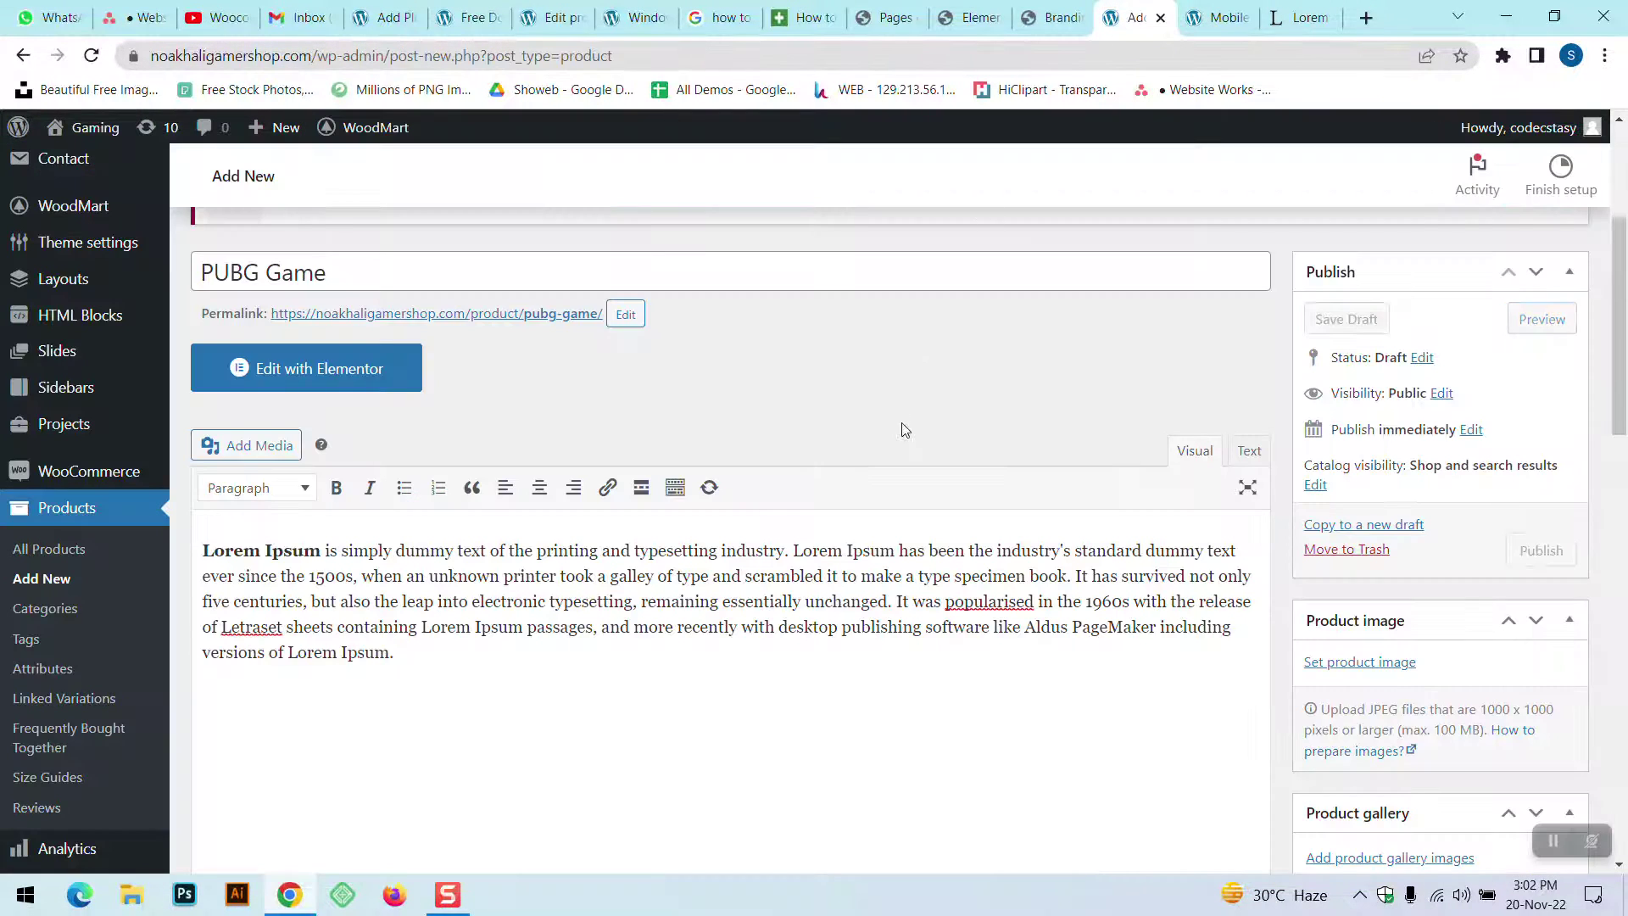
- On the Mobile Legends Diamonds page, select 278 Diamonds and then 571 Diamonds to check how the price responds
left_click(1219, 18)
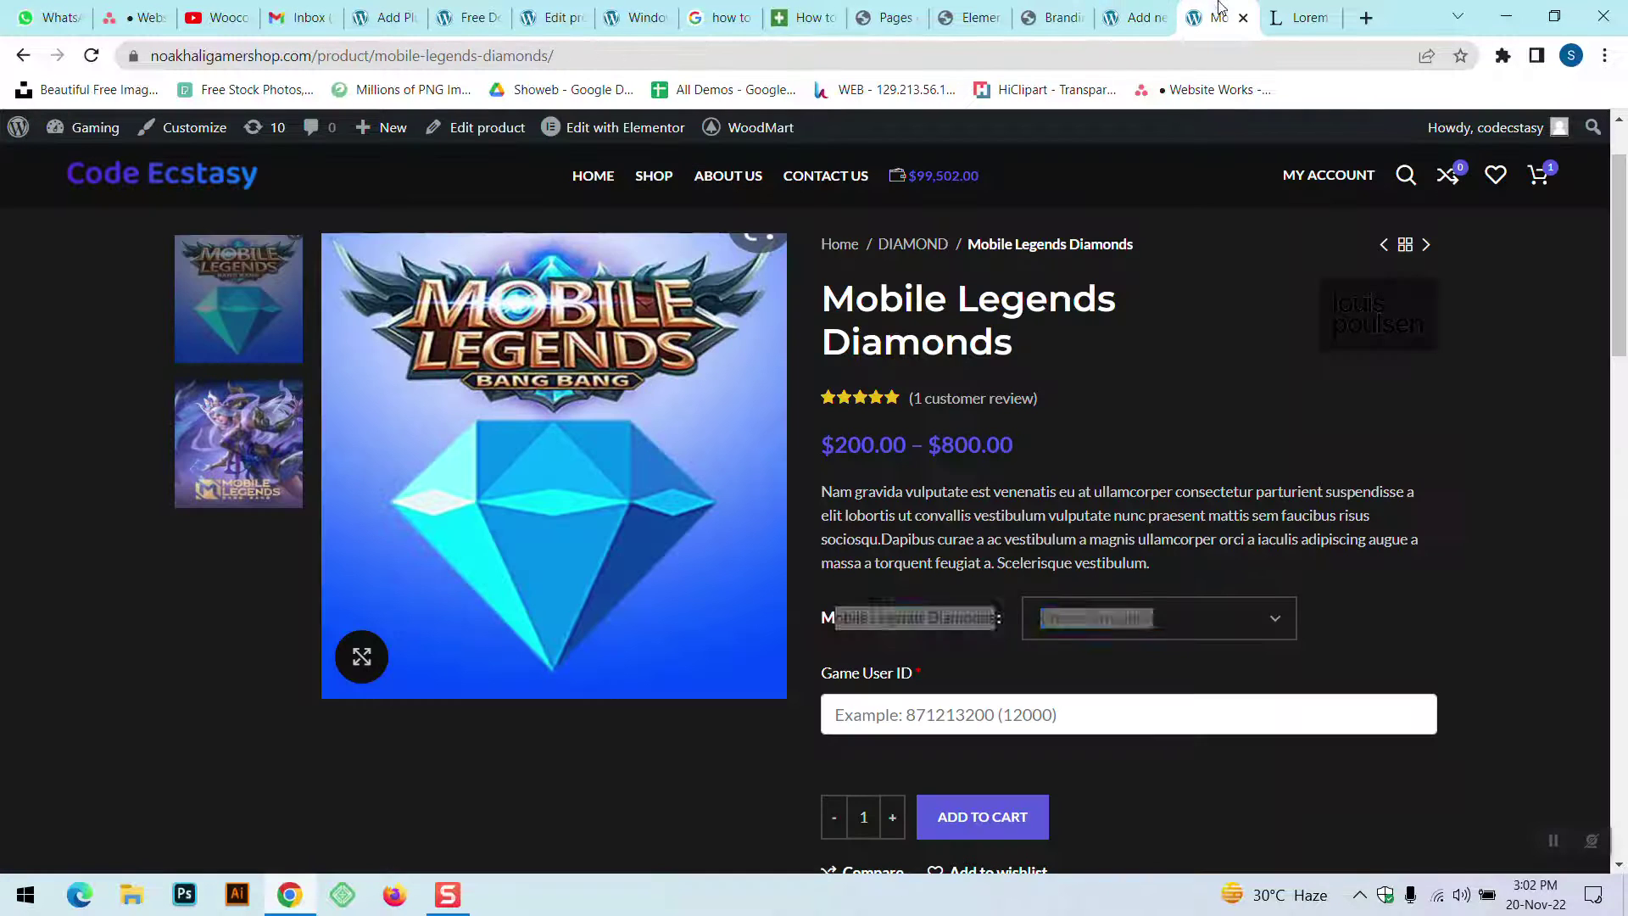
left_click(1144, 625)
left_click(1129, 670)
left_click(1107, 623)
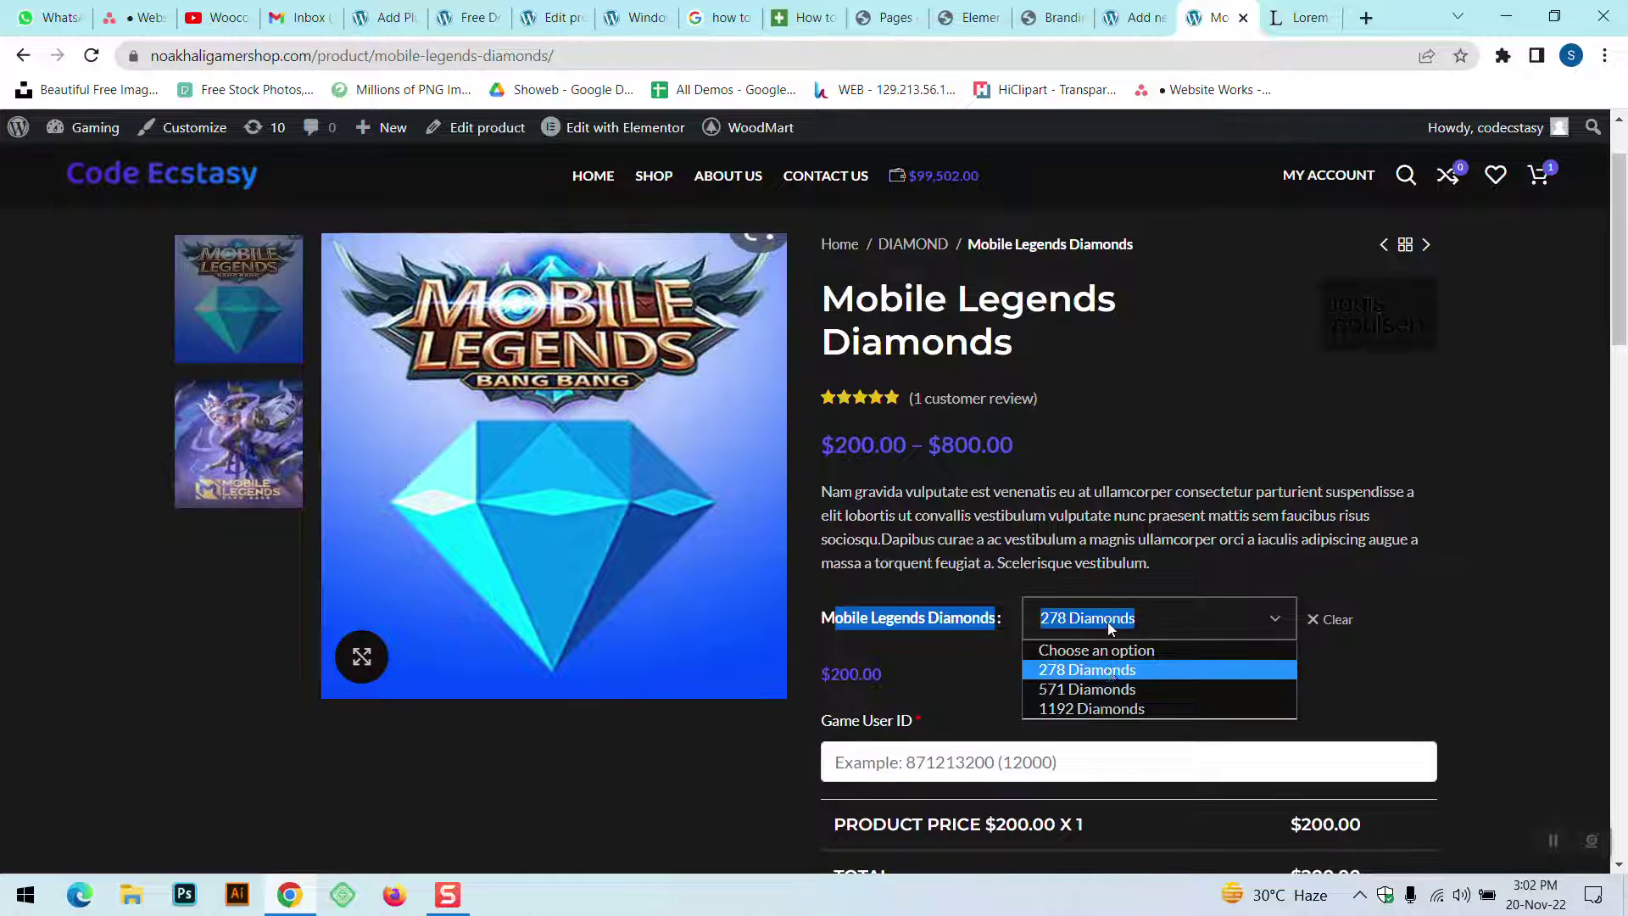
left_click(1107, 689)
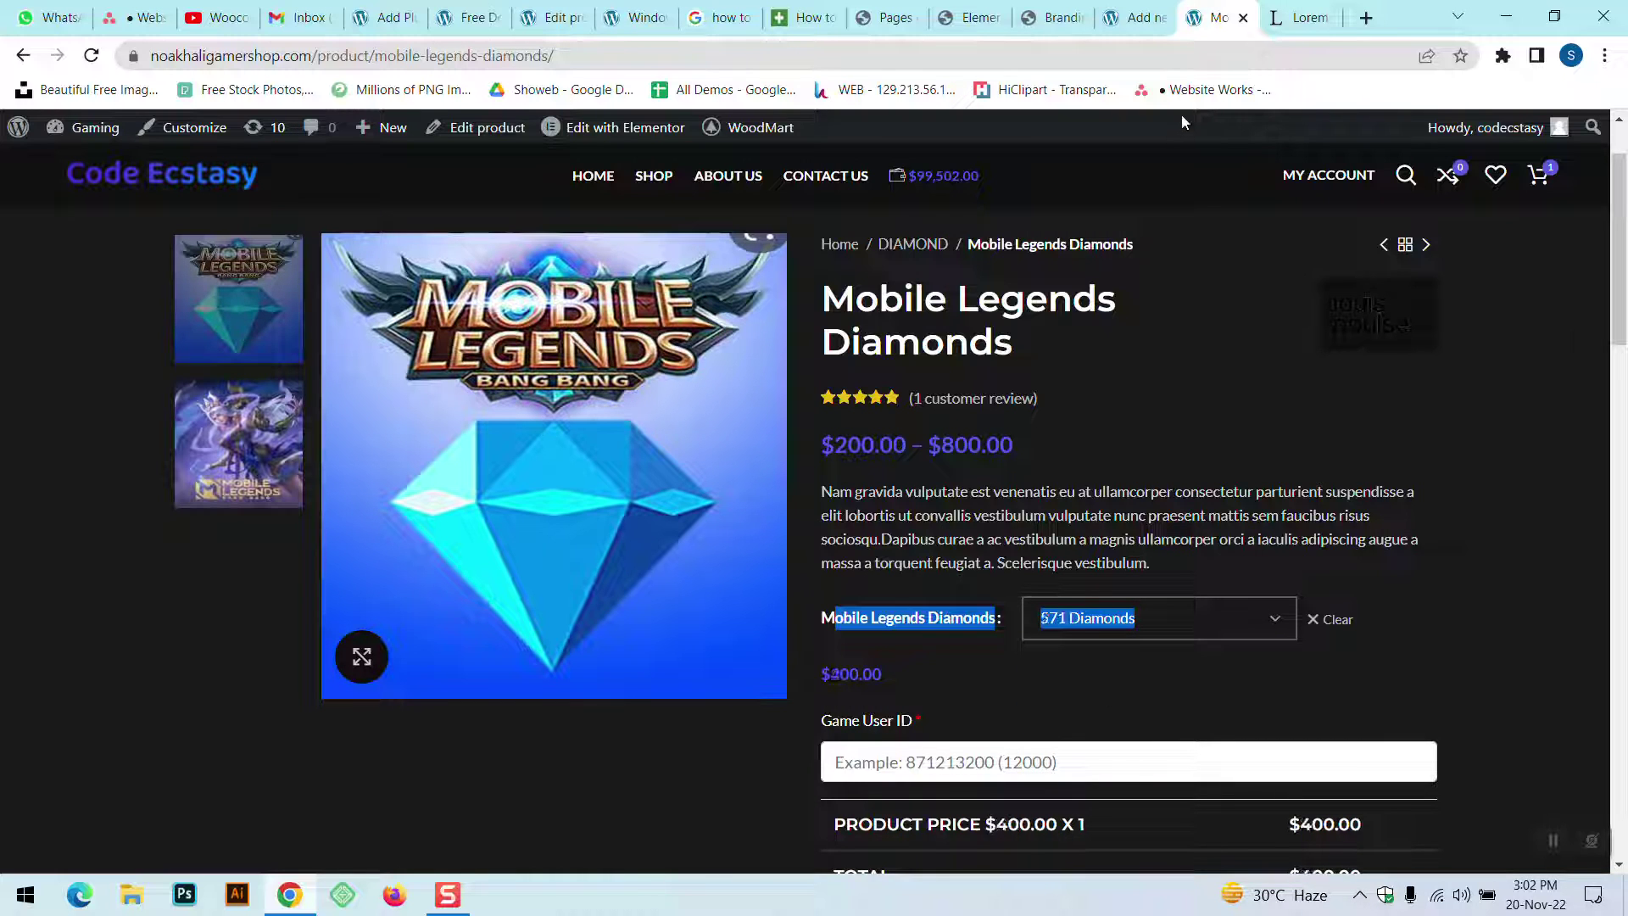
left_click(1135, 695)
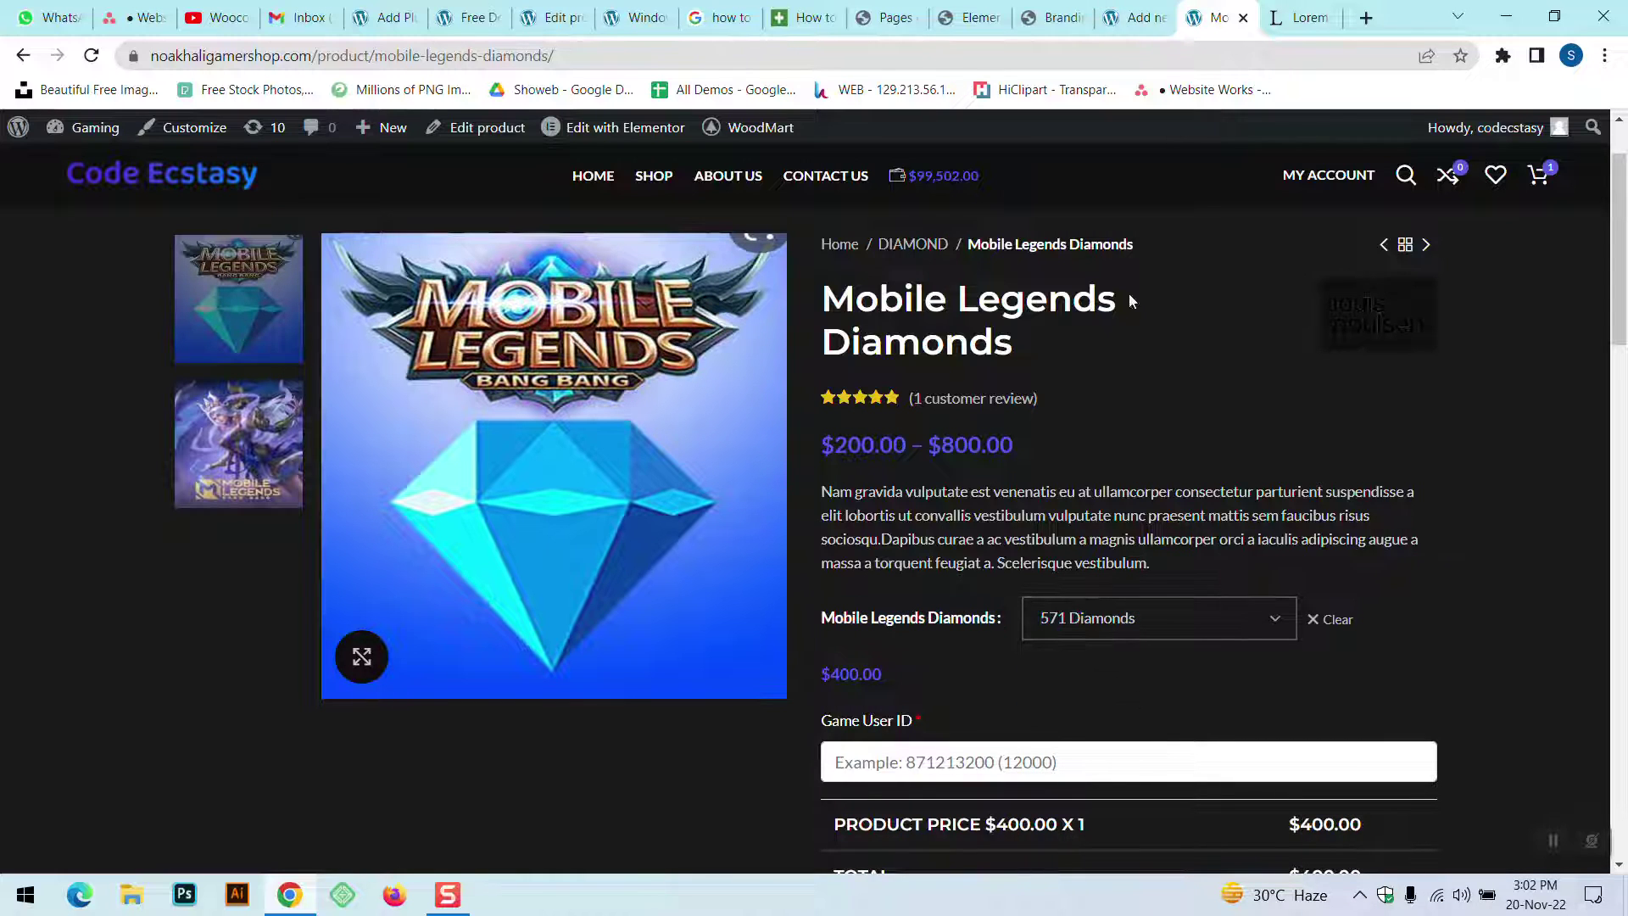
- Return to the PUBG Game draft and set its regular price to 500
left_click(1136, 17)
scroll(1037, 377, "down", 5)
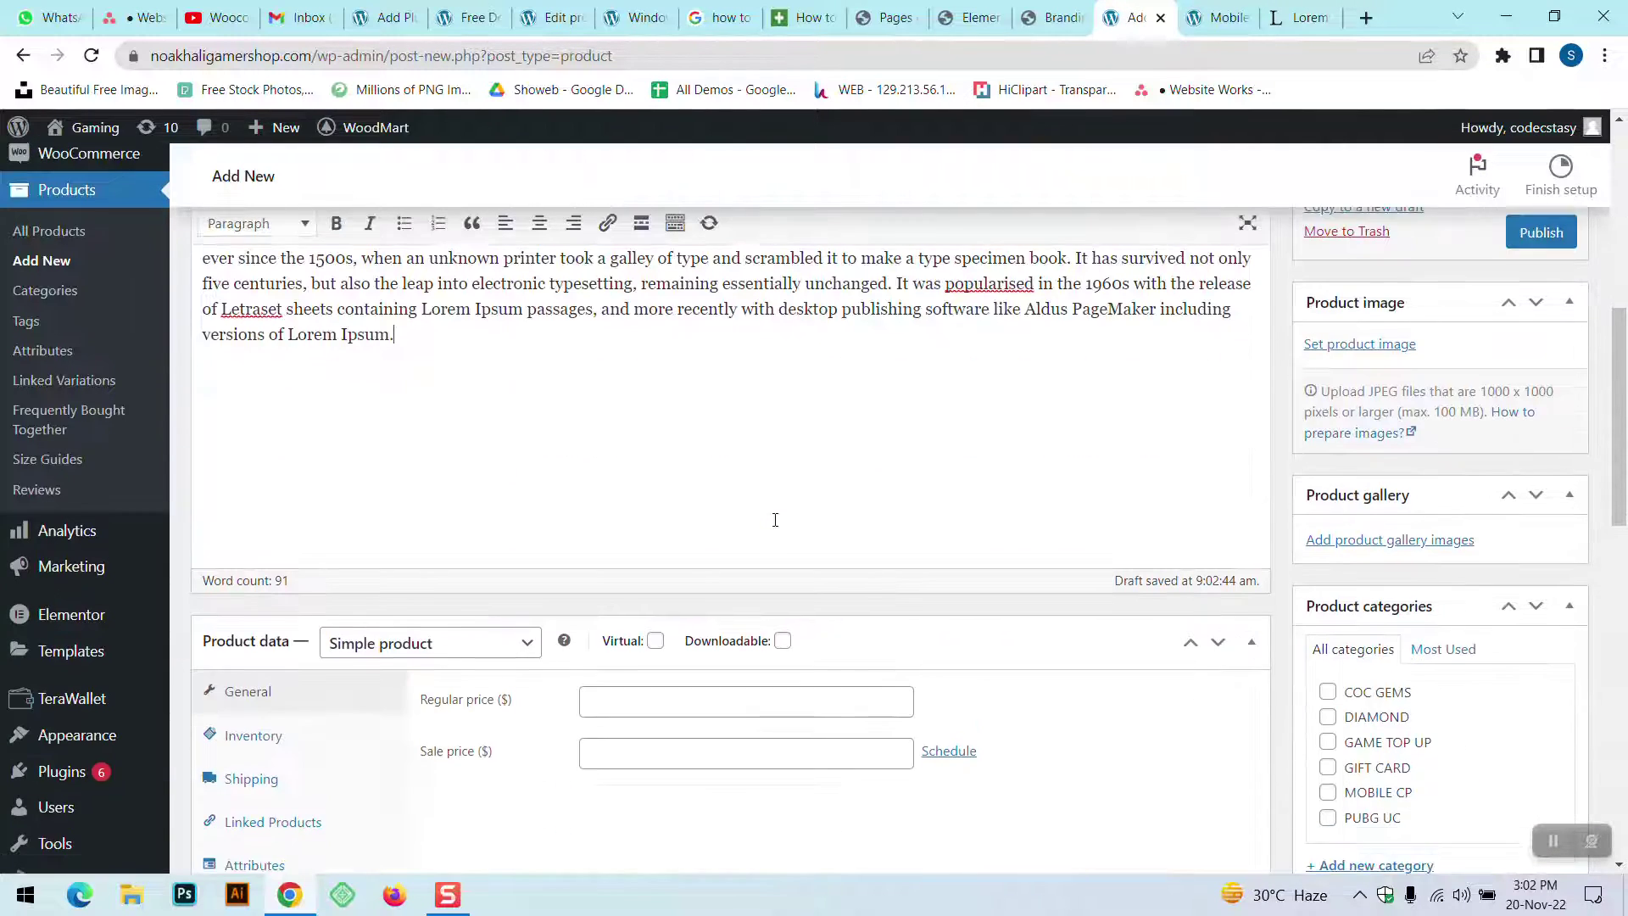
left_click(606, 485)
type("500")
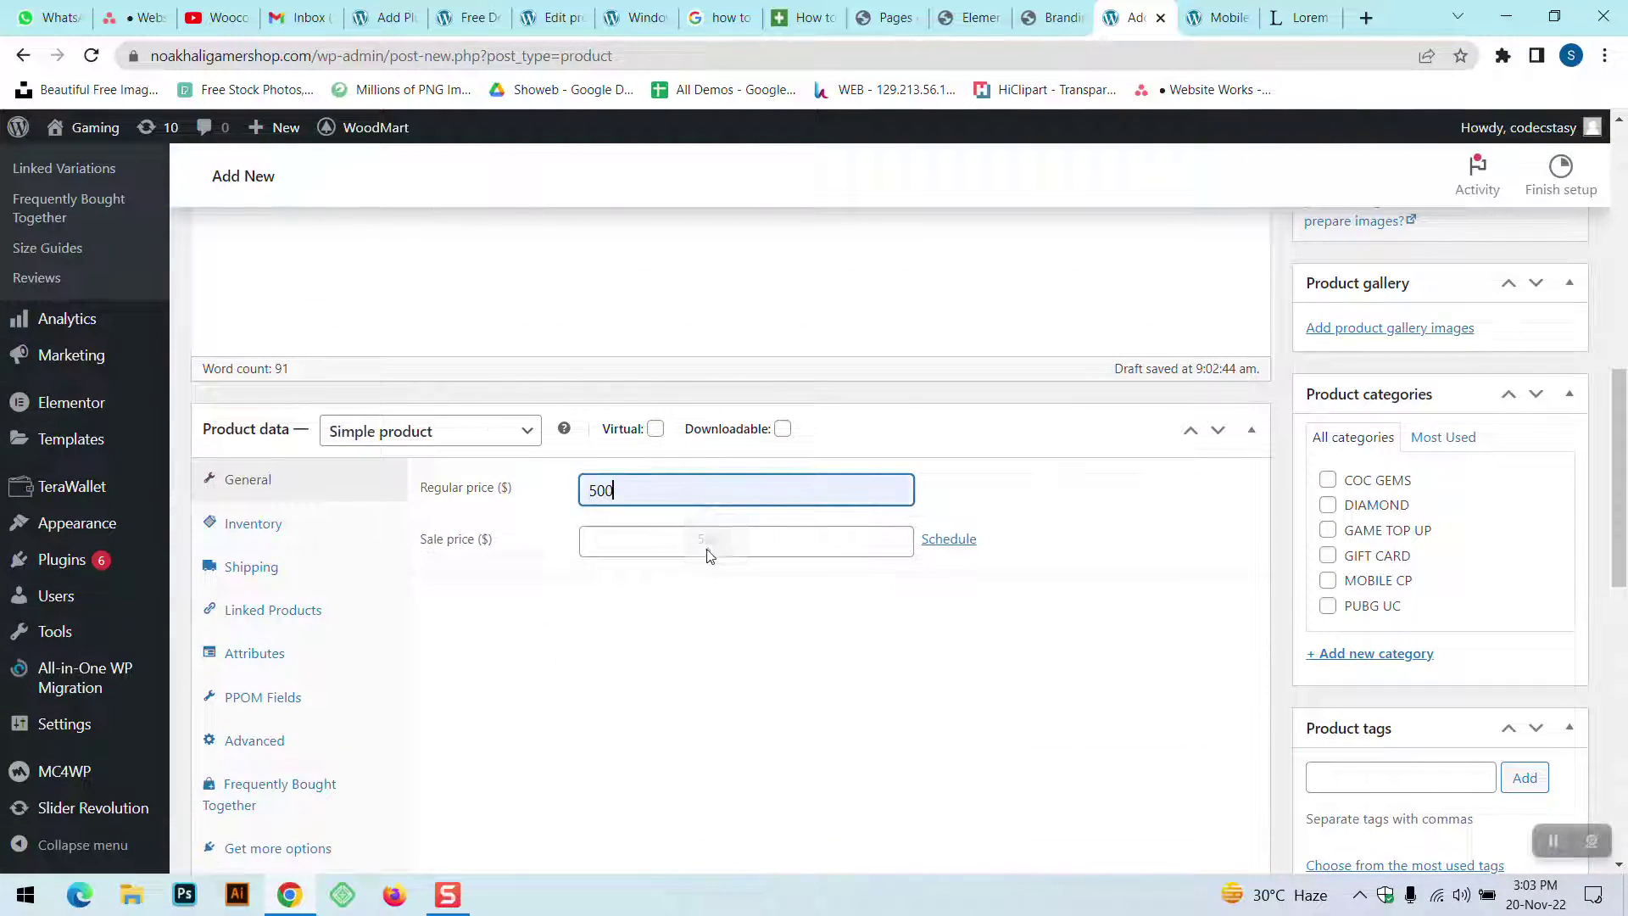
- Assign the product to the PUBG UC category
scroll(638, 609, "down", 1)
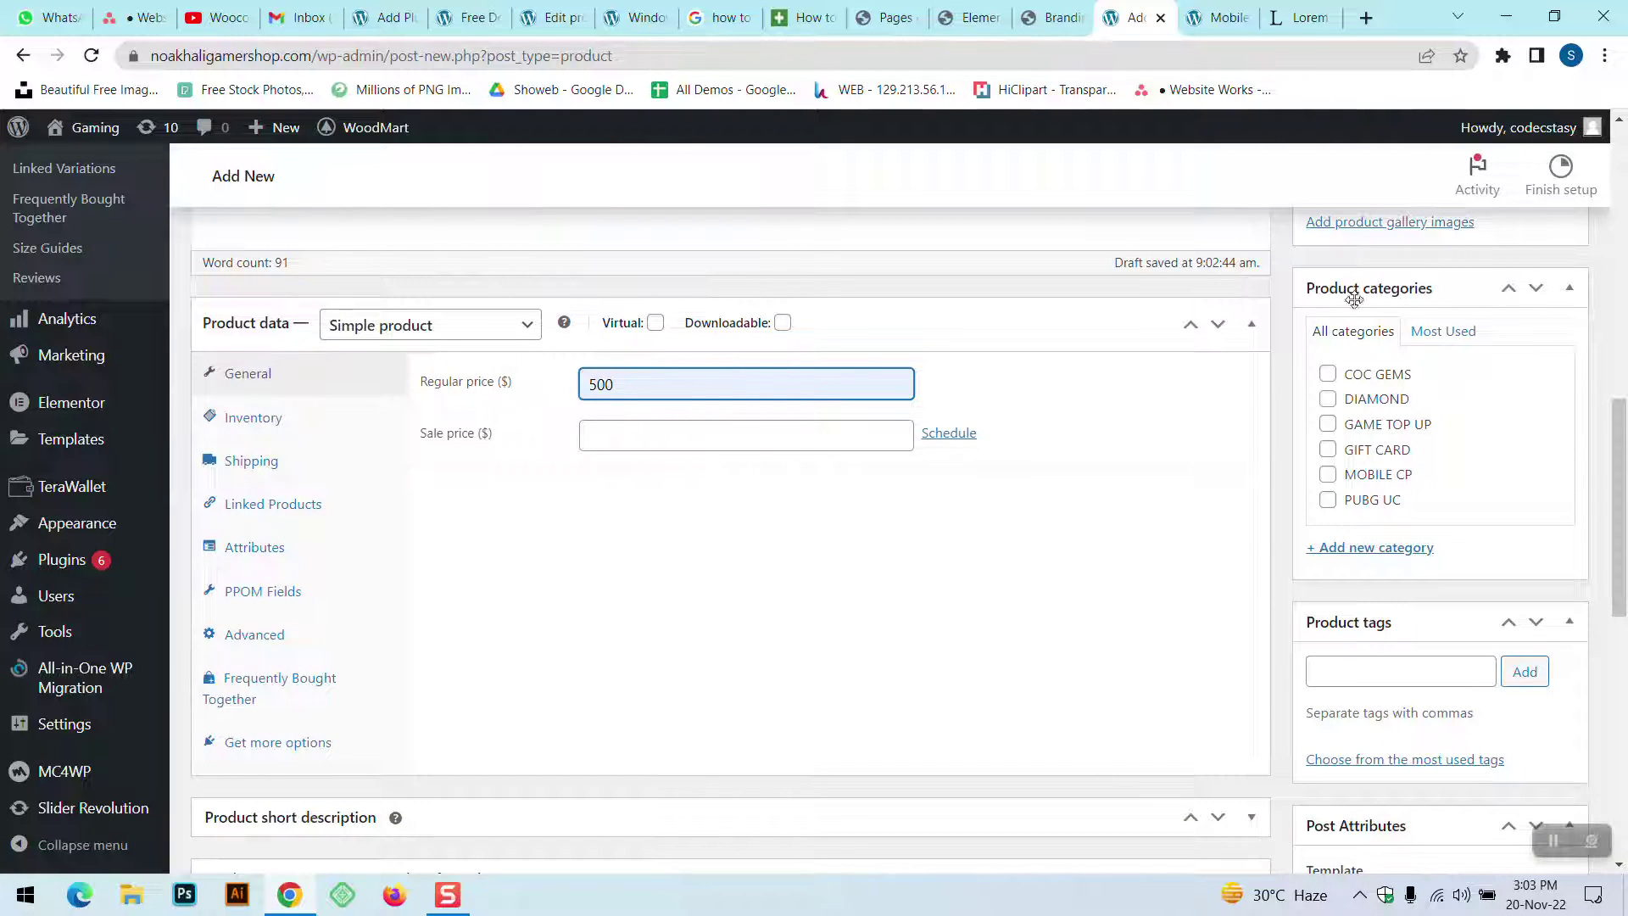
scroll(1330, 424, "down", 2)
scroll(1337, 455, "up", 2)
left_click(1328, 500)
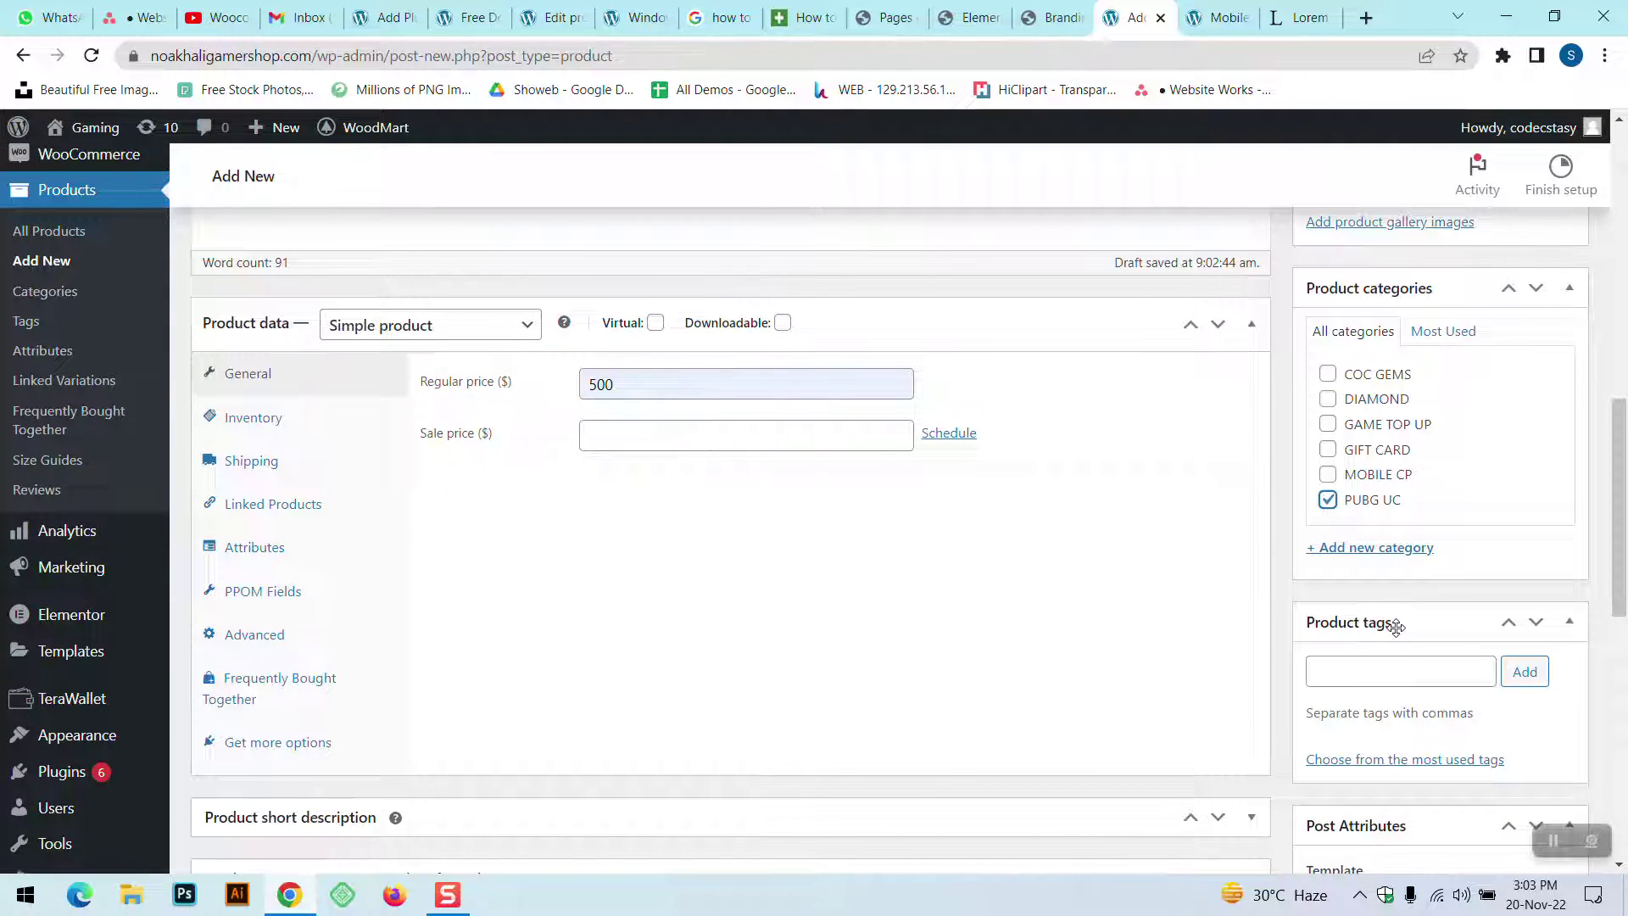
- Publish the PUBG Game product
scroll(1428, 581, "up", 6)
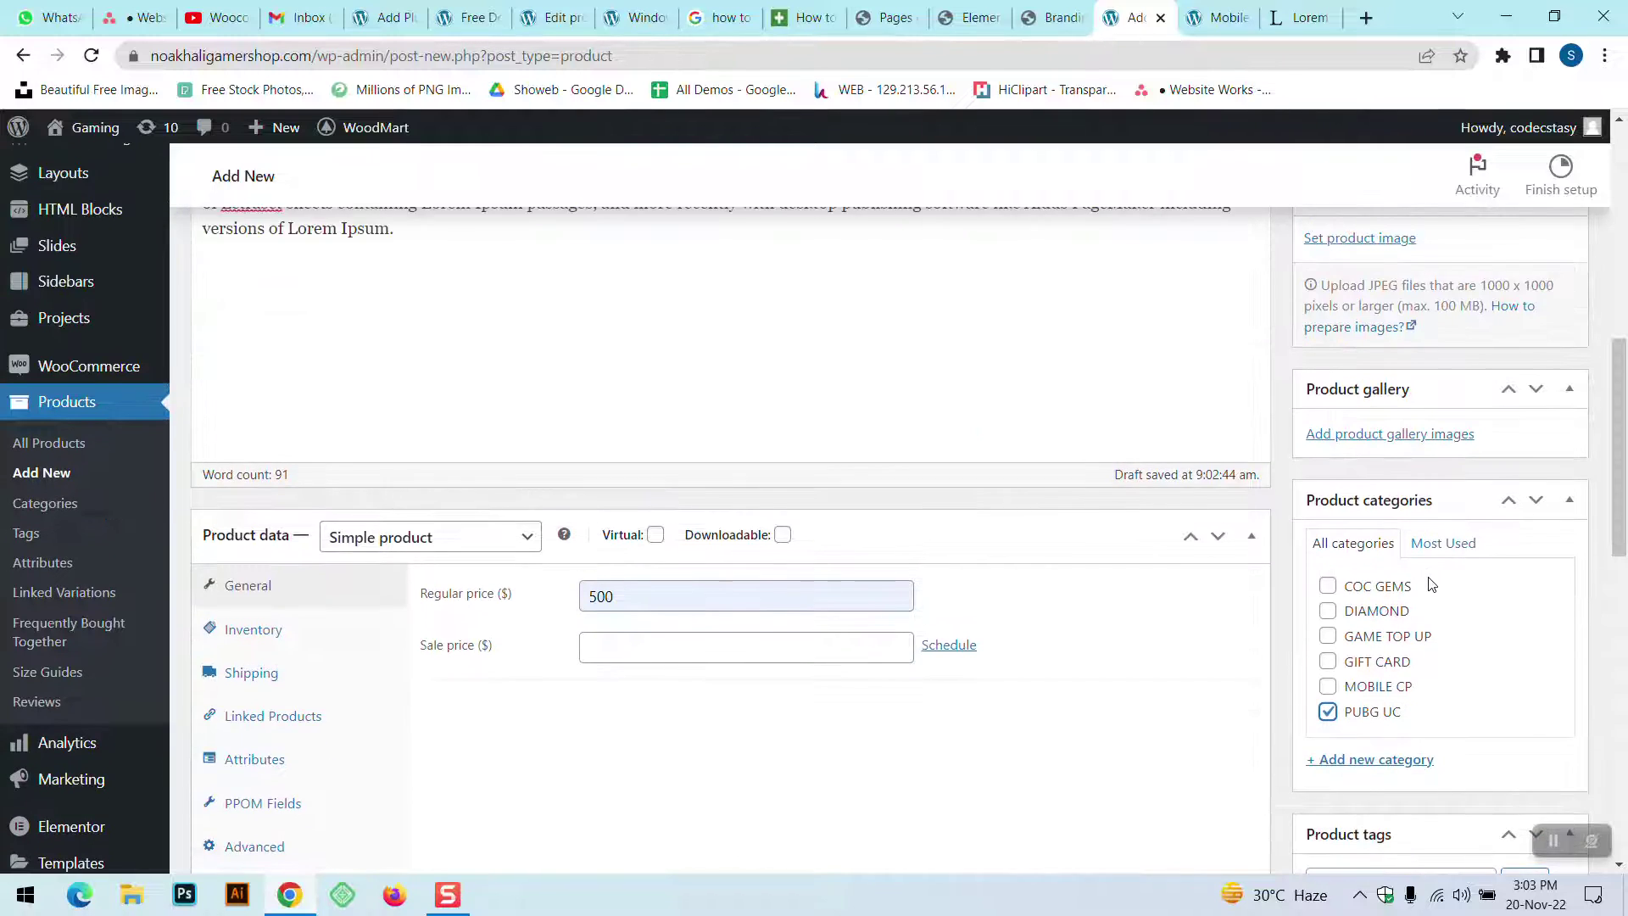
scroll(1454, 552, "down", 4)
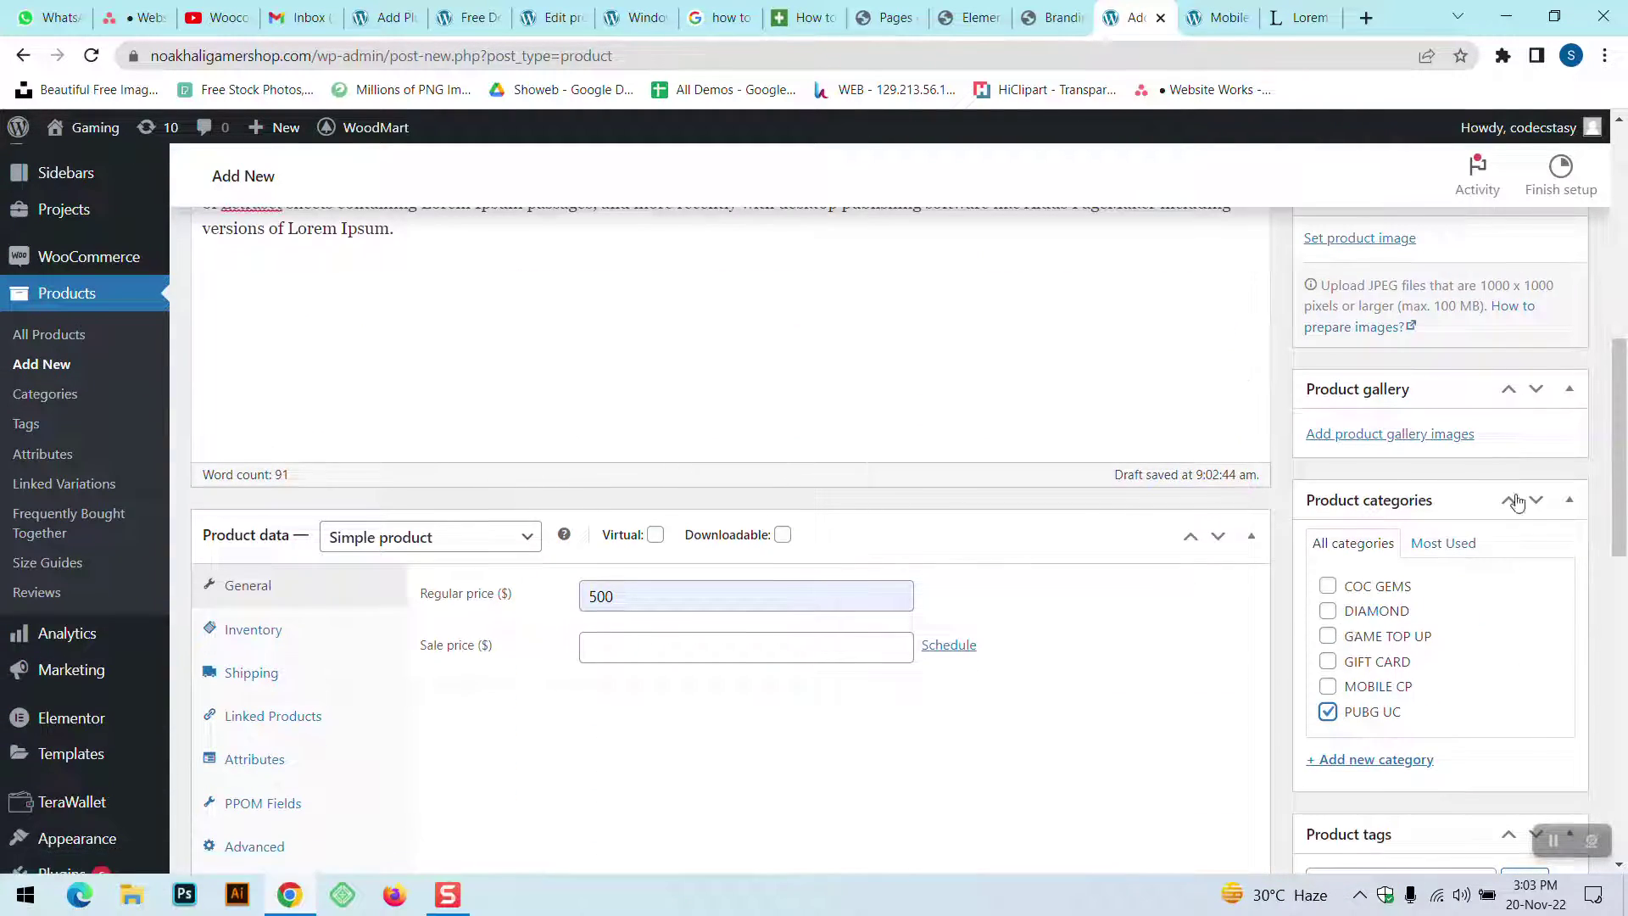
scroll(1493, 509, "up", 5)
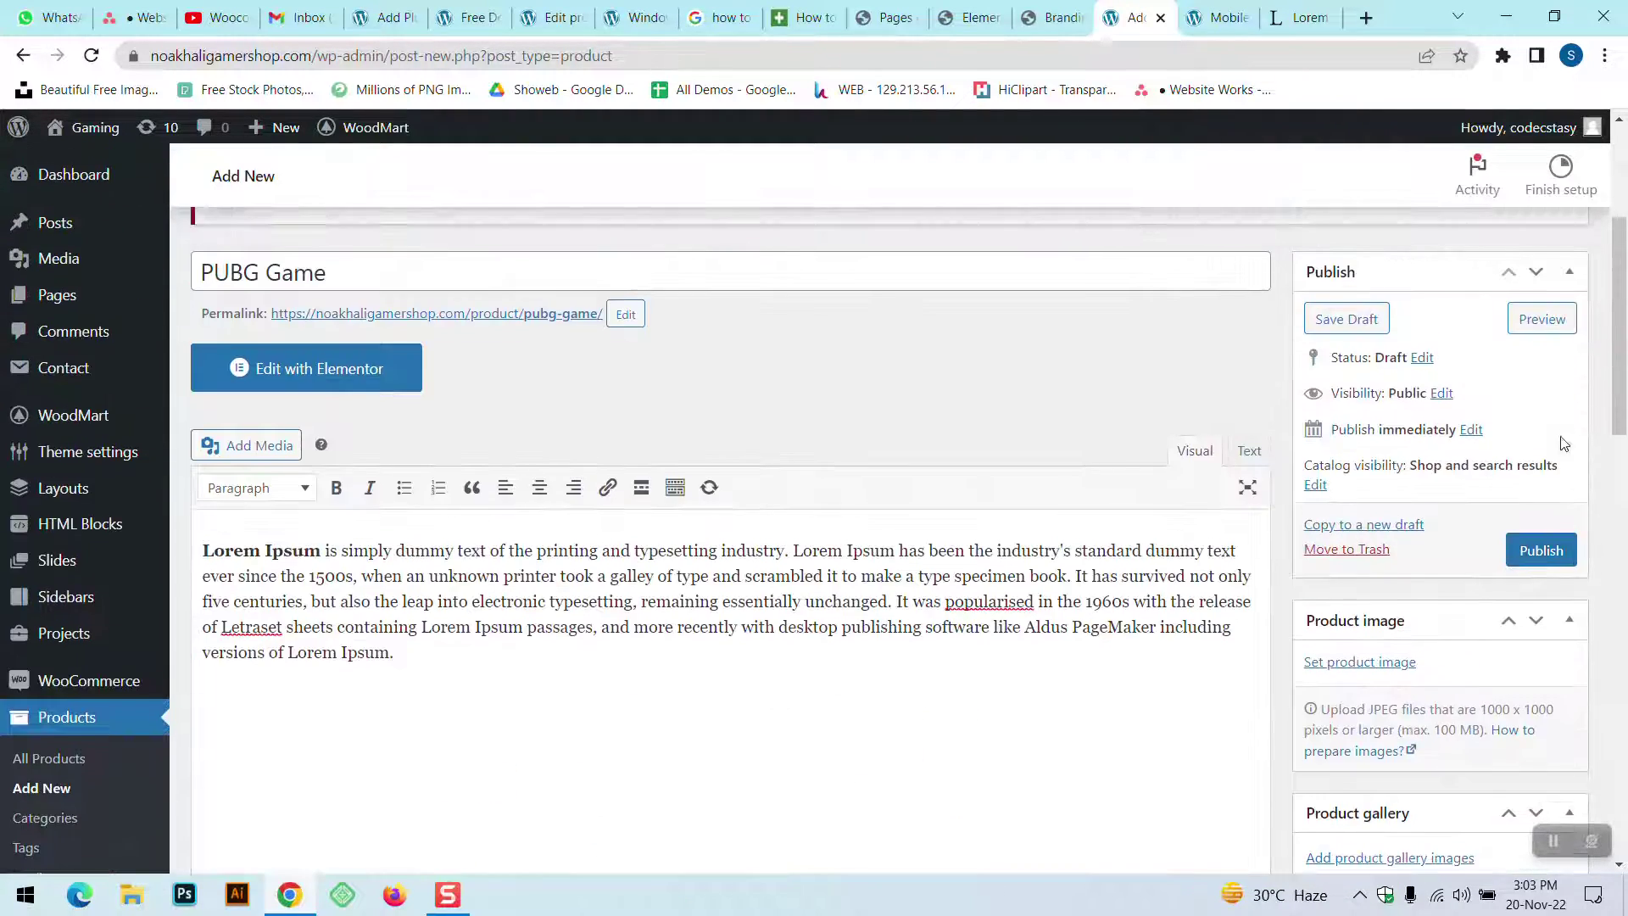
left_click(1539, 551)
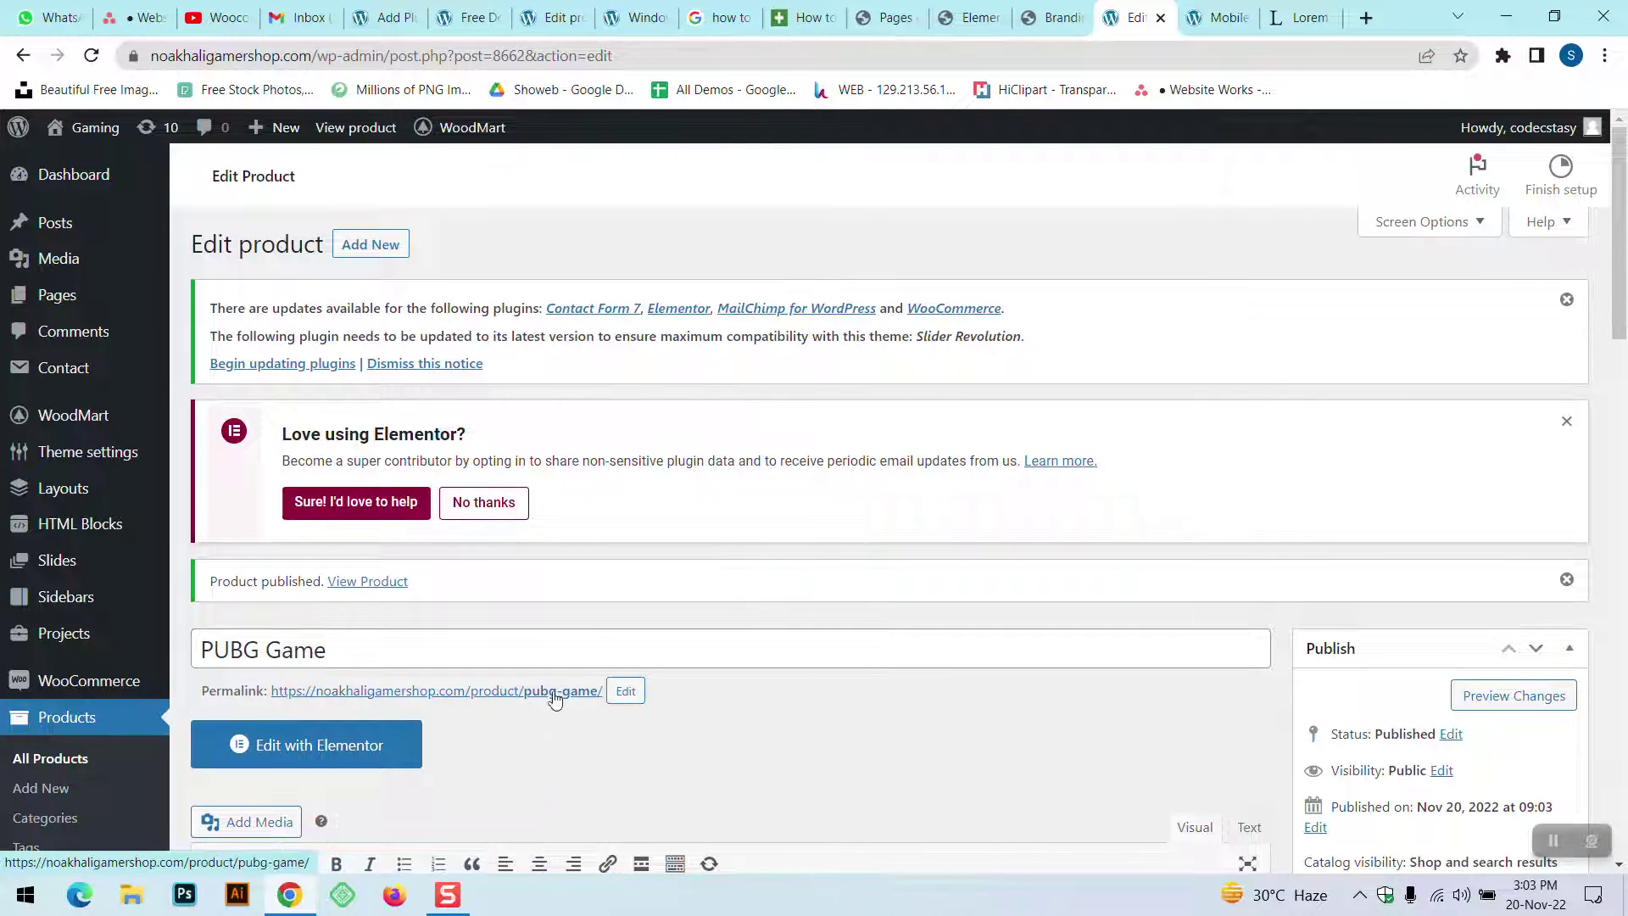
- Open the published PUBG Game product page from its permalink in a new browser tab and view it
right_click(554, 697)
left_click(676, 466)
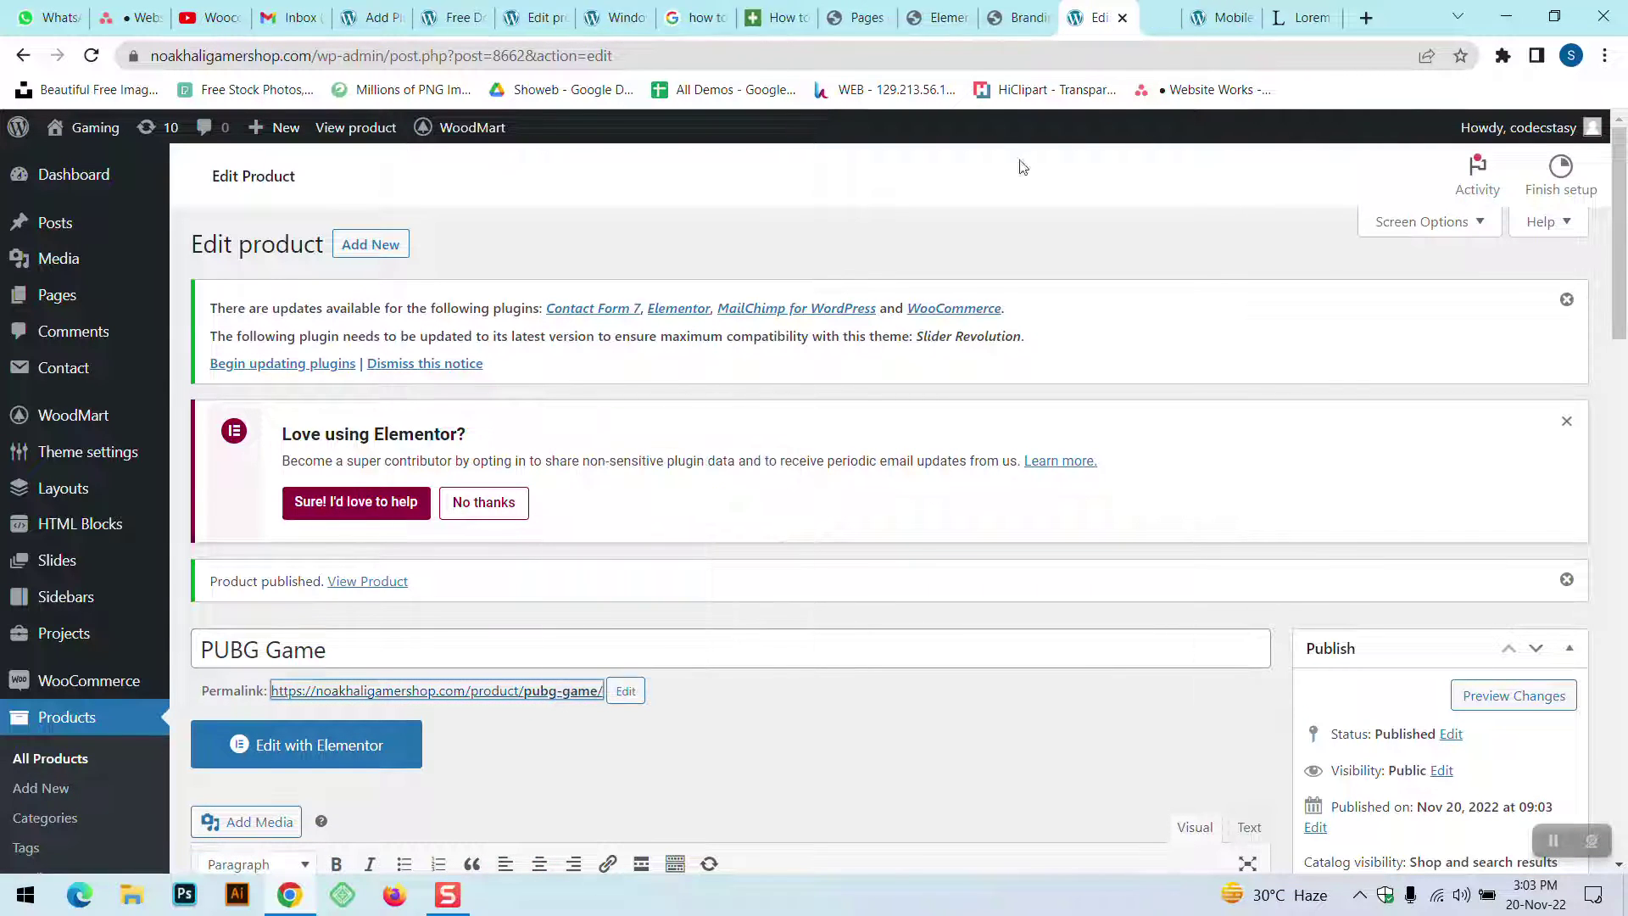
left_click(1141, 17)
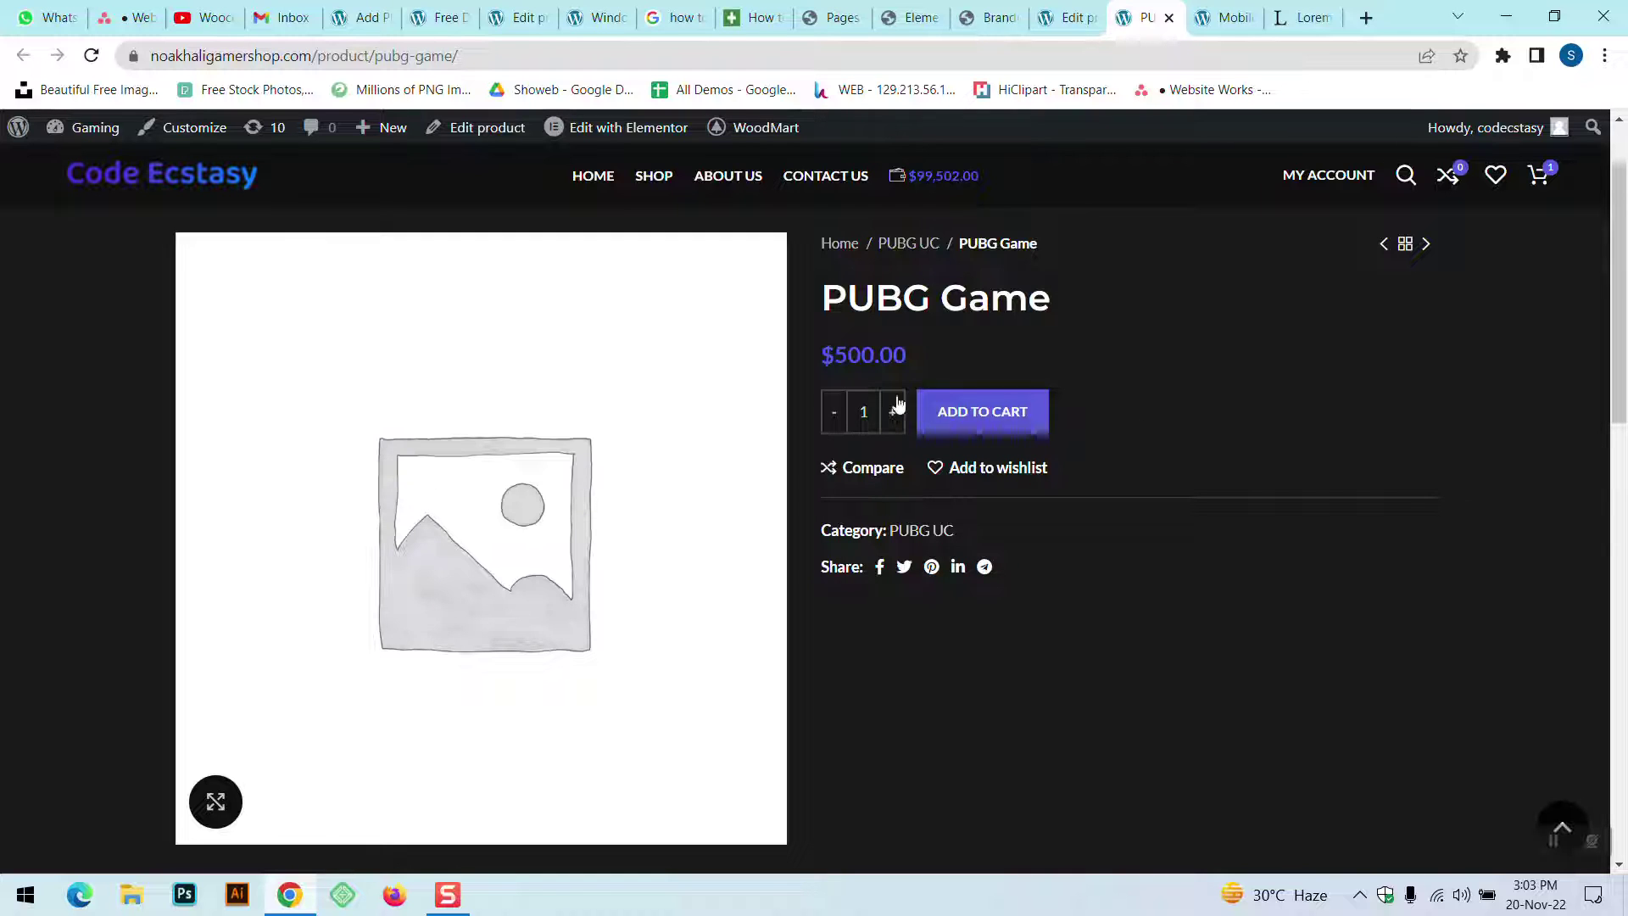
- Compare the PUBG Game page with the Mobile Legends Diamonds page and check its description and related products
left_click(1214, 24)
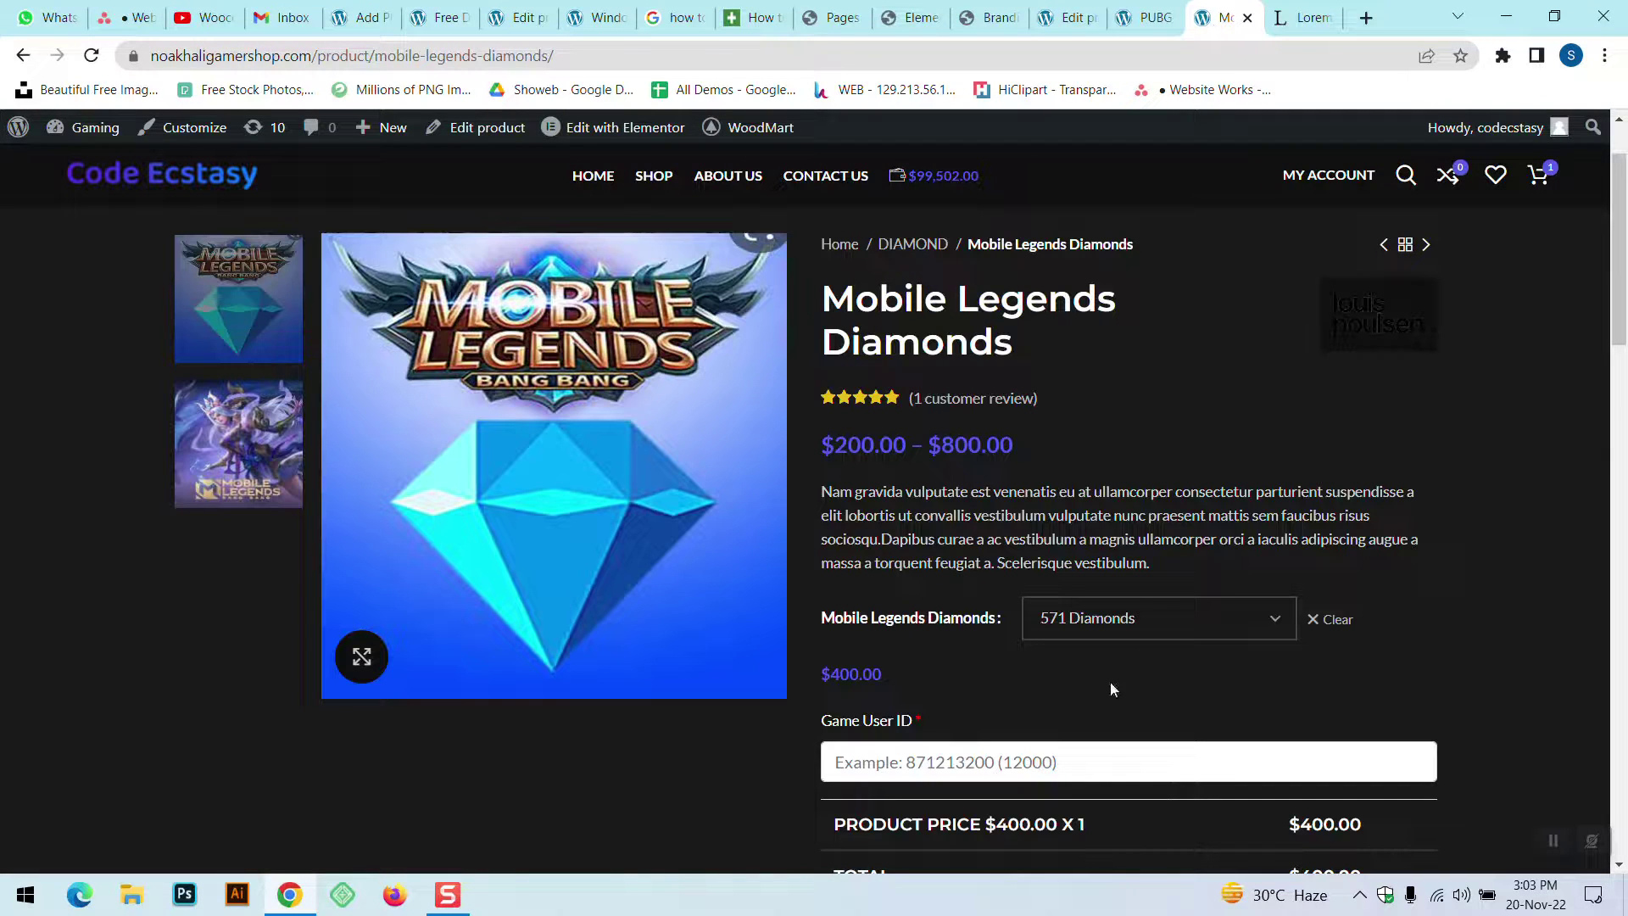
left_click(1141, 17)
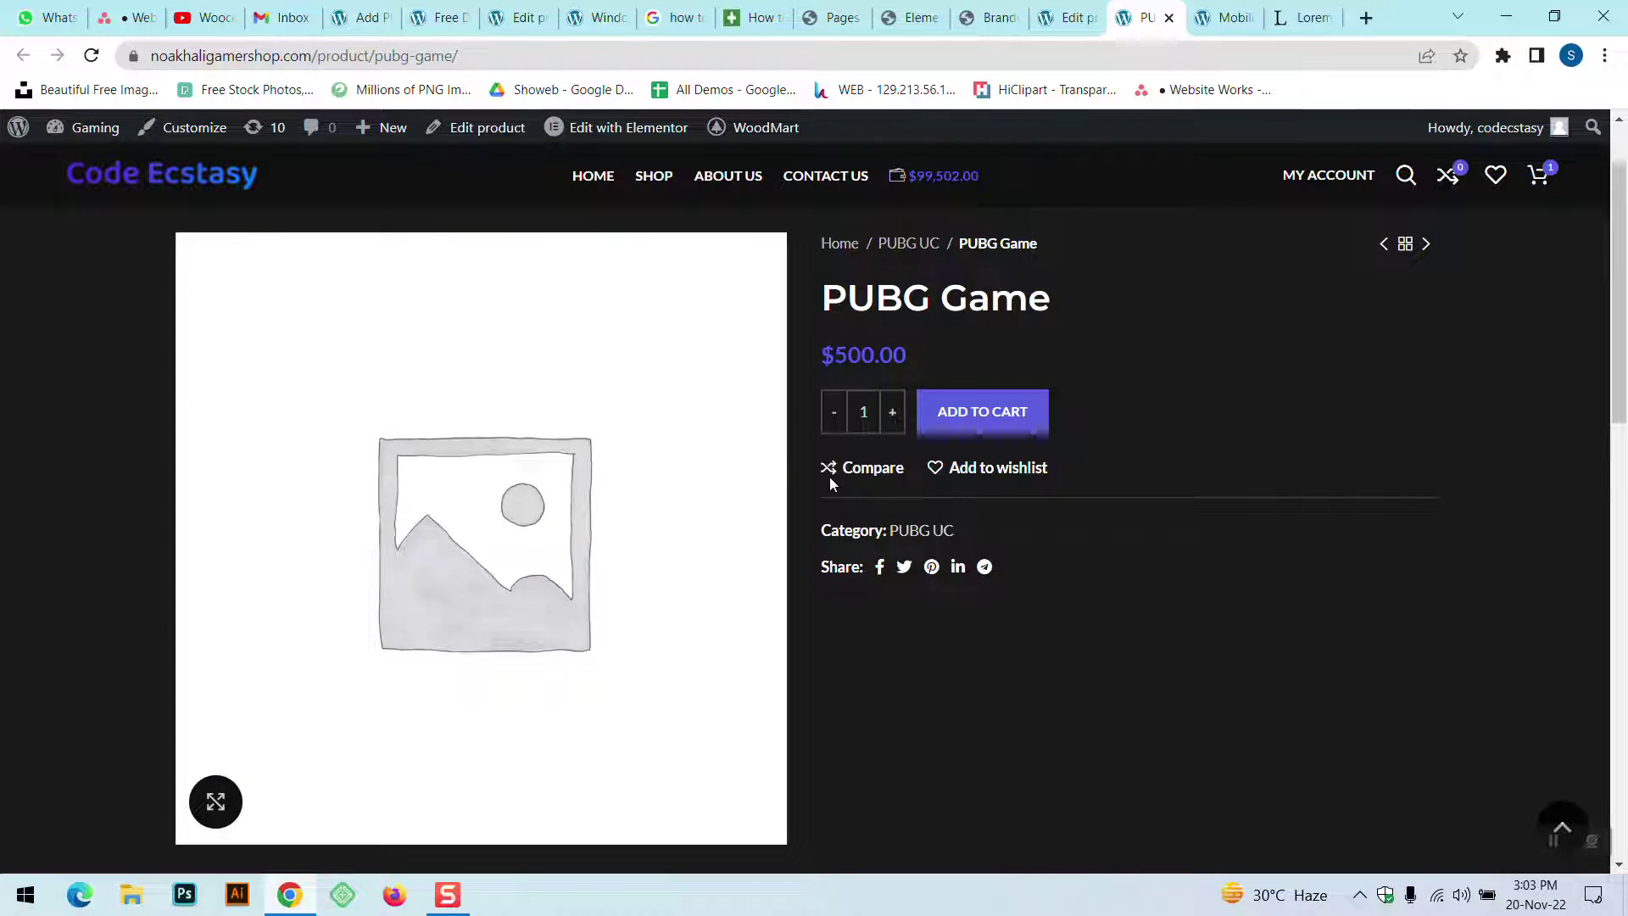
scroll(1067, 396, "down", 6)
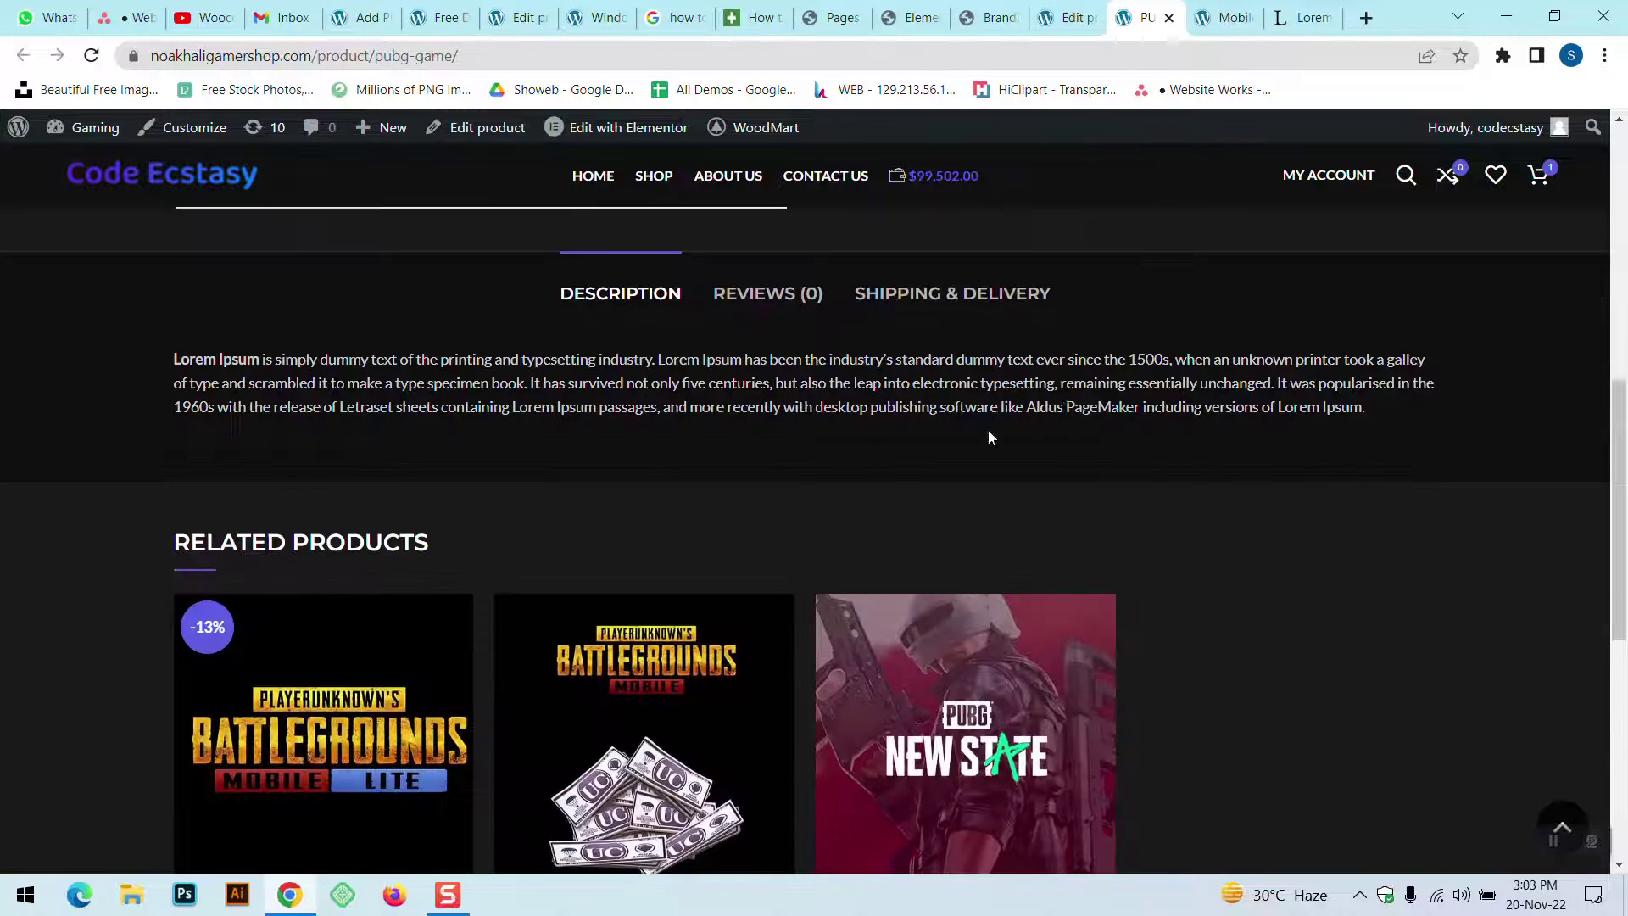
scroll(597, 445, "up", 1)
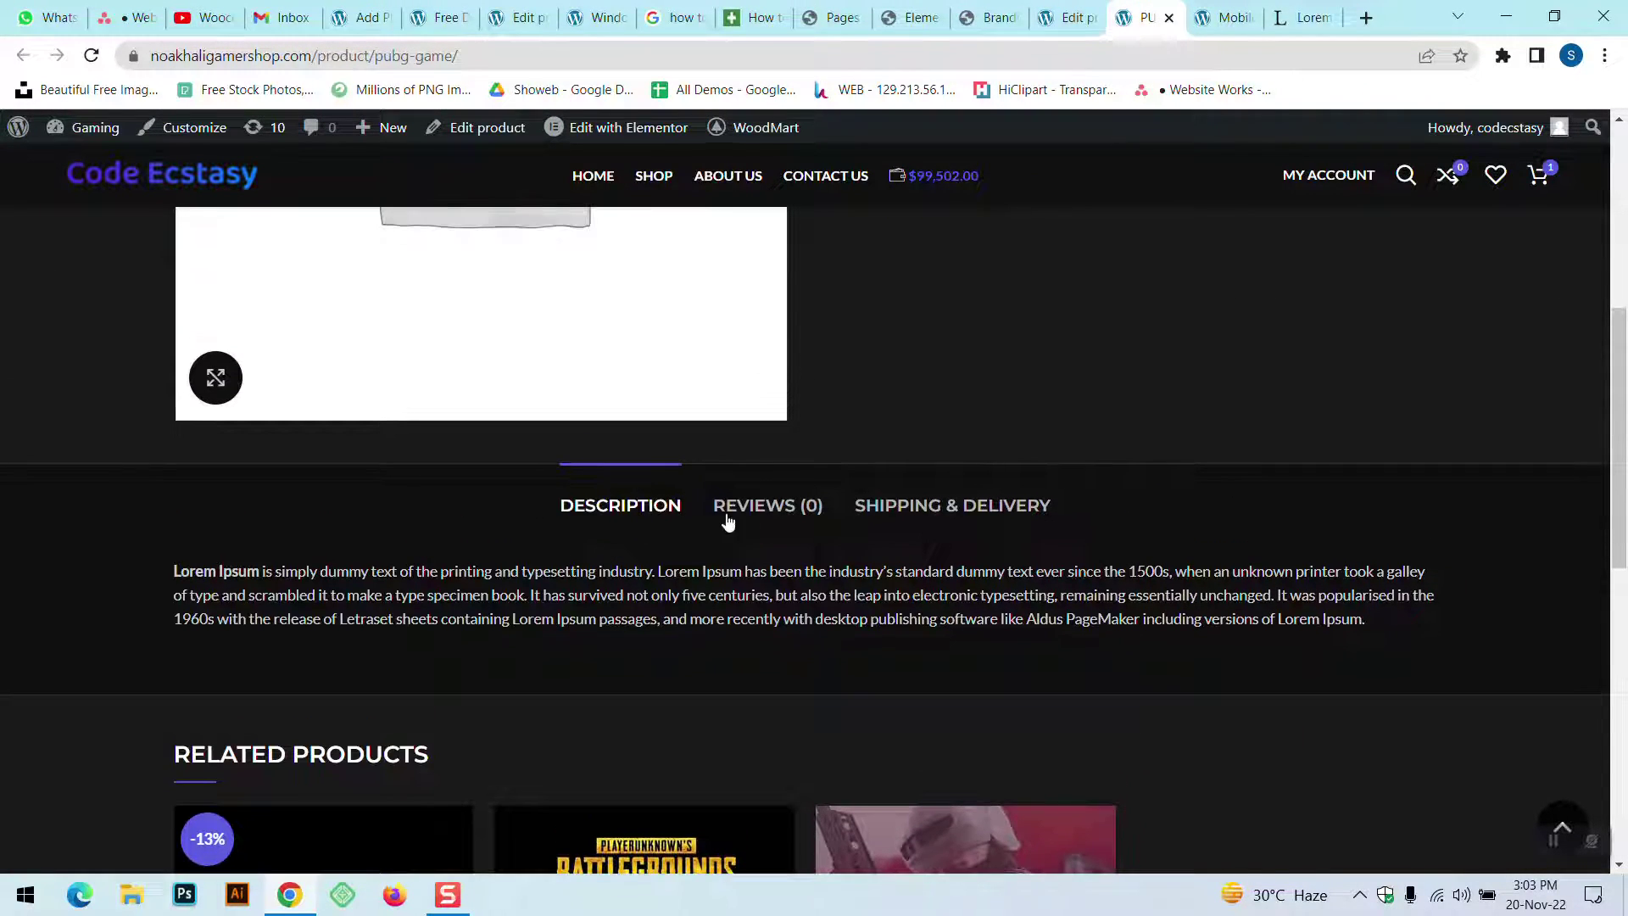
- Examine the PUBG Game page's information tabs and description text, and compare the page with the product's edit screen
left_click(816, 507)
left_click(592, 507)
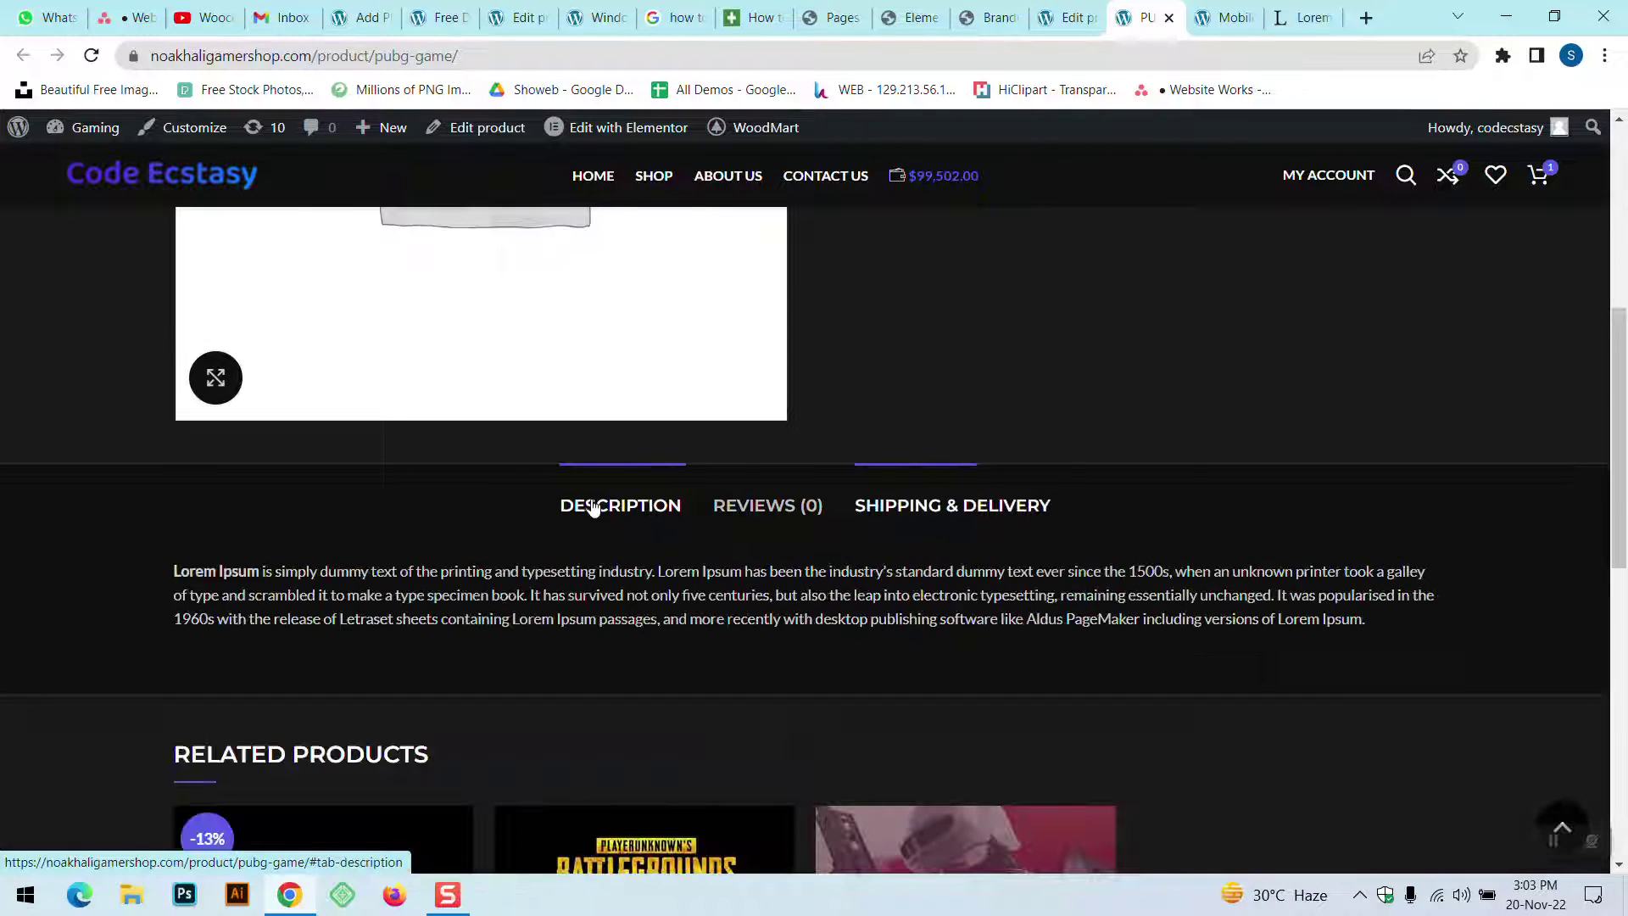
left_click_drag(1408, 624, 168, 571)
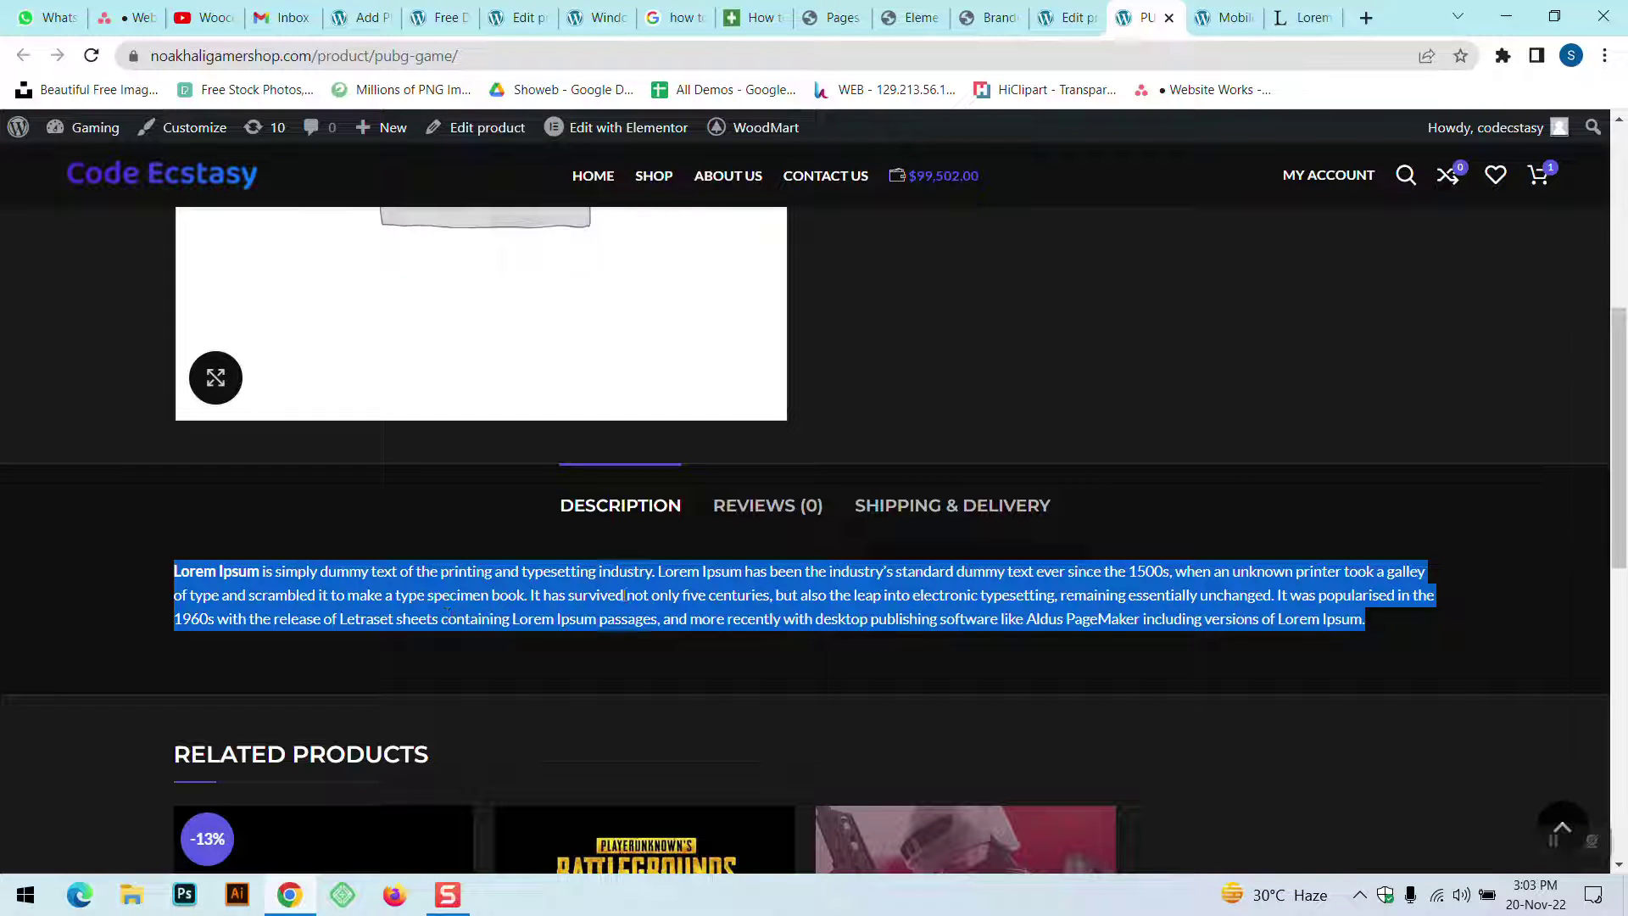
left_click(629, 524)
scroll(629, 523, "up", 5)
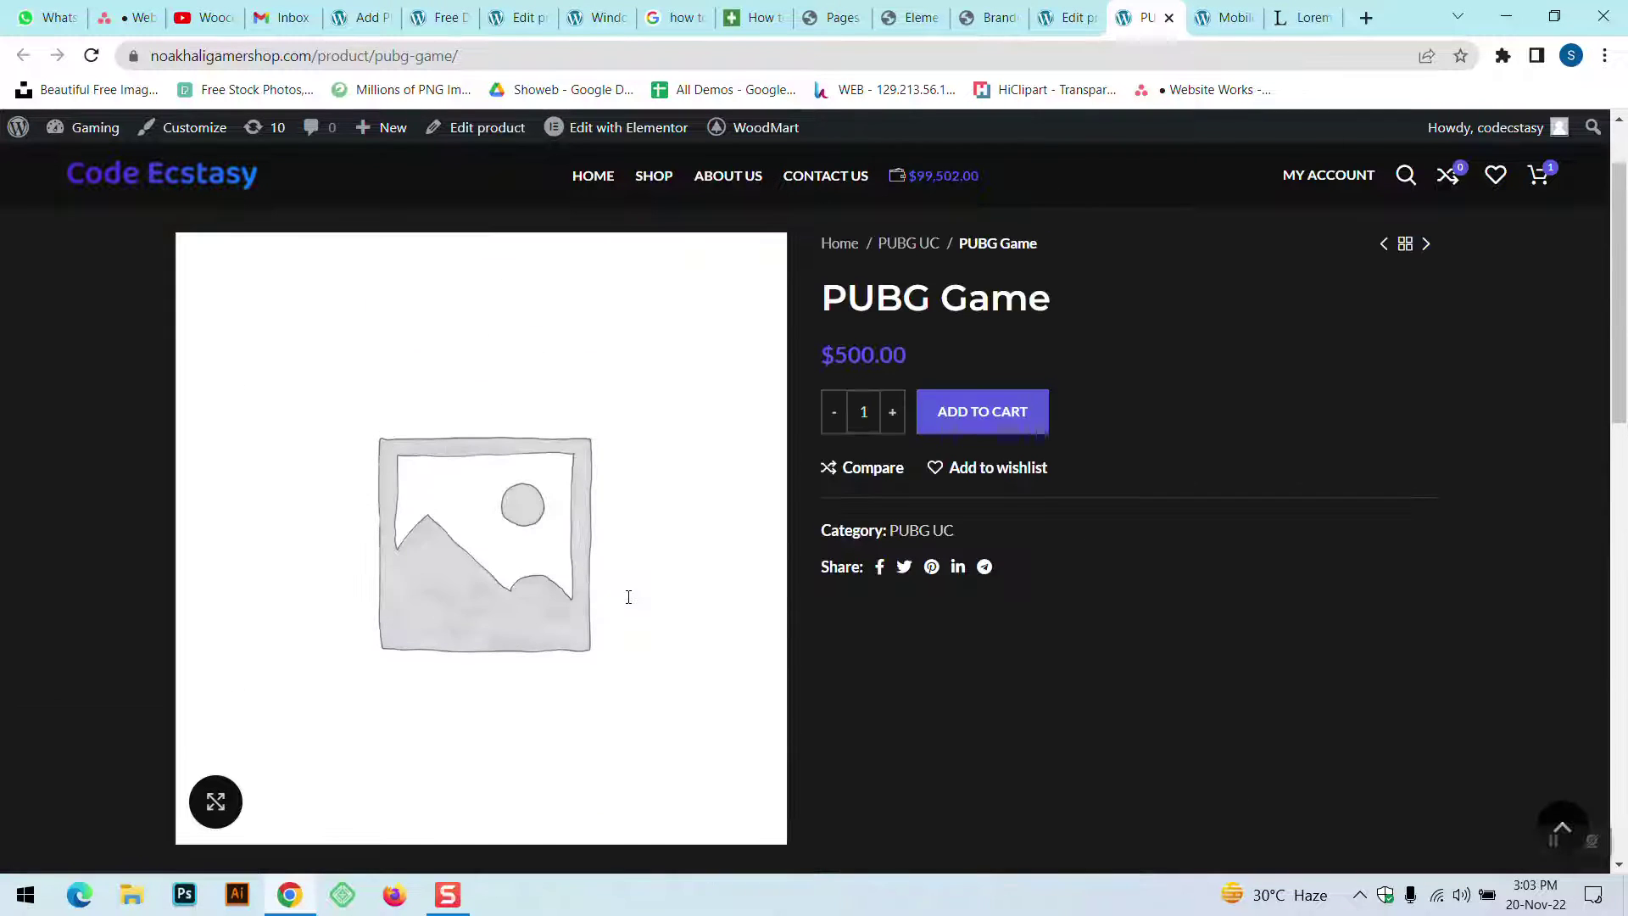
left_click(1065, 30)
scroll(495, 538, "down", 10)
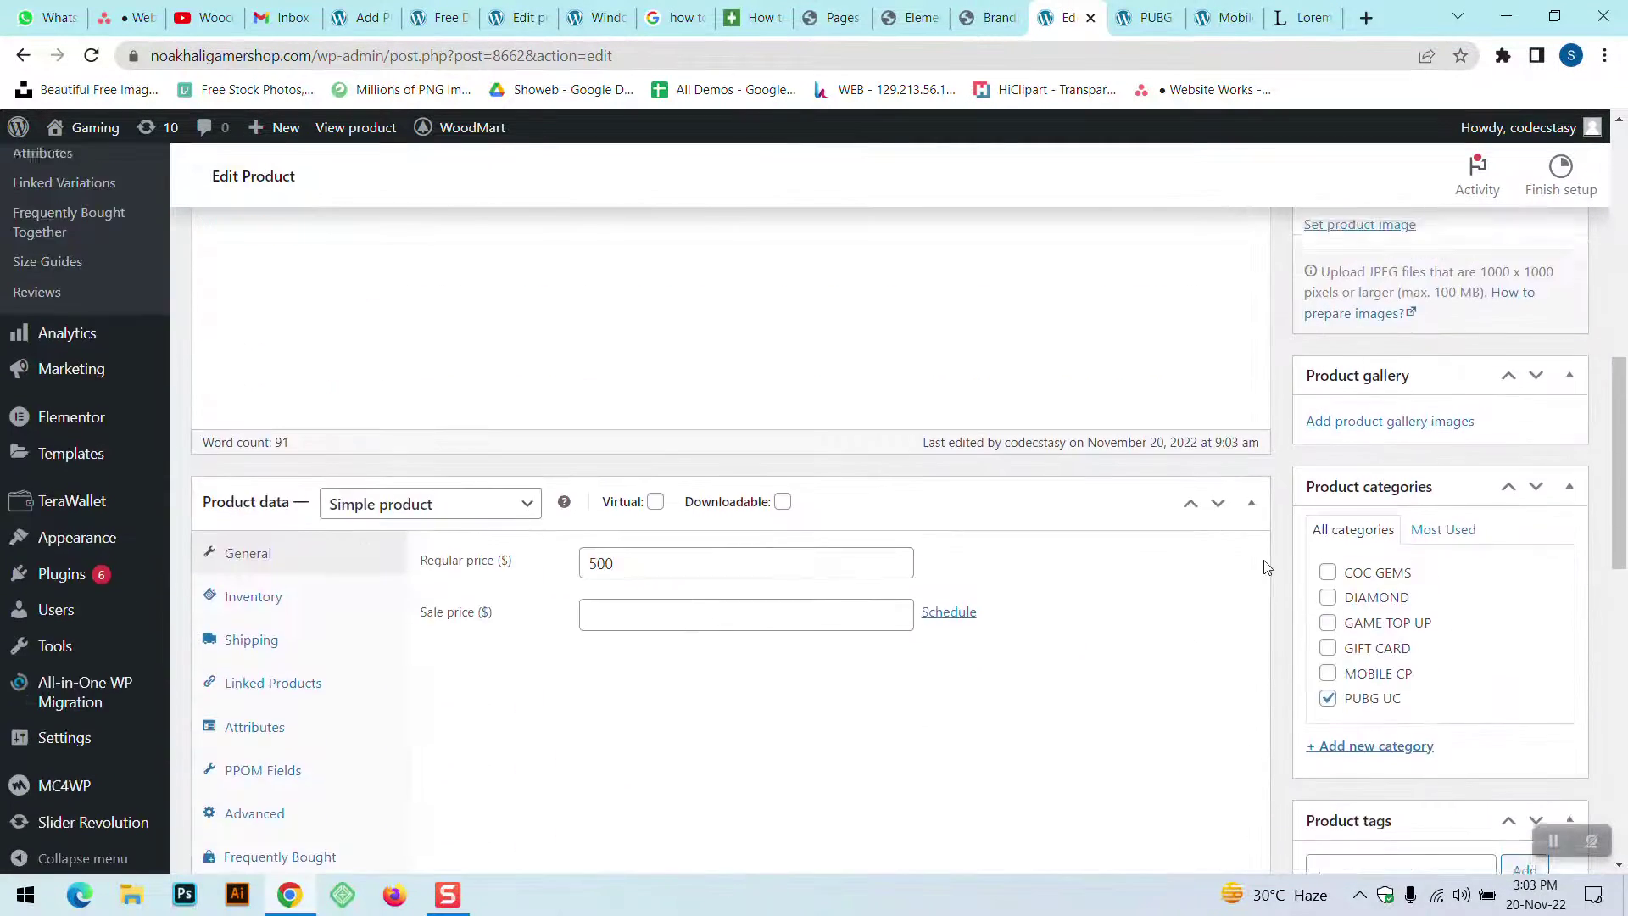
scroll(1353, 545, "up", 4)
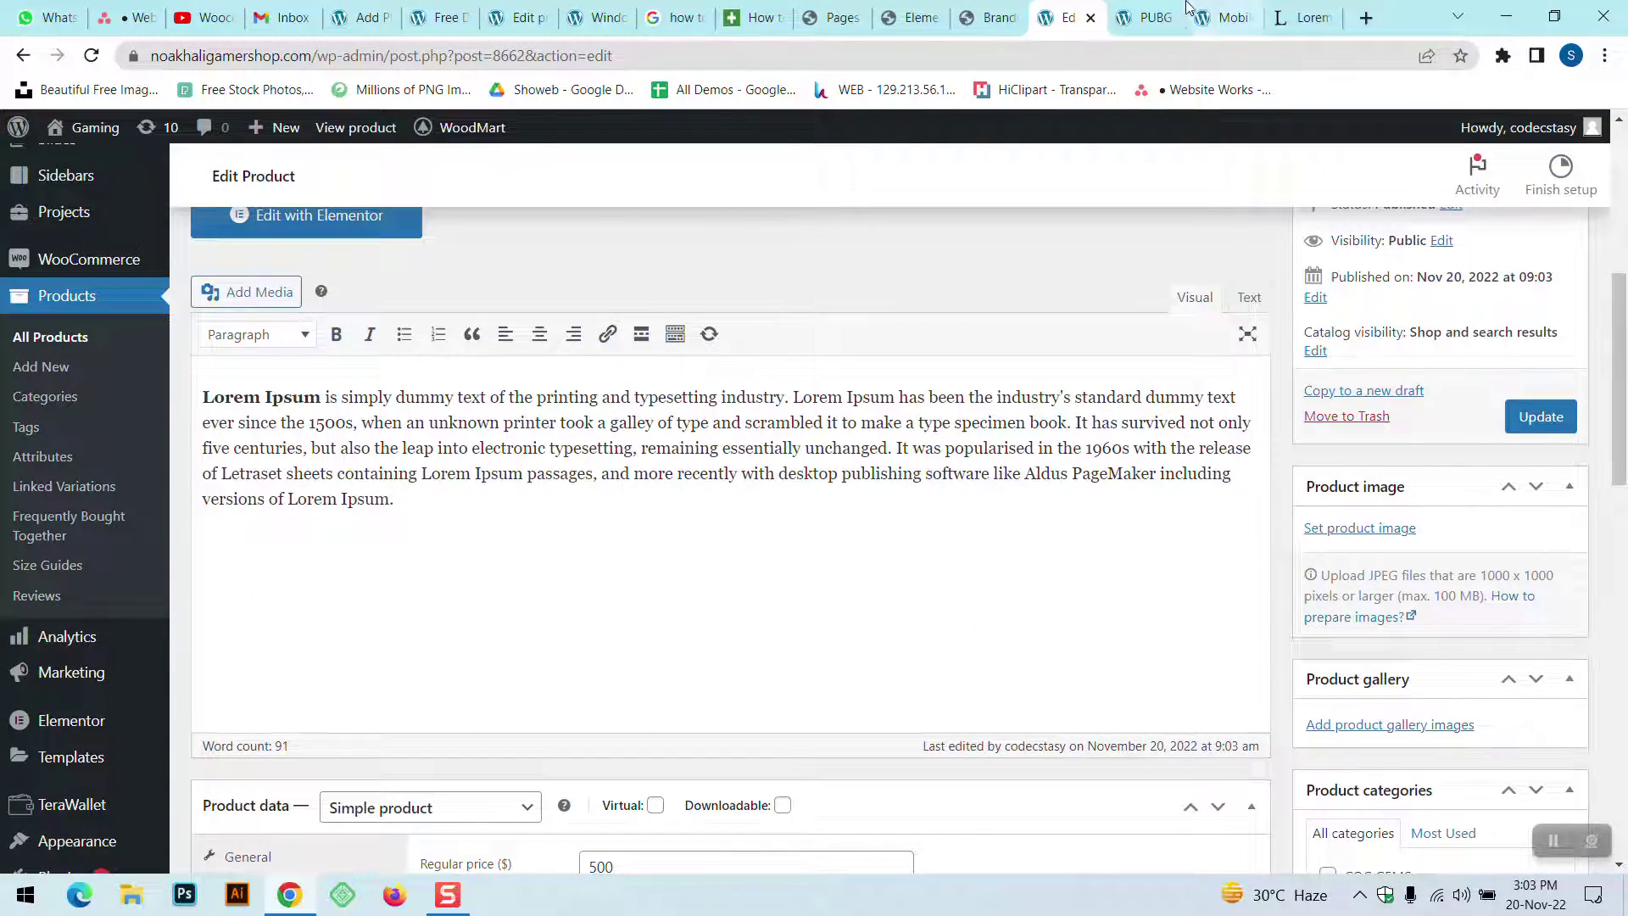
left_click(1139, 13)
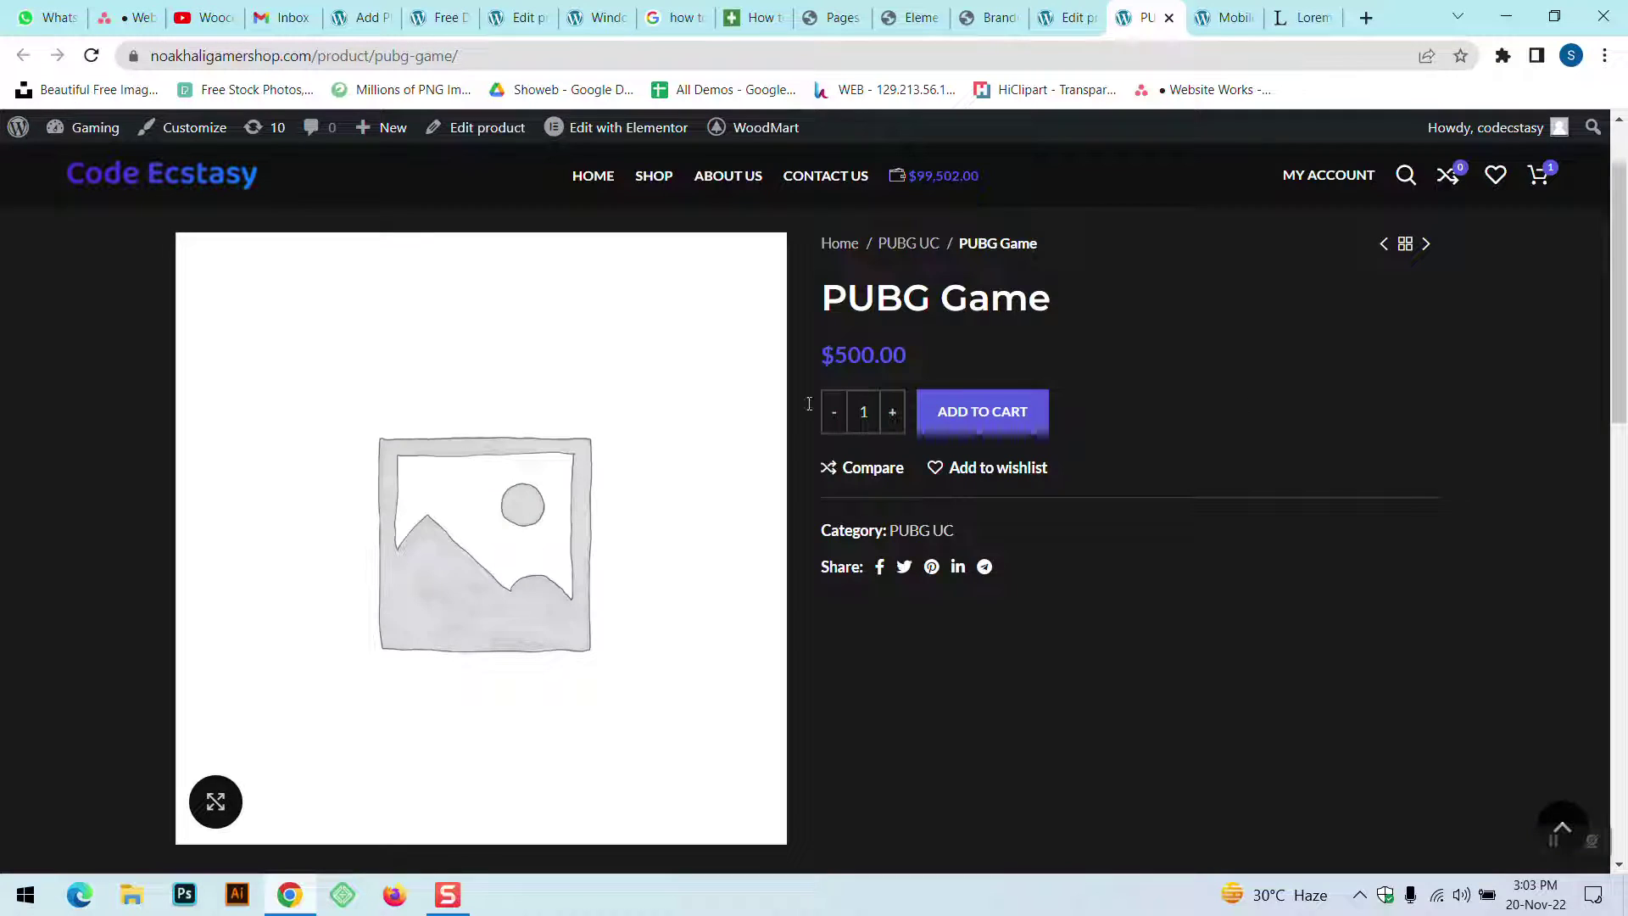
left_click(1062, 17)
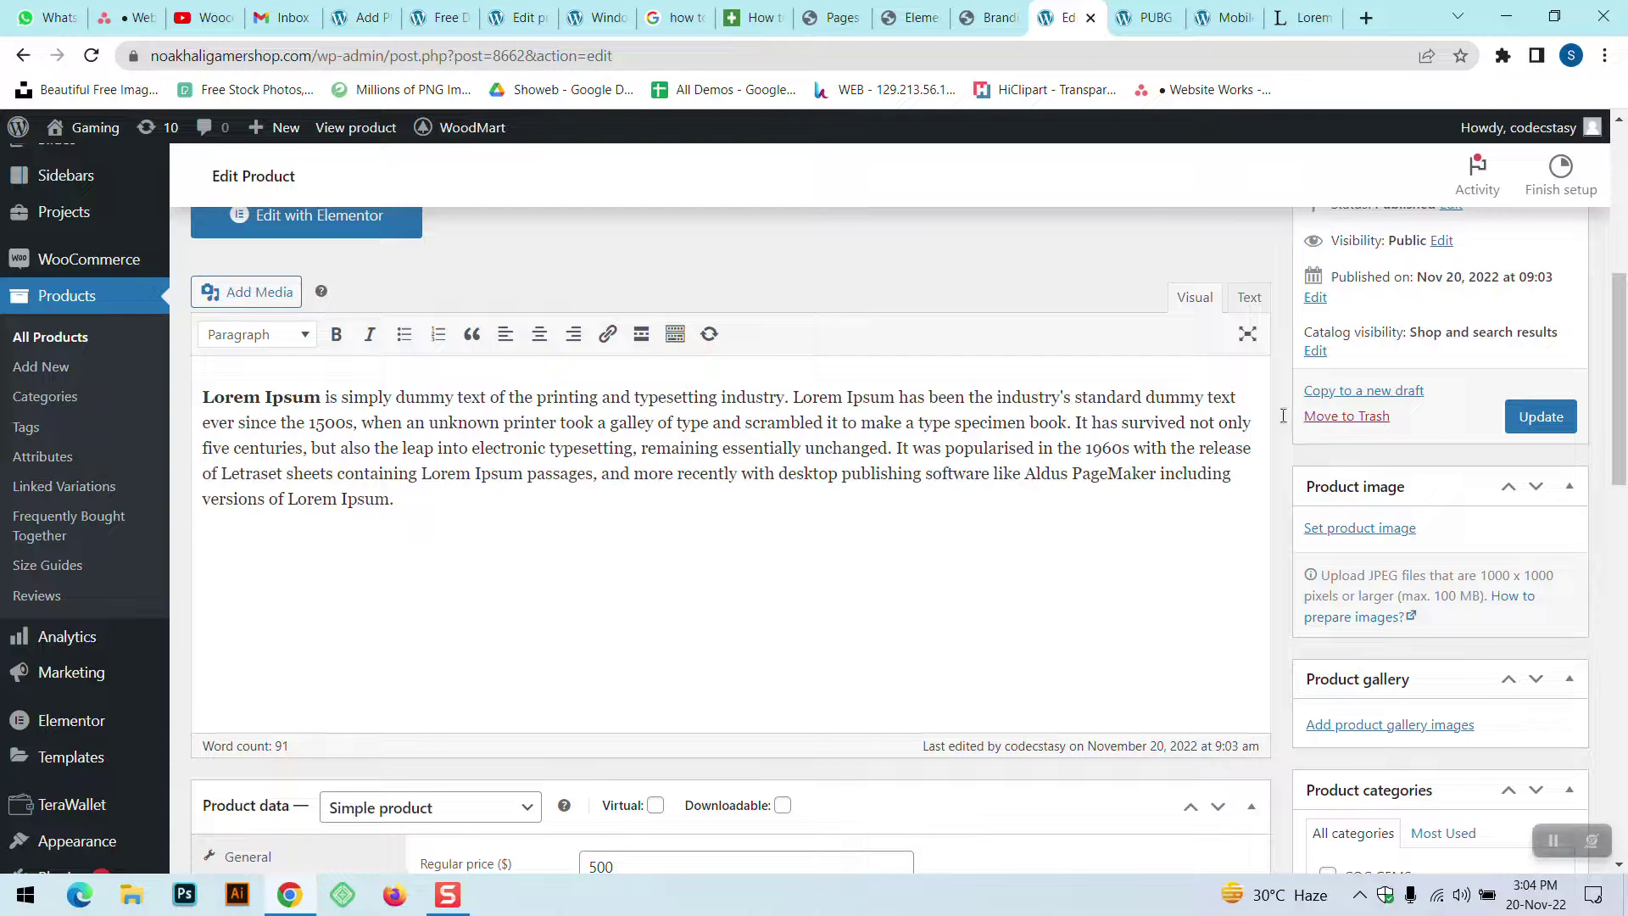
- Upload 8821552_4011825.jpg from the Downloads folder and set it as the PUBG Game product image
left_click(1363, 529)
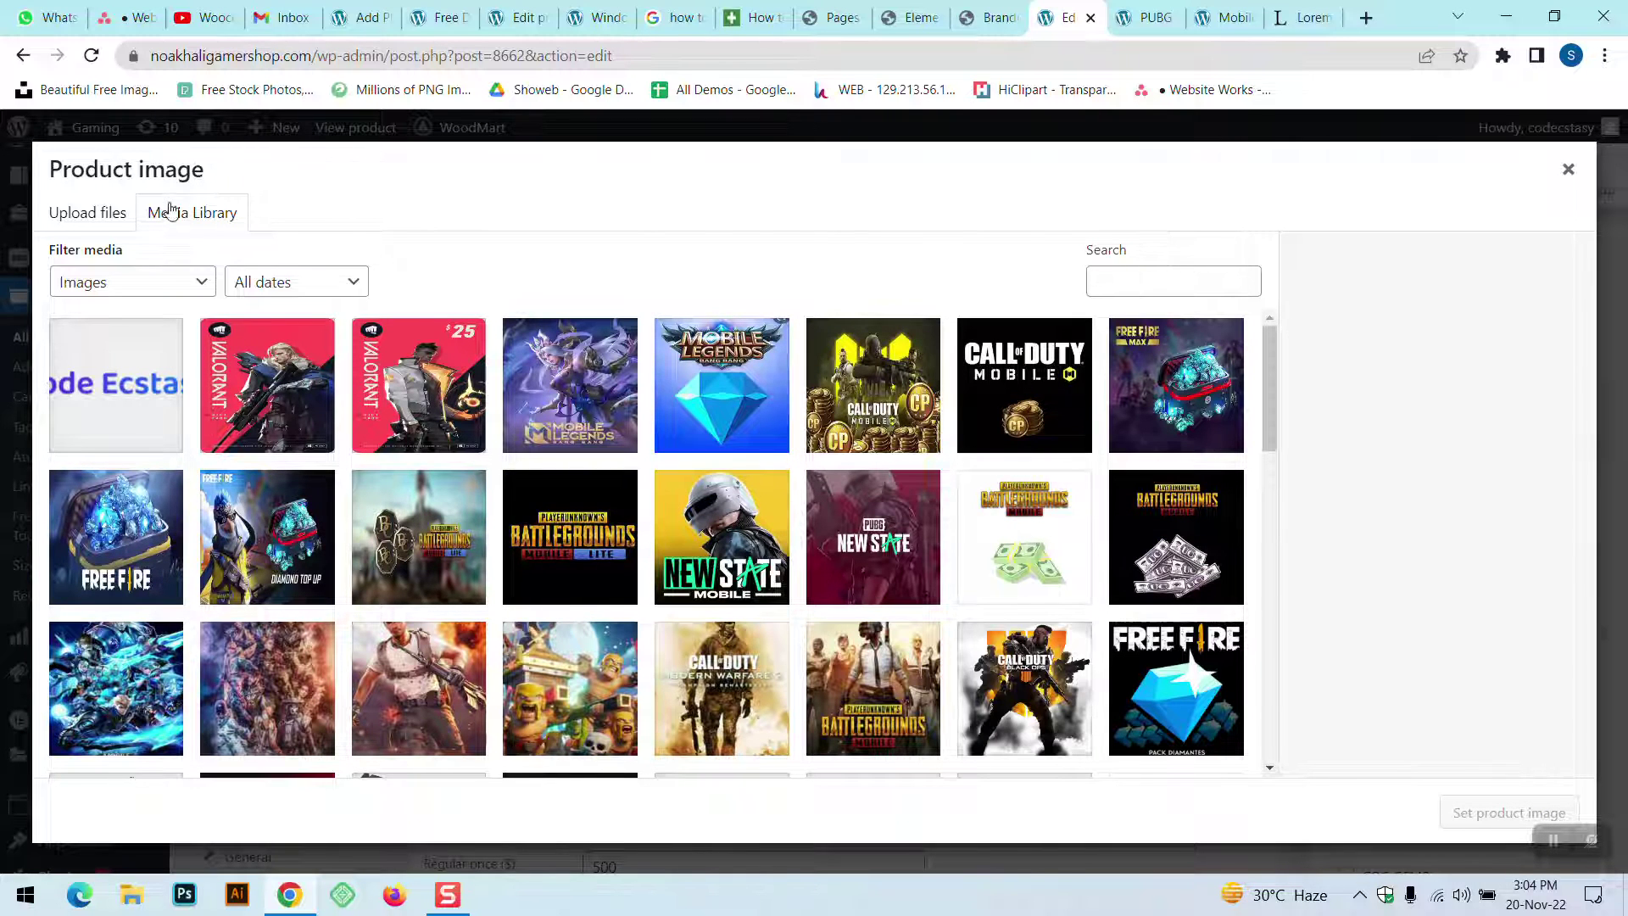
left_click(109, 209)
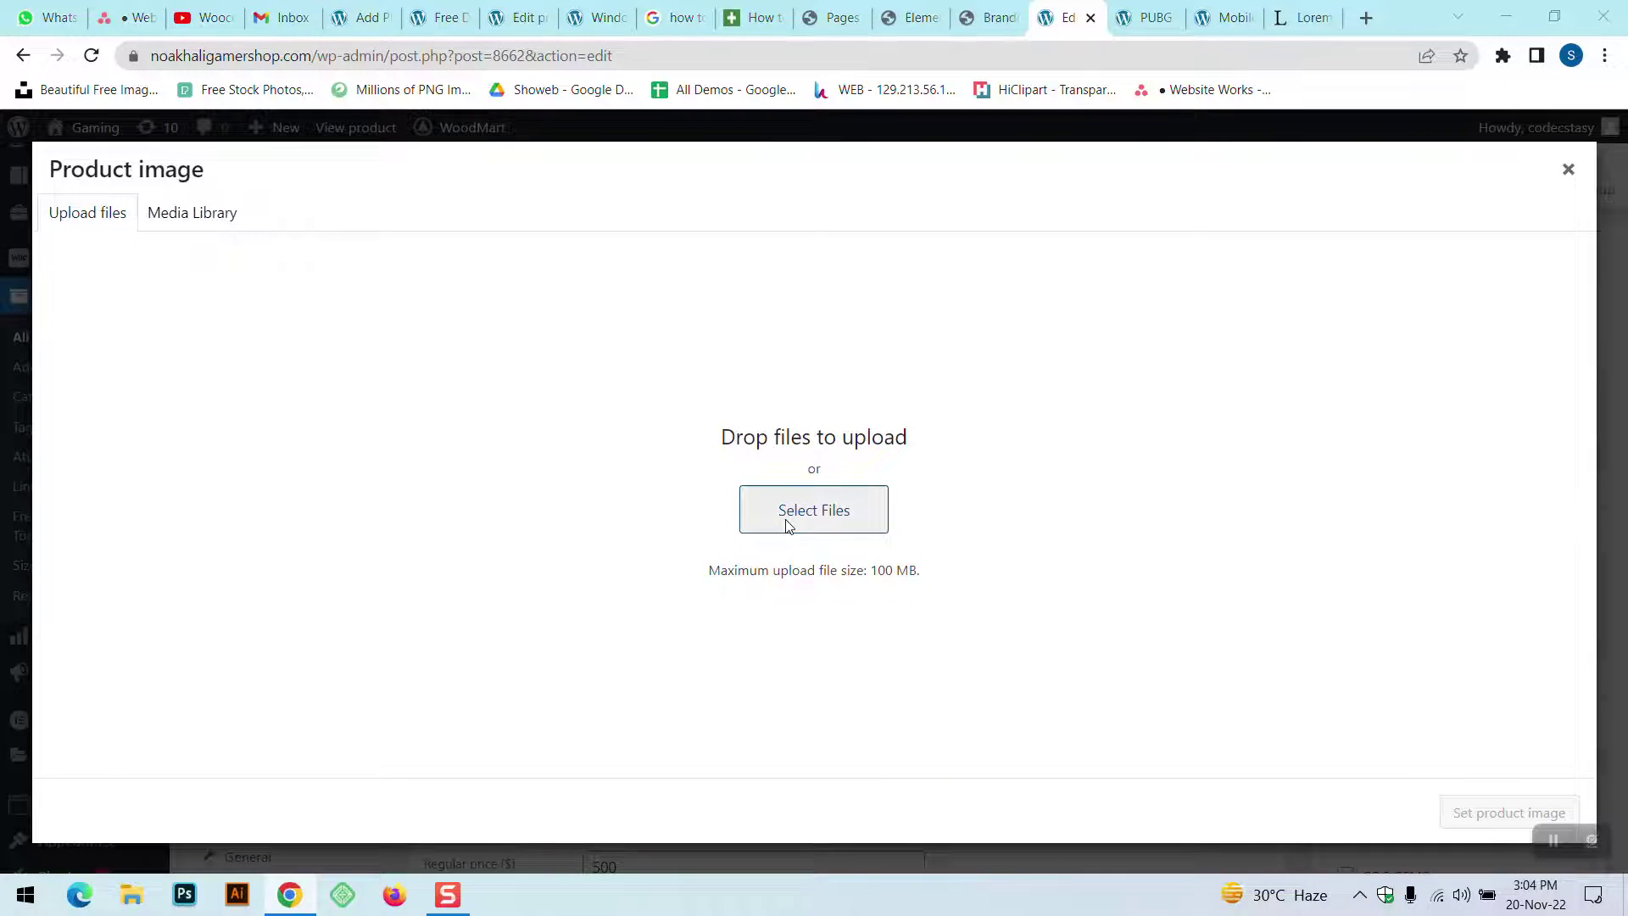
left_click(789, 526)
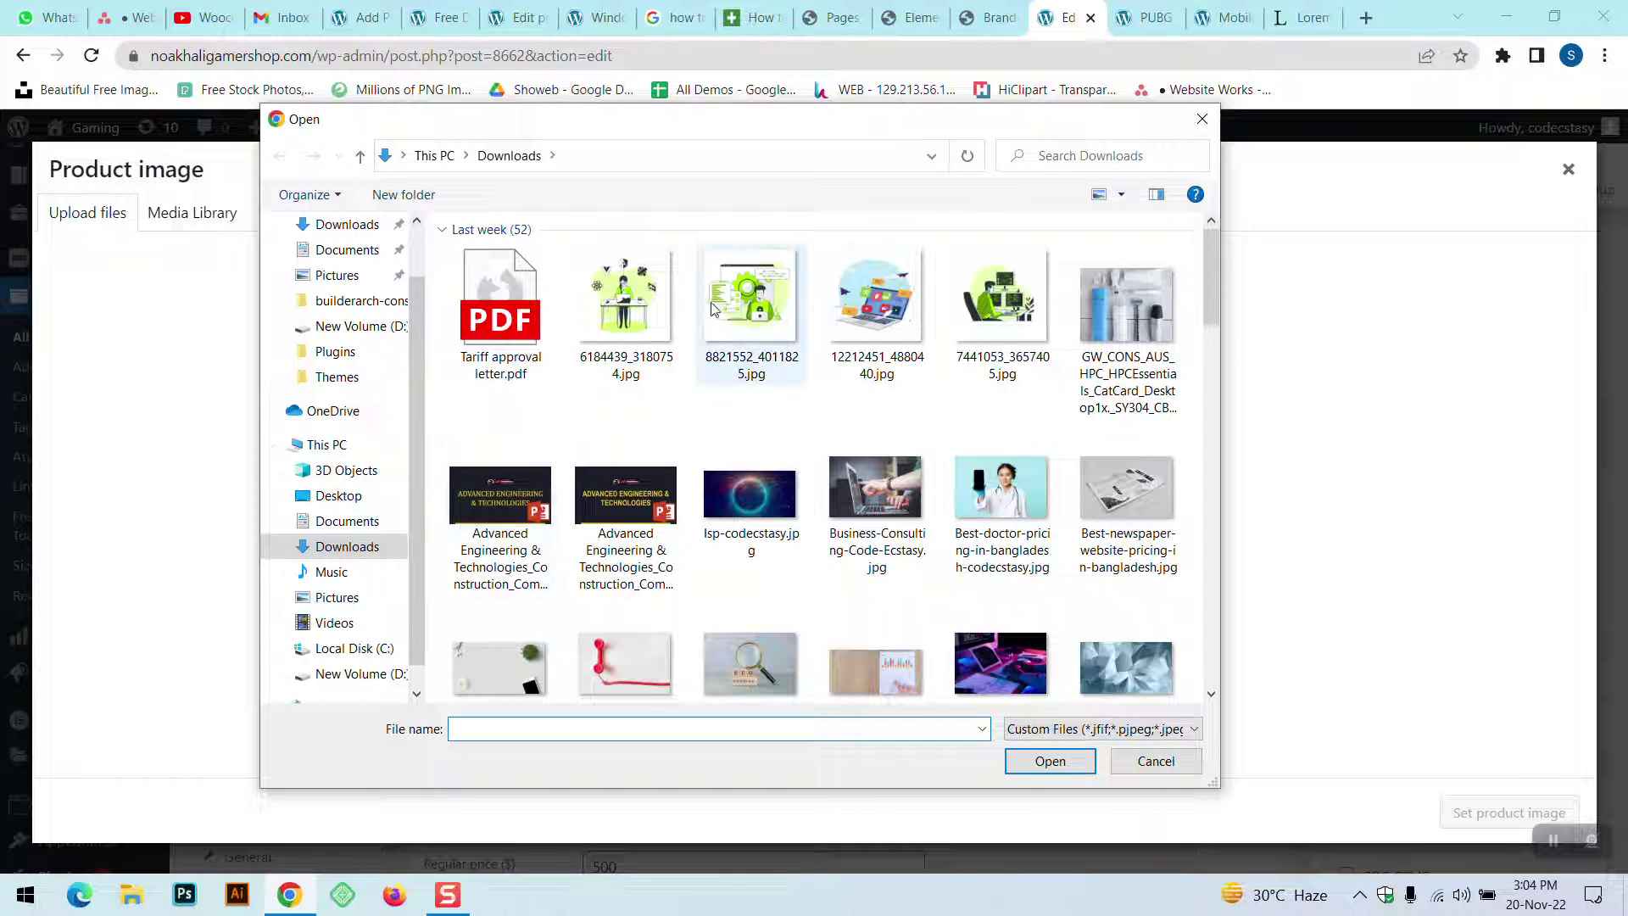
left_click(778, 314)
left_click(1056, 761)
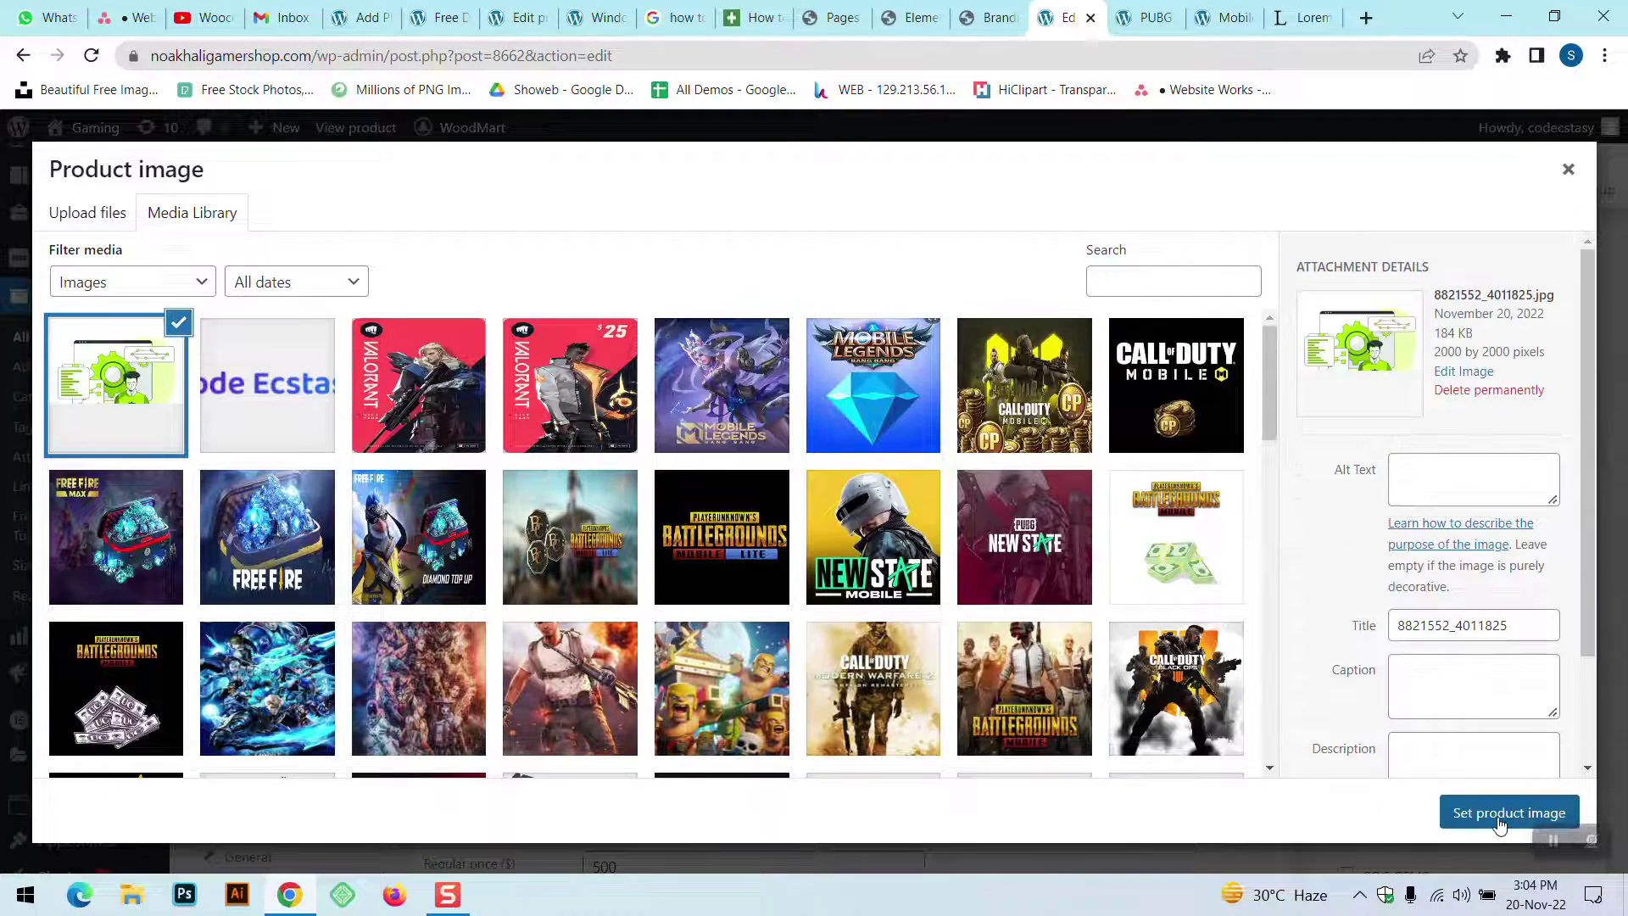
left_click(1522, 816)
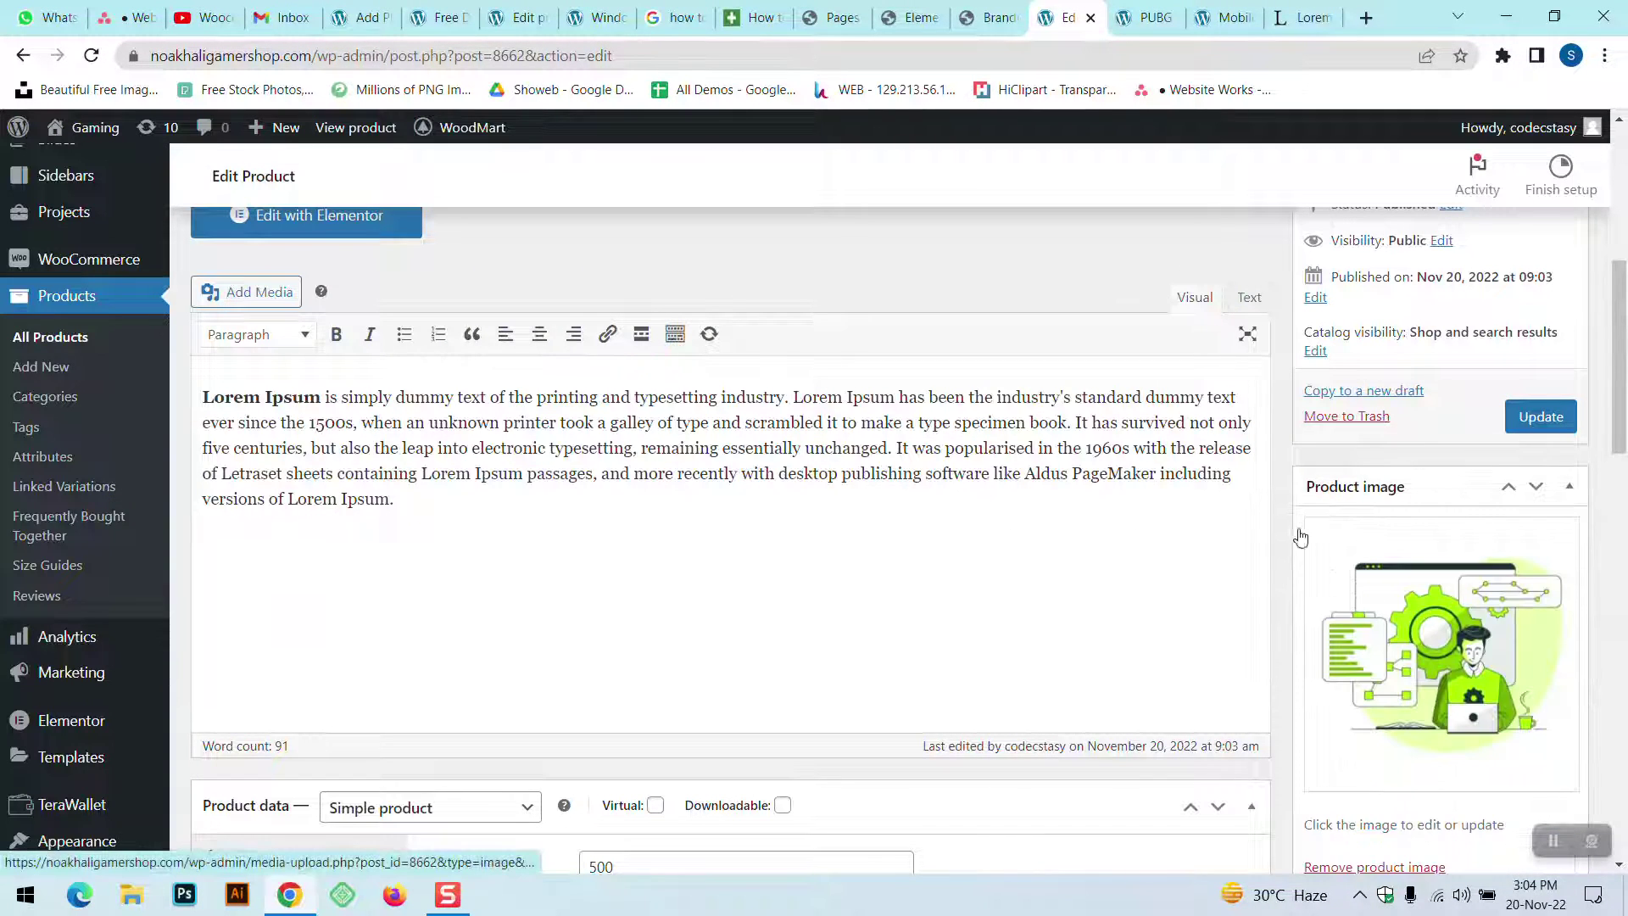
- Update the PUBG Game product to save its new product image
scroll(1352, 449, "up", 1)
scroll(1352, 449, "down", 1)
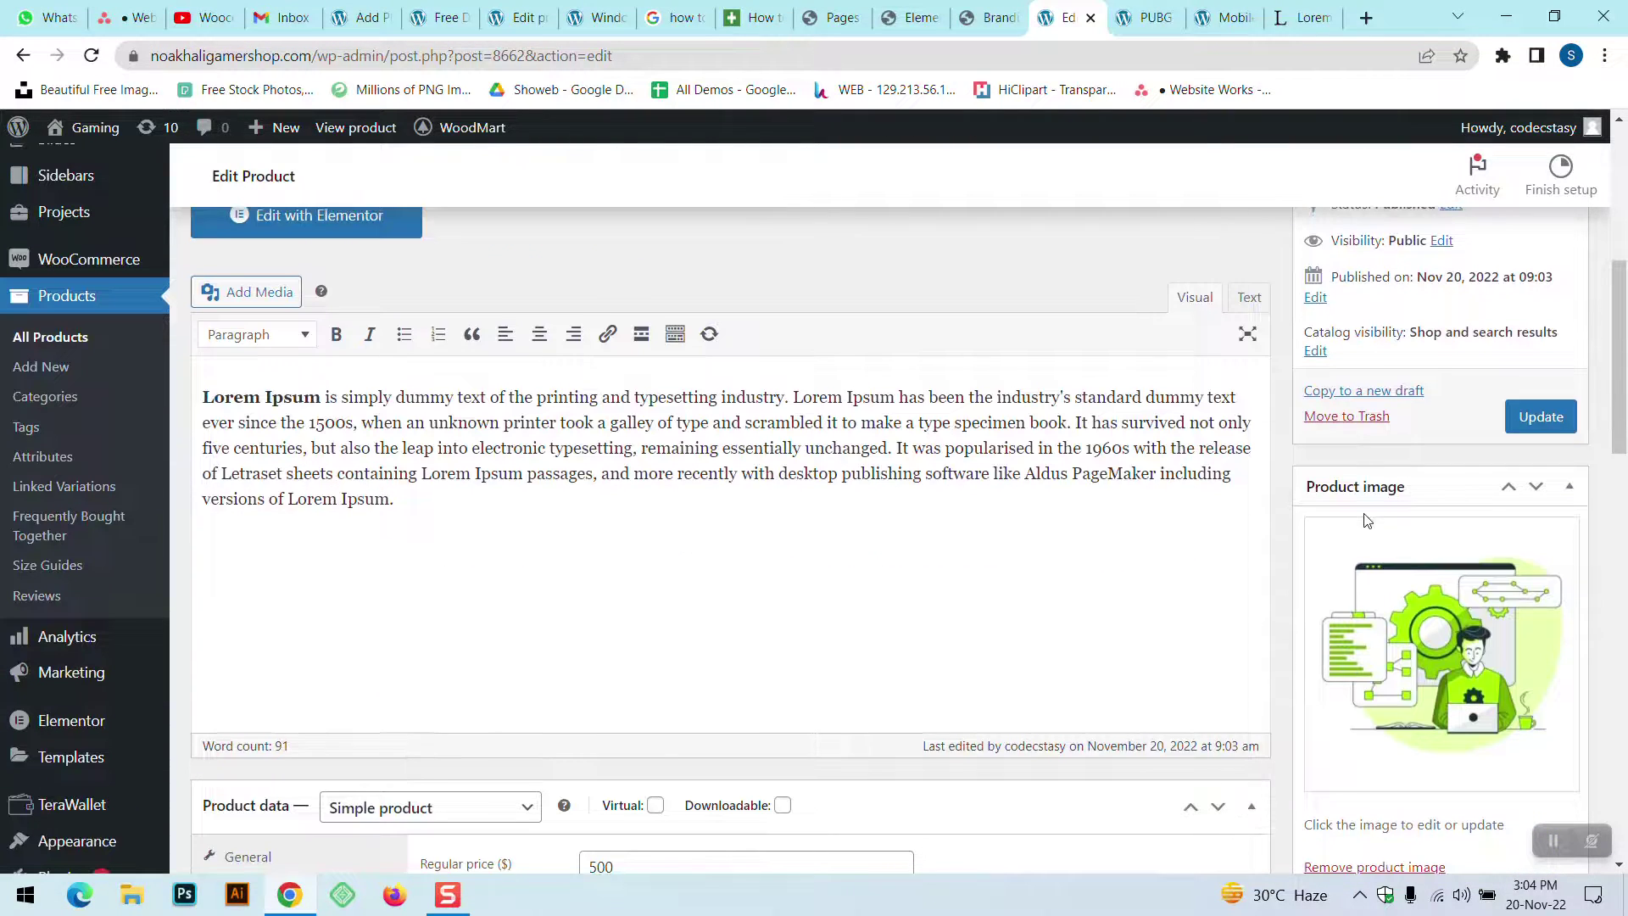
scroll(1447, 325, "up", 5)
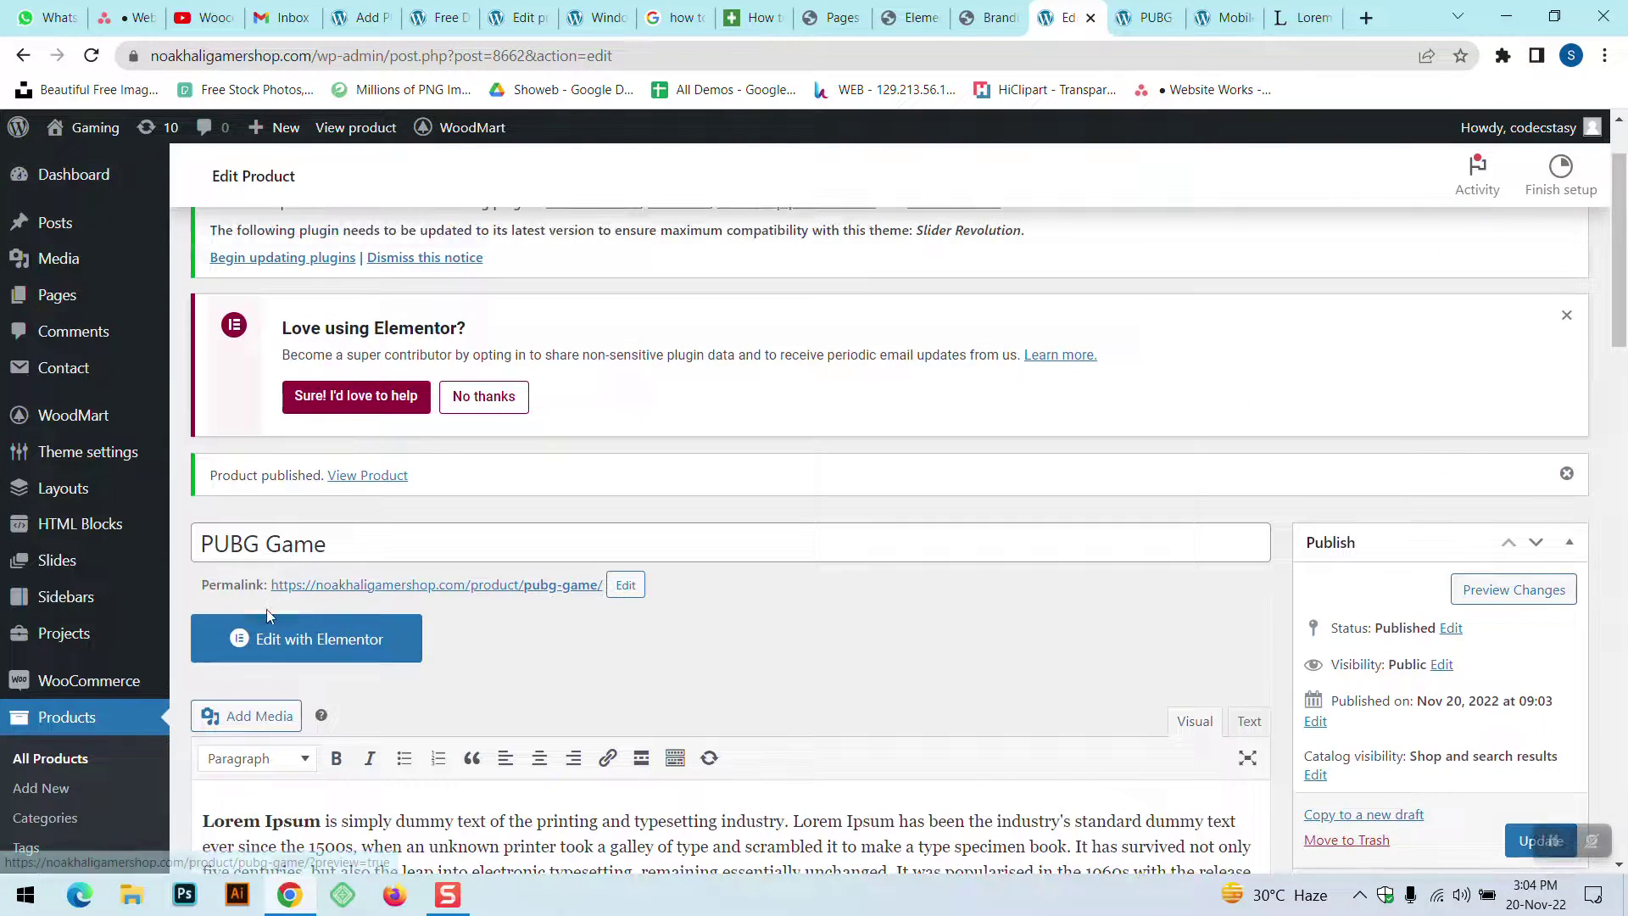
scroll(307, 672, "down", 4)
left_click(1541, 523)
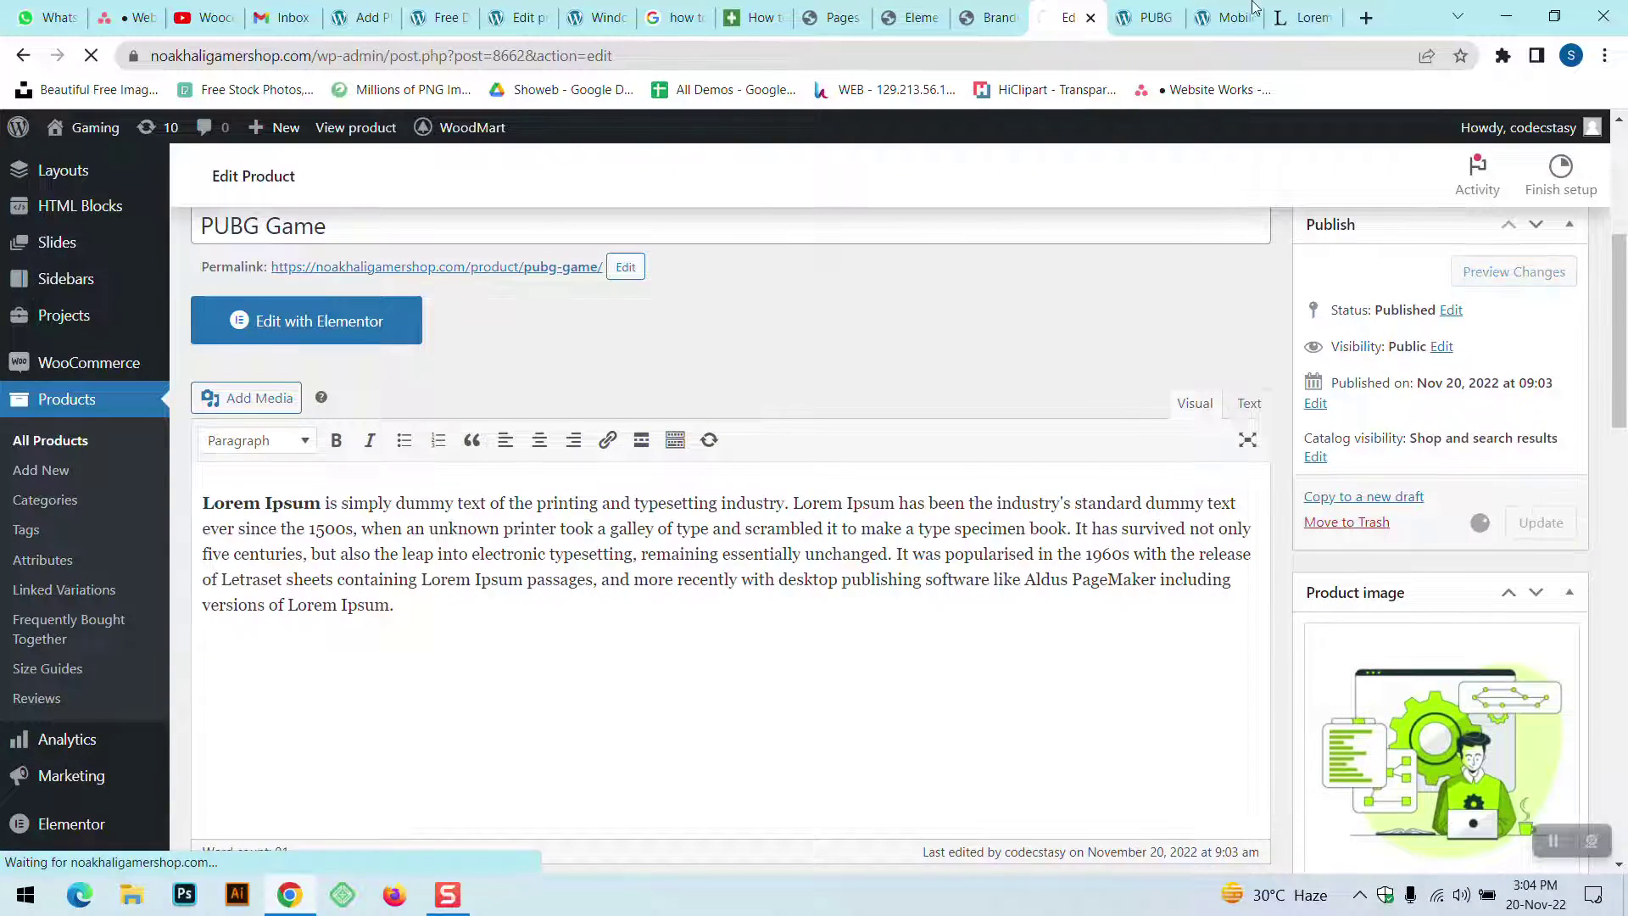
- Reload the live PUBG Game page and check its product image
left_click(1133, 3)
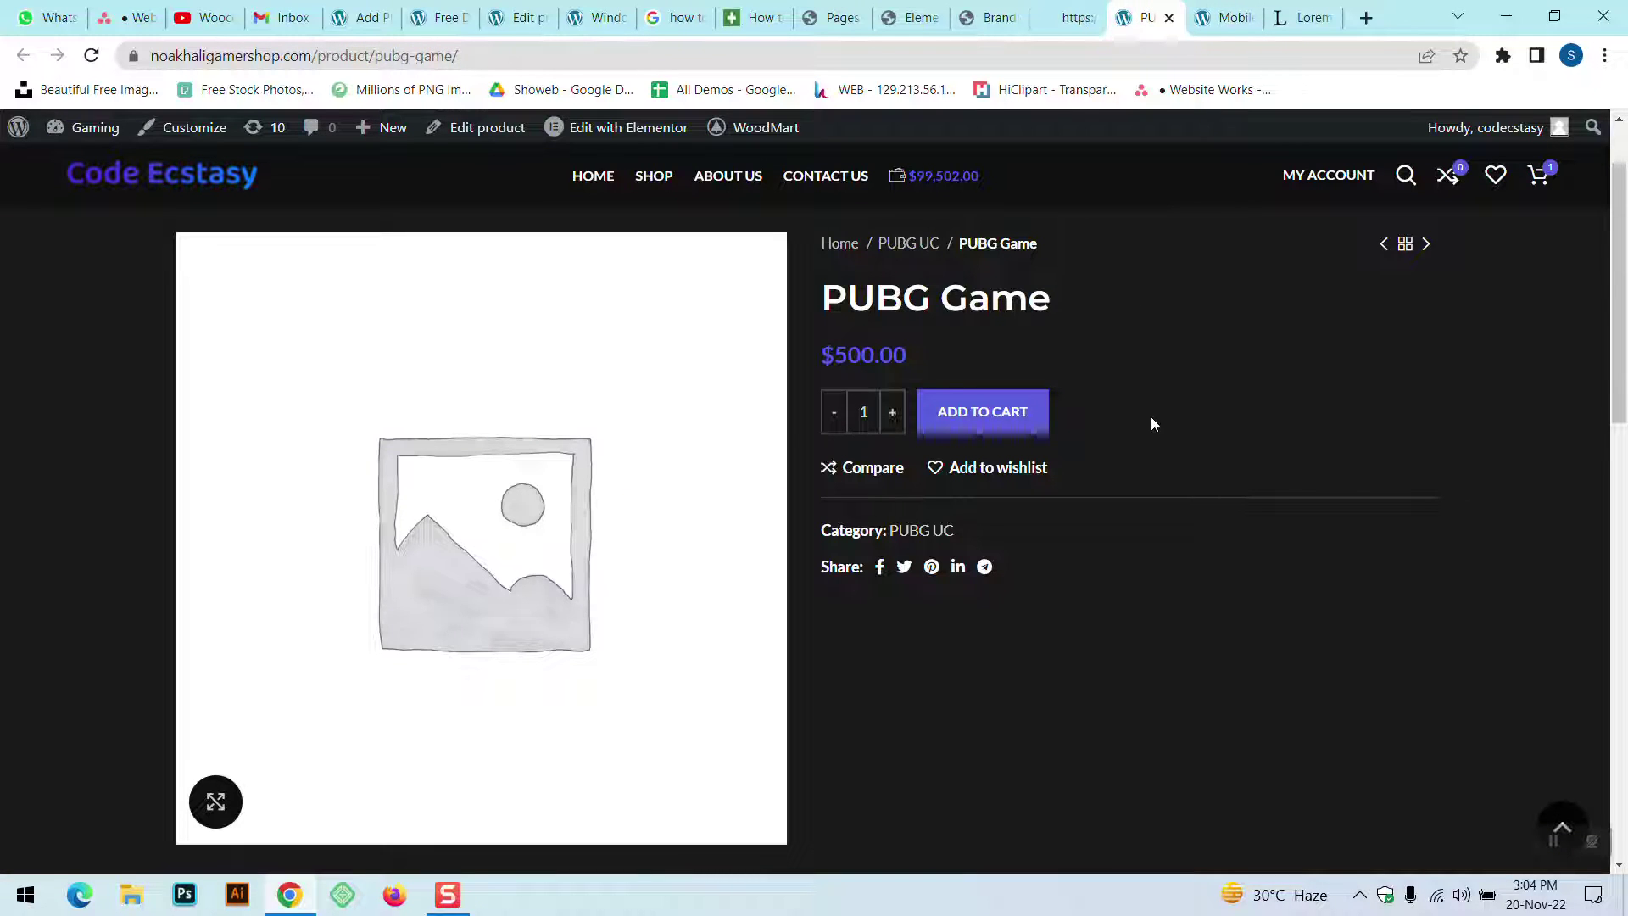
key("F5")
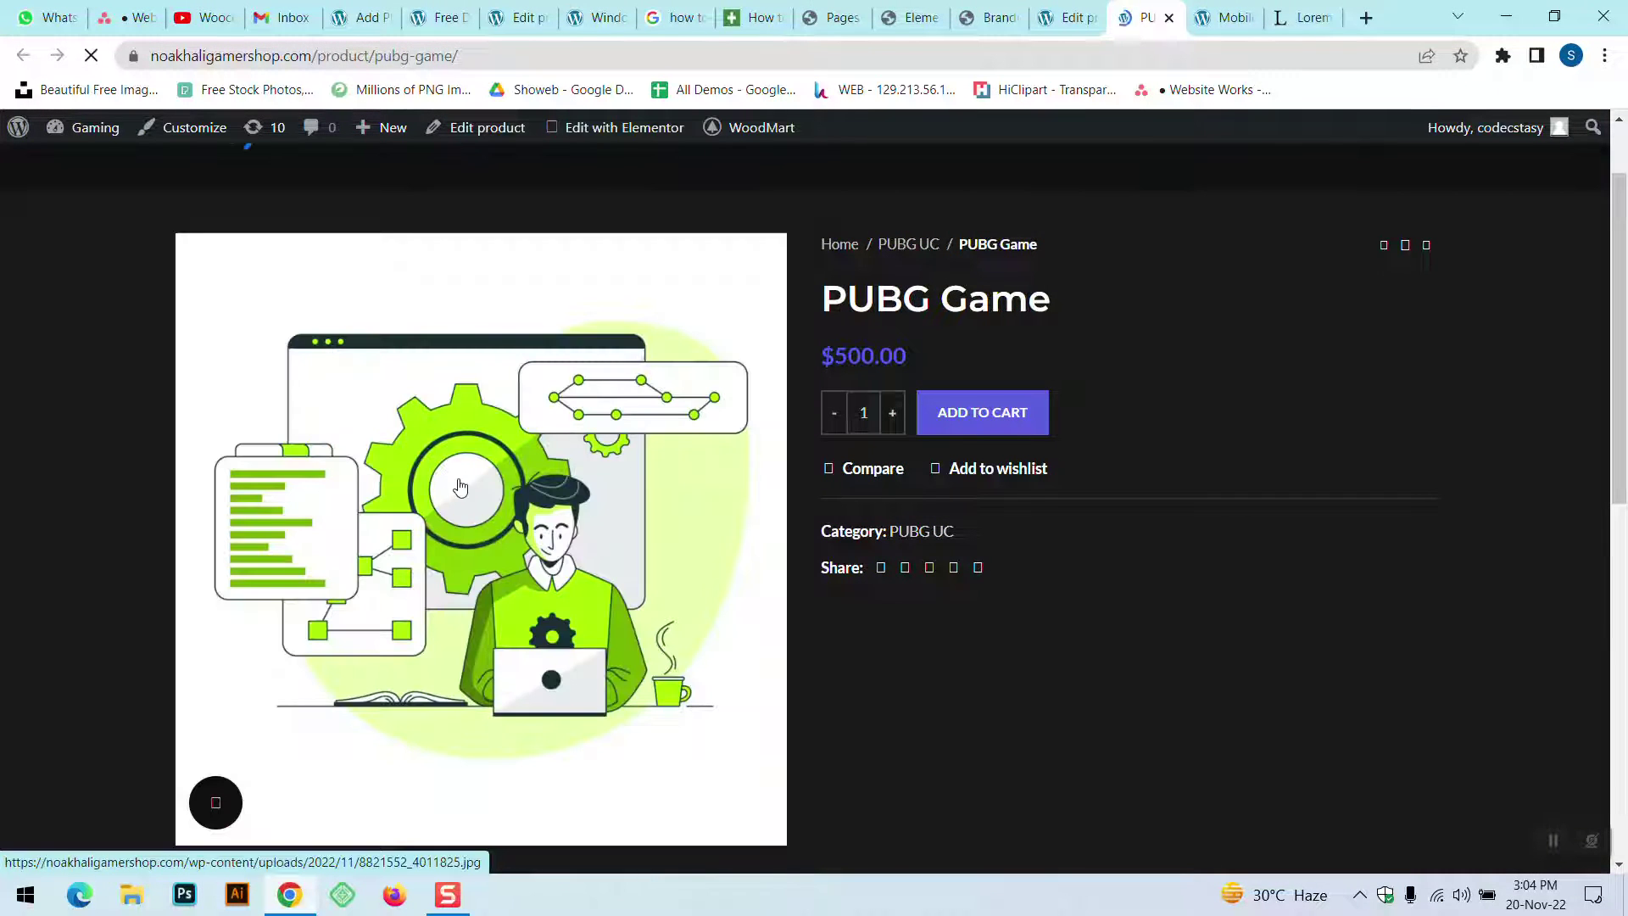
scroll(622, 503, "up", 3)
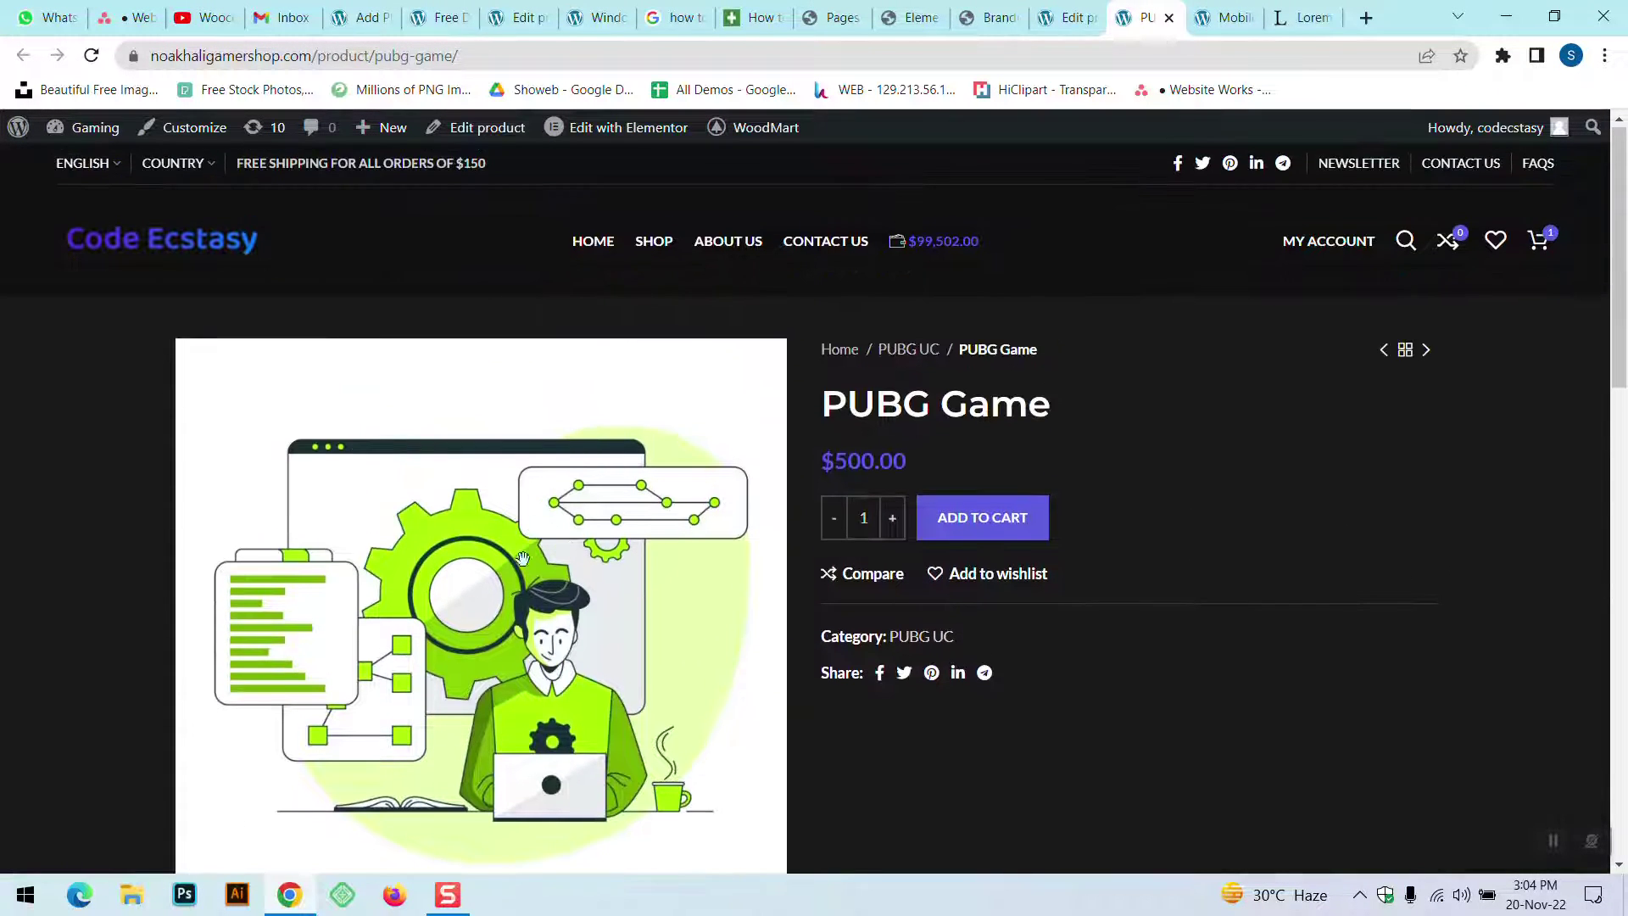
- Compare the PUBG Game product image setting with the image gallery on the Mobile Legends Diamonds page
left_click(1067, 17)
scroll(1480, 661, "down", 6)
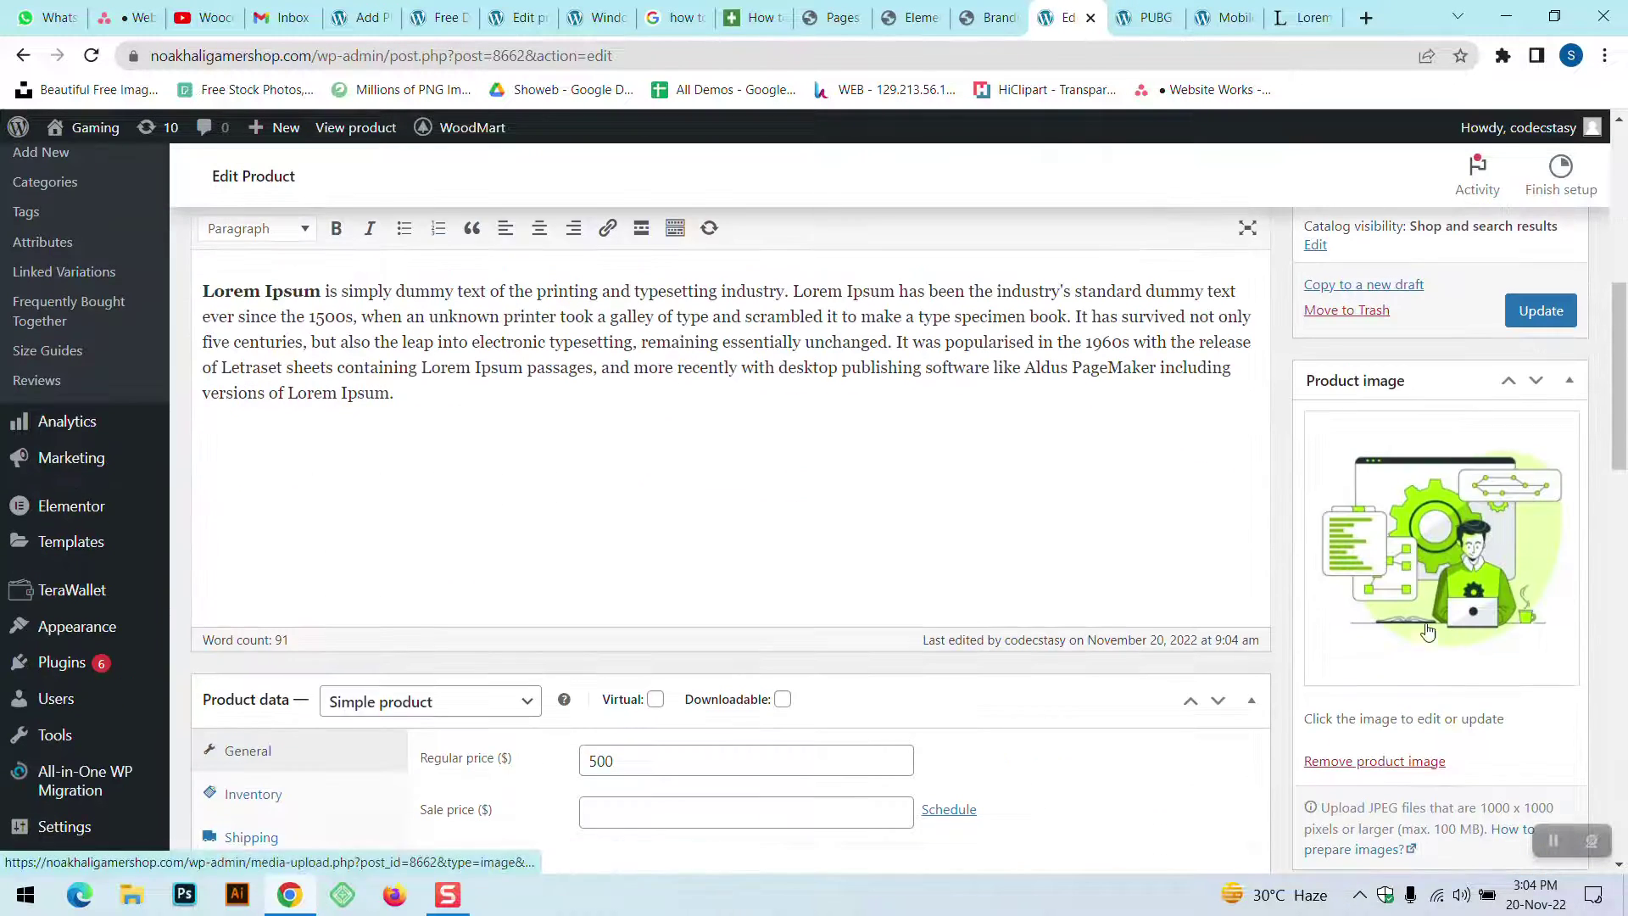
left_click(1226, 17)
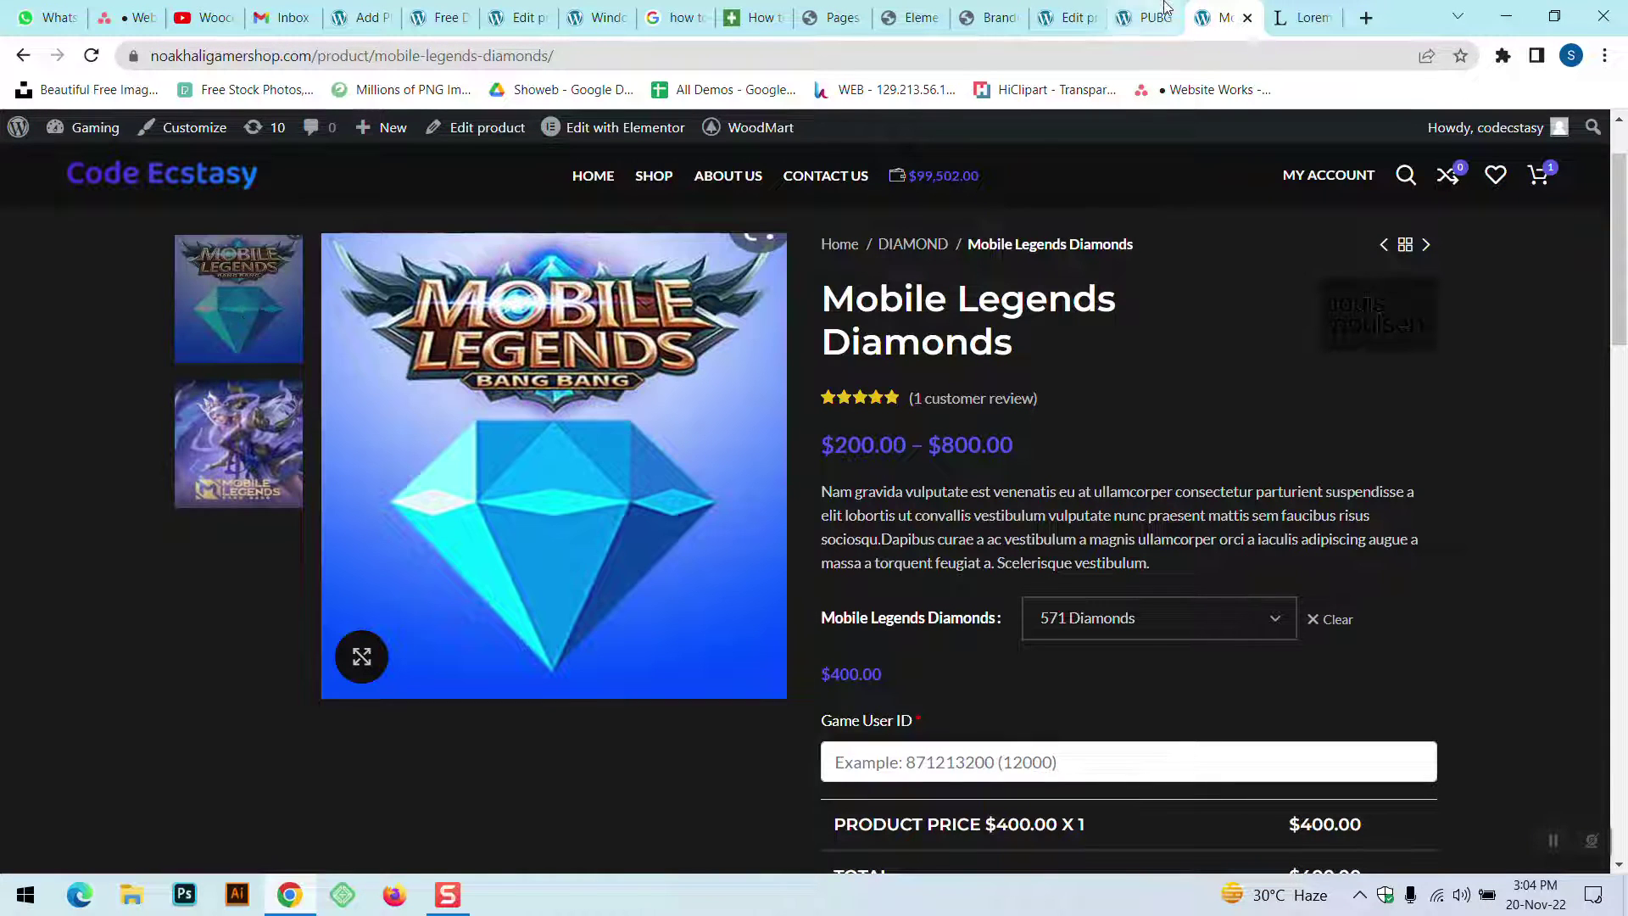
- Upload 6184439_3180754.jpg and 7441053_3657405.jpg from Downloads and add both to the PUBG Game product gallery
left_click(1067, 17)
scroll(1519, 591, "down", 3)
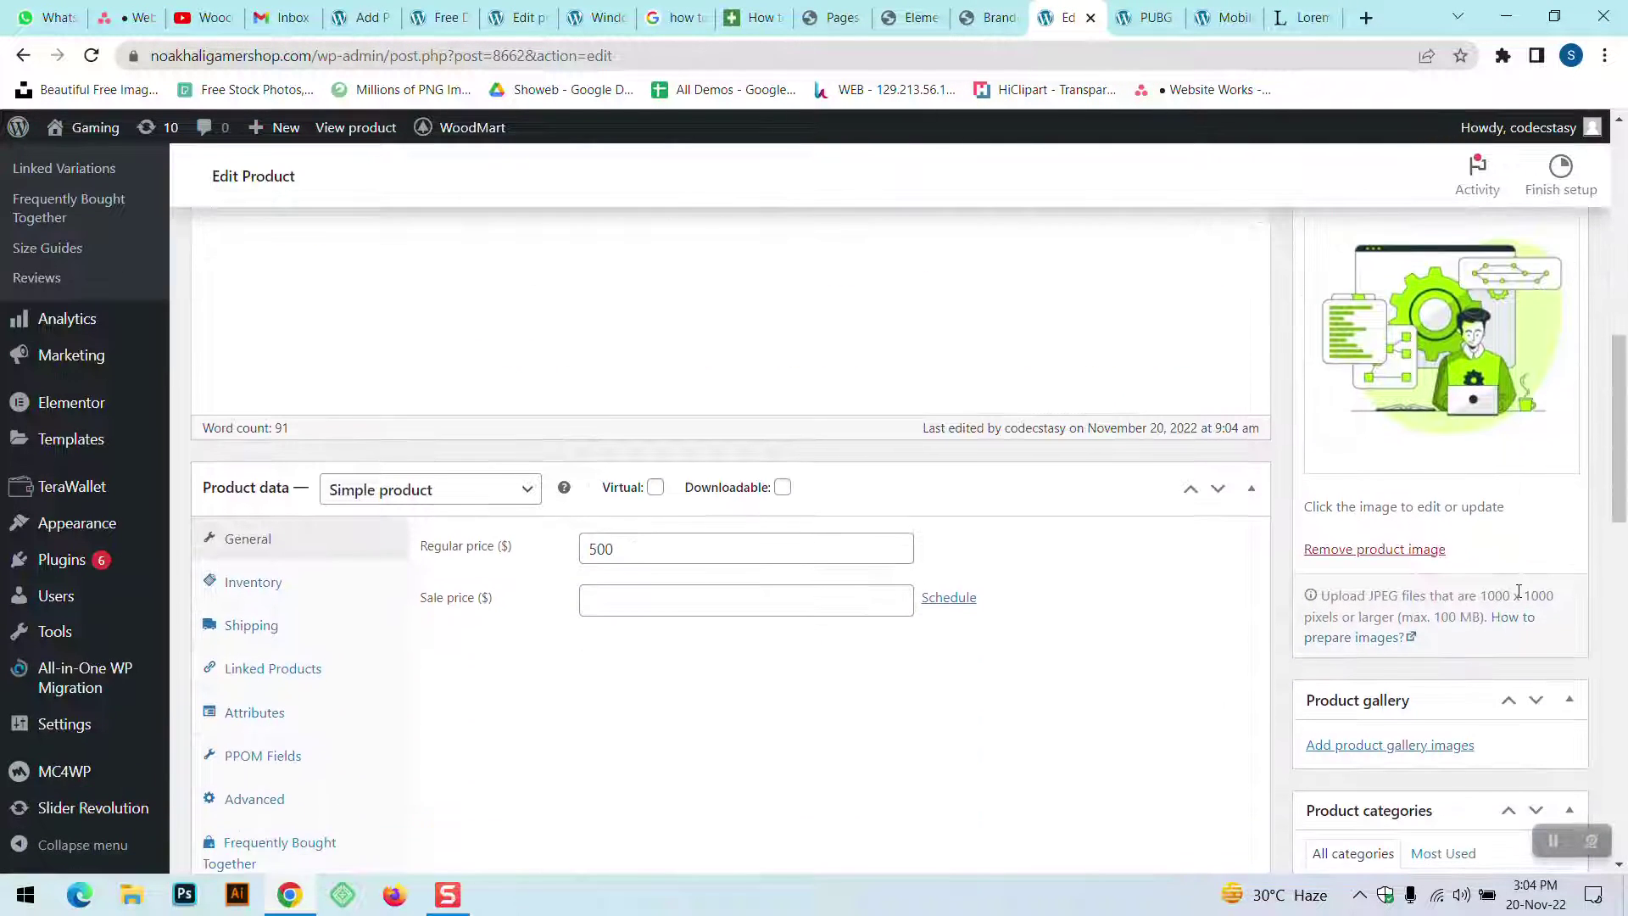
scroll(1518, 591, "down", 1)
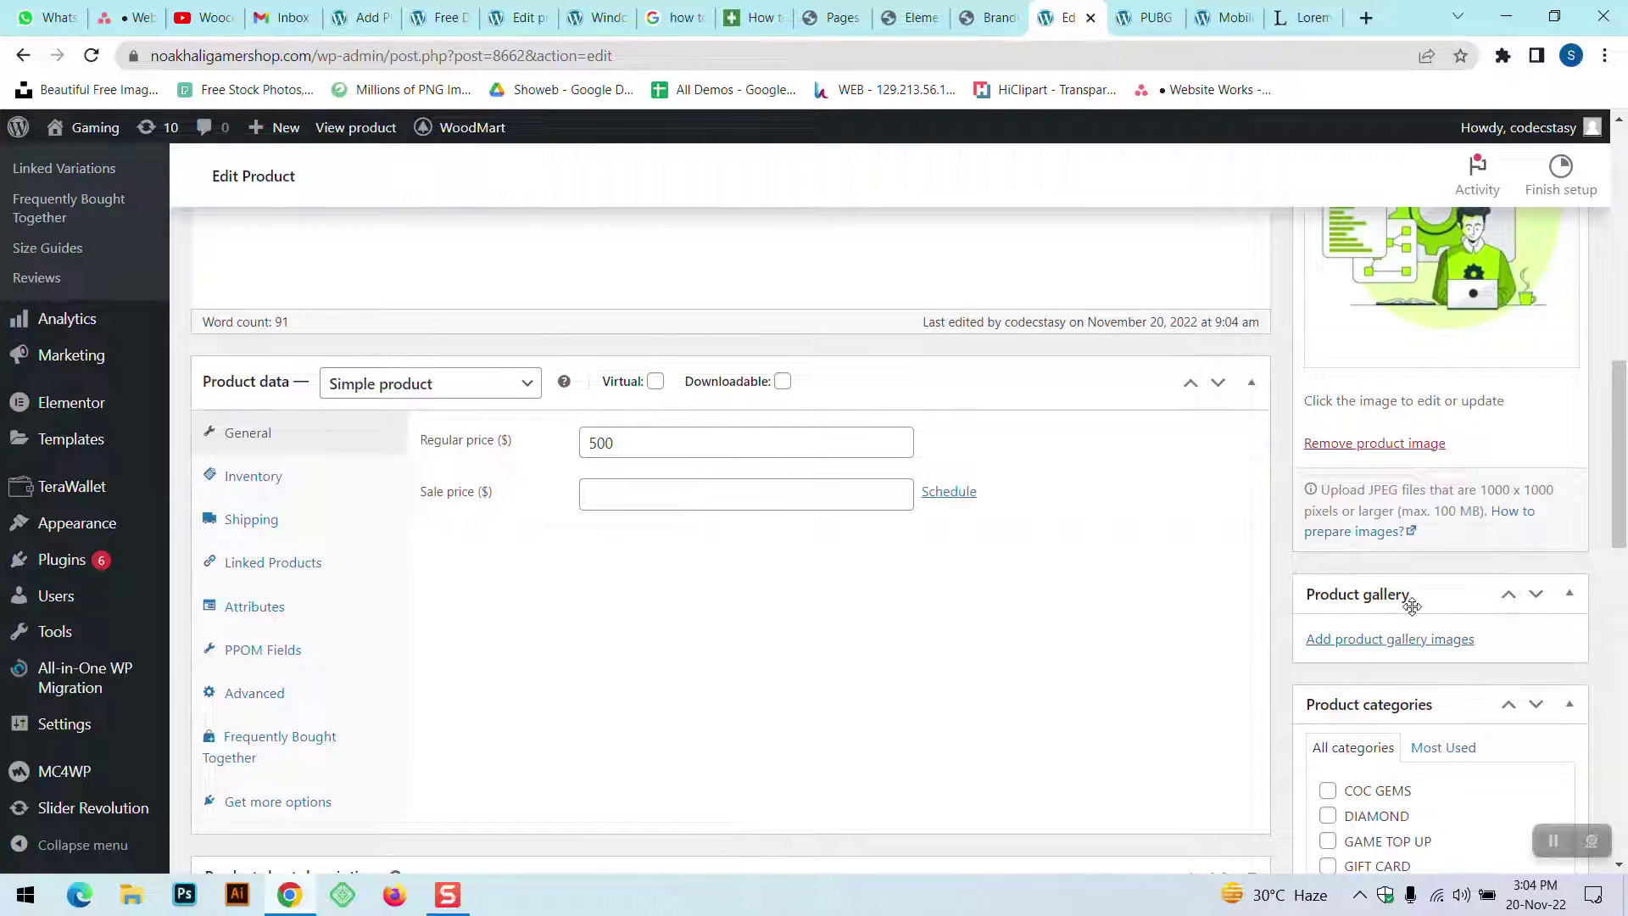
left_click(1338, 641)
left_click(44, 207)
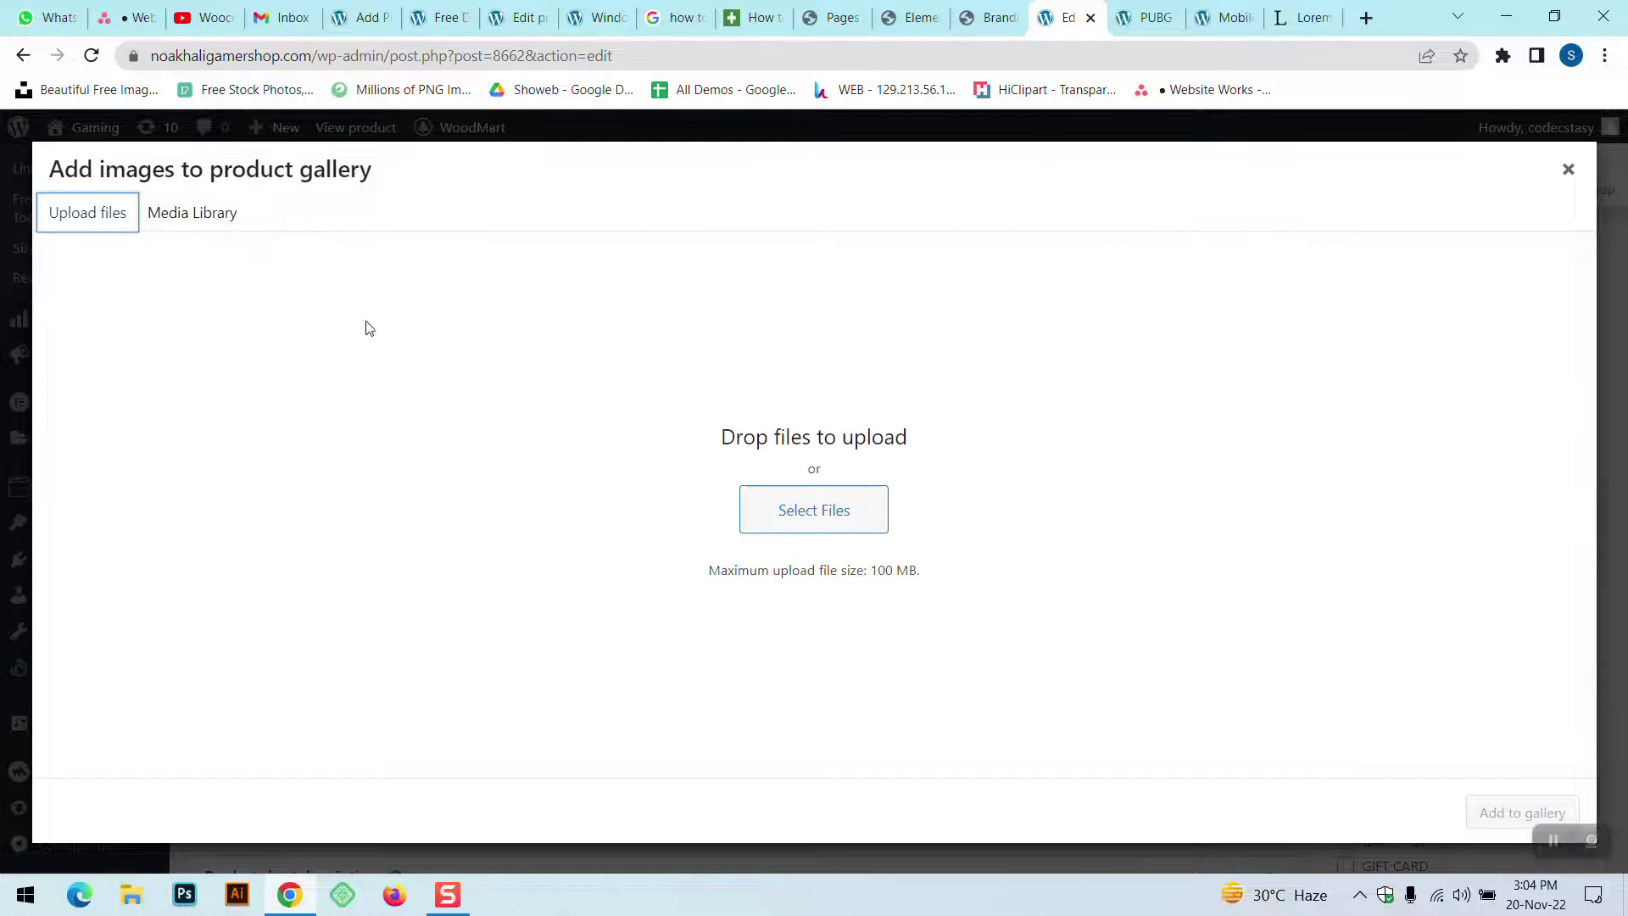
left_click(785, 524)
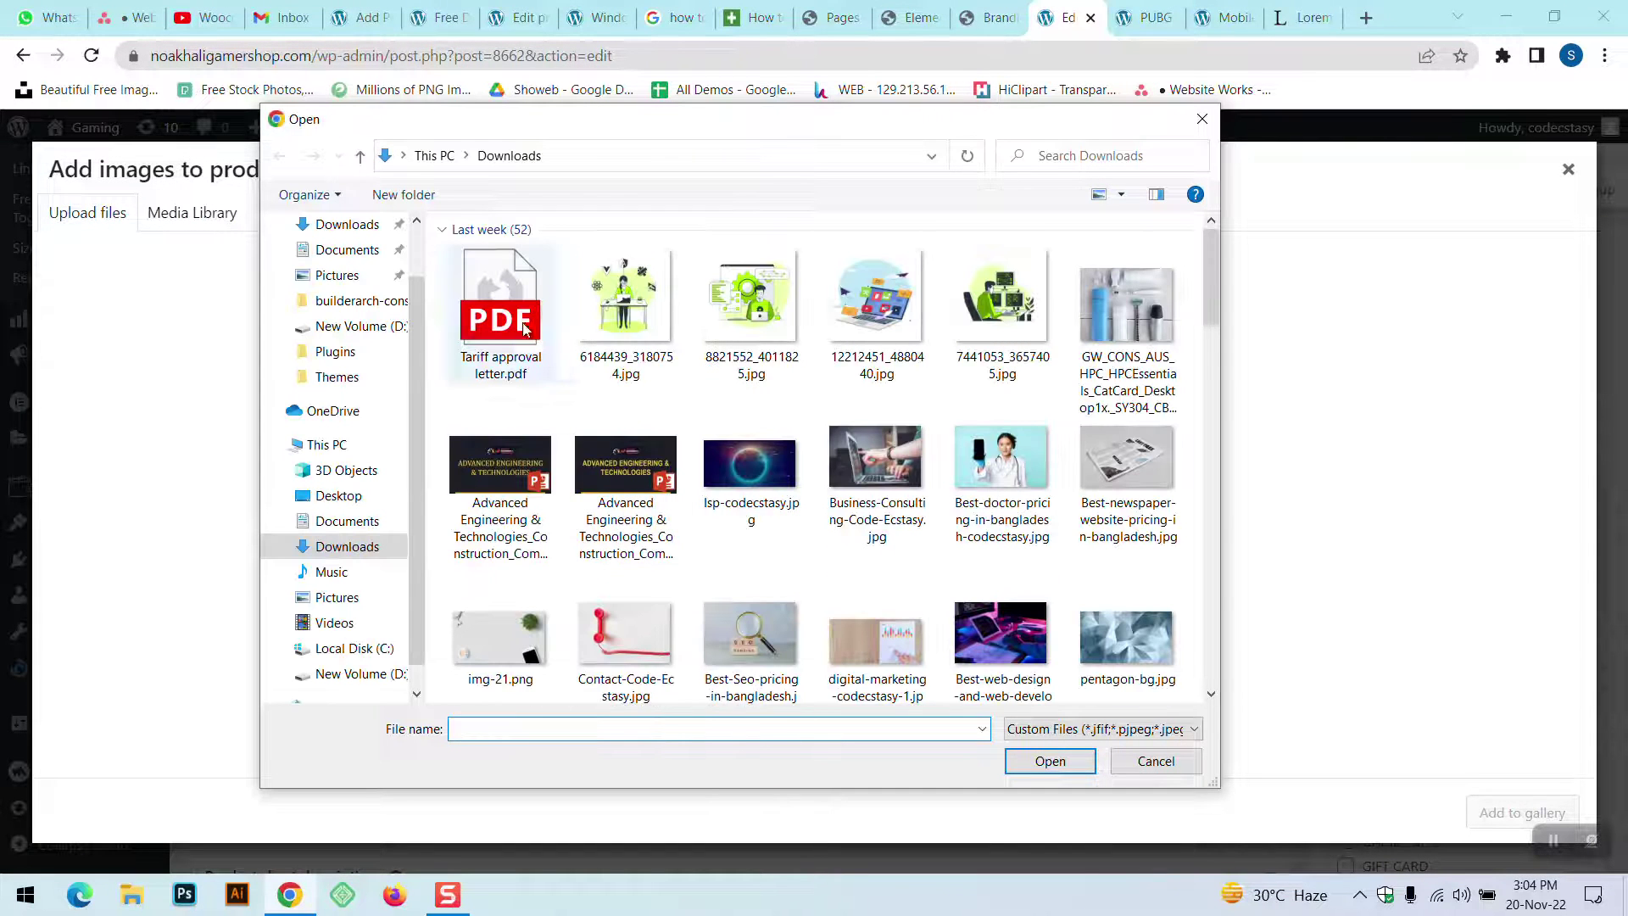
left_click(988, 305)
left_click(625, 297, "ctrl")
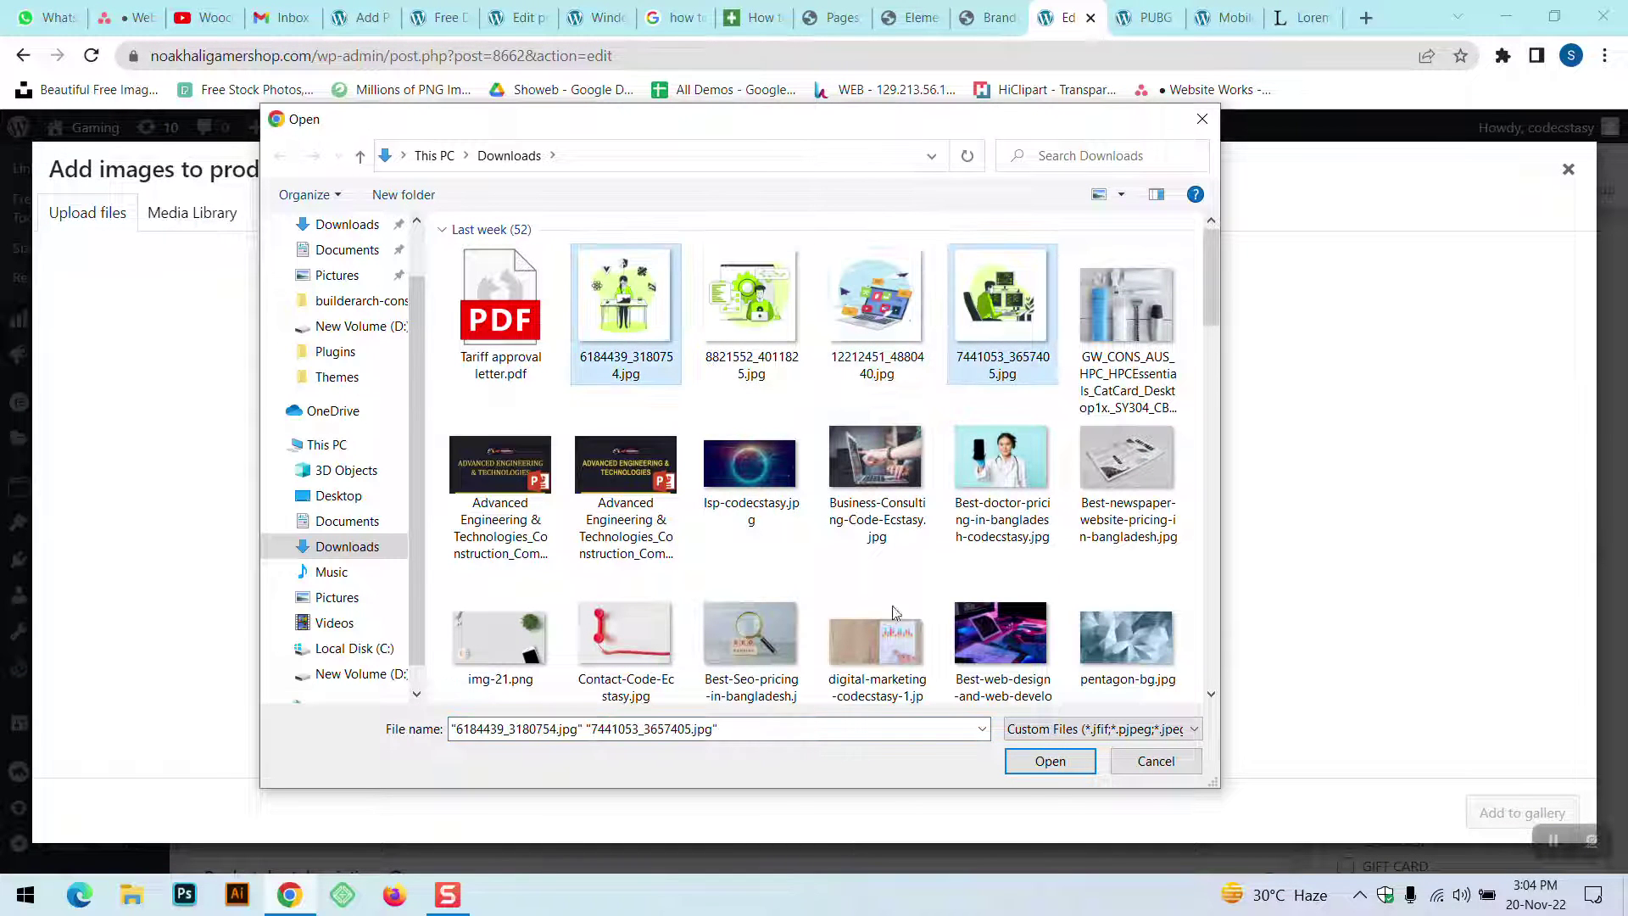
left_click(1050, 761)
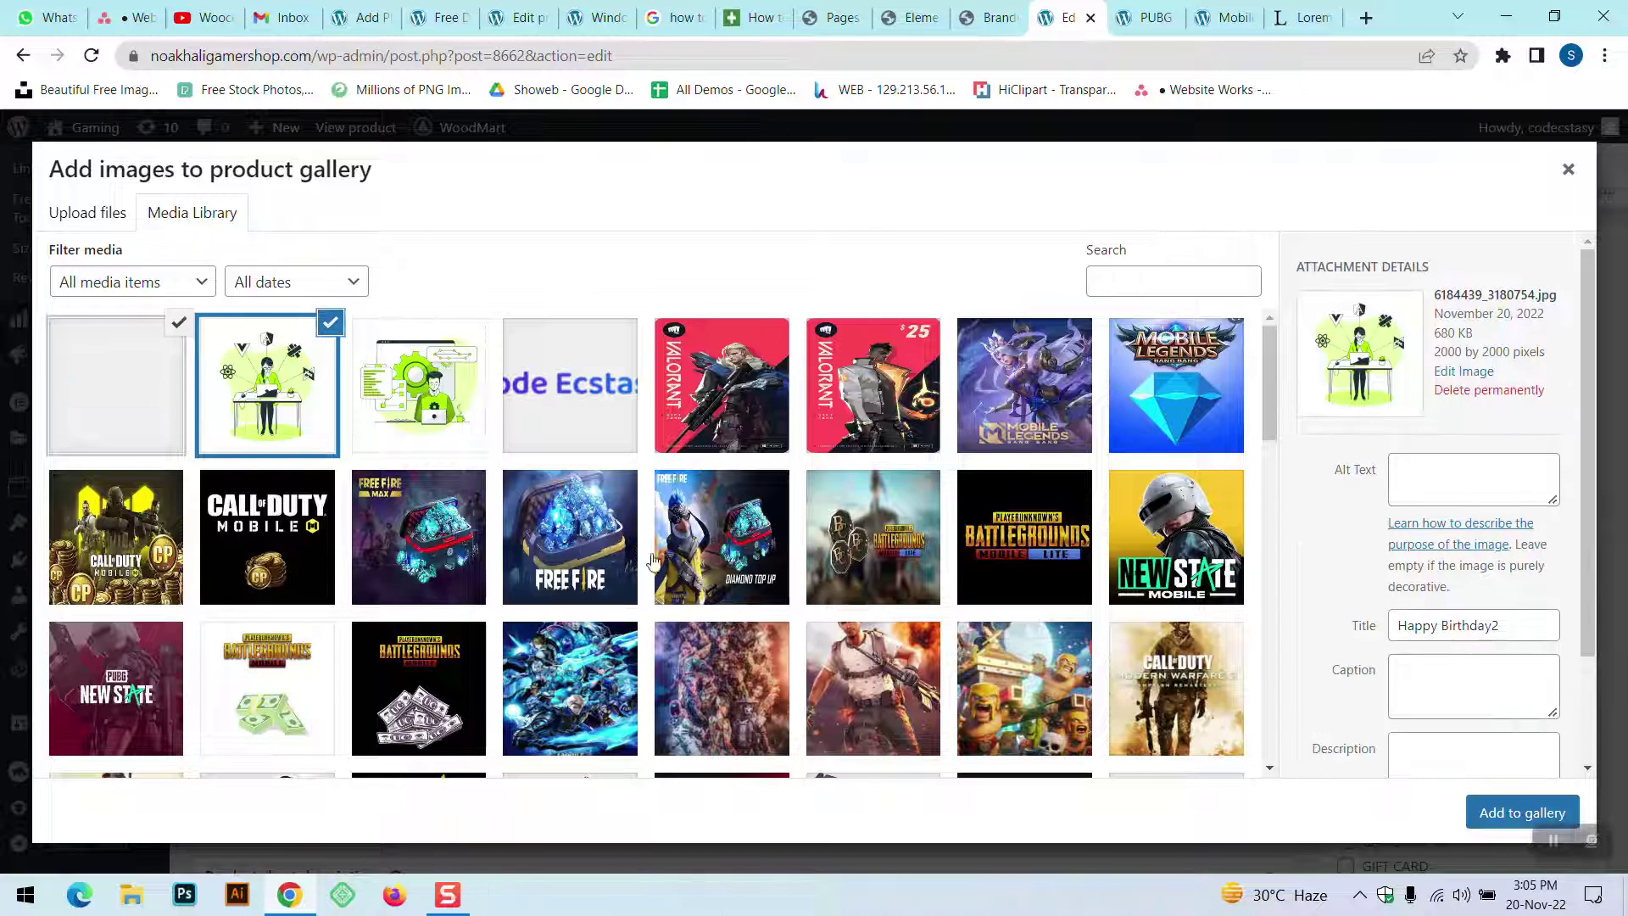
left_click(1516, 826)
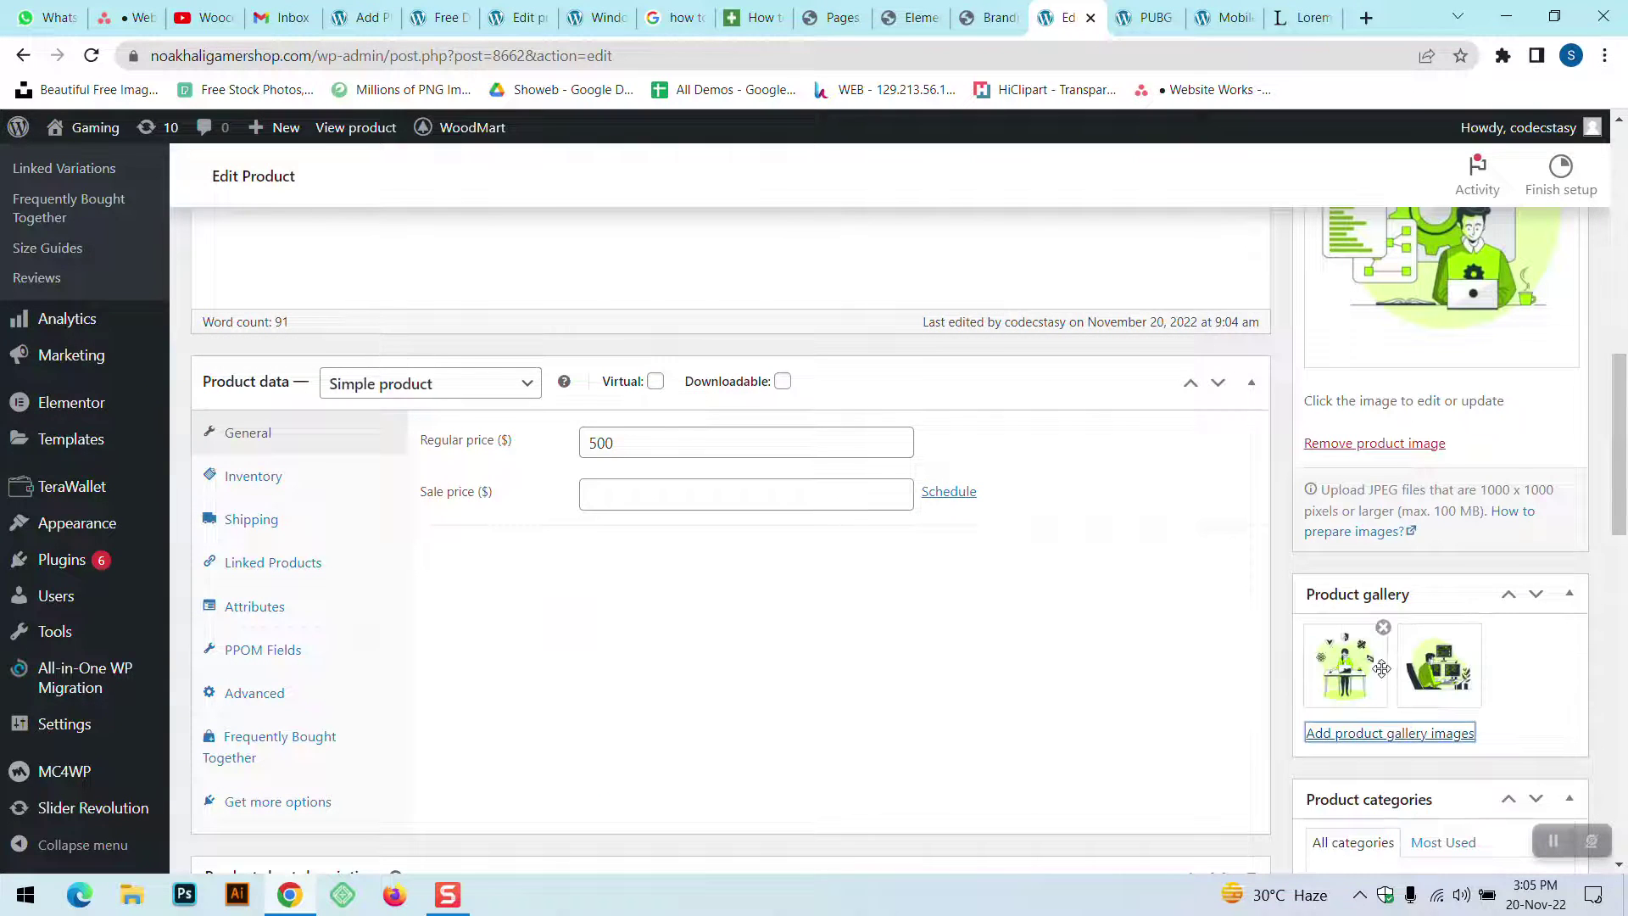
left_click(1375, 731)
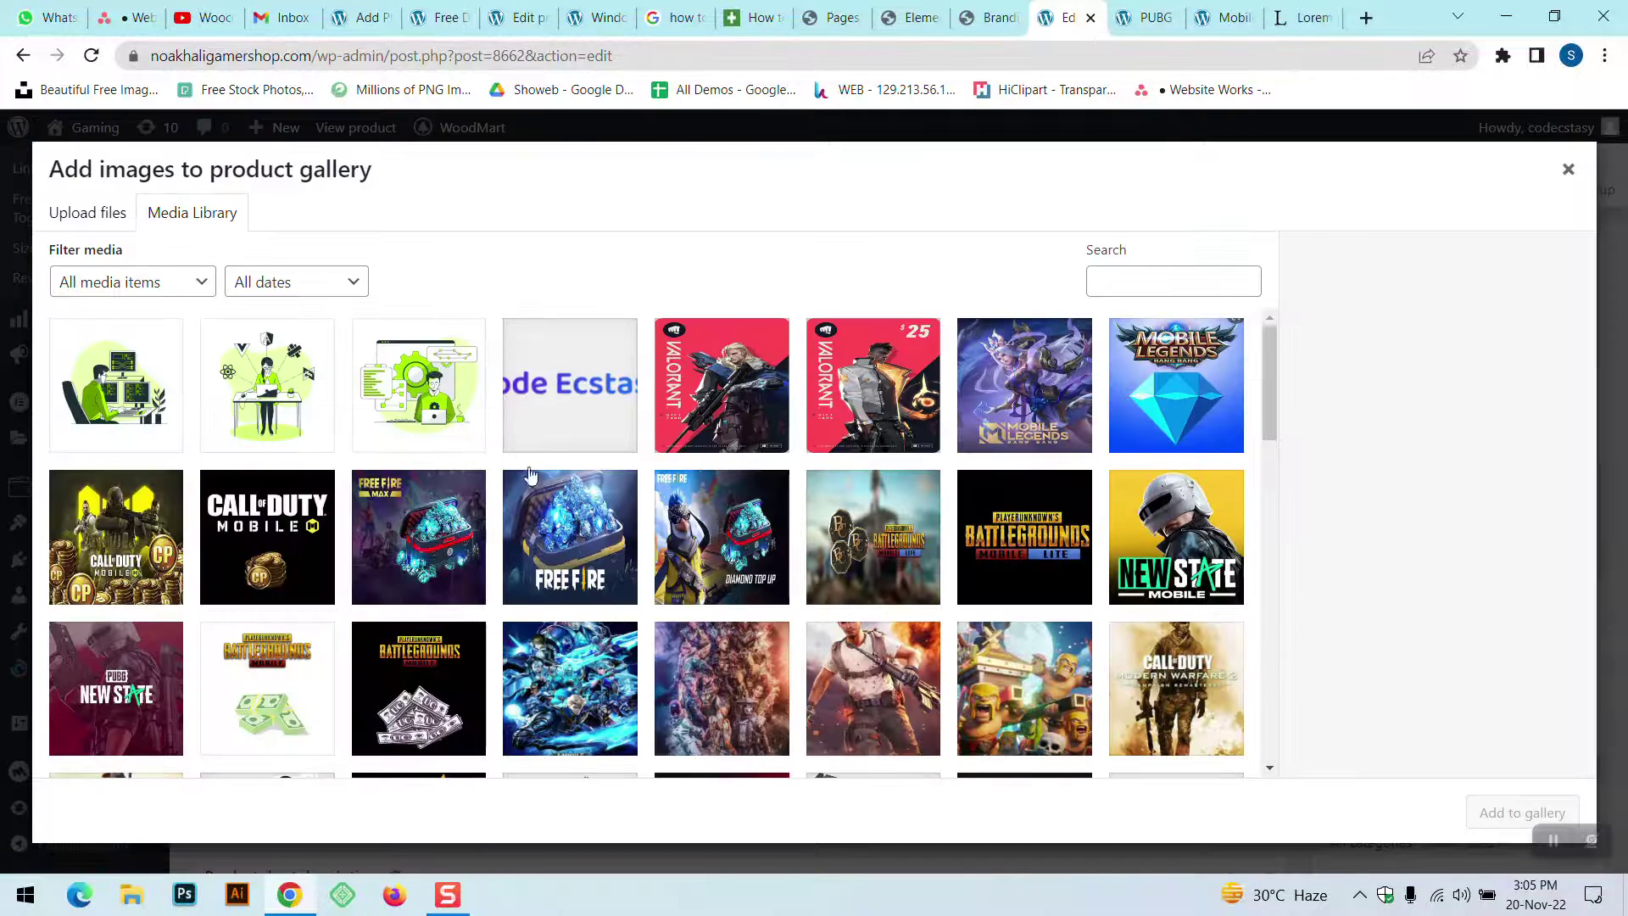
left_click(835, 532)
left_click(572, 534)
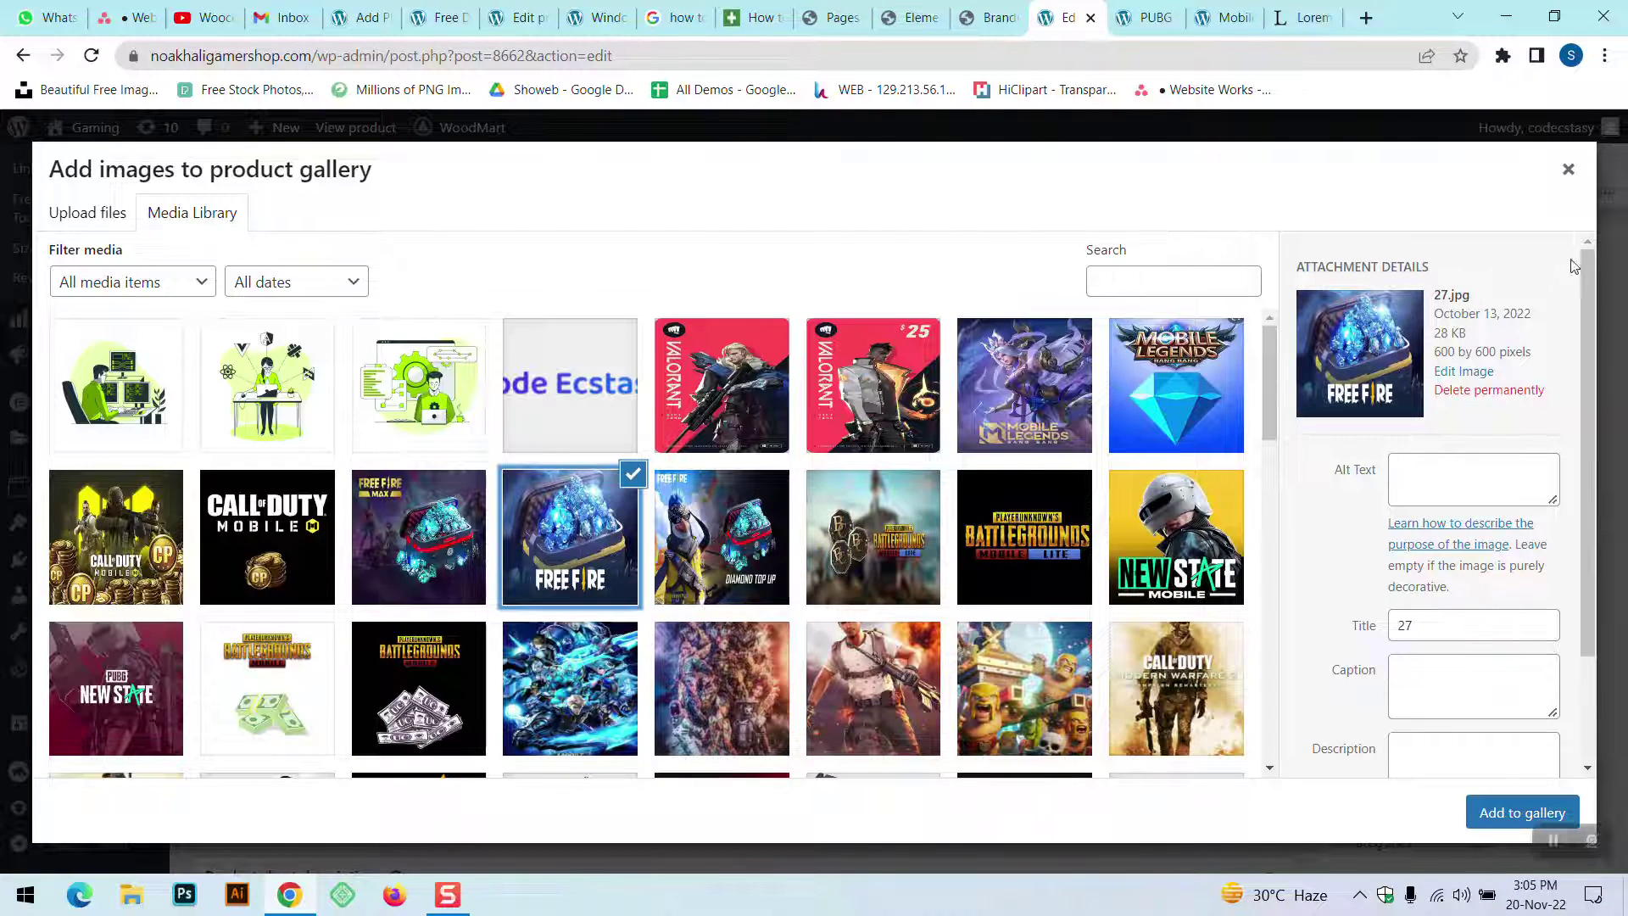
left_click(1568, 168)
- Update the PUBG Game product to save its gallery images
scroll(1451, 443, "up", 6)
scroll(1424, 490, "down", 2)
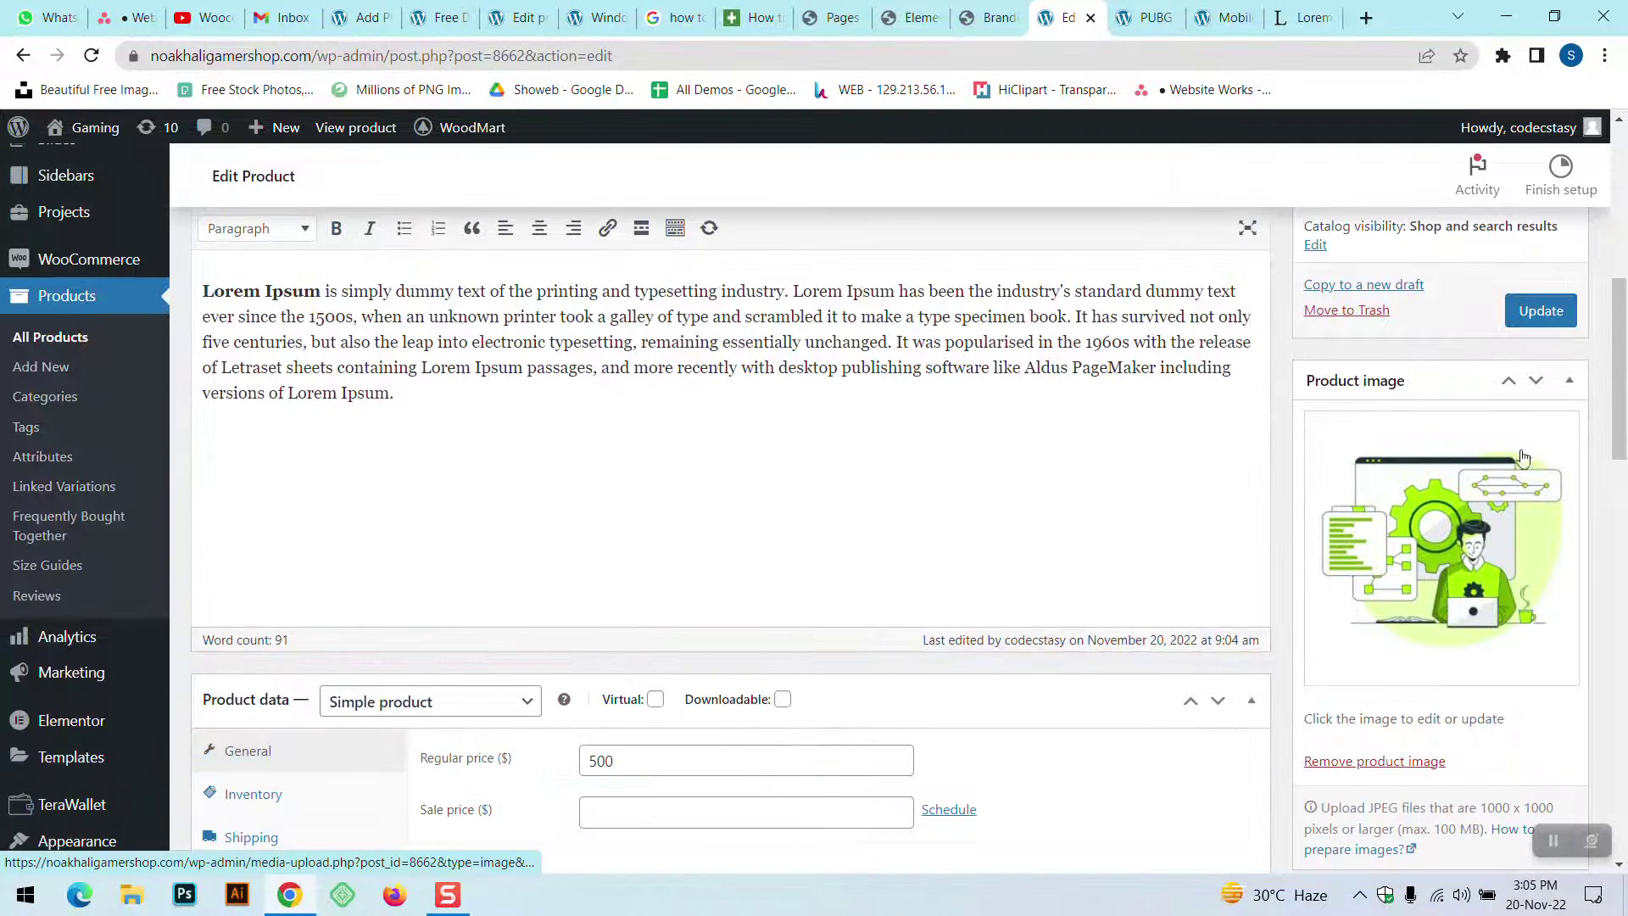
left_click(1535, 305)
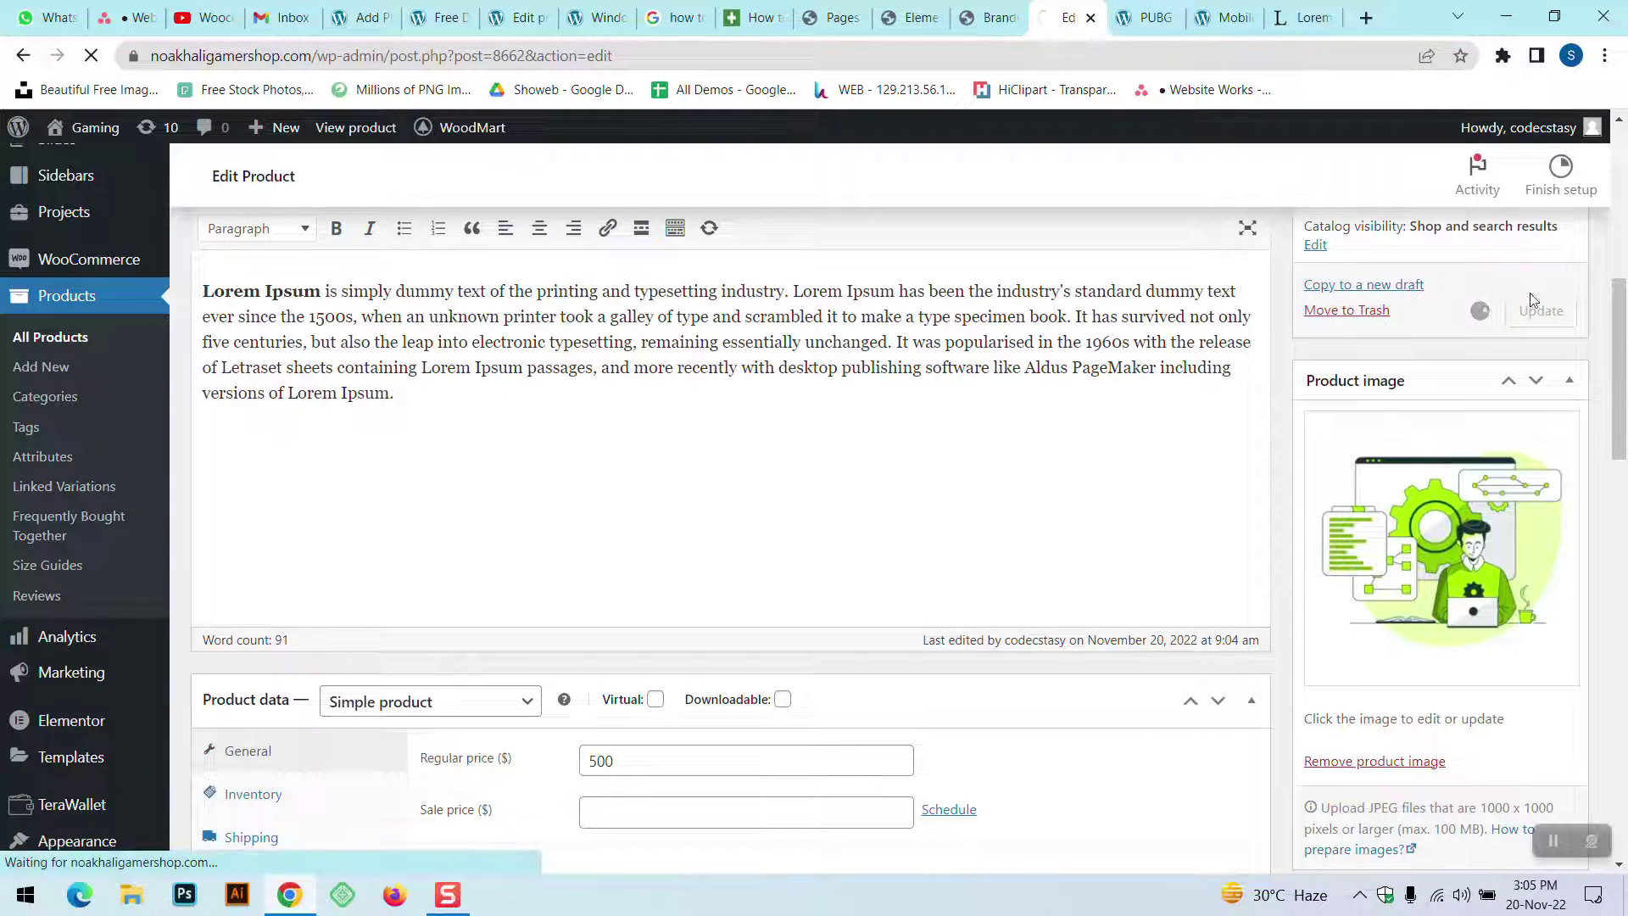
- Reload the live PUBG Game page, view its gallery images, and return to the product's edit screen
left_click(1162, 17)
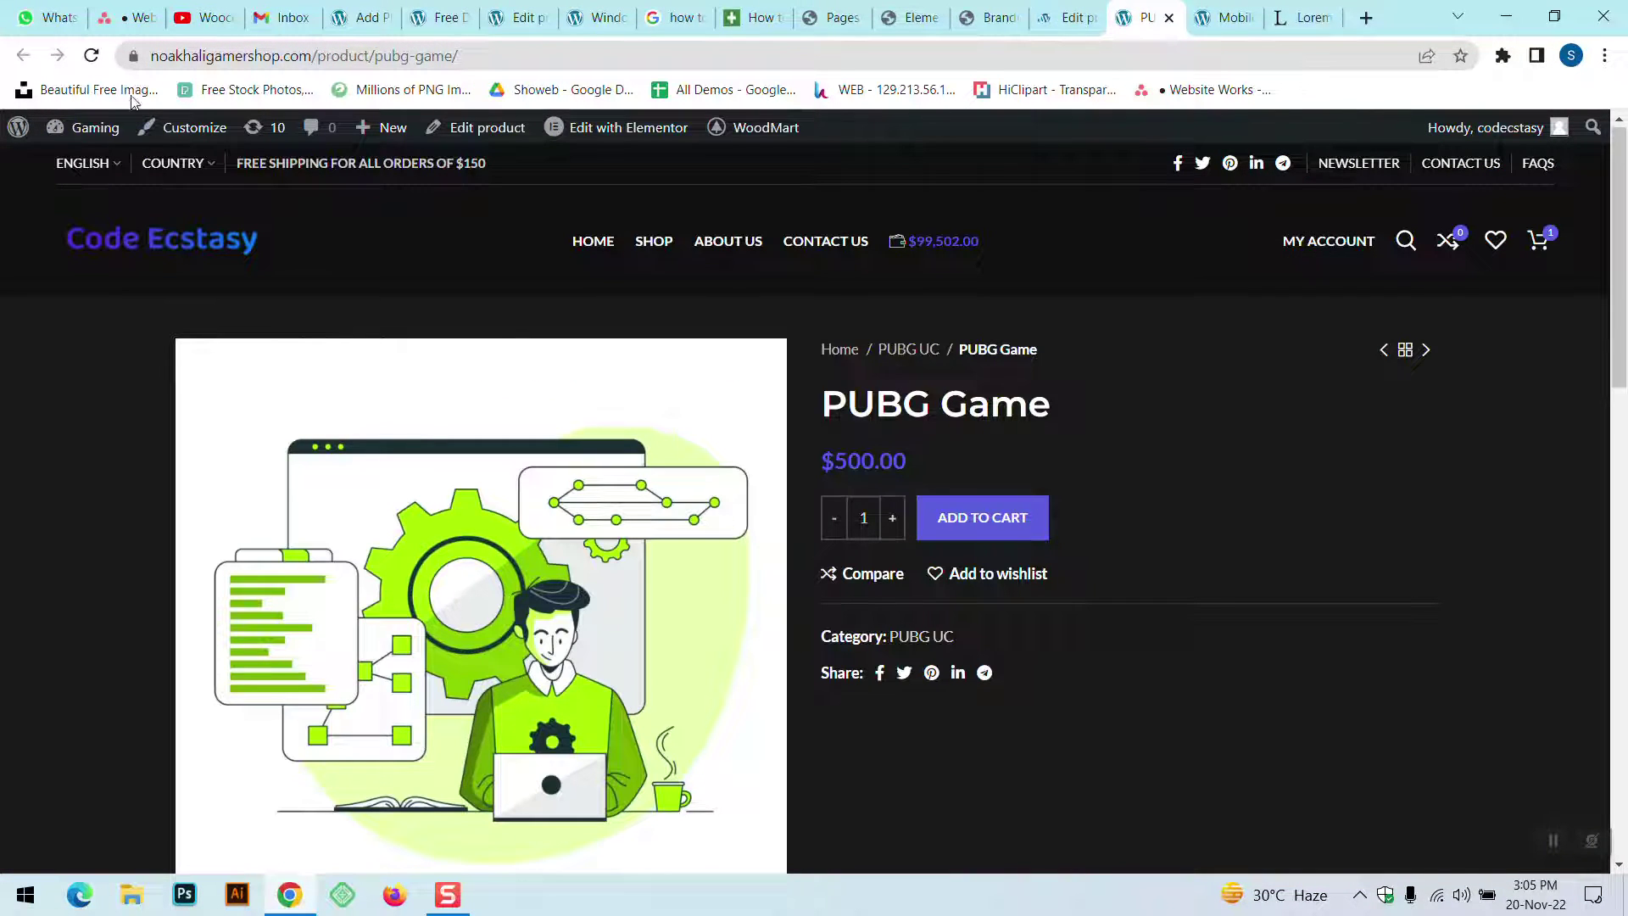
left_click(90, 55)
scroll(1026, 653, "down", 1)
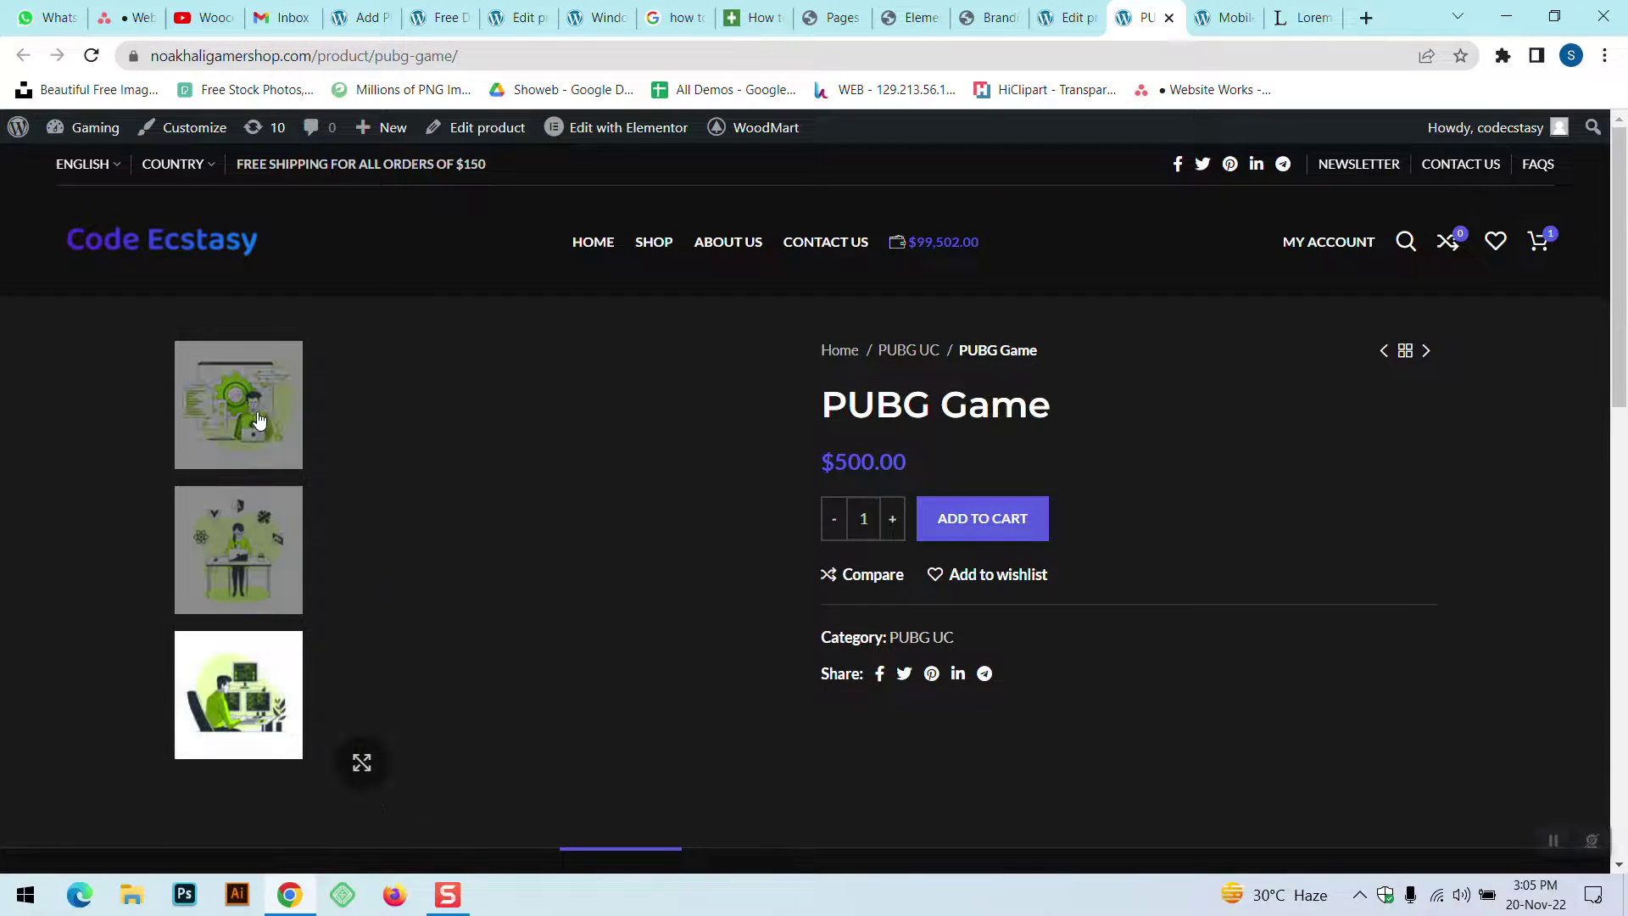
left_click(269, 411)
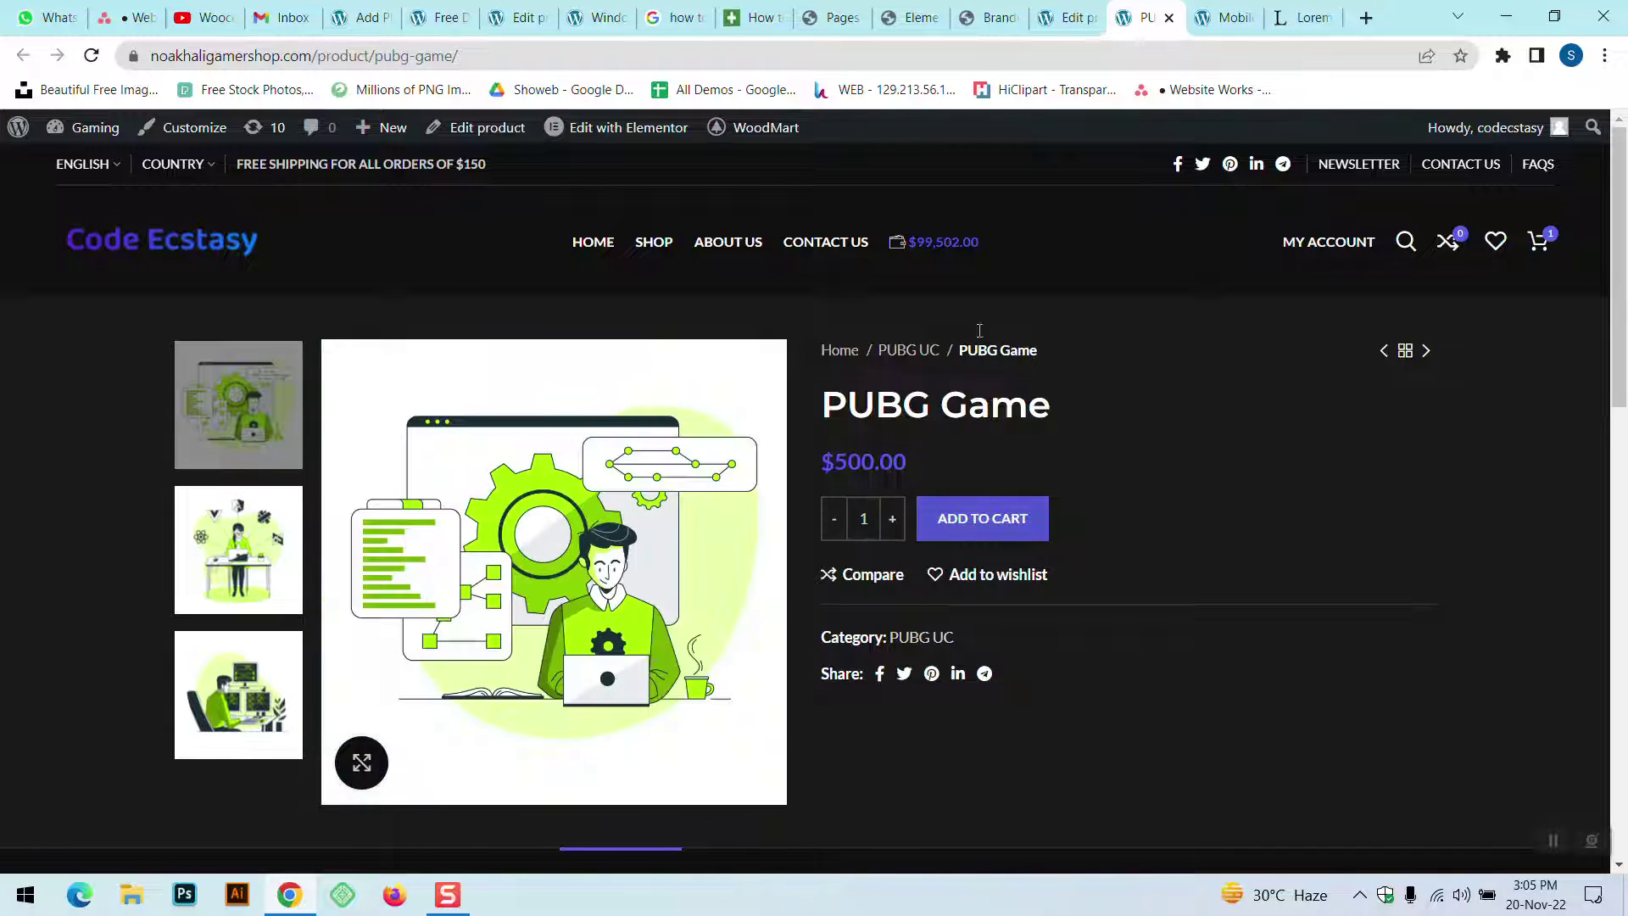
left_click(1060, 16)
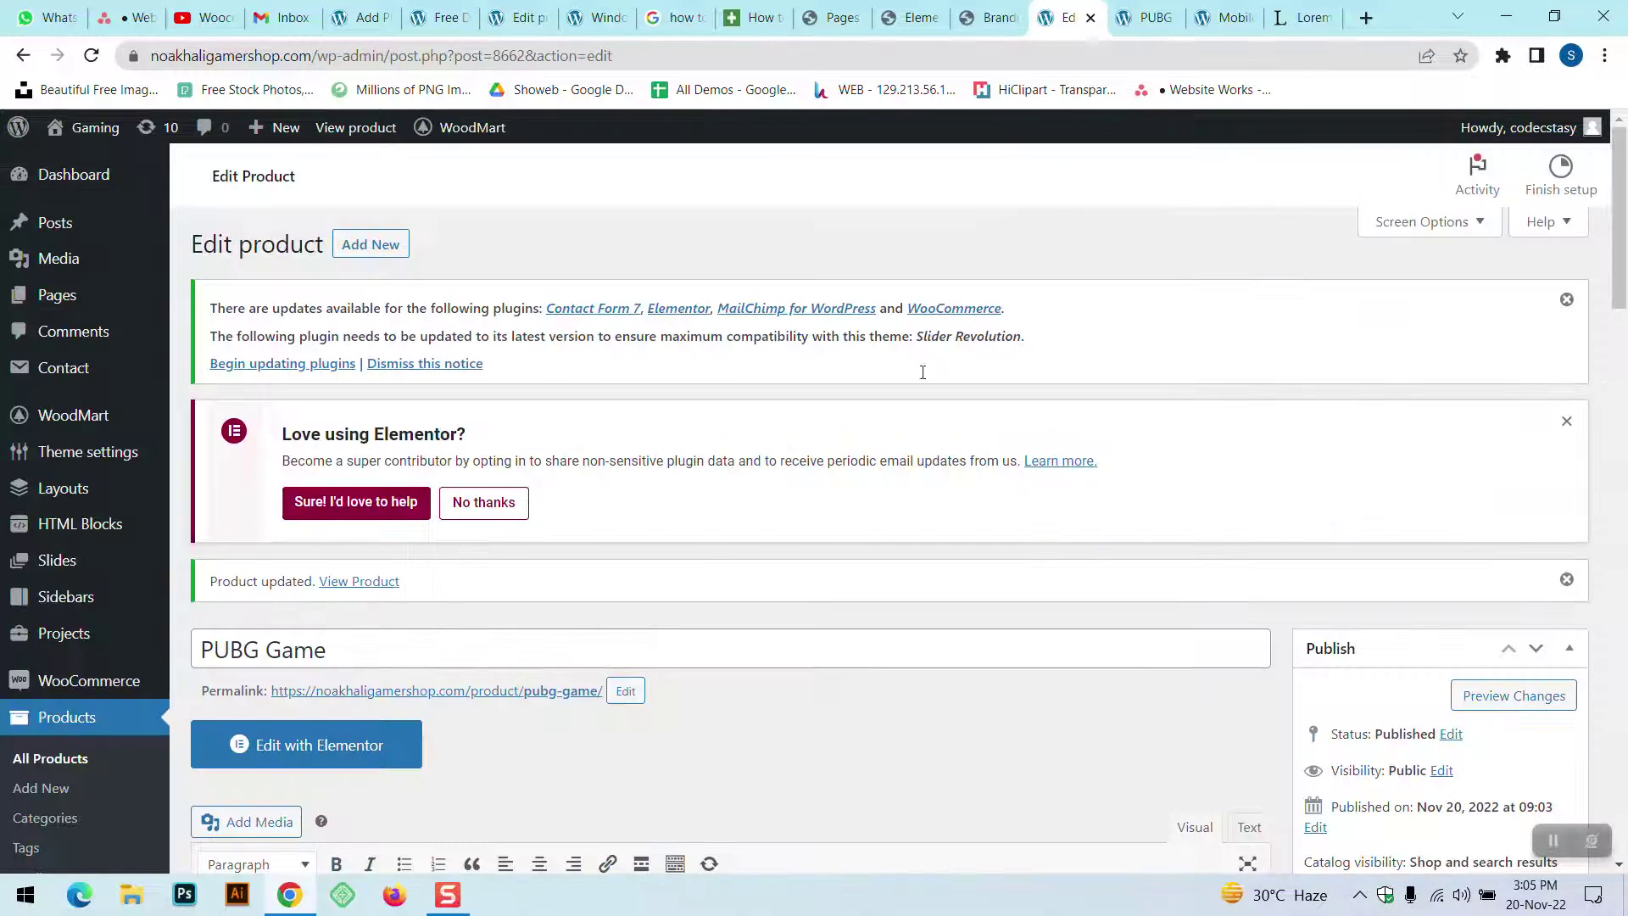
- Check the PUBG Game product's category setting against the breadcrumb and category shown on its live page
scroll(897, 458, "down", 4)
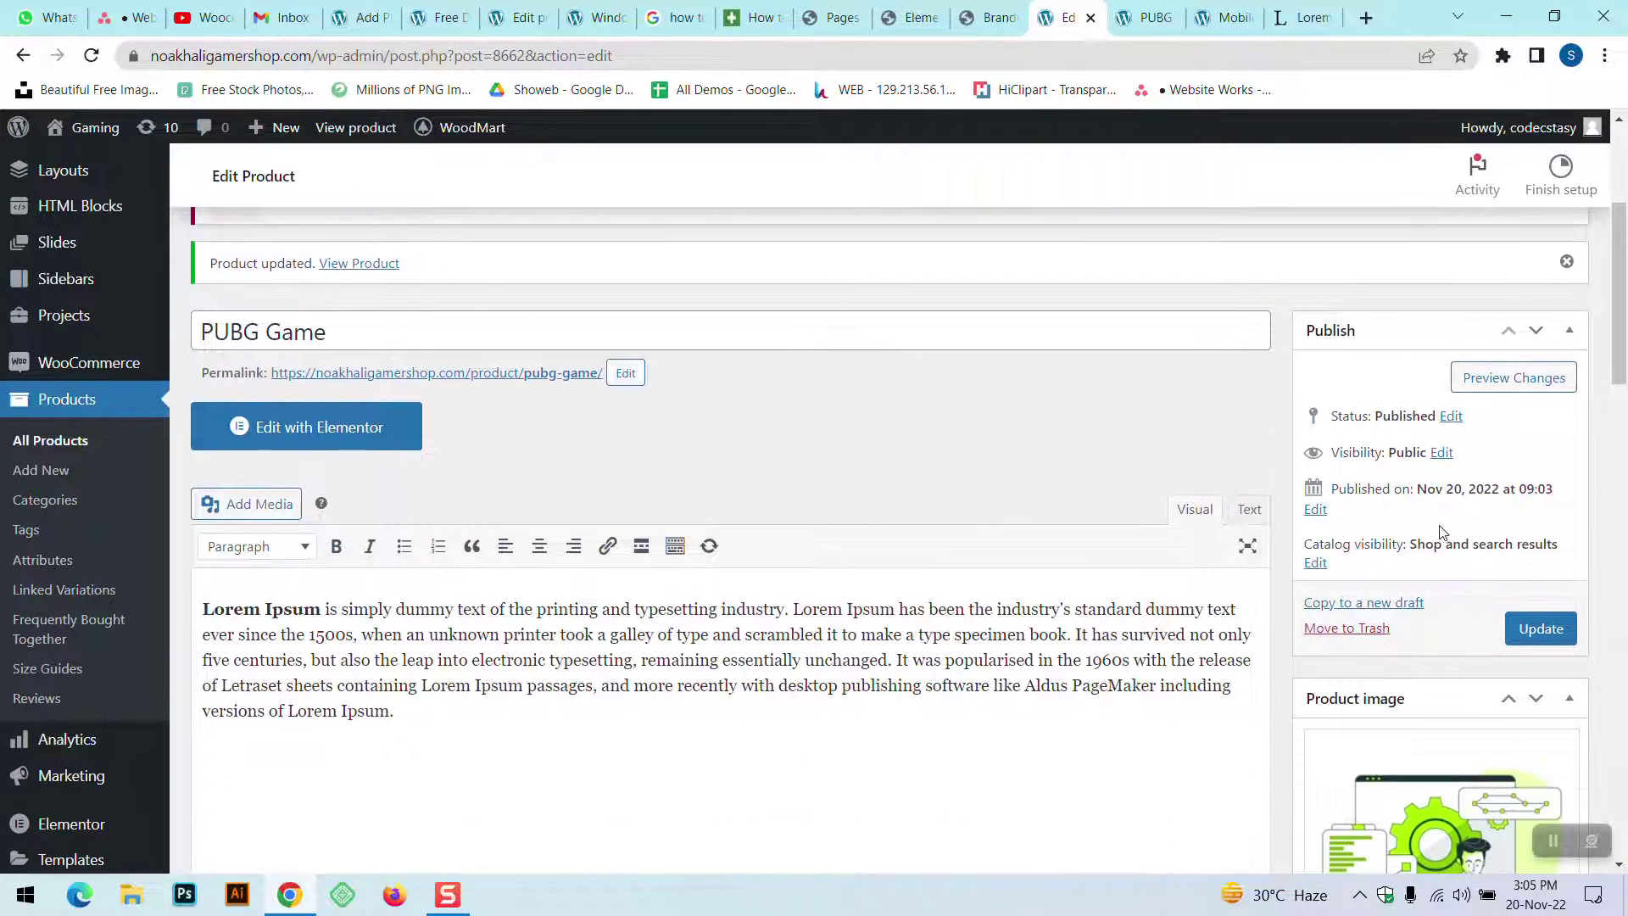
scroll(1514, 533, "down", 13)
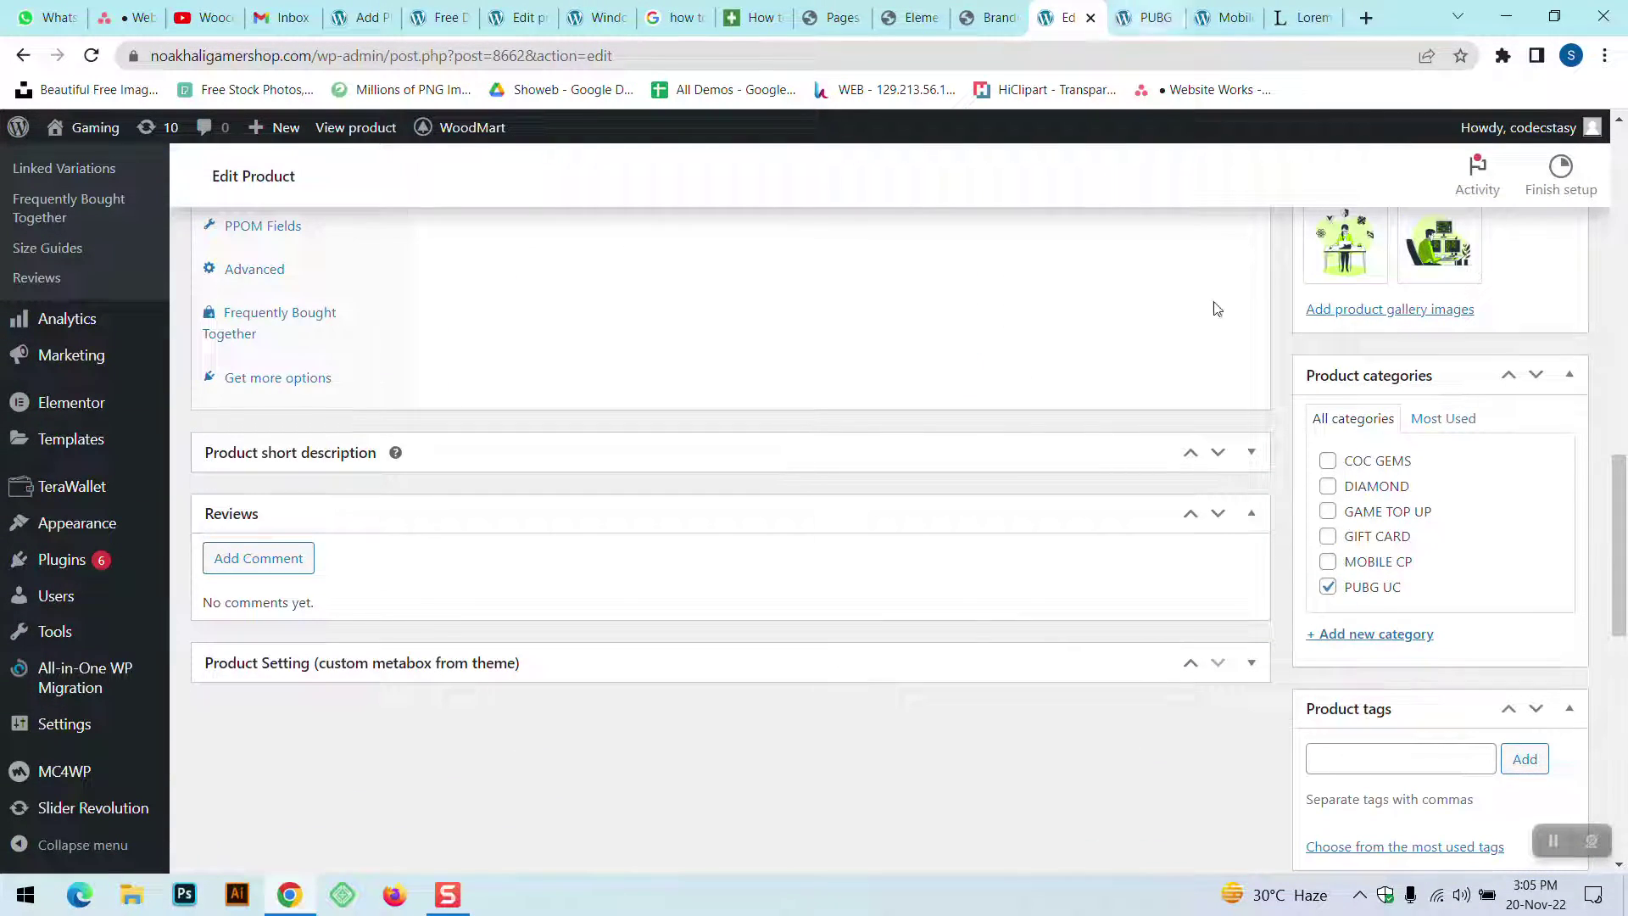
left_click(1137, 15)
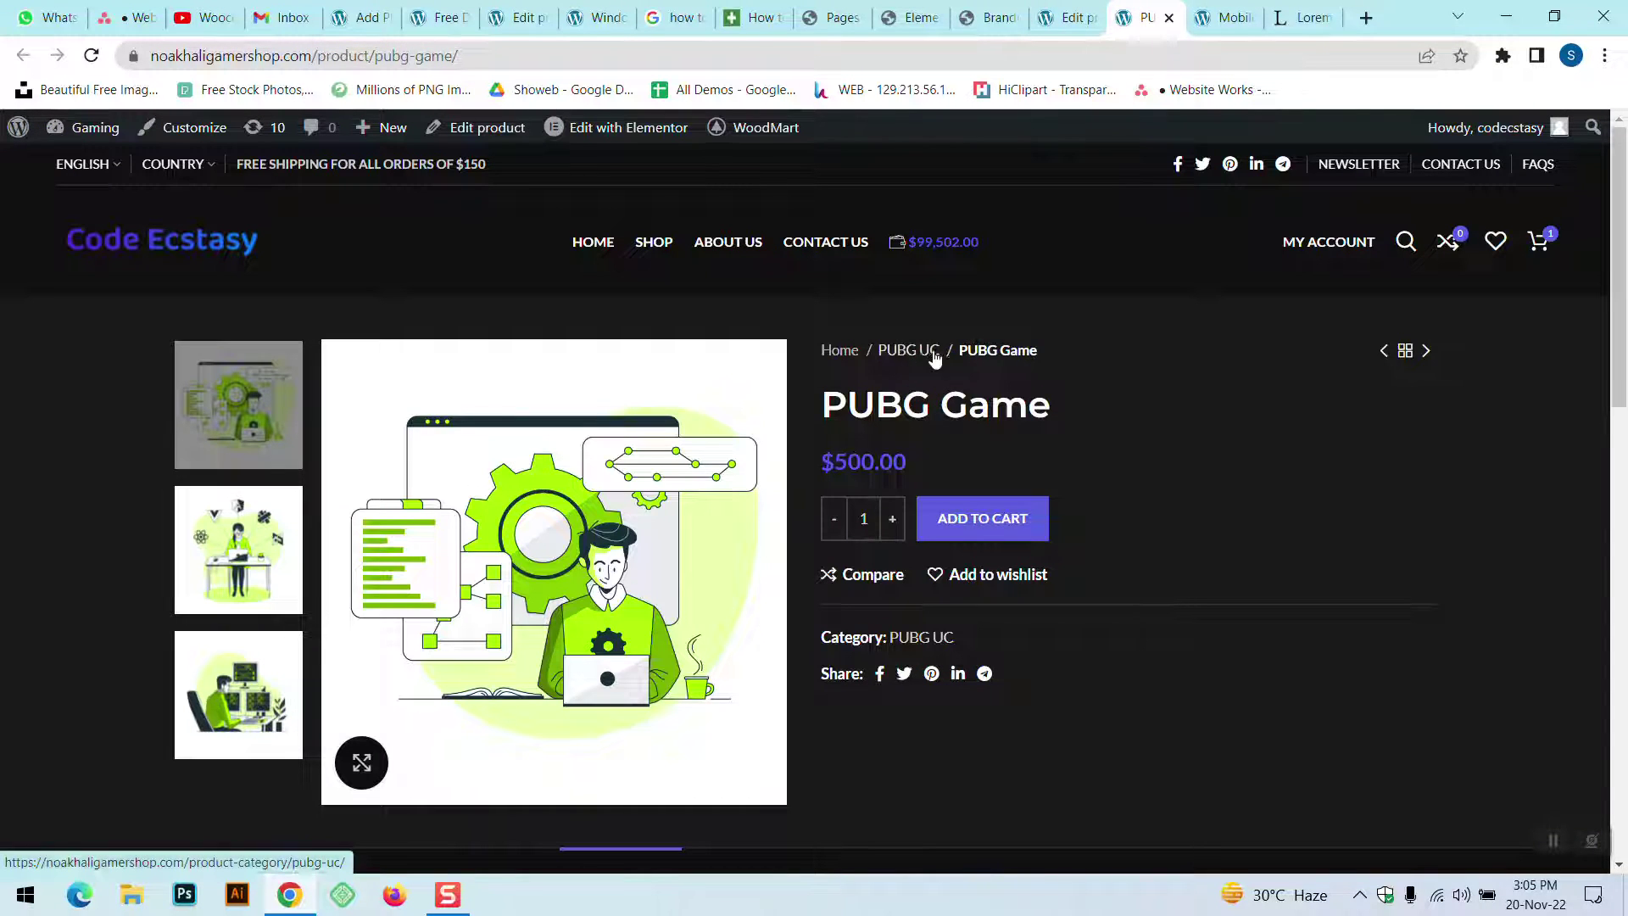
left_click_drag(1055, 363, 957, 359)
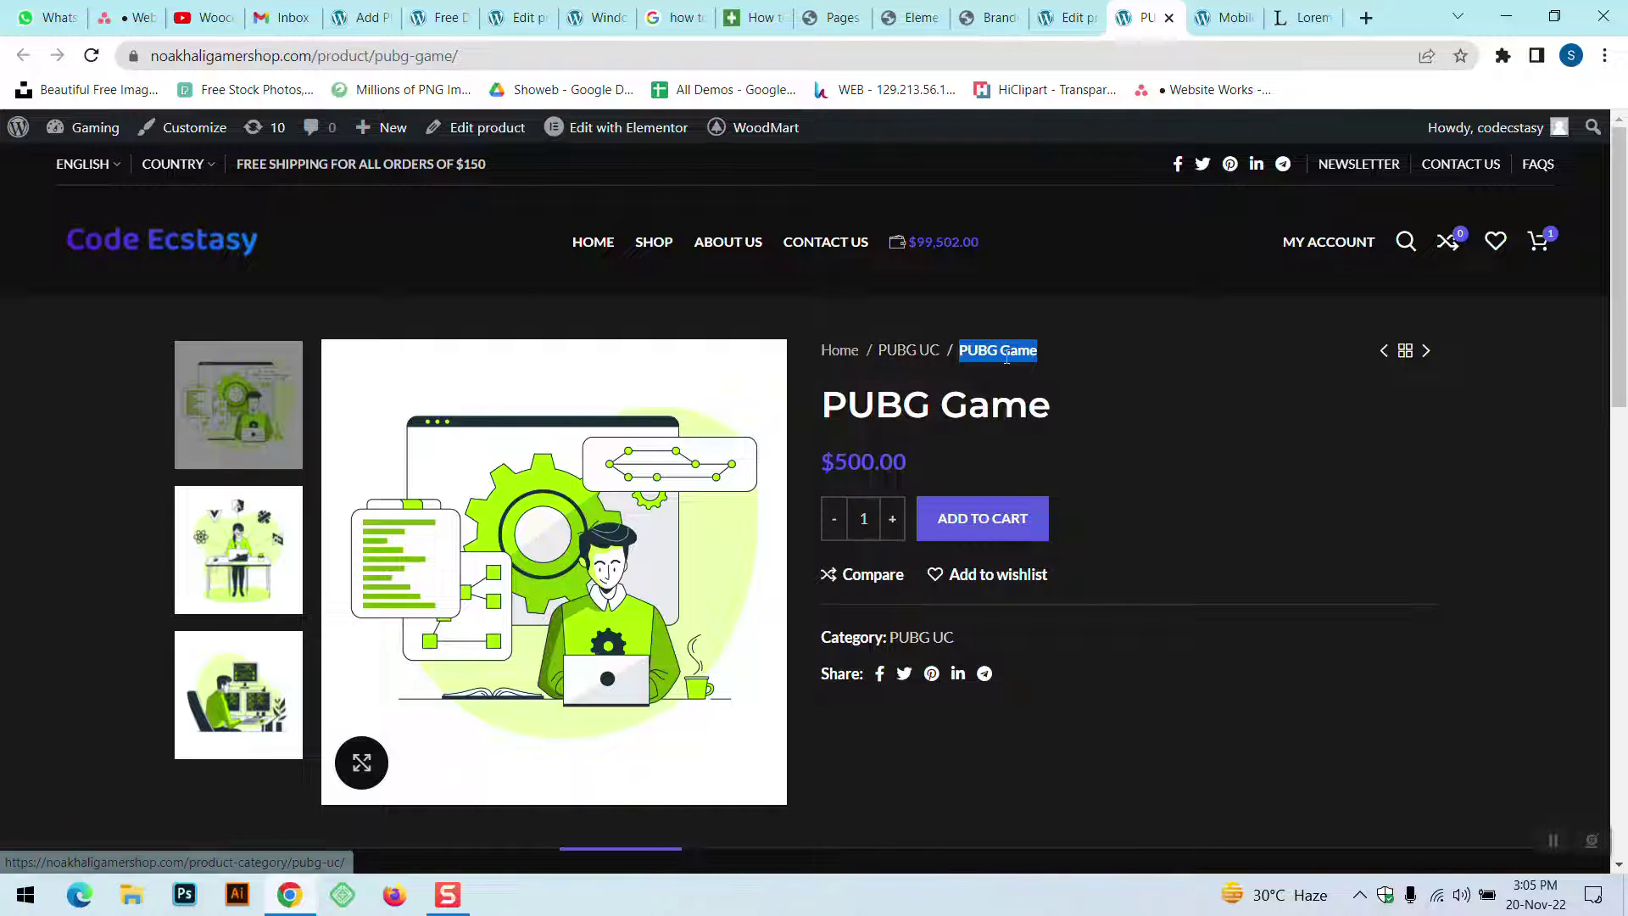
scroll(1082, 483, "down", 6)
scroll(1082, 491, "up", 6)
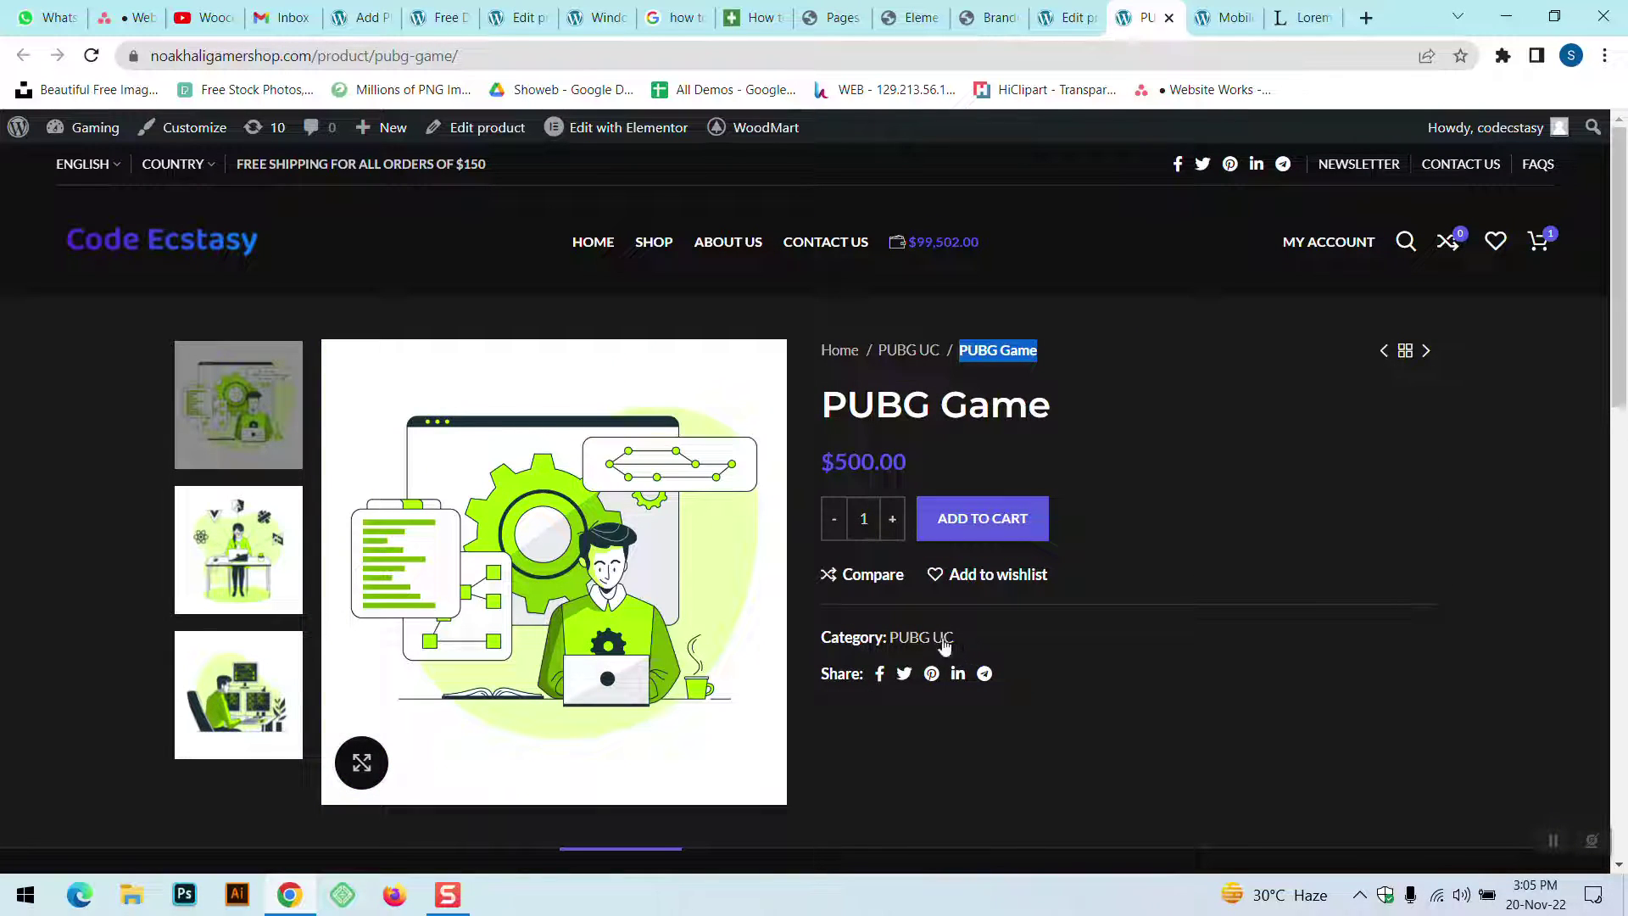
- Return to the PUBG Game edit screen and review its product data, gallery and category settings
left_click(1067, 17)
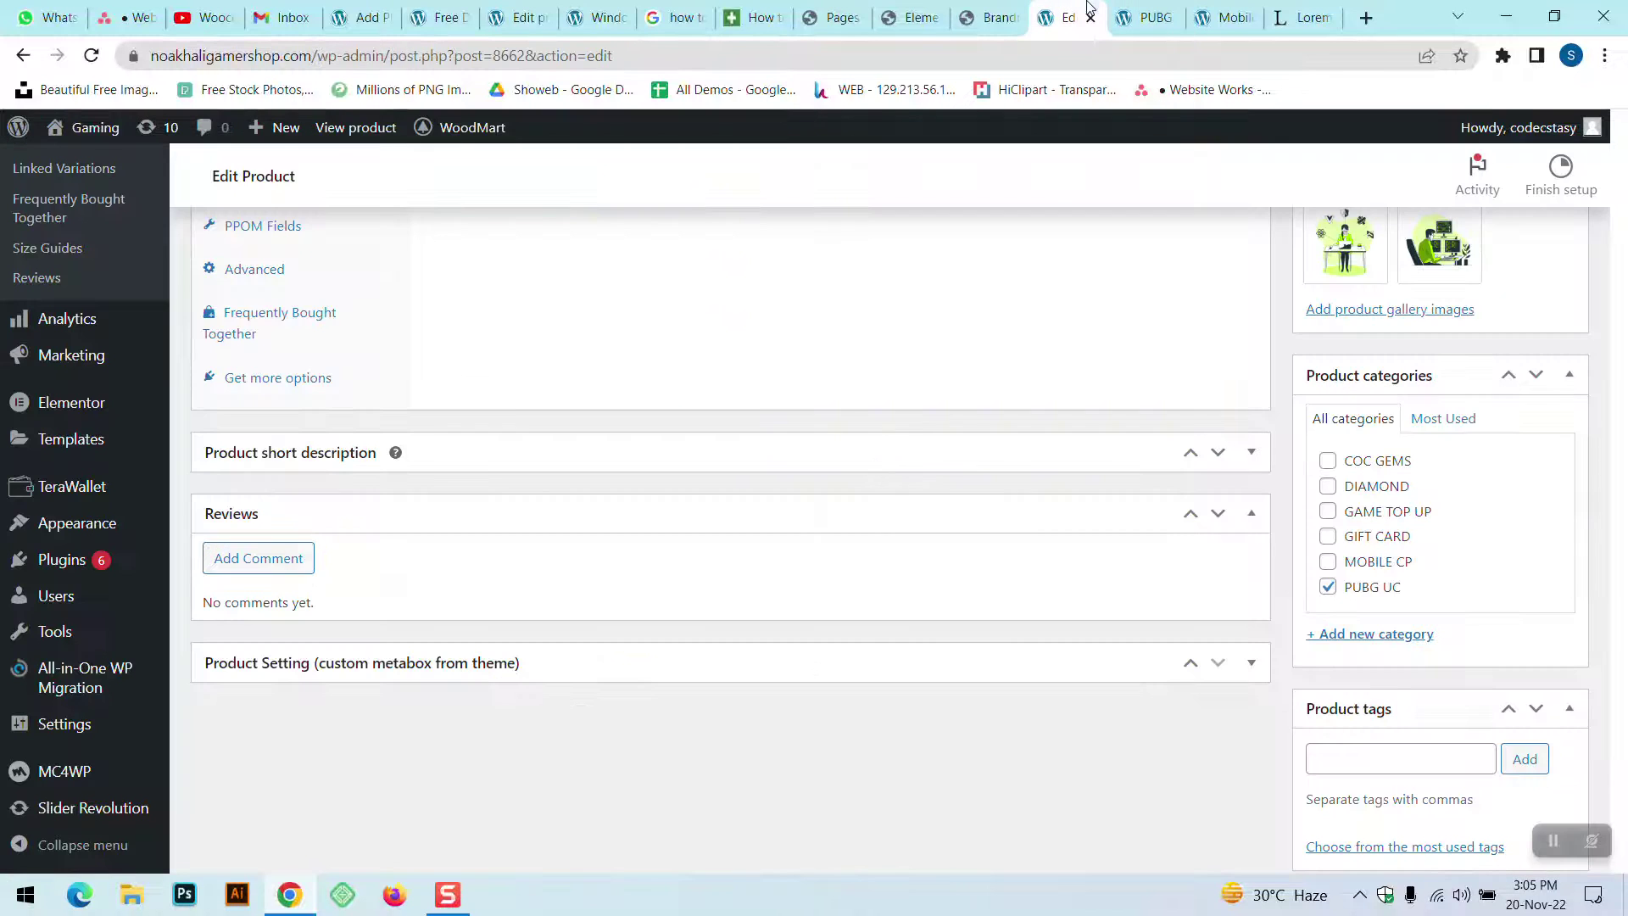
scroll(1072, 558, "down", 4)
scroll(1352, 531, "up", 4)
scroll(1396, 374, "down", 1)
scroll(1094, 509, "up", 8)
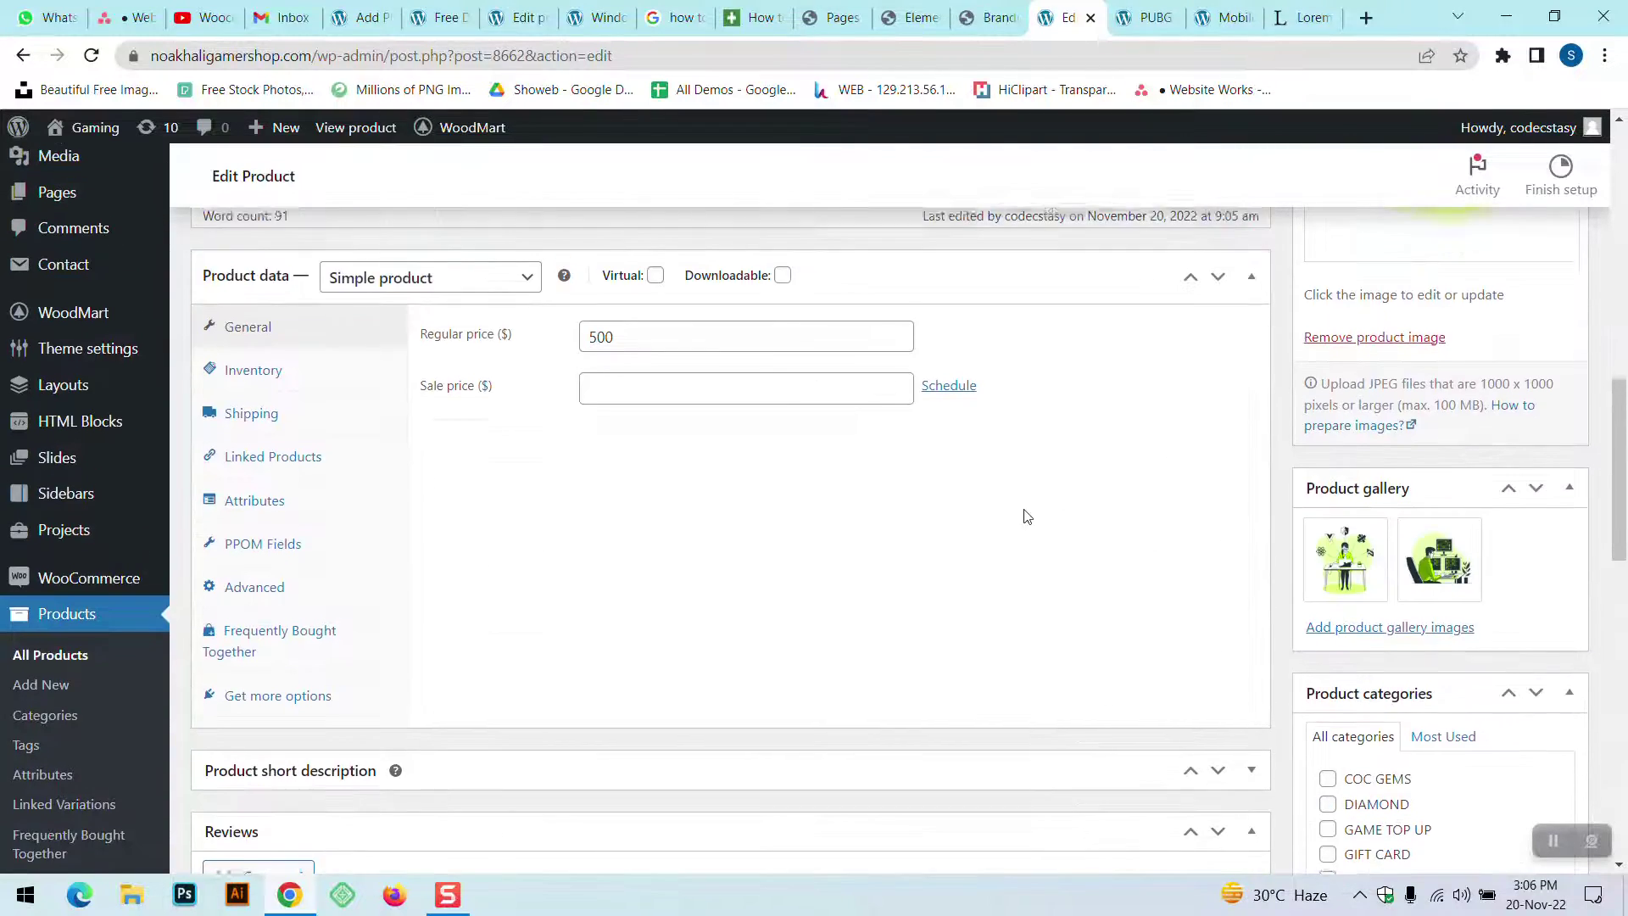
scroll(531, 436, "up", 3)
scroll(785, 263, "down", 3)
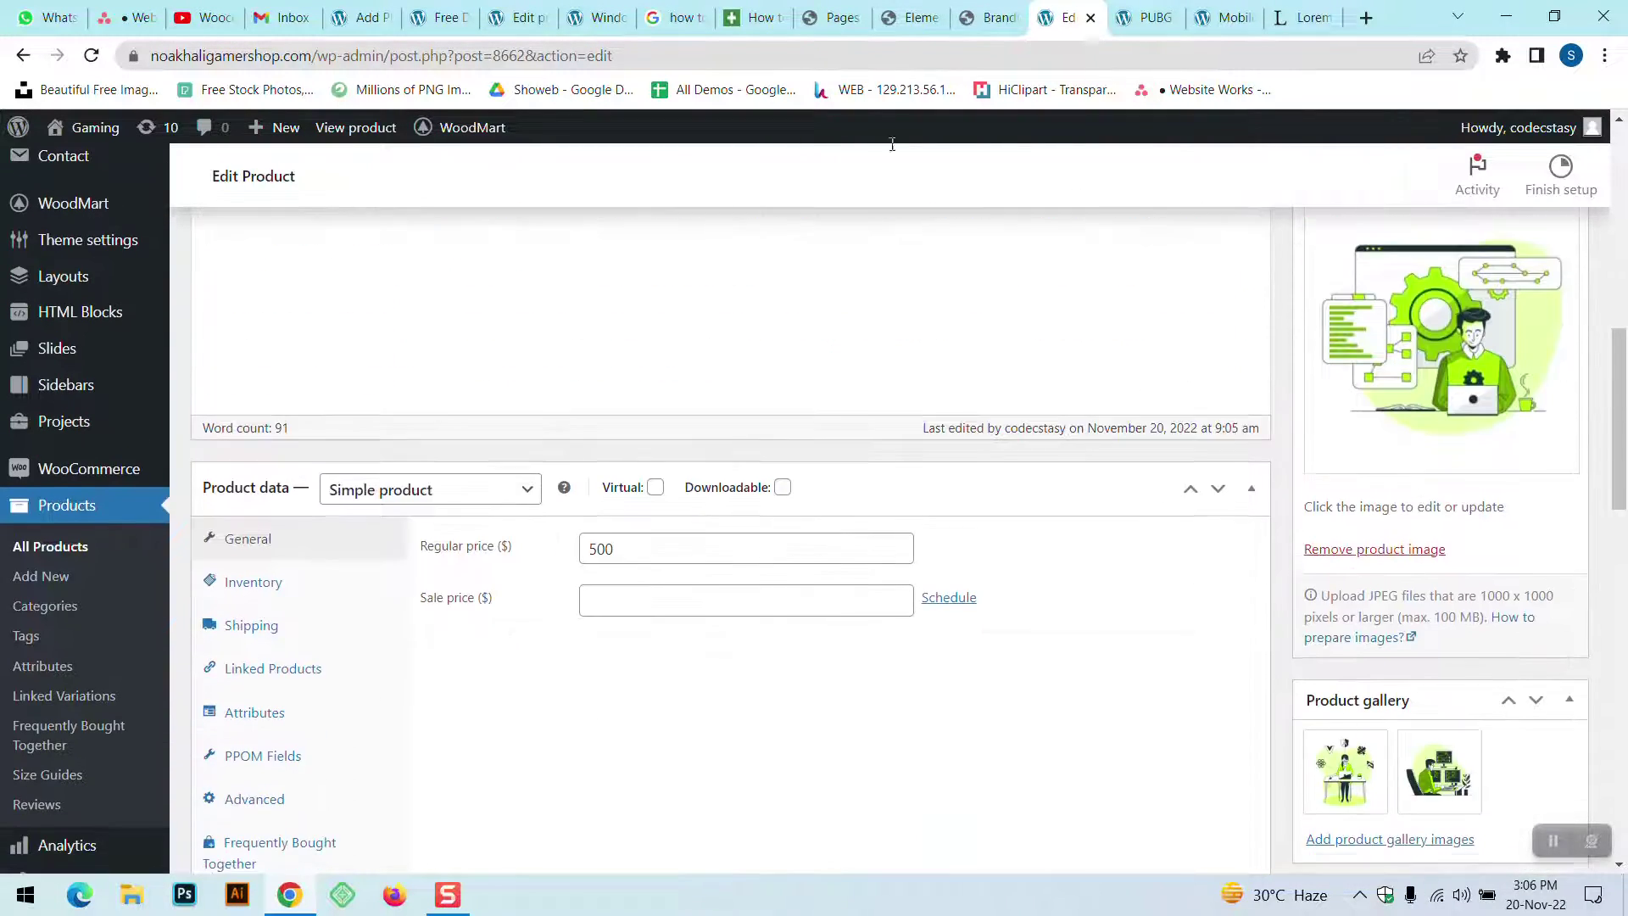
- Open the Mobile Legends Diamonds page and reset its diamond selection to Choose an option
left_click(1215, 12)
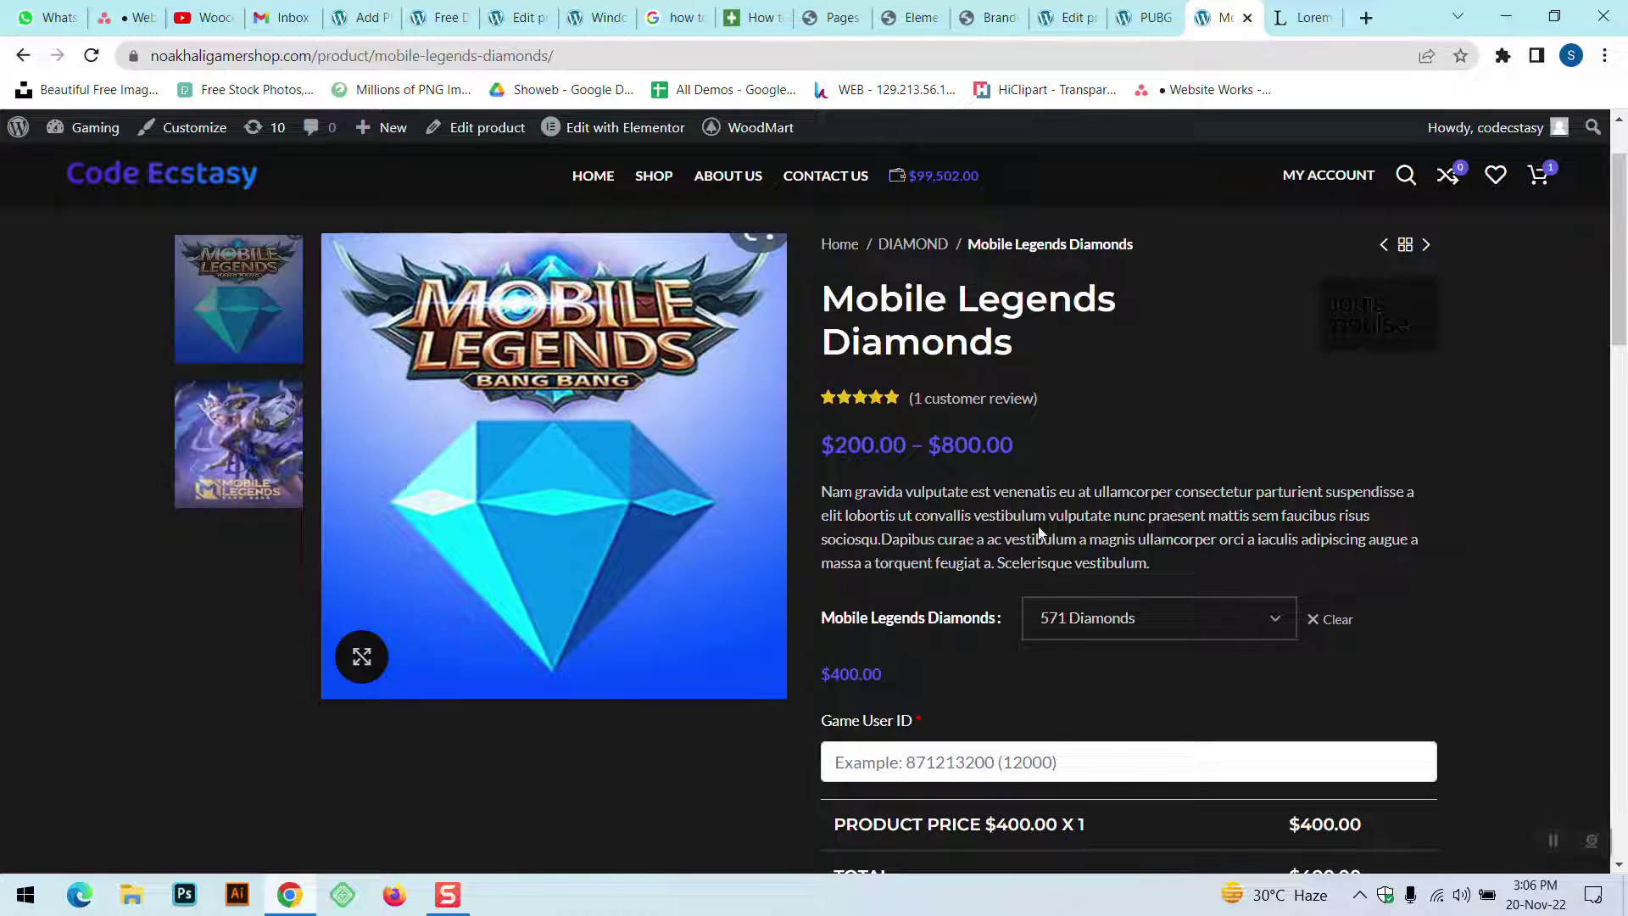
left_click(1091, 633)
left_click(1090, 649)
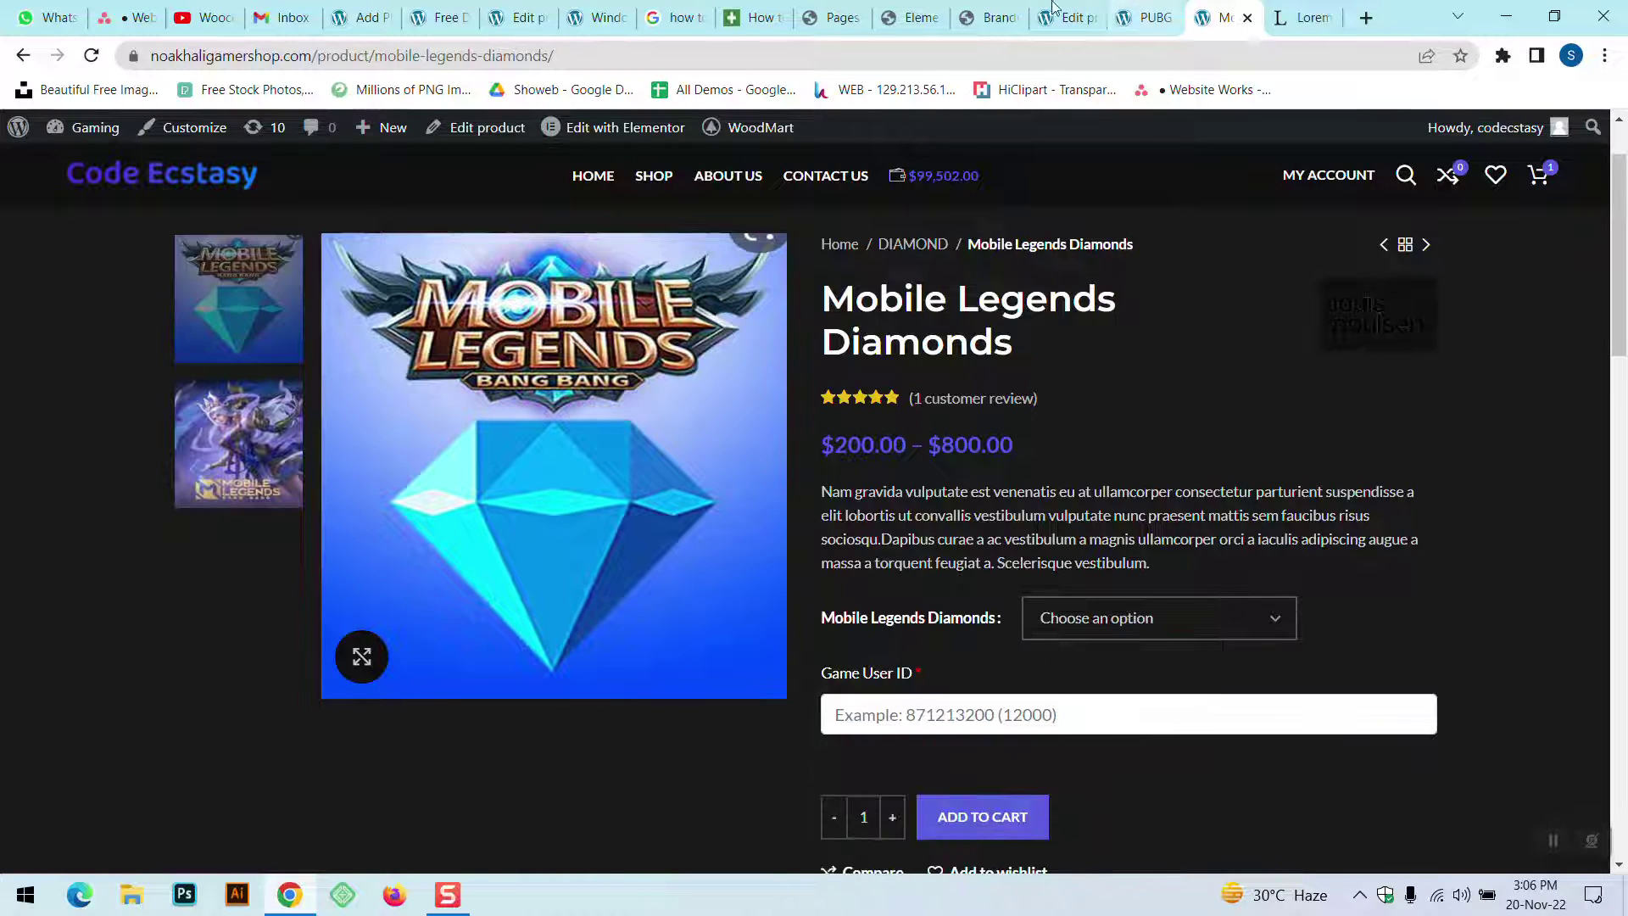
- Change the PUBG Game product type to Variable product
left_click(1052, 12)
left_click(412, 492)
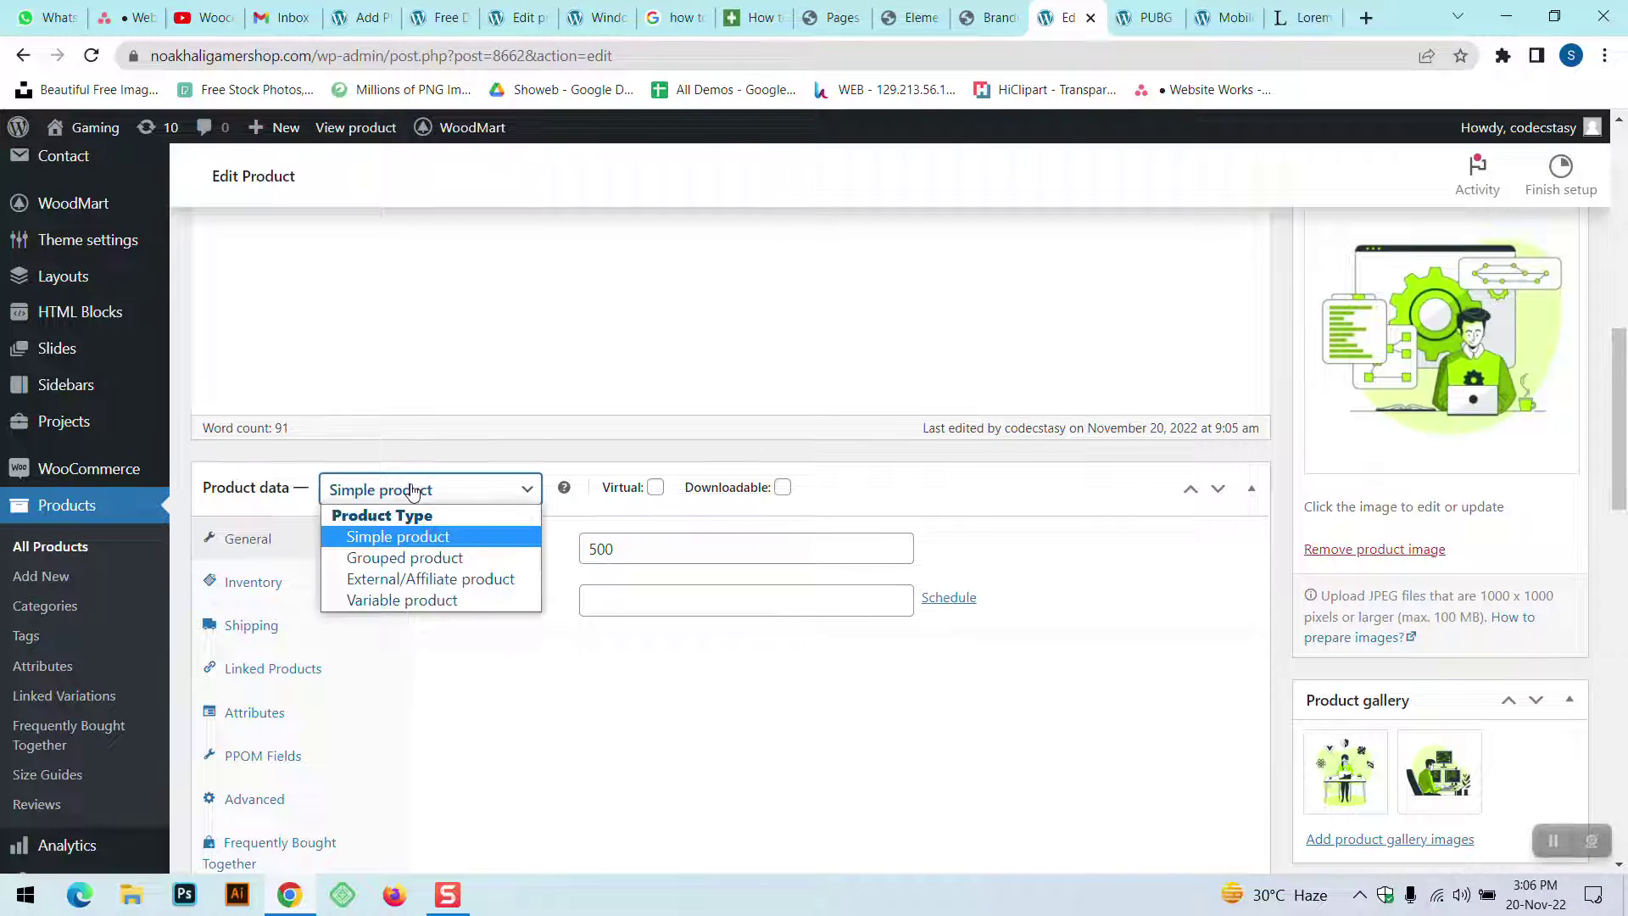
left_click(402, 600)
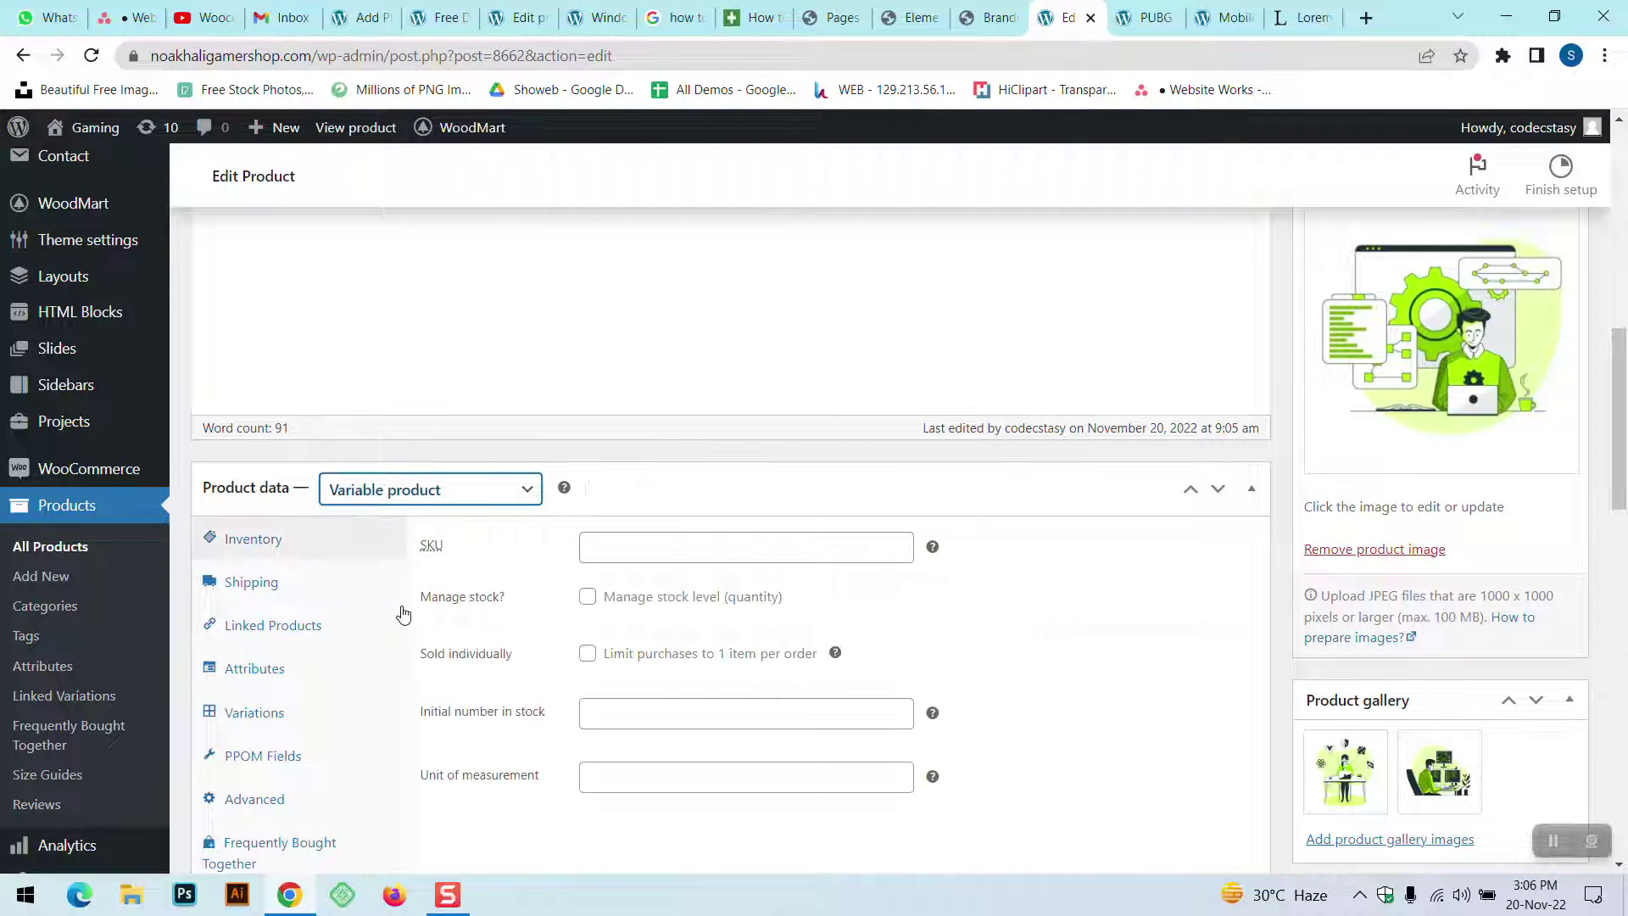
left_click(428, 501)
left_click(409, 603)
- Examine the list of diamond options on the Mobile Legends Diamonds page, and return to the PUBG Game edit screen
left_click(1223, 17)
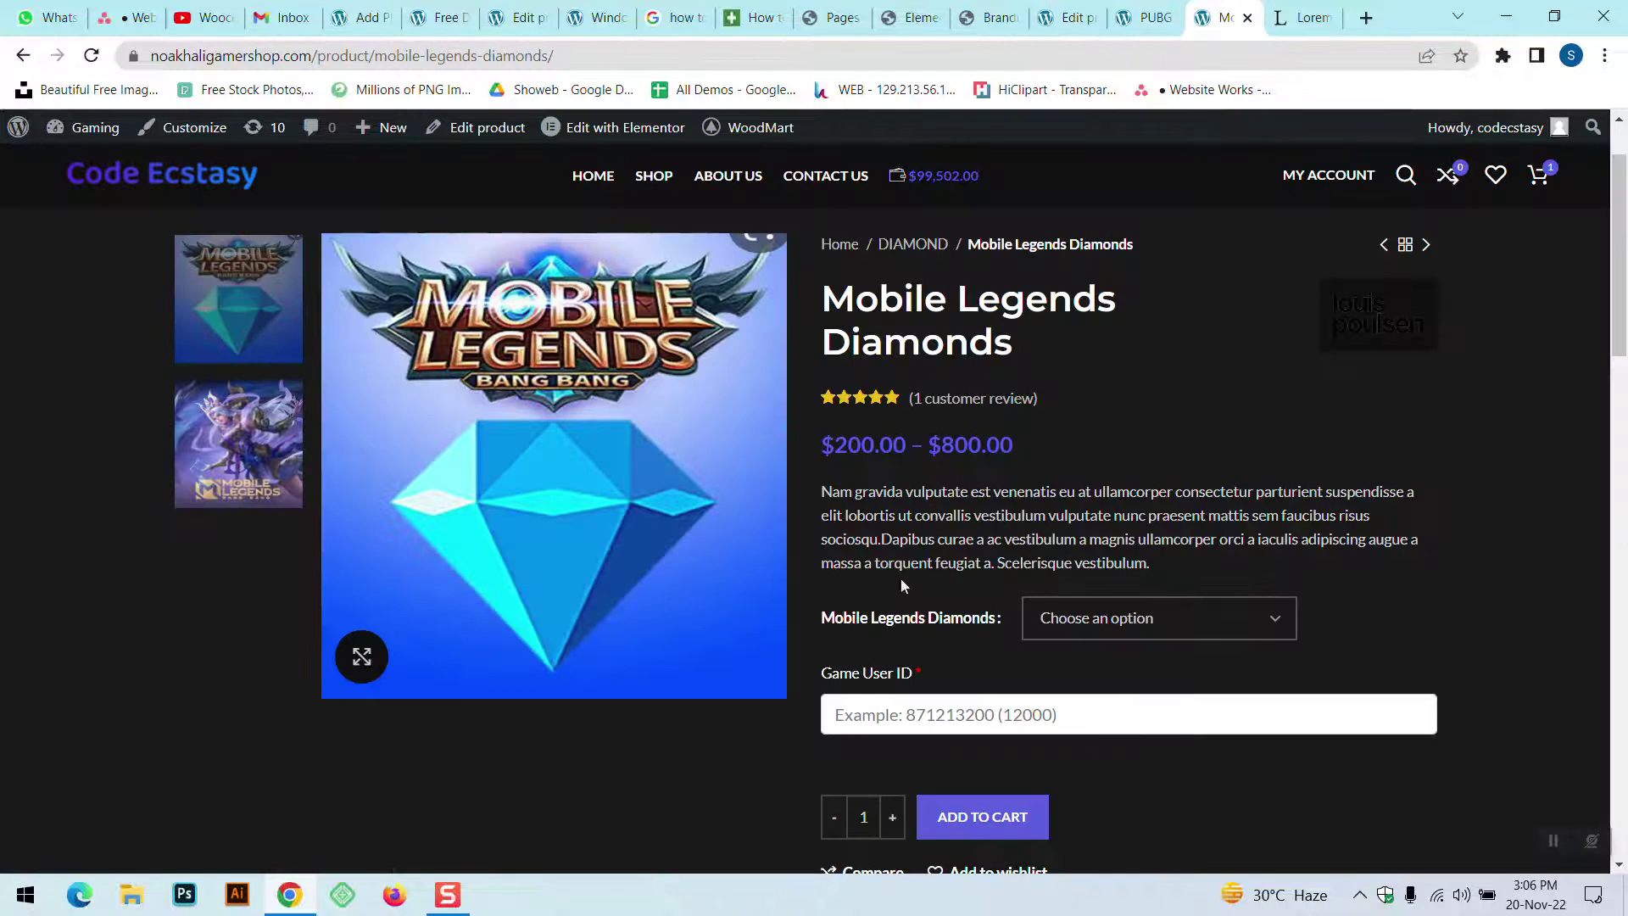
left_click(1162, 622)
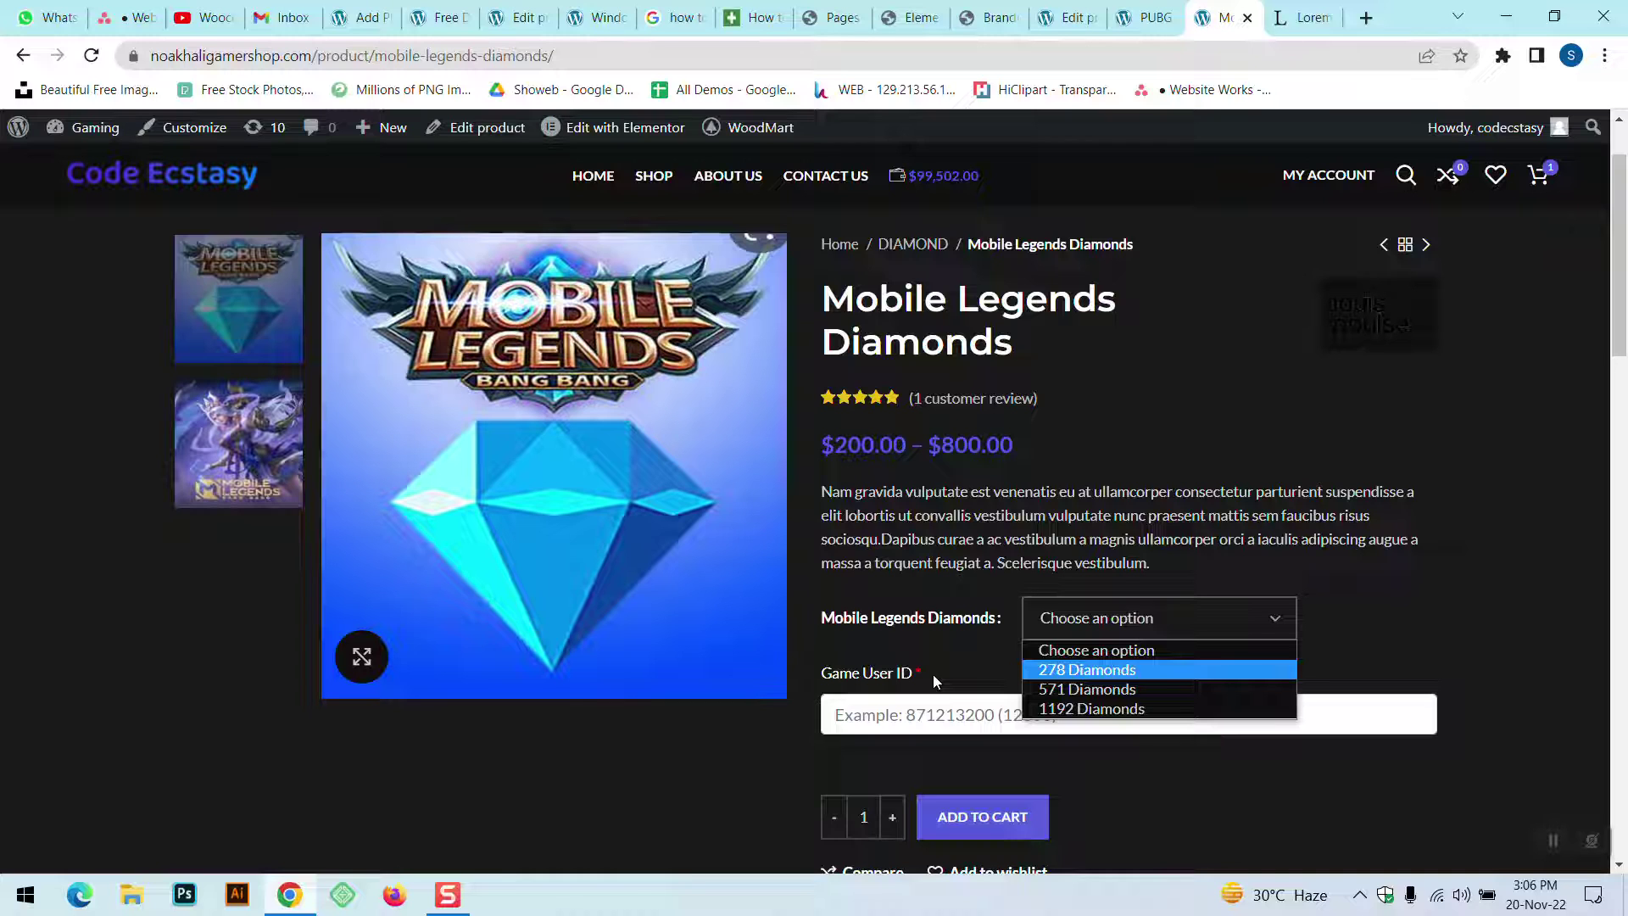
left_click(1067, 17)
- Add a custom product attribute named UC to the PUBG Game product
scroll(750, 467, "down", 1)
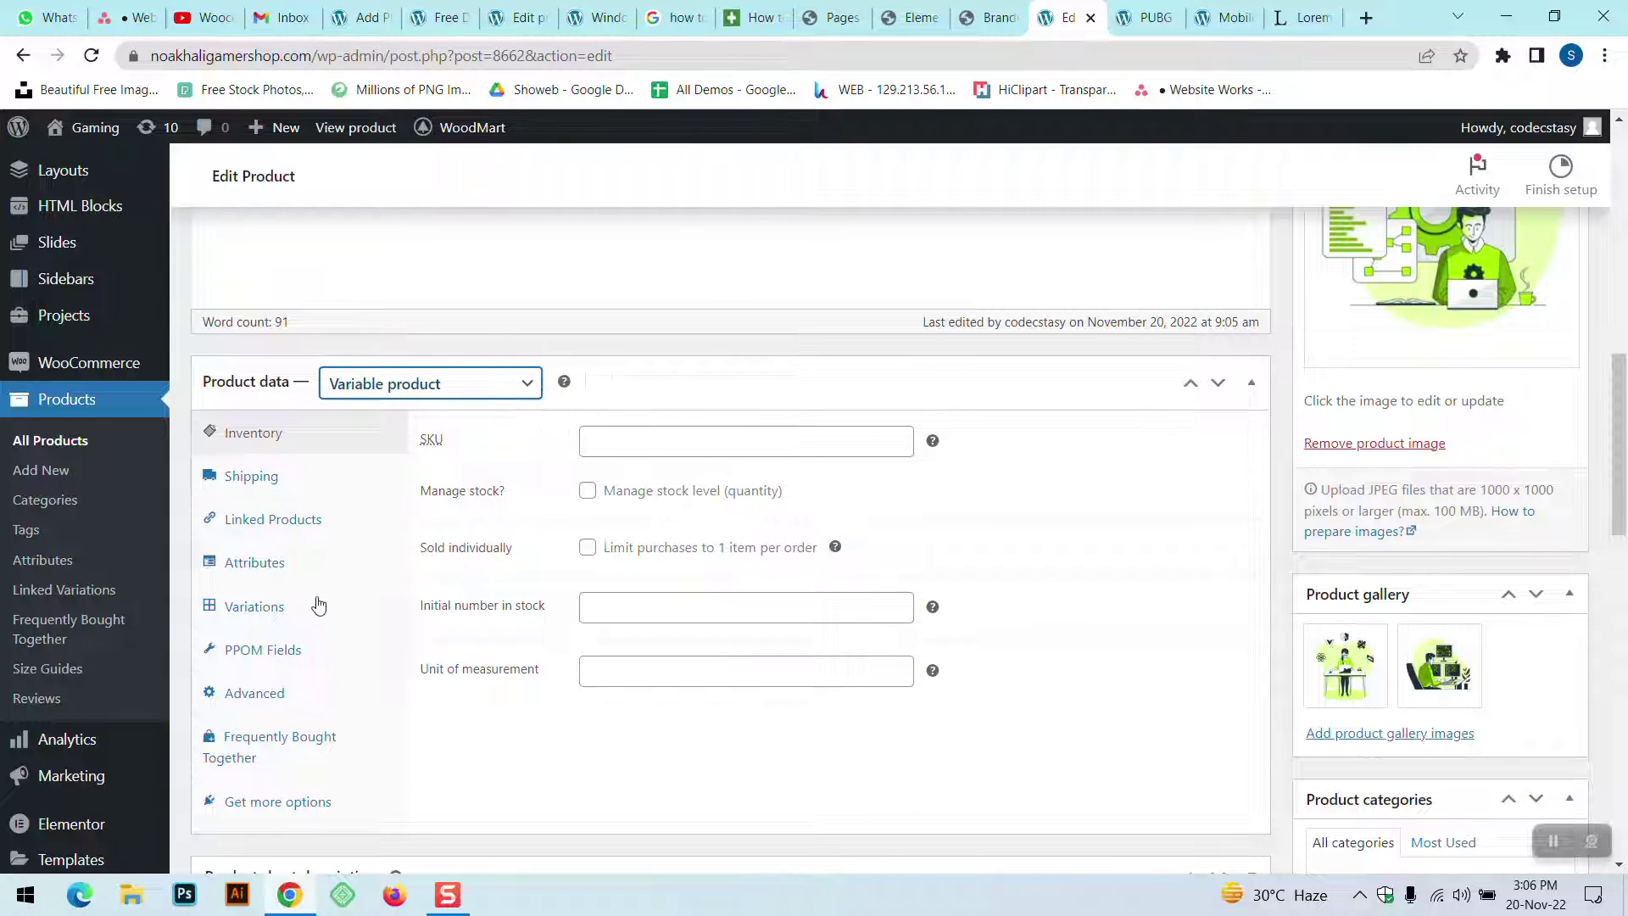
left_click(258, 561)
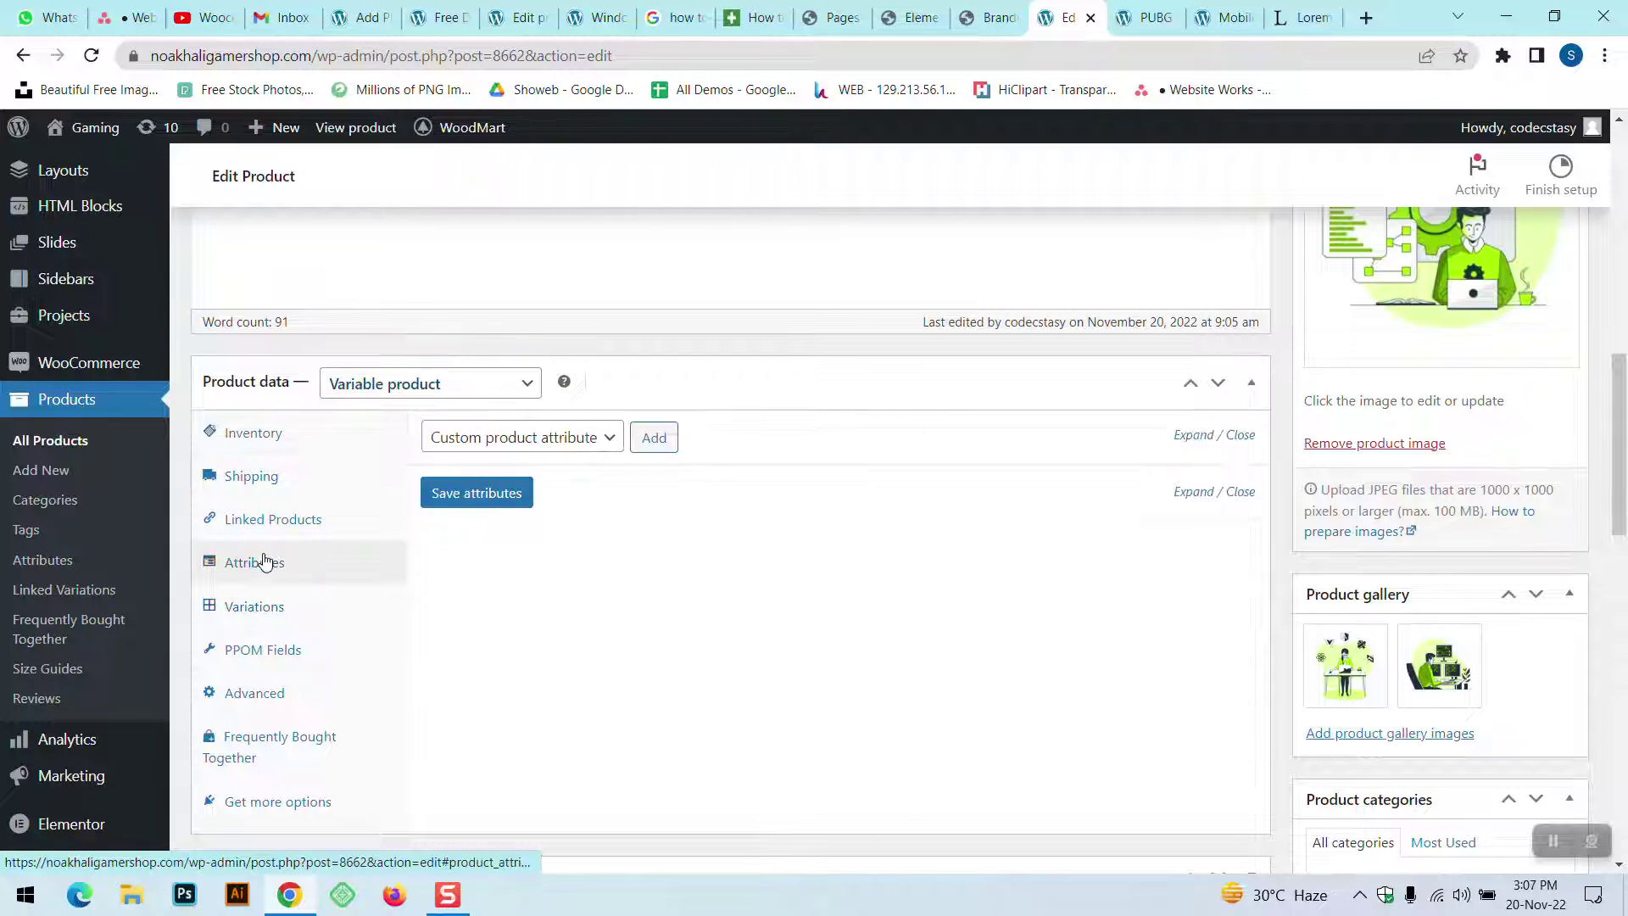
left_click(526, 441)
left_click(520, 441)
left_click(650, 438)
left_click(551, 562)
type("UC")
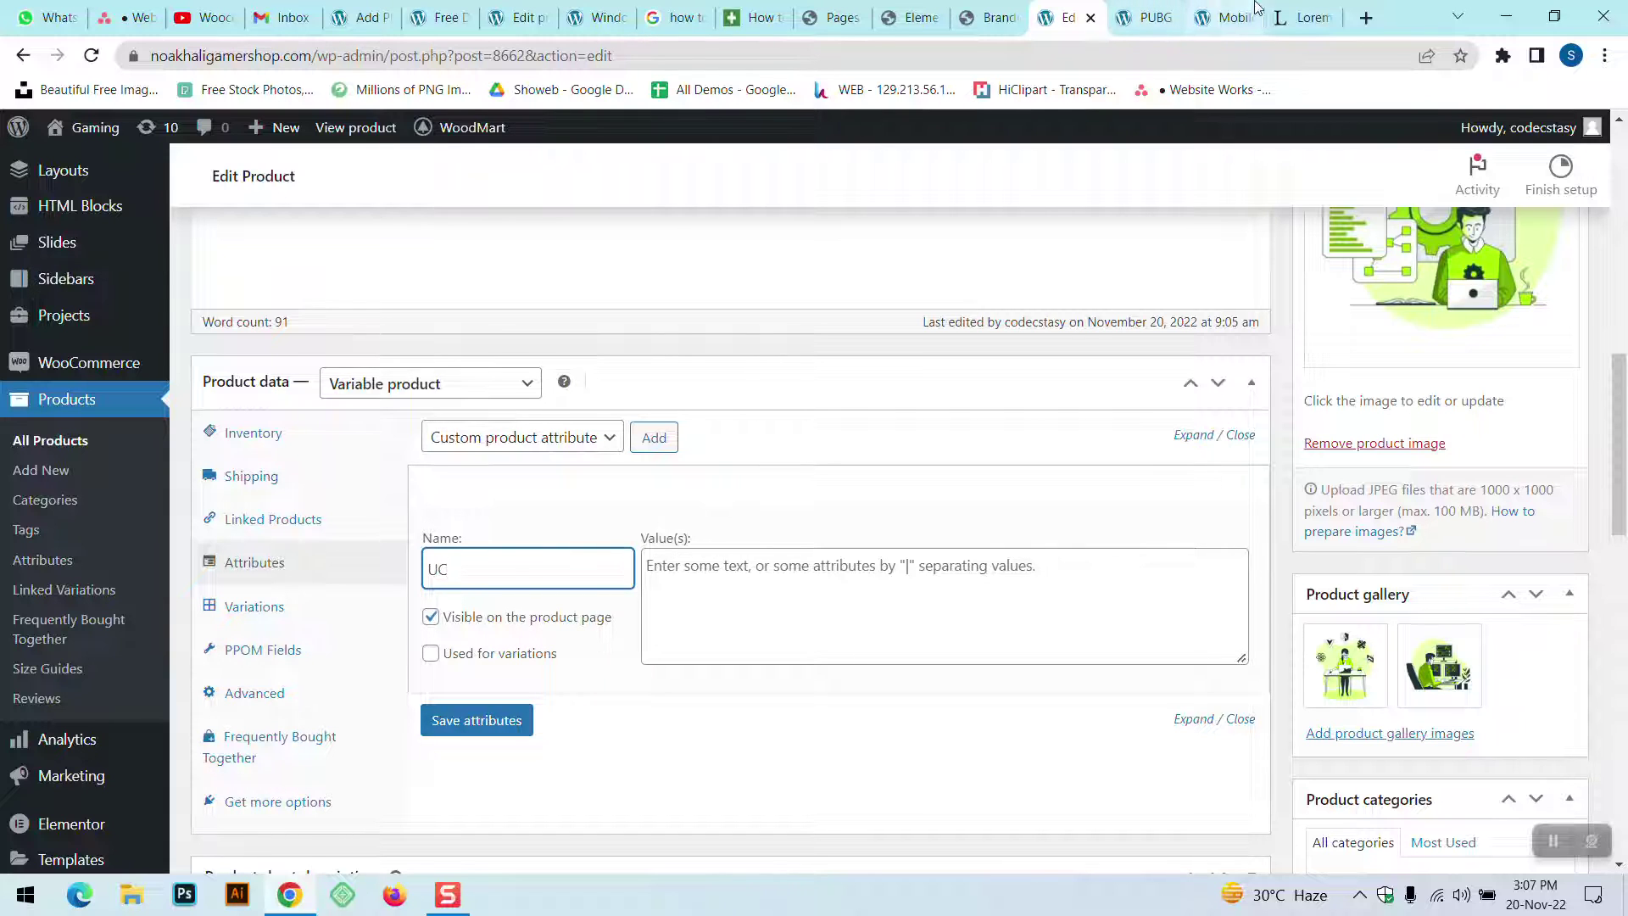
- Compare the UC attribute name with the option label on the Mobile Legends Diamonds page
left_click(1221, 17)
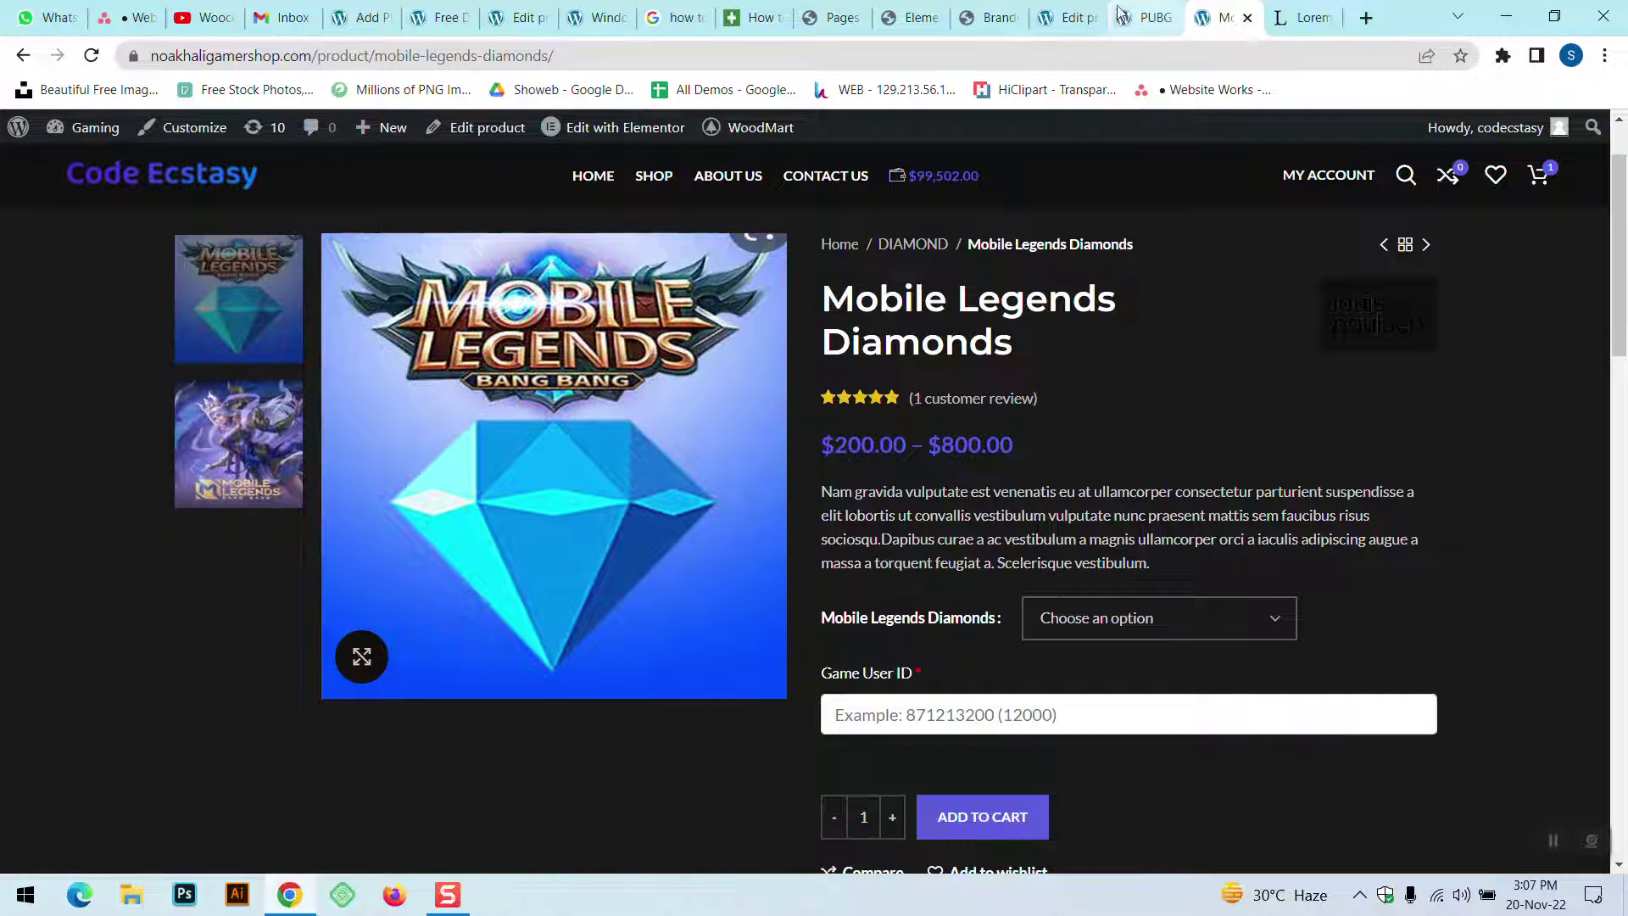
left_click(1052, 12)
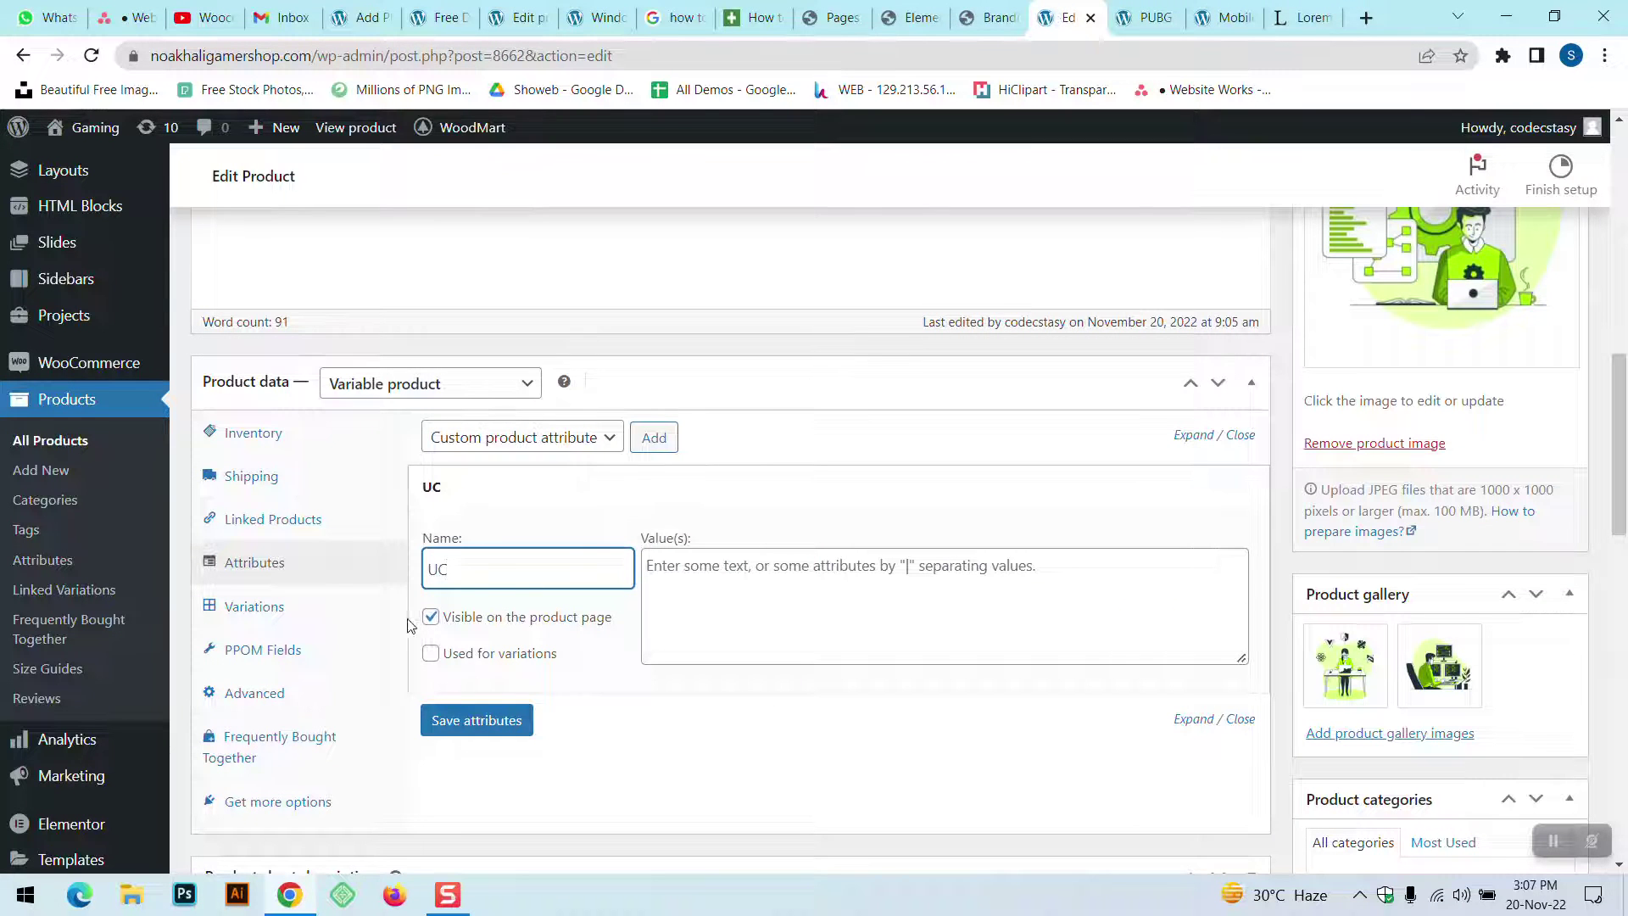
key("ctrl+Tab")
key("ctrl+Tab")
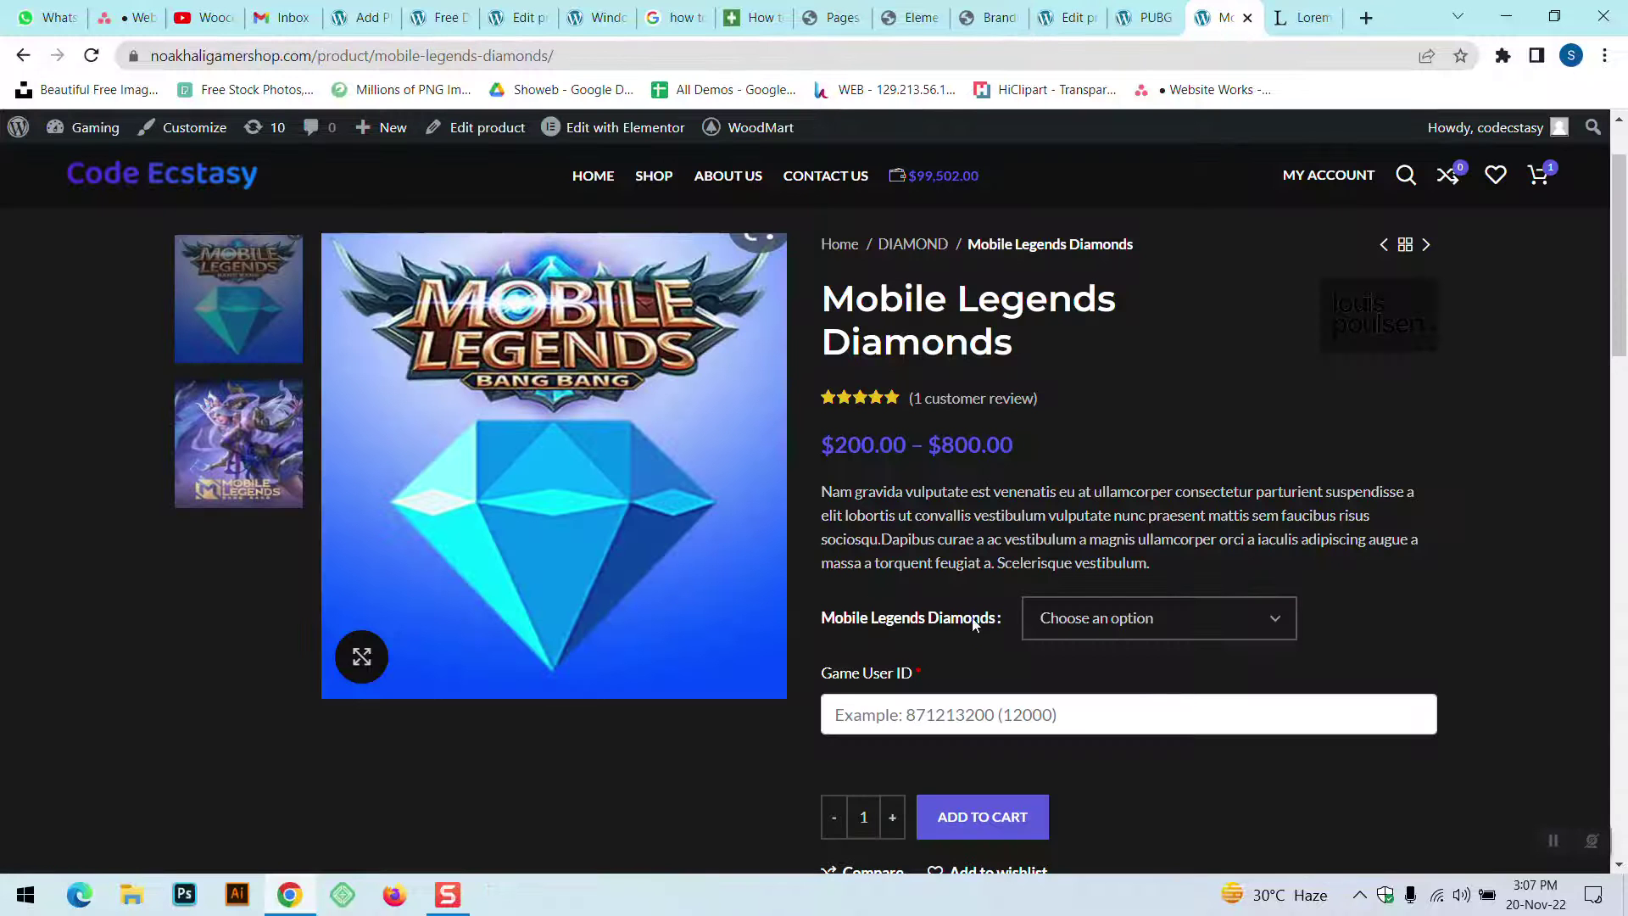
key("ctrl+shift+Tab")
key("ctrl+shift+Tab")
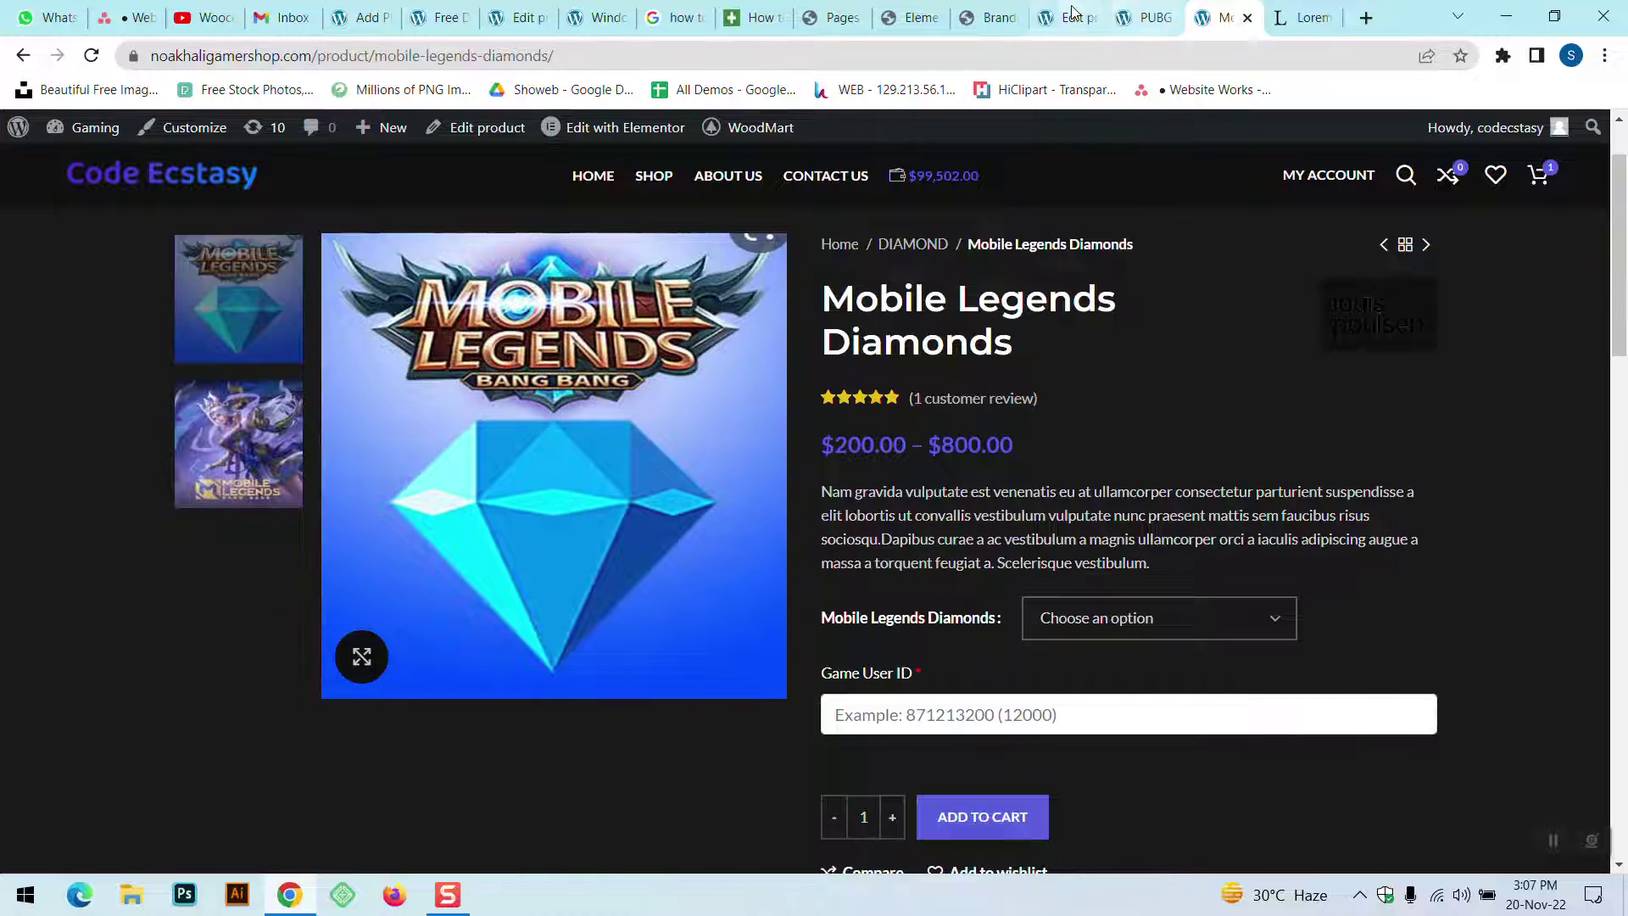
- Give the UC attribute the values 100 | 200 | 300, enable it for variations, and save the attributes
left_click(690, 577)
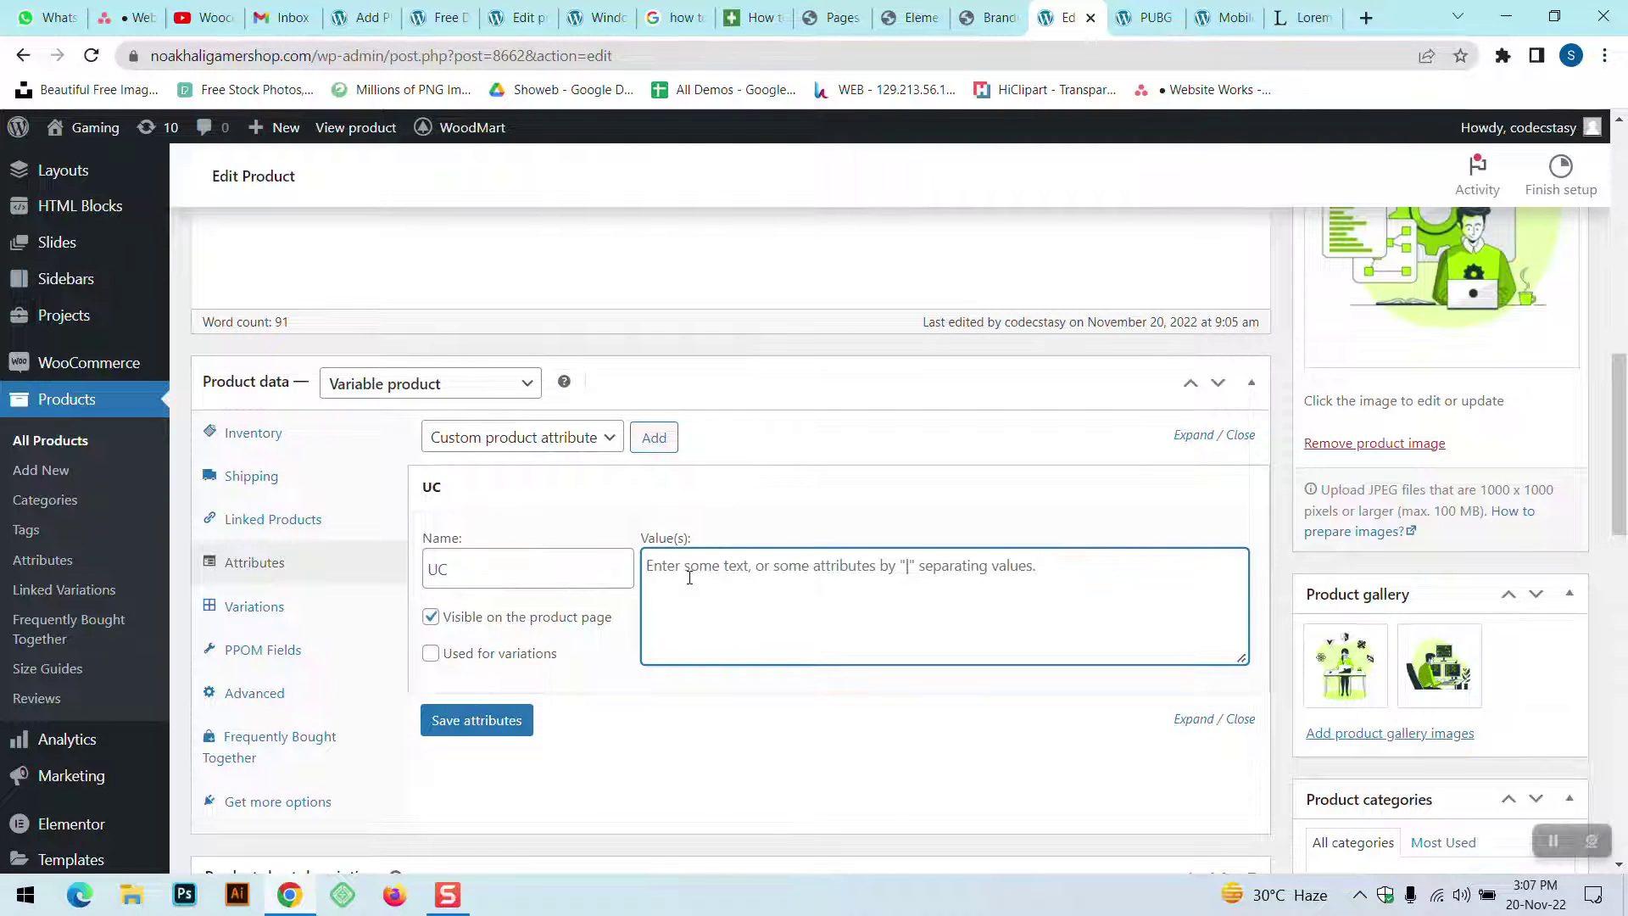
type("100 |")
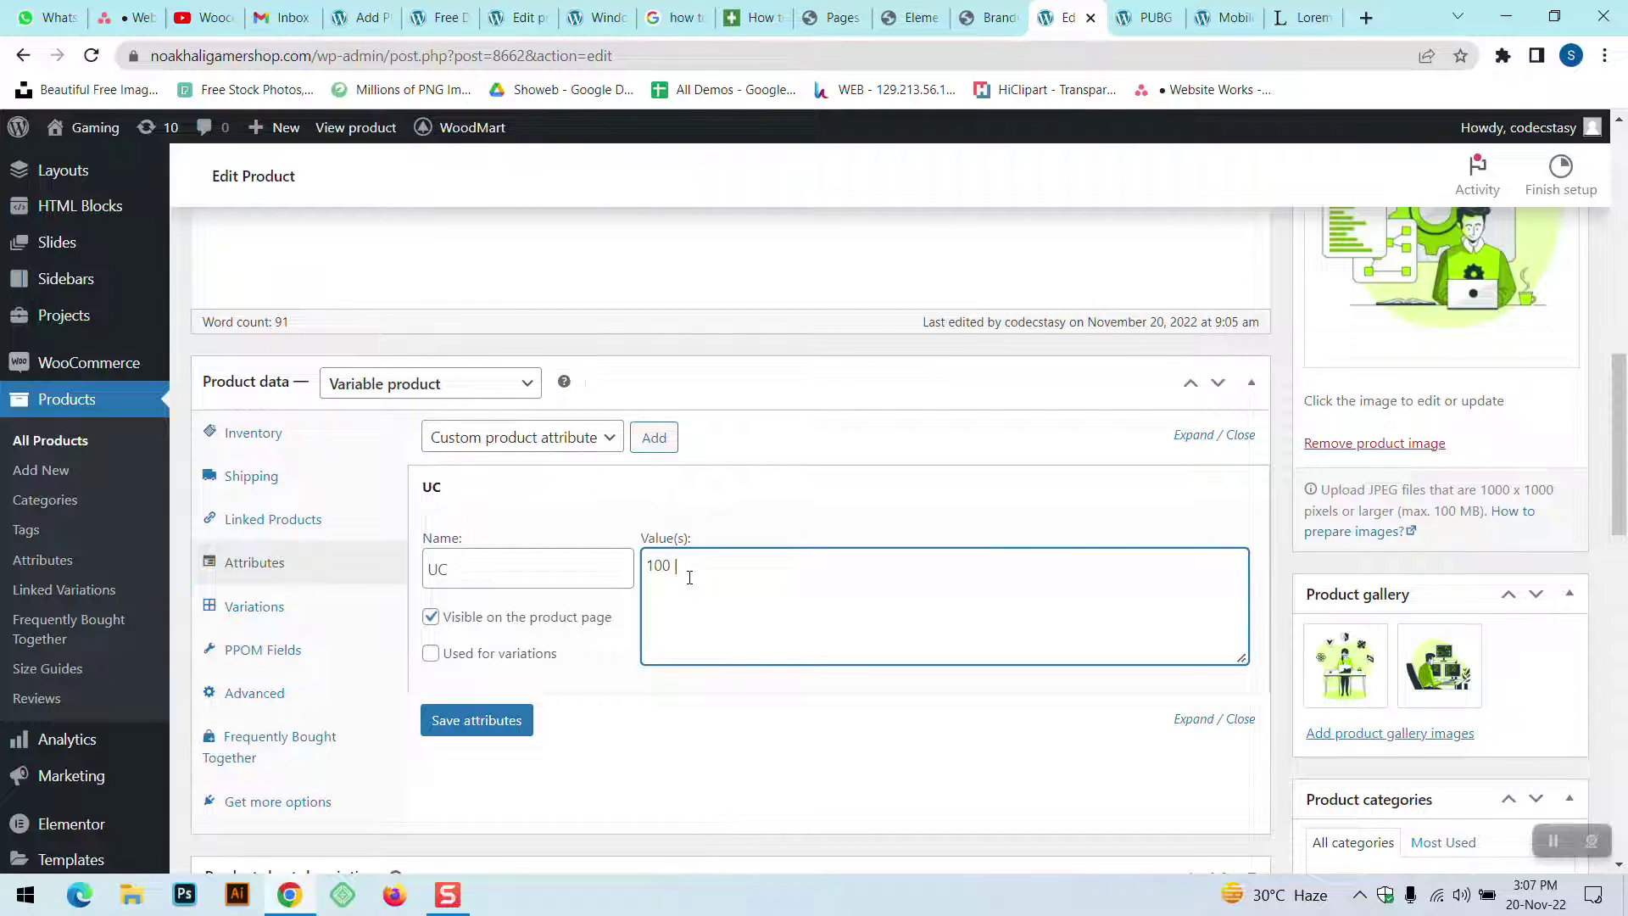
left_click(1552, 840)
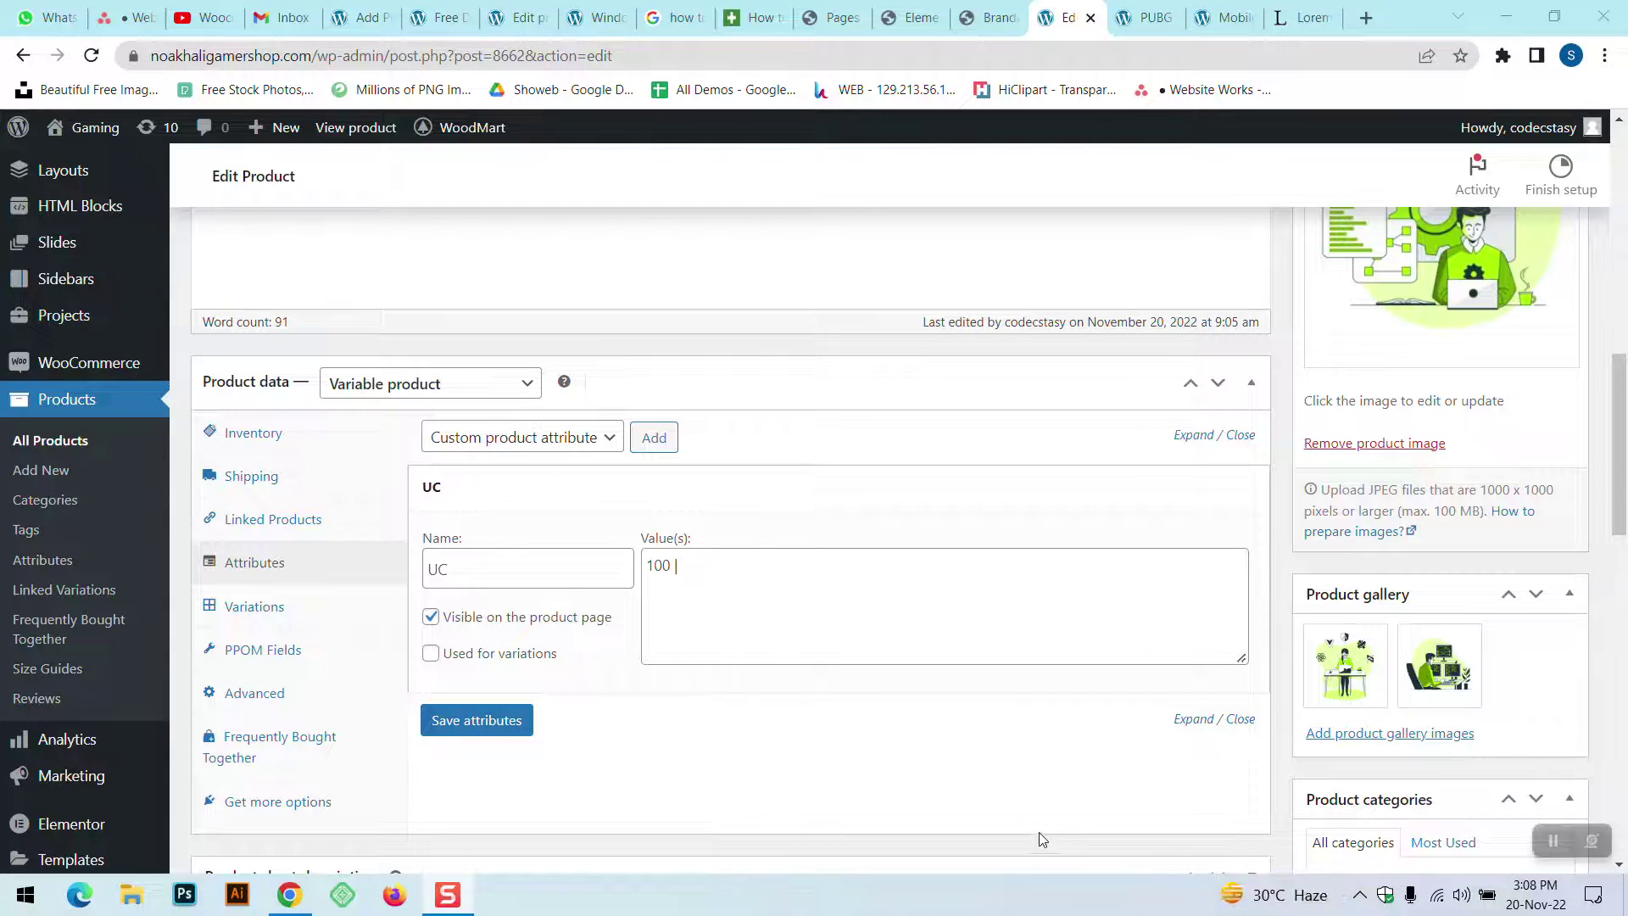
left_click(725, 576)
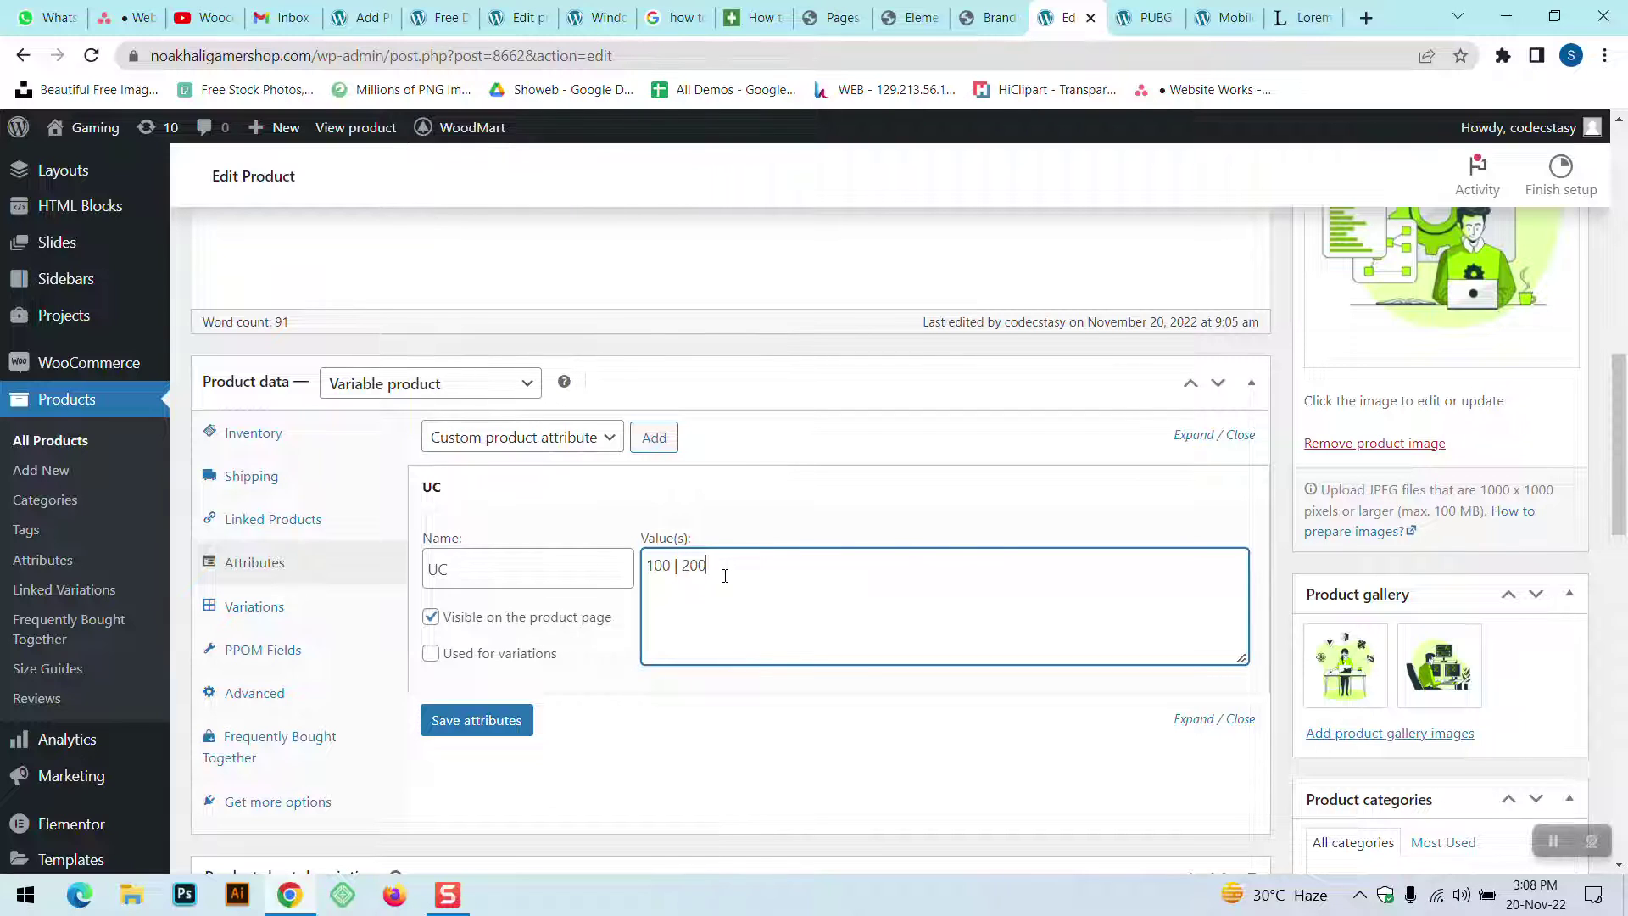
type("200| 300")
left_click(431, 653)
left_click(490, 726)
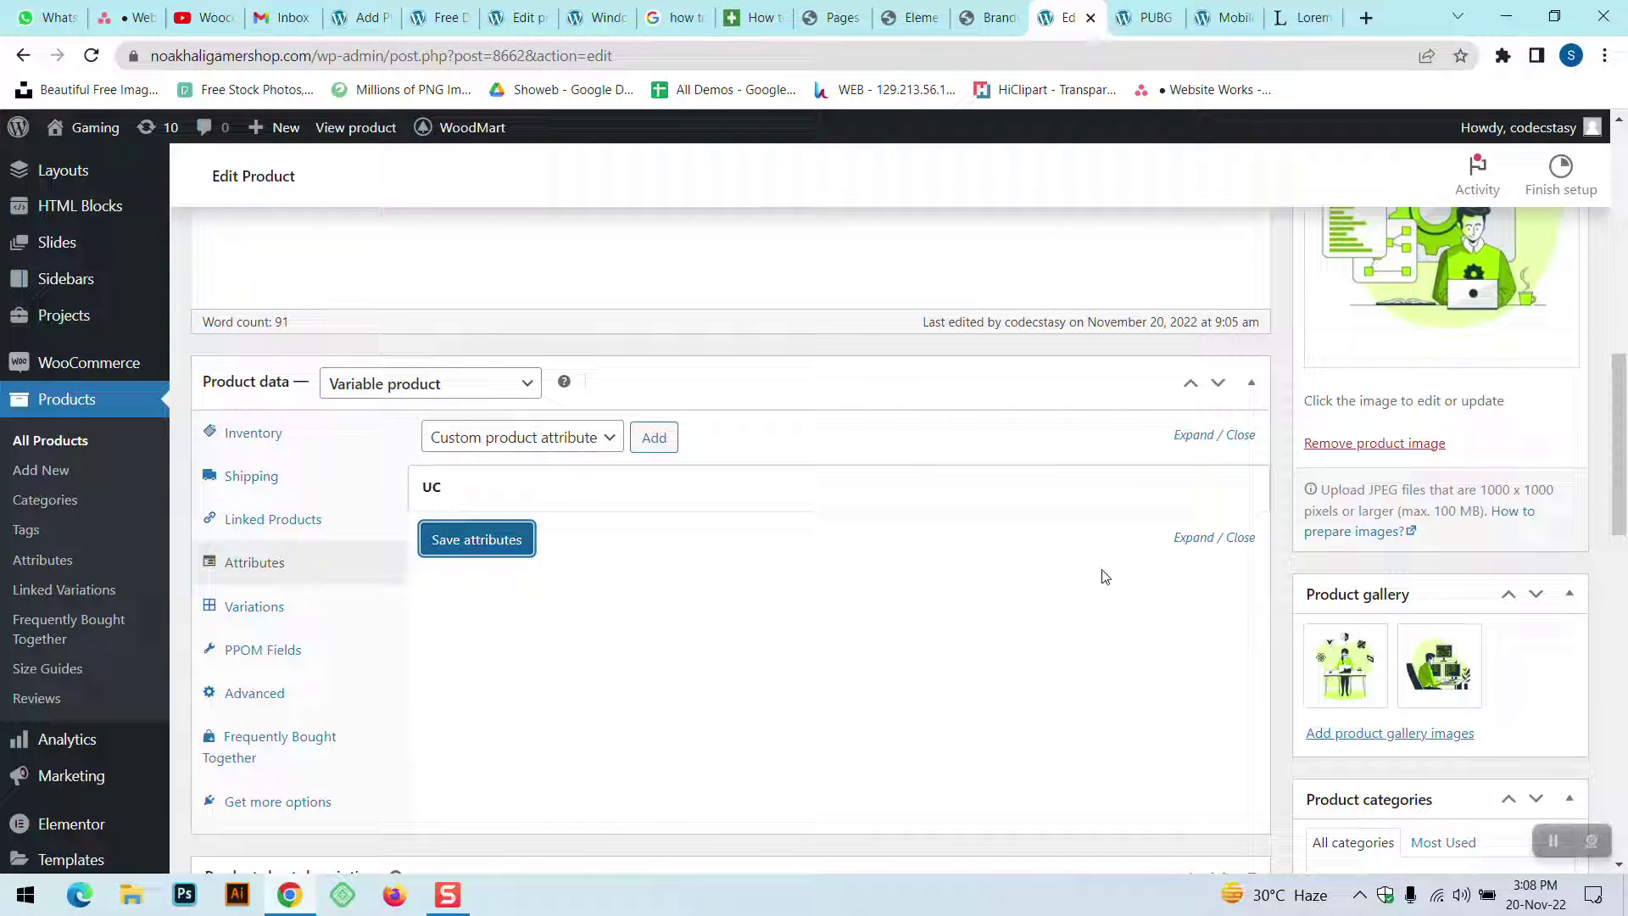
left_click(450, 545)
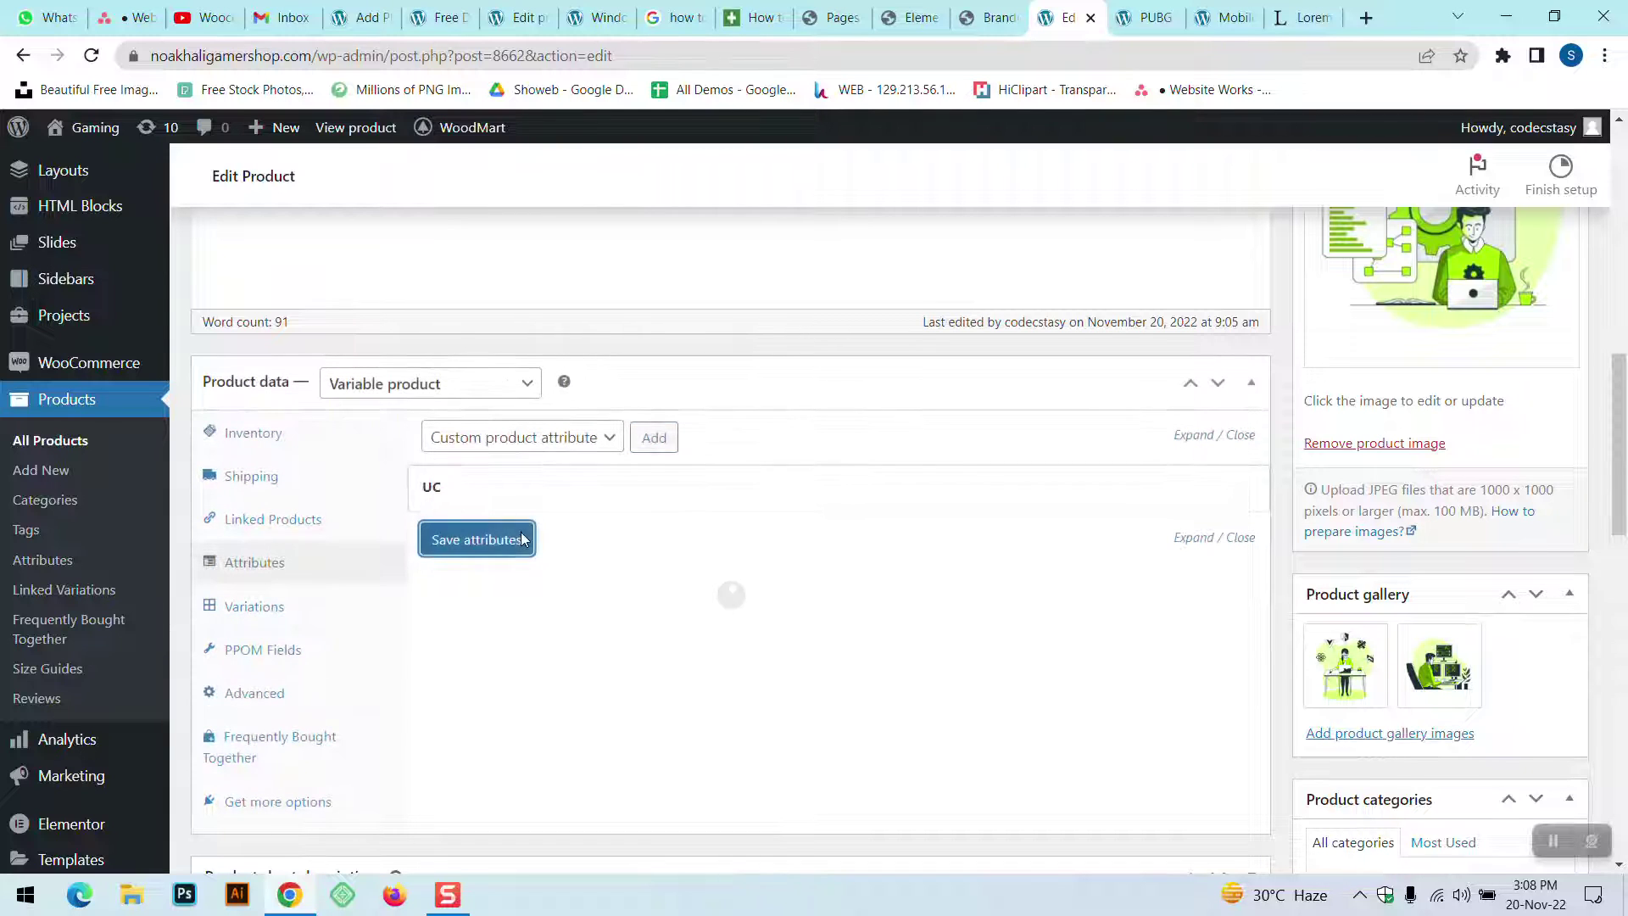
- Generate the PUBG Game product's variations from all attributes
left_click(234, 602)
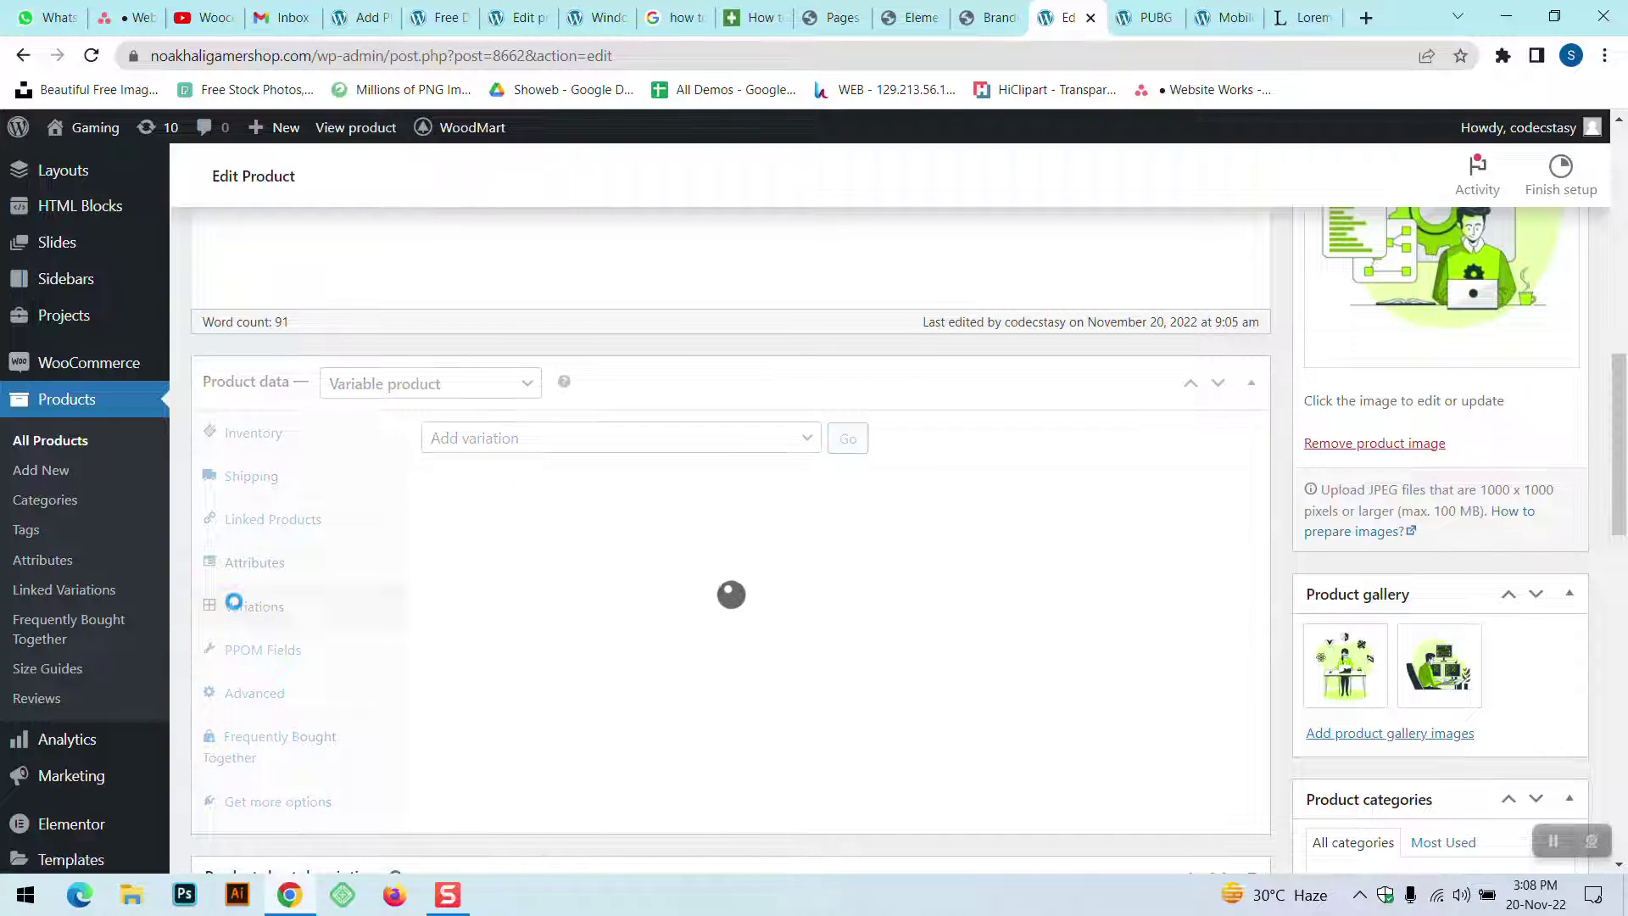
left_click(763, 449)
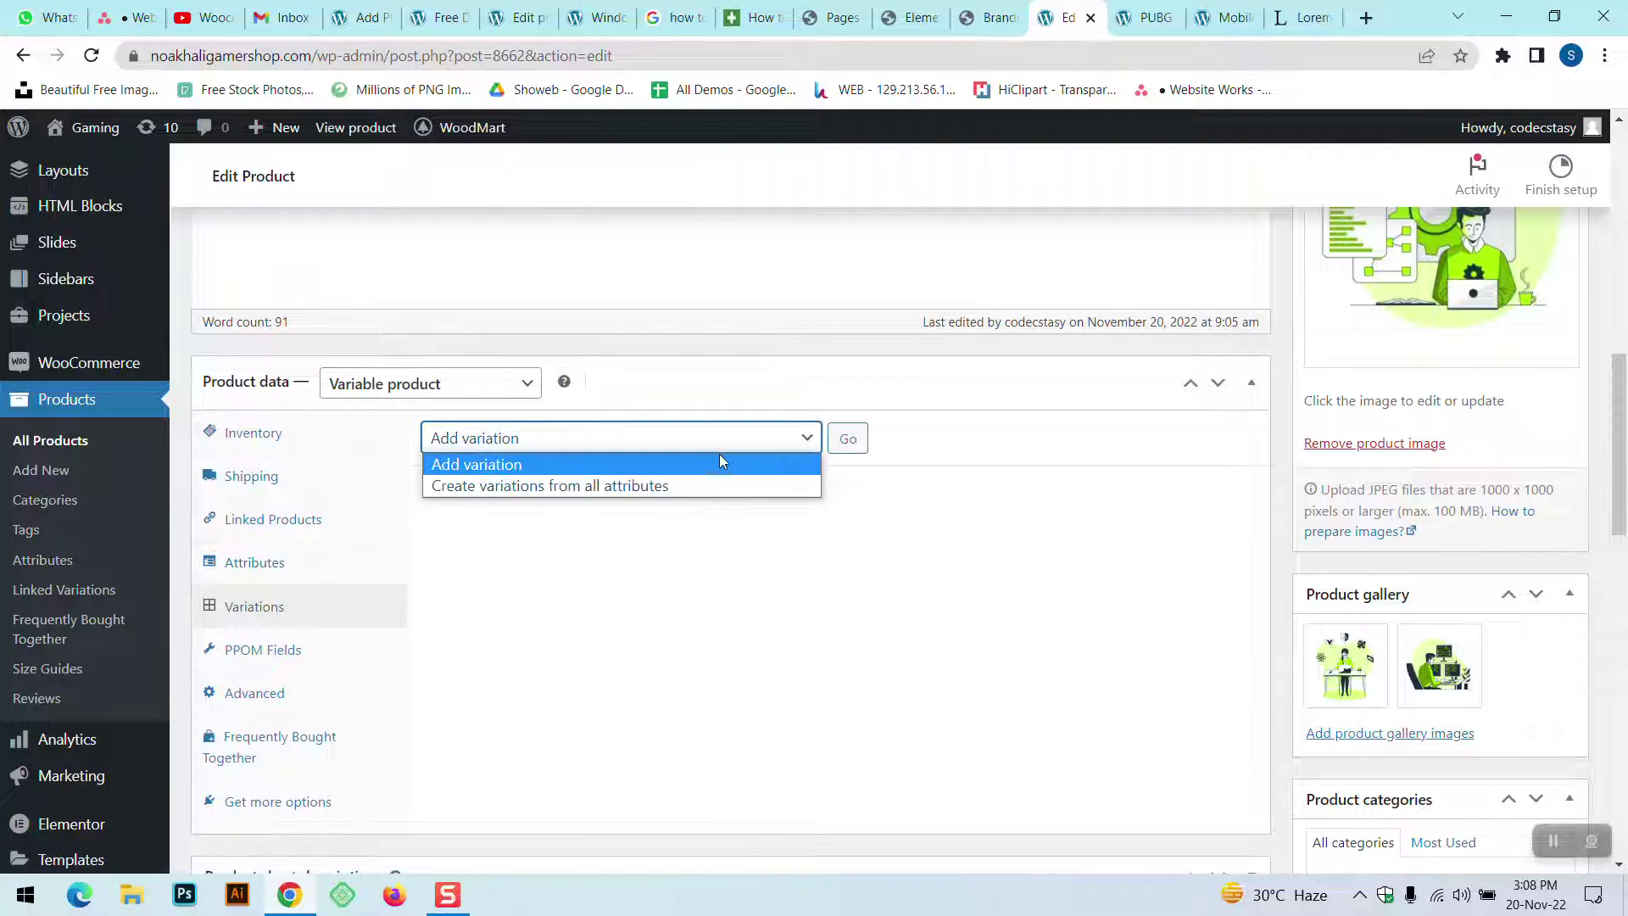
left_click(599, 487)
left_click(848, 440)
left_click(920, 212)
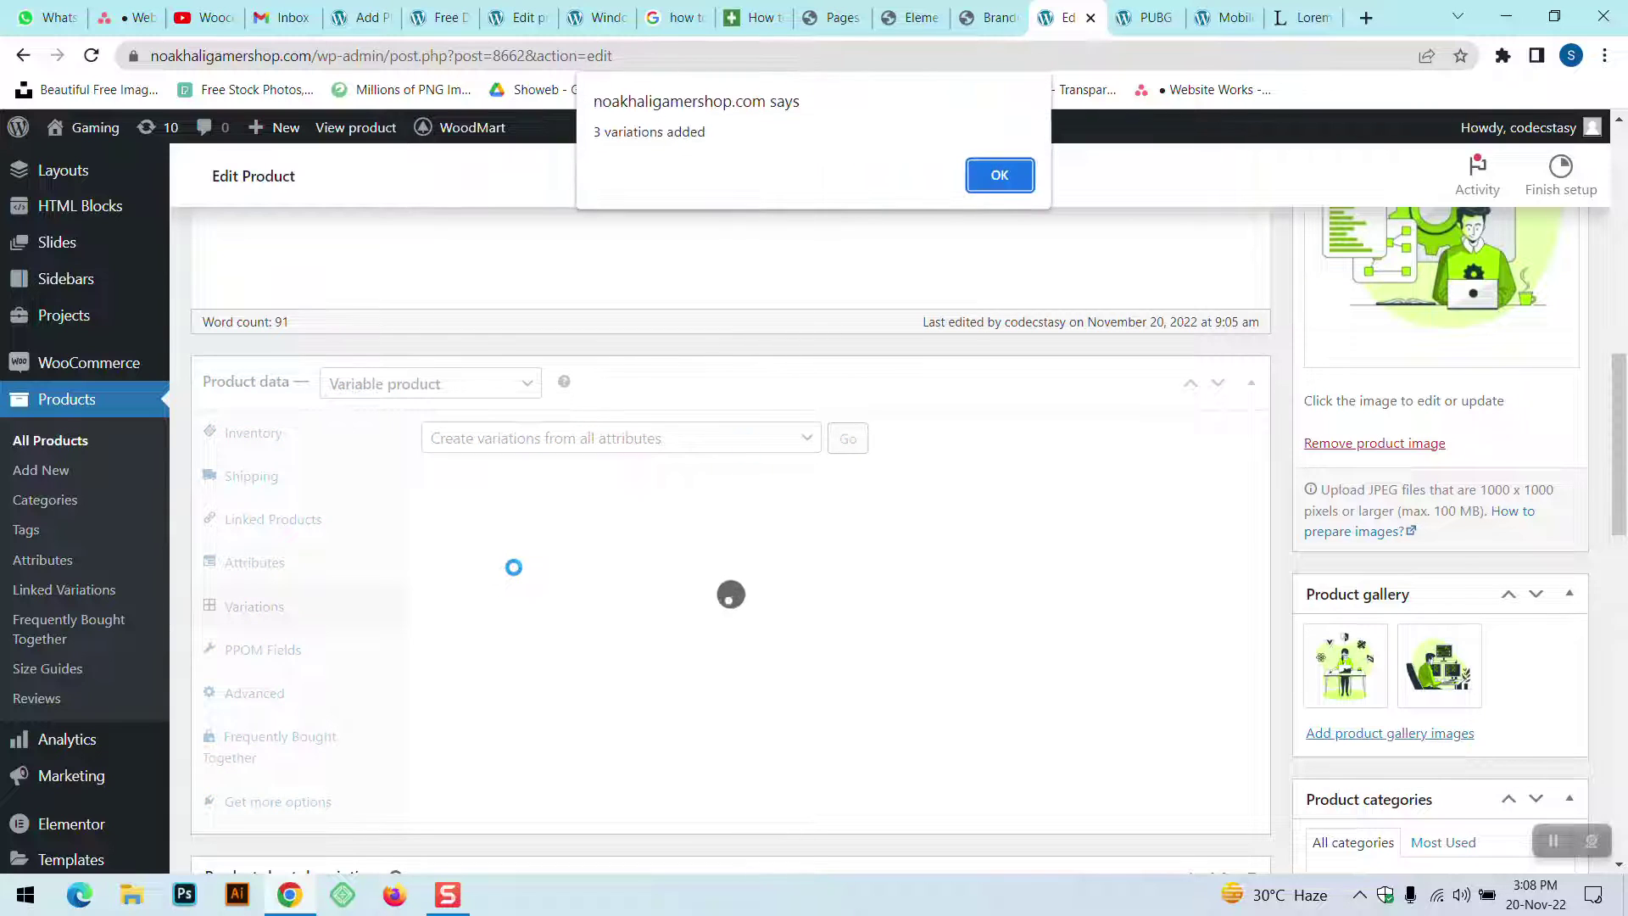
left_click(990, 172)
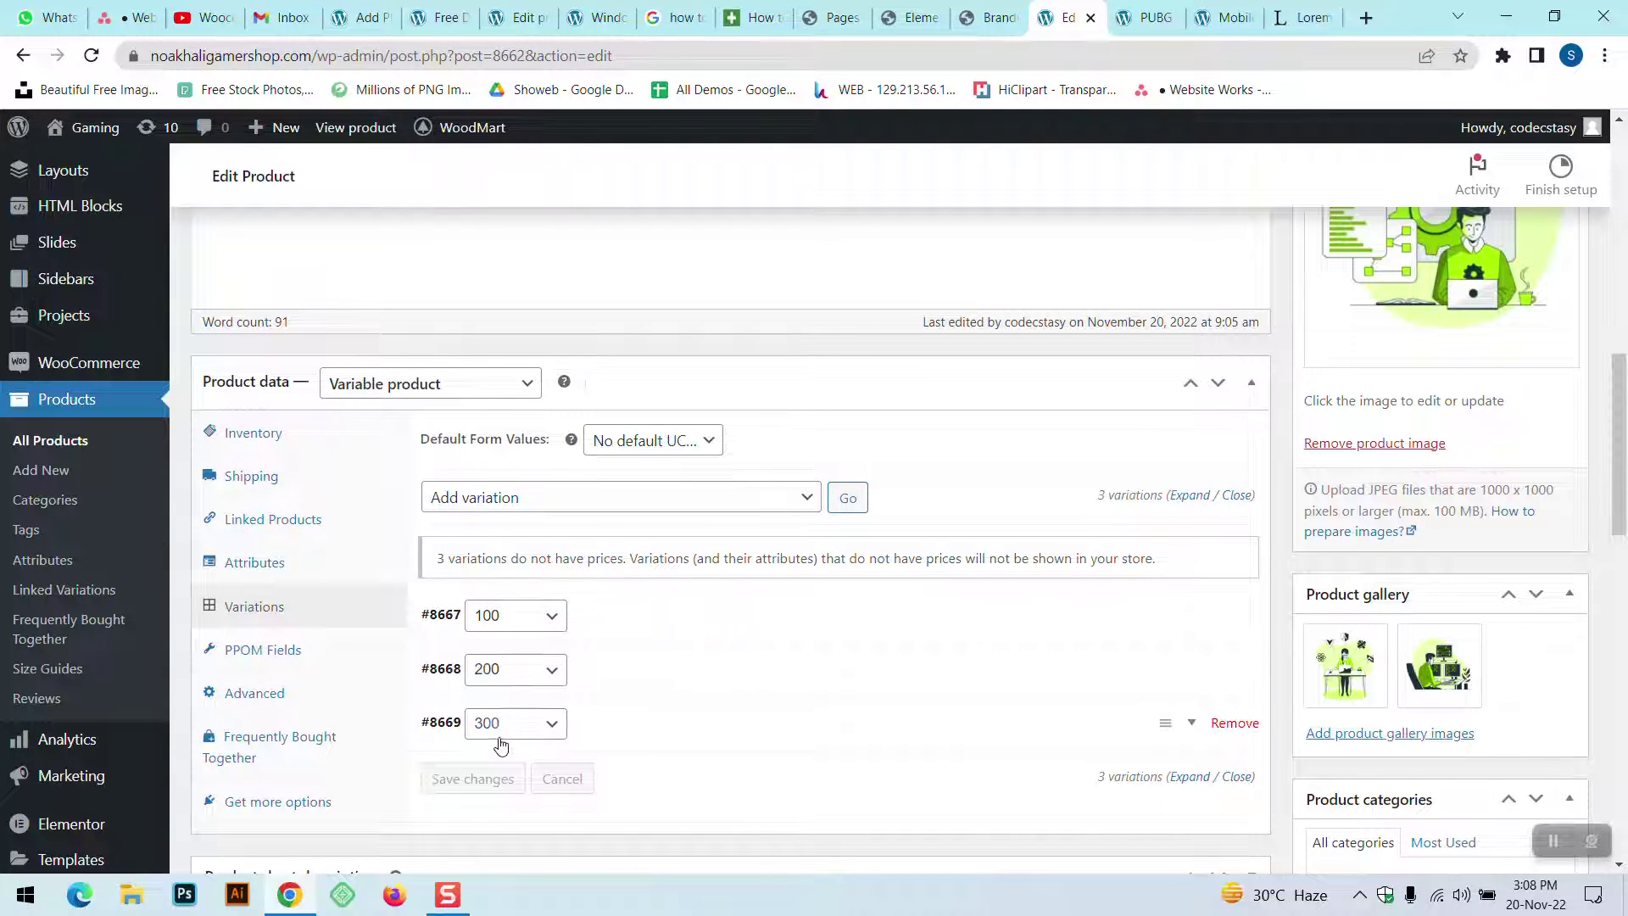
- Expand the 100 variation and set its image to the green illustration of a person standing at a desk
scroll(734, 639, "down", 2)
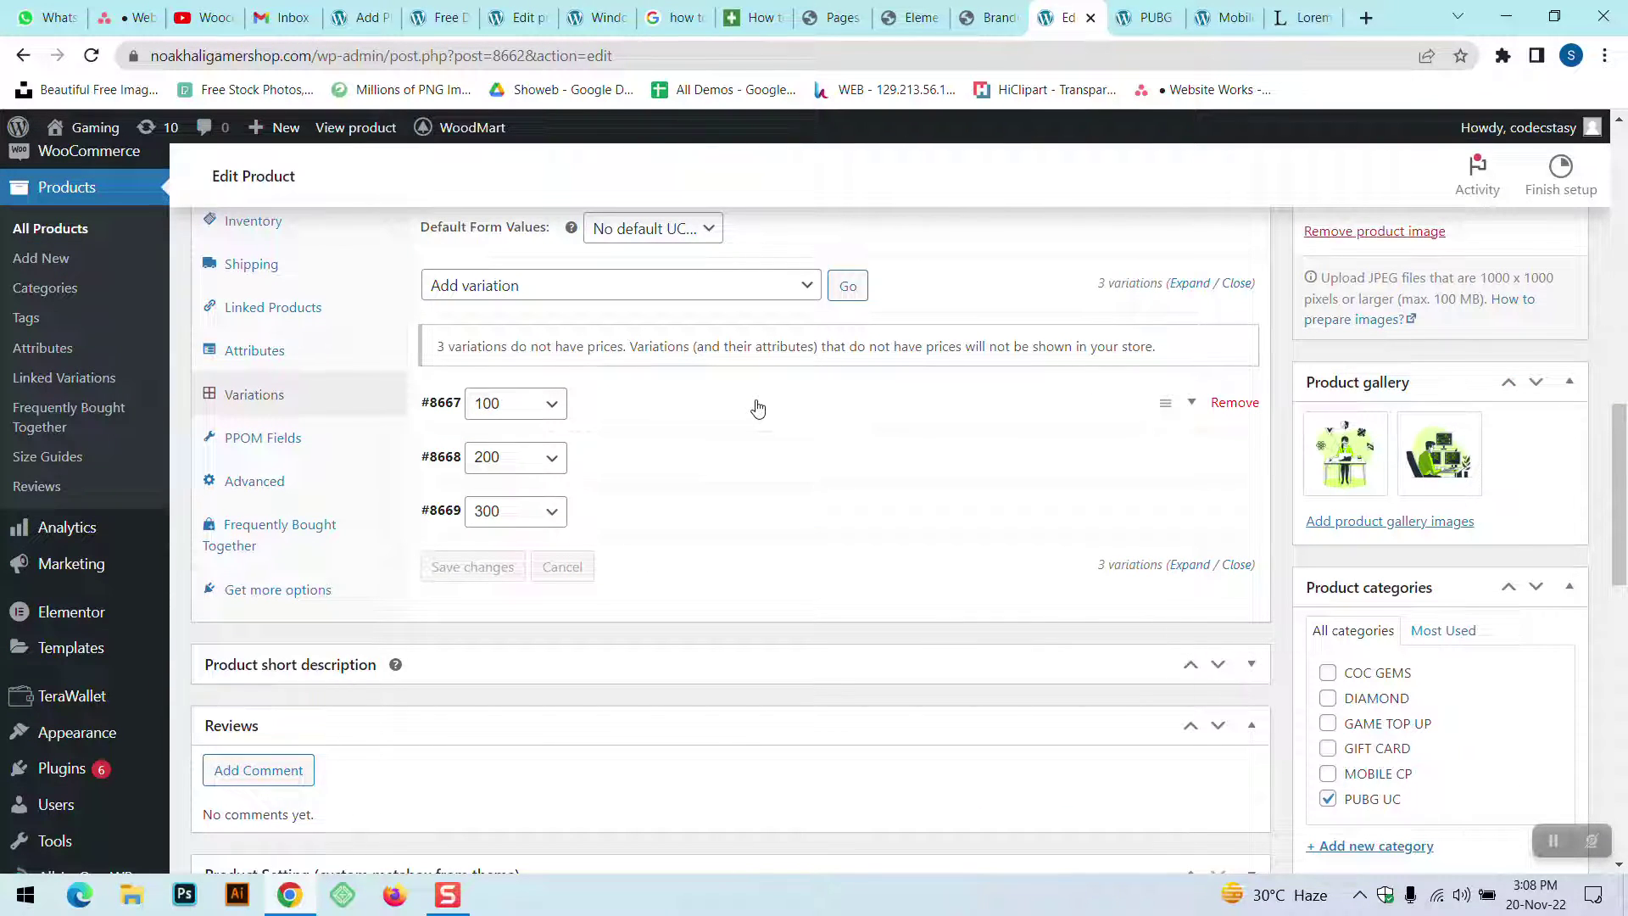
left_click(515, 412)
left_click(636, 412)
left_click(637, 414)
scroll(638, 413, "down", 1)
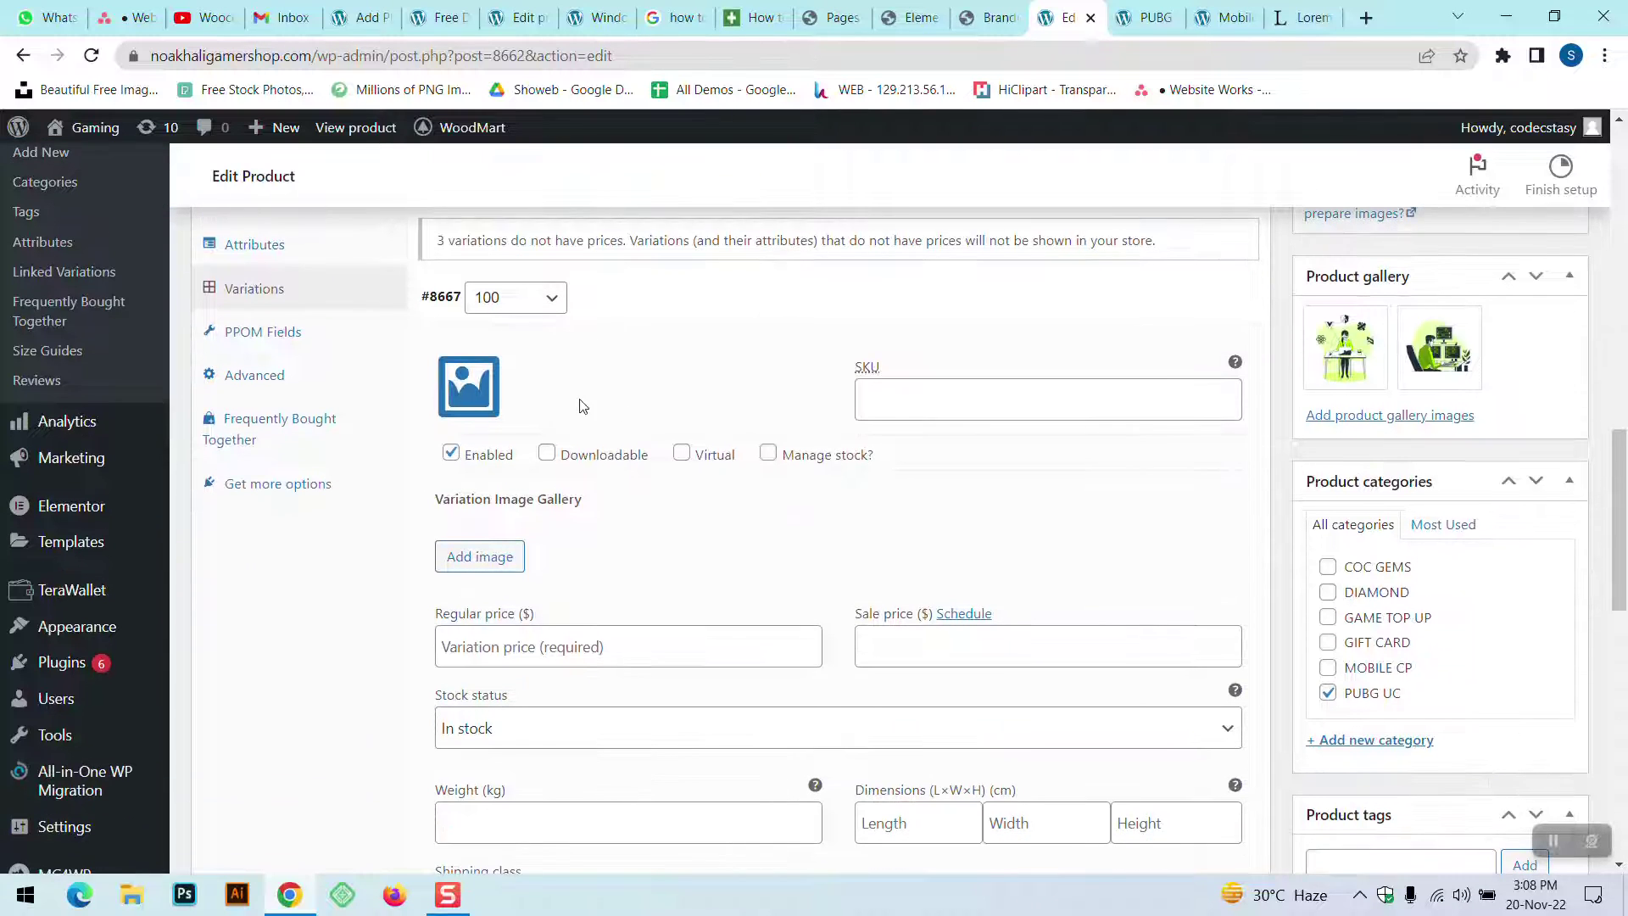
left_click(465, 389)
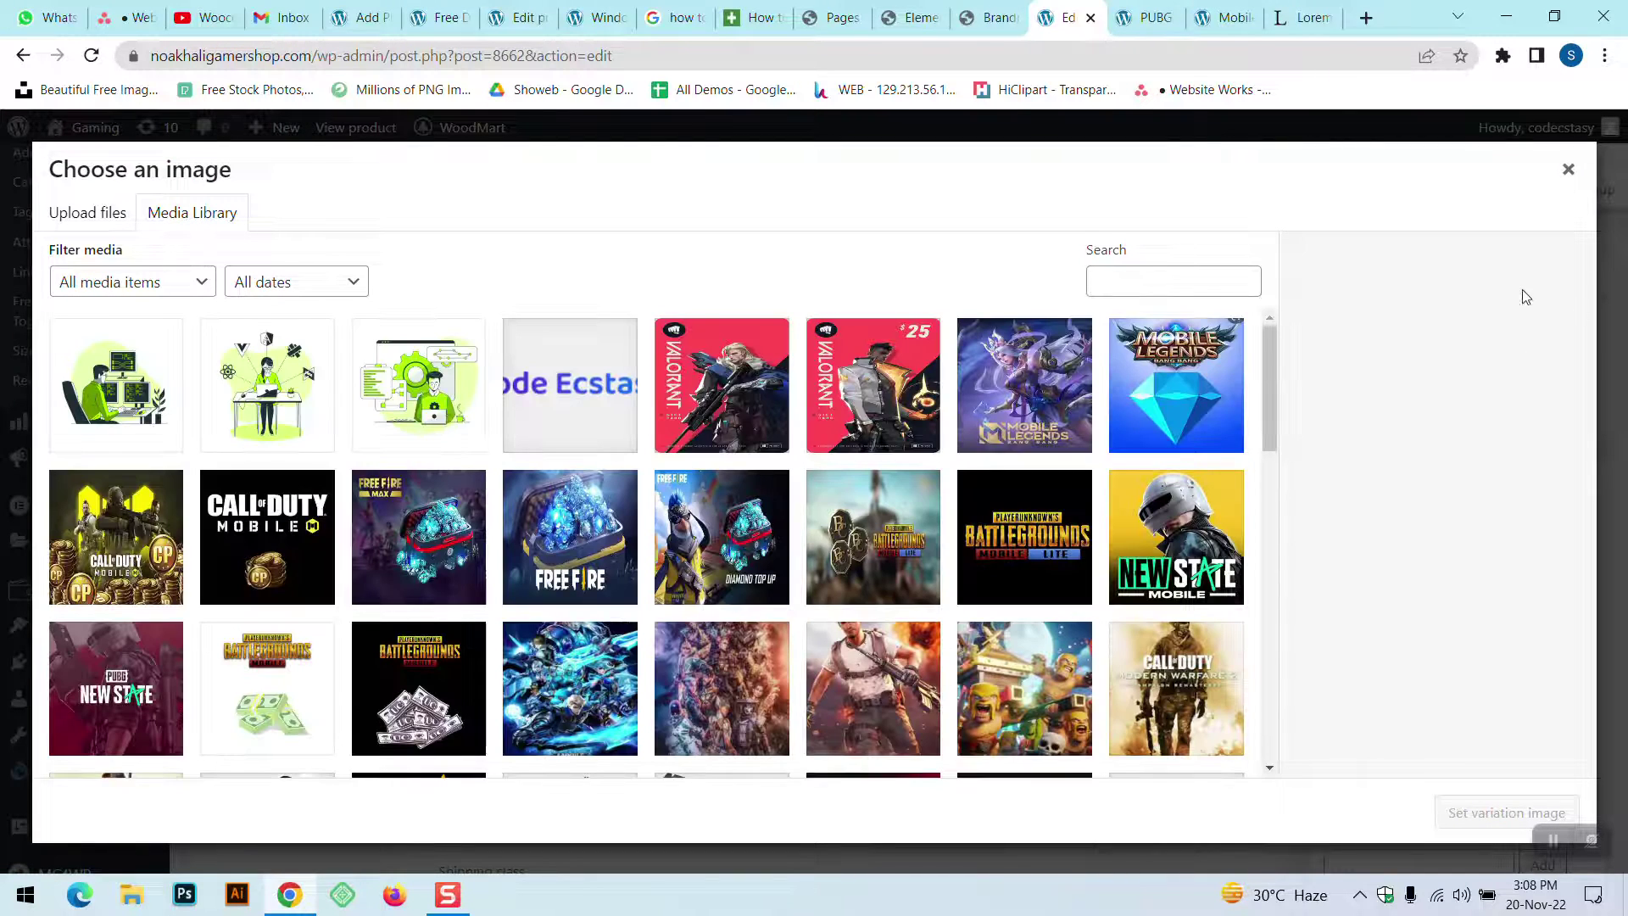
left_click(278, 376)
left_click(1544, 805)
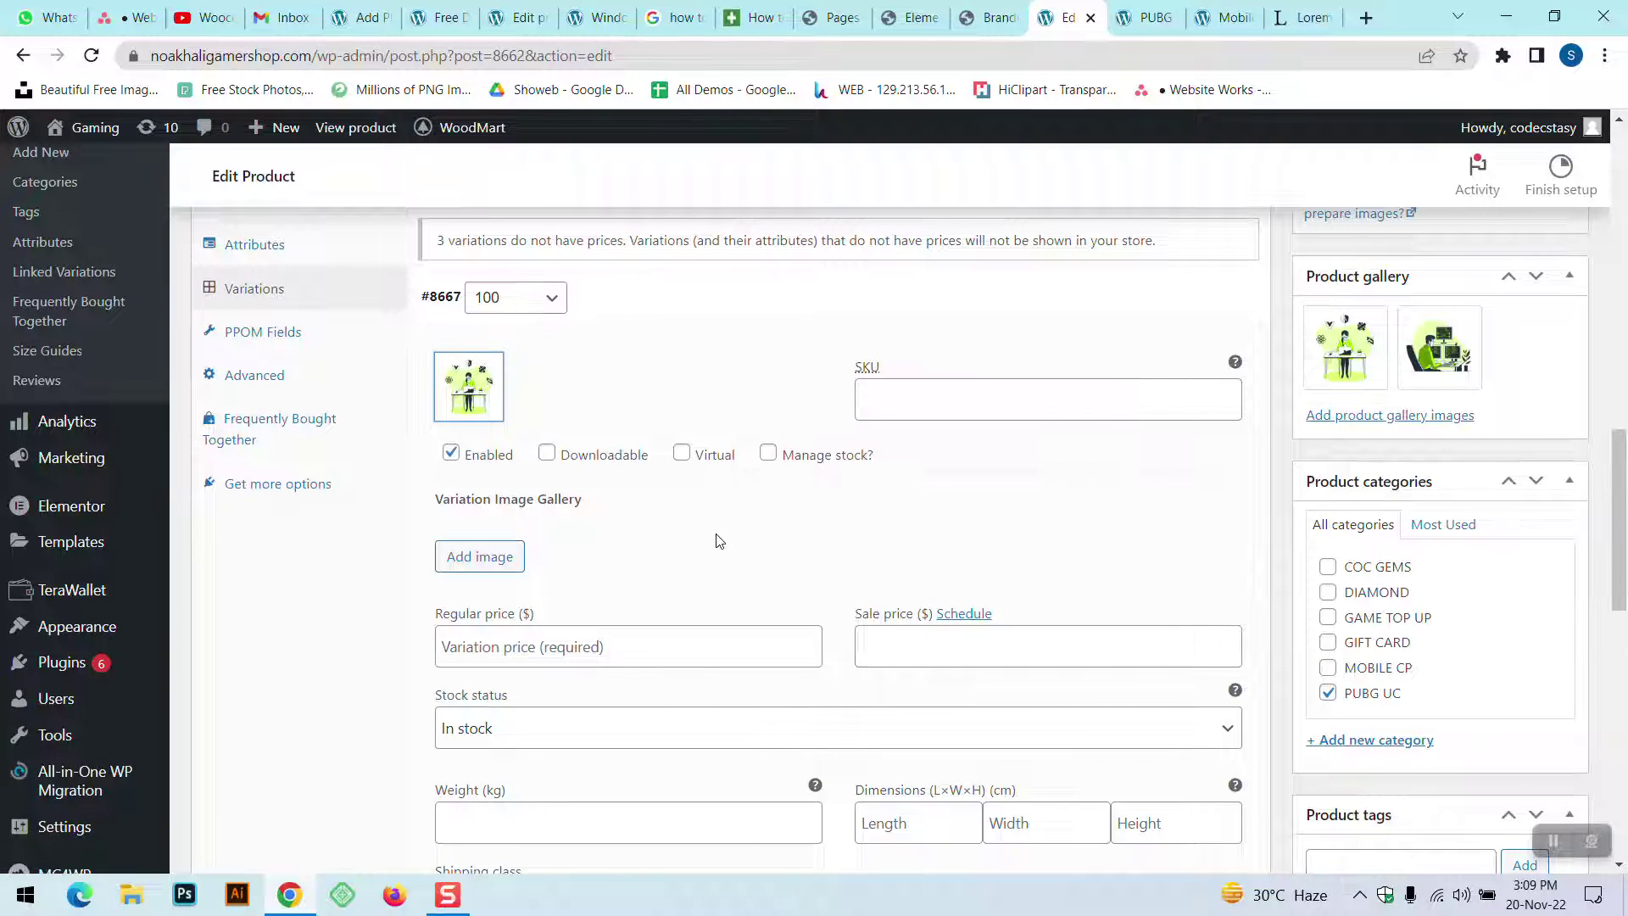
- Set the regular price of the 100 variation to 100
left_click(602, 653)
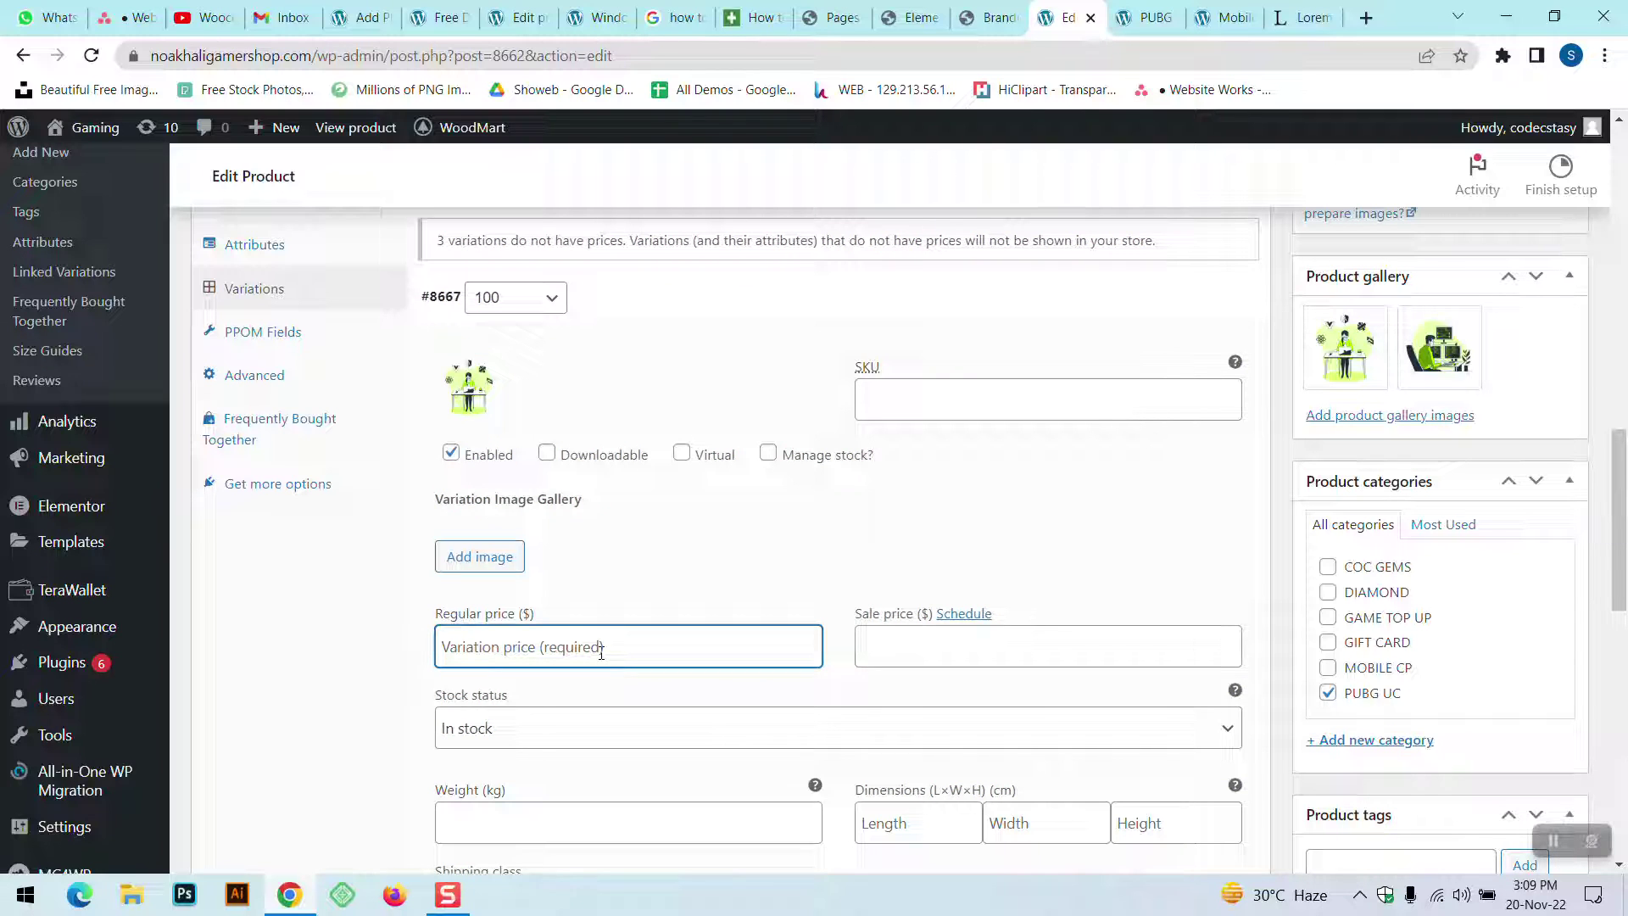
type("1")
left_click(621, 603)
- Give the 200 variation the green gear-and-laptop illustration as its image and a regular price of 200
scroll(506, 642, "down", 3)
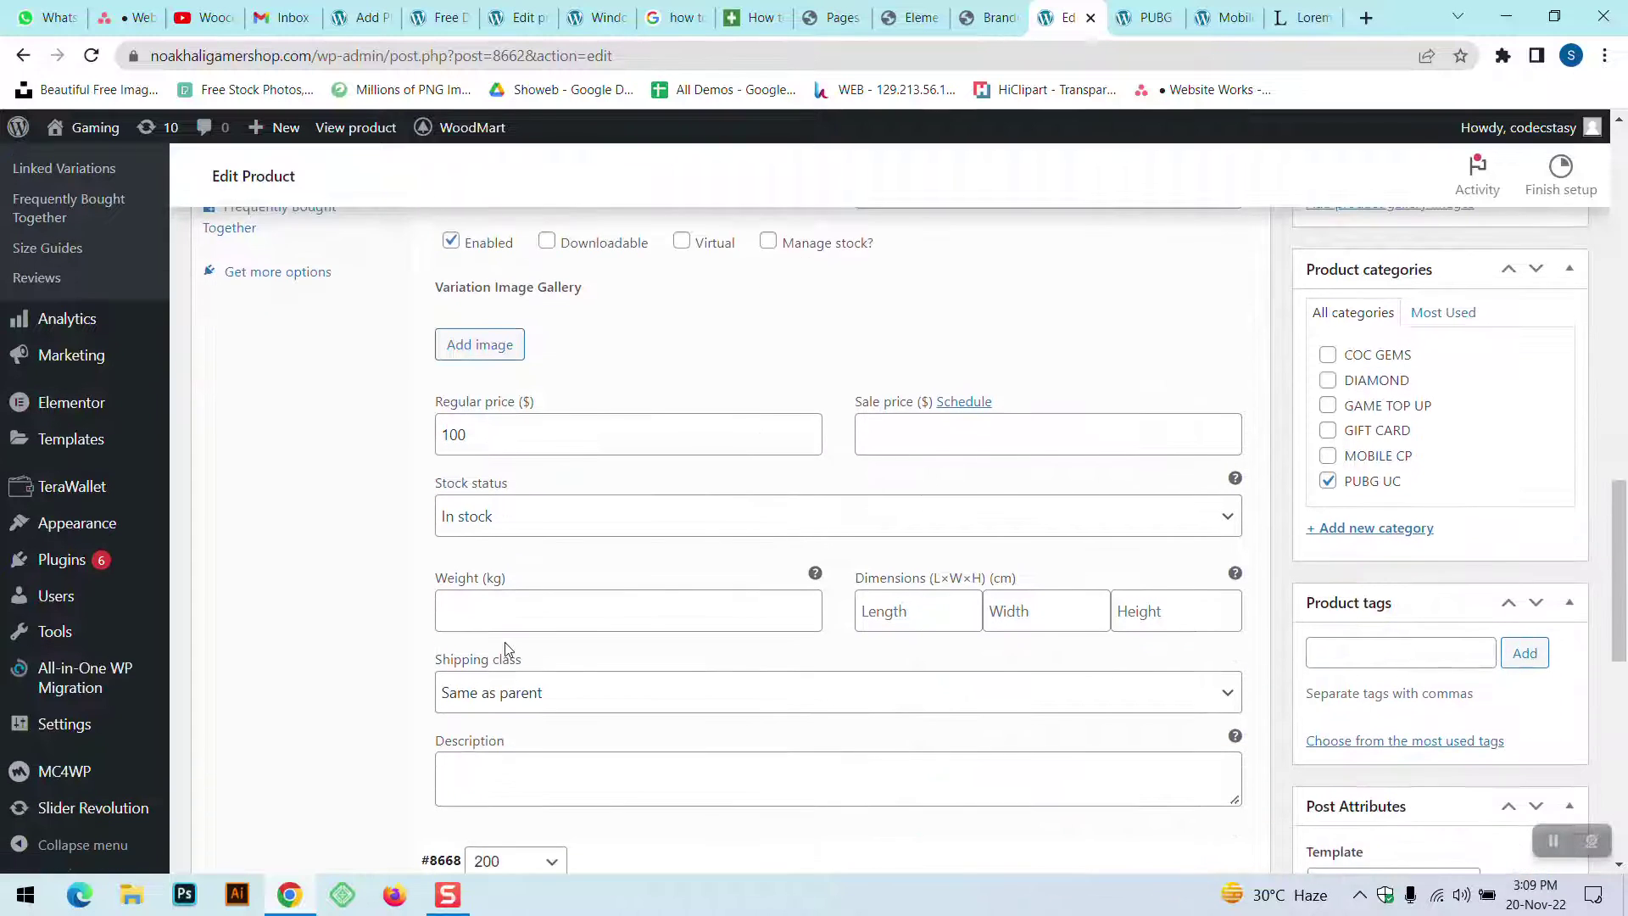
scroll(507, 650, "down", 2)
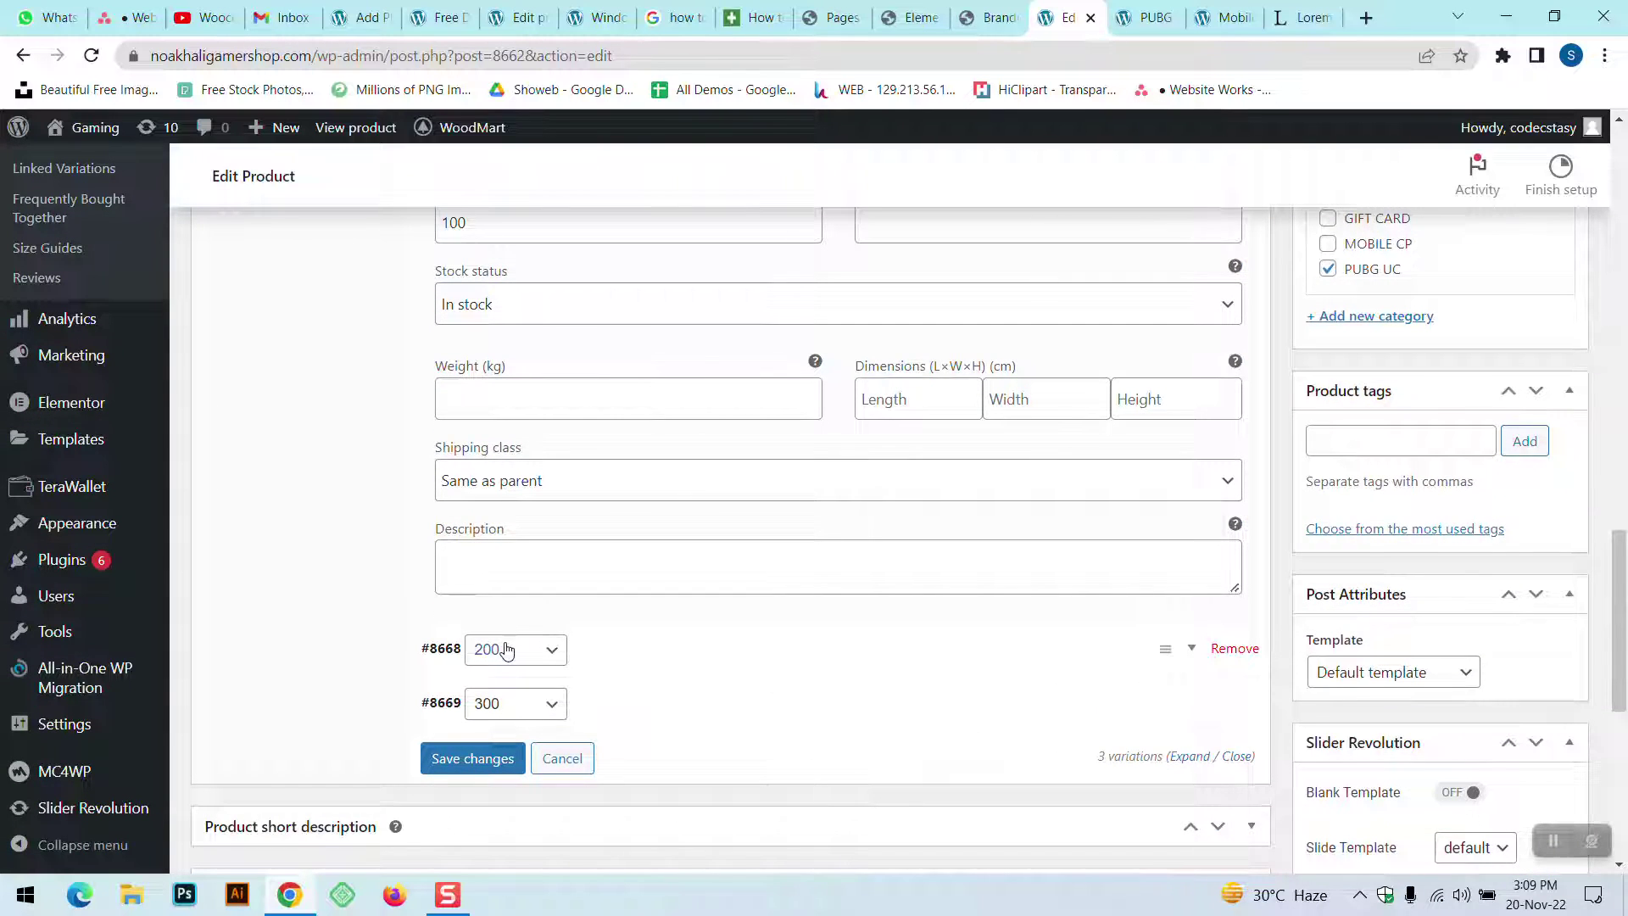
left_click(734, 668)
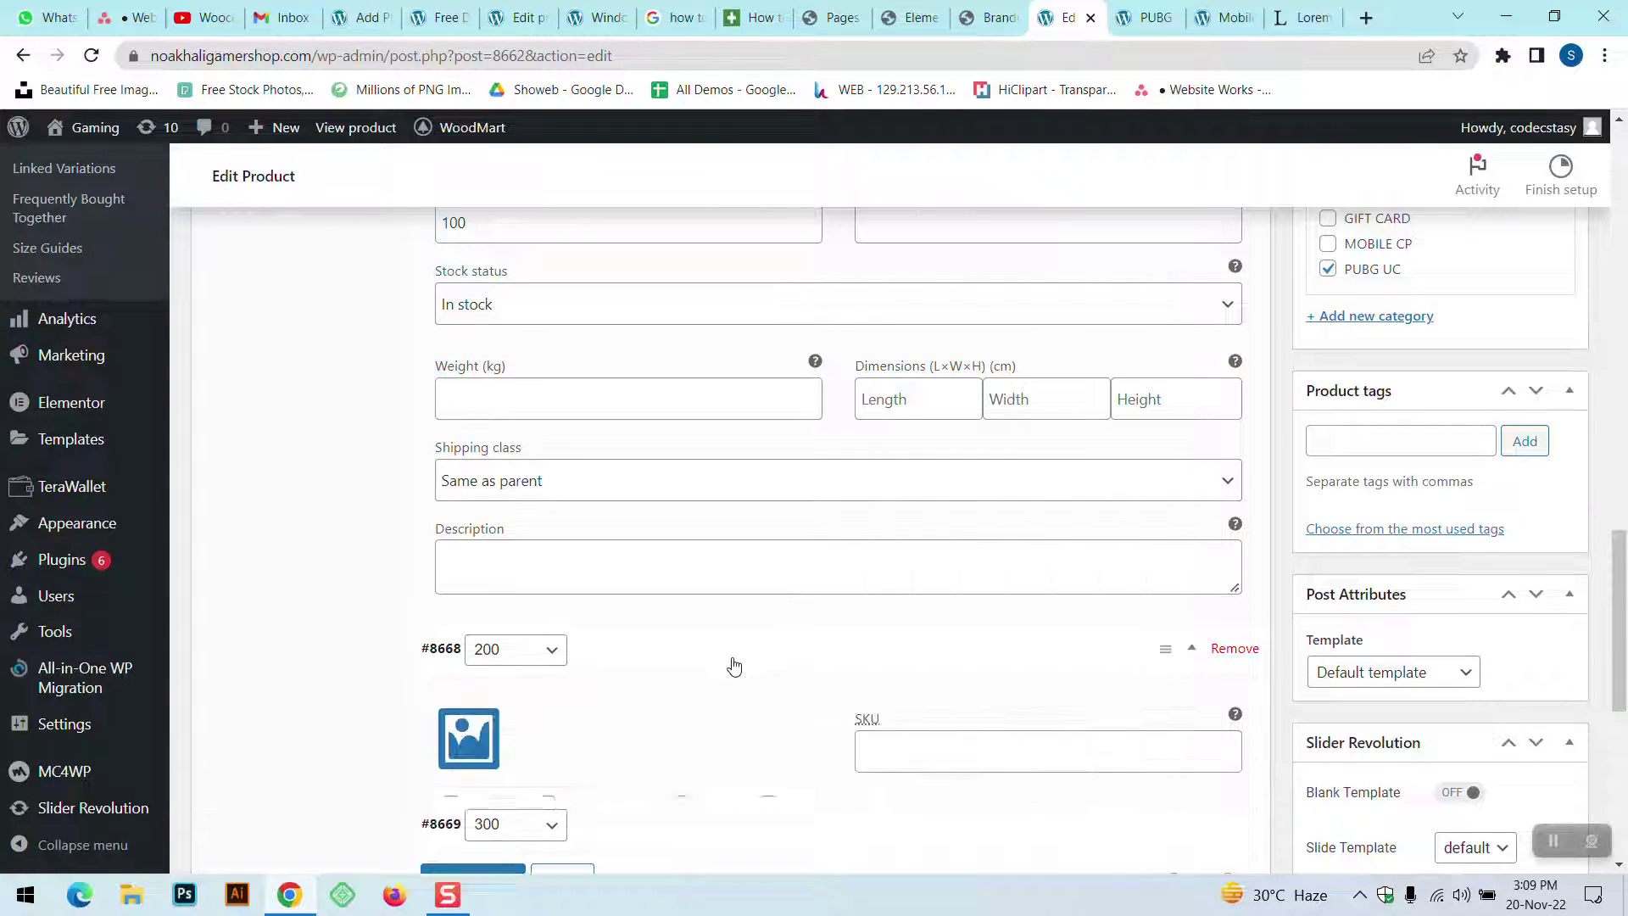
scroll(731, 666, "down", 2)
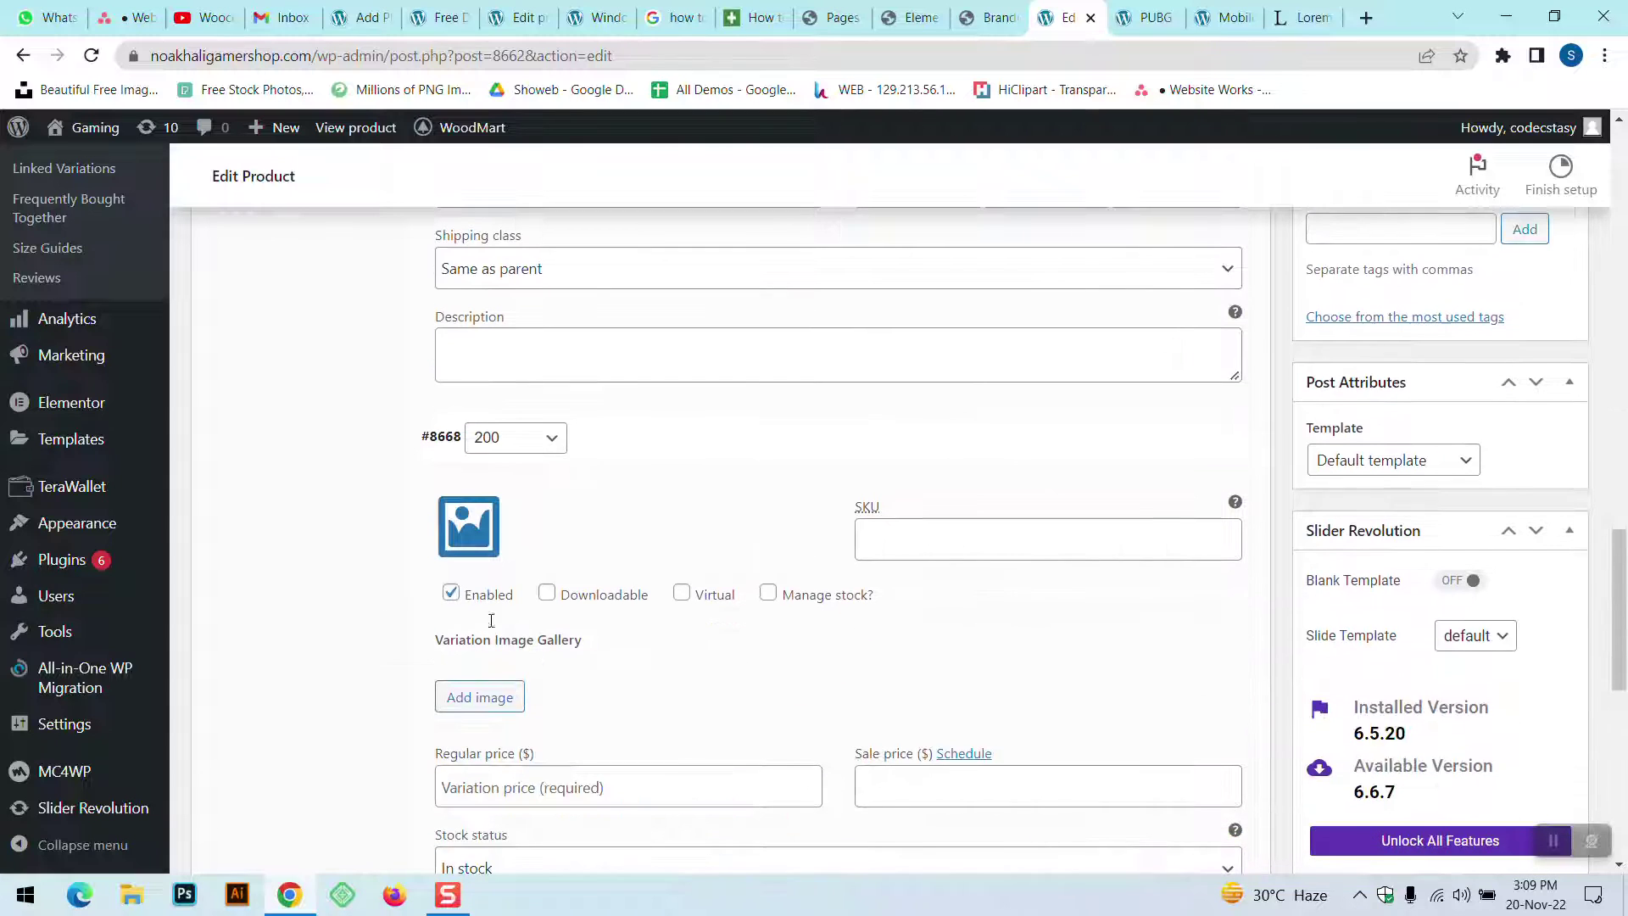
left_click(472, 552)
left_click(436, 392)
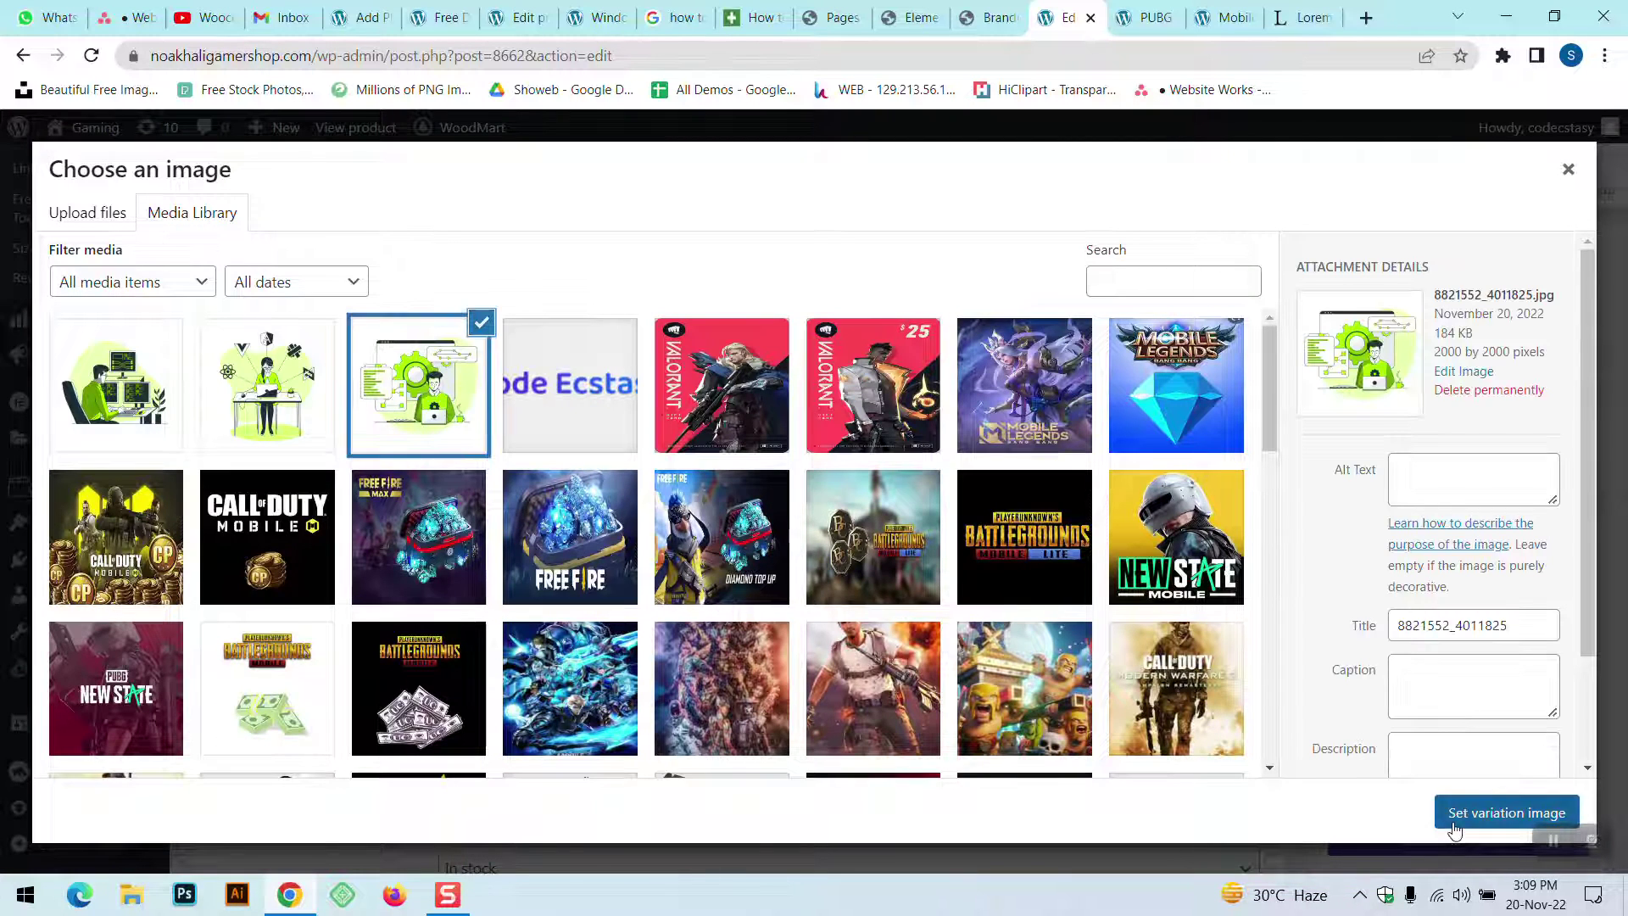
left_click(1507, 813)
scroll(480, 568, "down", 2)
left_click(501, 579)
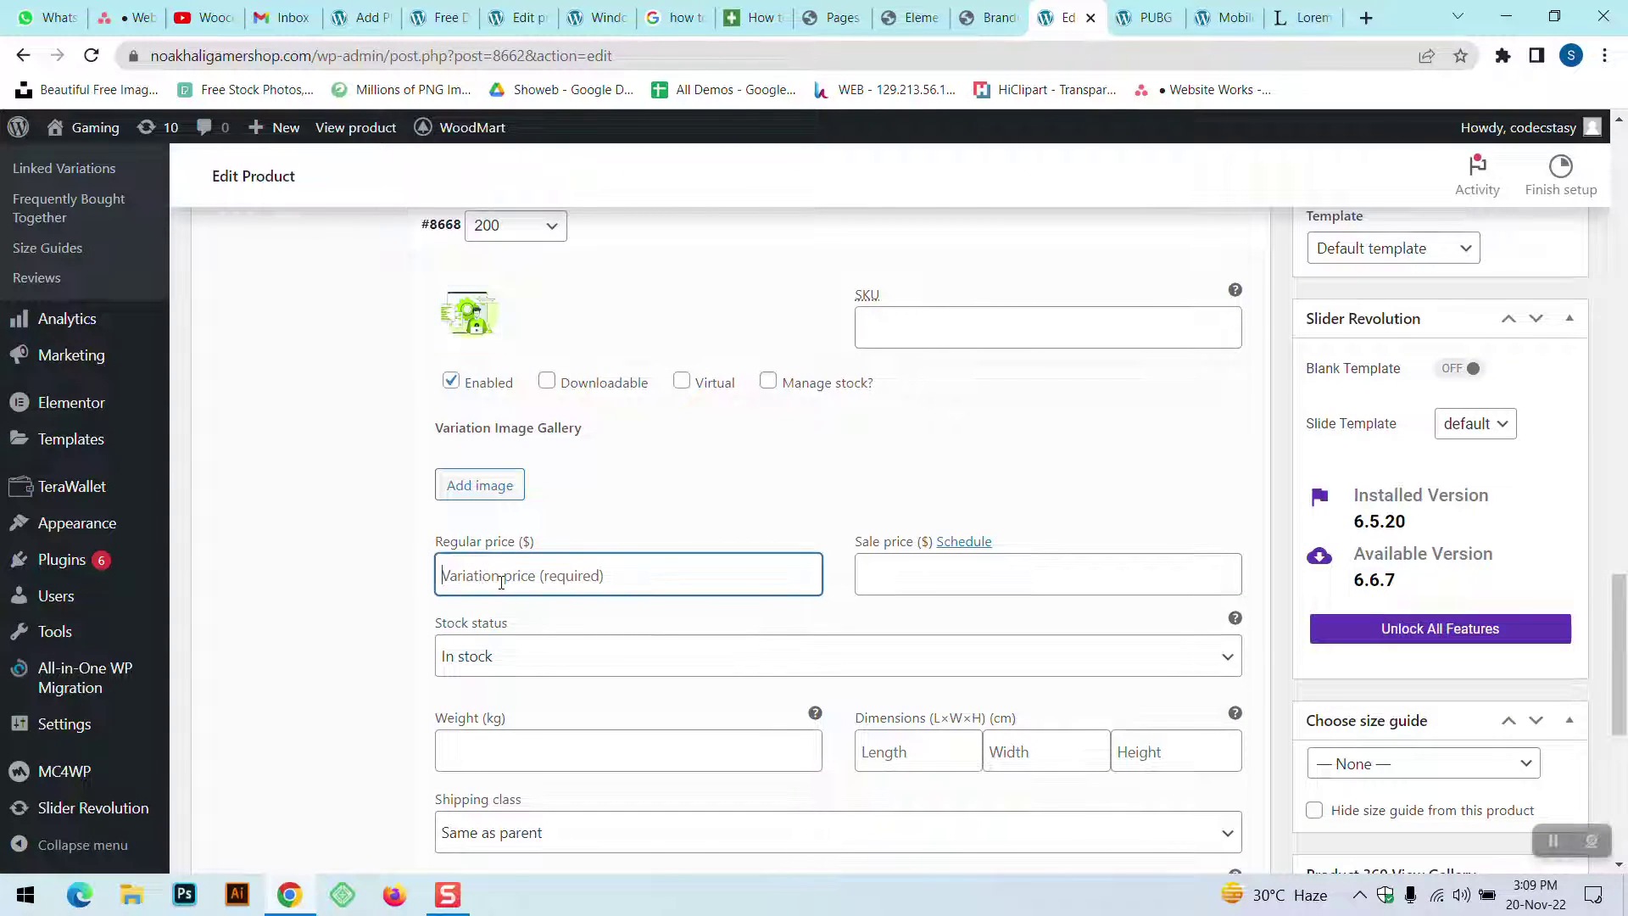
type("200")
- Give the 300 variation the illustration of a programmer seated at monitors as its image and a regular price of 300
scroll(501, 581, "down", 5)
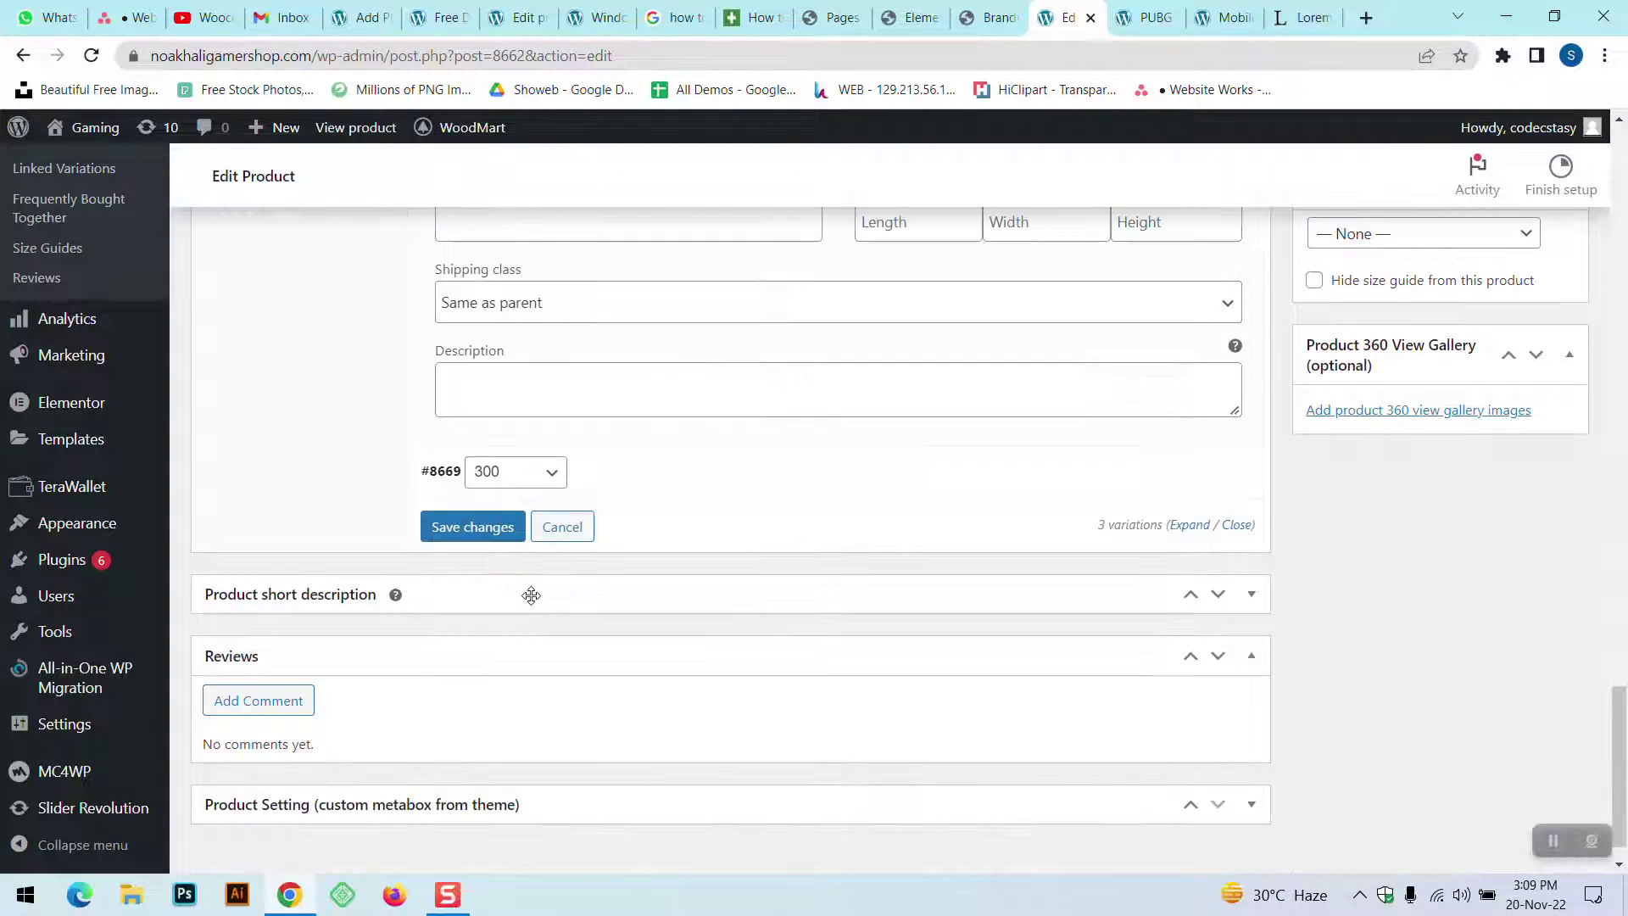
left_click(651, 487)
scroll(650, 487, "down", 3)
left_click(471, 350)
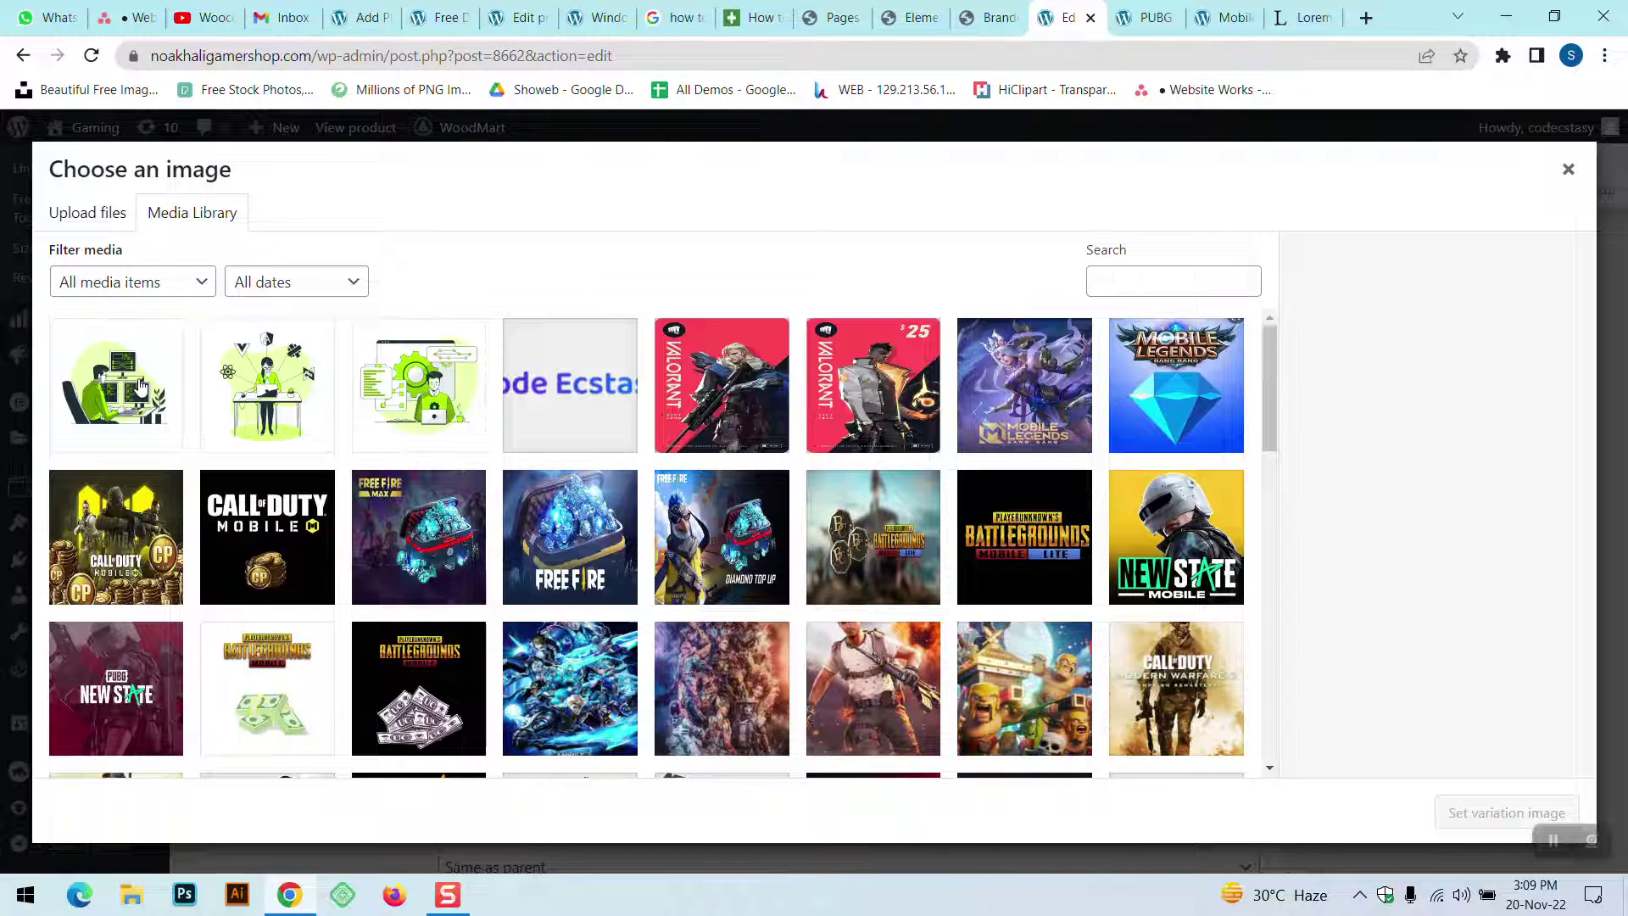
left_click(141, 387)
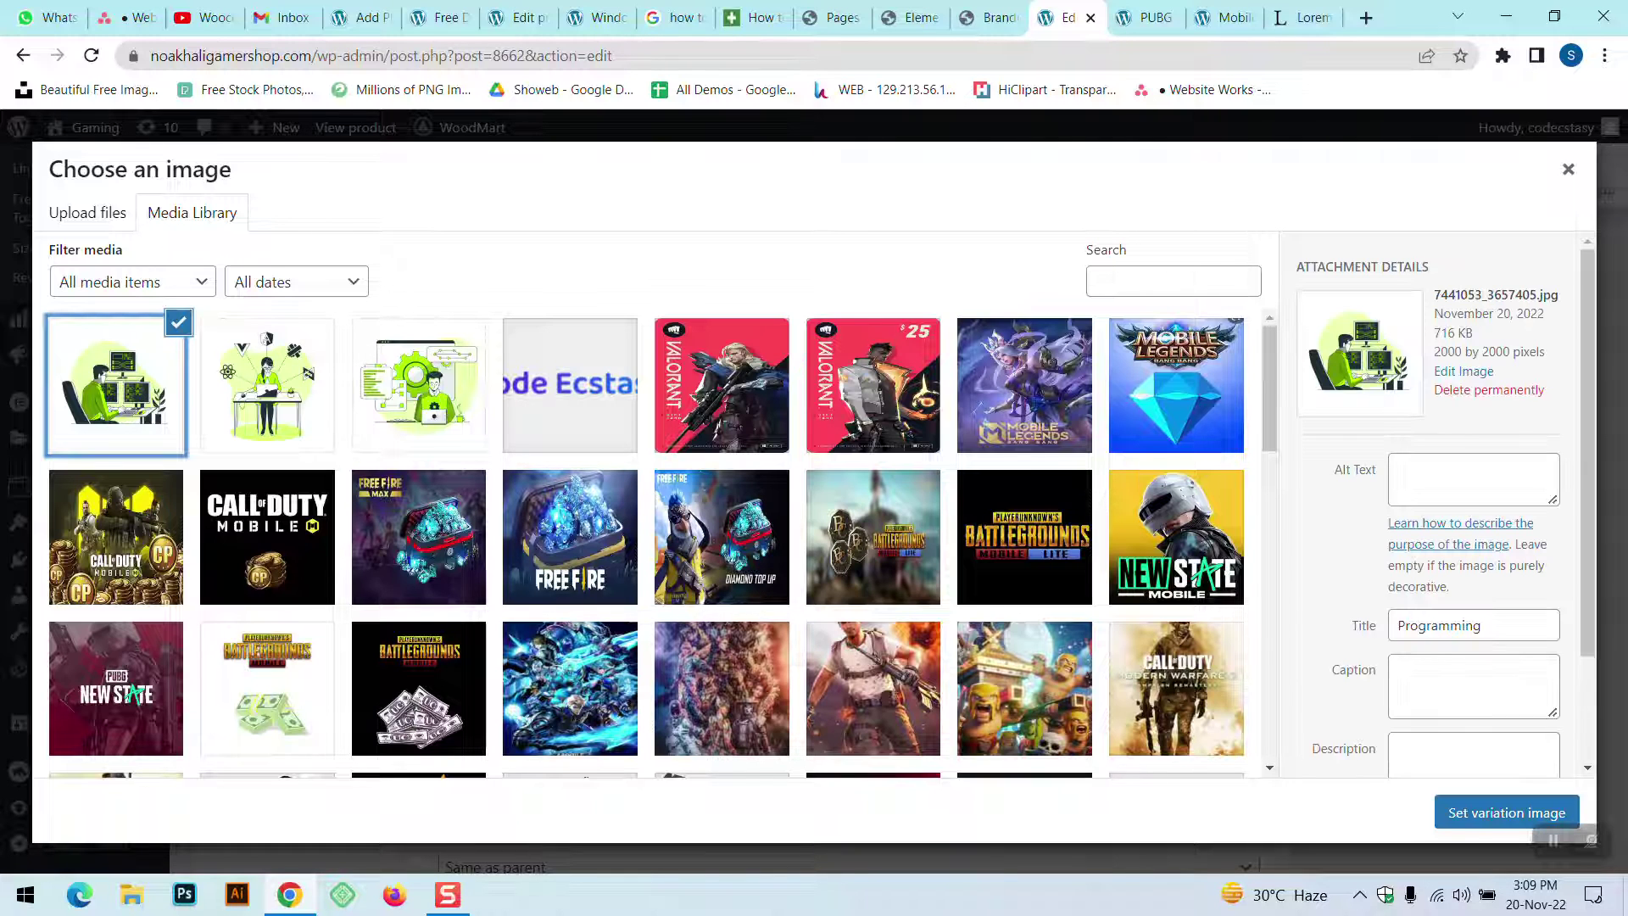
left_click(1467, 827)
left_click(531, 611)
type("300")
- Save the variation changes and update the PUBG Game product
scroll(567, 644, "down", 4)
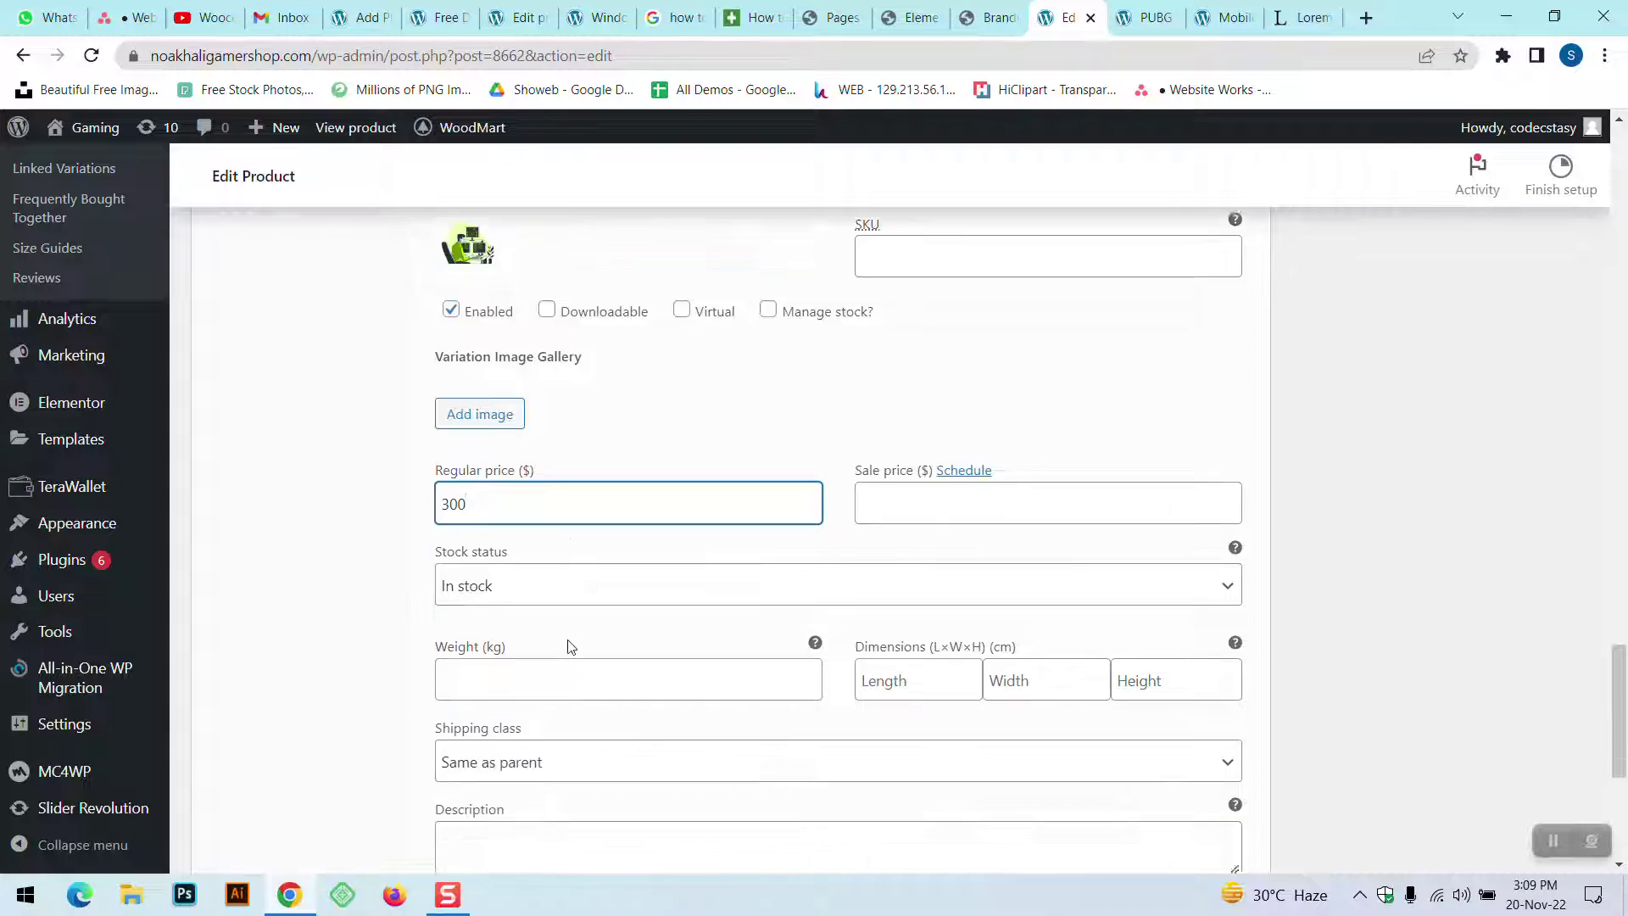
scroll(563, 647, "up", 4)
scroll(509, 651, "down", 5)
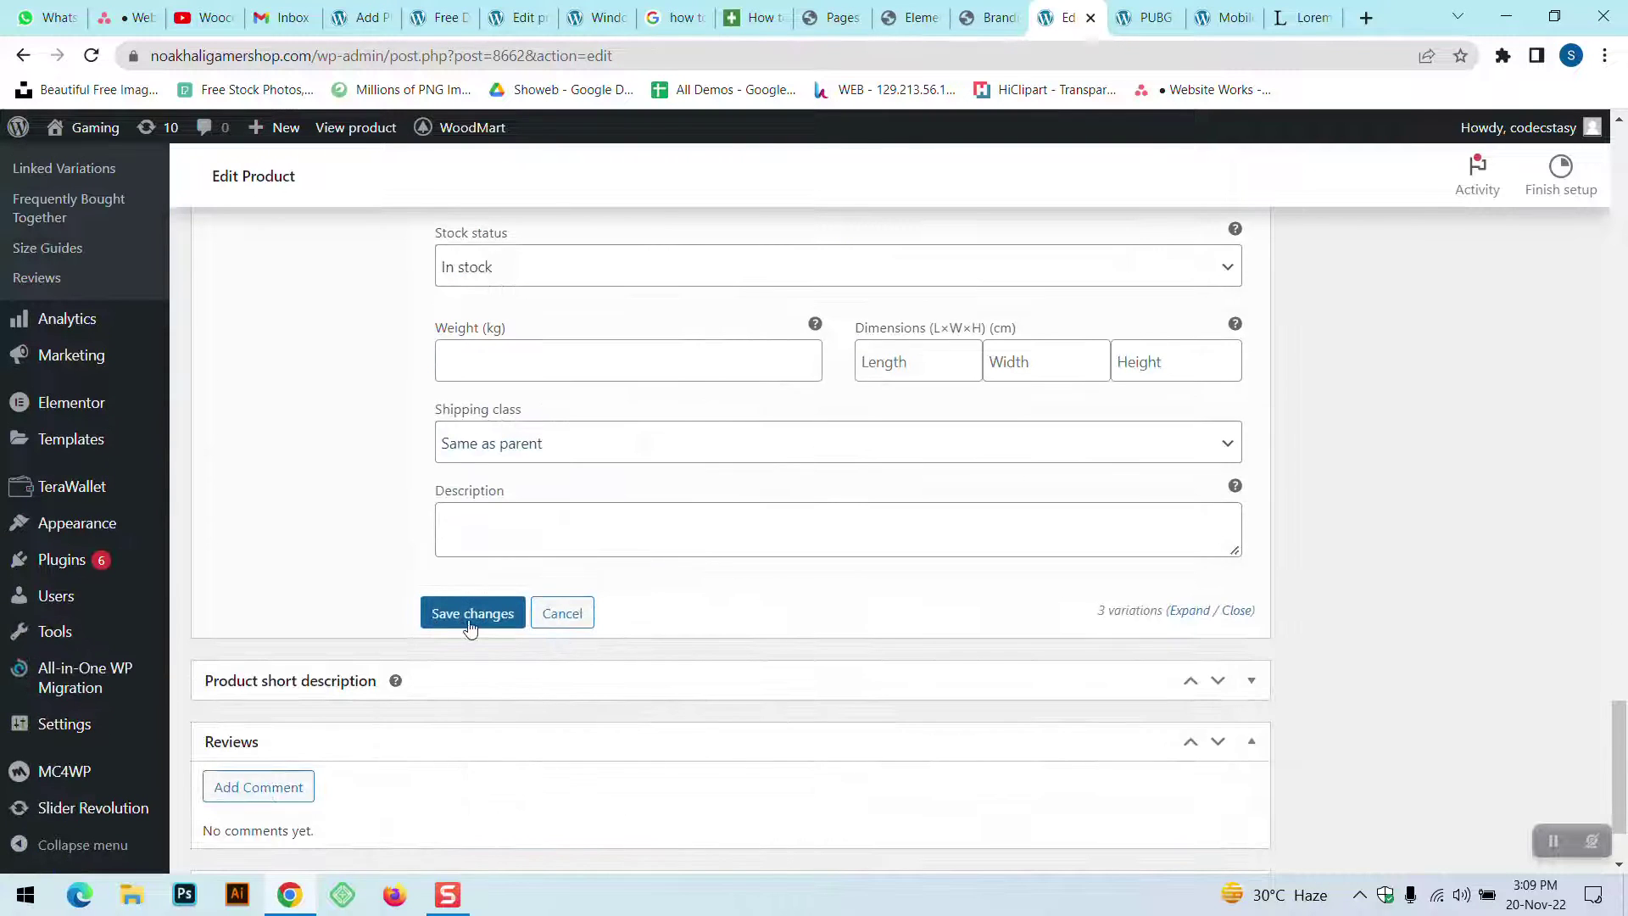
left_click(475, 613)
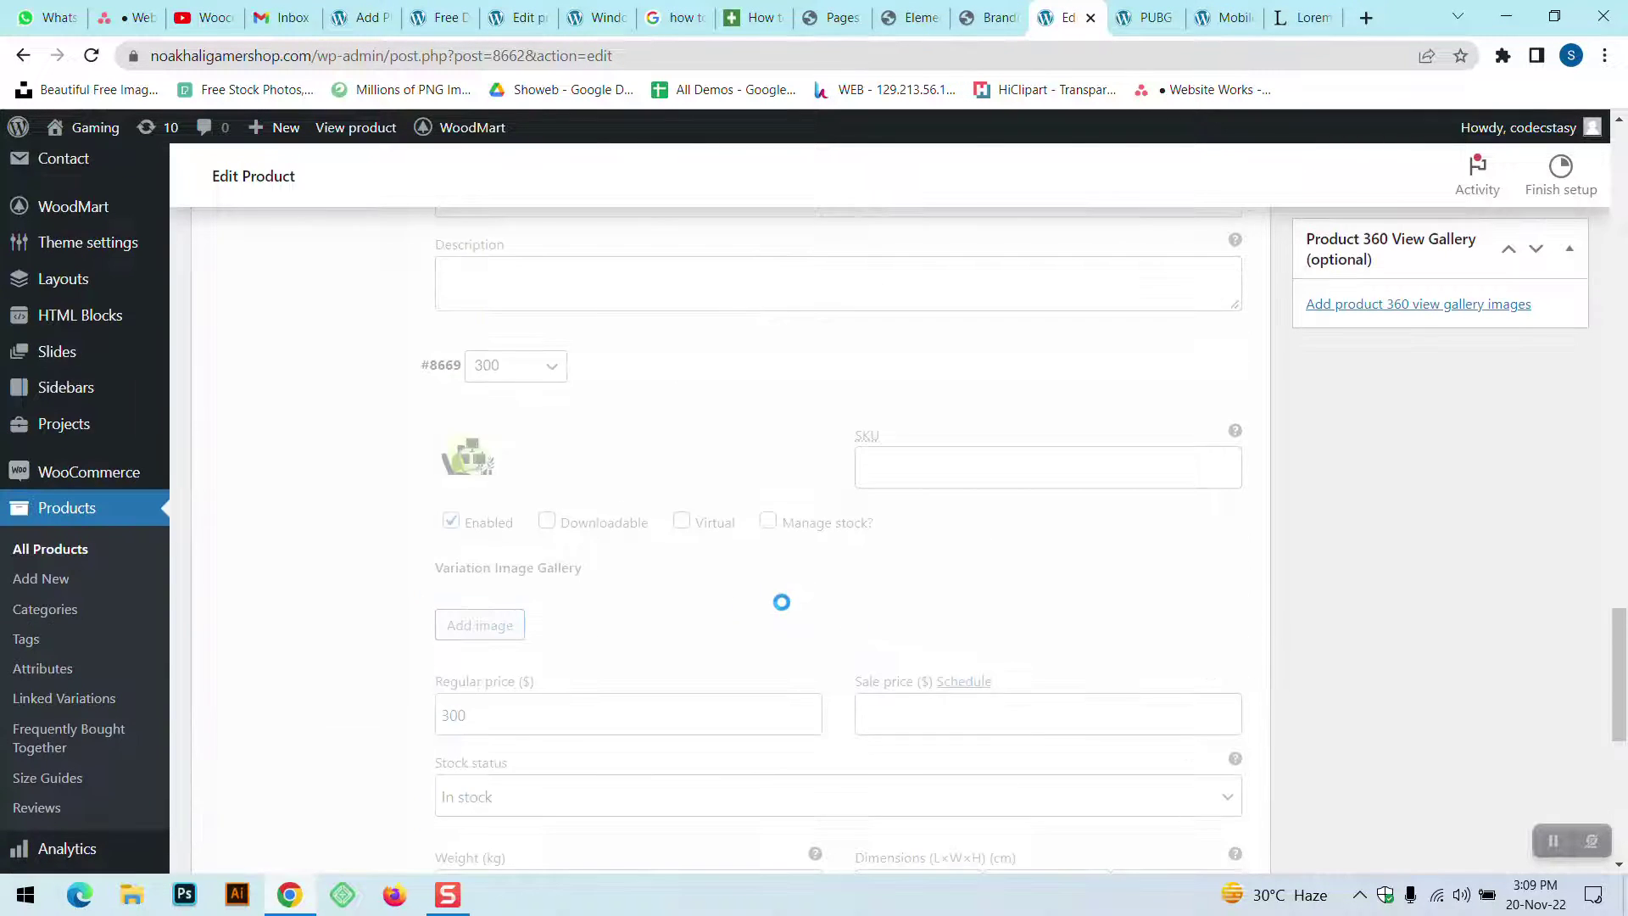
scroll(764, 543, "down", 3)
scroll(882, 576, "down", 3)
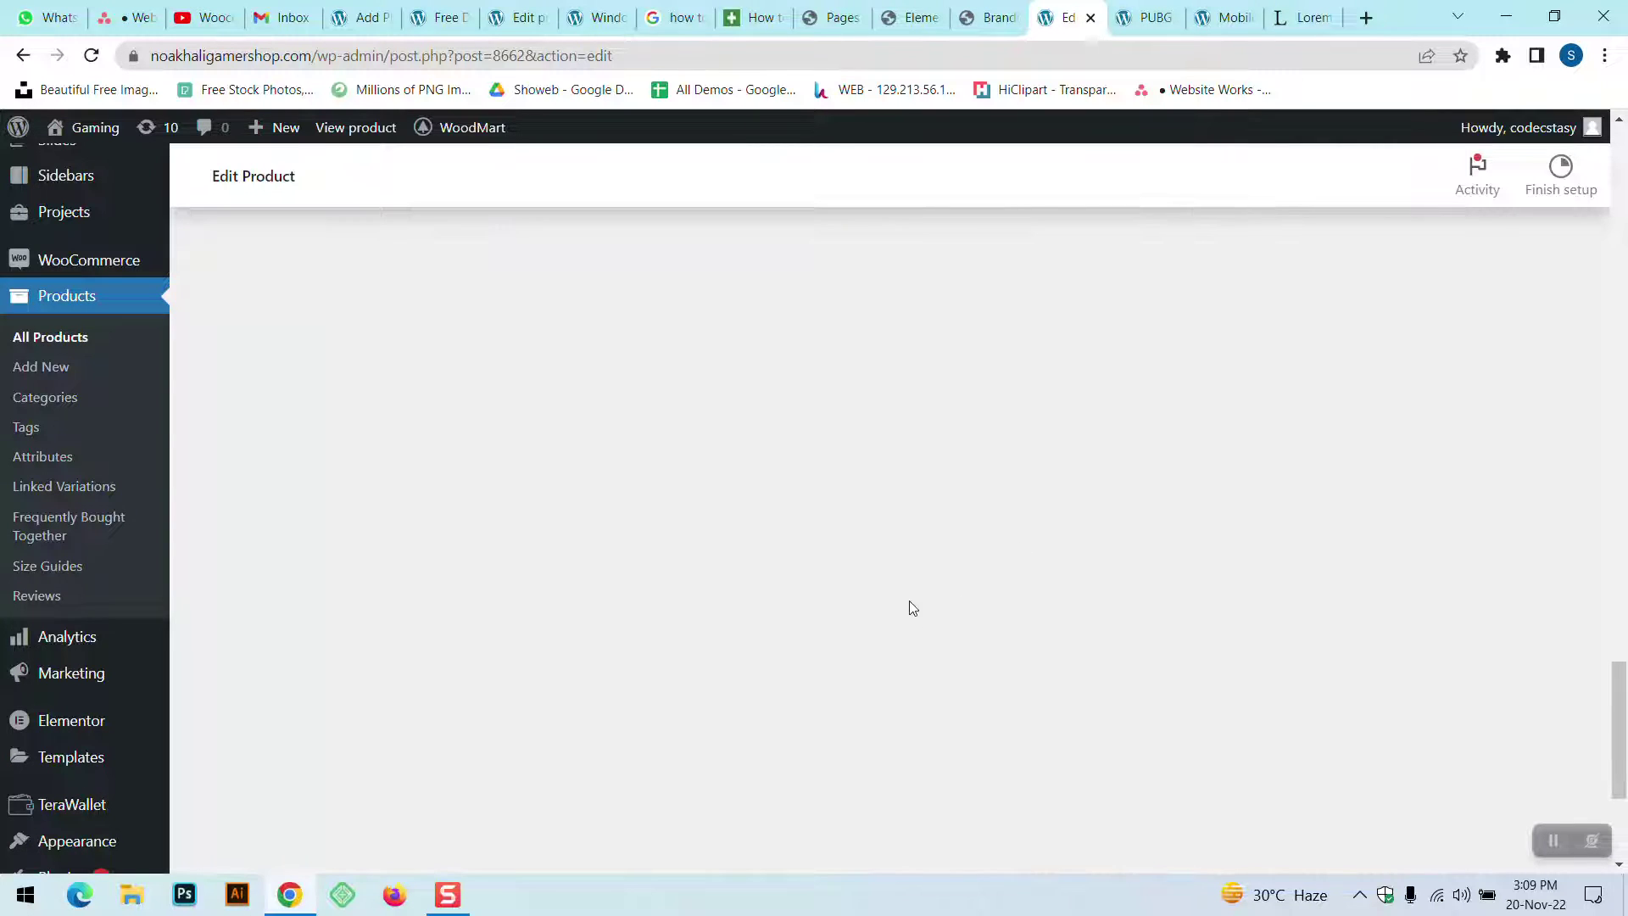
scroll(814, 594, "up", 10)
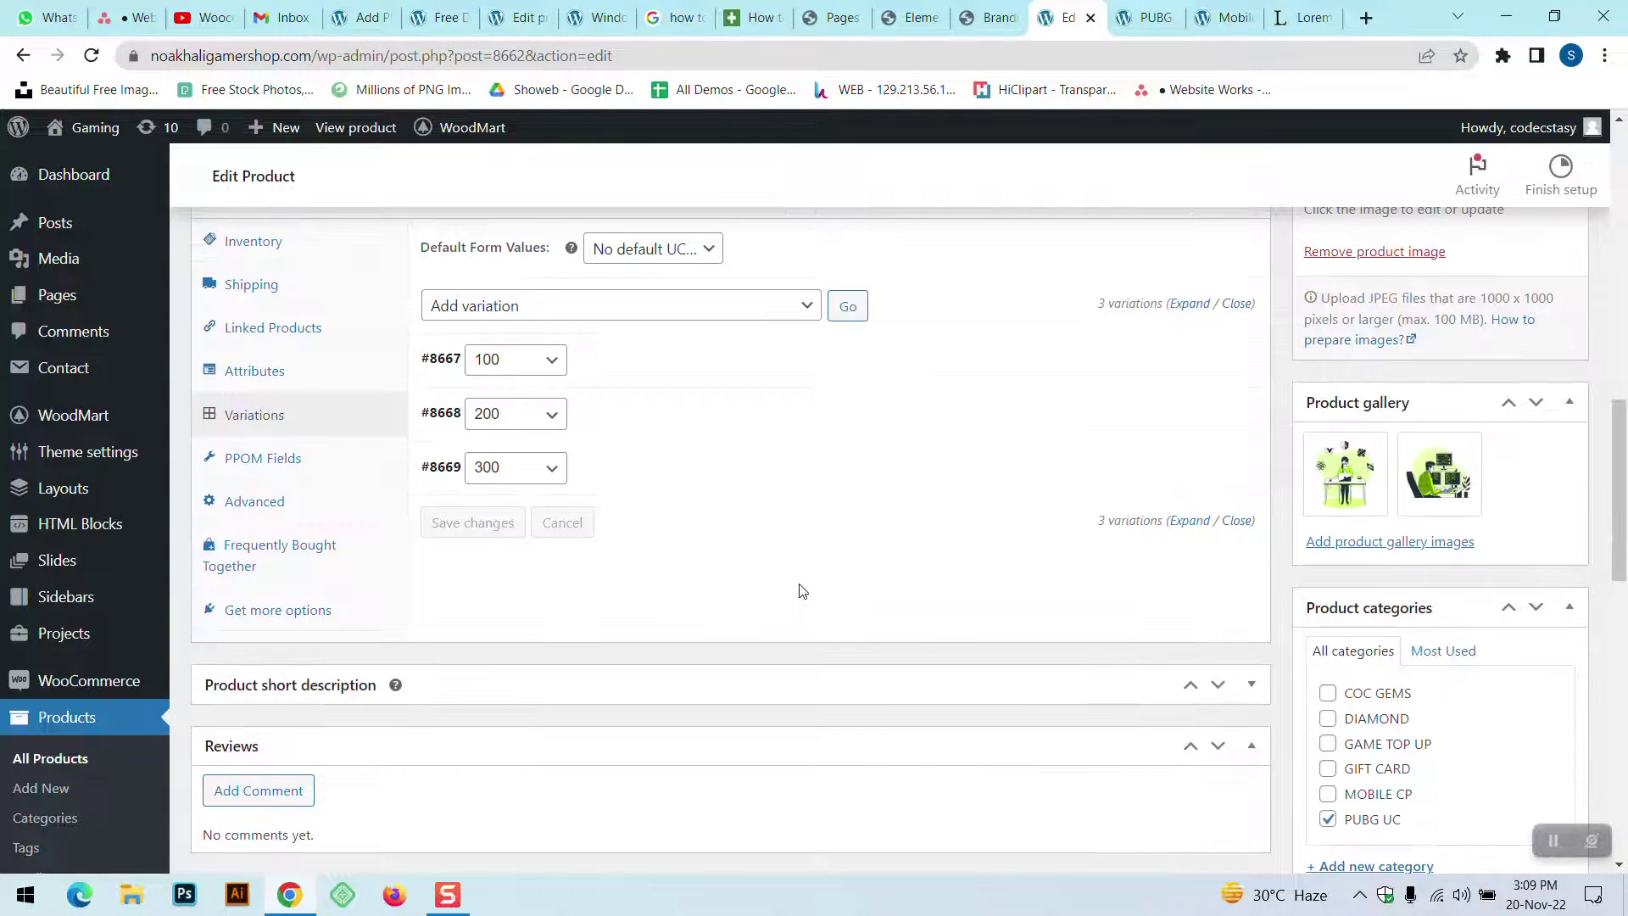
scroll(1579, 457, "up", 5)
left_click(1539, 438)
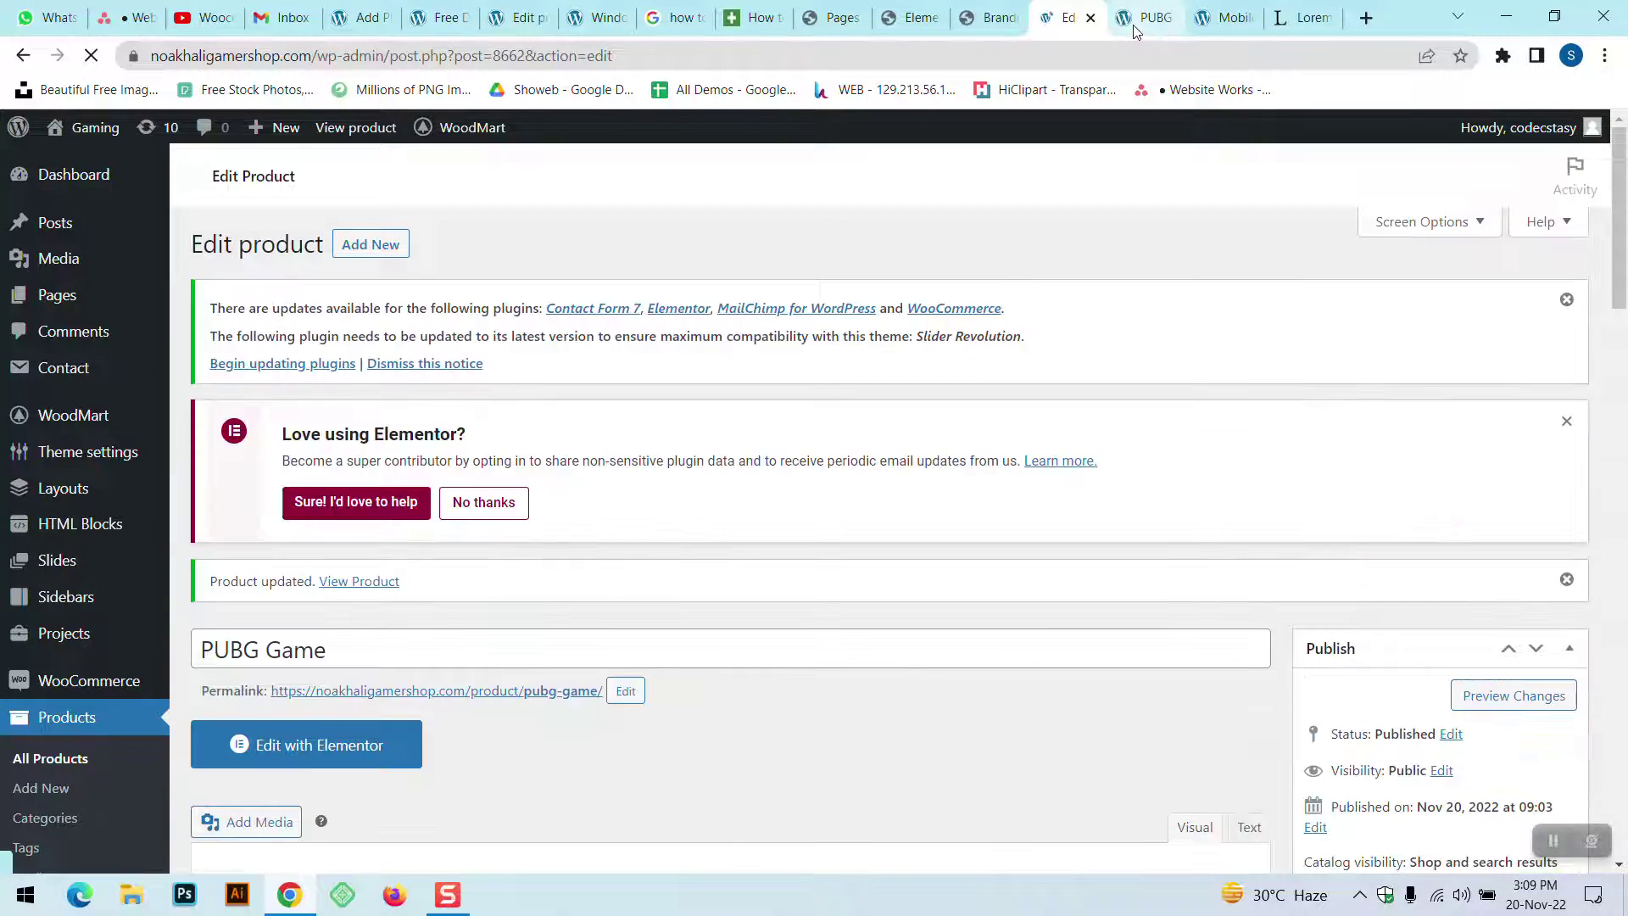
- Reload the PUBG Game store page and compare its price and option selector with the Mobile Legends Diamonds page
left_click(1145, 17)
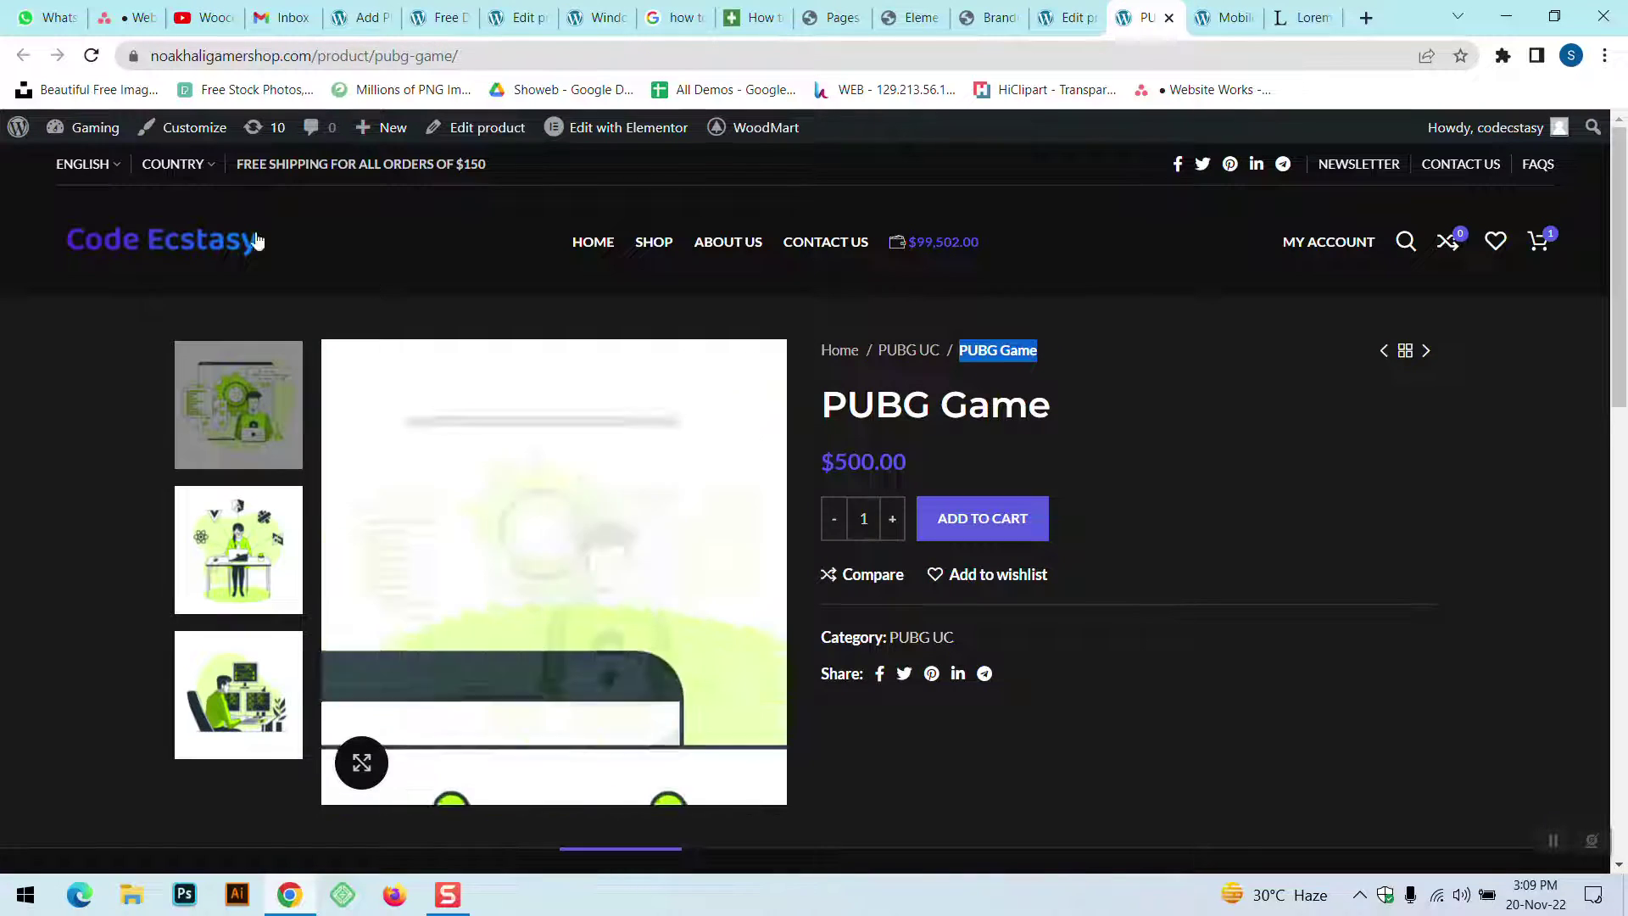
left_click(91, 55)
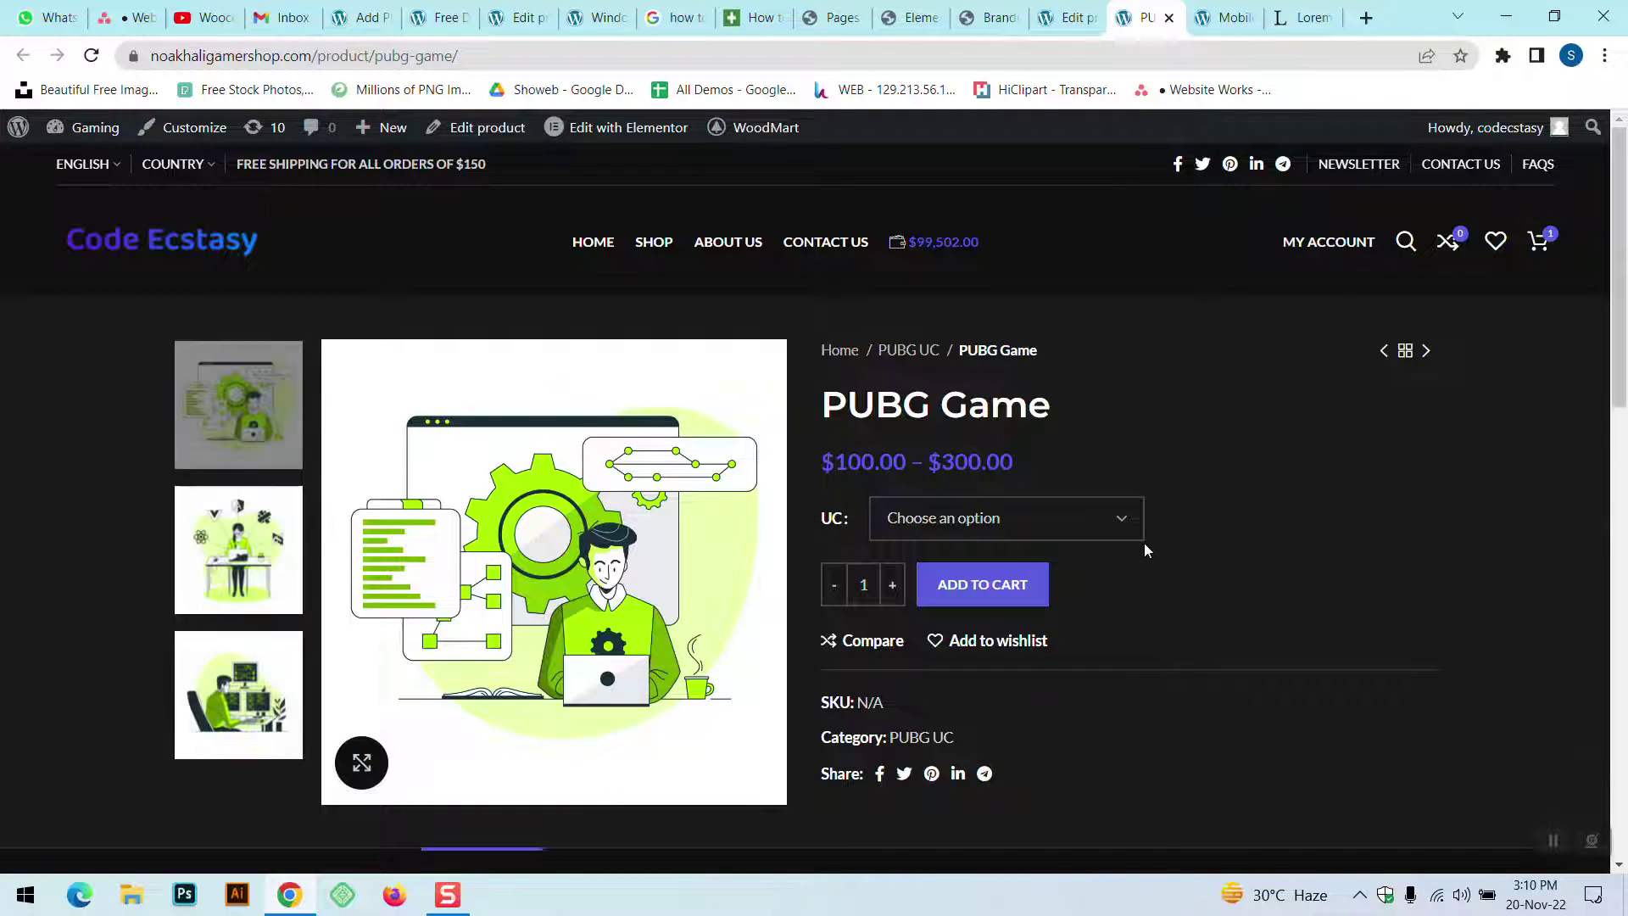
left_click(1212, 12)
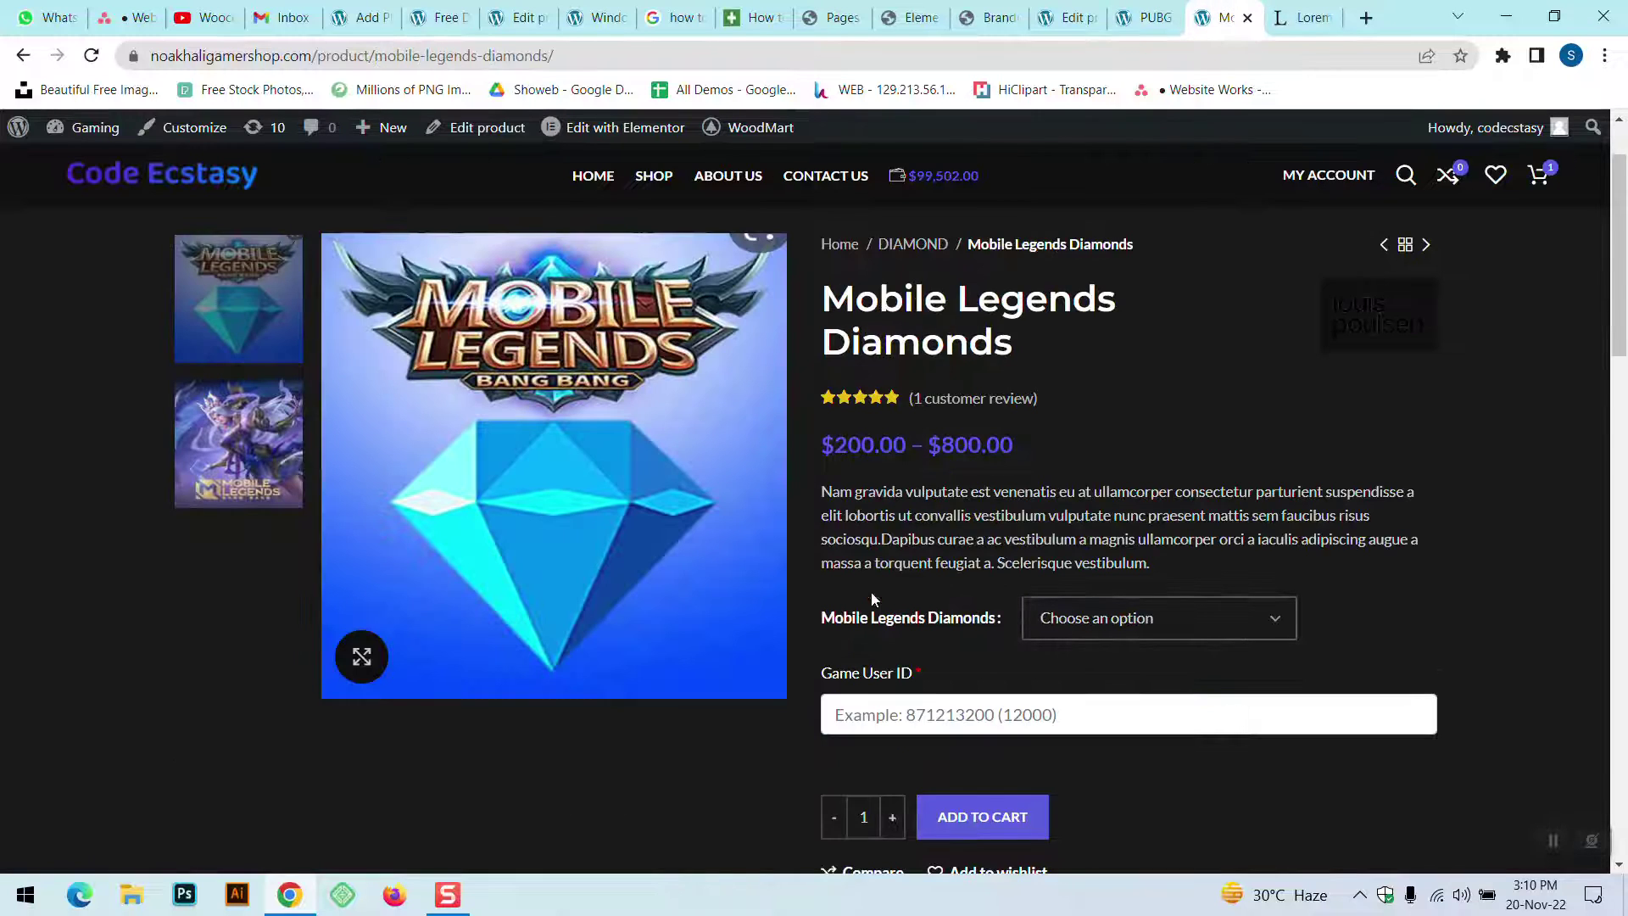
left_click(1149, 17)
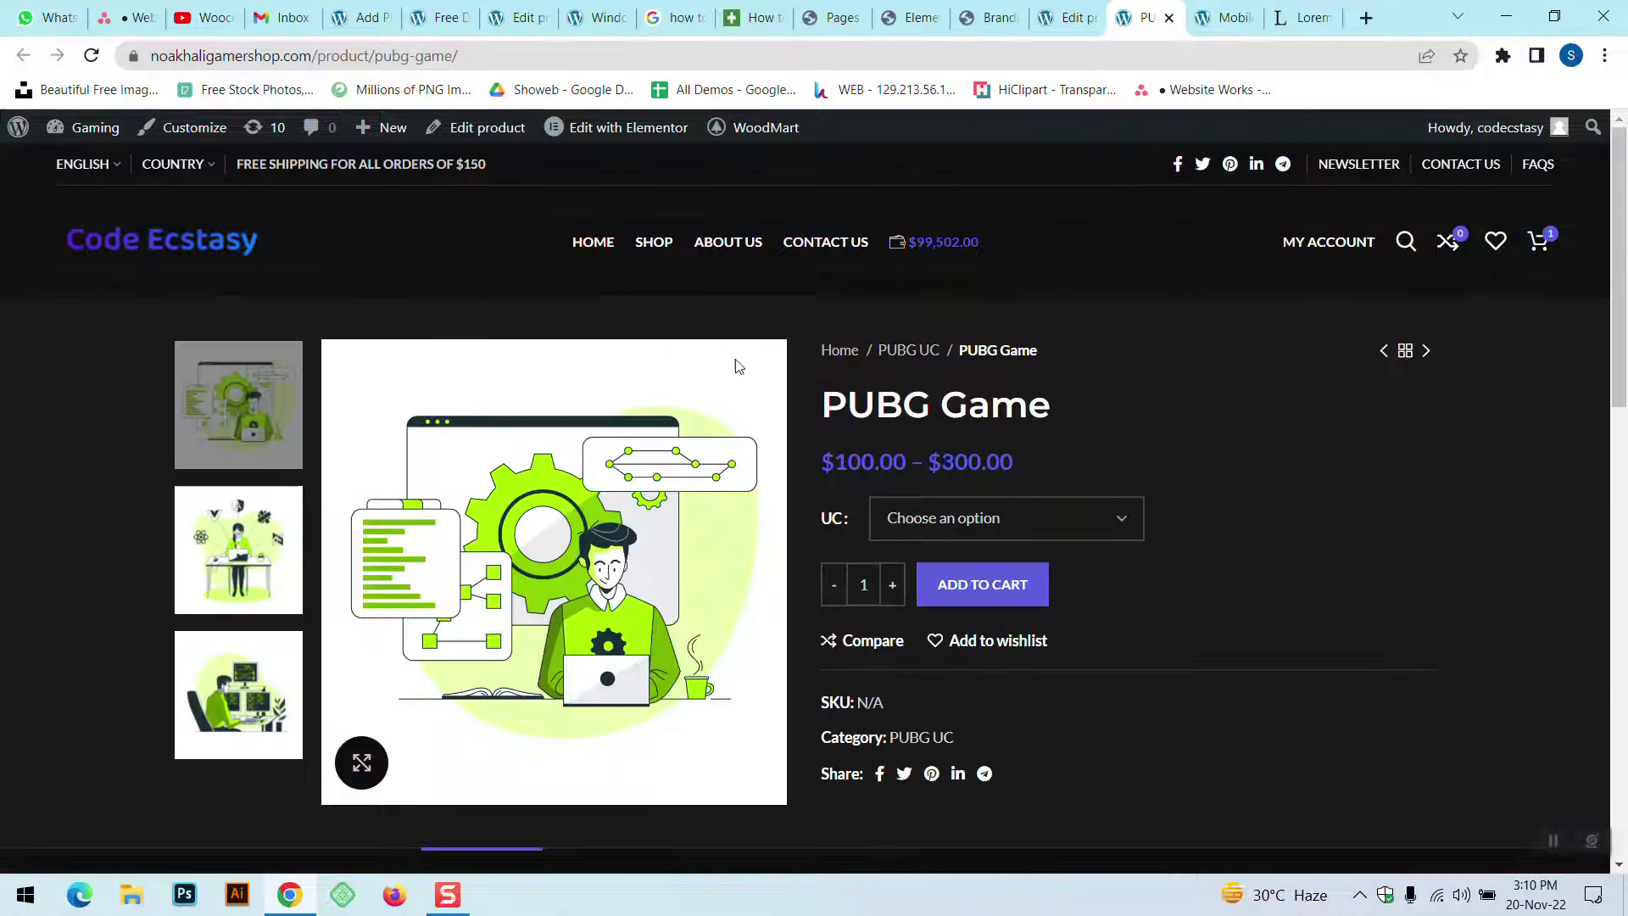
- Examine the UC label and the list of options offered on the PUBG Game store page
left_click_drag(853, 521, 825, 524)
left_click(1133, 580)
left_click(1003, 532)
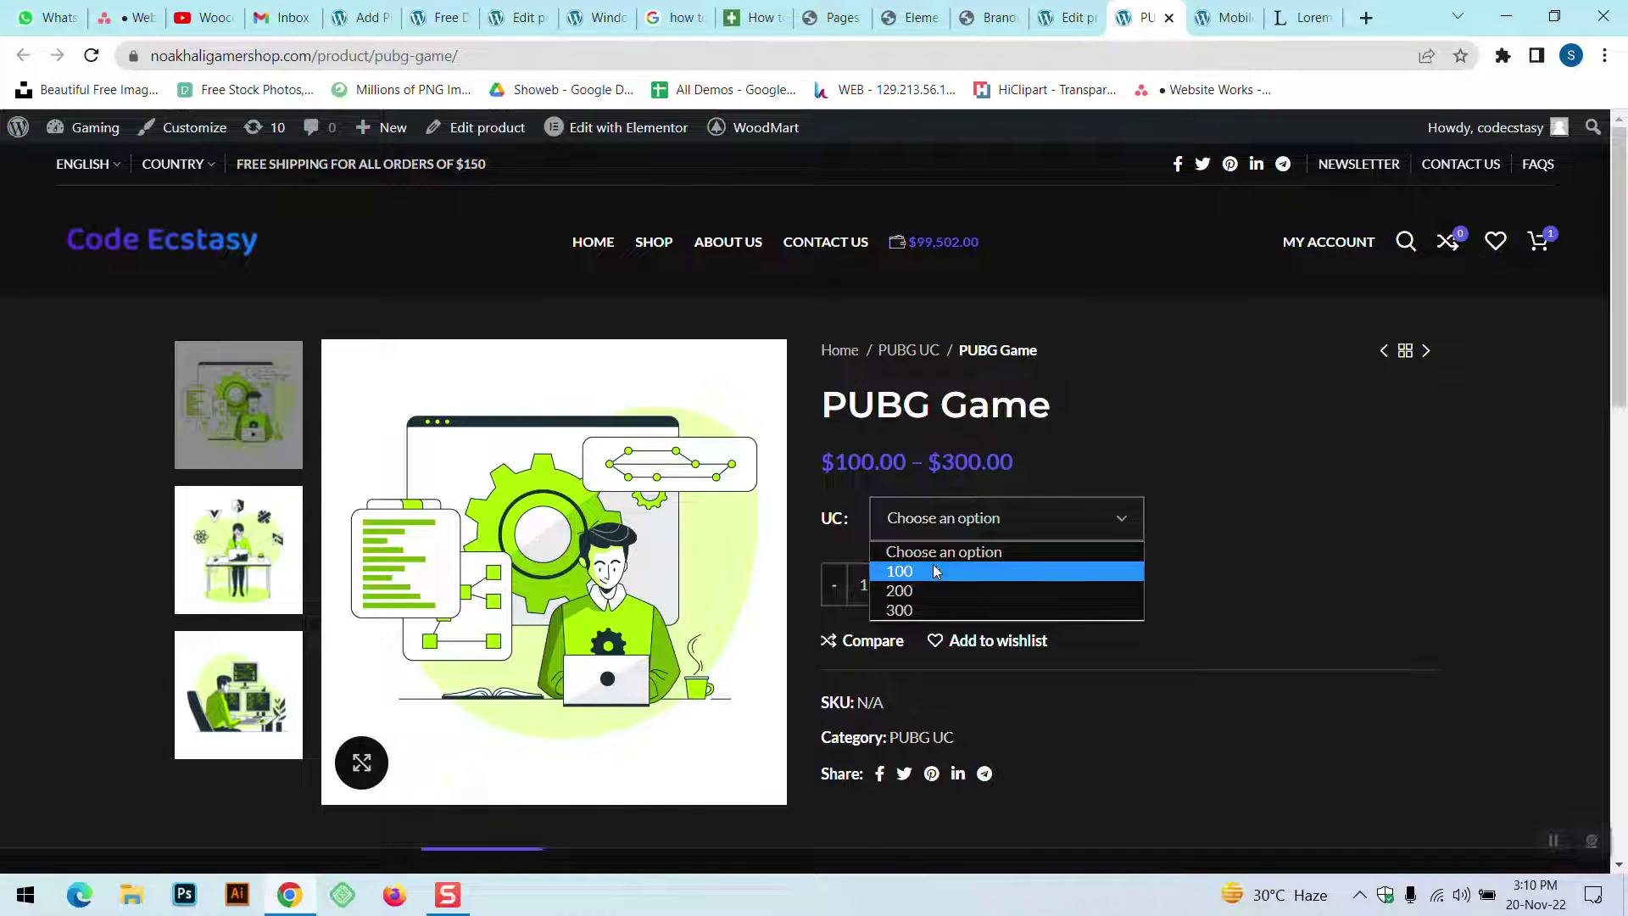
left_click(866, 578)
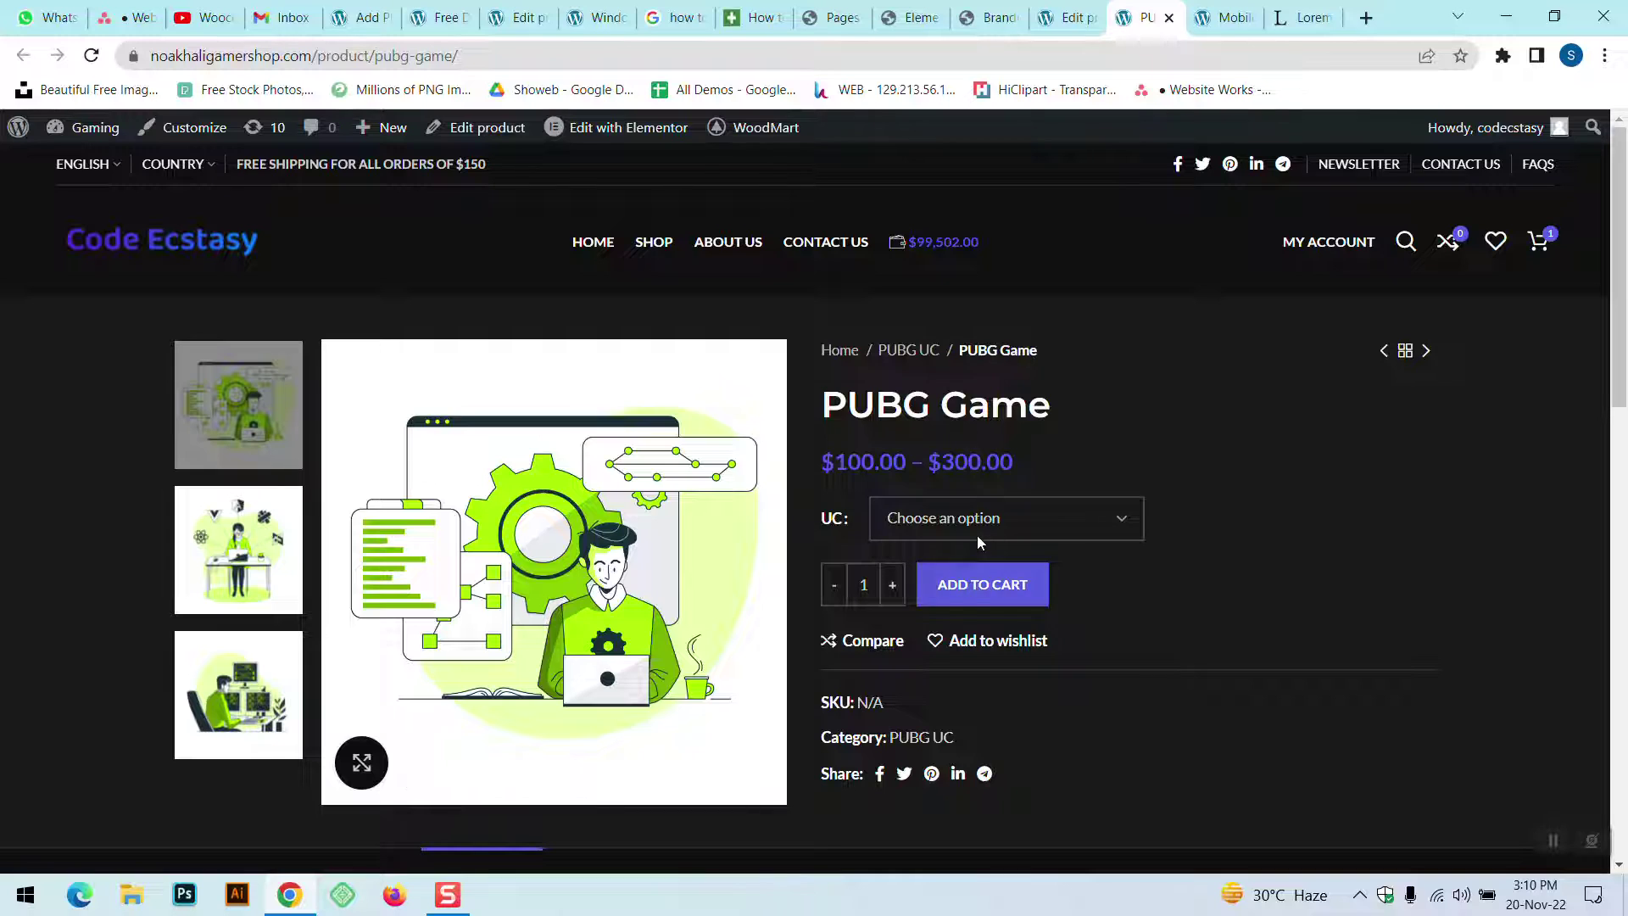
left_click(952, 593)
left_click(988, 193)
- Select the UC options 100, 200 and 300 on the store page to check each variation's price and image
left_click(965, 527)
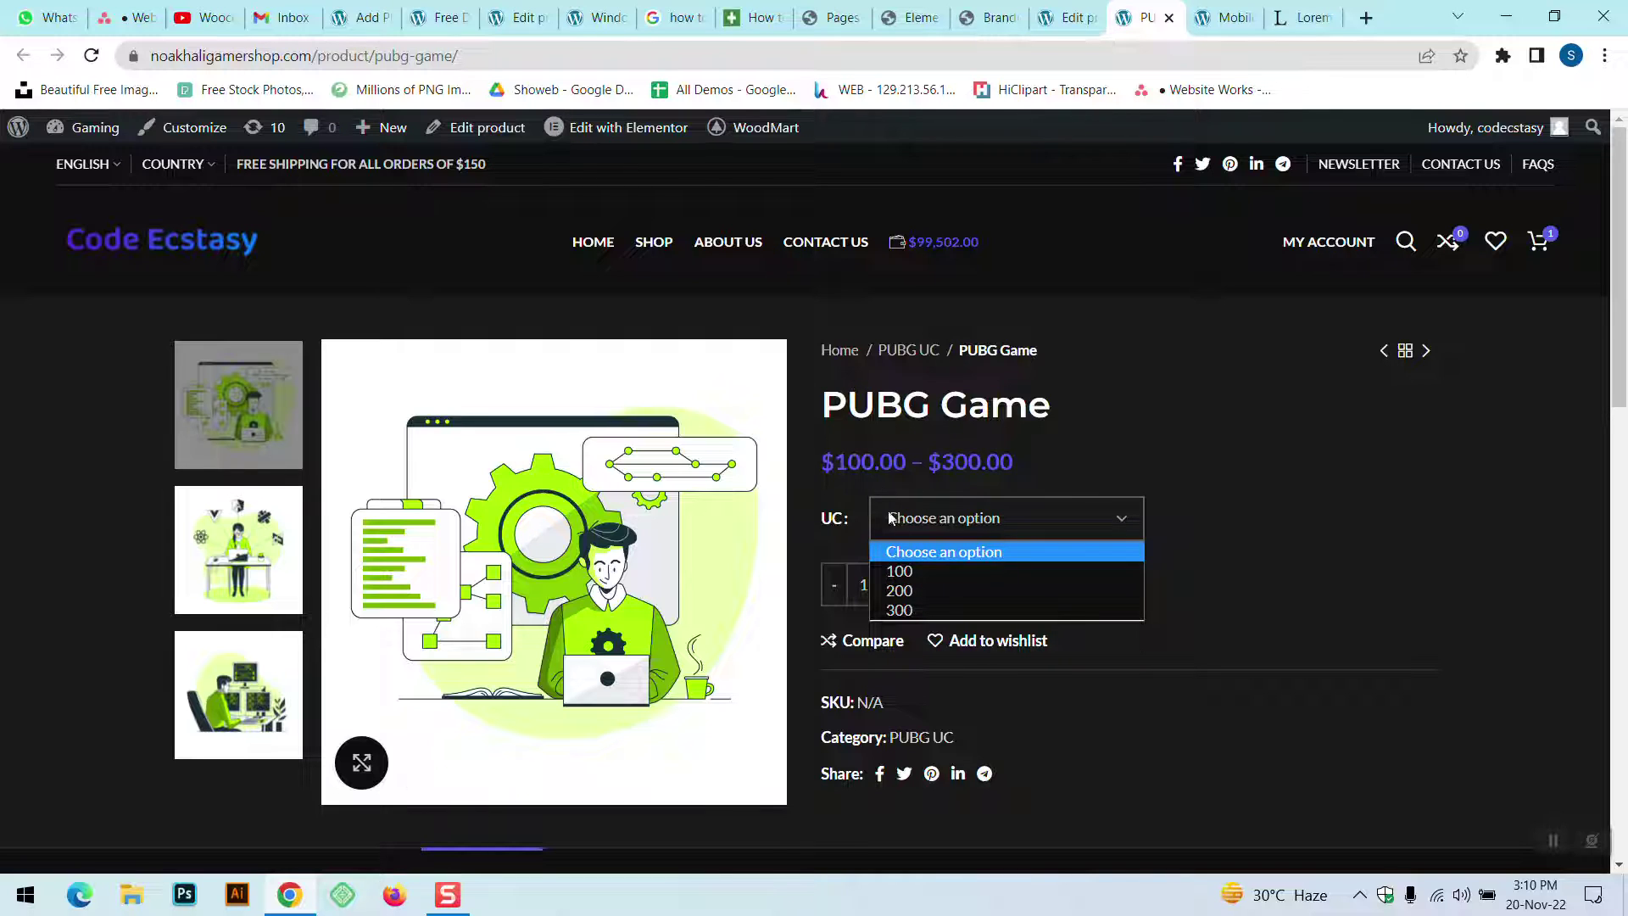
left_click(910, 571)
left_click(924, 521)
left_click(919, 587)
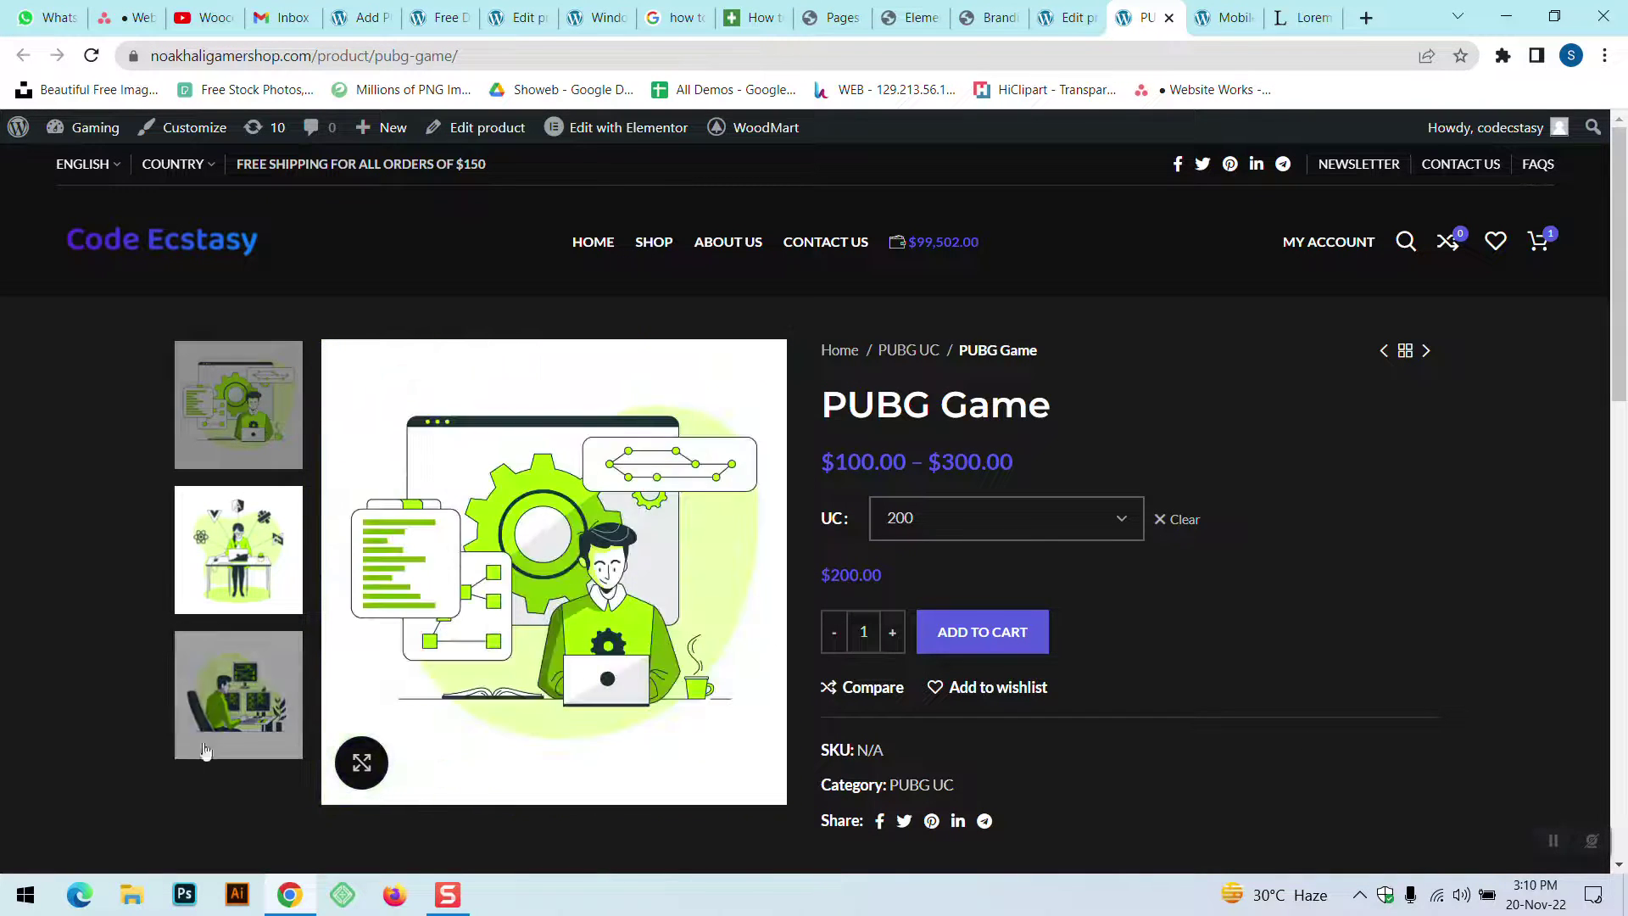
left_click(1024, 514)
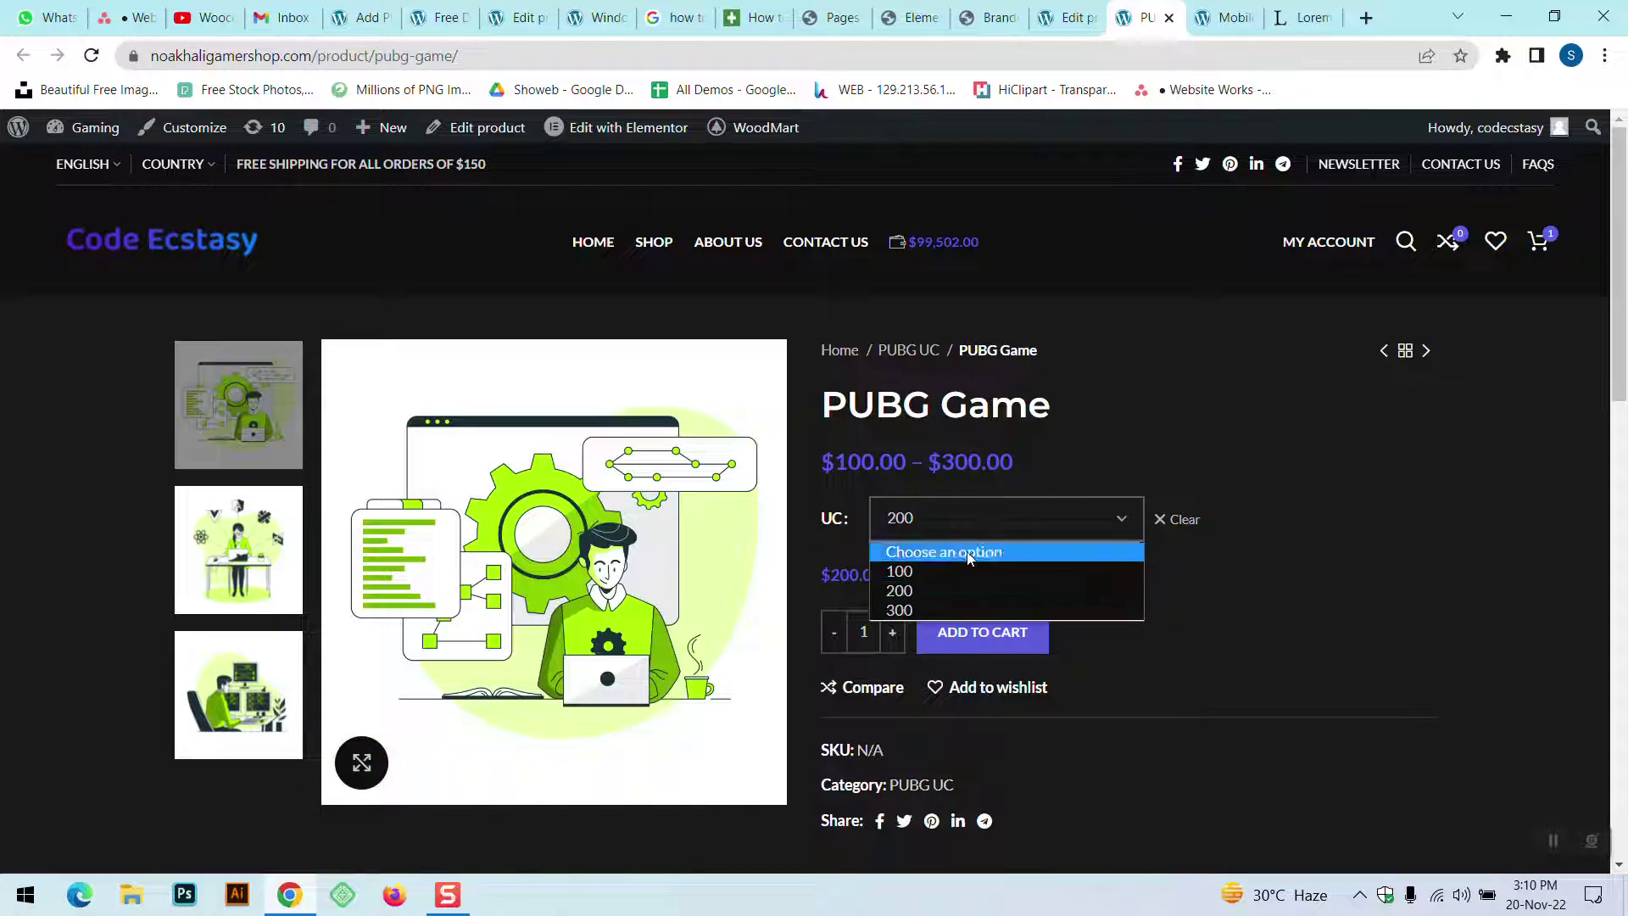
left_click(956, 575)
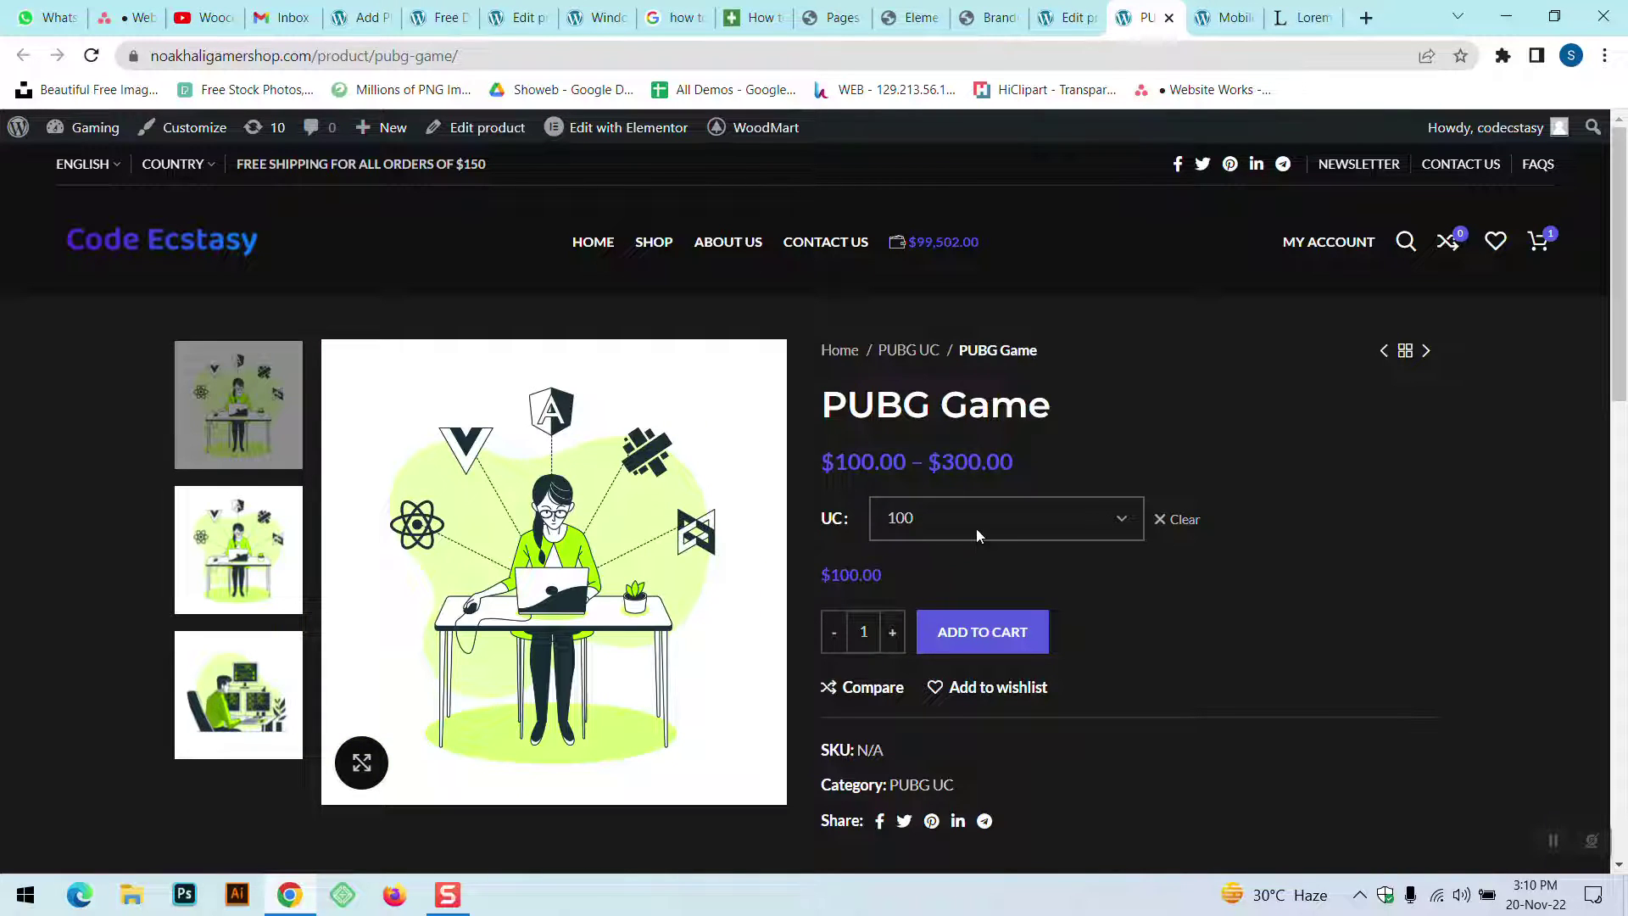
left_click(977, 534)
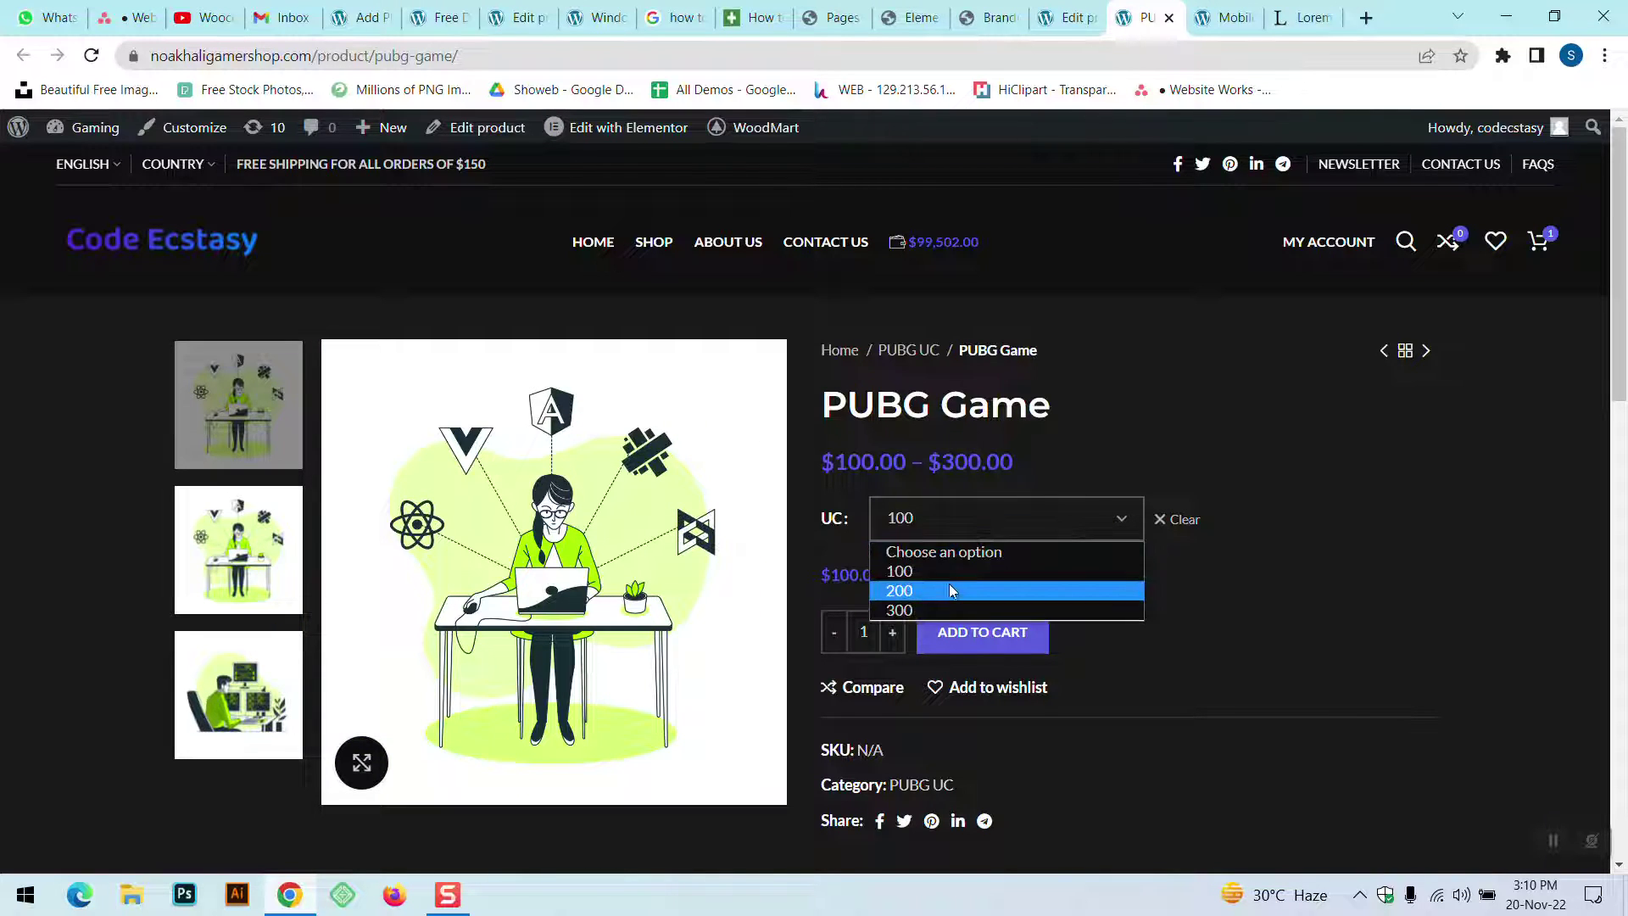
left_click(951, 589)
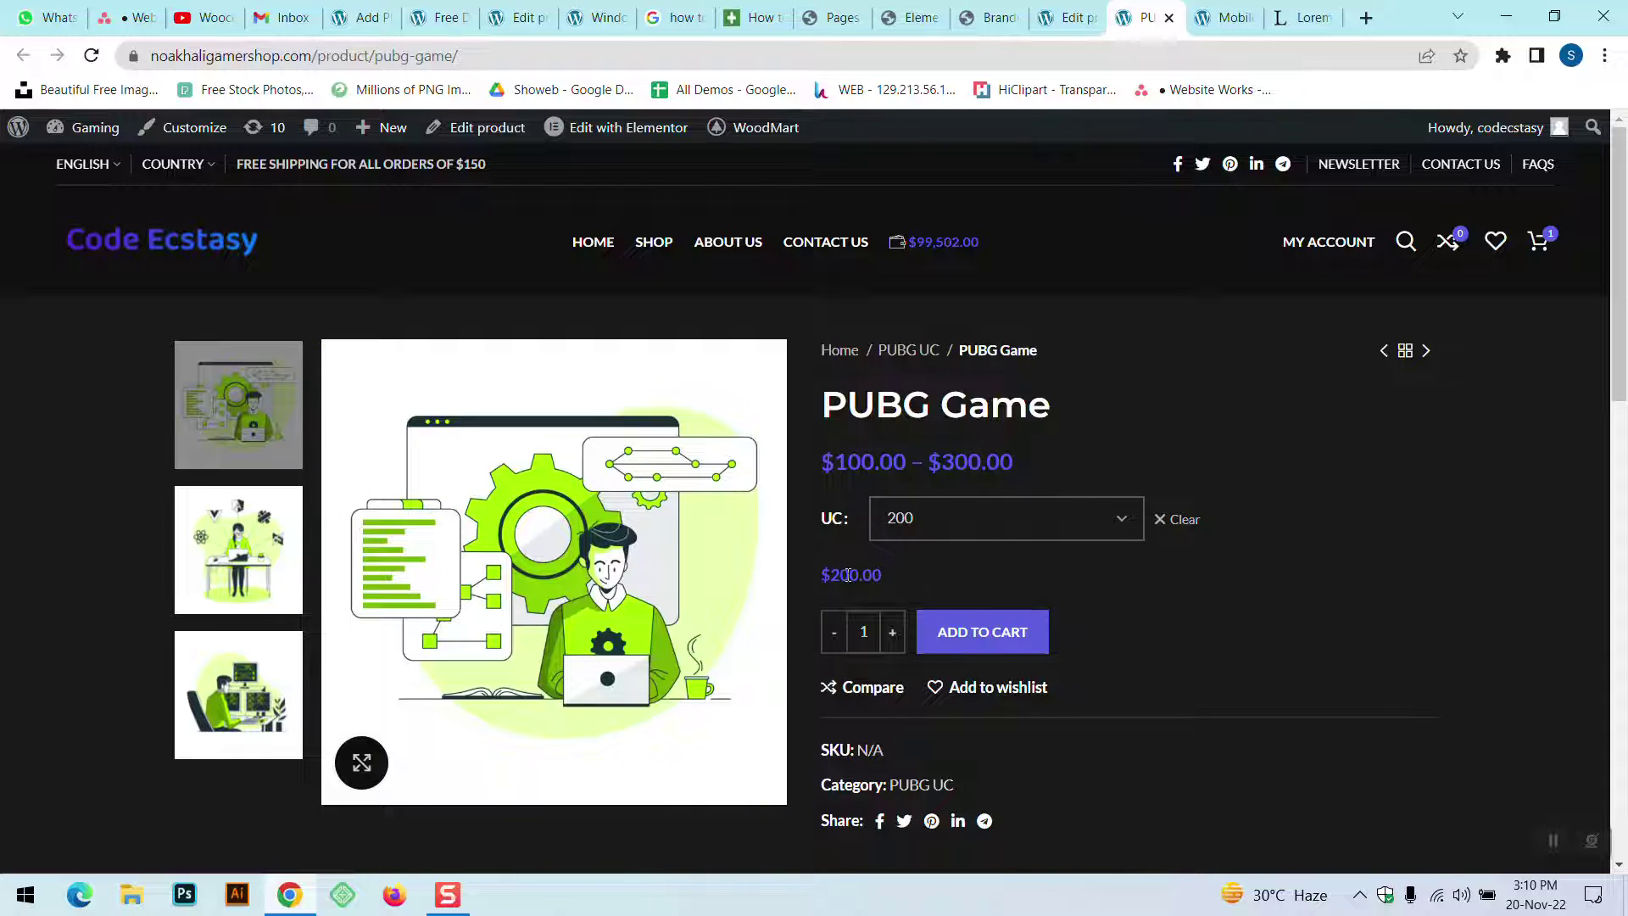
left_click(926, 536)
left_click(887, 612)
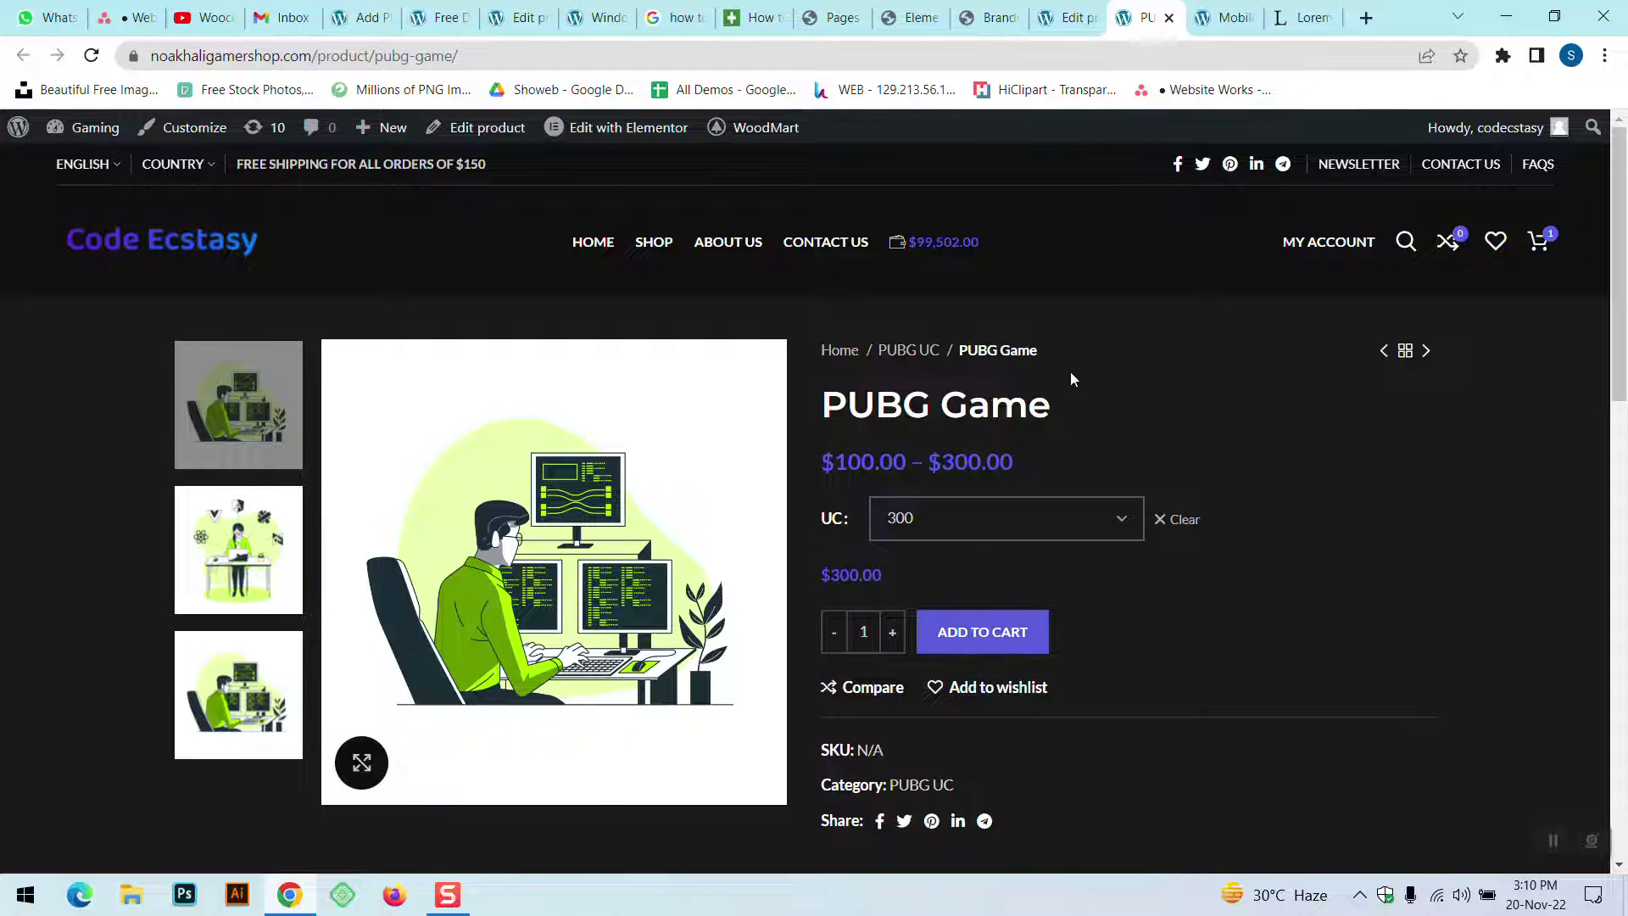
- Check the short description on the Mobile Legends Diamonds page and expand the short description editor of the PUBG Game product
left_click(1221, 17)
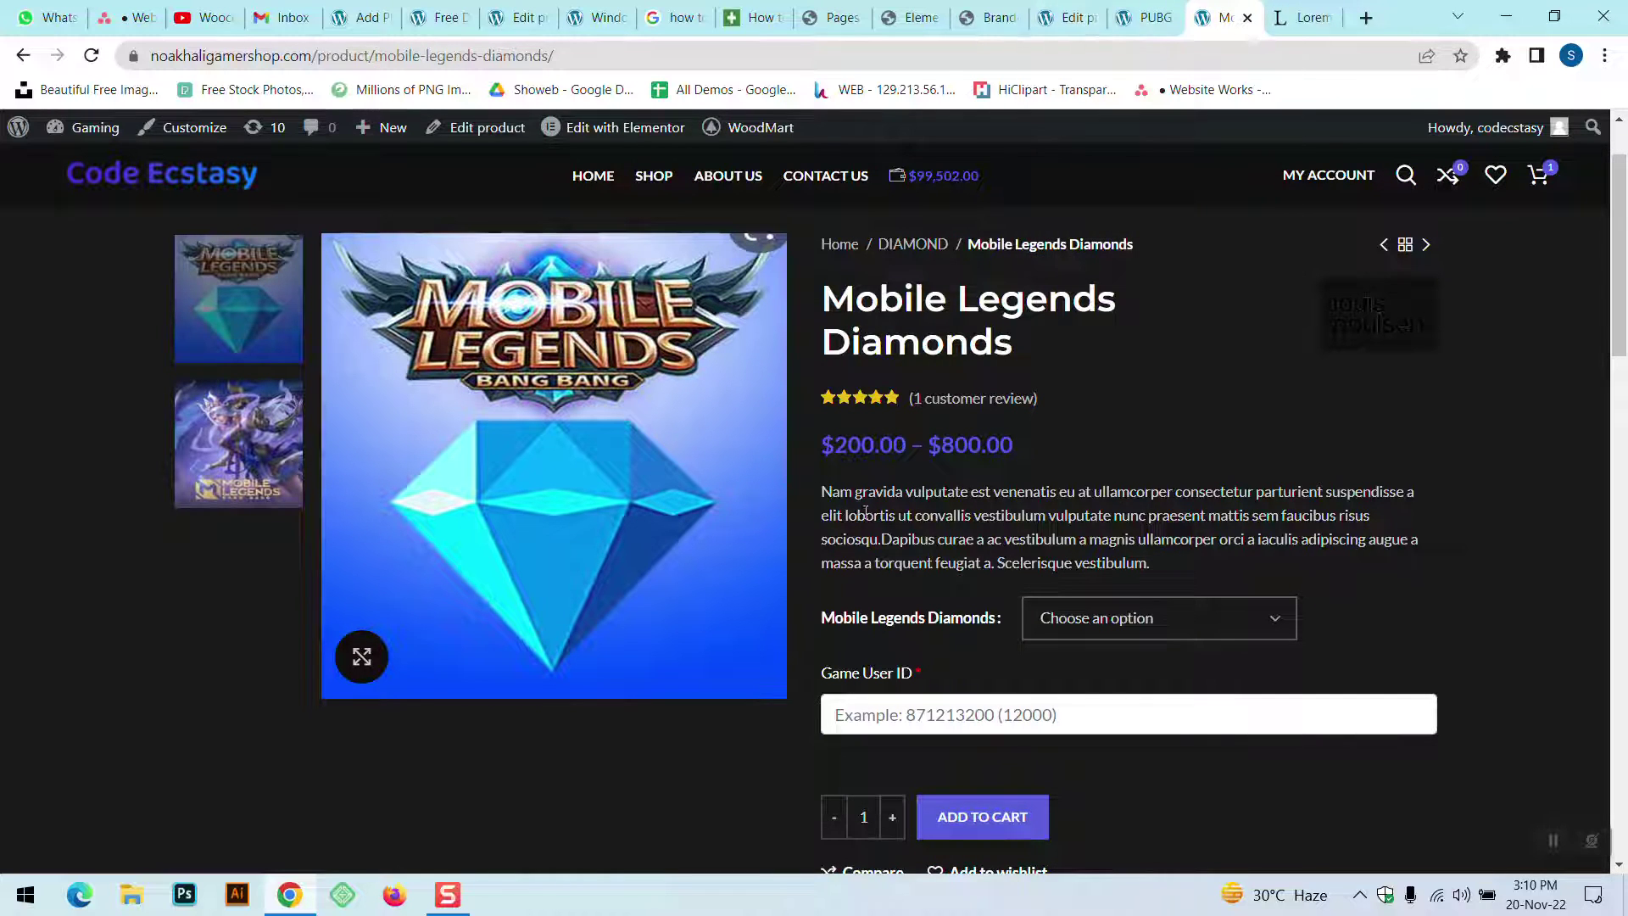
left_click(1071, 8)
scroll(464, 696, "down", 15)
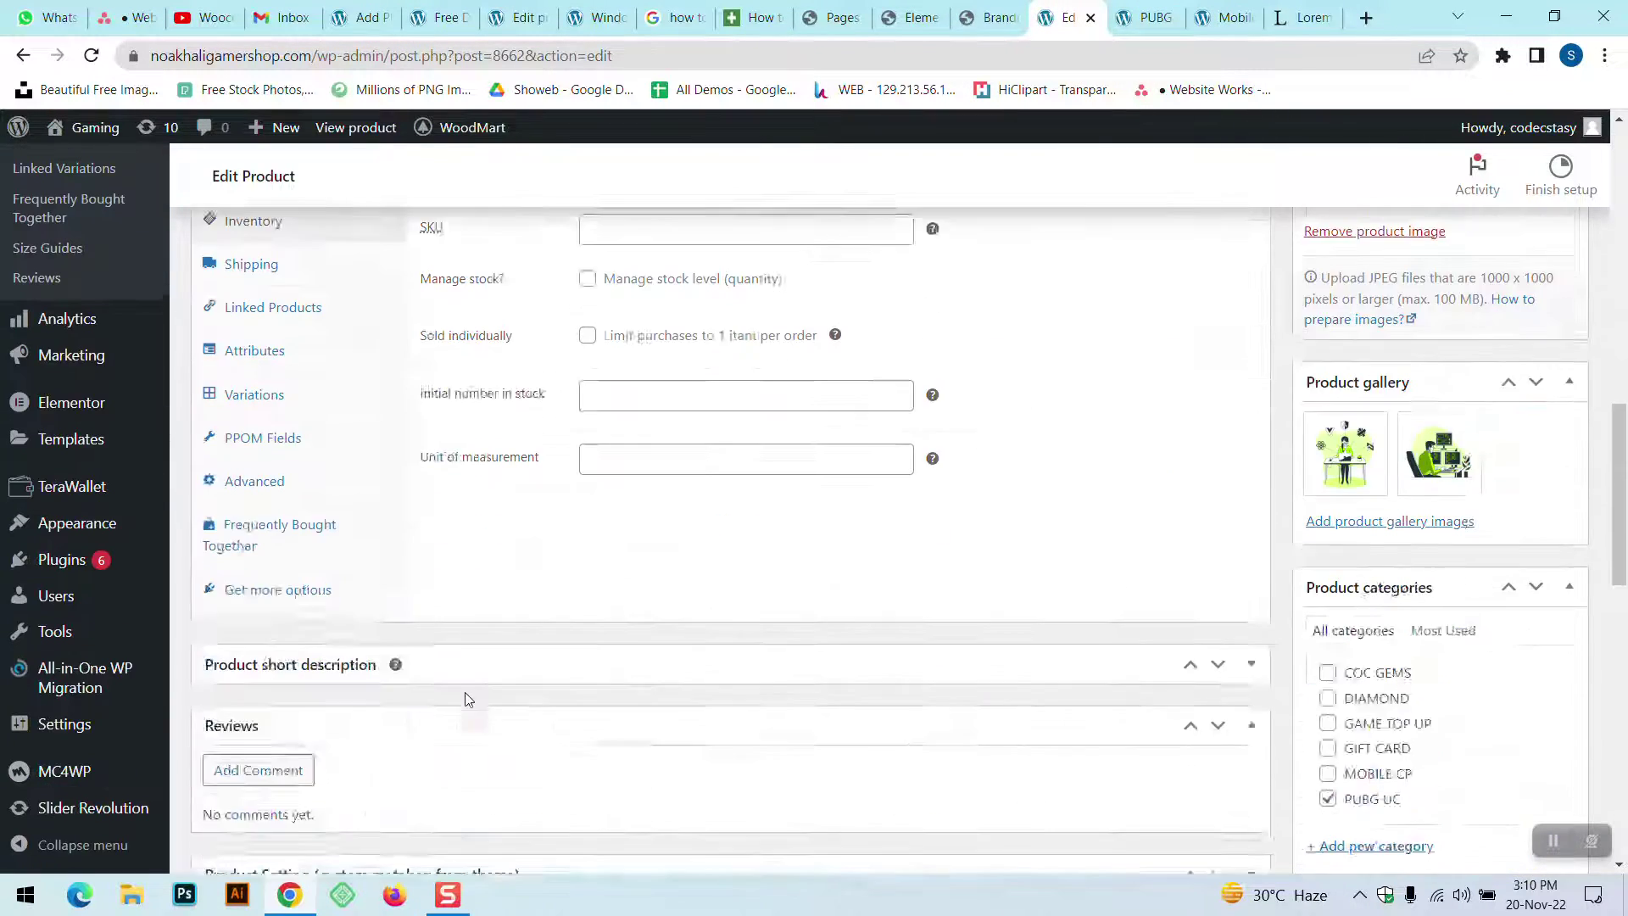
scroll(287, 462, "up", 5)
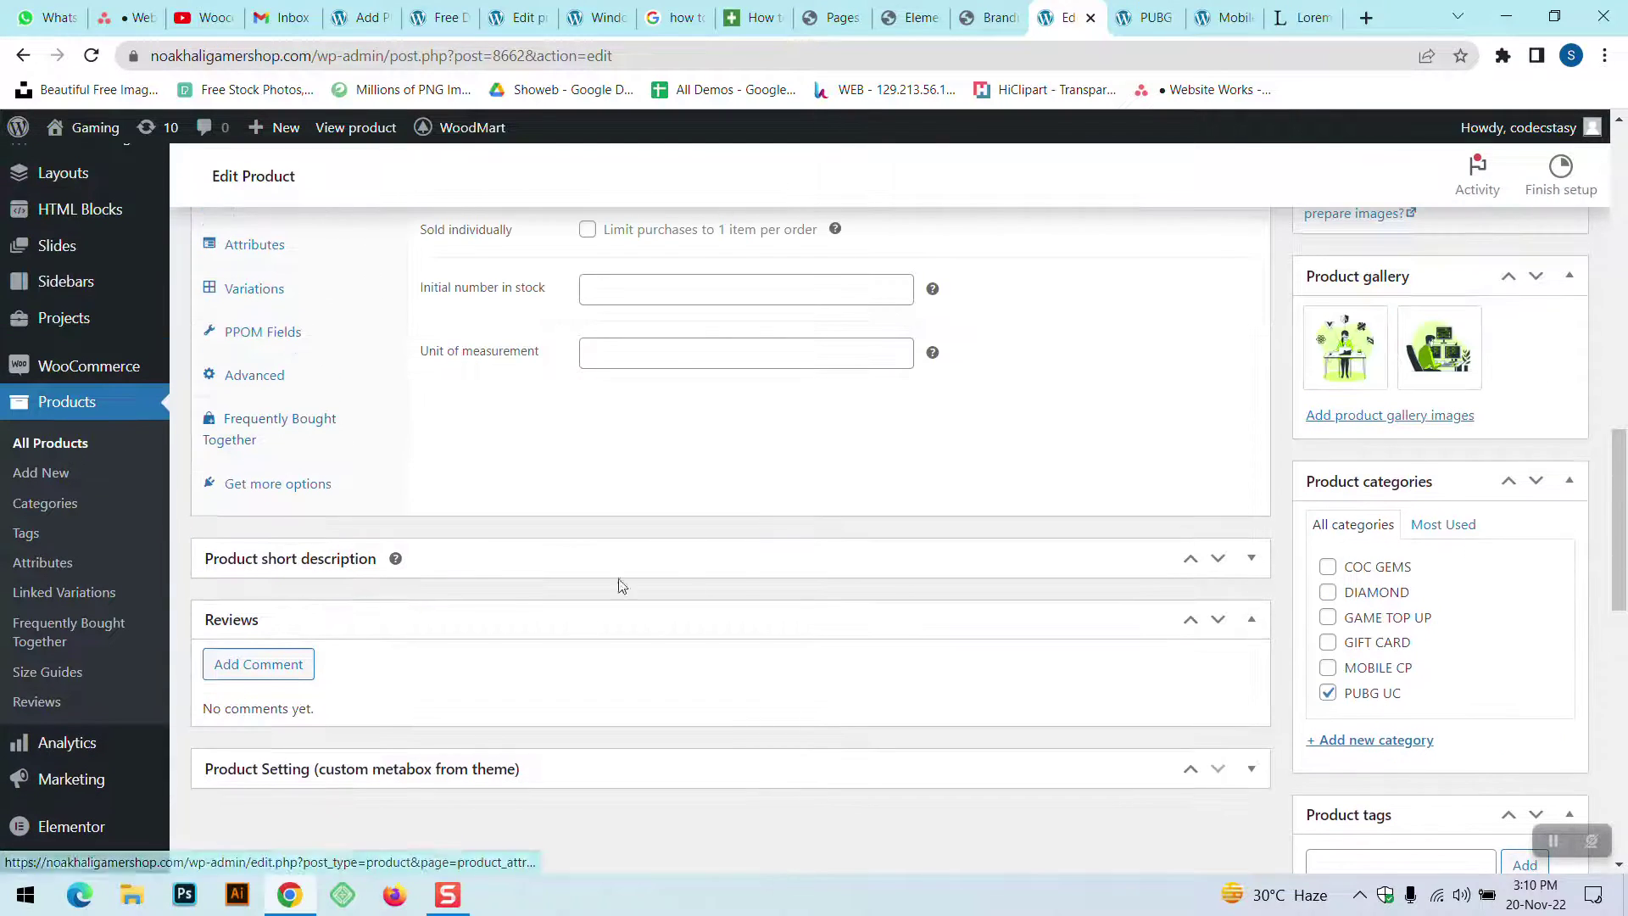
left_click(1154, 564)
scroll(621, 659, "down", 1)
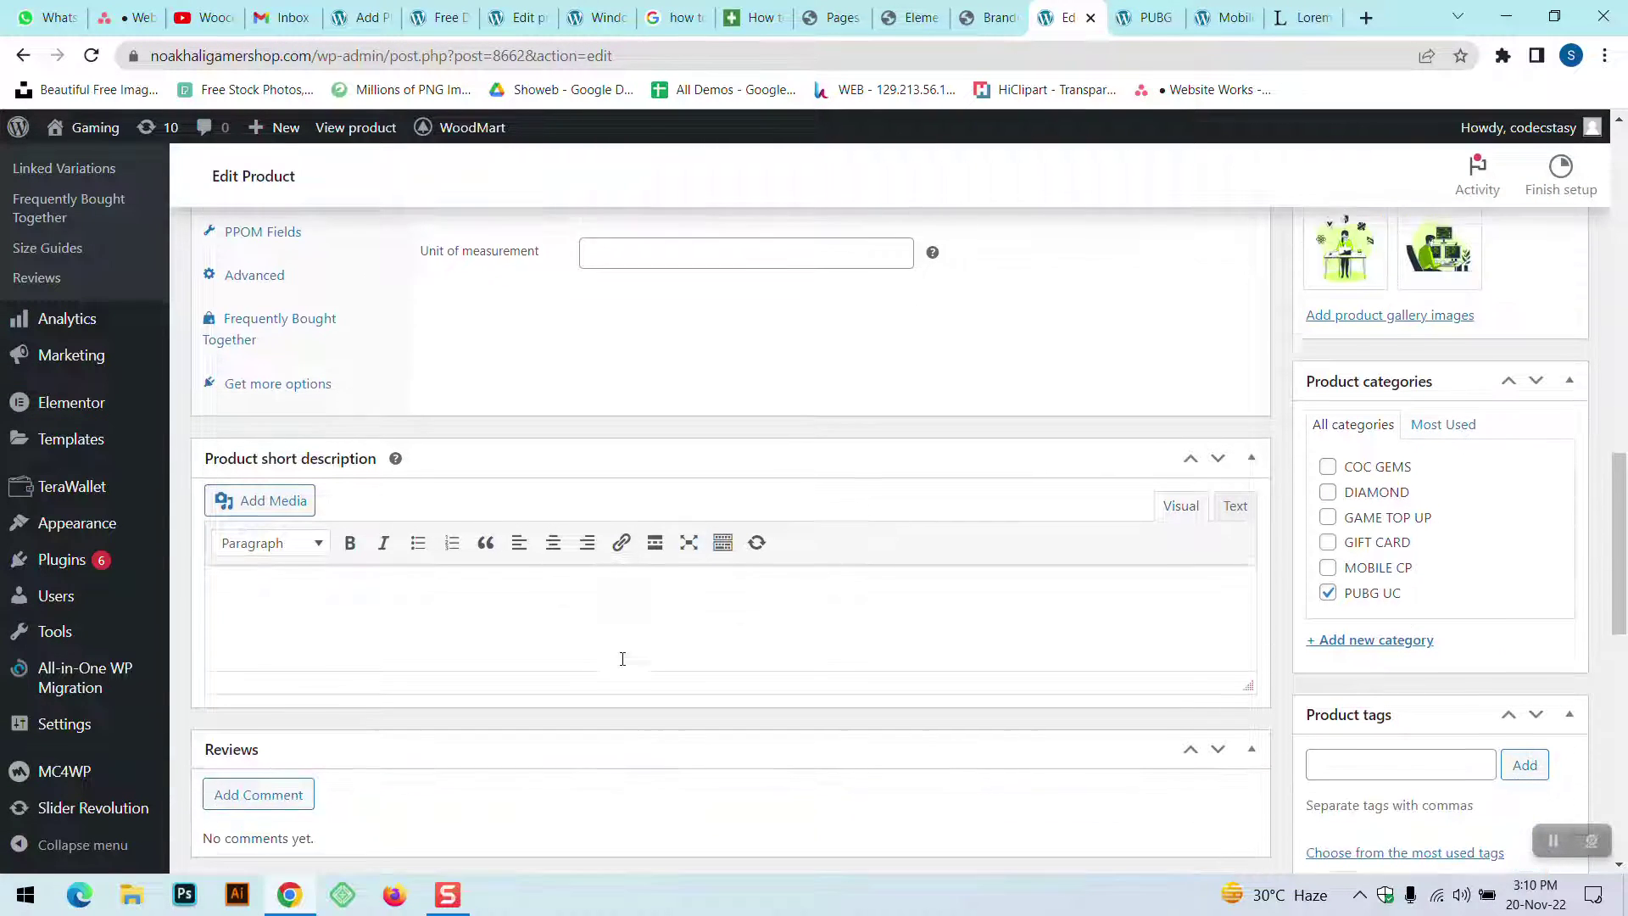
- Copy a paragraph of placeholder text from the Lorem Ipsum page
left_click(1303, 17)
scroll(1052, 526, "down", 3)
left_click(1052, 529)
left_click_drag(1051, 529, 821, 334)
key("ctrl+c")
right_click(967, 378)
left_click(1001, 388)
- Paste the copied placeholder paragraph into the PUBG Game product's short description and update the product
left_click(1054, 10)
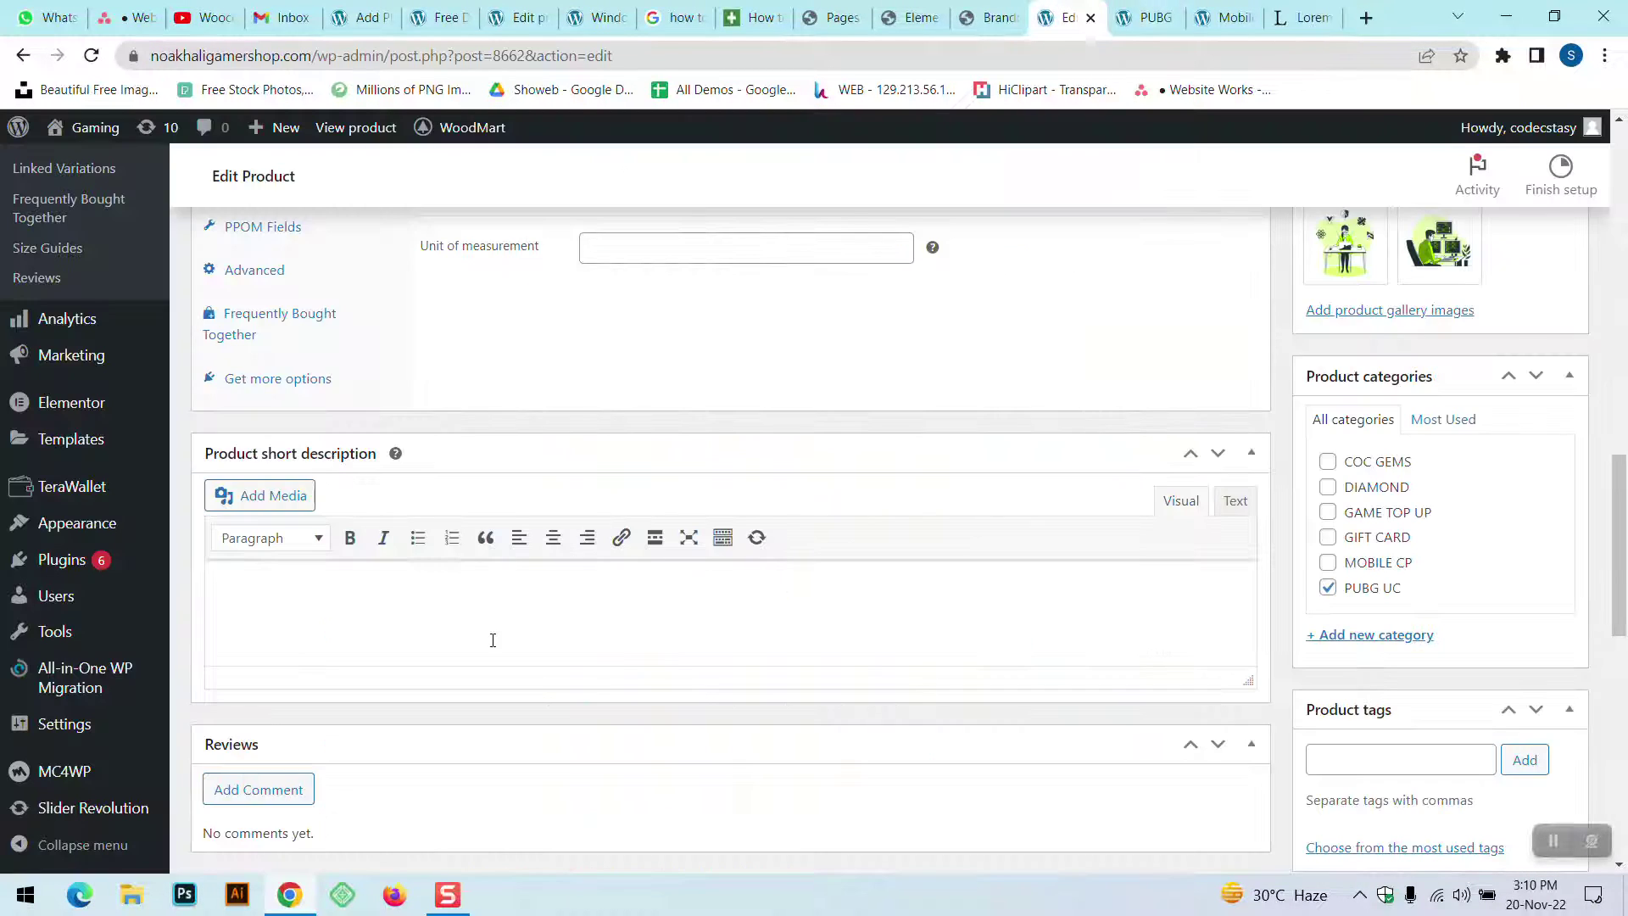
right_click(352, 590)
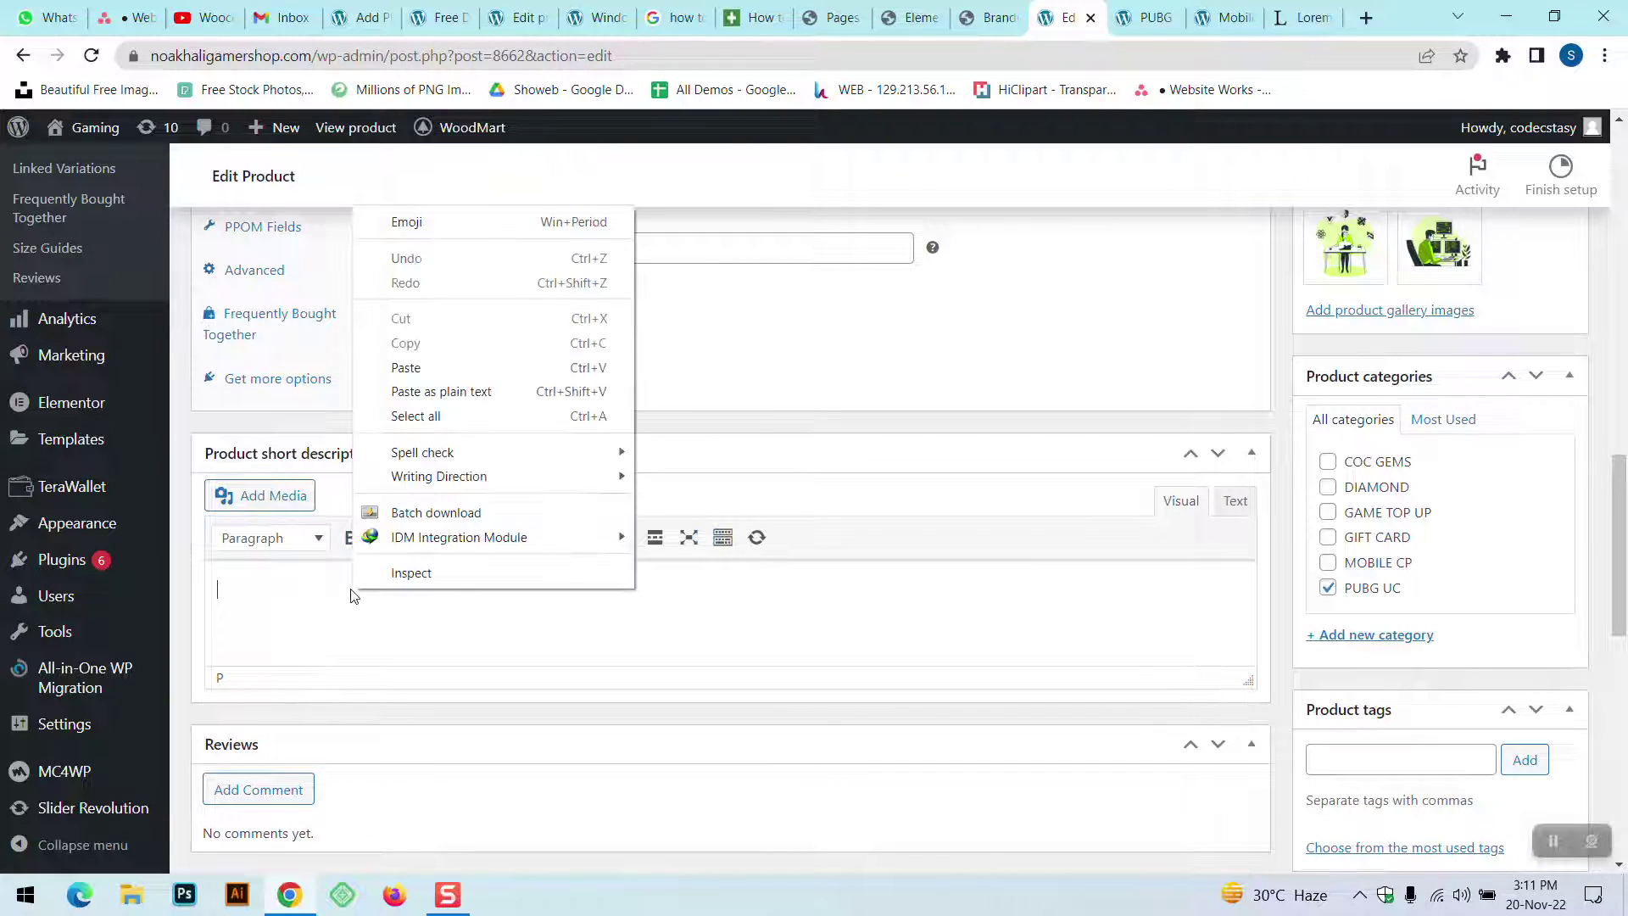
left_click(456, 367)
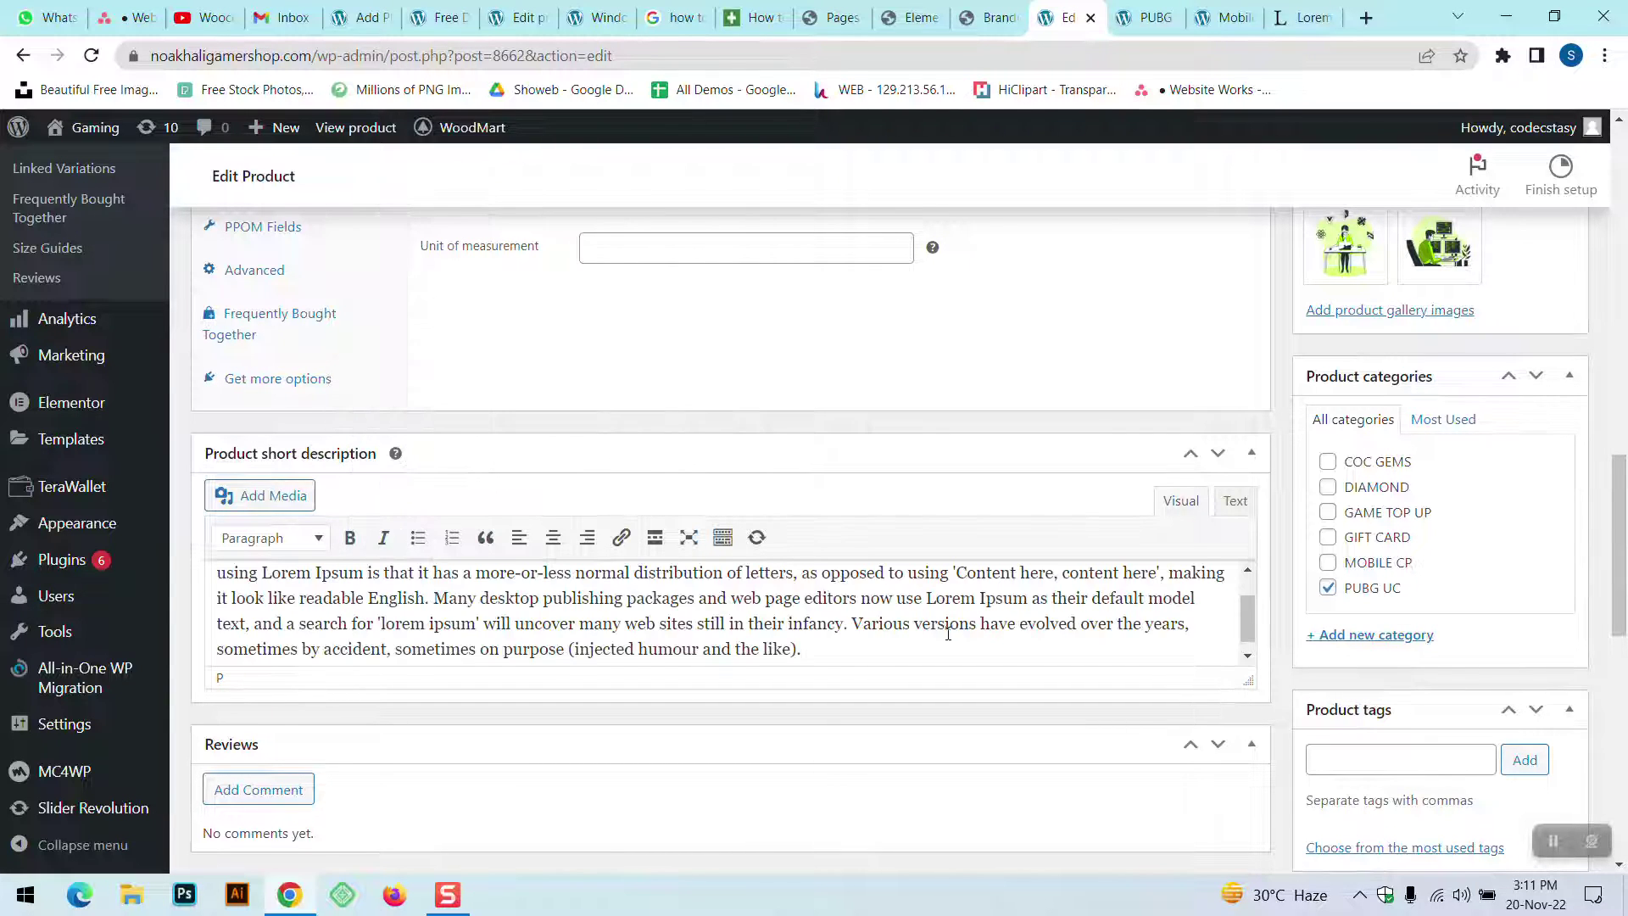
scroll(950, 633, "up", 2)
left_click(1303, 17)
left_click(1065, 17)
scroll(1511, 550, "up", 12)
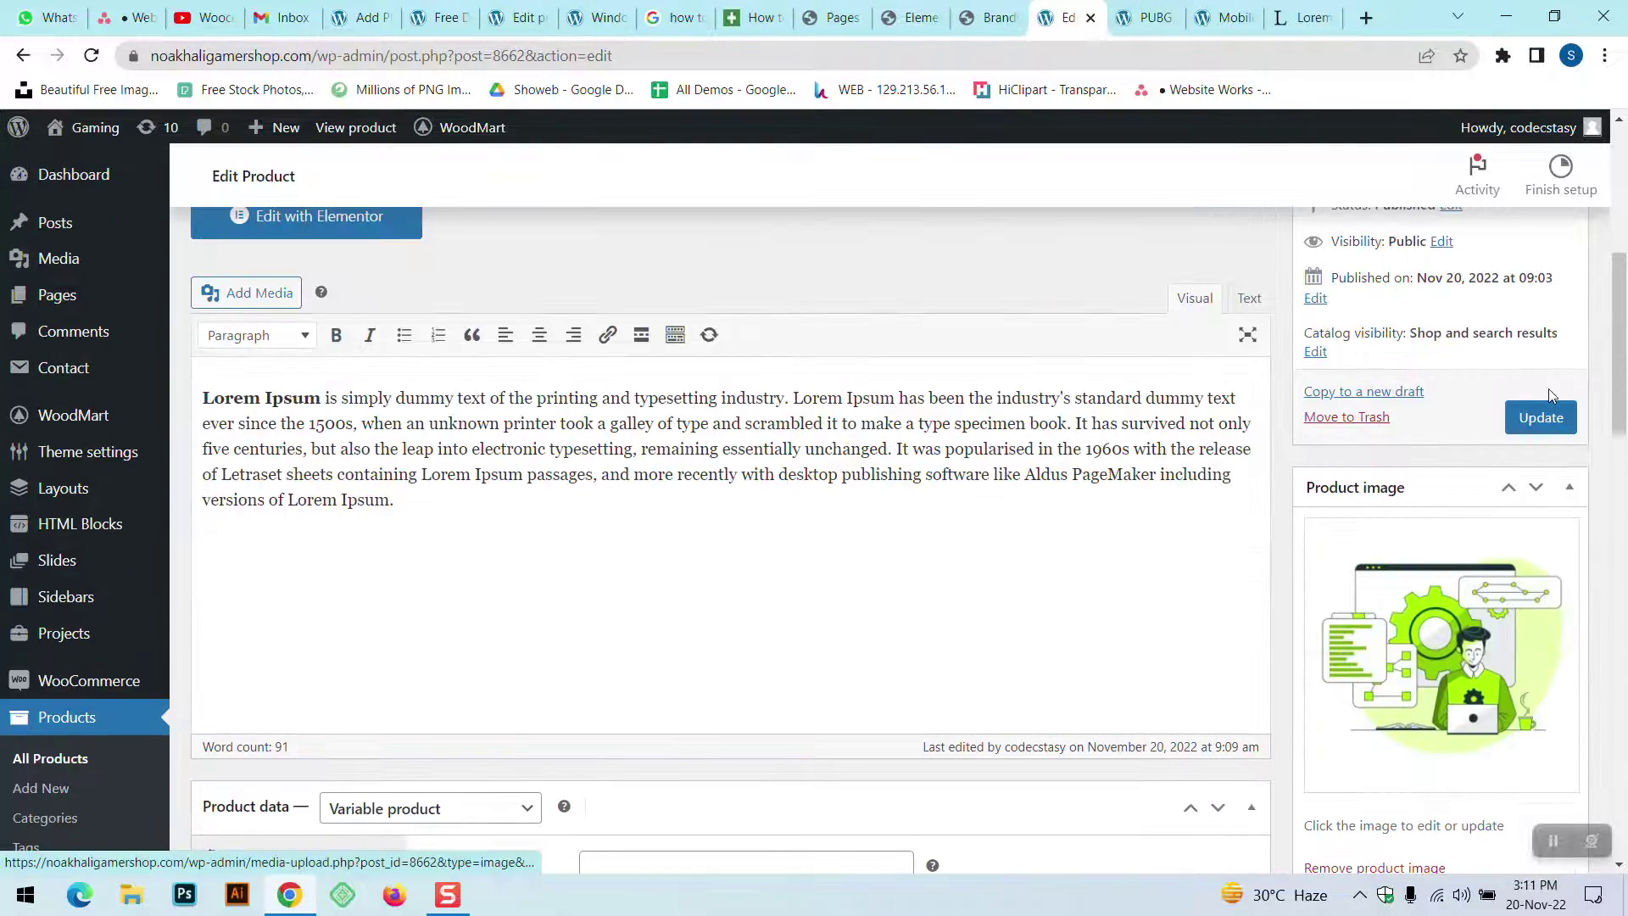
left_click(1542, 418)
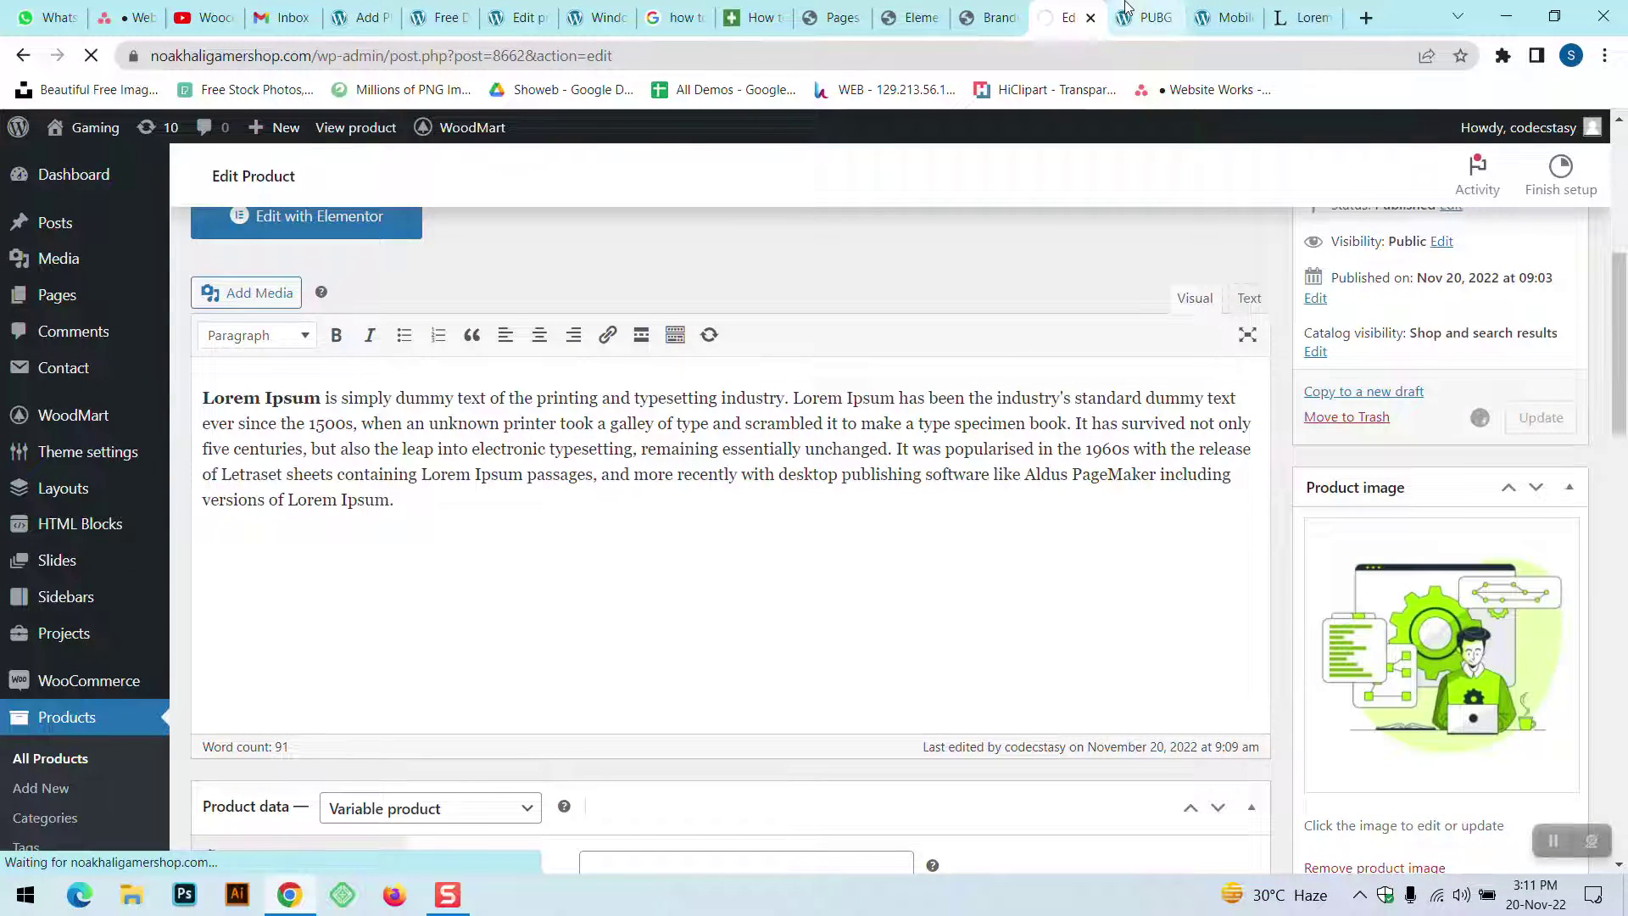
- Reload the PUBG Game store page and check the short description and the purchase options below it
left_click(1146, 17)
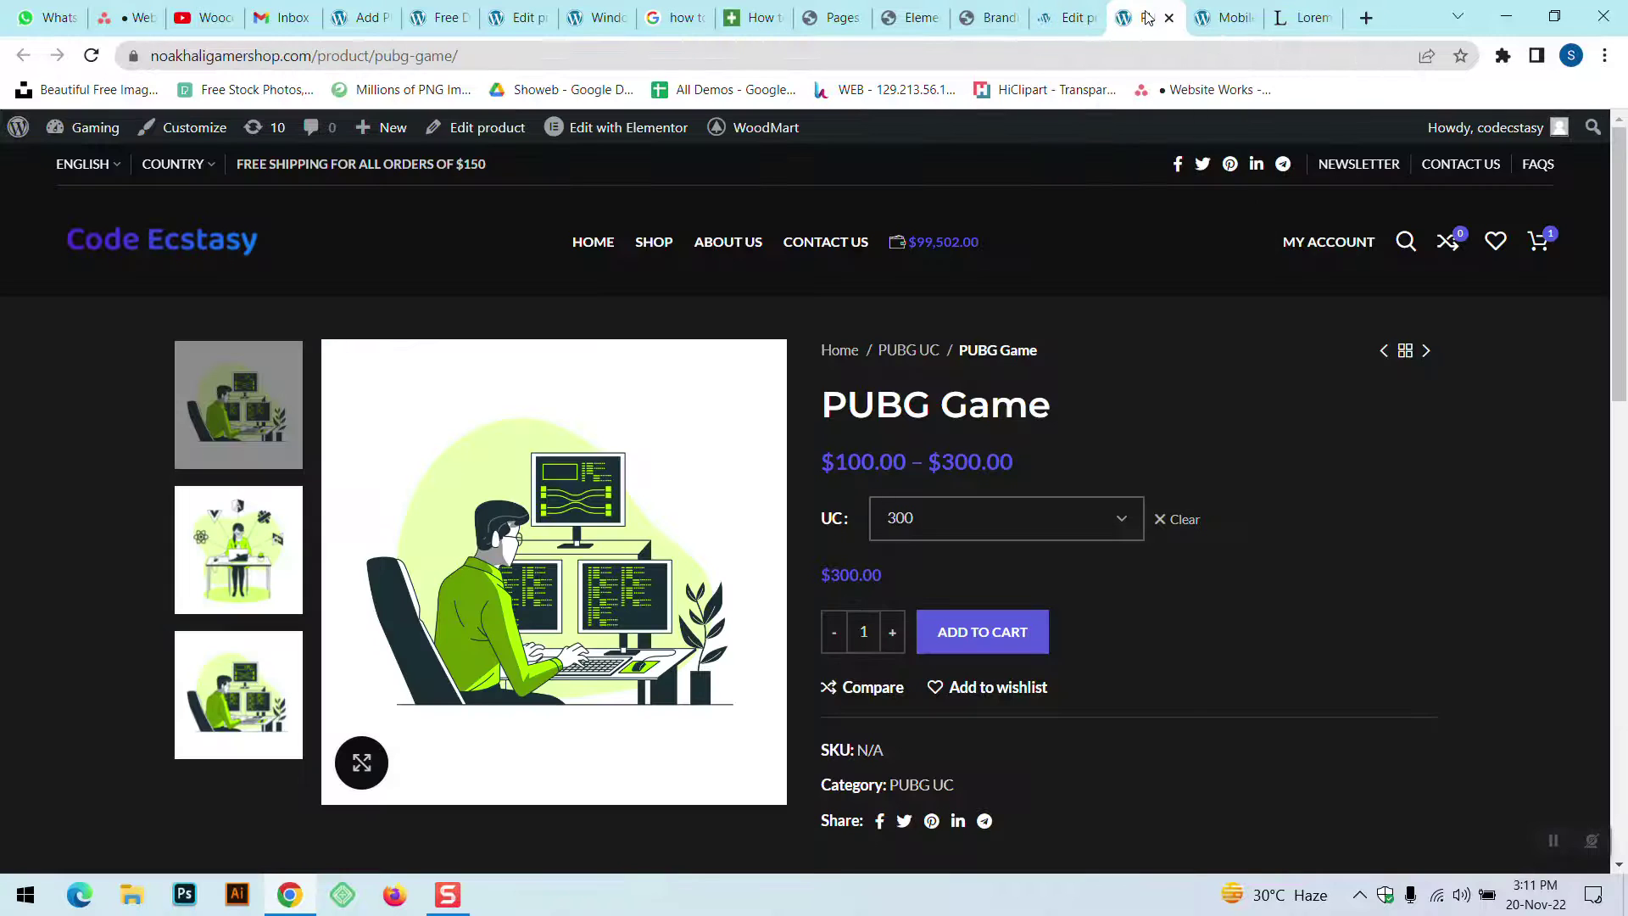
left_click(88, 56)
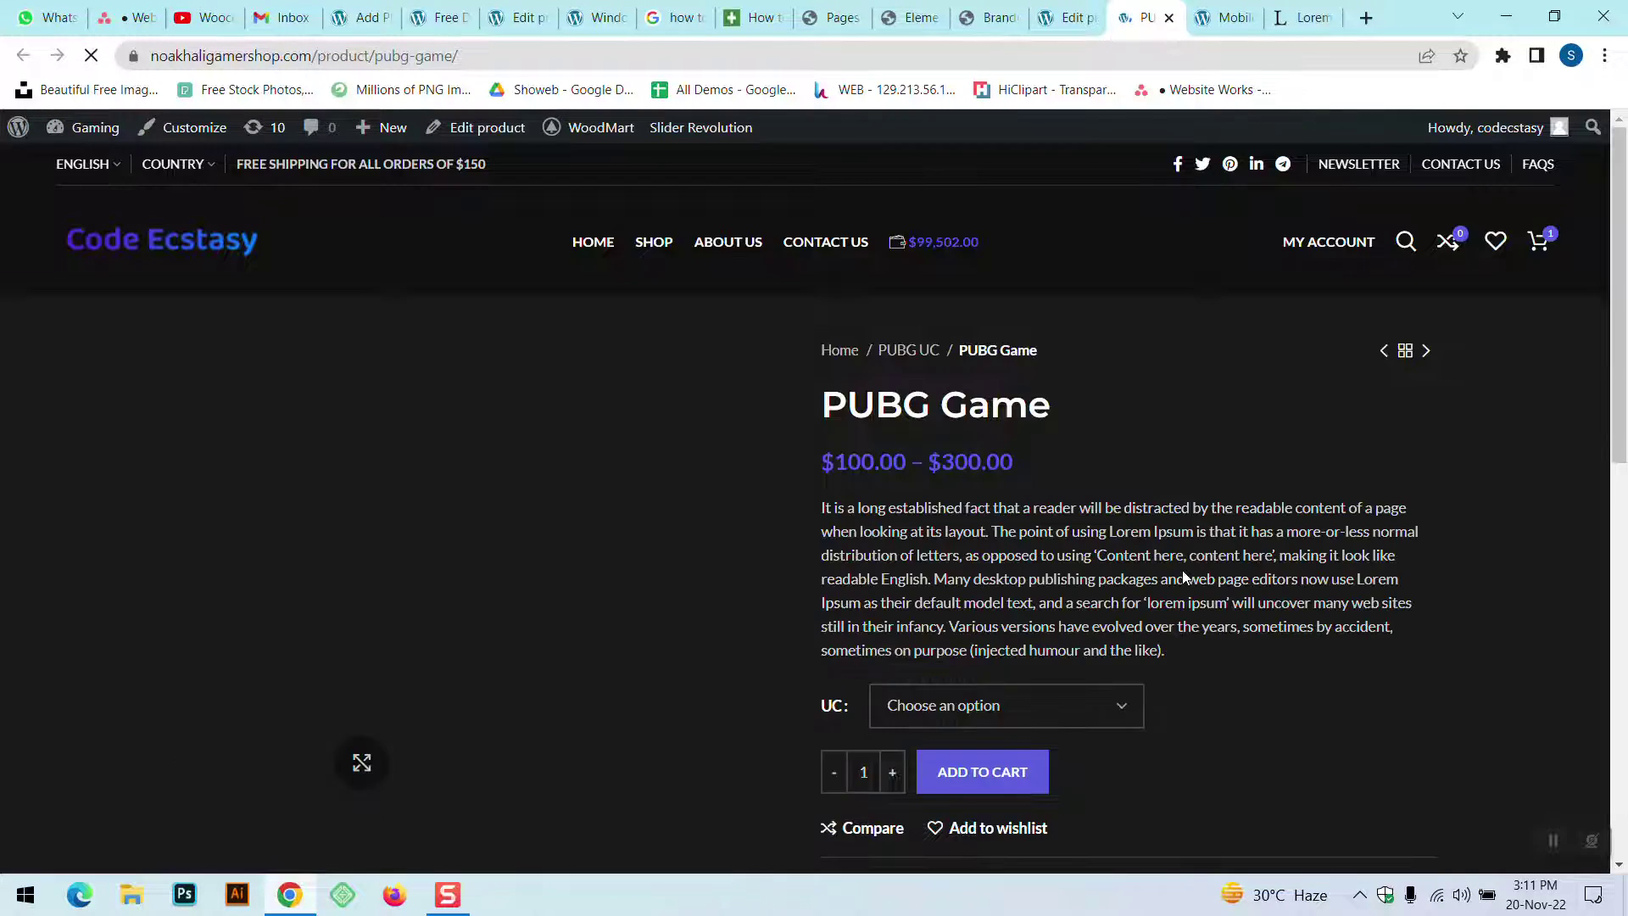
scroll(1183, 570, "down", 1)
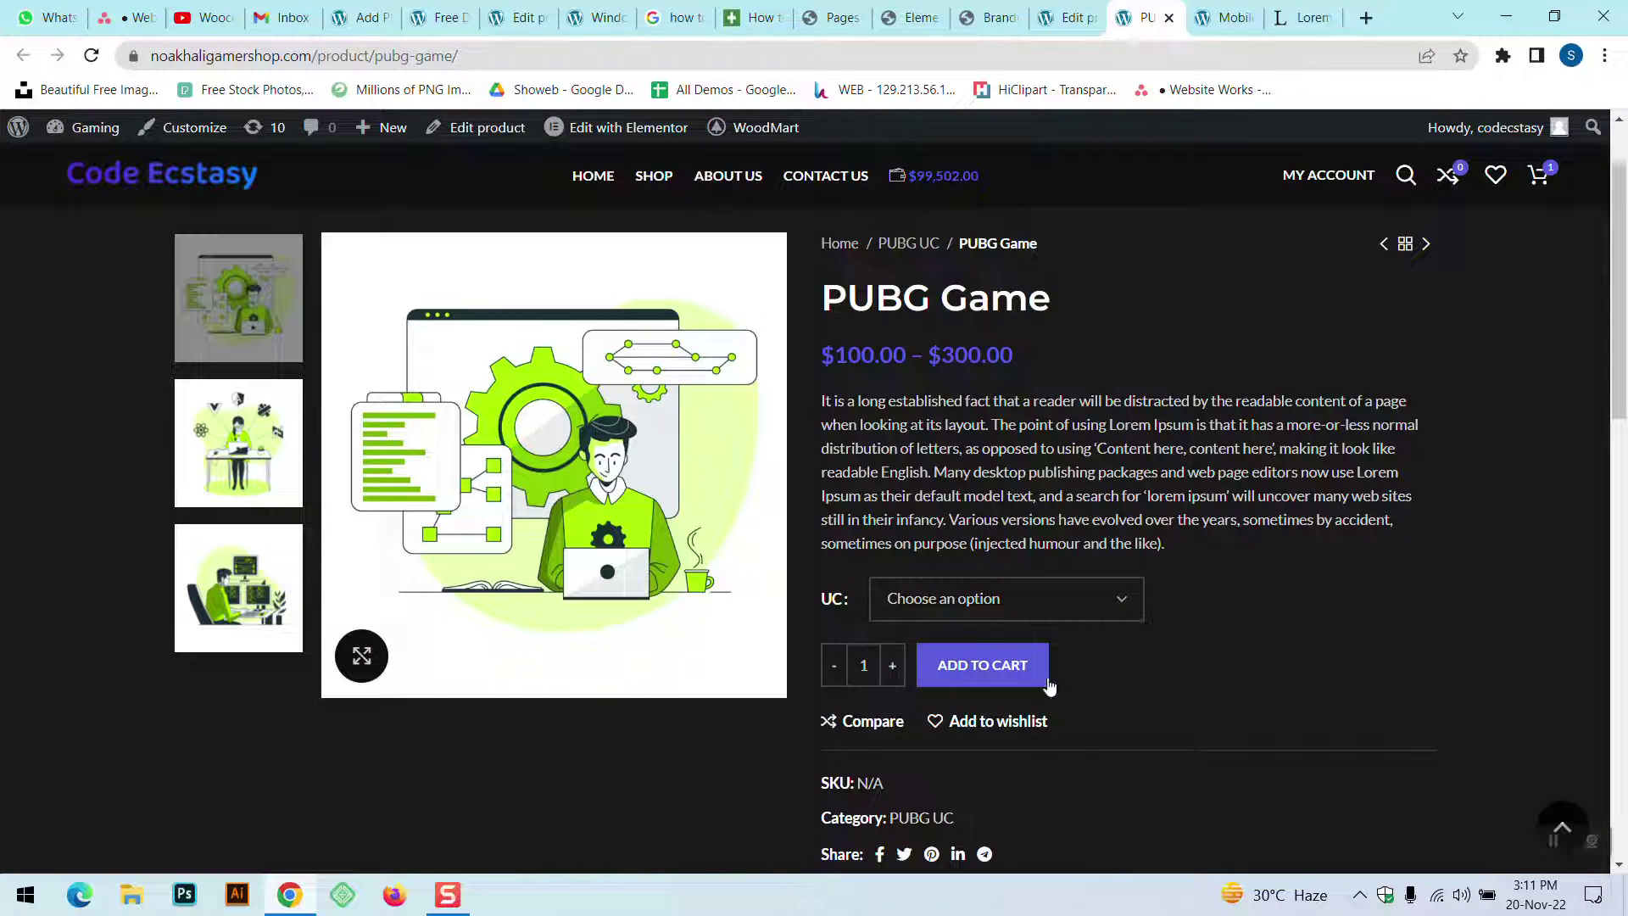
scroll(1018, 692, "down", 1)
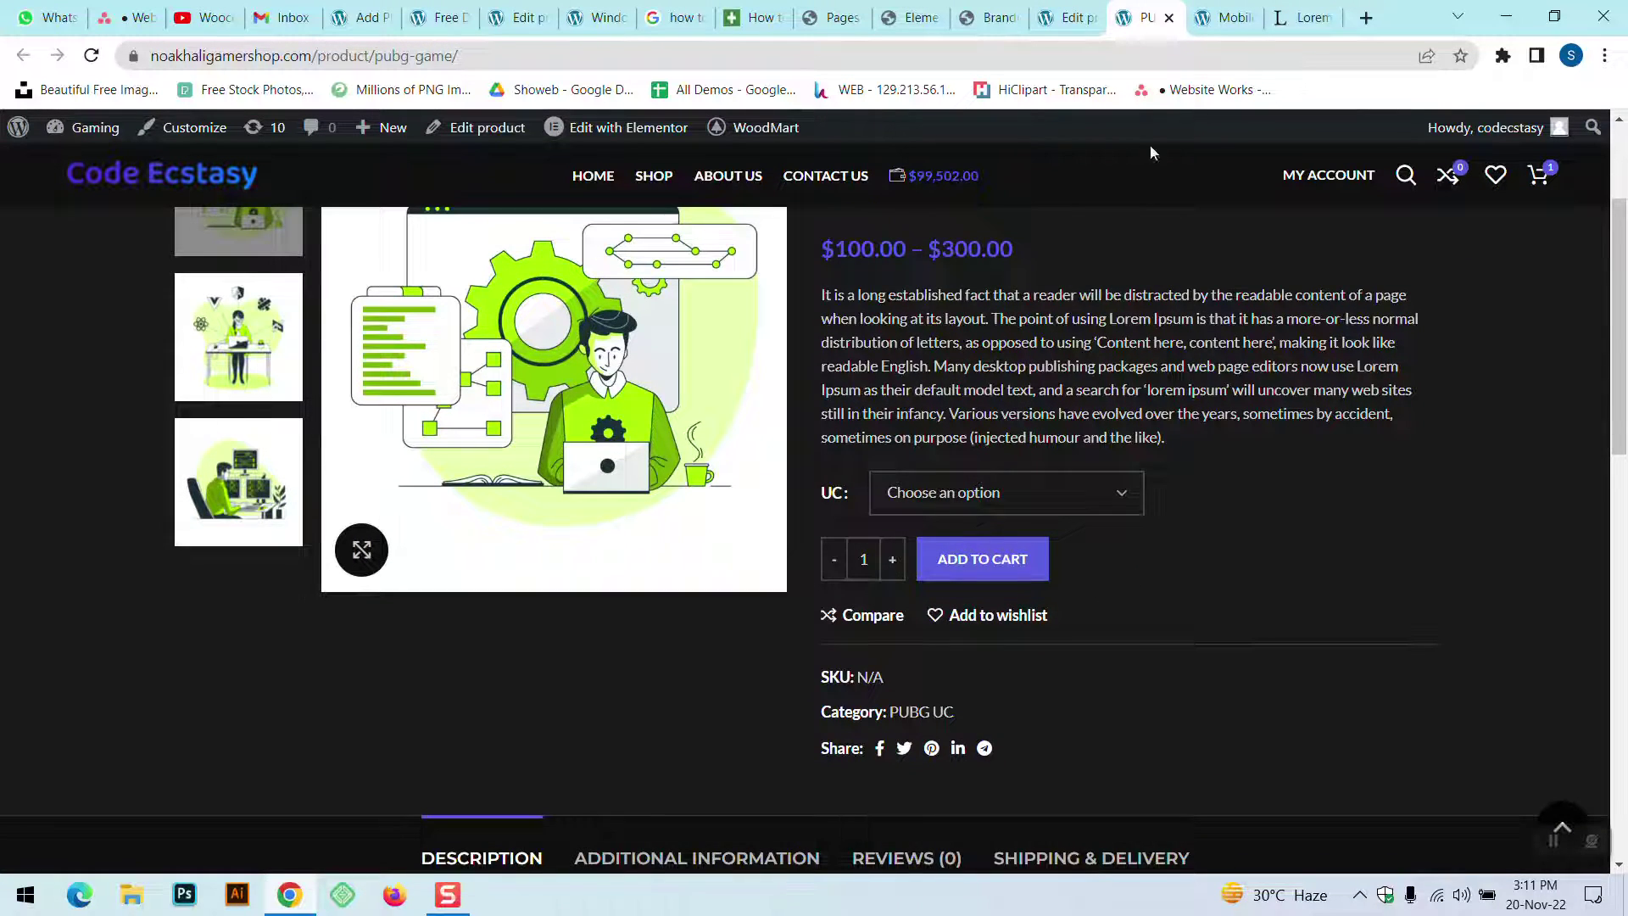
- Open the PPOM Fields settings in the PUBG Game product data
left_click(1066, 10)
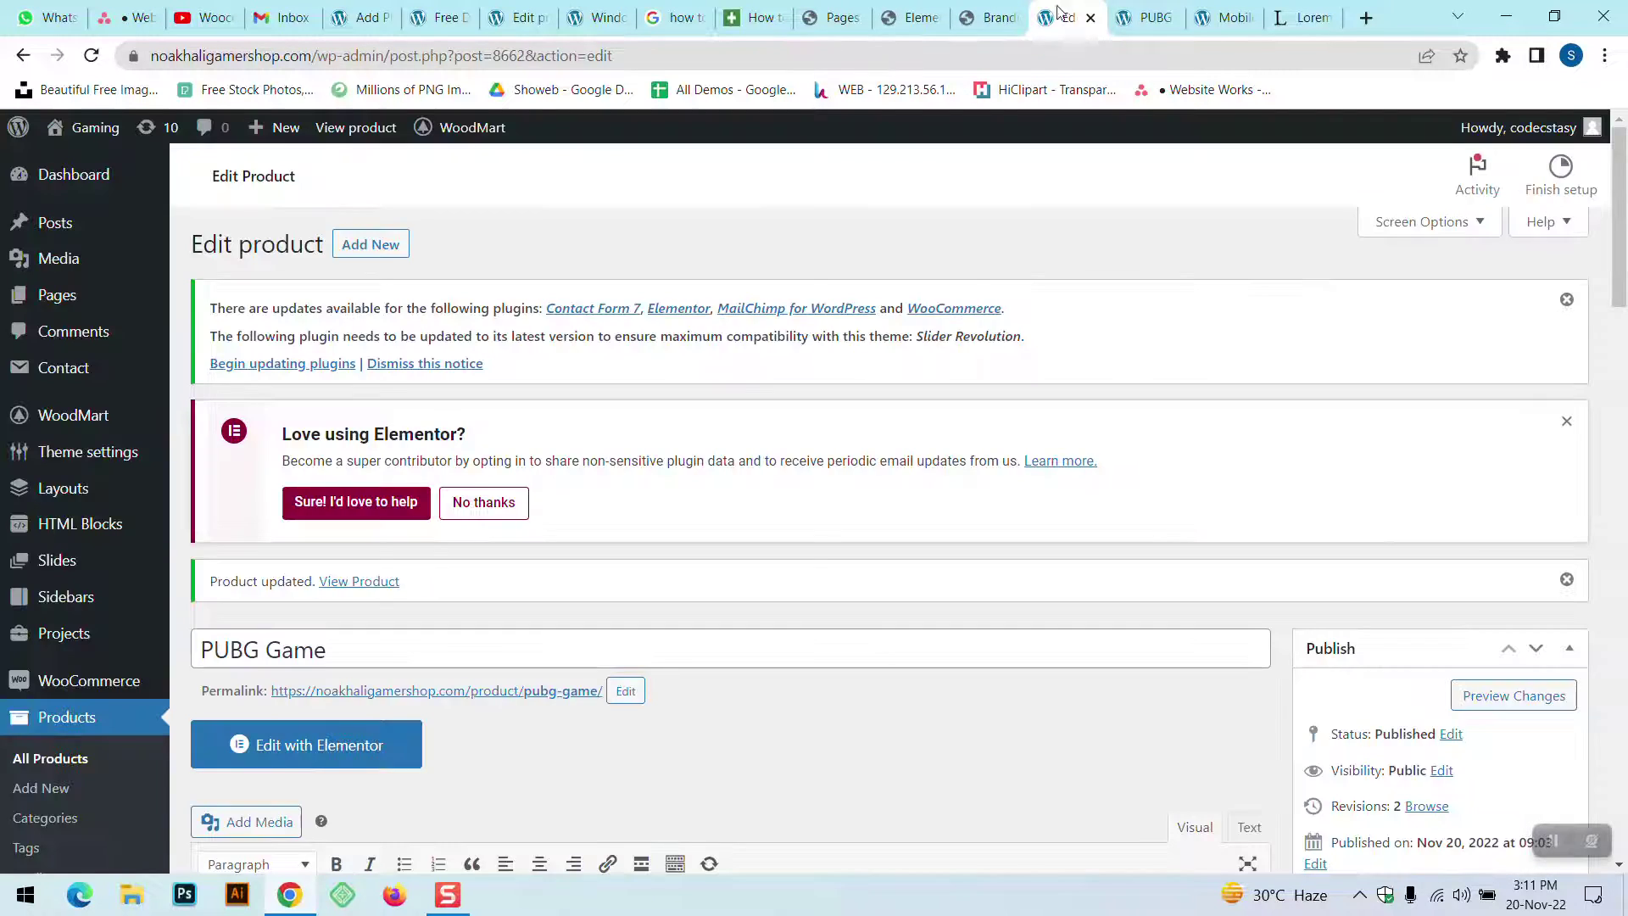
scroll(915, 471, "down", 3)
scroll(914, 474, "down", 15)
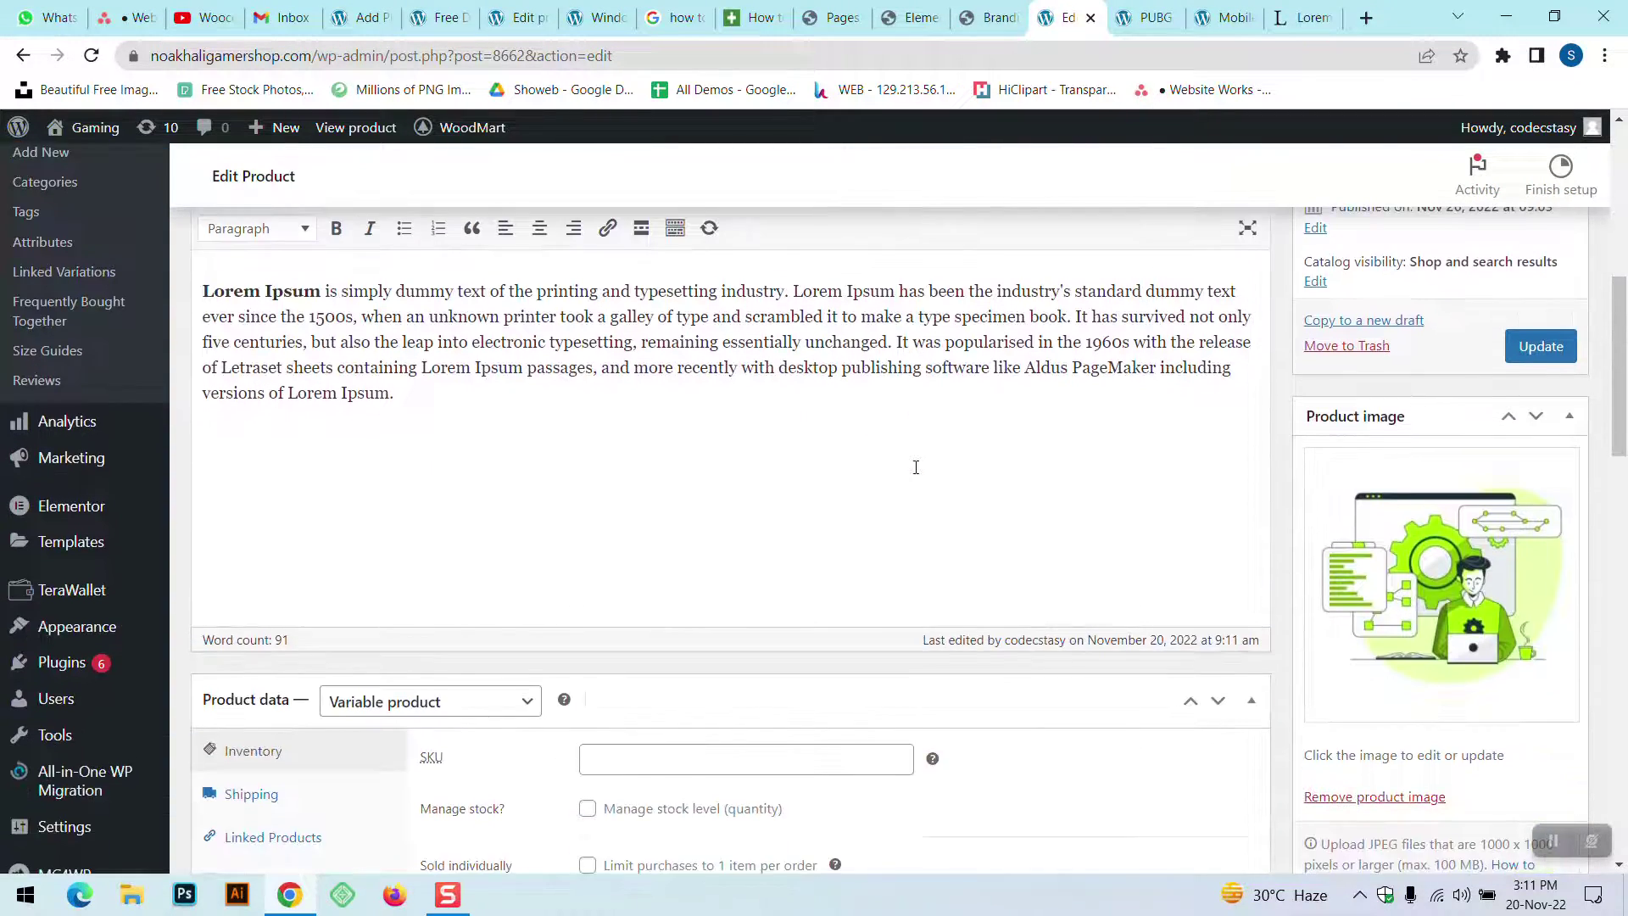
scroll(888, 516, "up", 4)
scroll(888, 517, "up", 2)
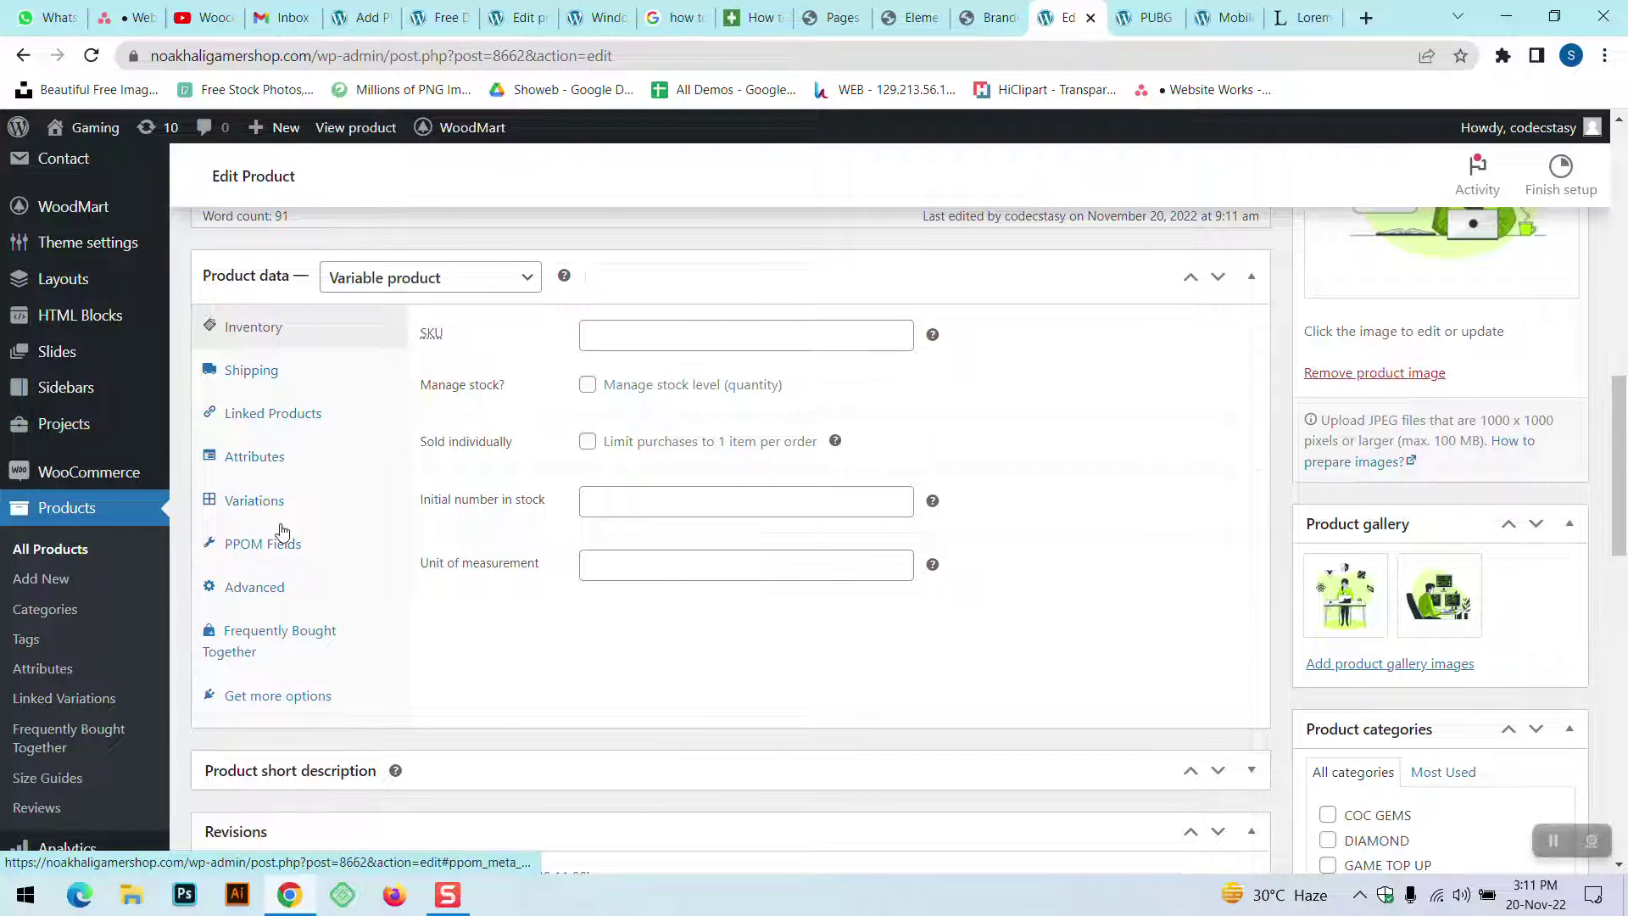
left_click(279, 560)
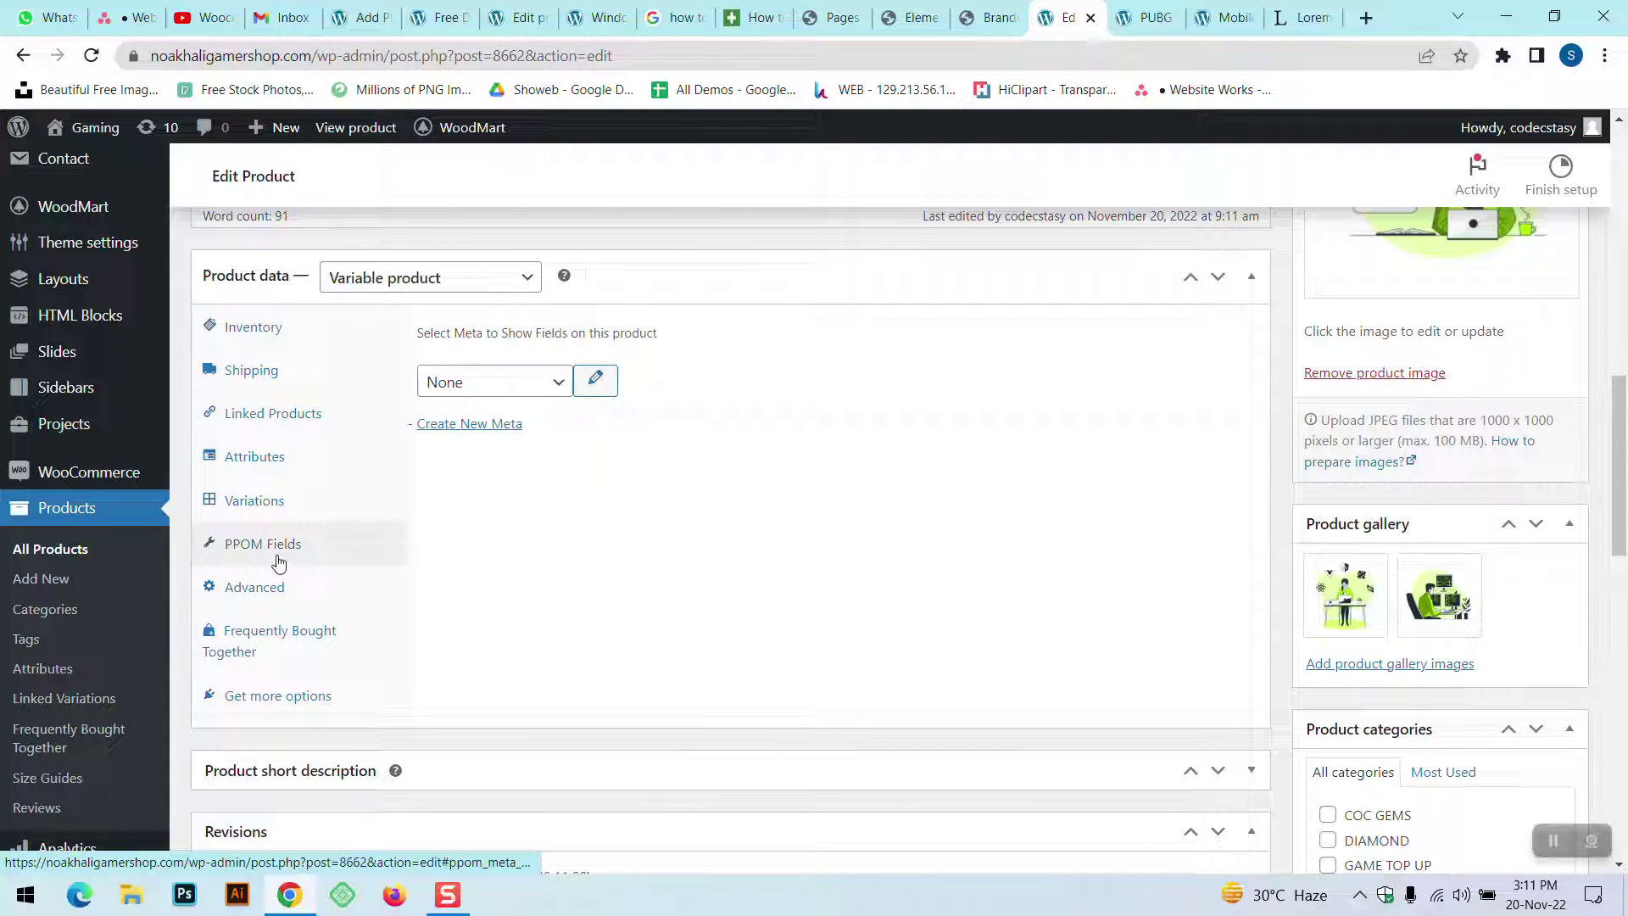
left_click(276, 338)
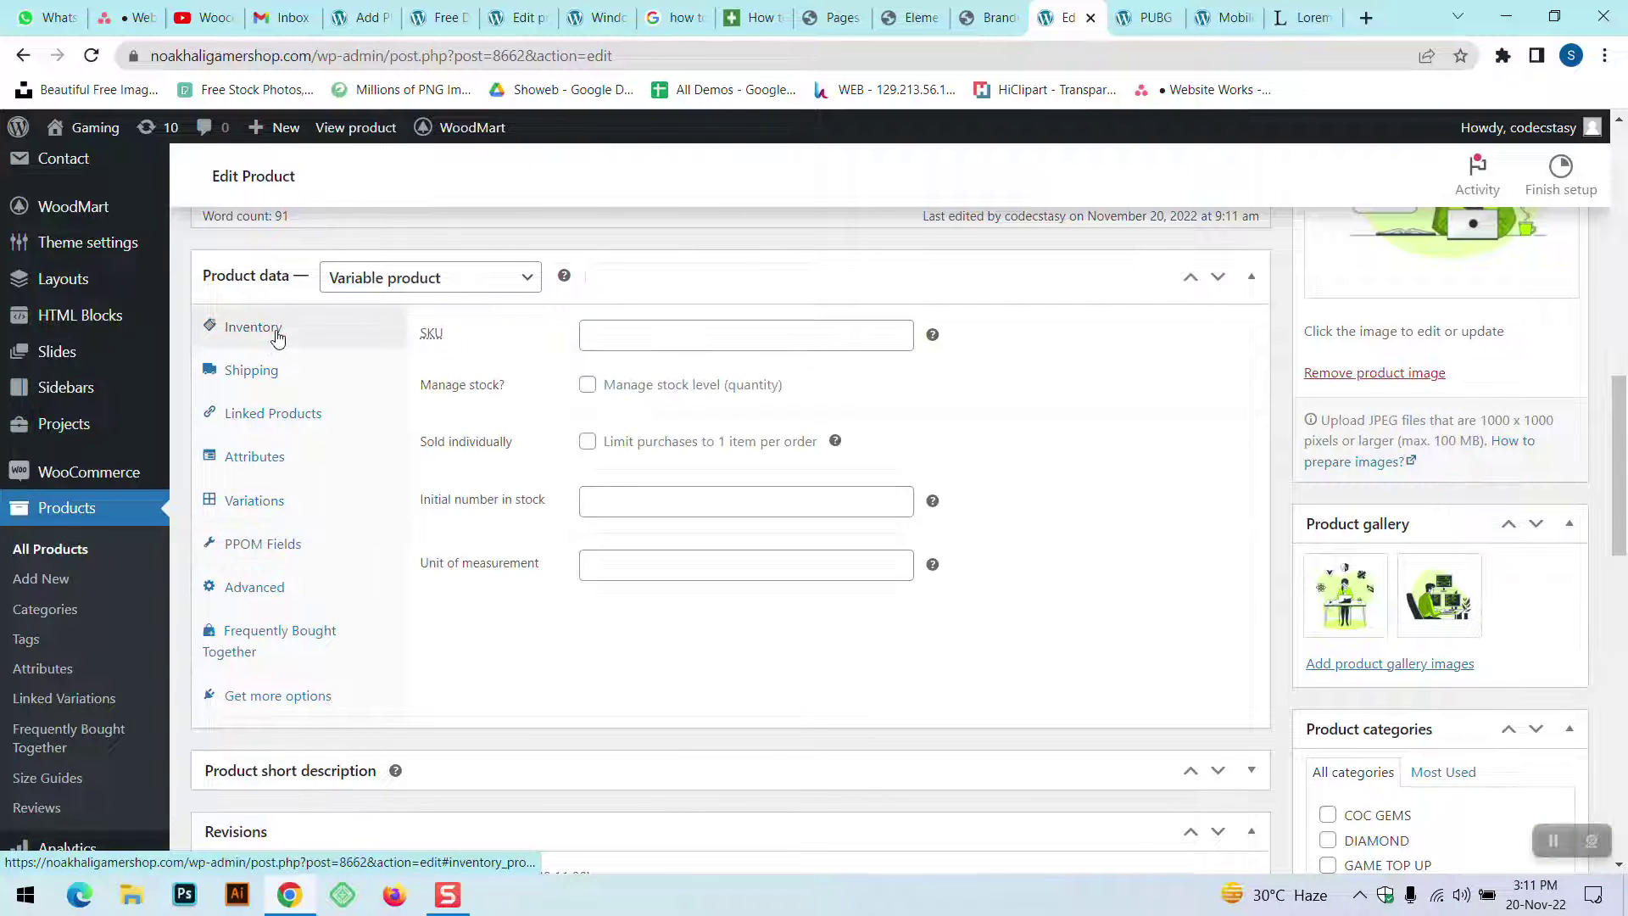
left_click(251, 553)
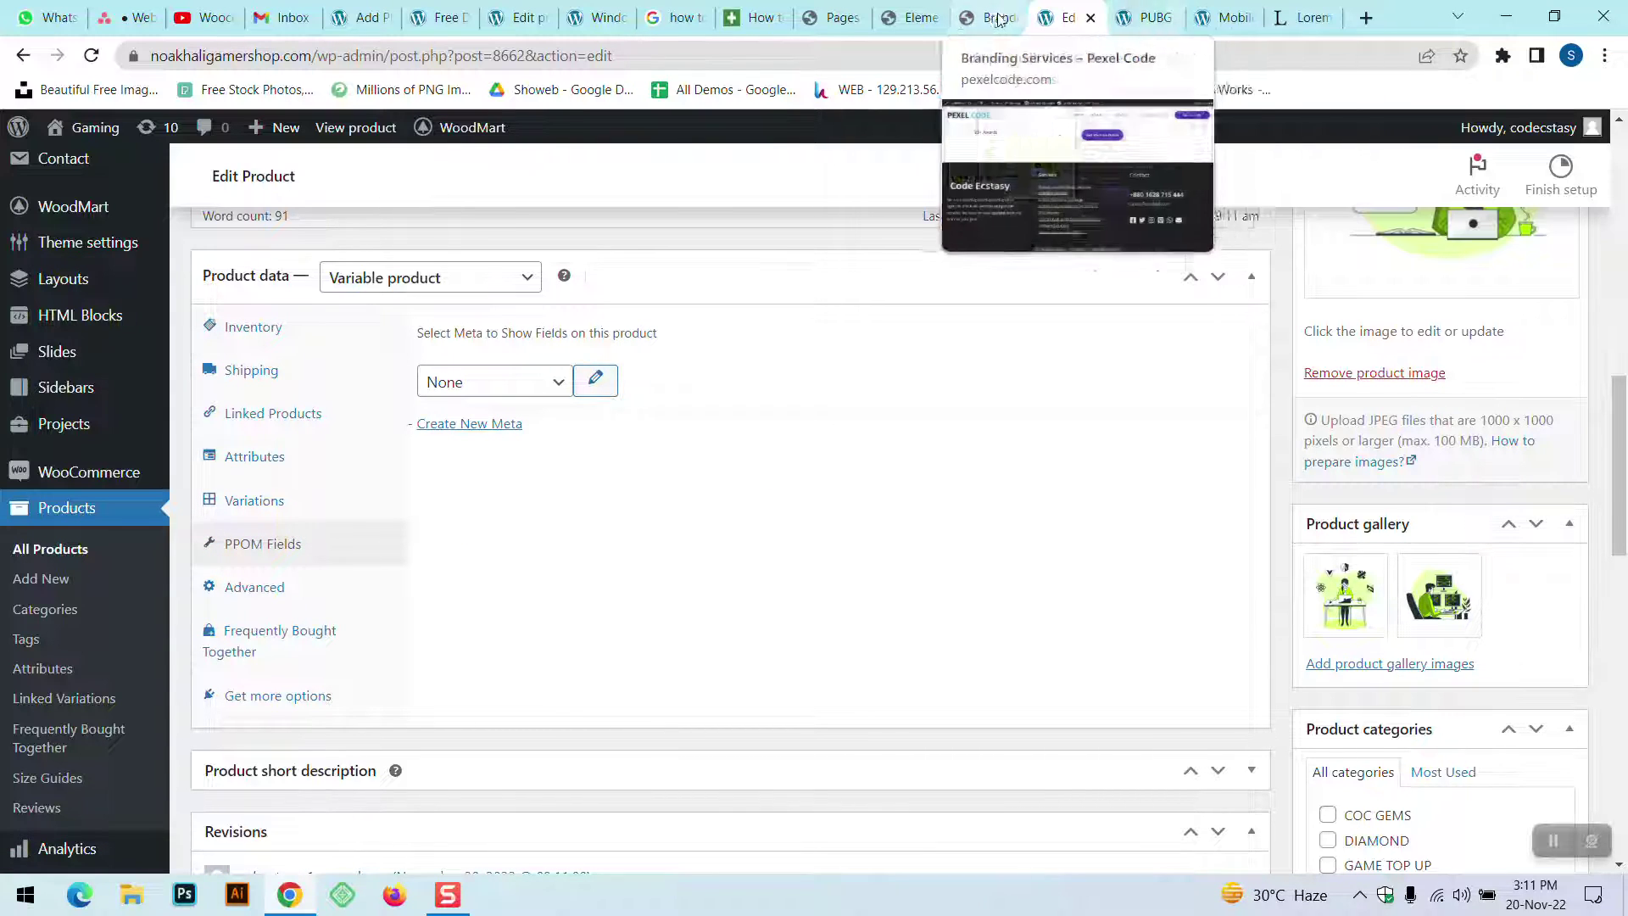
- Check the Game User ID field on the Mobile Legends Diamonds page and return to the PUBG Game product editor
left_click(1226, 17)
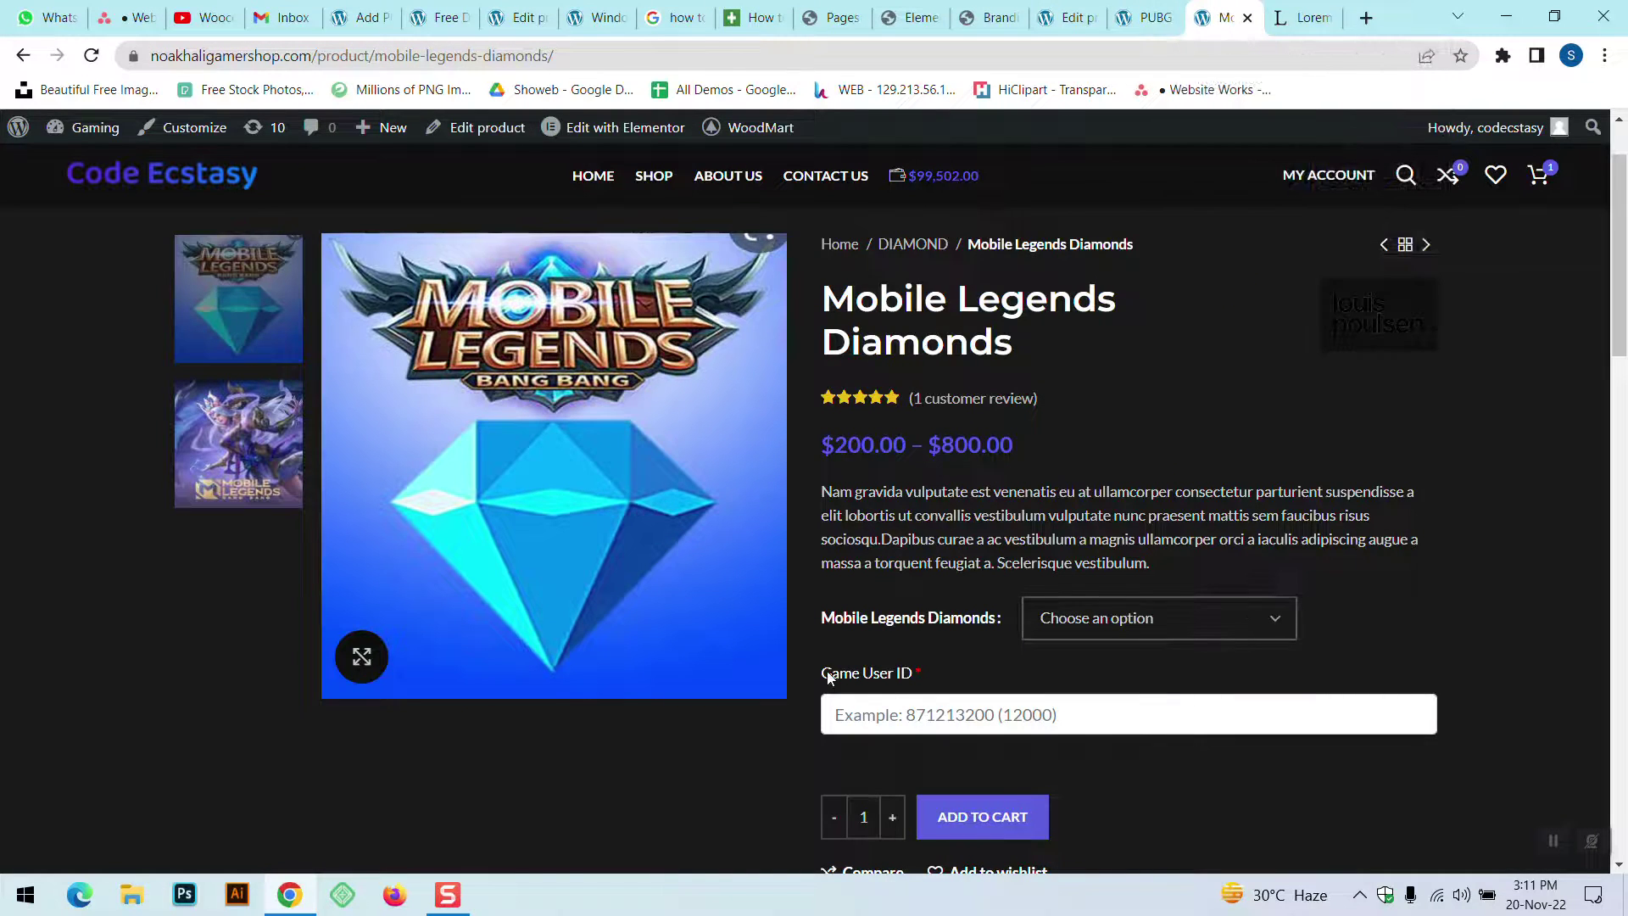
left_click_drag(820, 676, 915, 674)
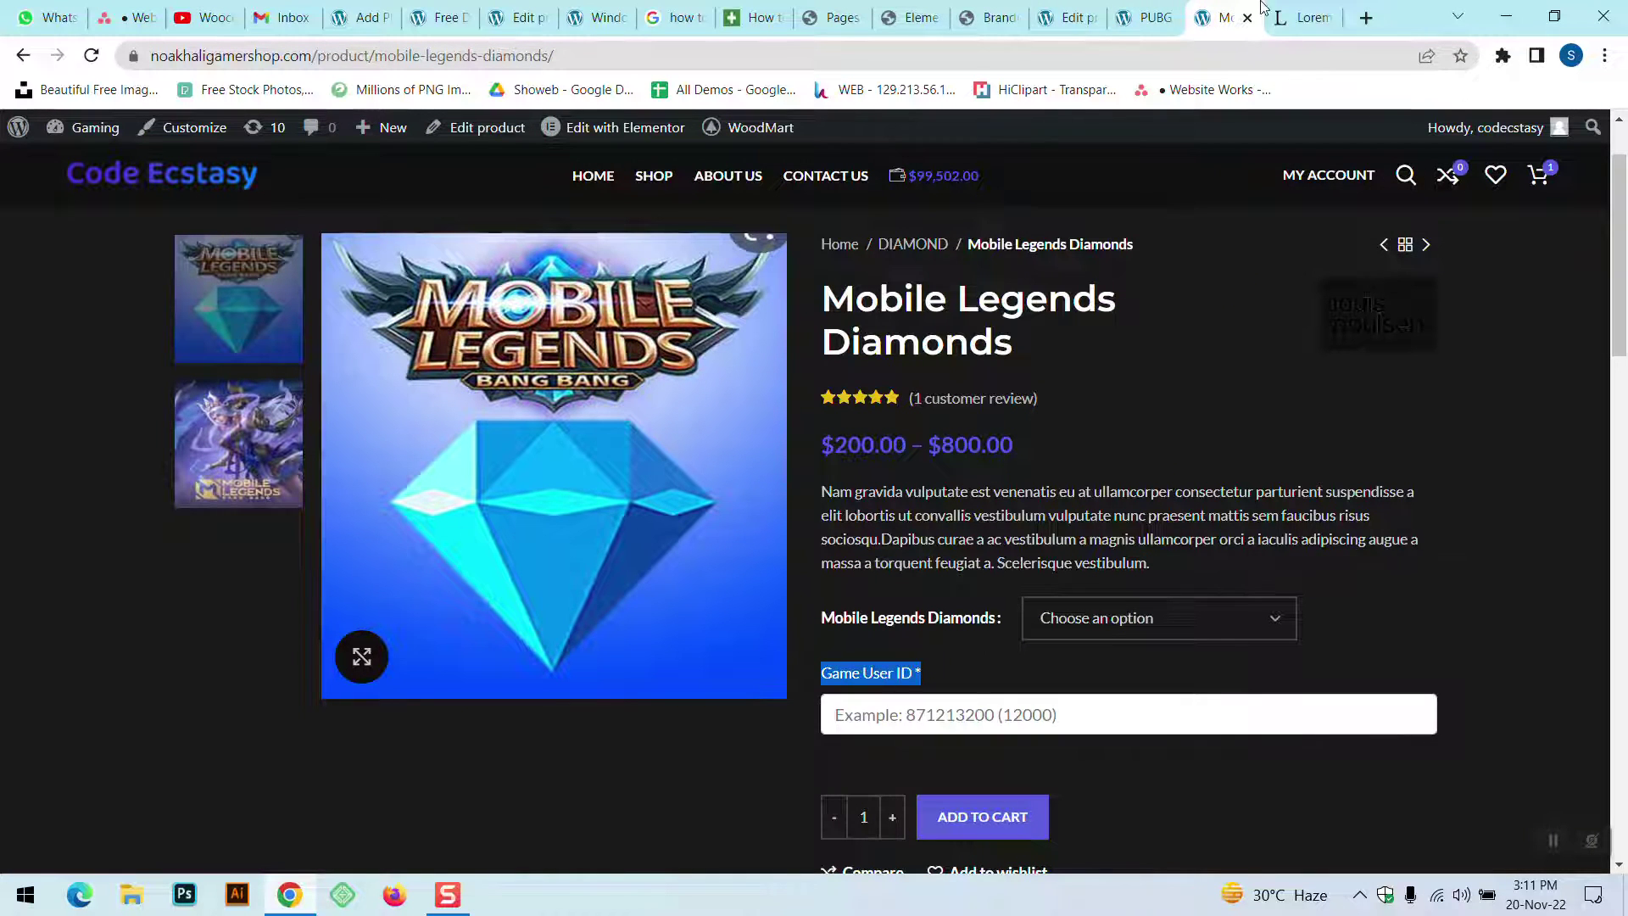
left_click(1070, 15)
left_click(1149, 17)
left_click(1073, 7)
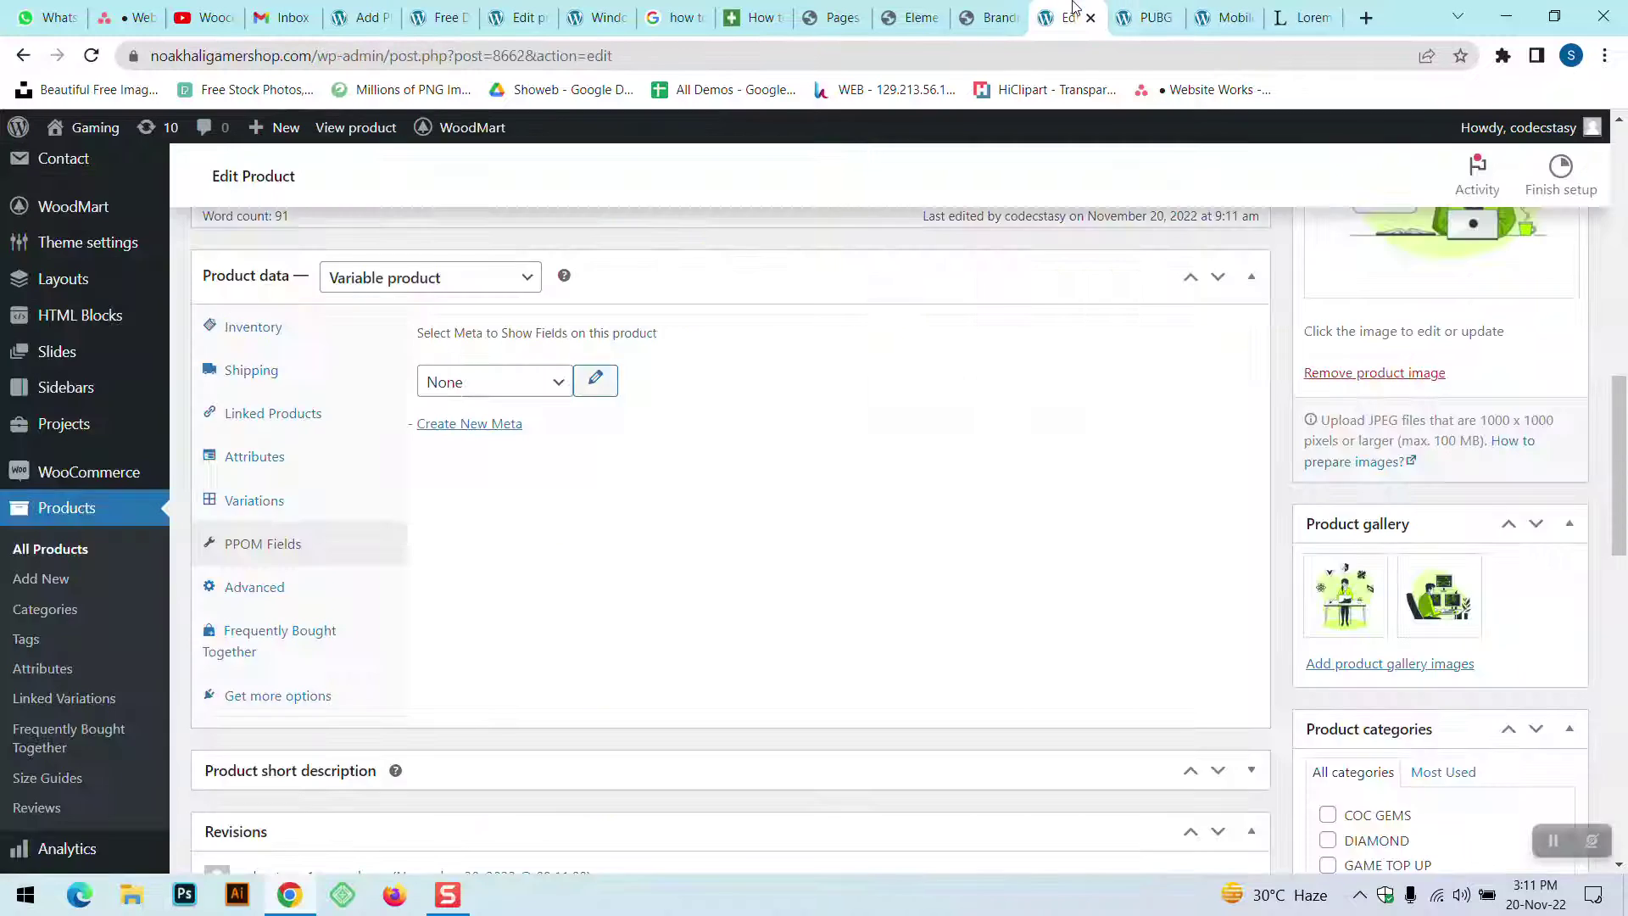
scroll(181, 499, "up", 1)
scroll(181, 499, "down", 1)
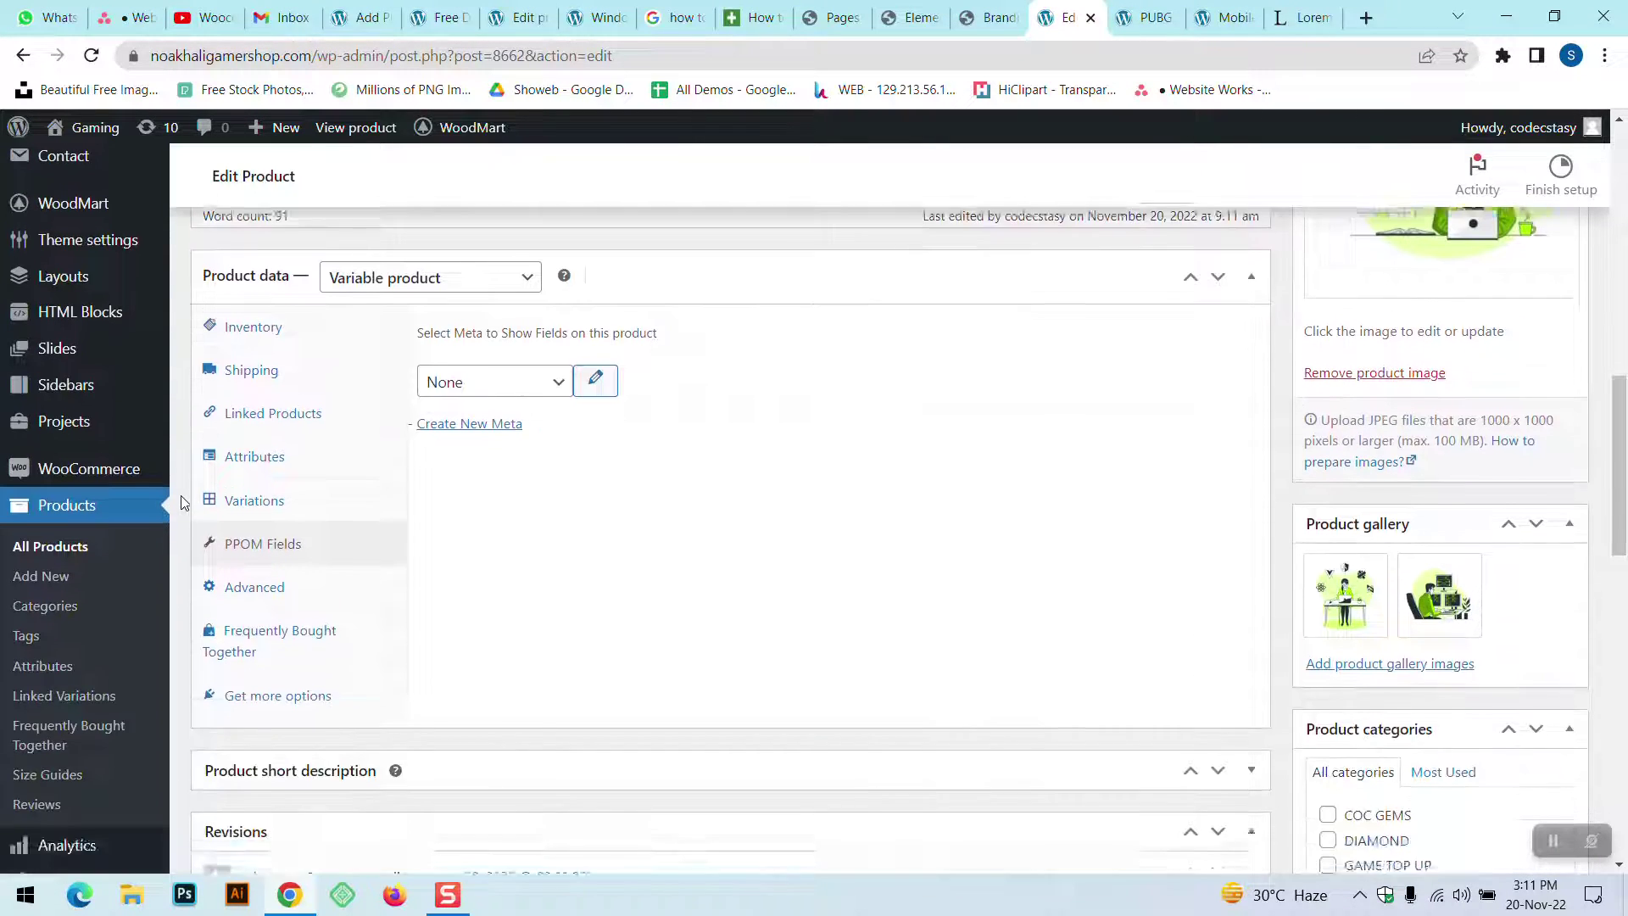
scroll(181, 500, "up", 3)
scroll(180, 502, "down", 5)
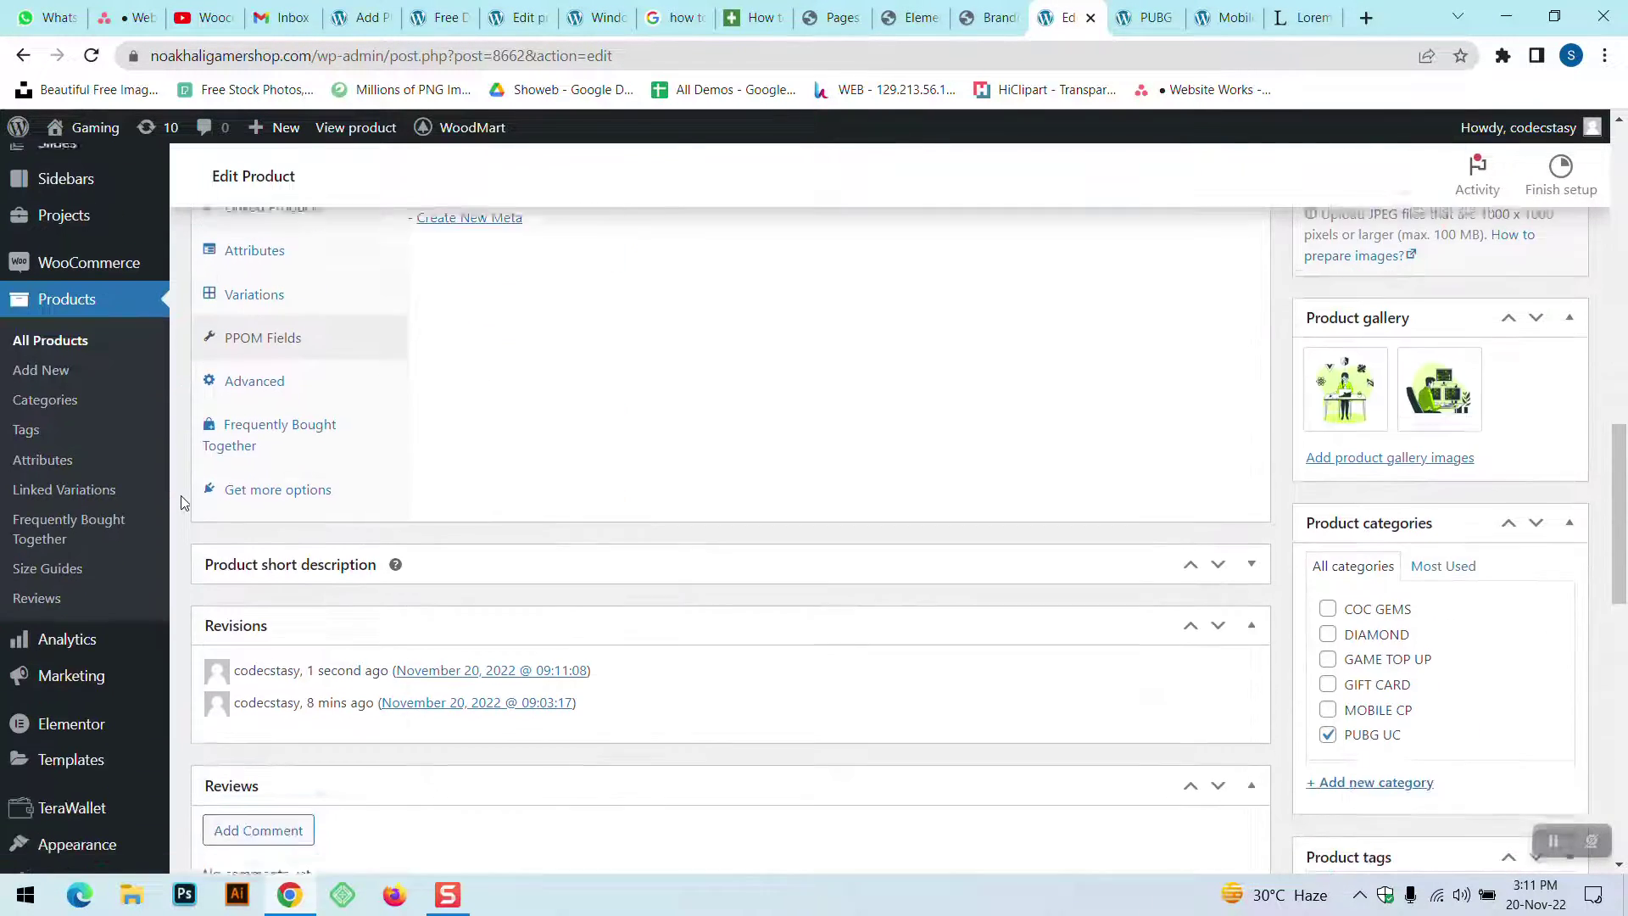
- Open WooCommerce's PPOM field groups page in a new tab and look briefly at the offer for more field types
mouse_move(115, 261)
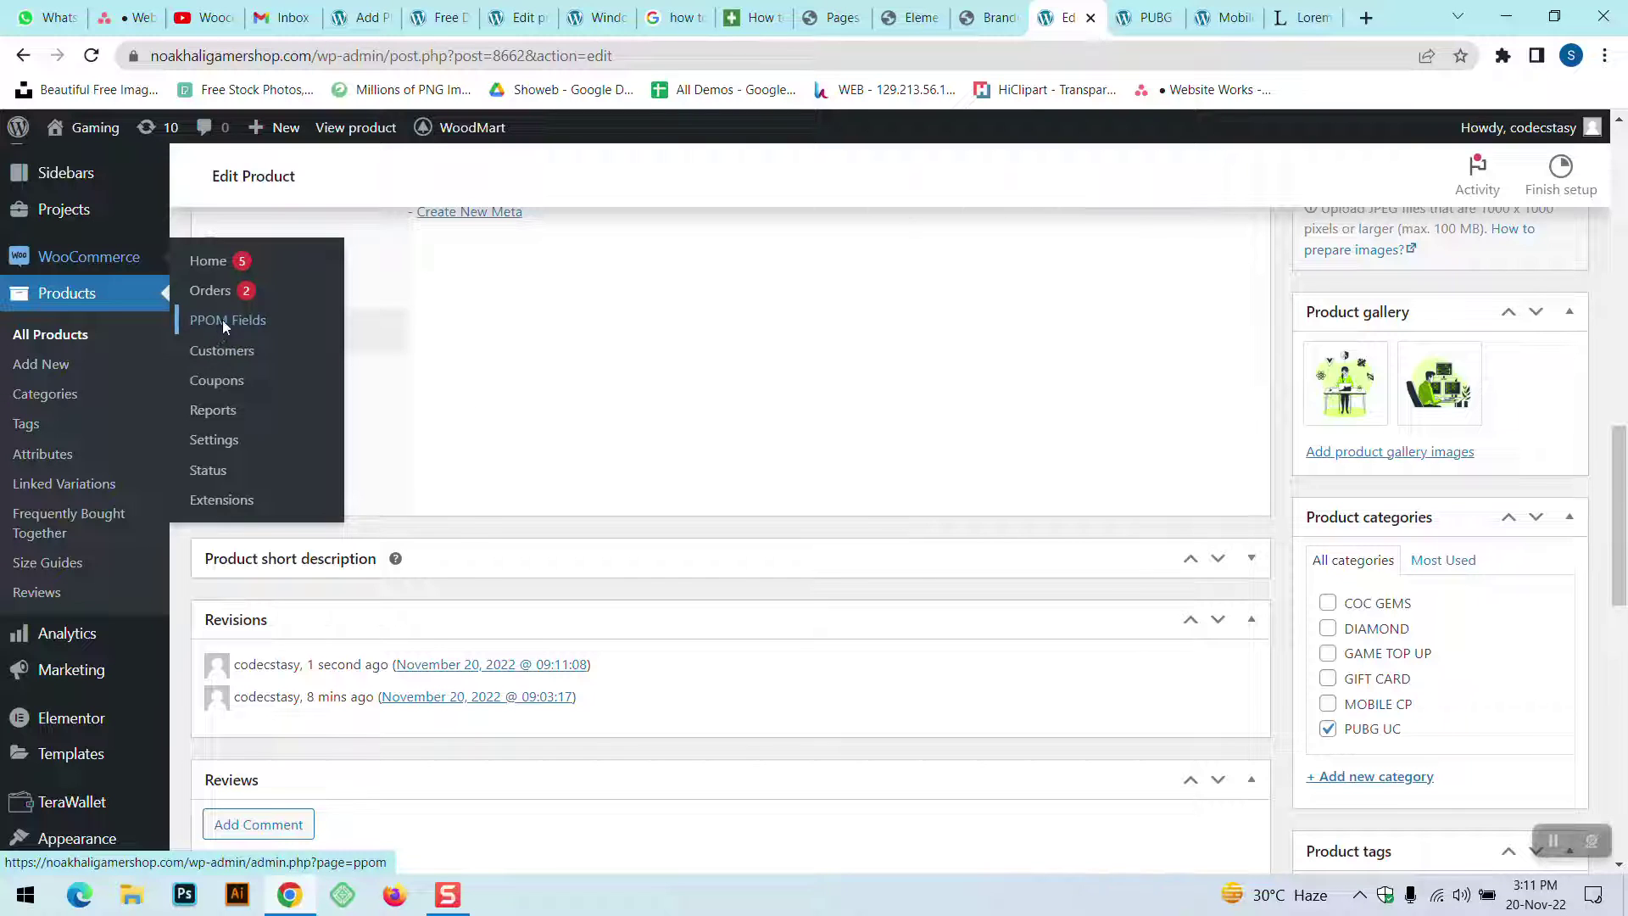
right_click(225, 328)
left_click(313, 338)
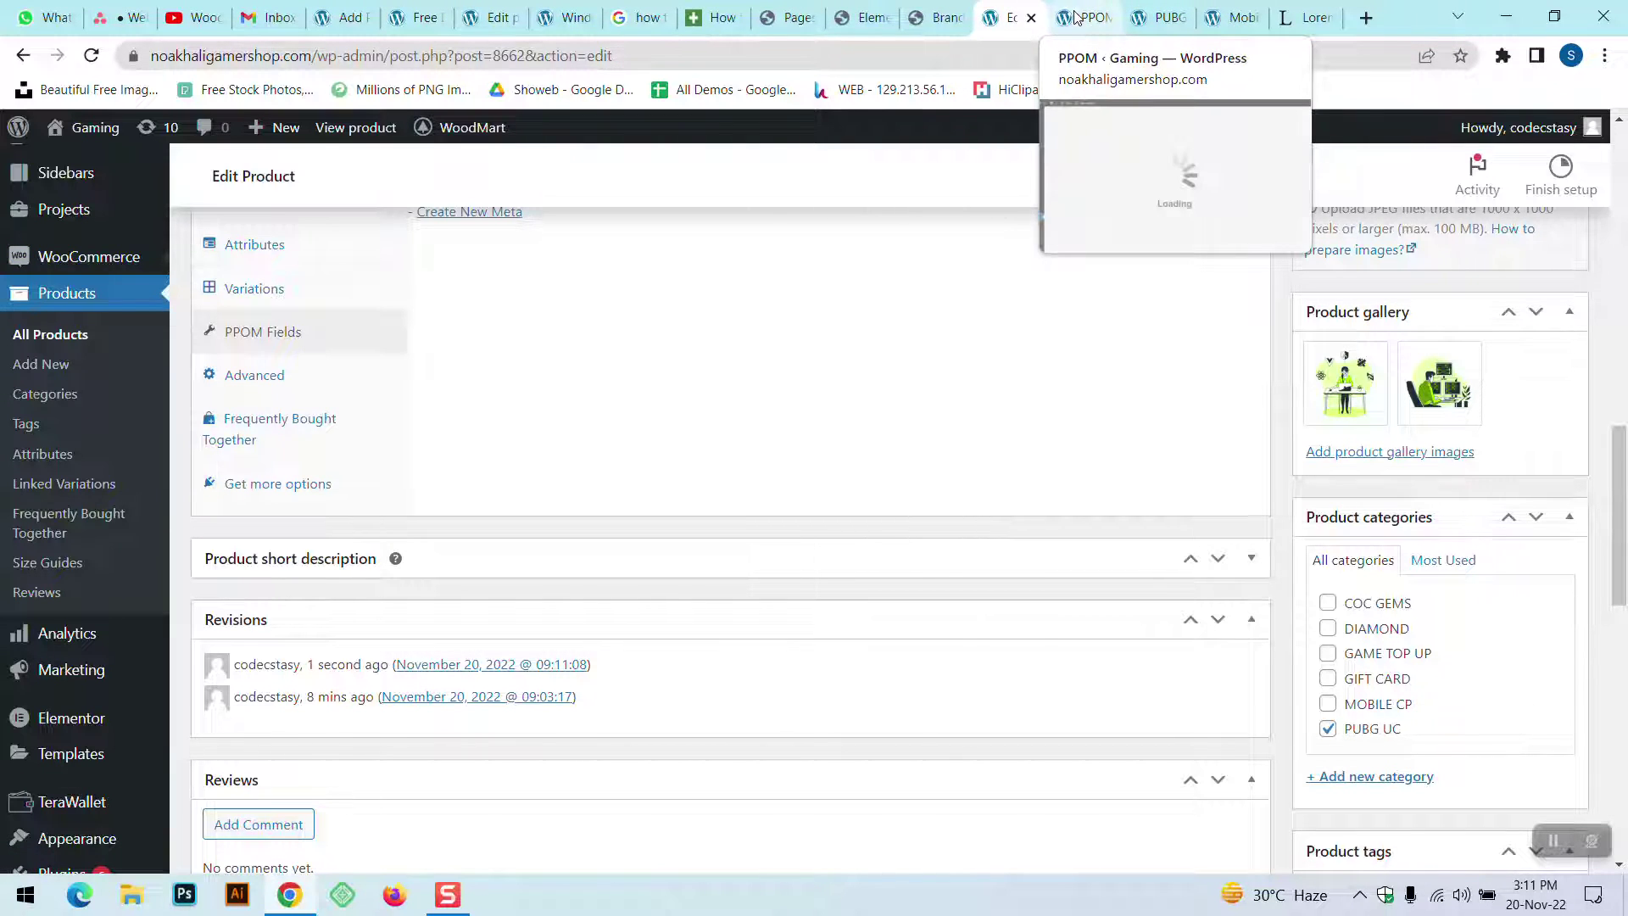
left_click(1079, 17)
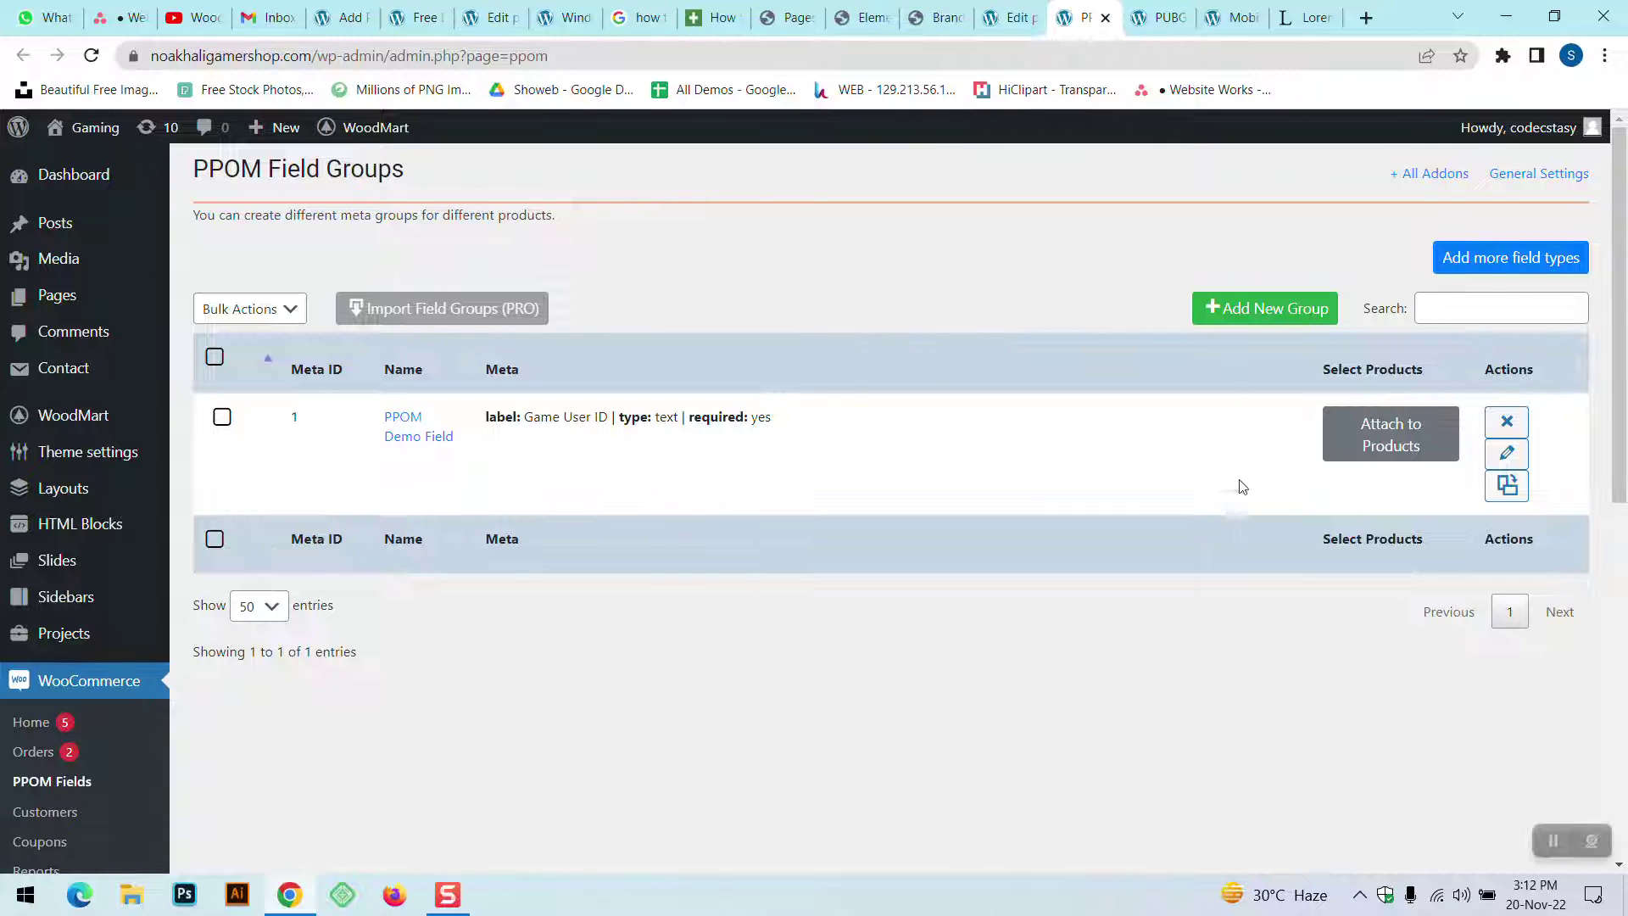
left_click(1486, 268)
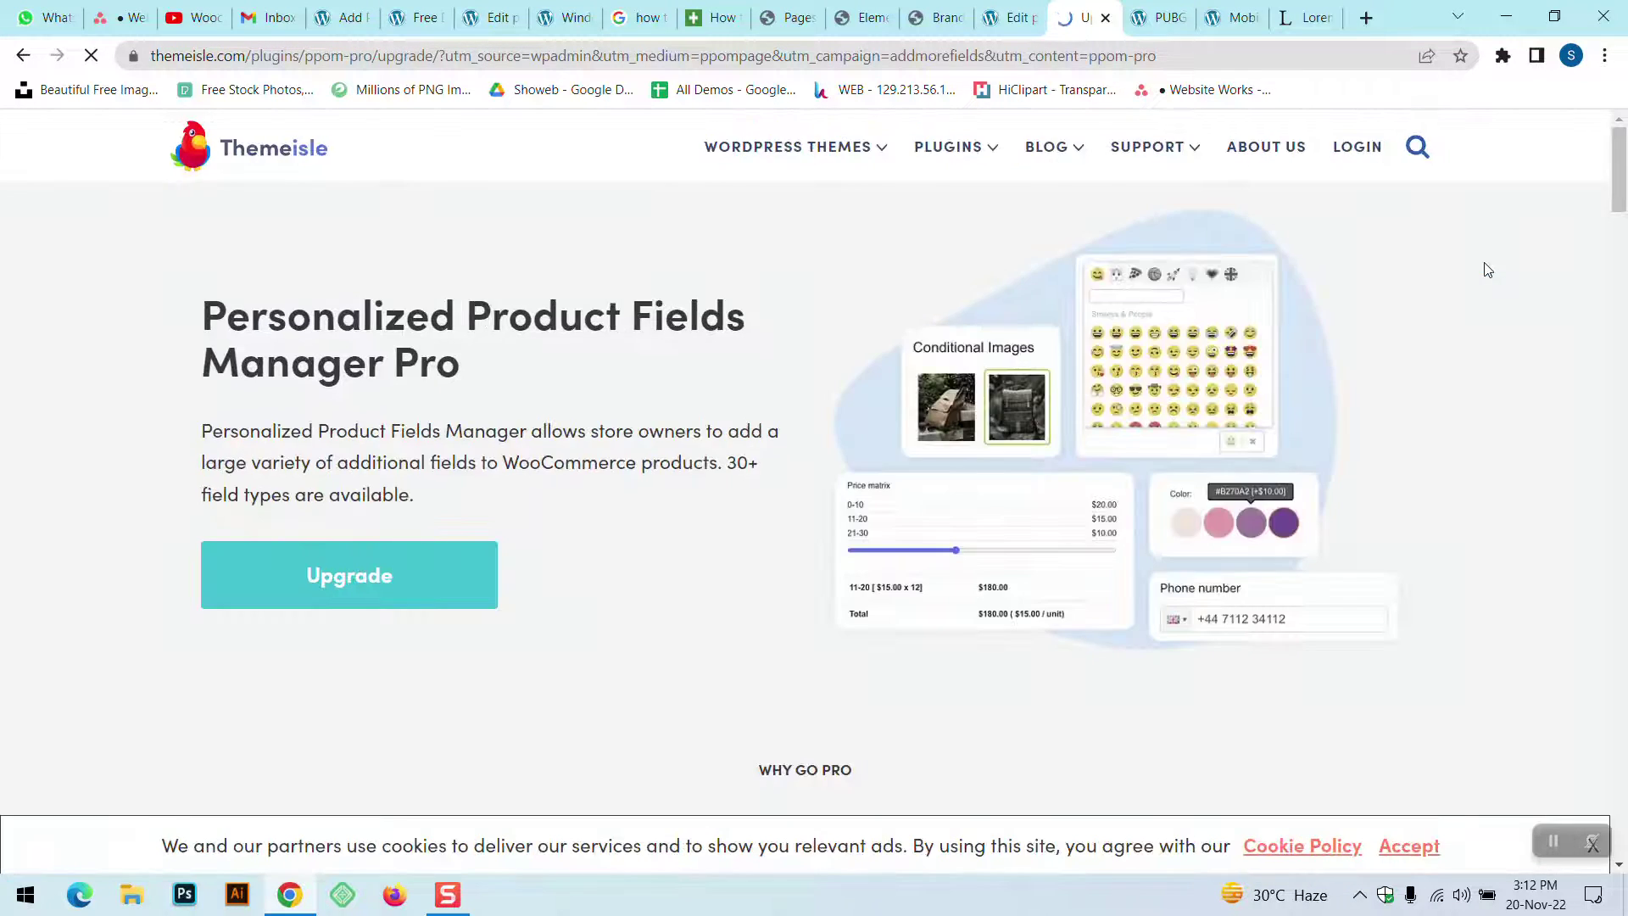
left_click(23, 61)
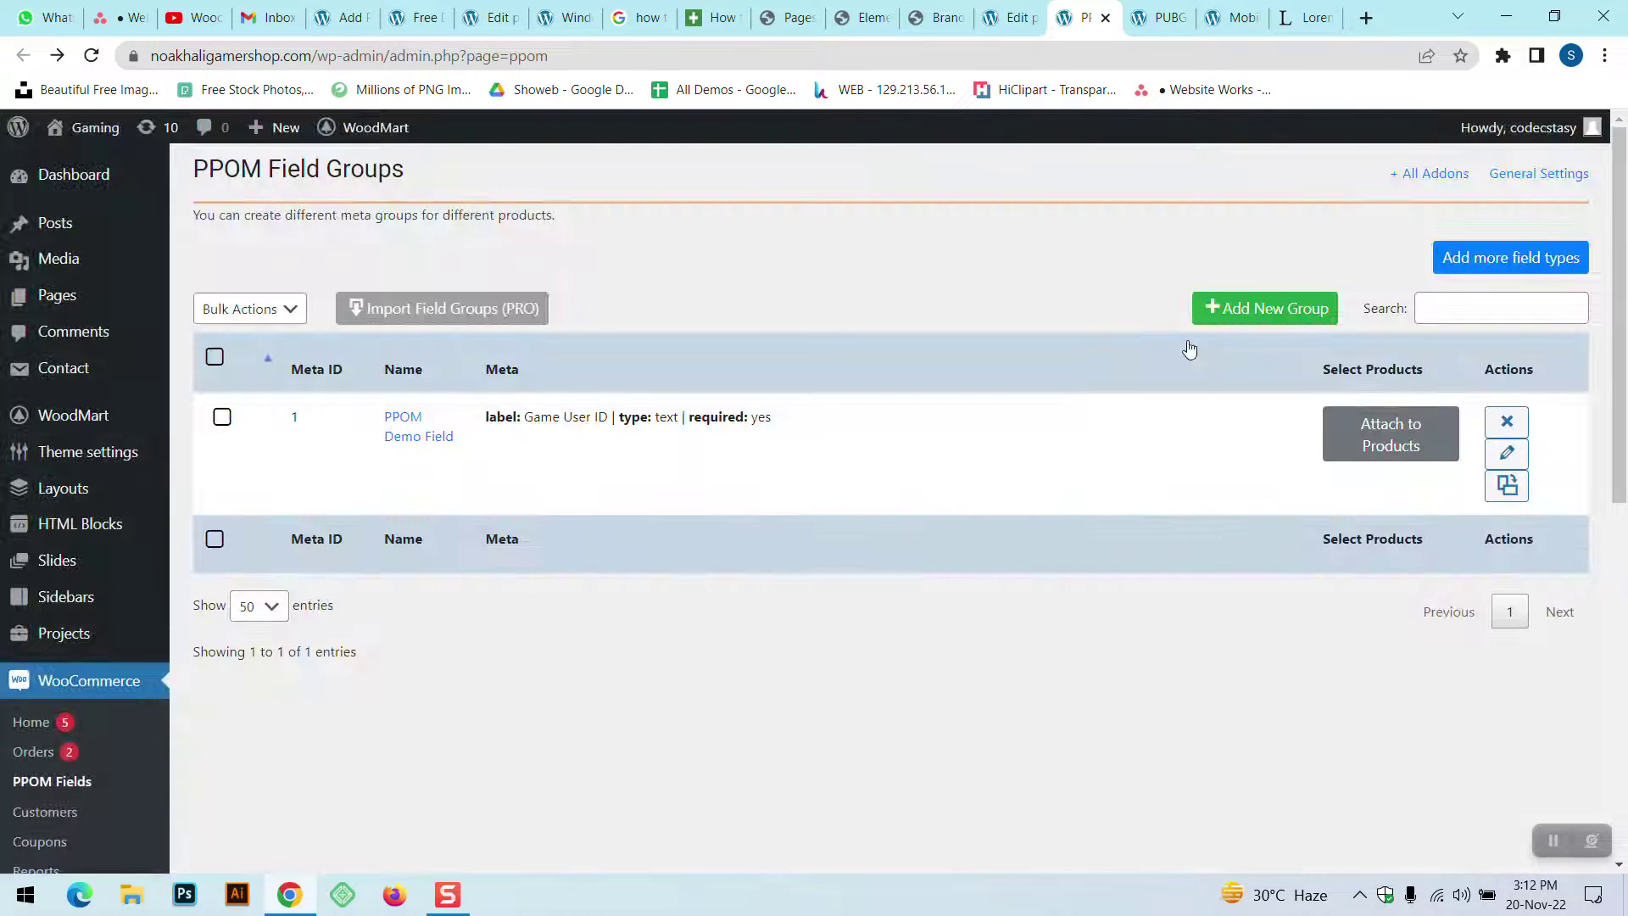
- Start a new PPOM field group named UC and open the selection of field types for it
left_click(1281, 319)
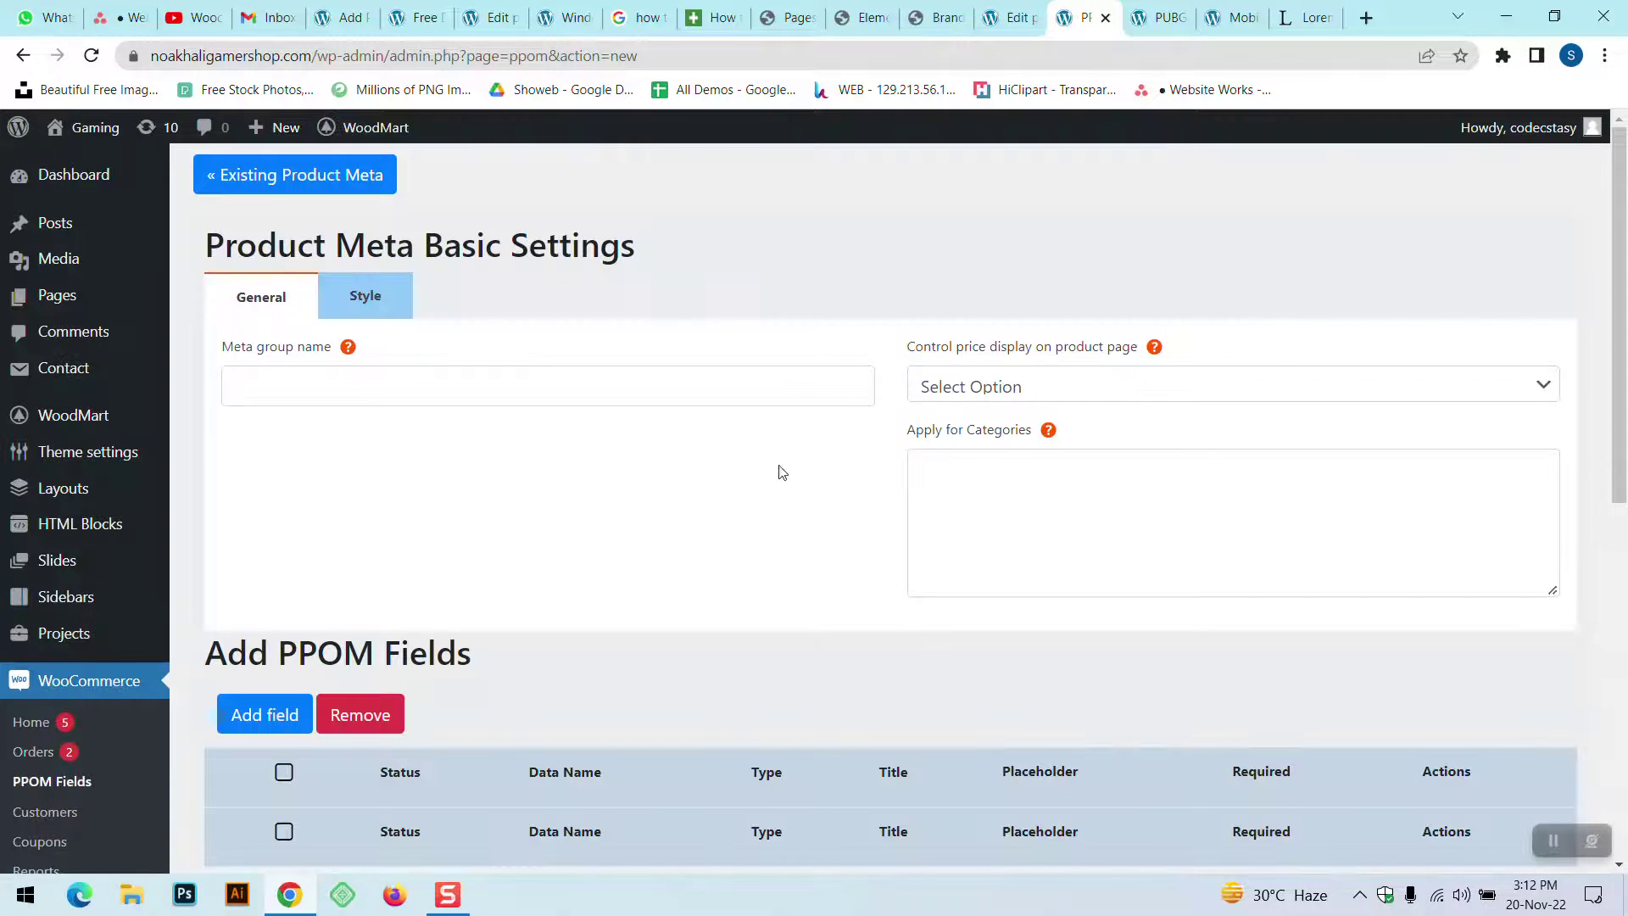
left_click(269, 397)
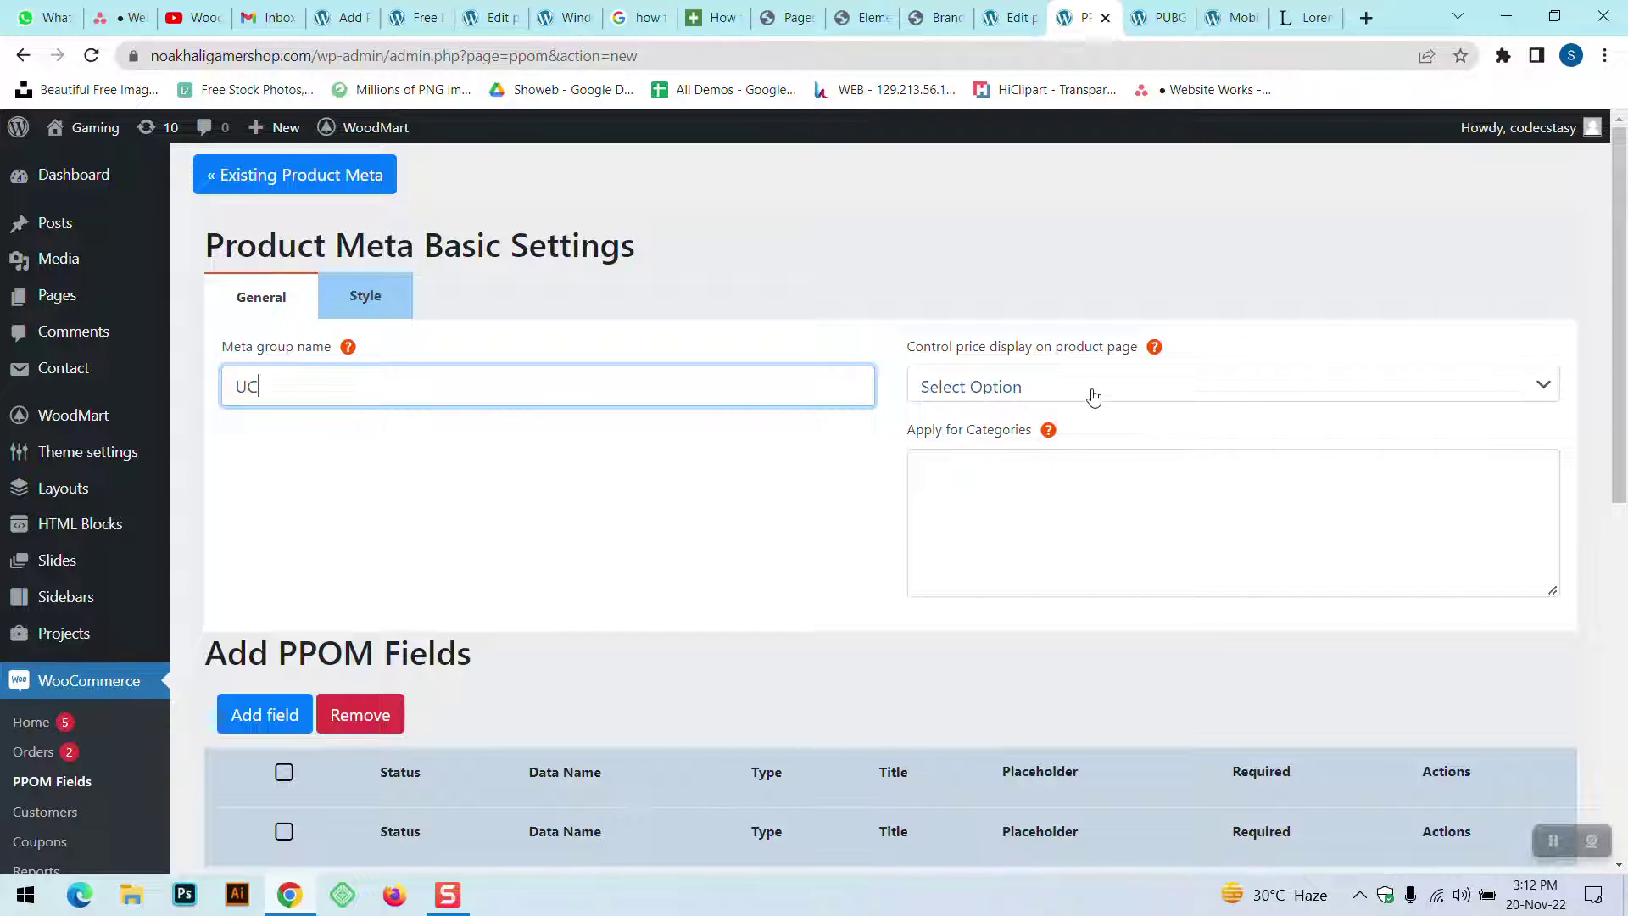
left_click(1133, 385)
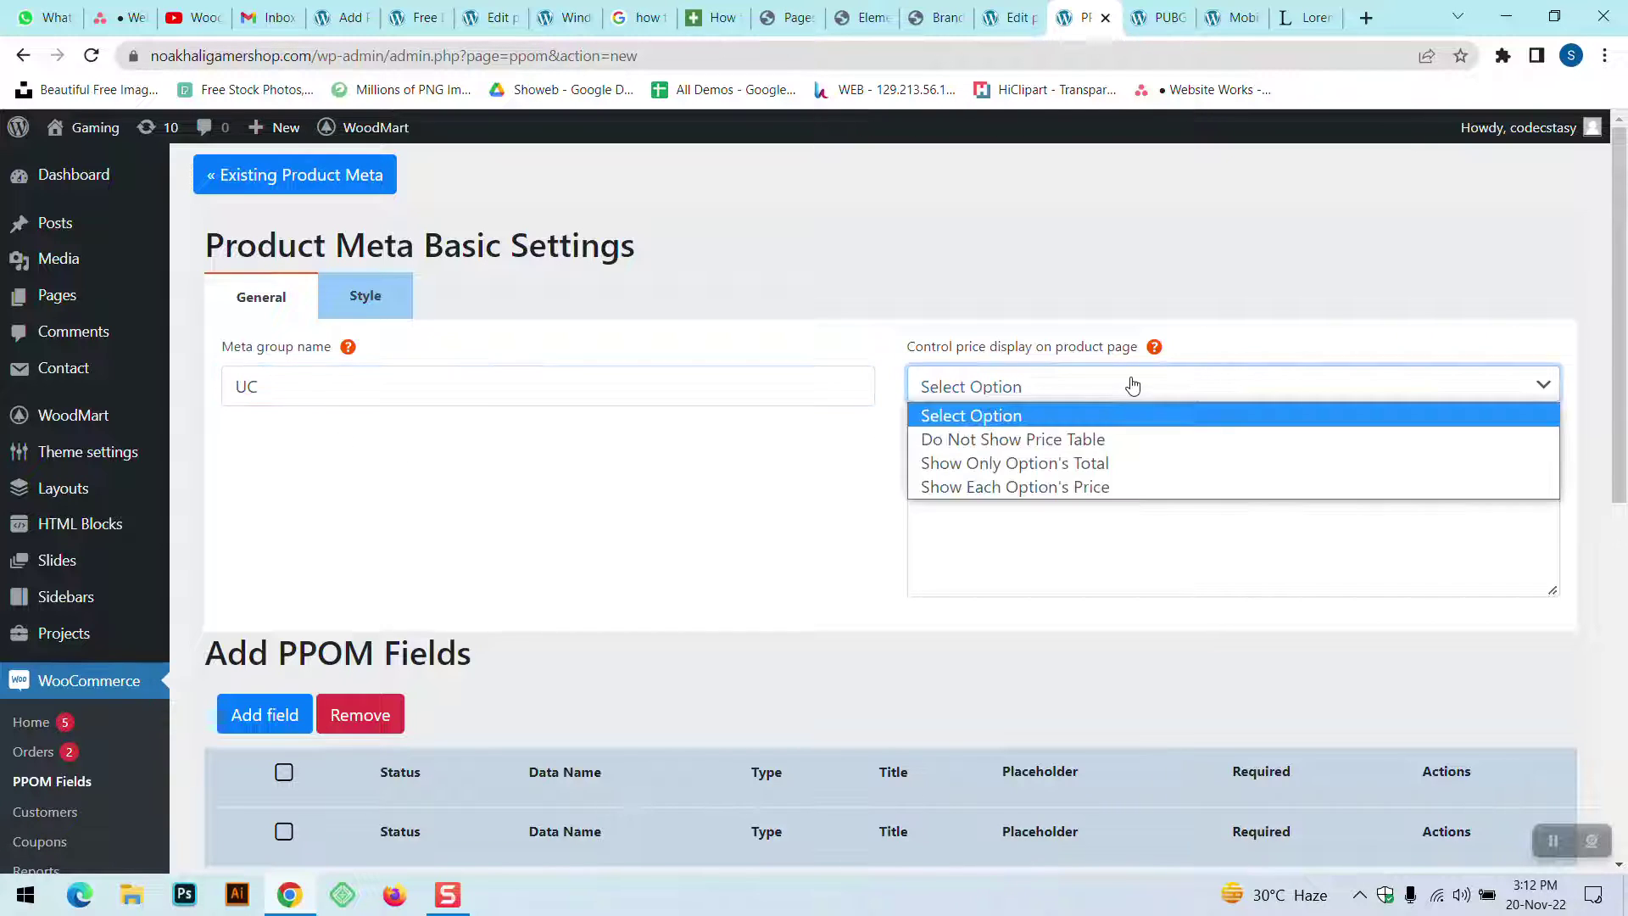
left_click(1133, 386)
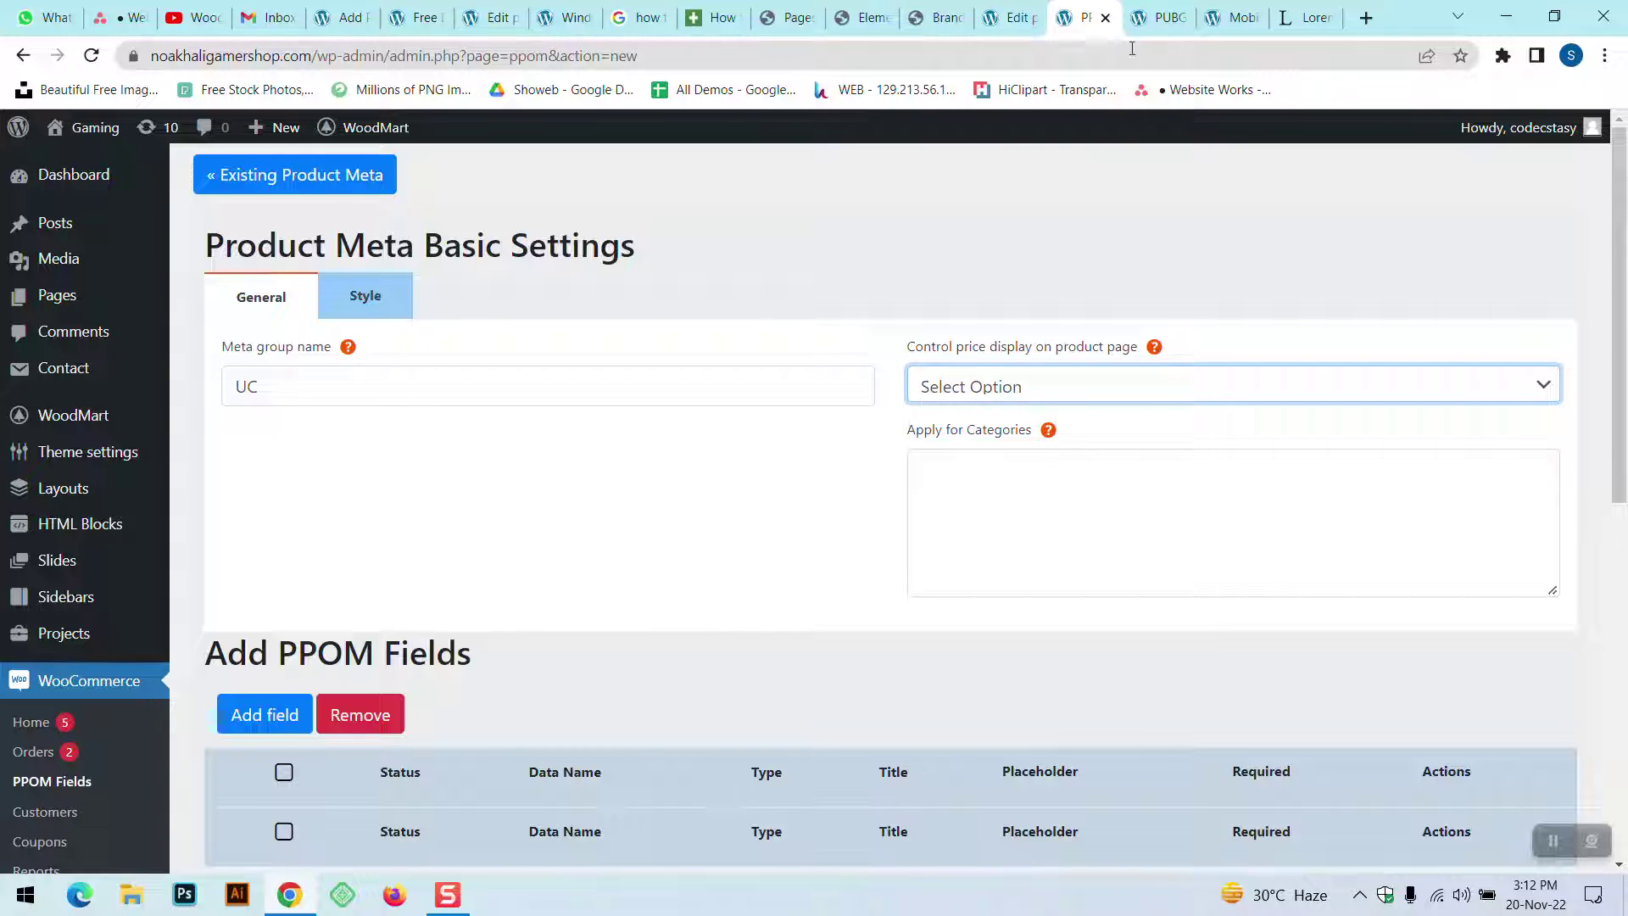
scroll(329, 635, "down", 1)
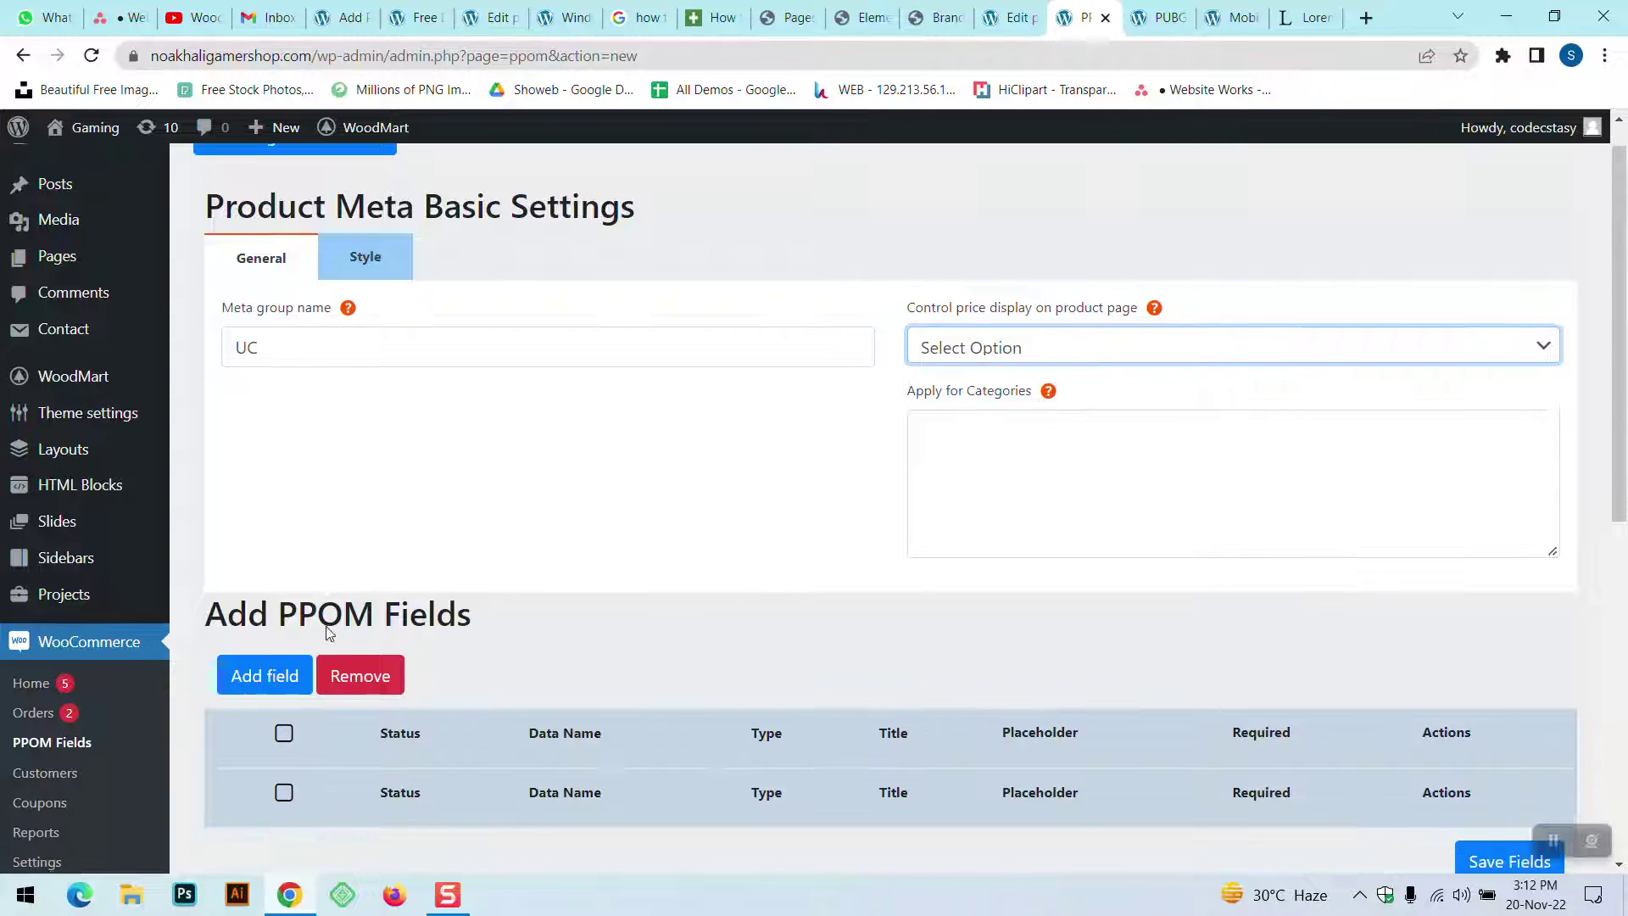
scroll(329, 634, "down", 2)
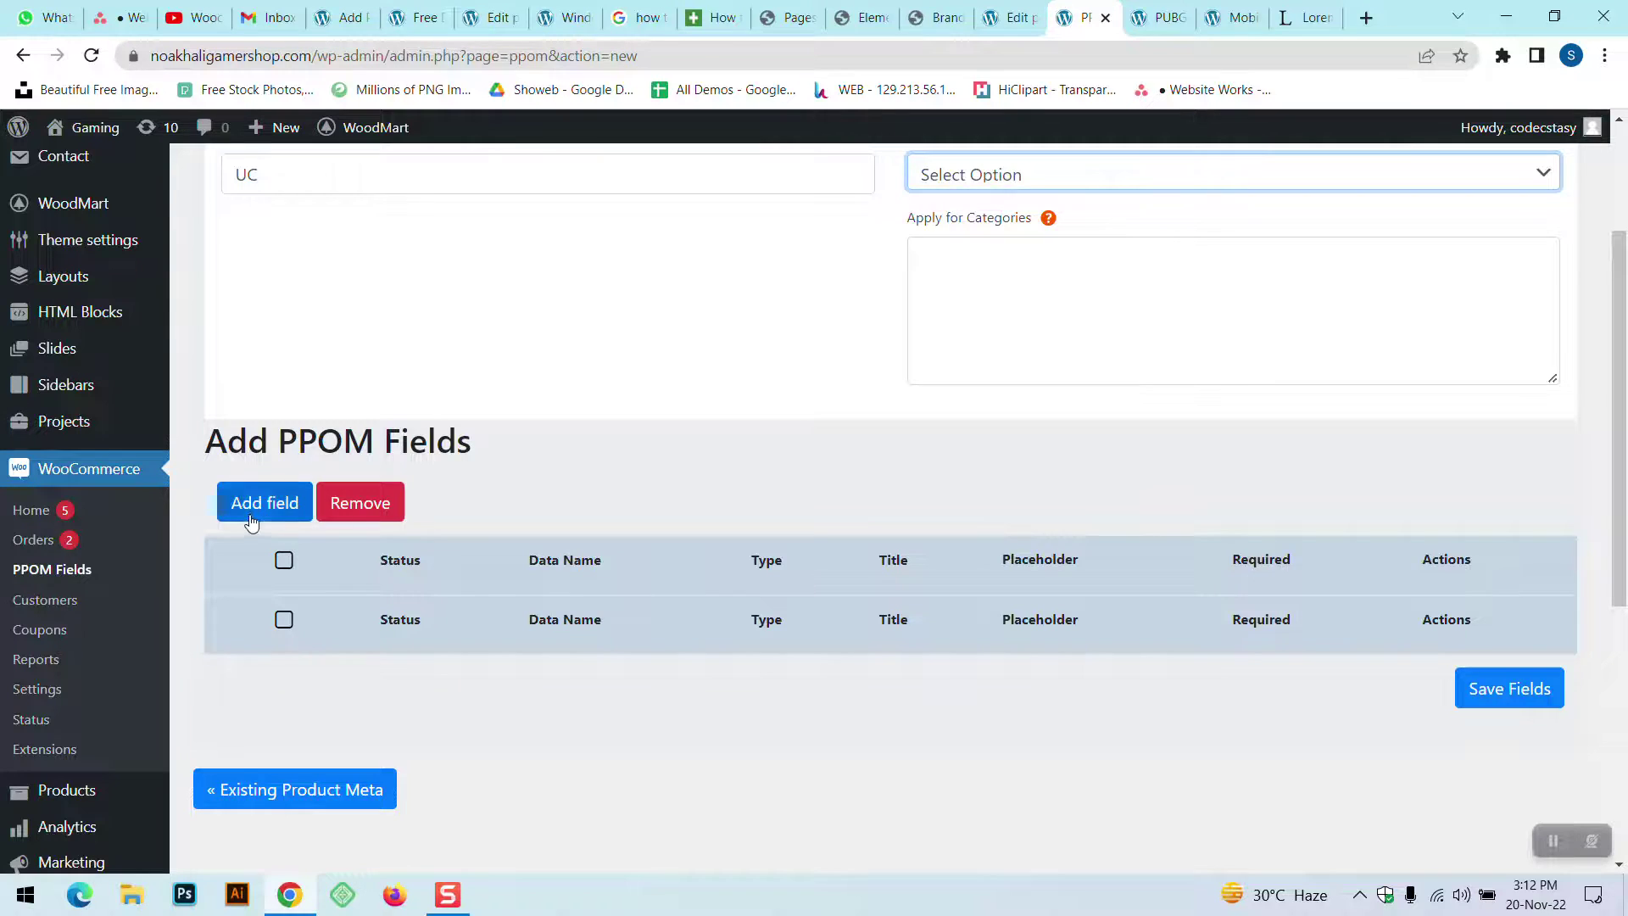
left_click(251, 511)
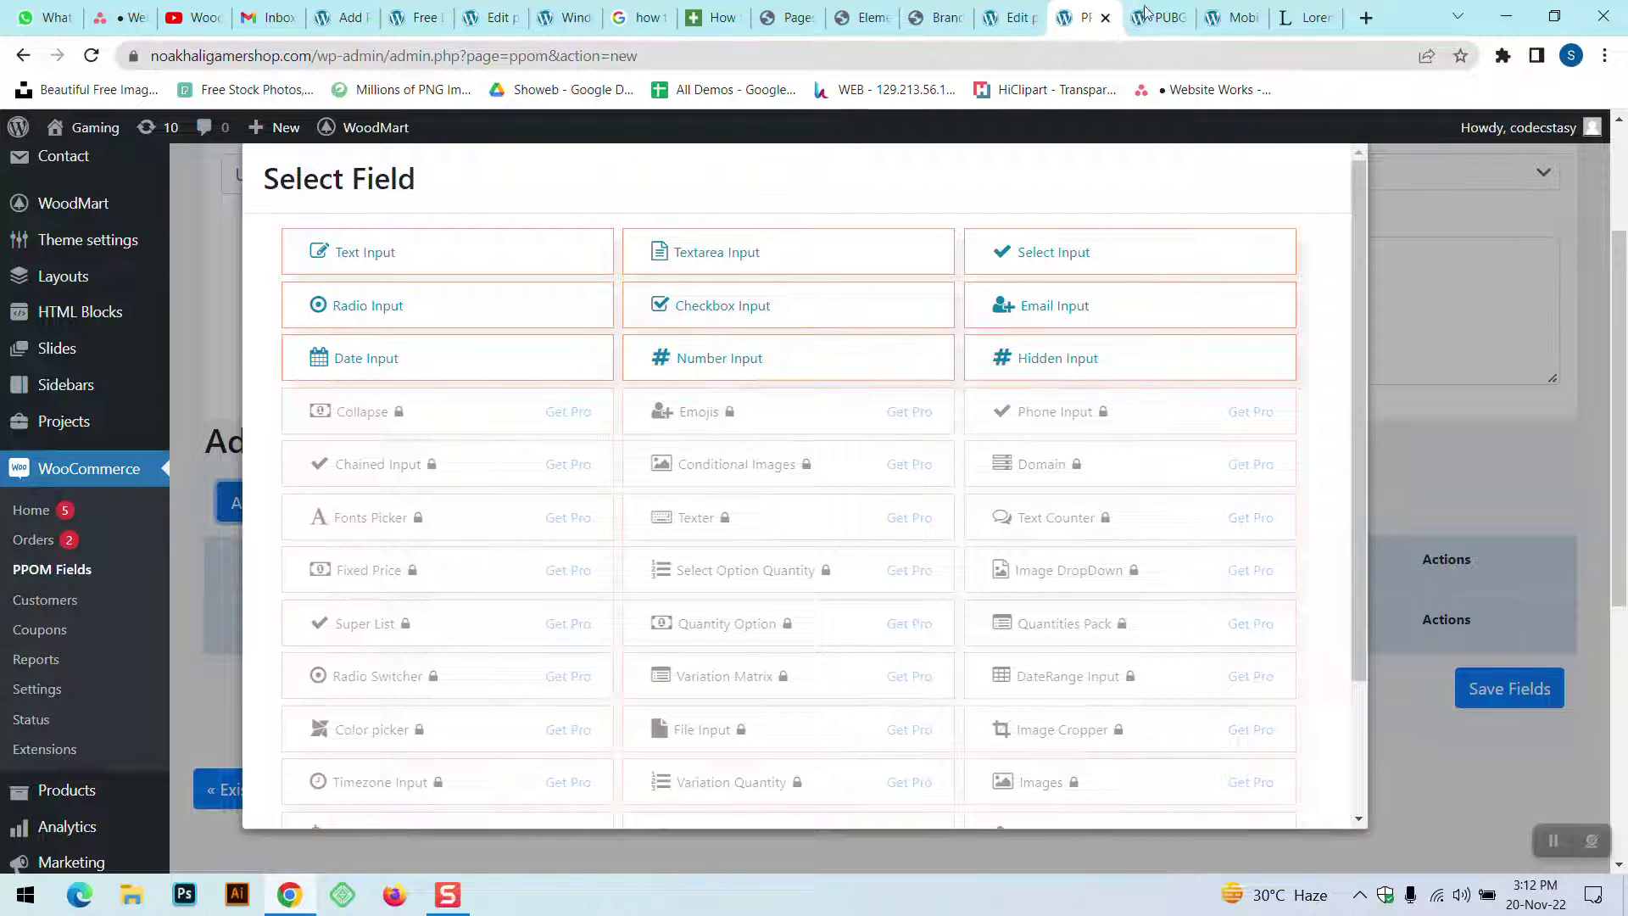
- Test the Game User ID field on the Mobile Legends Diamonds page with sample numbers and letters, and clear it again
left_click(1234, 17)
left_click(928, 685)
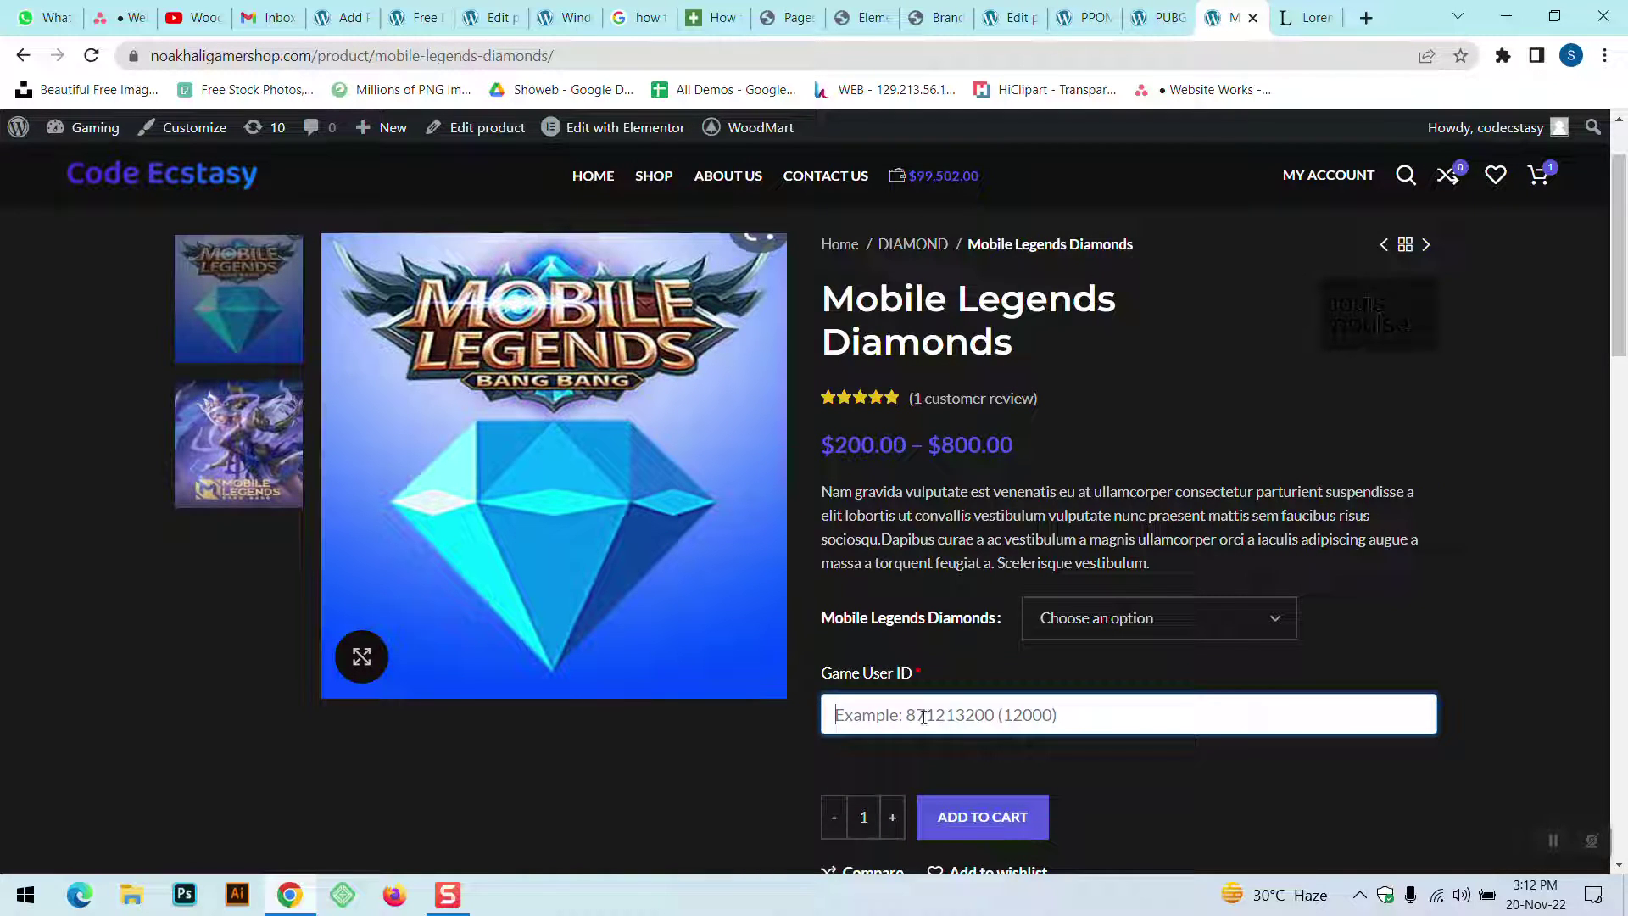
type("15+")
key("BackSpace")
key("BackSpace")
key("BackSpace")
type("Sasdhaudhauisdyh")
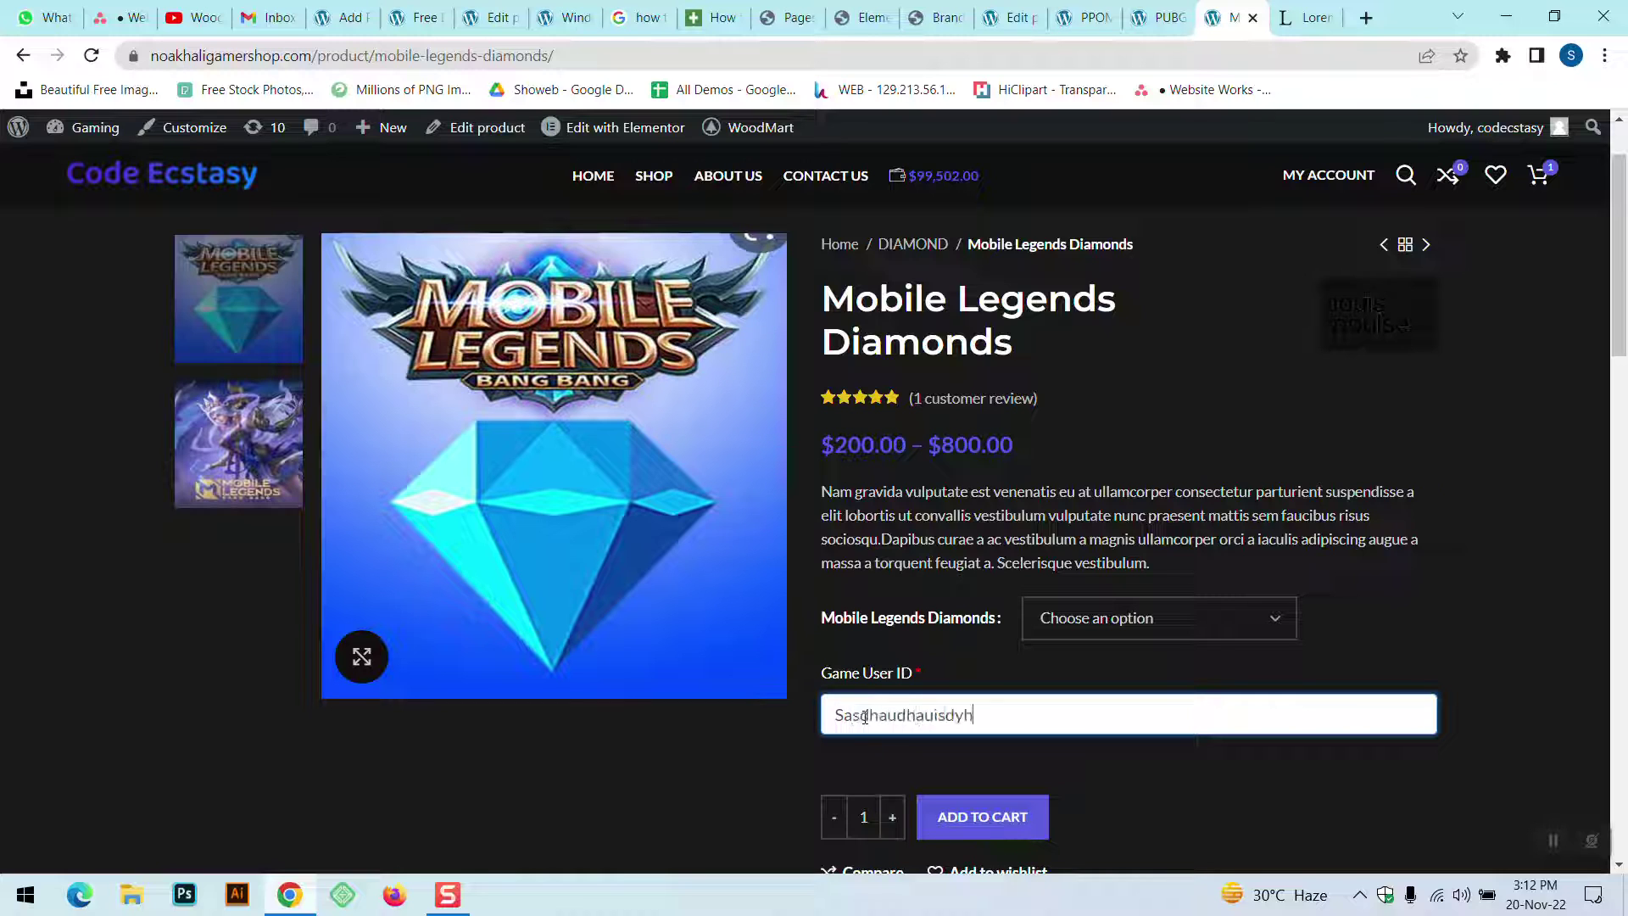
key("BackSpace")
key("BackSpace")
key("BackSpace")
key("BackSpace")
key("BackSpace")
key("BackSpace")
key("BackSpace")
key("BackSpace")
key("BackSpace")
key("BackSpace")
key("BackSpace")
key("BackSpace")
key("BackSpace")
key("BackSpace")
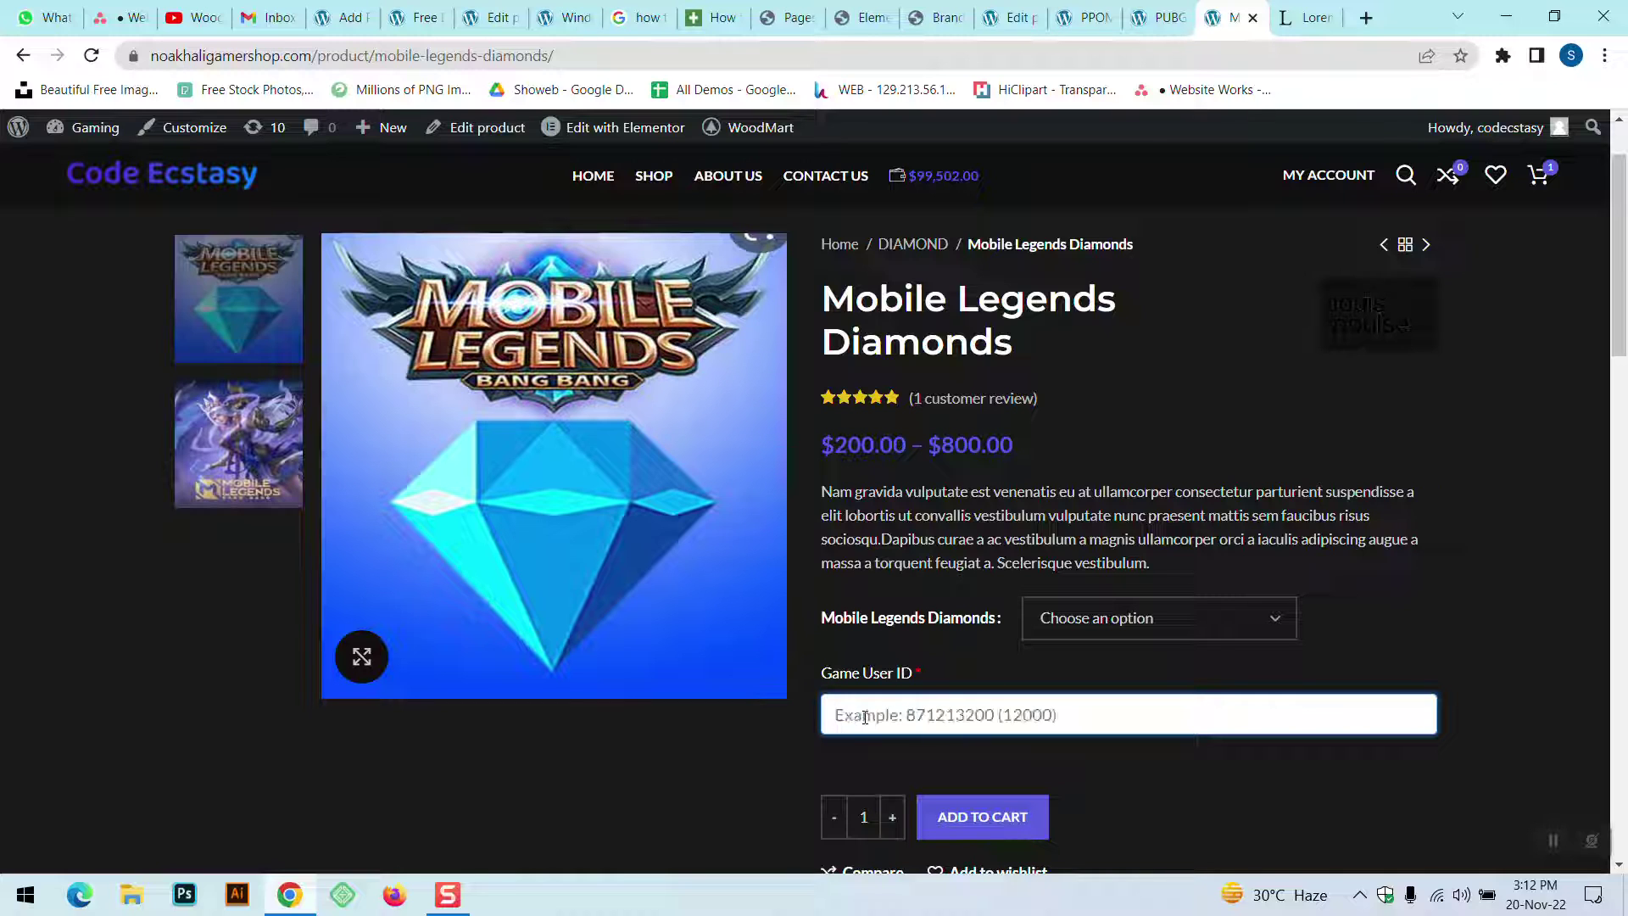
- Choose a Text Input for the UC field group and title it PUBG User ID
left_click(1094, 17)
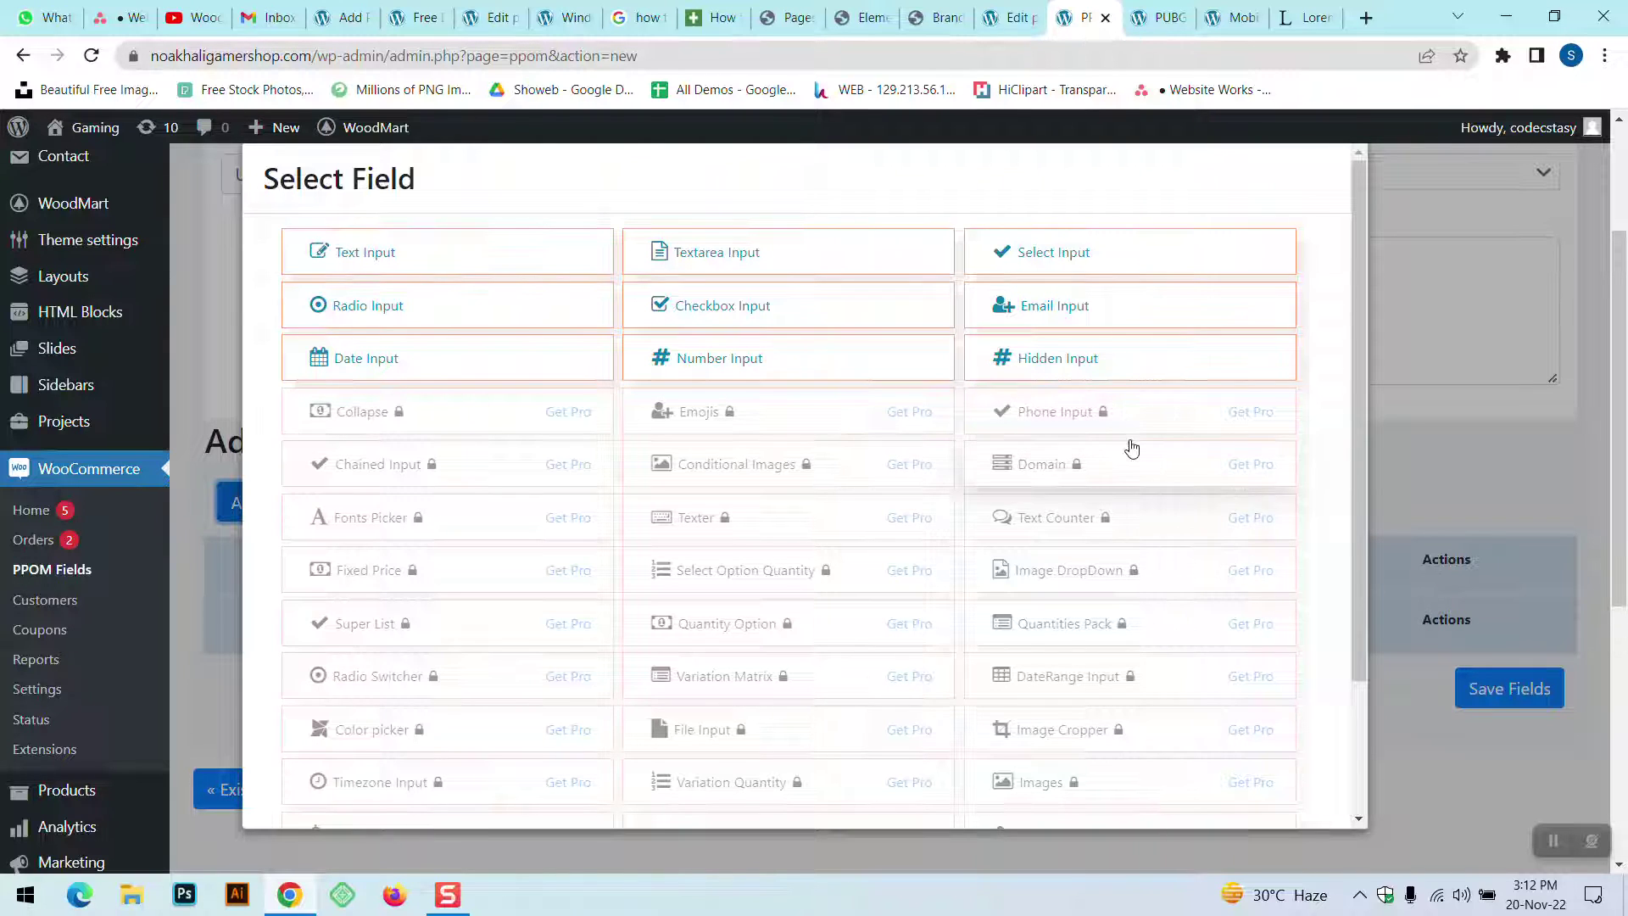
left_click(535, 245)
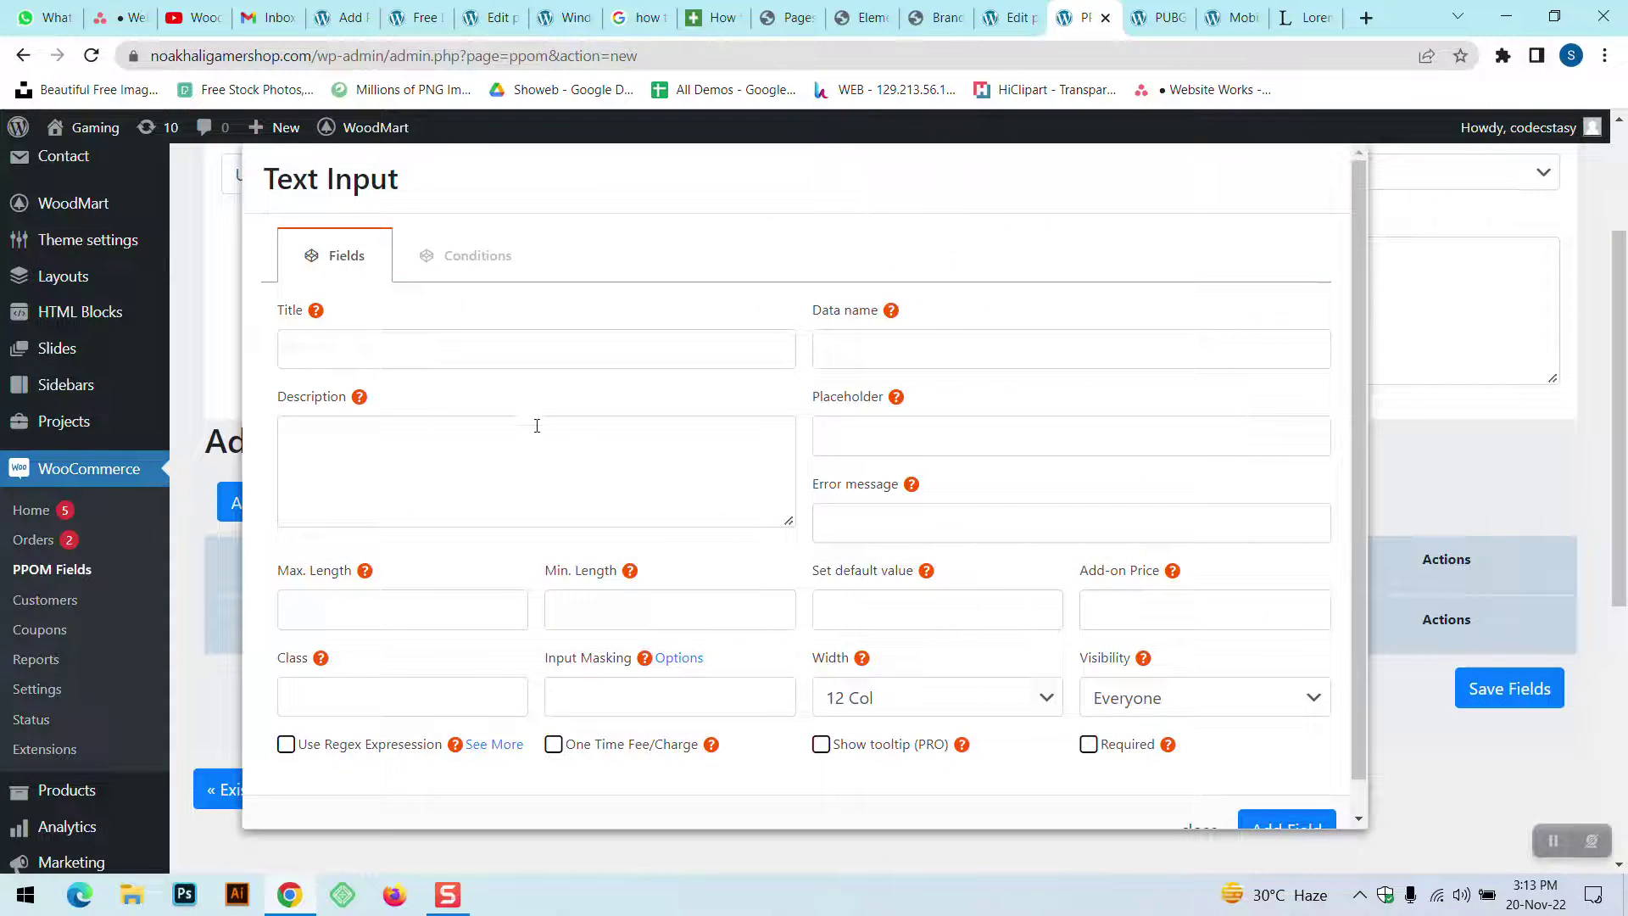
scroll(1001, 585, "down", 1)
scroll(928, 583, "up", 2)
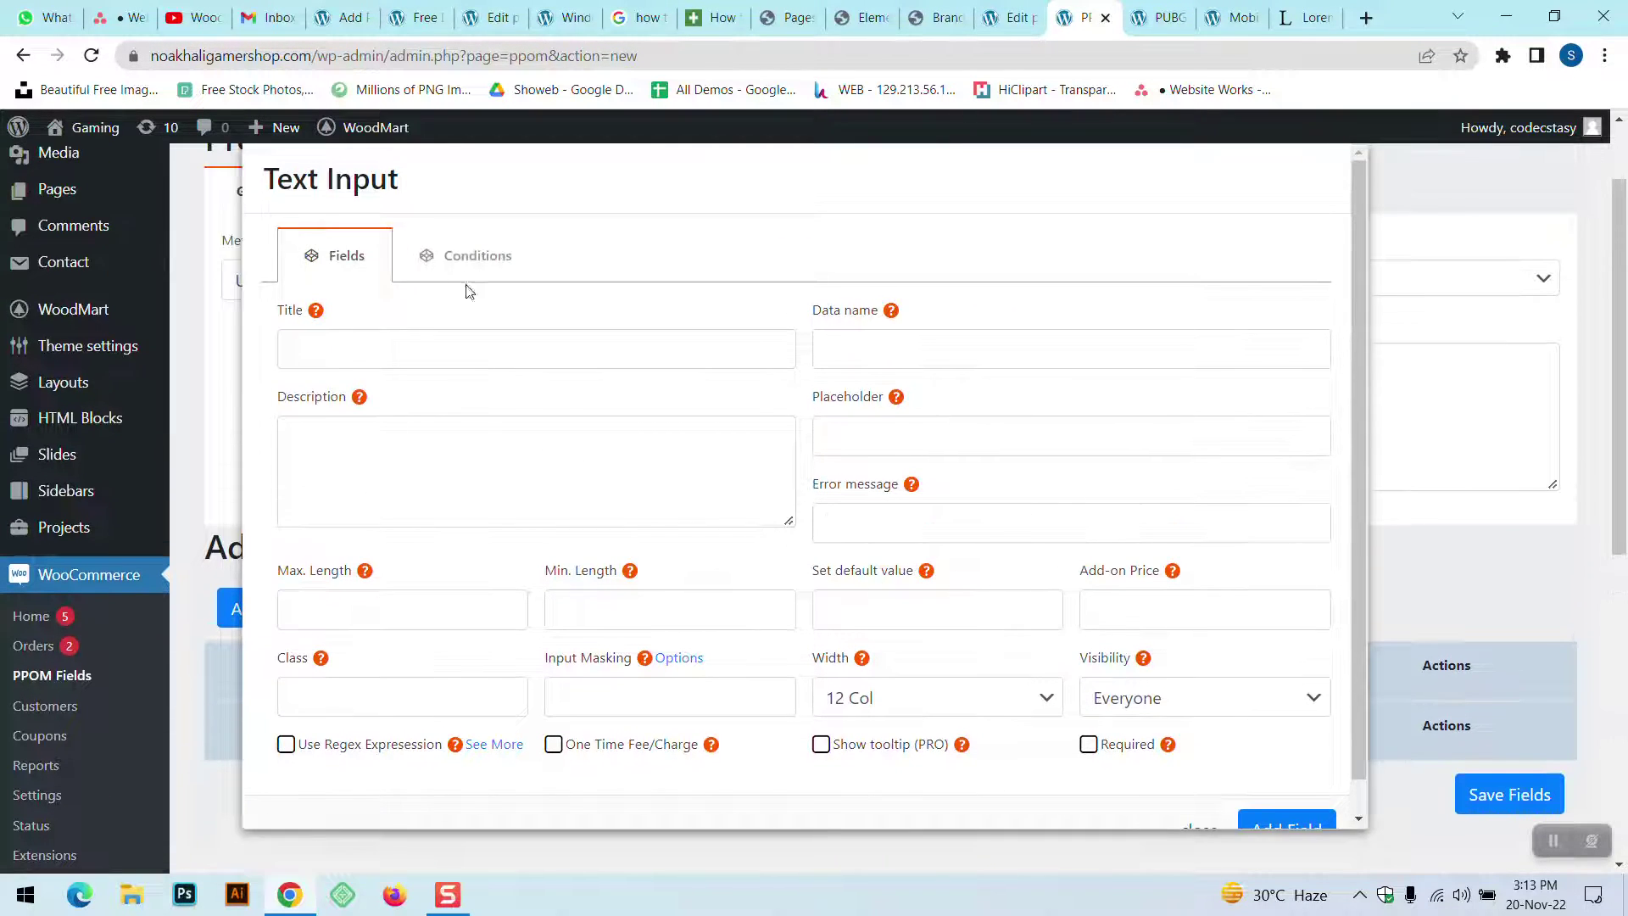
left_click(352, 357)
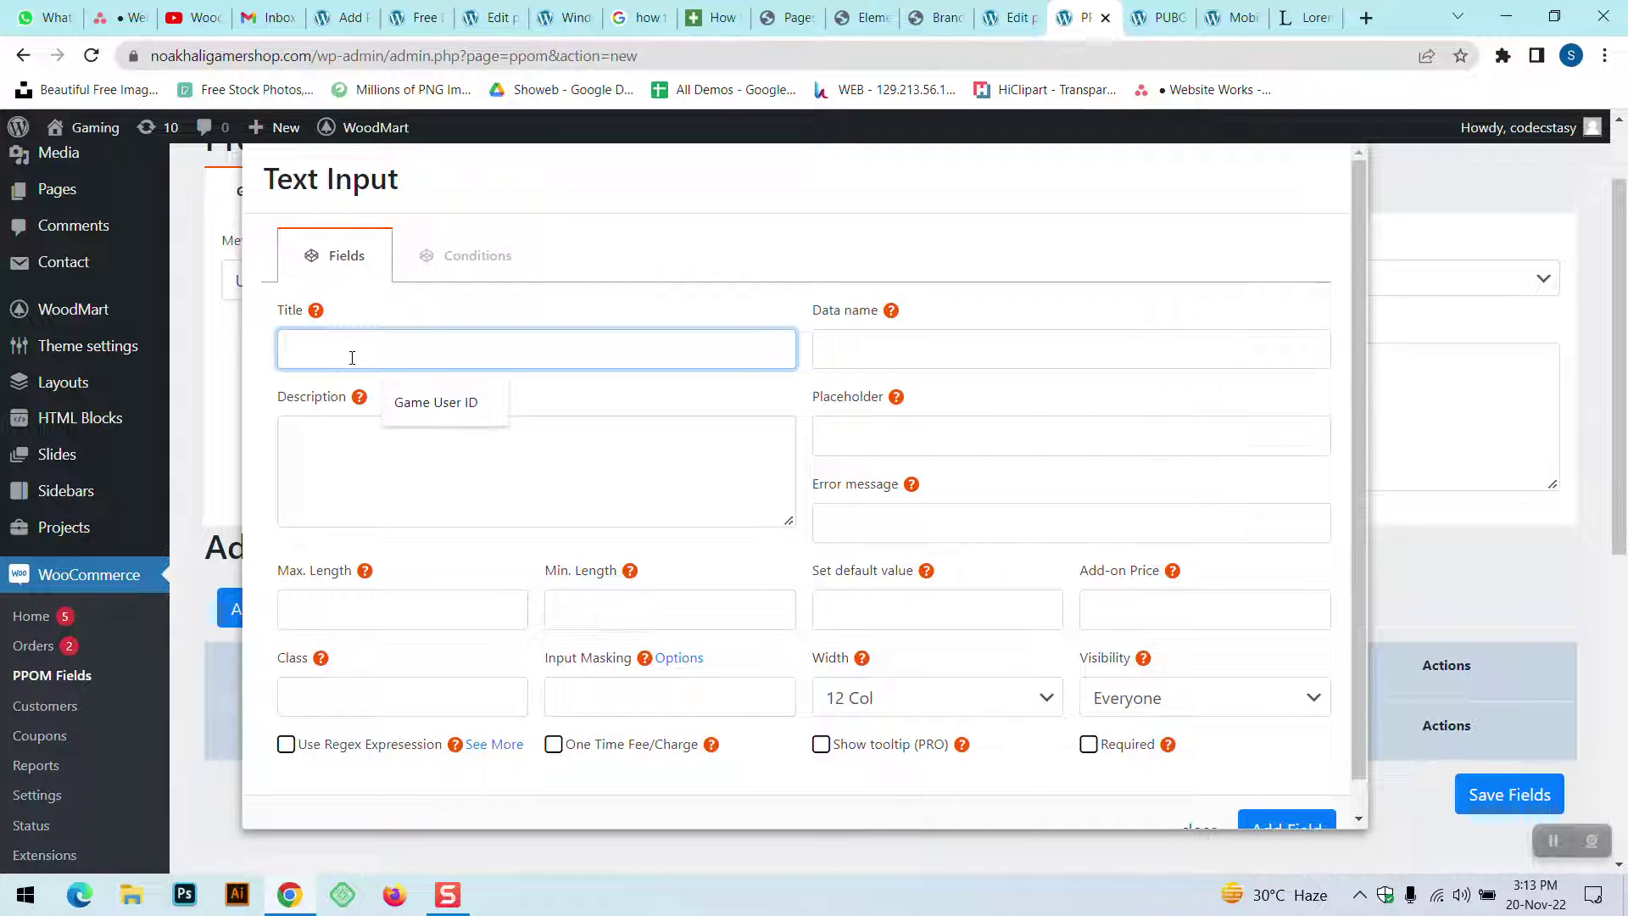
type("P")
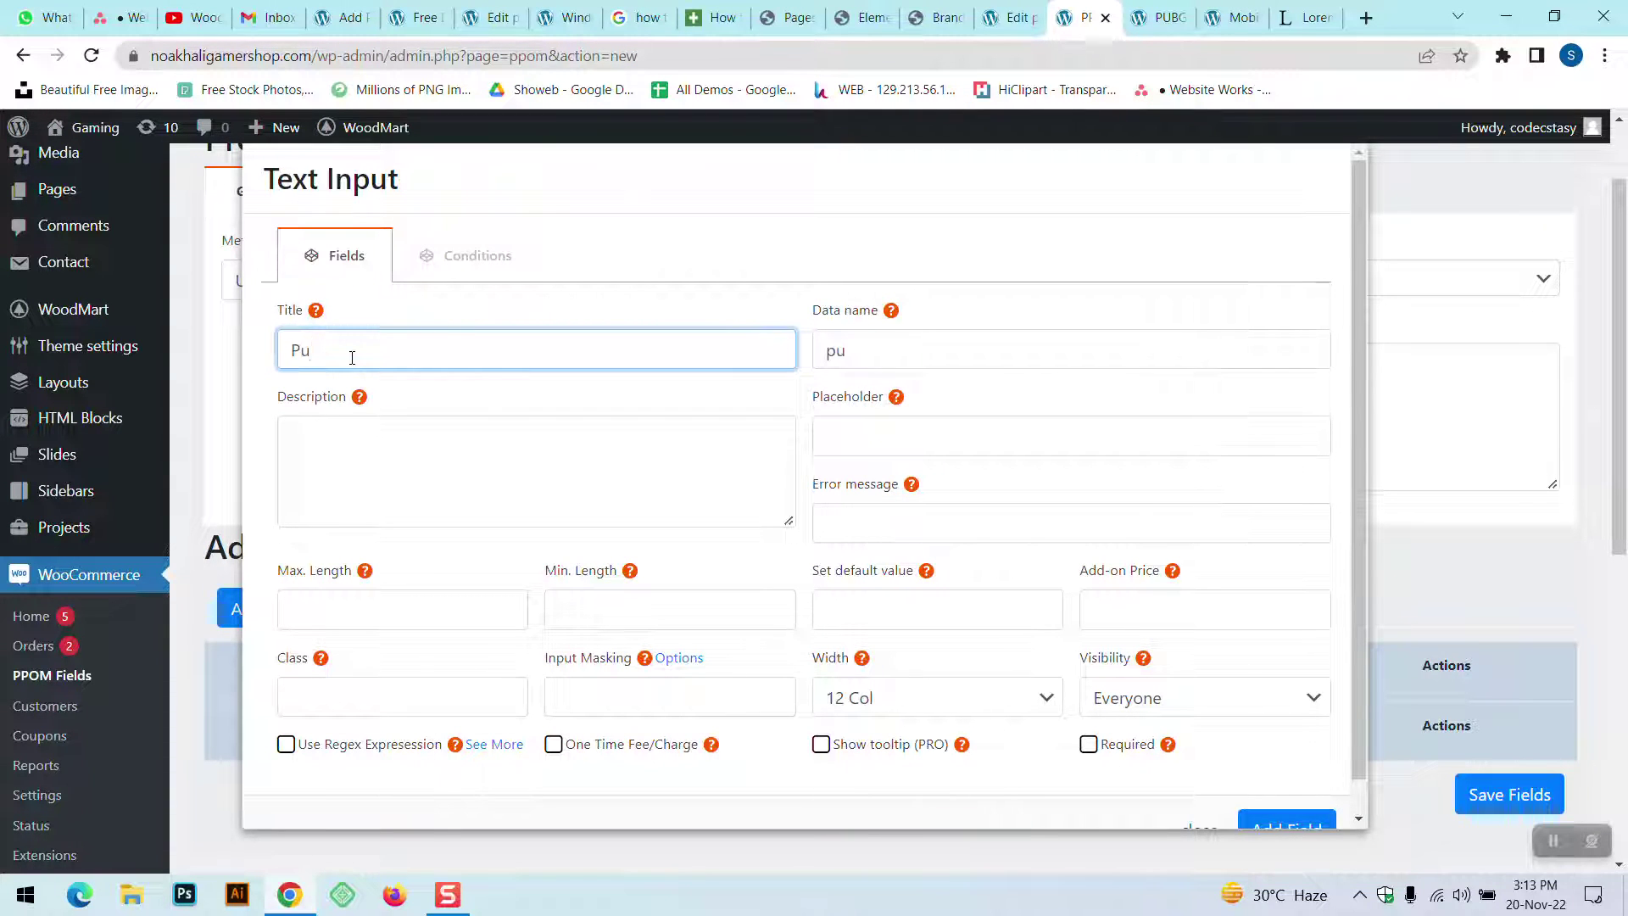
type("UBG U")
- Check the Game User ID label on the Mobile Legends Diamonds page and return to the PPOM text input settings
left_click(1228, 17)
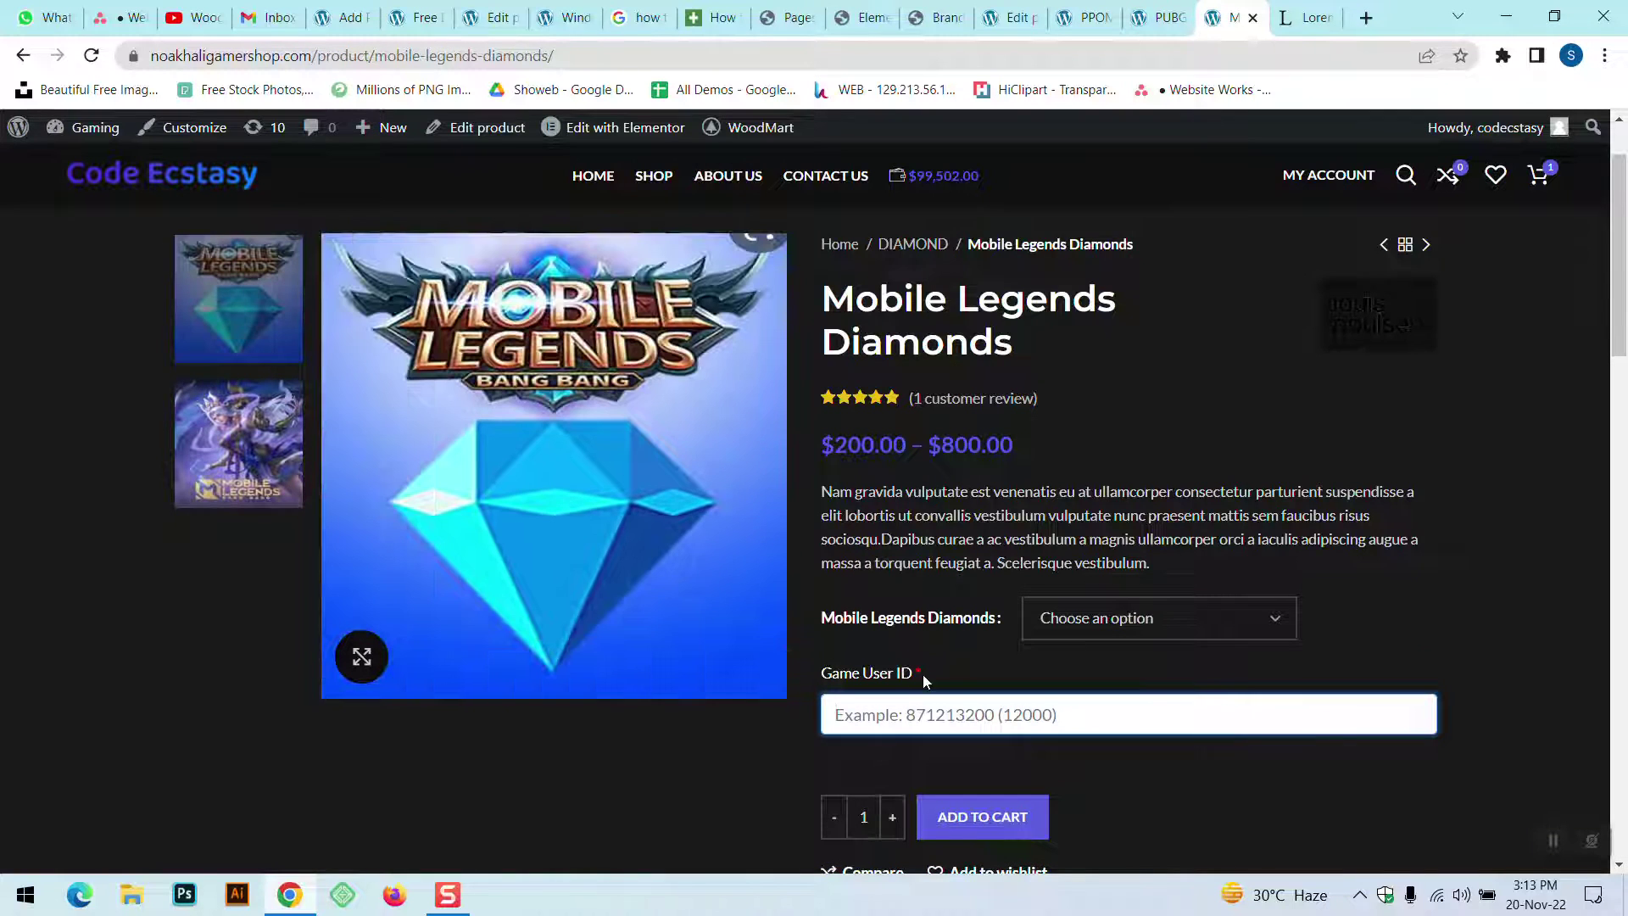
left_click_drag(901, 676, 792, 684)
left_click(1156, 17)
left_click(1014, 17)
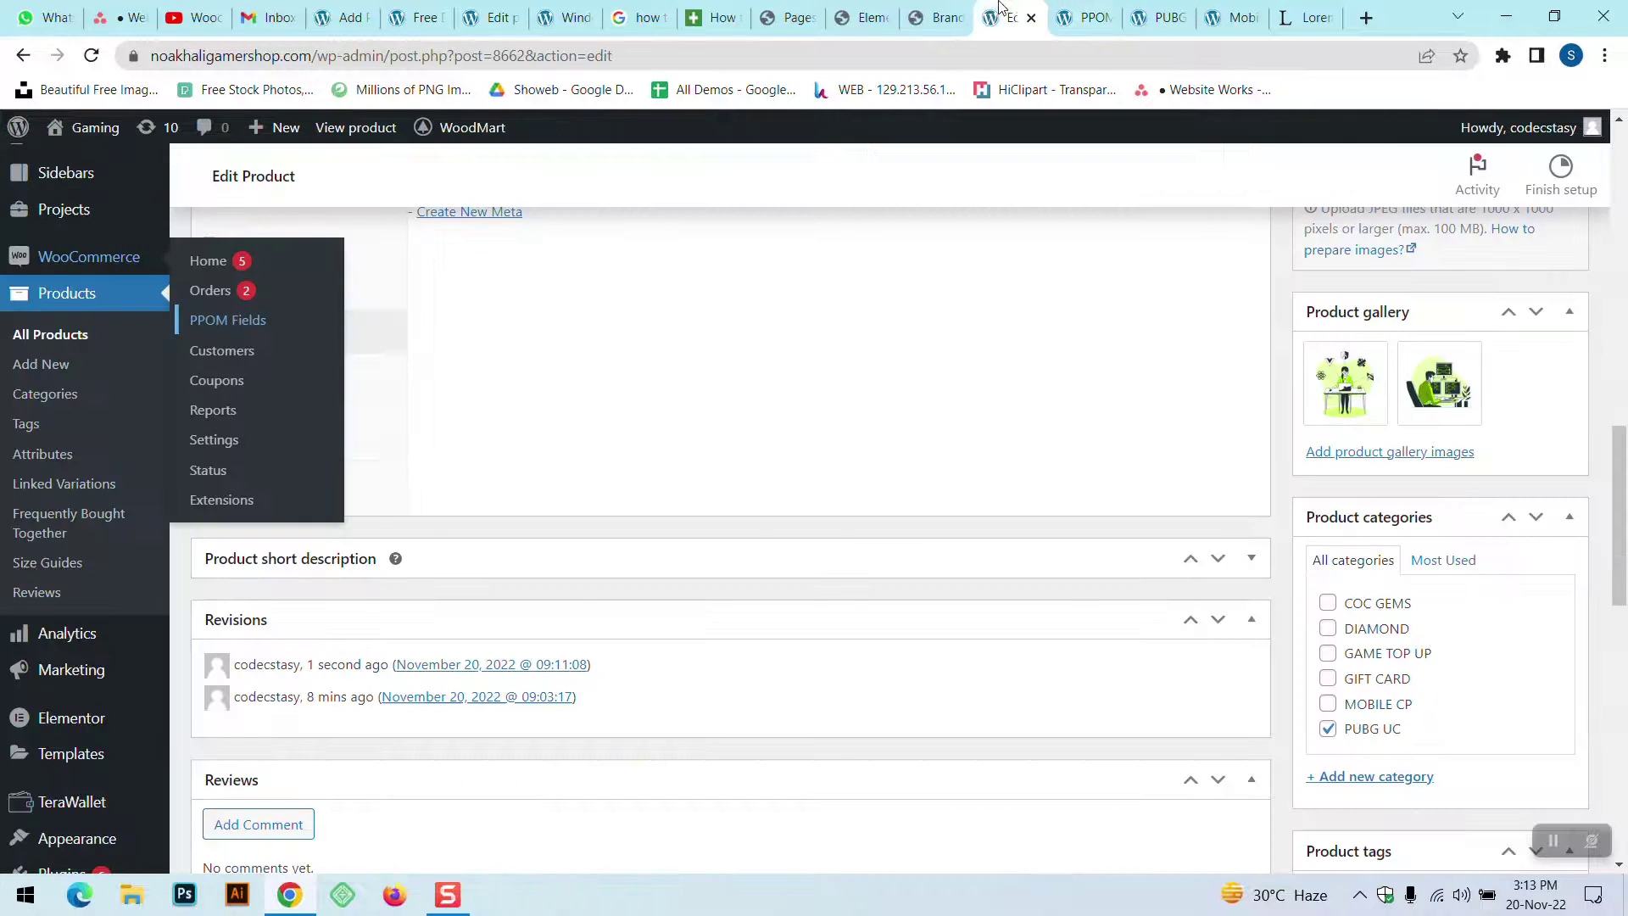
left_click(1084, 17)
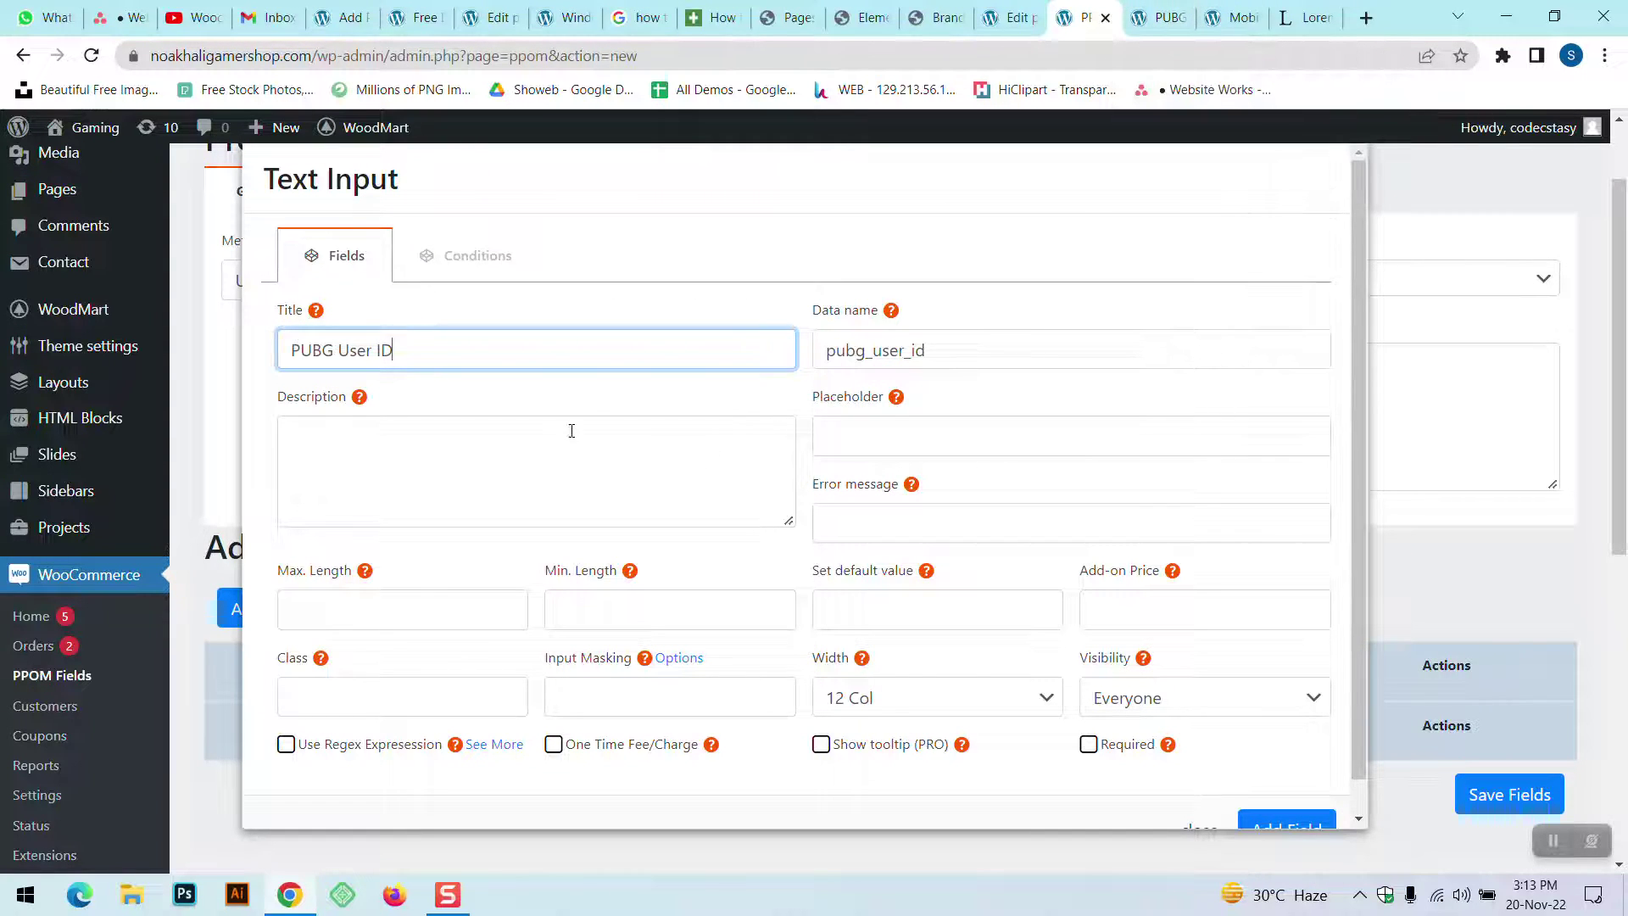
- Set the PUBG User ID field's placeholder to the same example ID text as on the Mobile Legends Diamonds page
scroll(1282, 822, "down", 1)
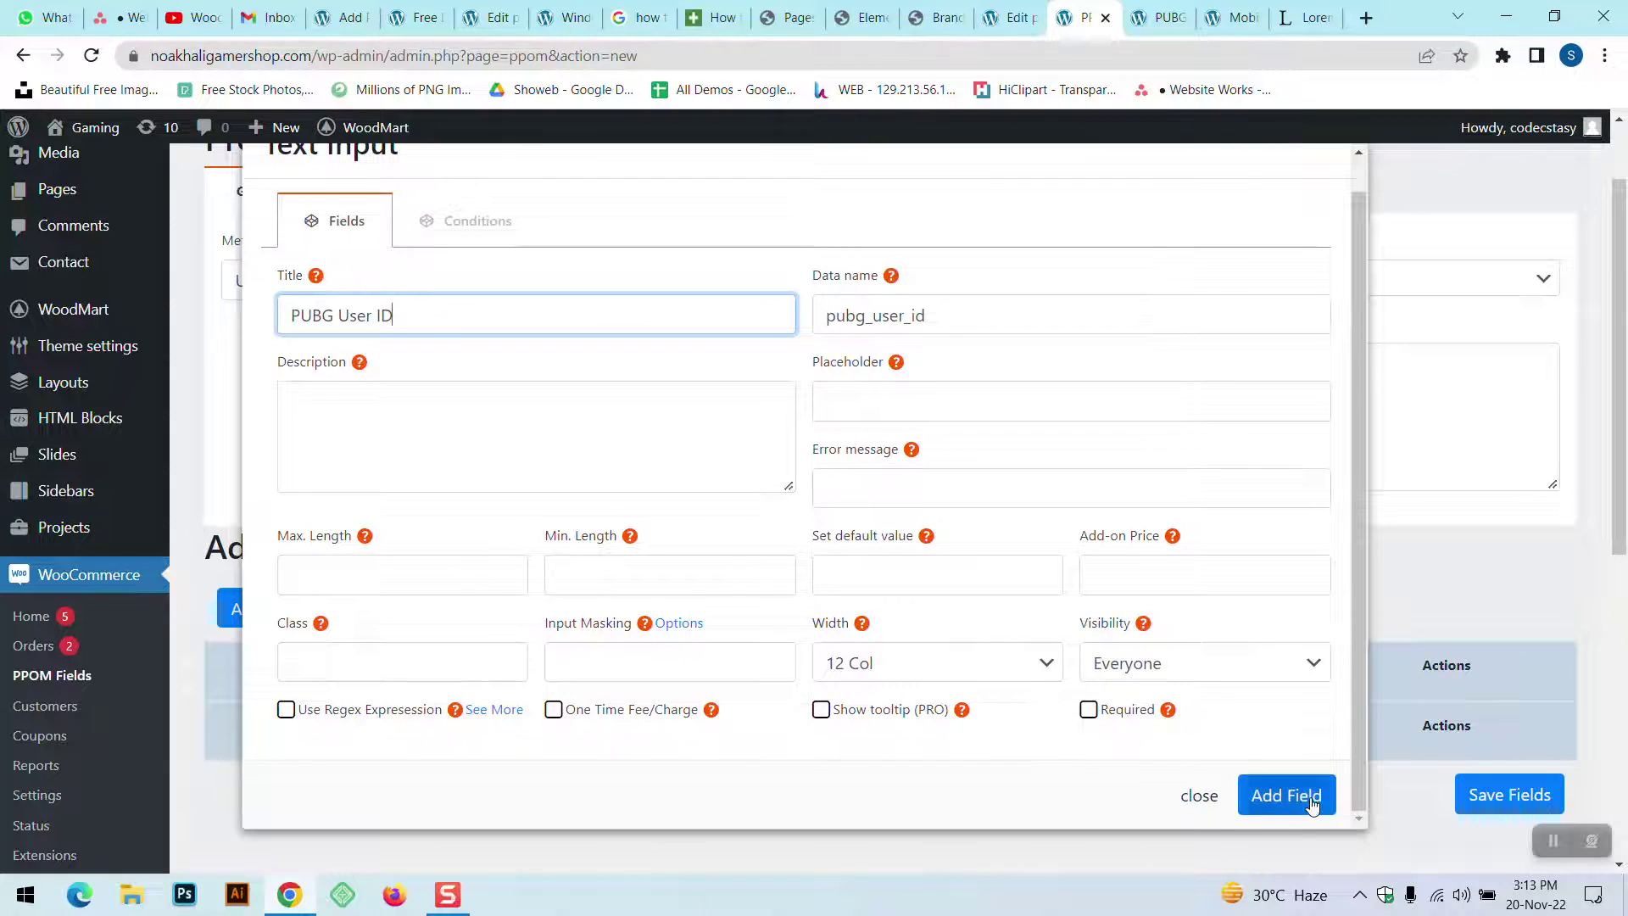
left_click(890, 414)
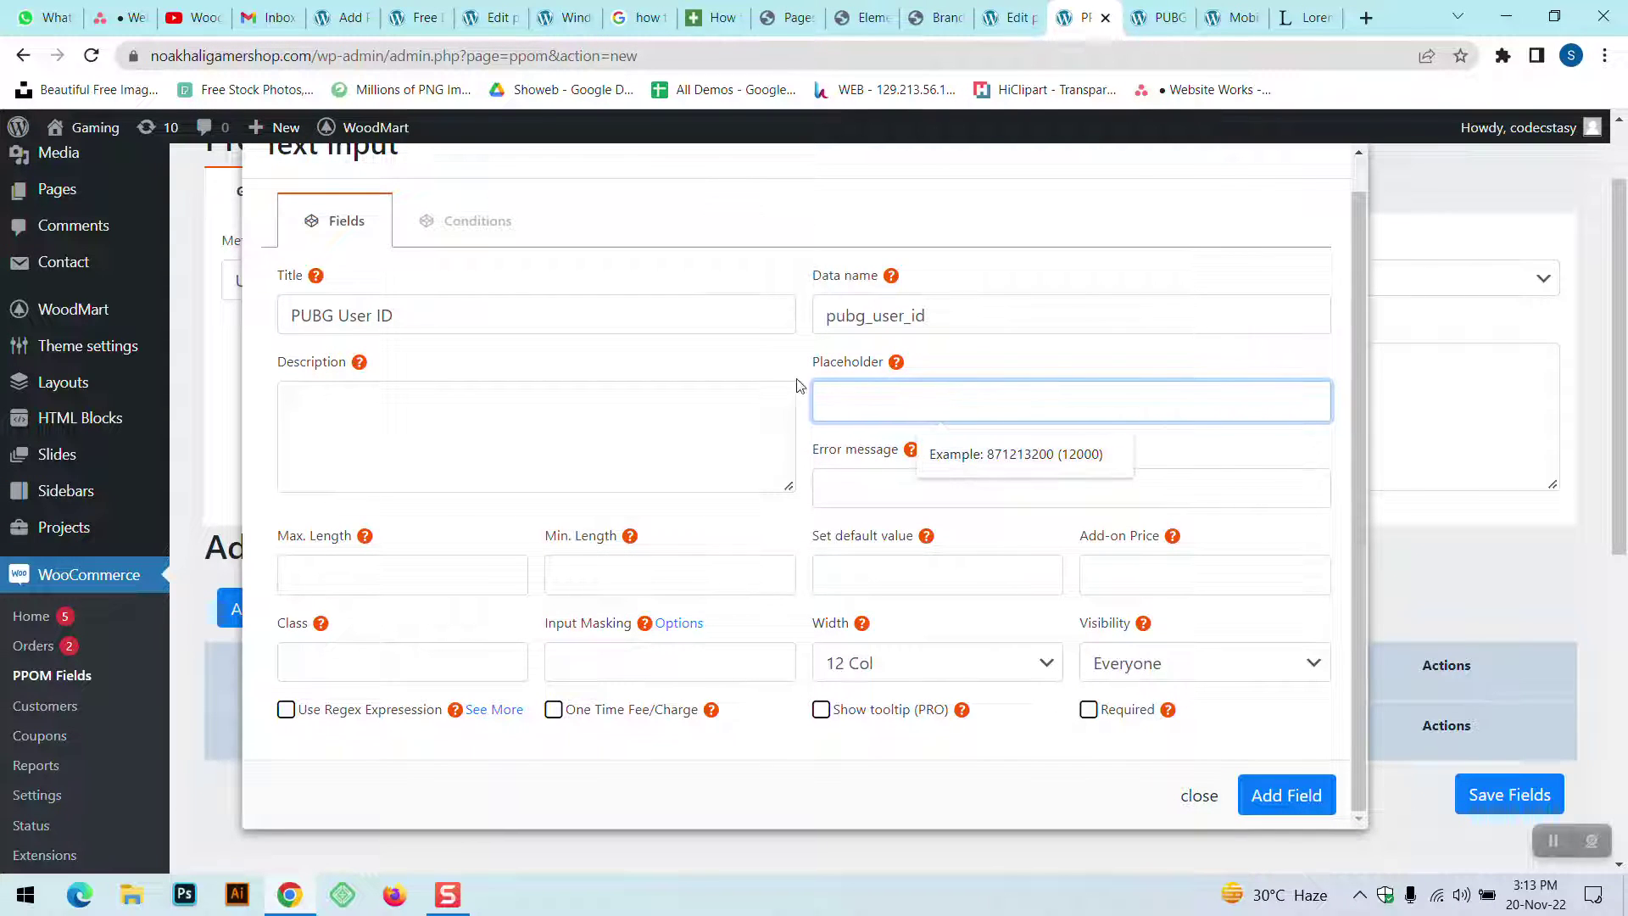
left_click(1165, 17)
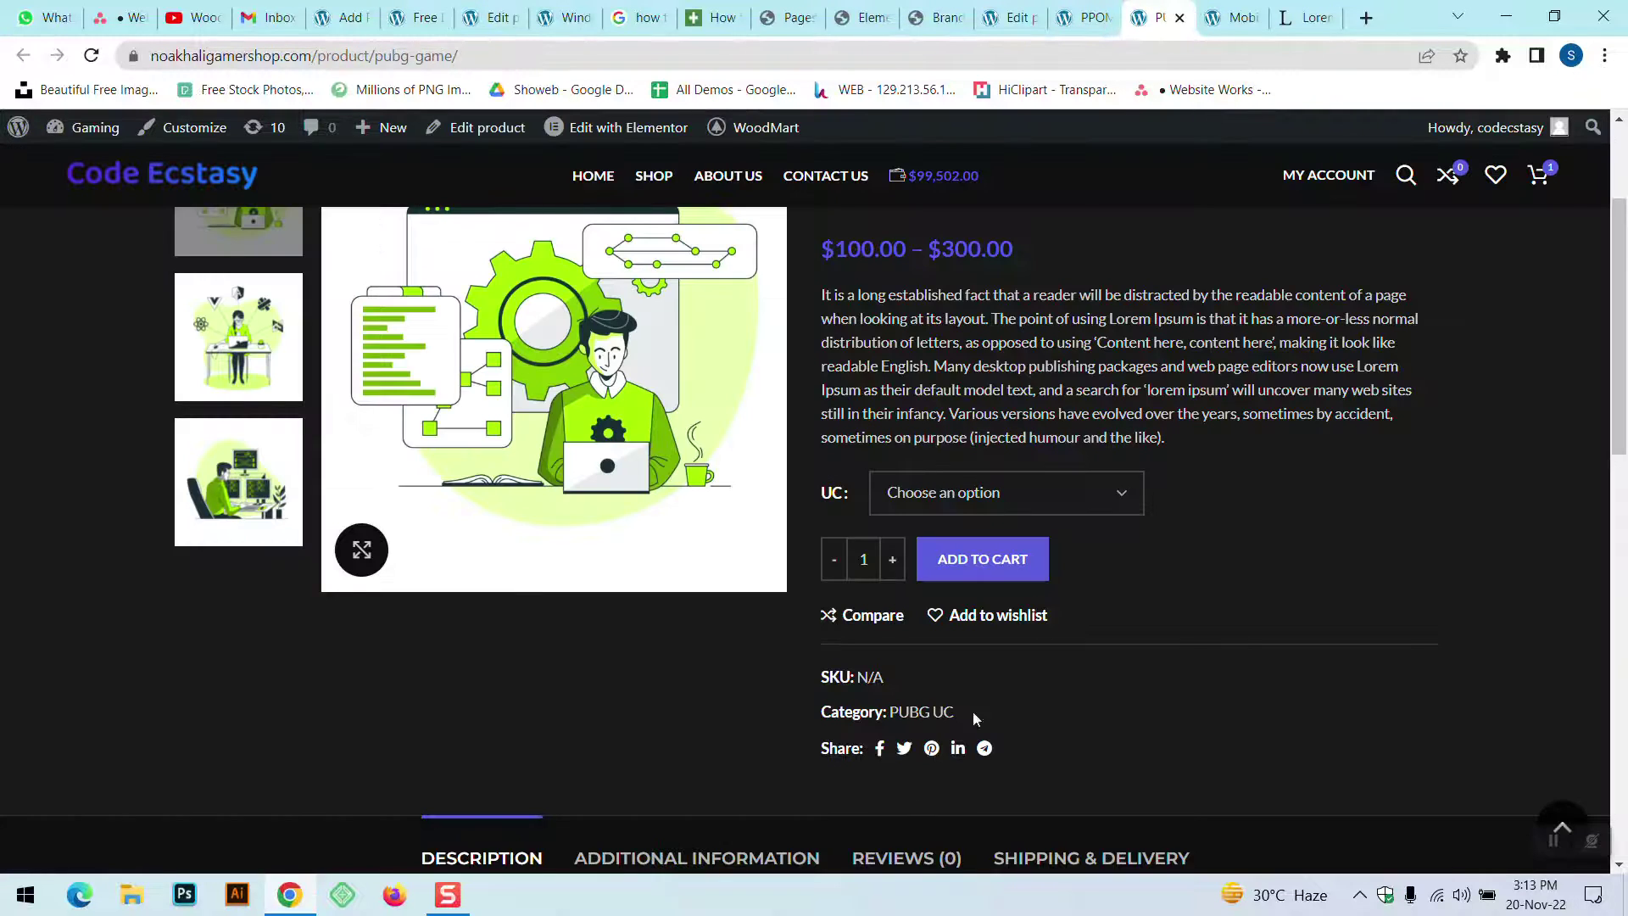
left_click(1221, 17)
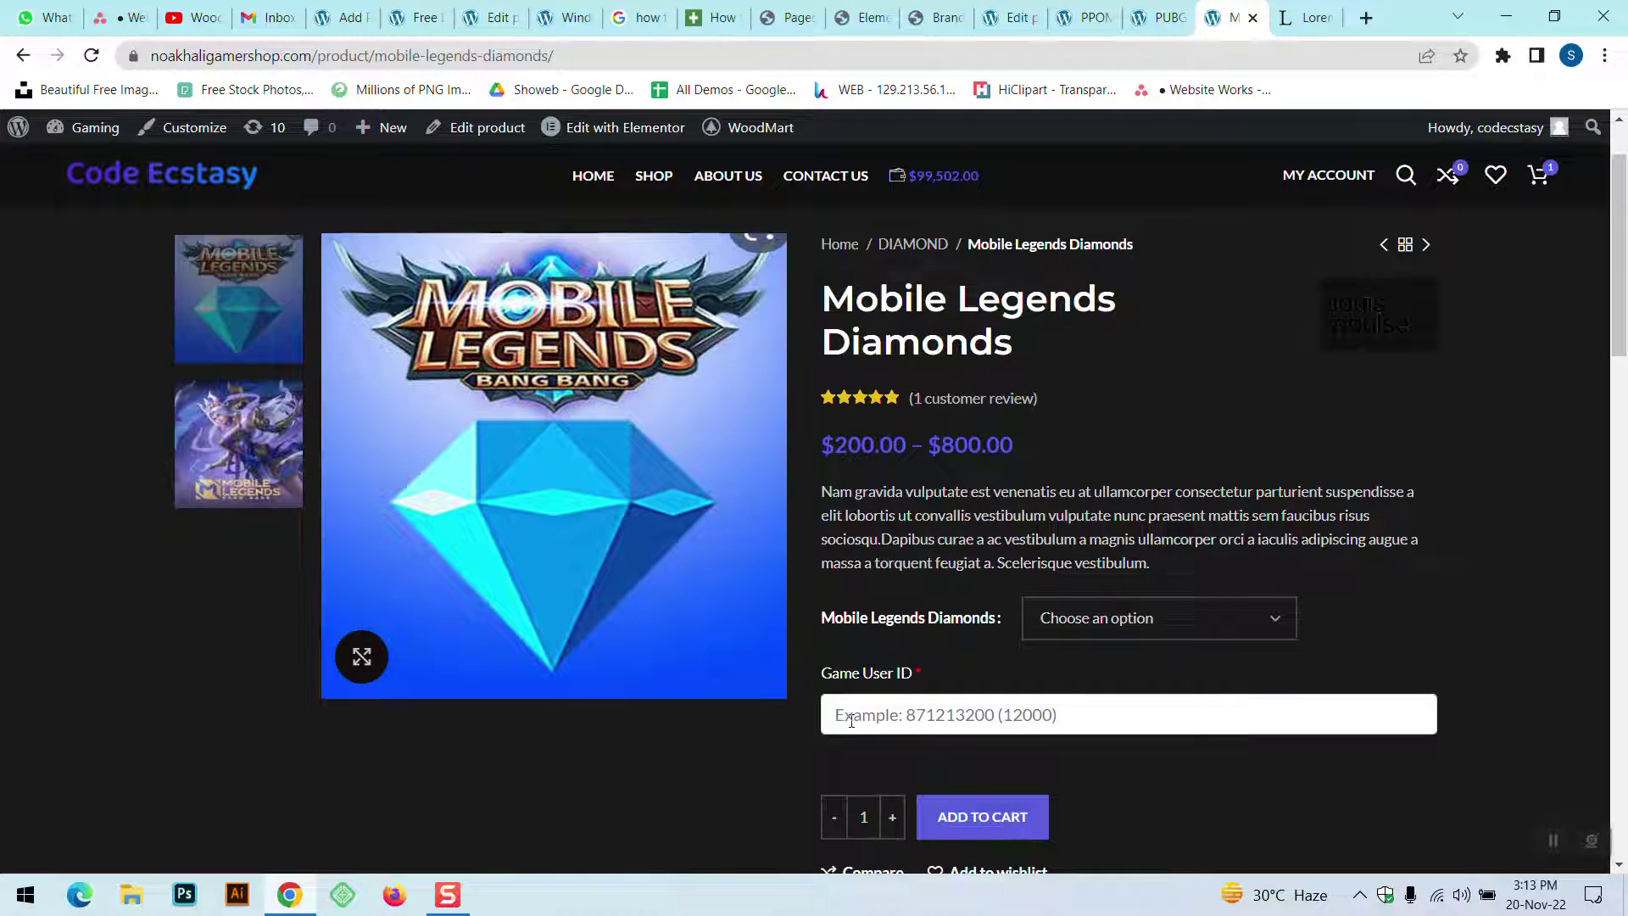
left_click(971, 717)
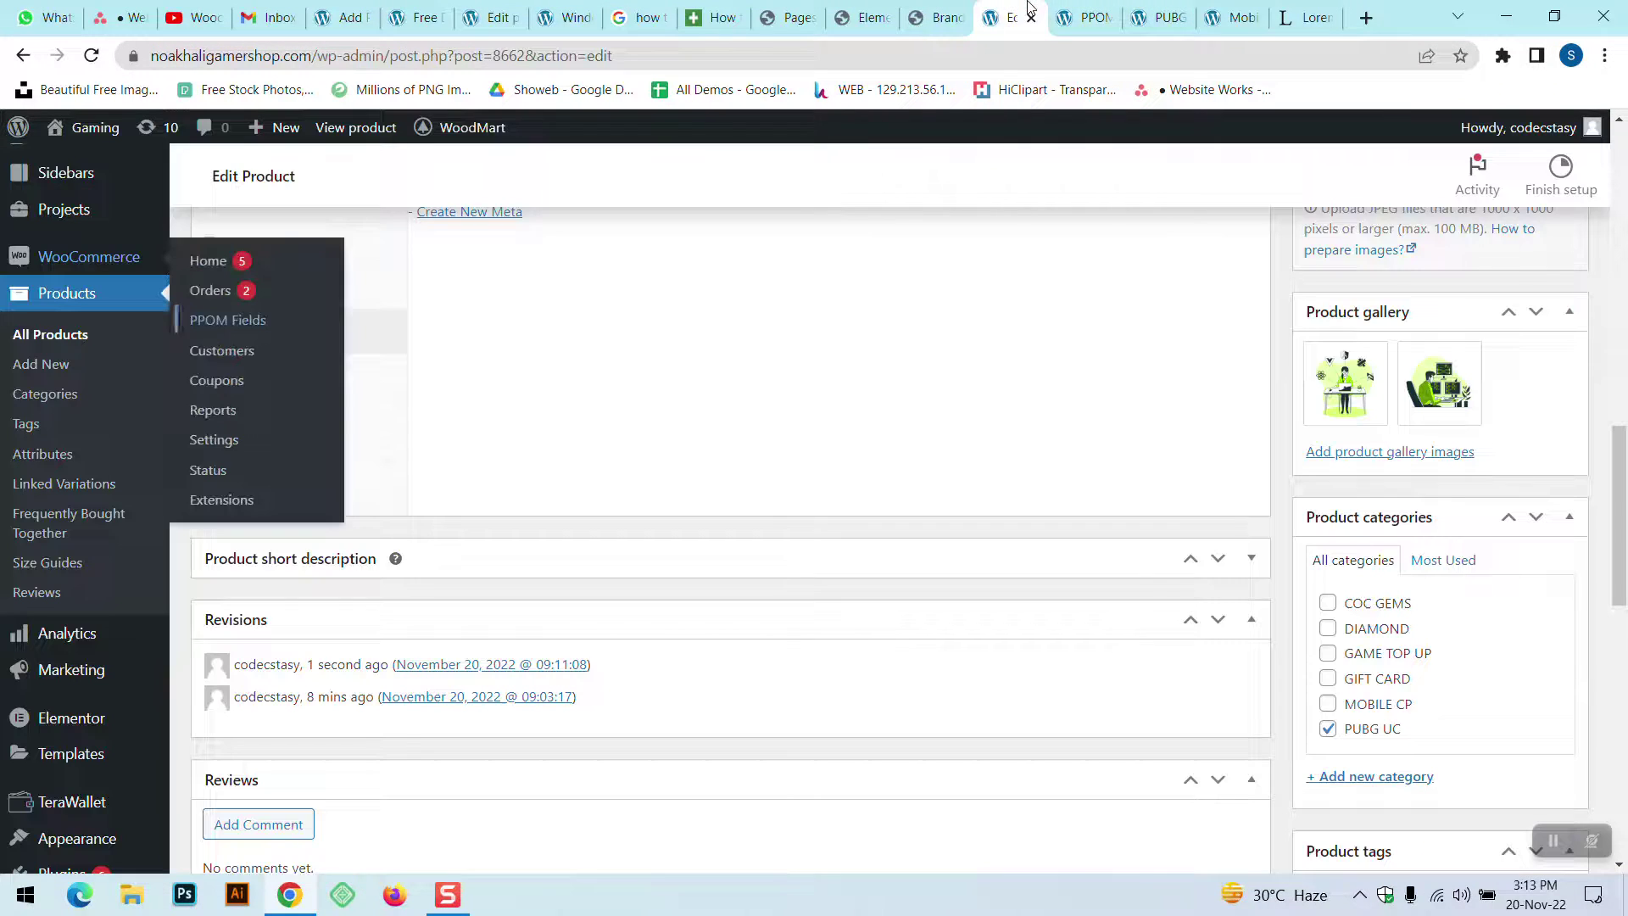
left_click(1018, 17)
left_click(1076, 18)
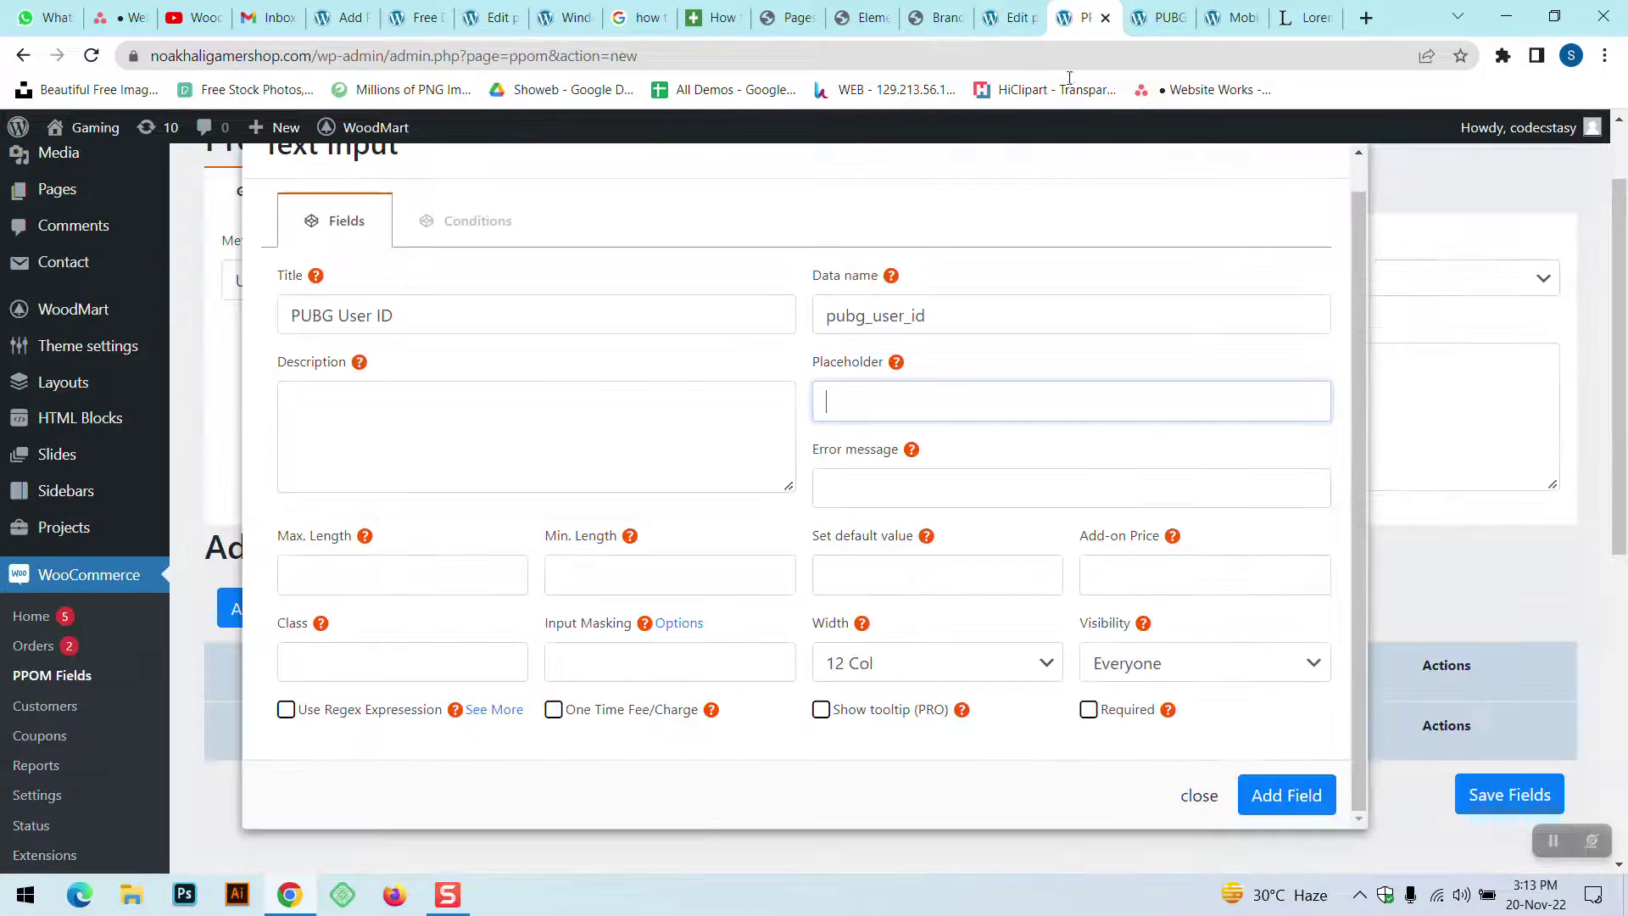
left_click(828, 382)
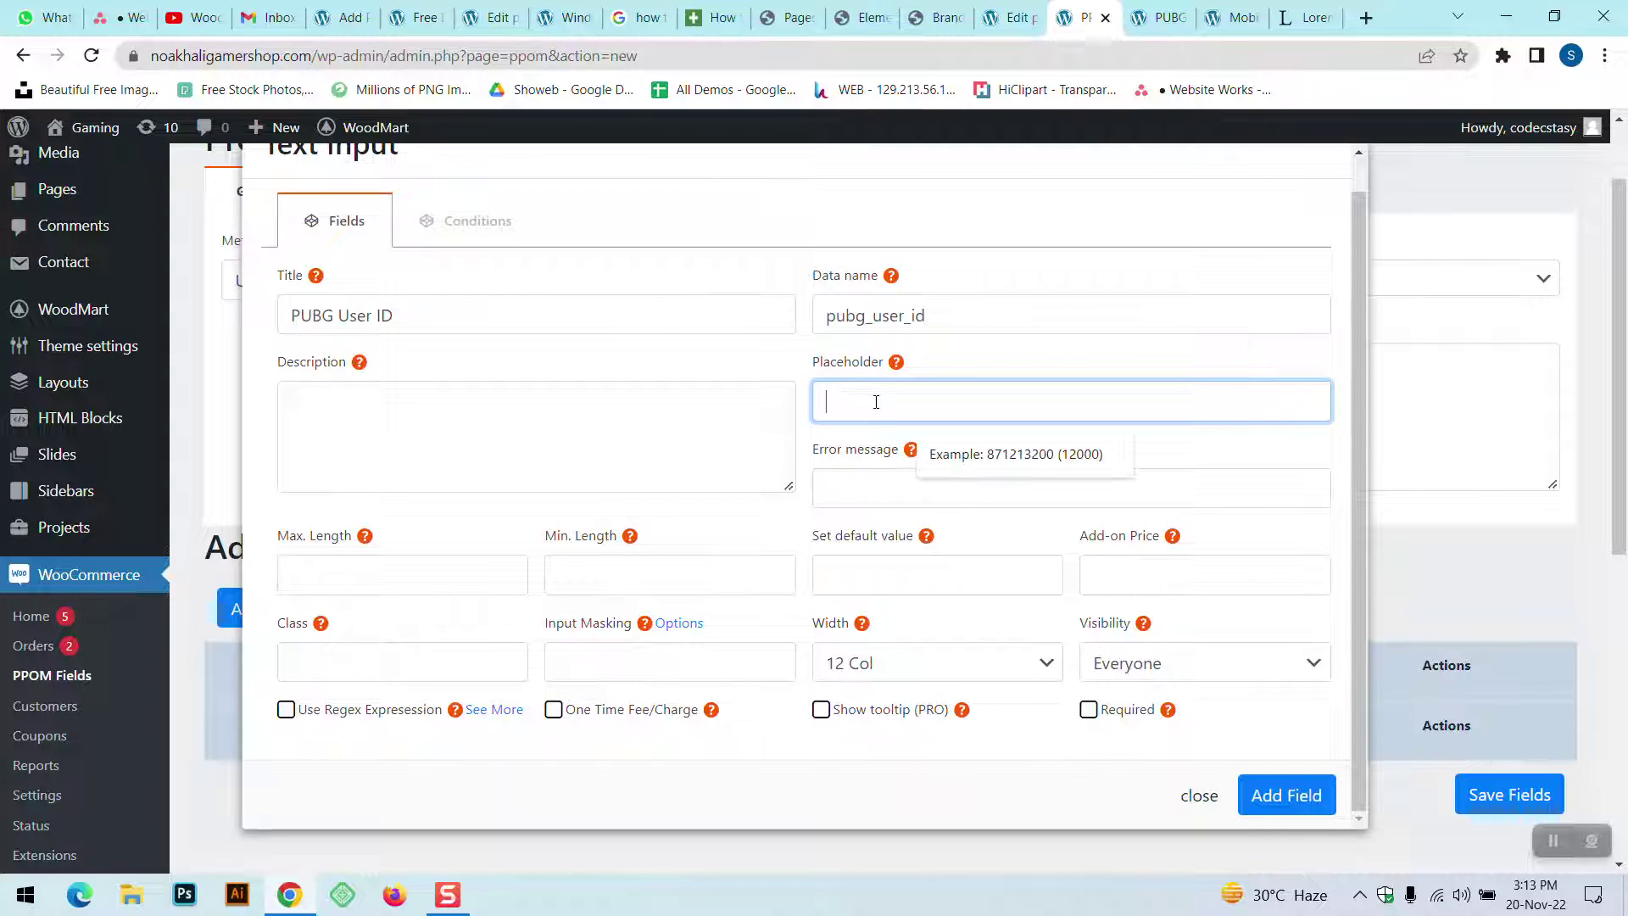
left_click(994, 458)
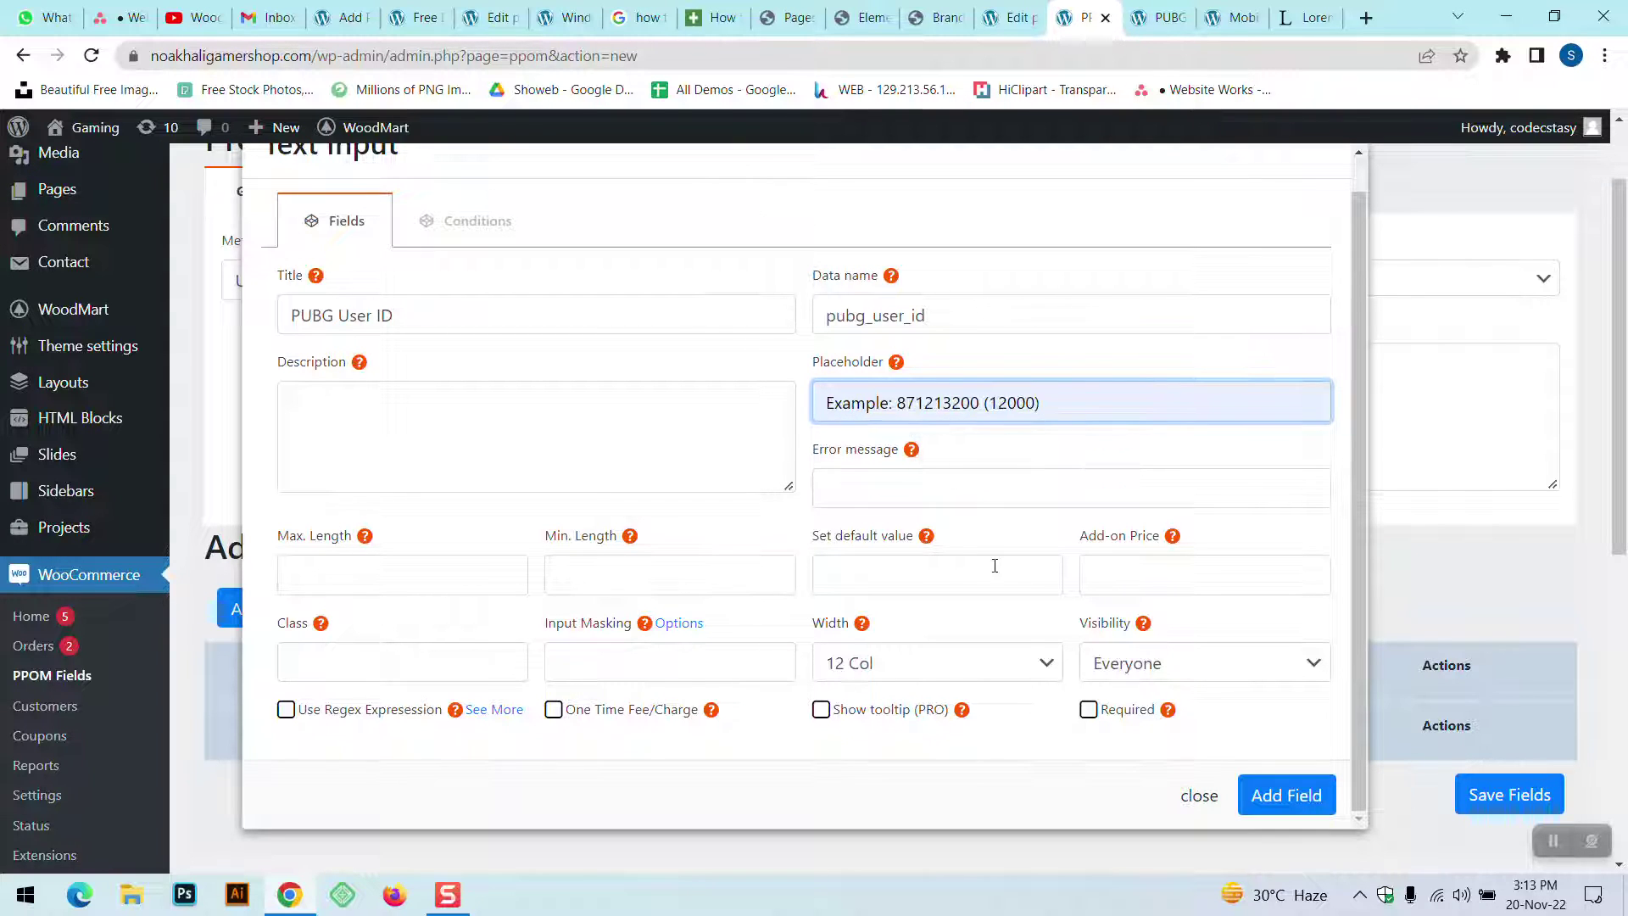
- Compare the placeholder with the Mobile Legends Diamonds page, then add the PUBG User ID field to the UC group and save its fields
left_click(1234, 19)
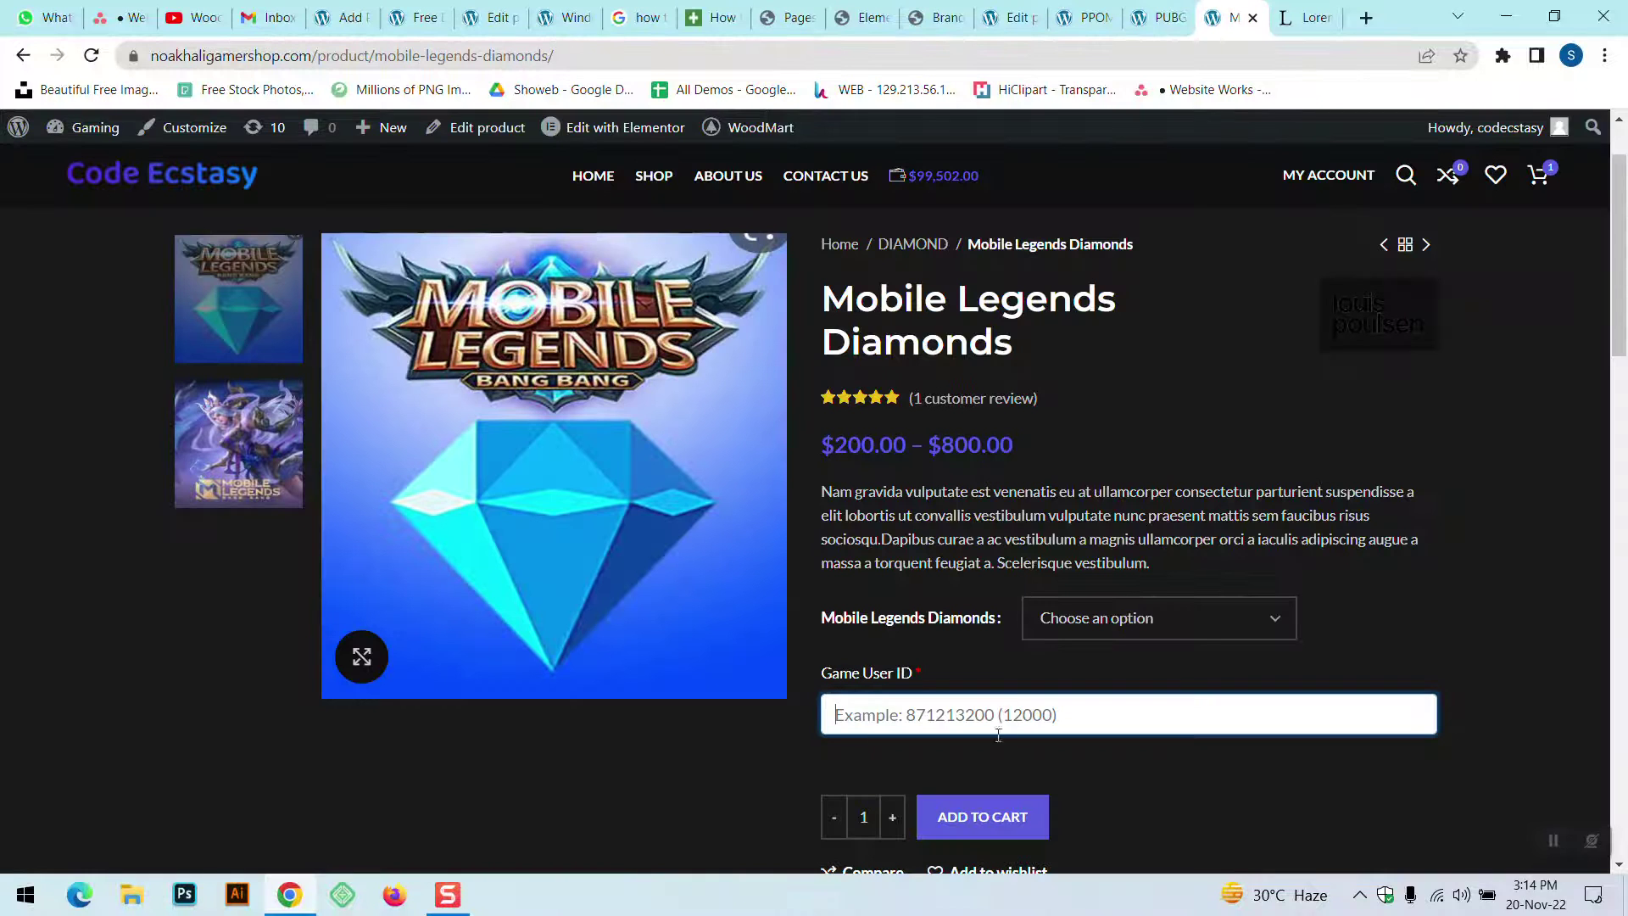
left_click(1081, 18)
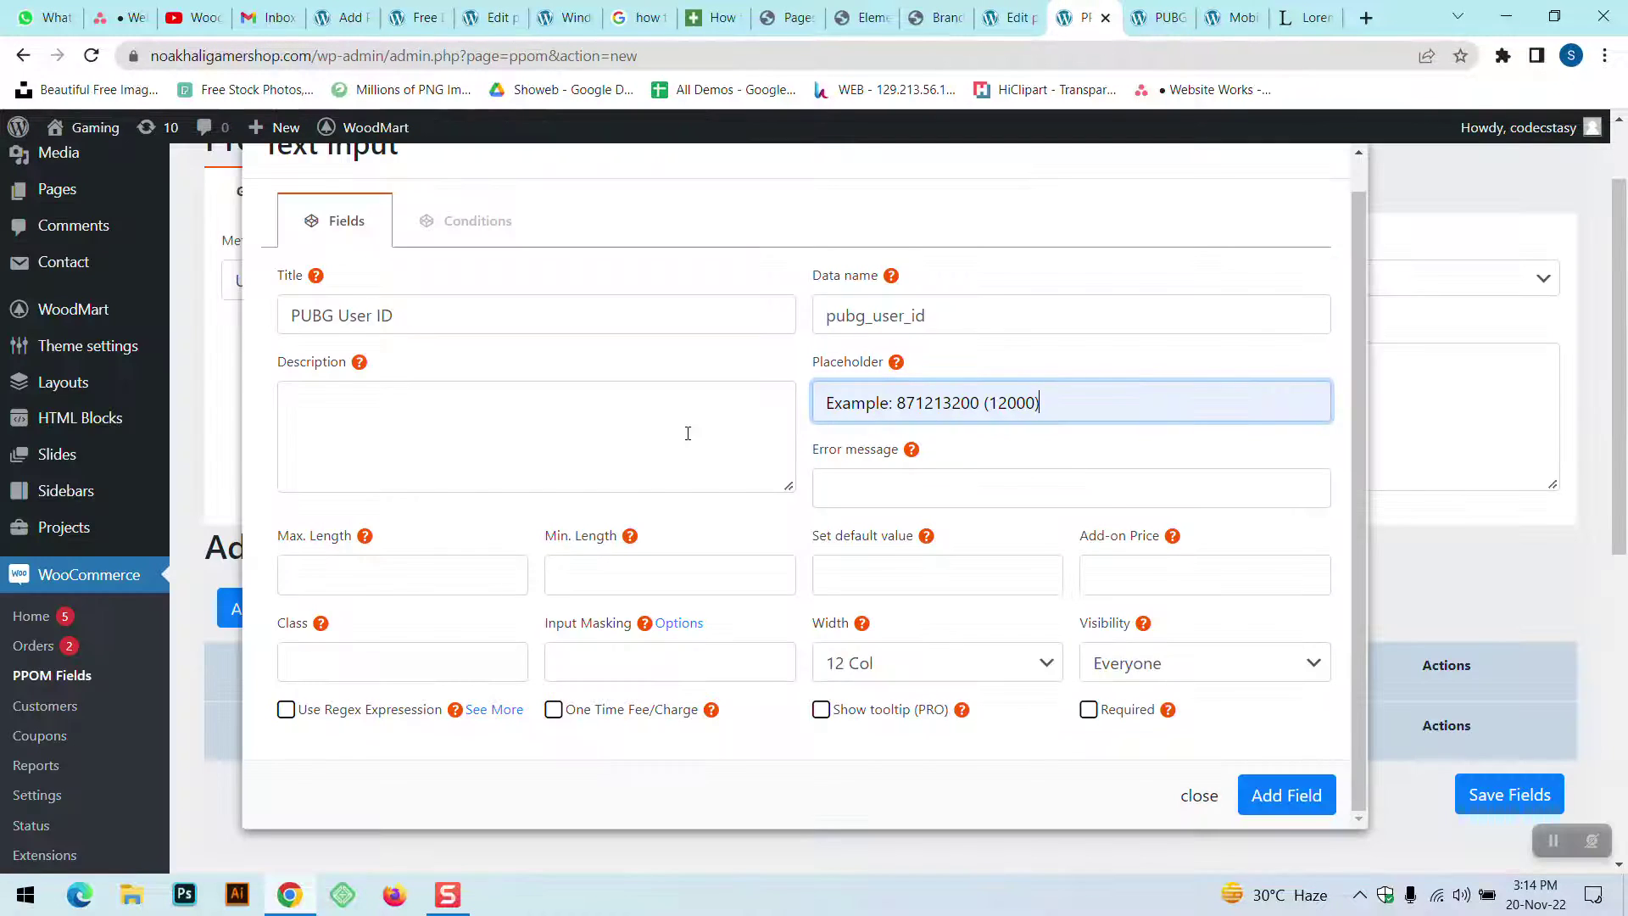
scroll(518, 530, "down", 2)
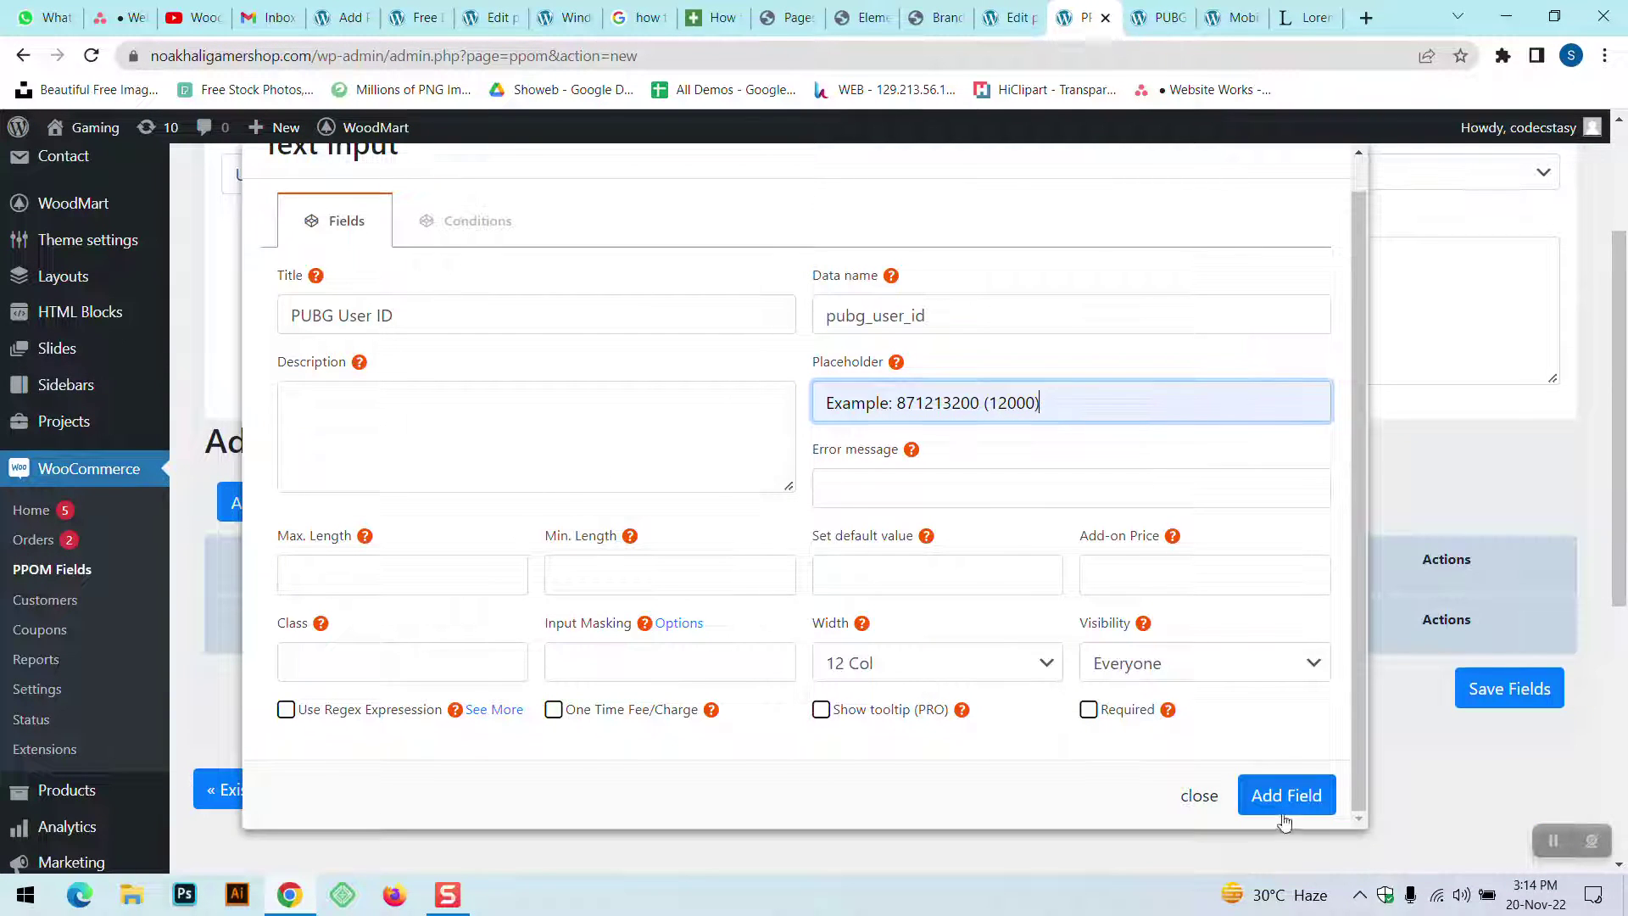
left_click(1274, 804)
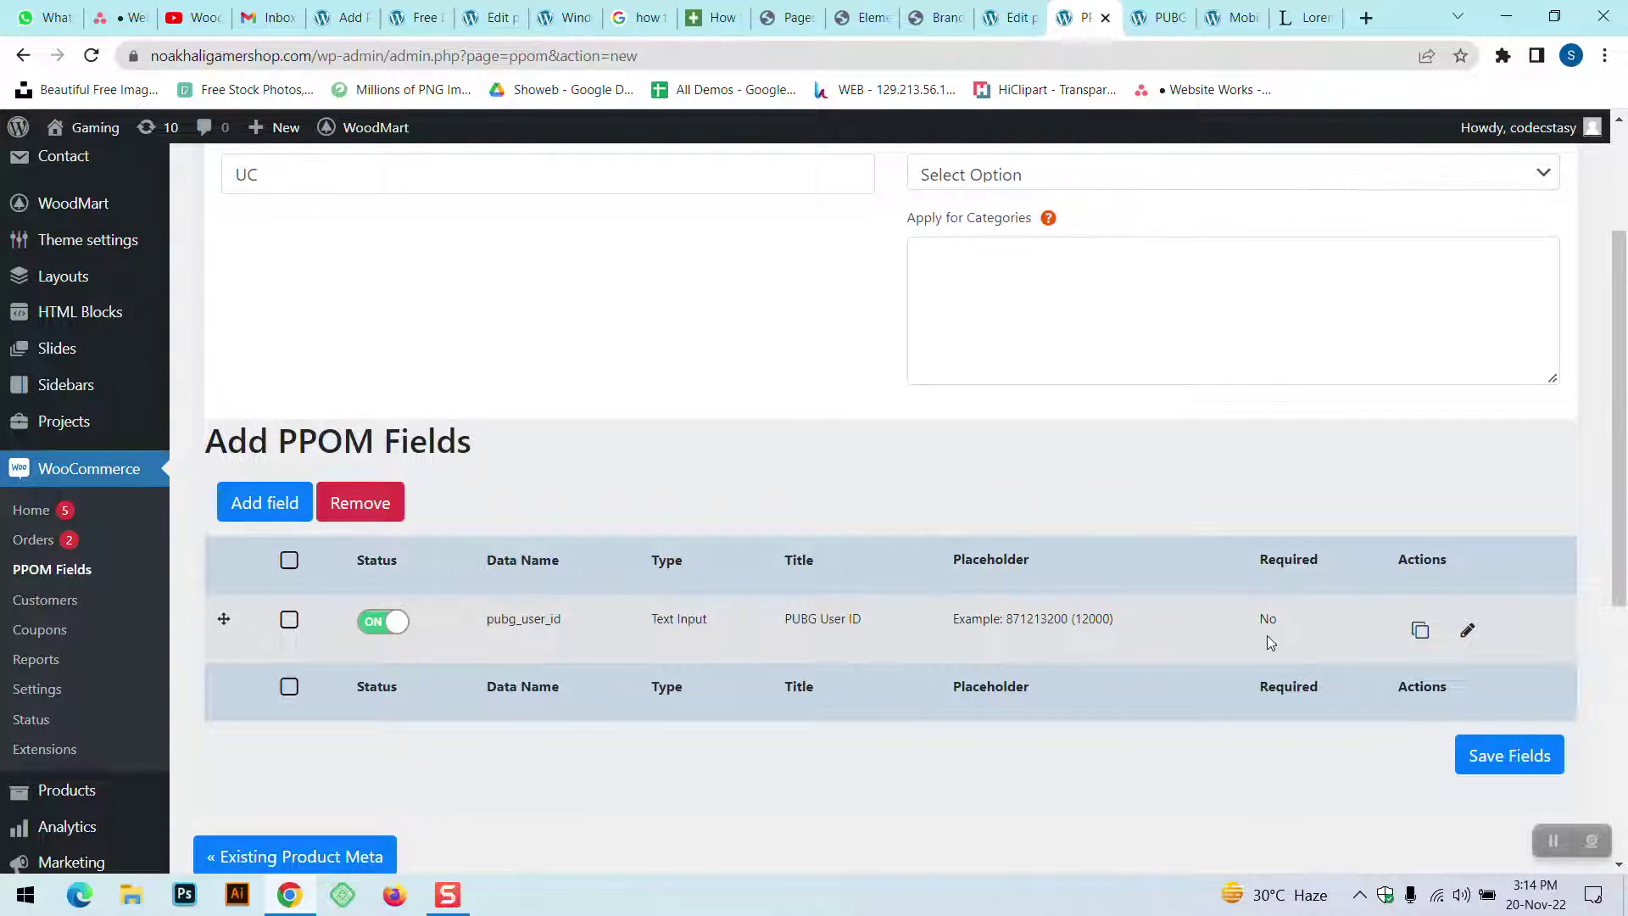
scroll(857, 837, "down", 2)
scroll(1573, 758, "up", 3)
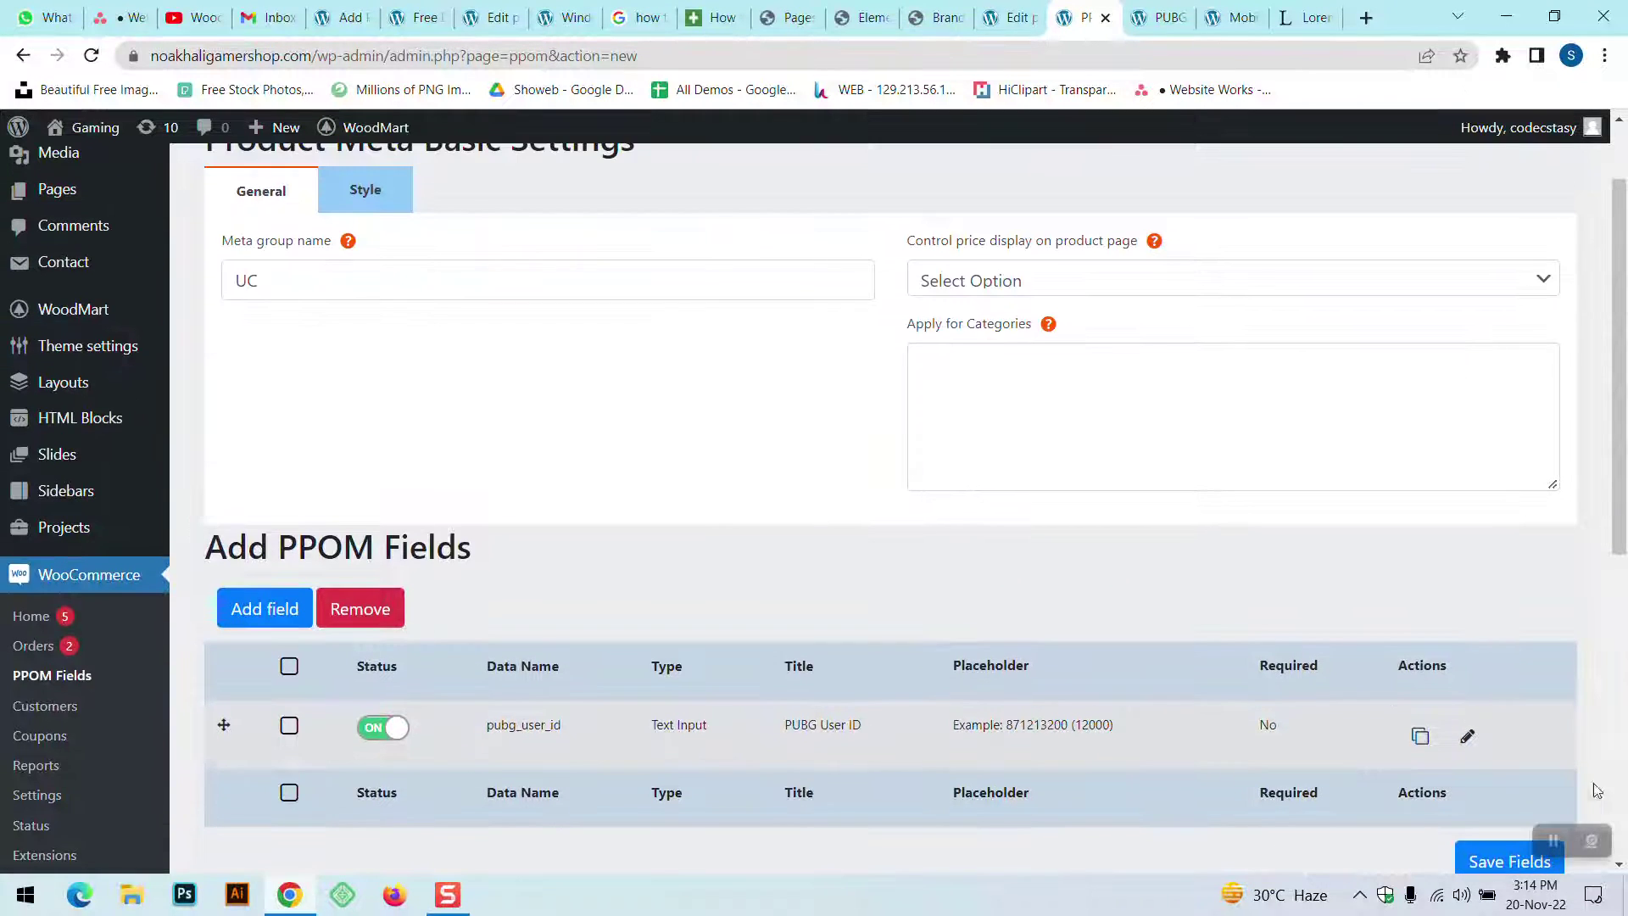
scroll(1477, 838, "down", 2)
left_click(1491, 654)
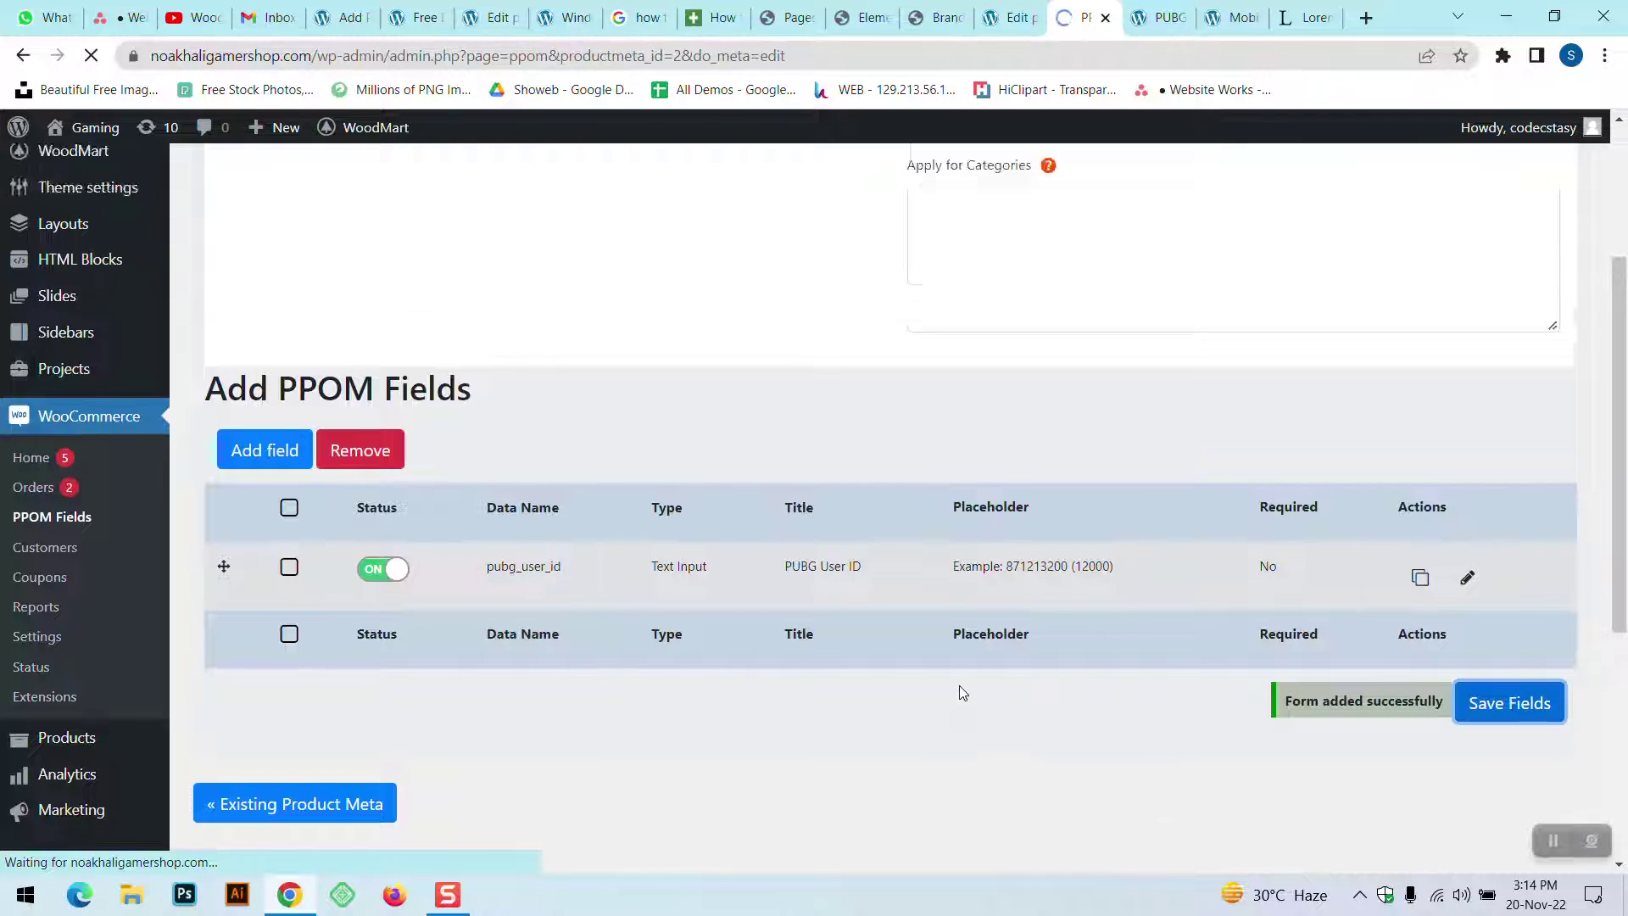
- Return to the PPOM field groups list and look over the entry for the UC group
scroll(959, 685, "down", 3)
scroll(713, 436, "up", 4)
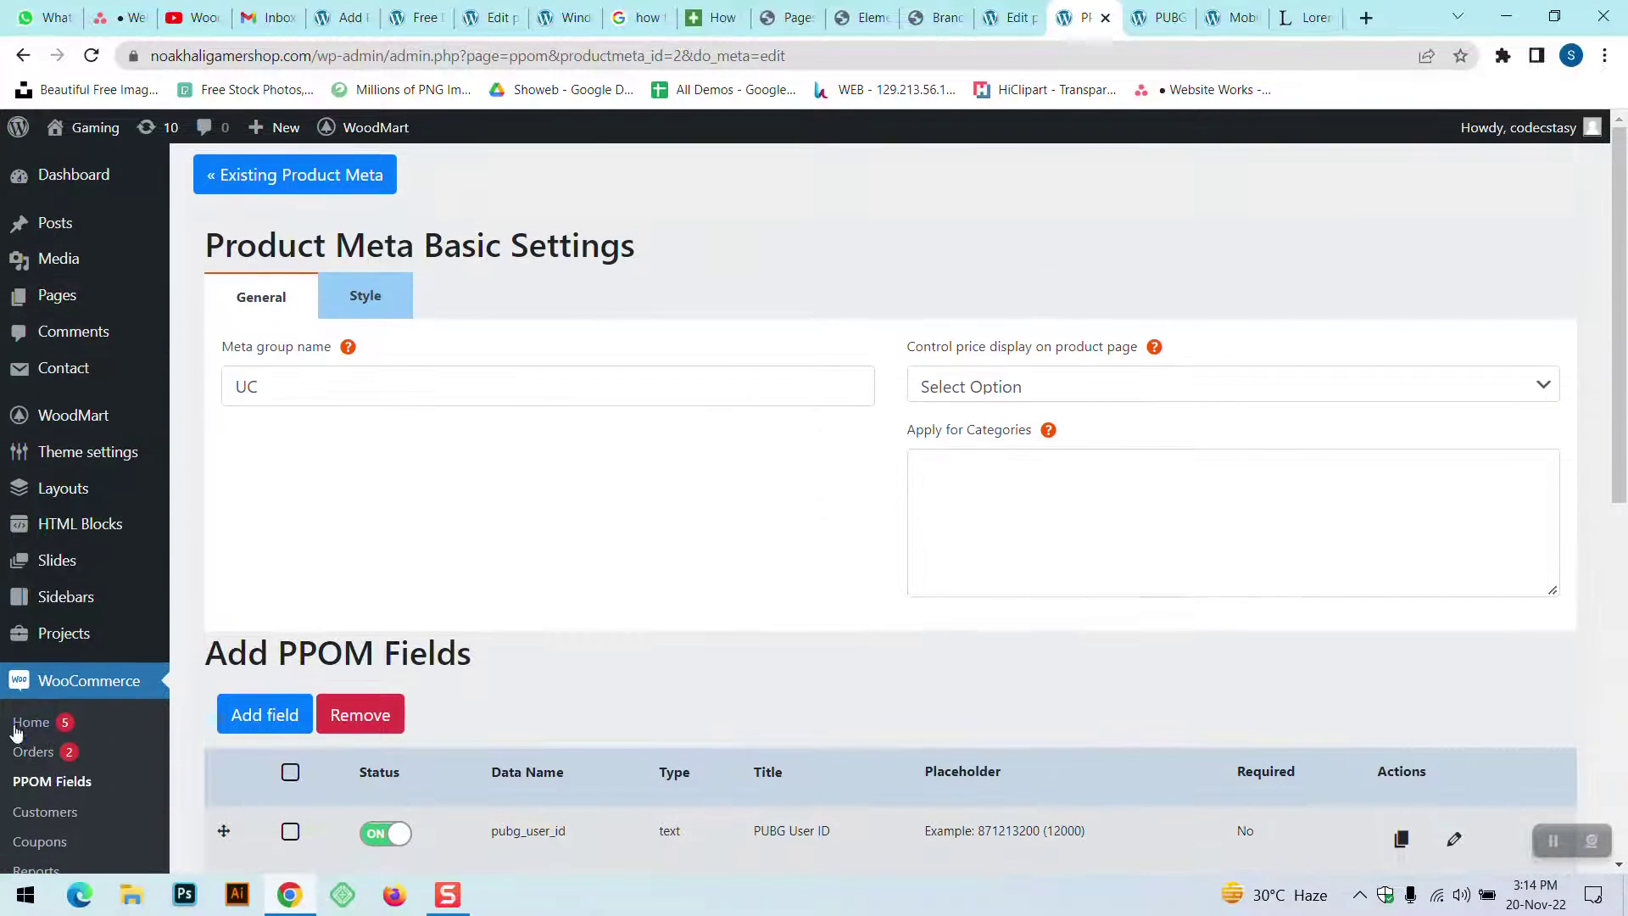
left_click(46, 781)
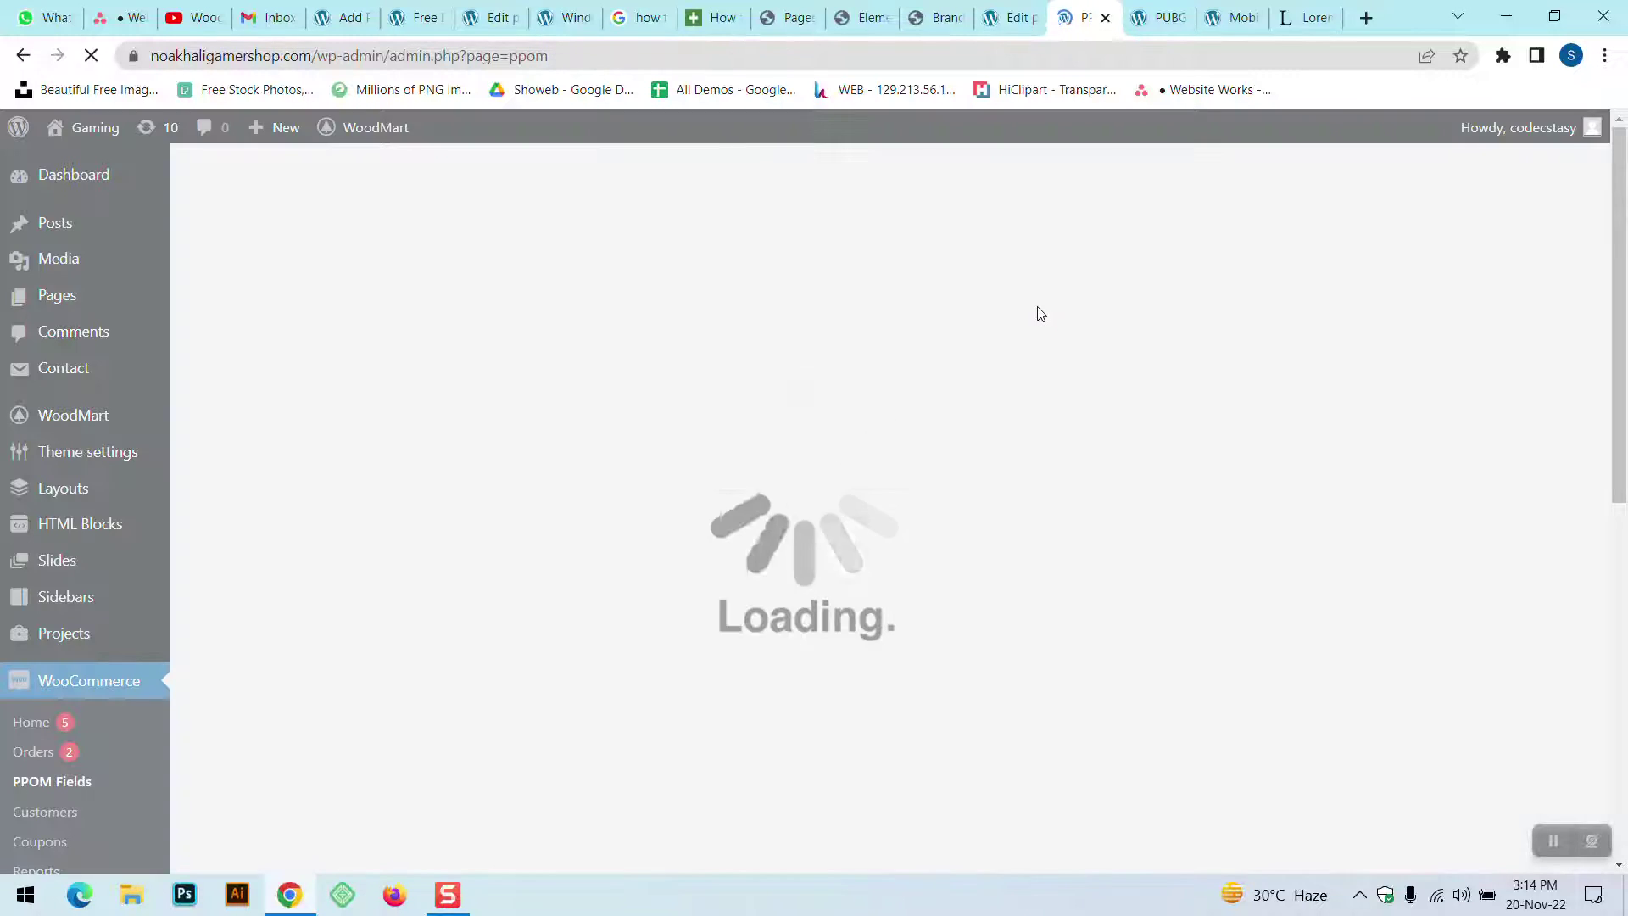
scroll(1035, 313, "down", 2)
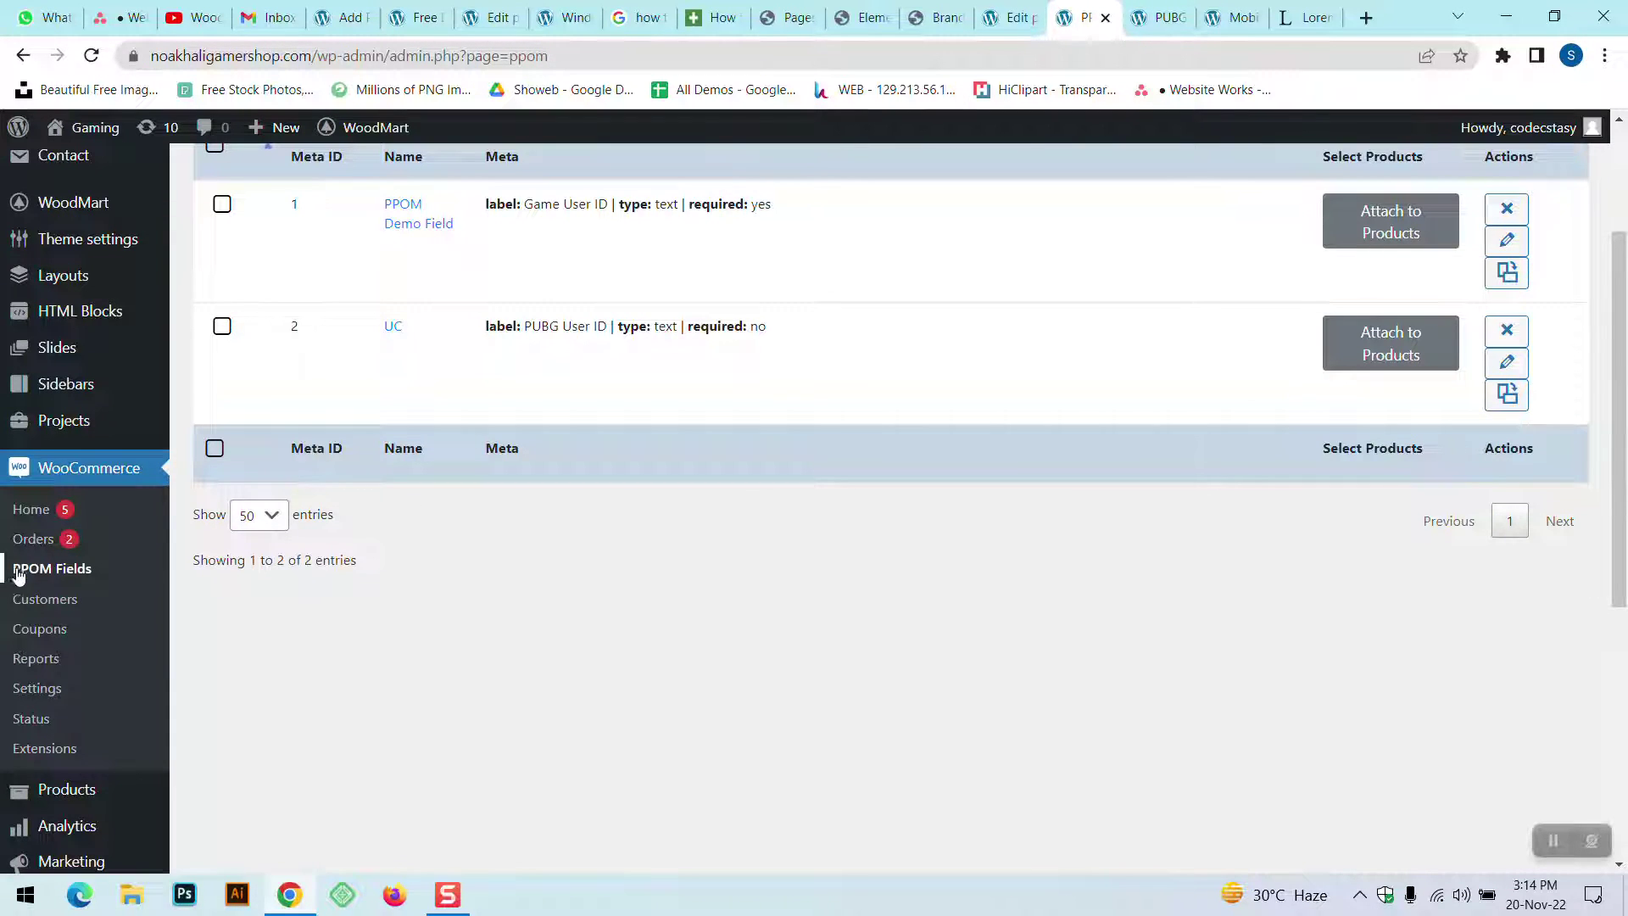
scroll(610, 356, "up", 3)
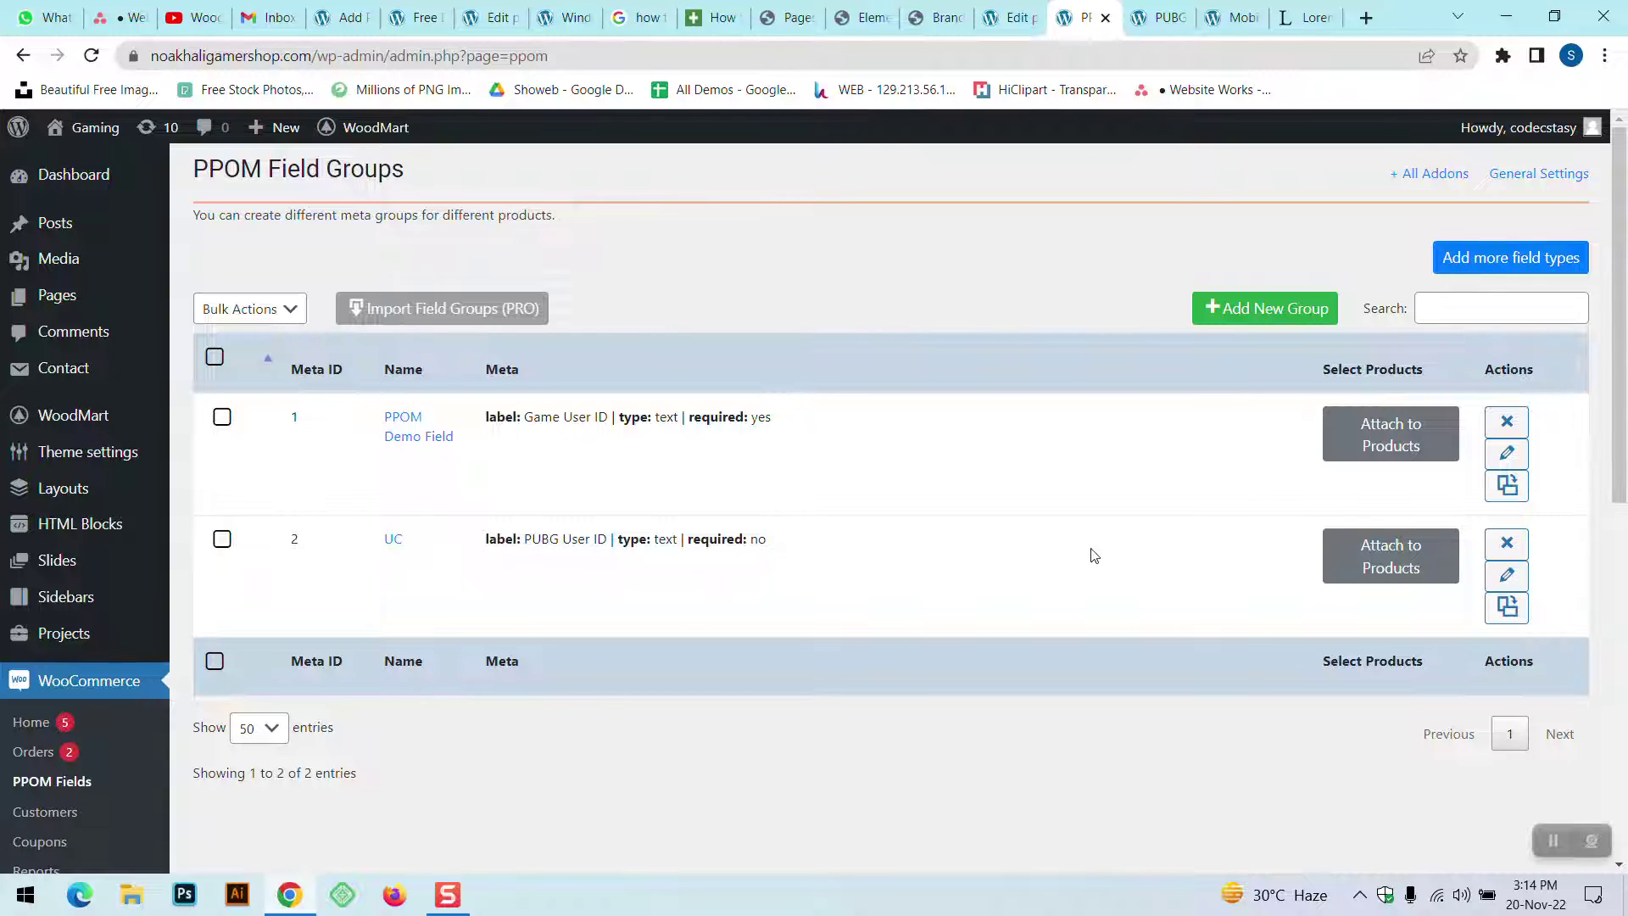
- Attach the UC field group to the PUBG Game product and save the assignment
left_click(1404, 571)
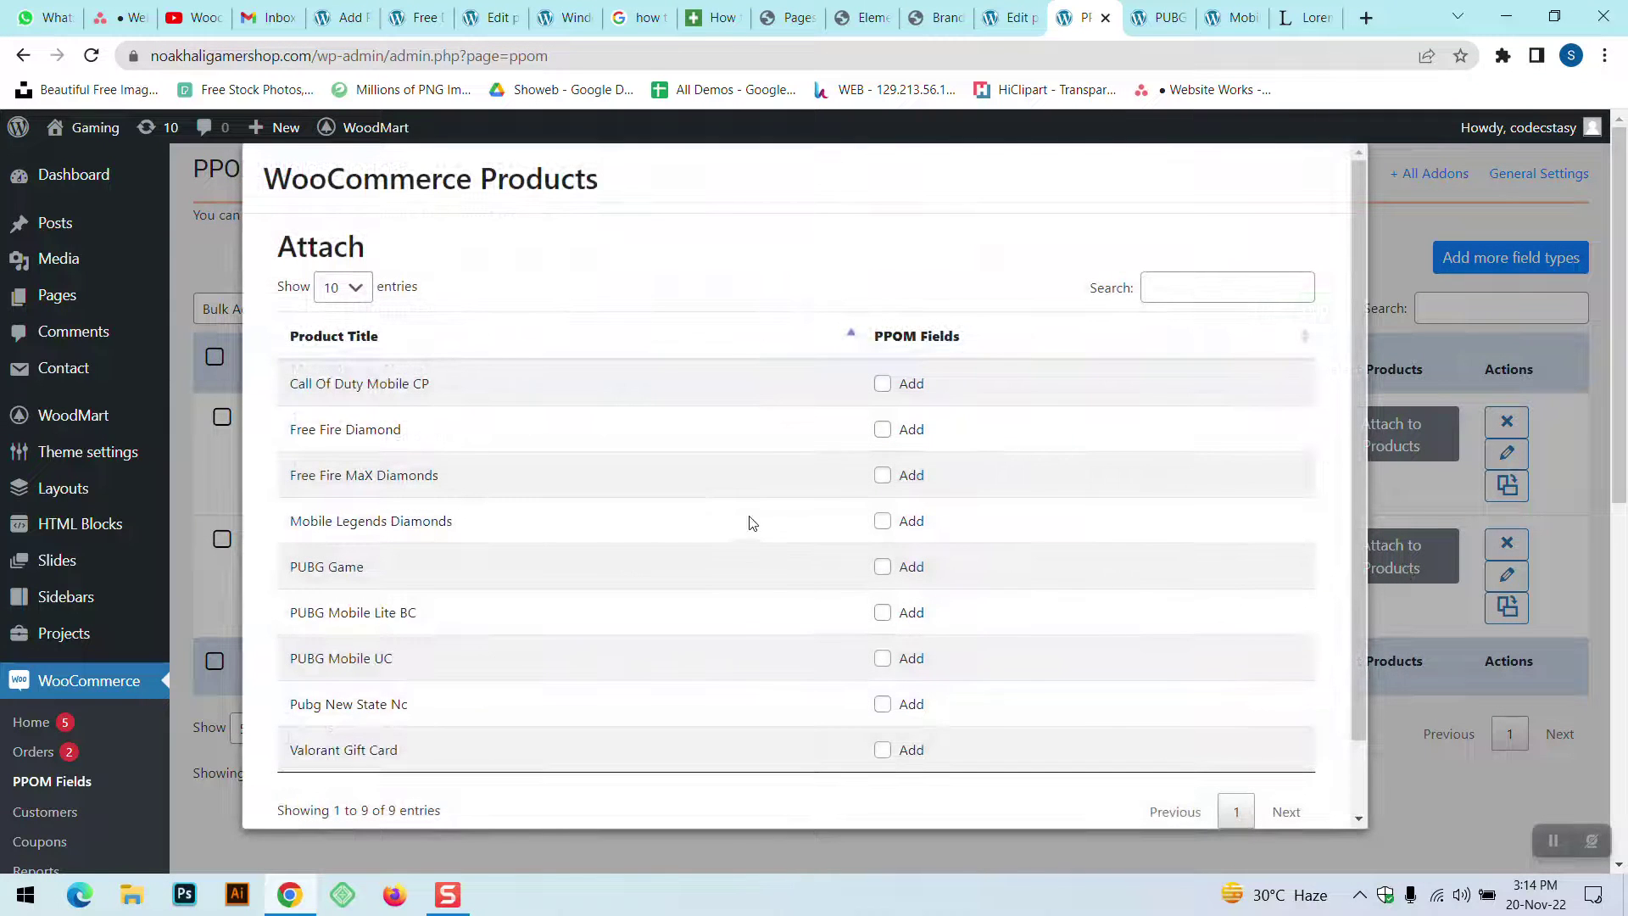
scroll(386, 505, "down", 1)
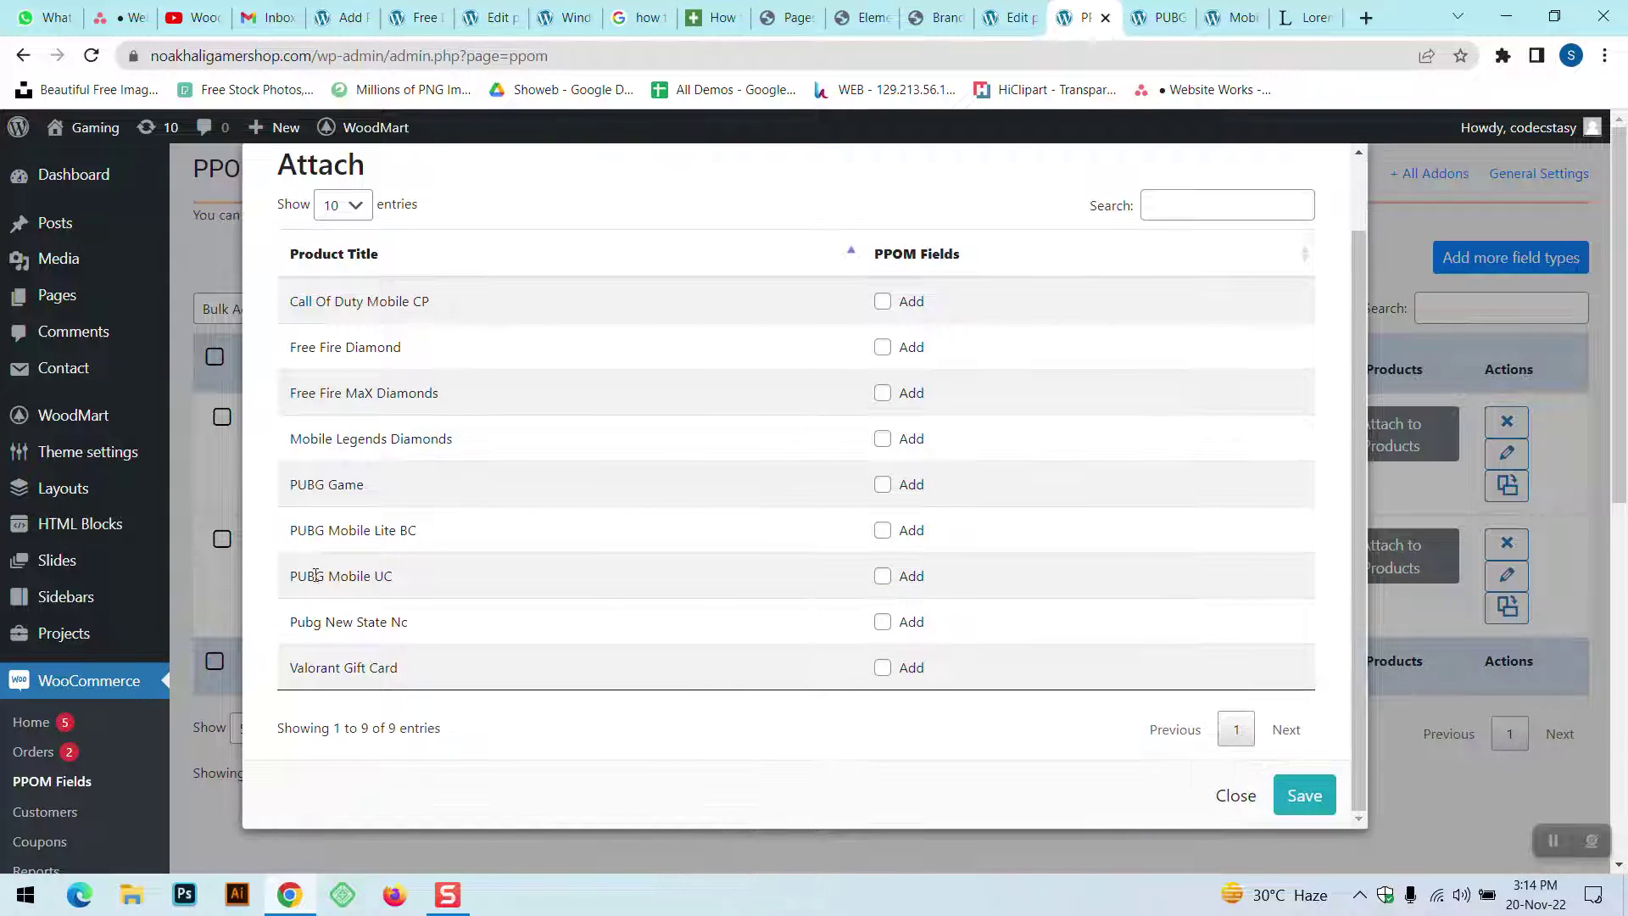
scroll(367, 583, "up", 1)
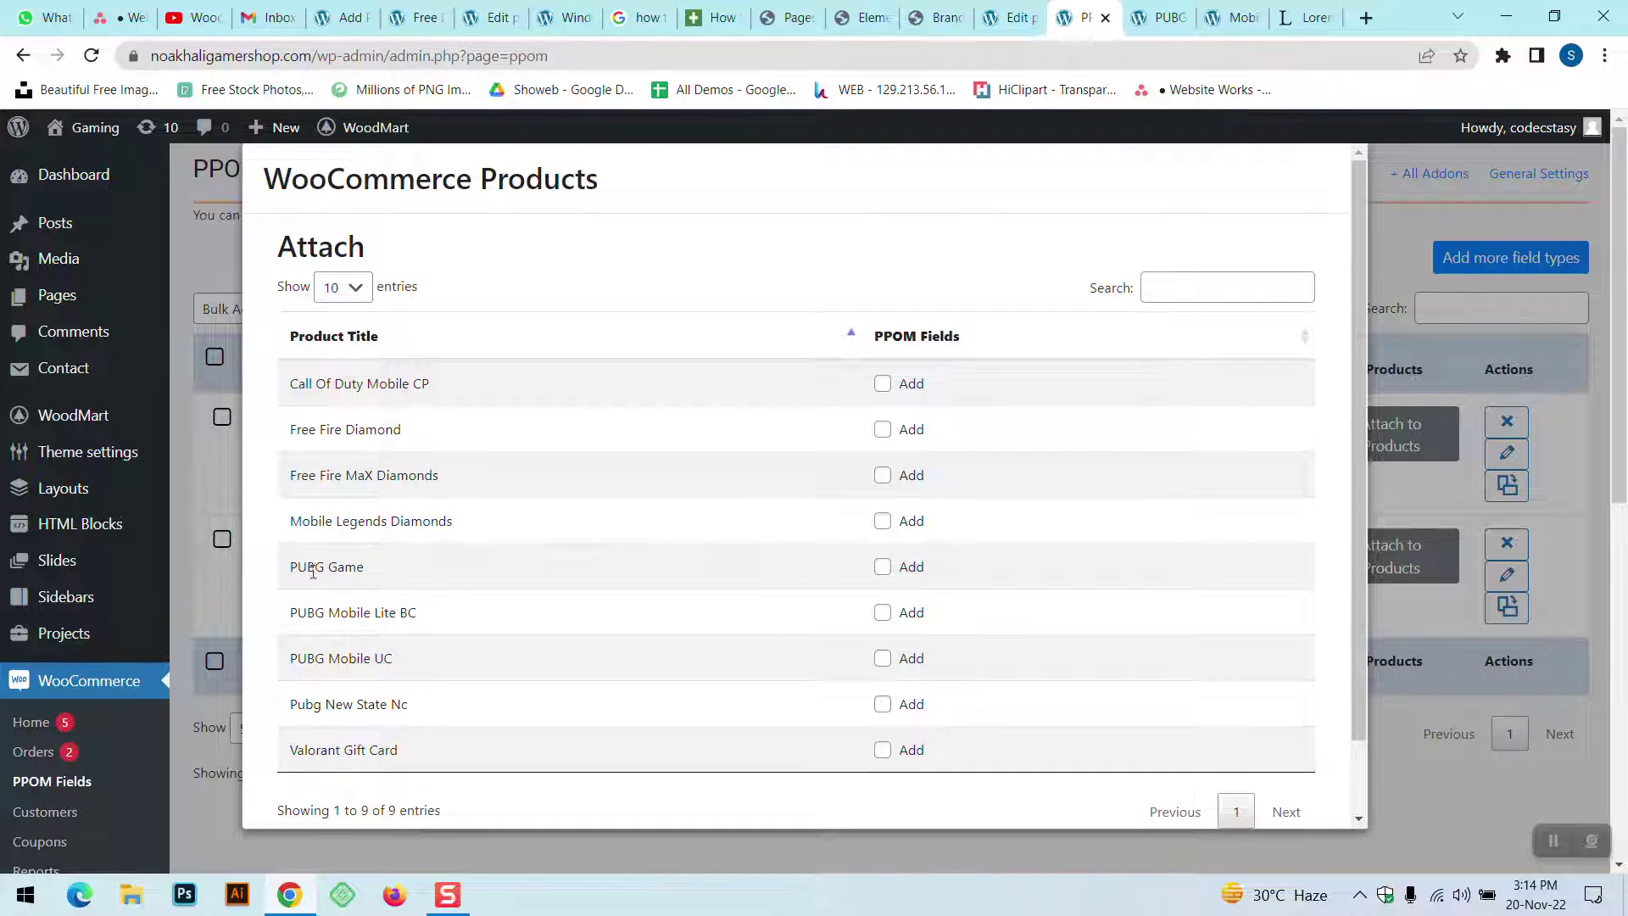
left_click(882, 566)
scroll(956, 594, "down", 1)
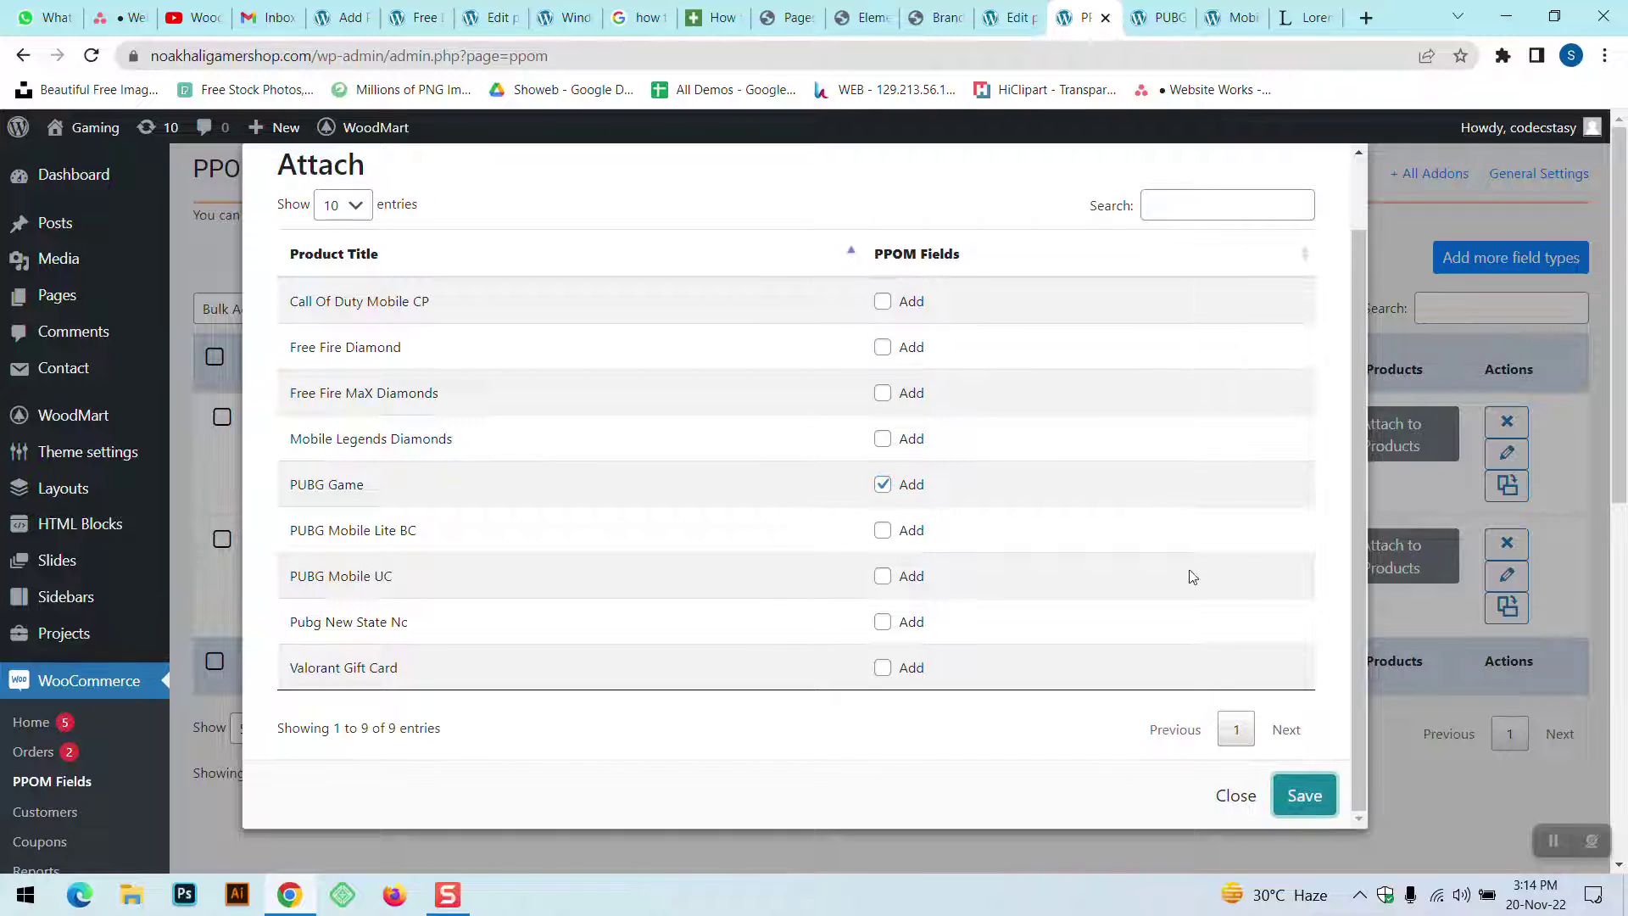
left_click(998, 178)
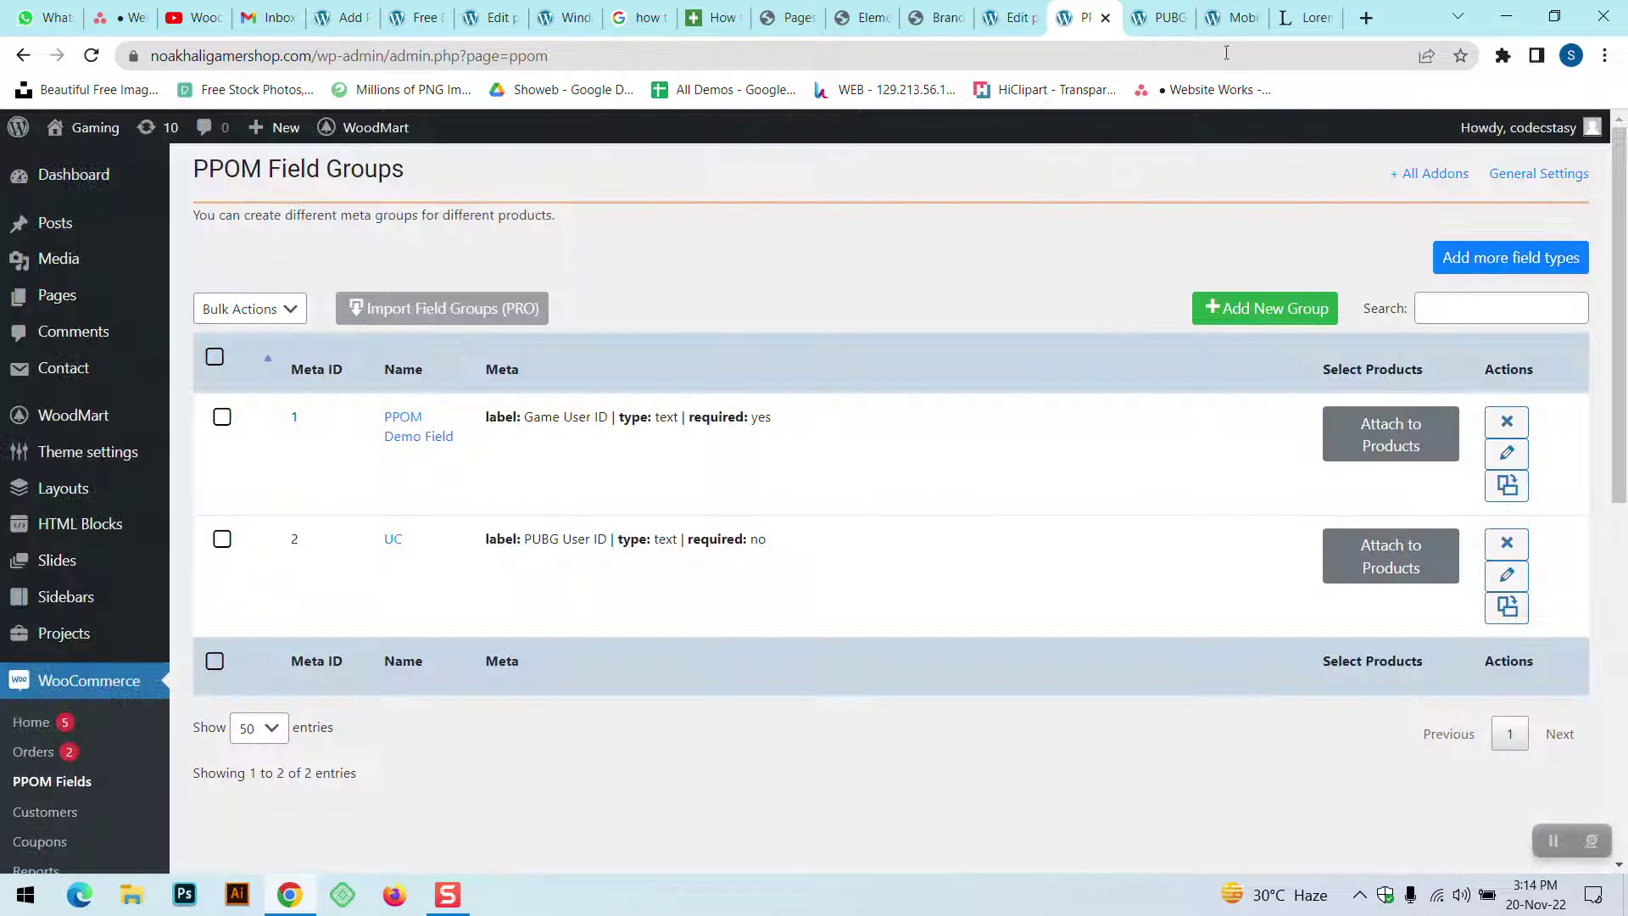
- Reload the PUBG Game product page and check its PUBG User ID input field
left_click(1224, 10)
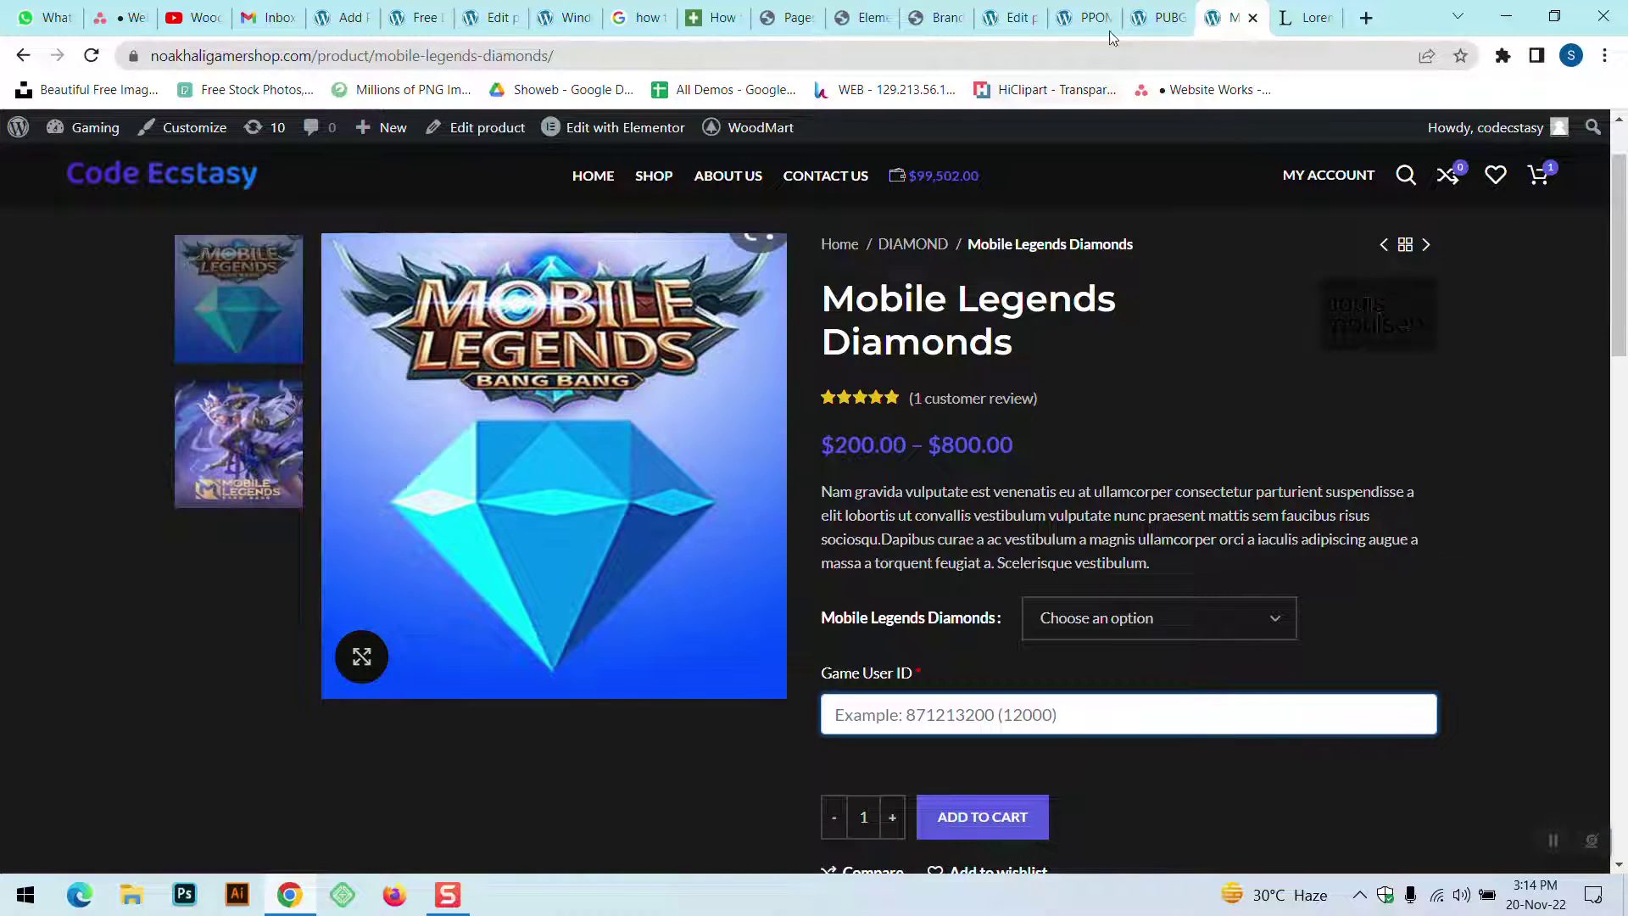
left_click(1190, 10)
left_click(91, 55)
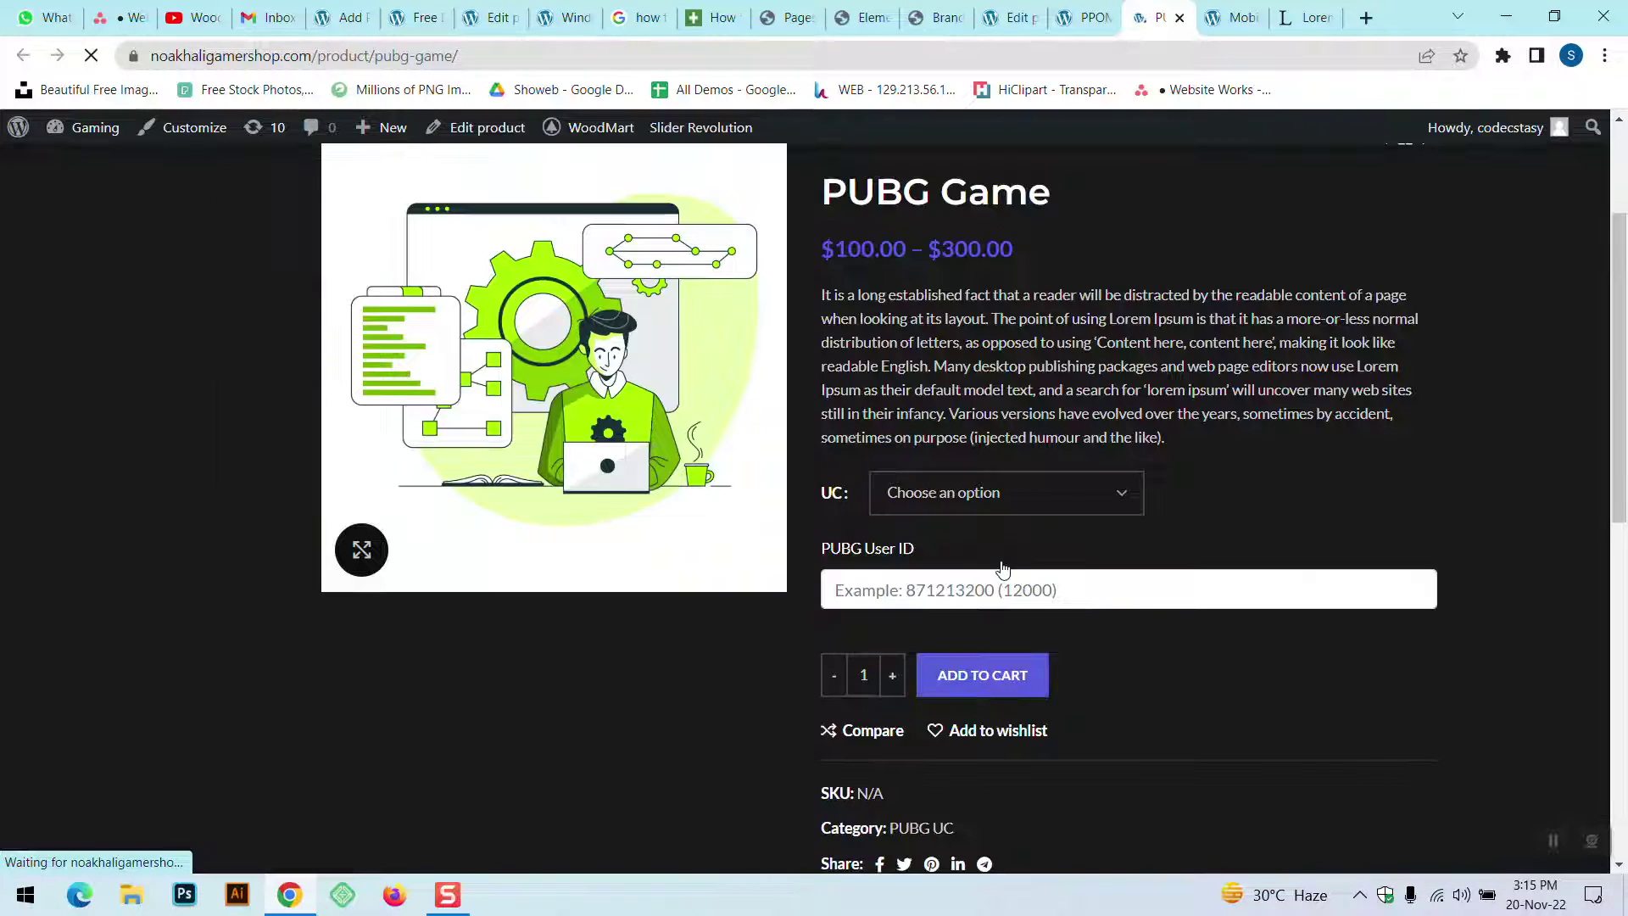
scroll(814, 447, "down", 1)
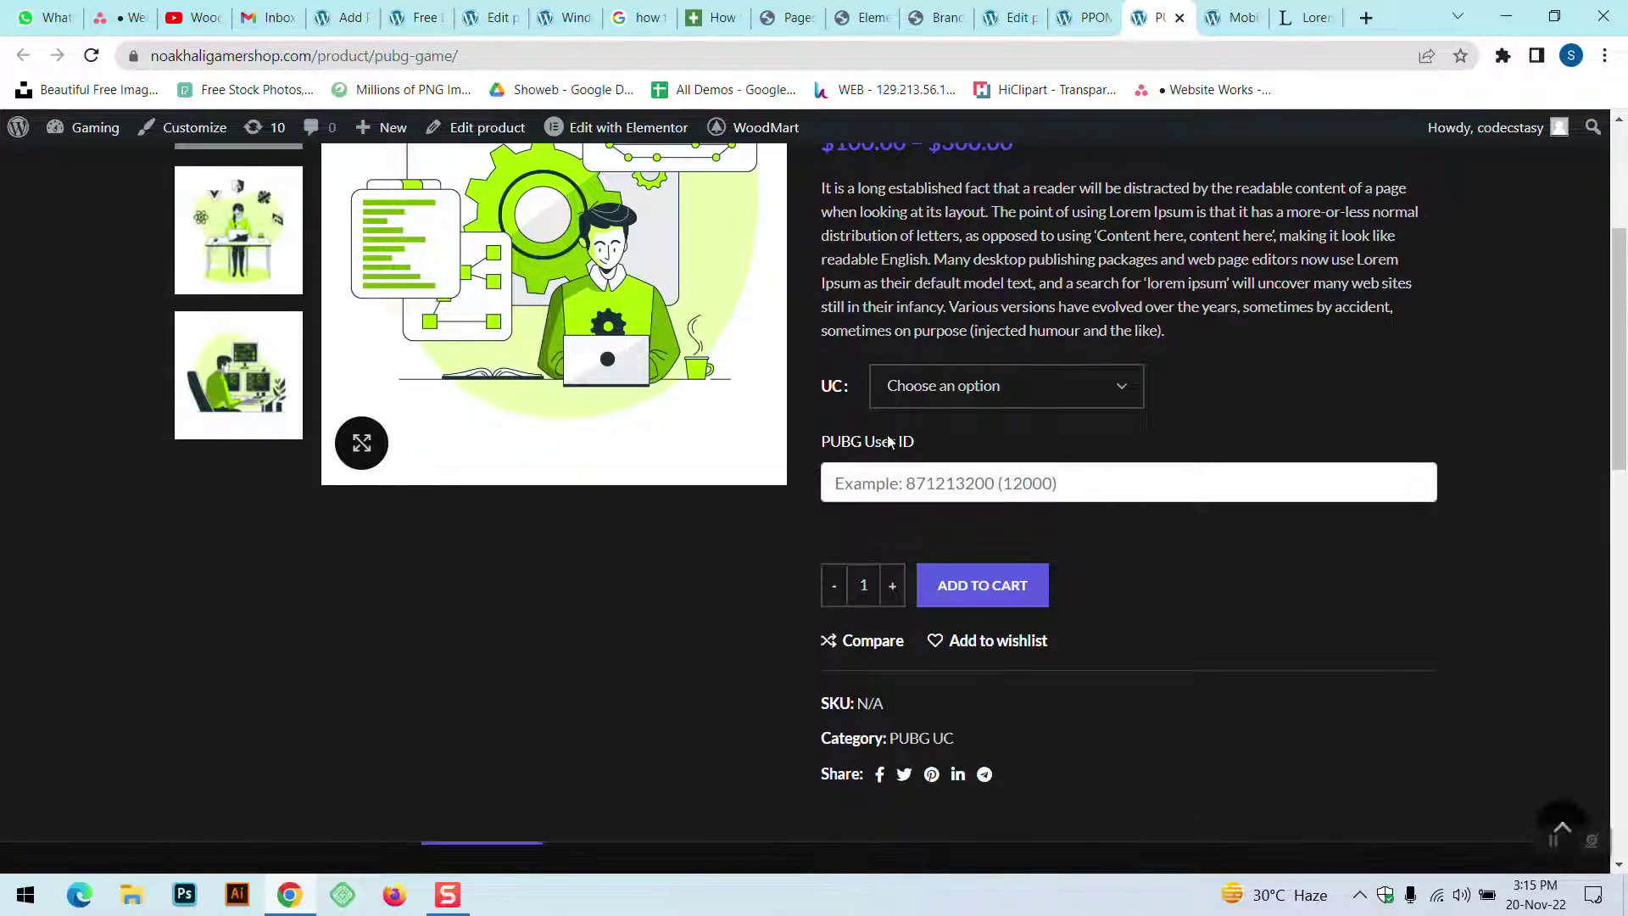
left_click(934, 482)
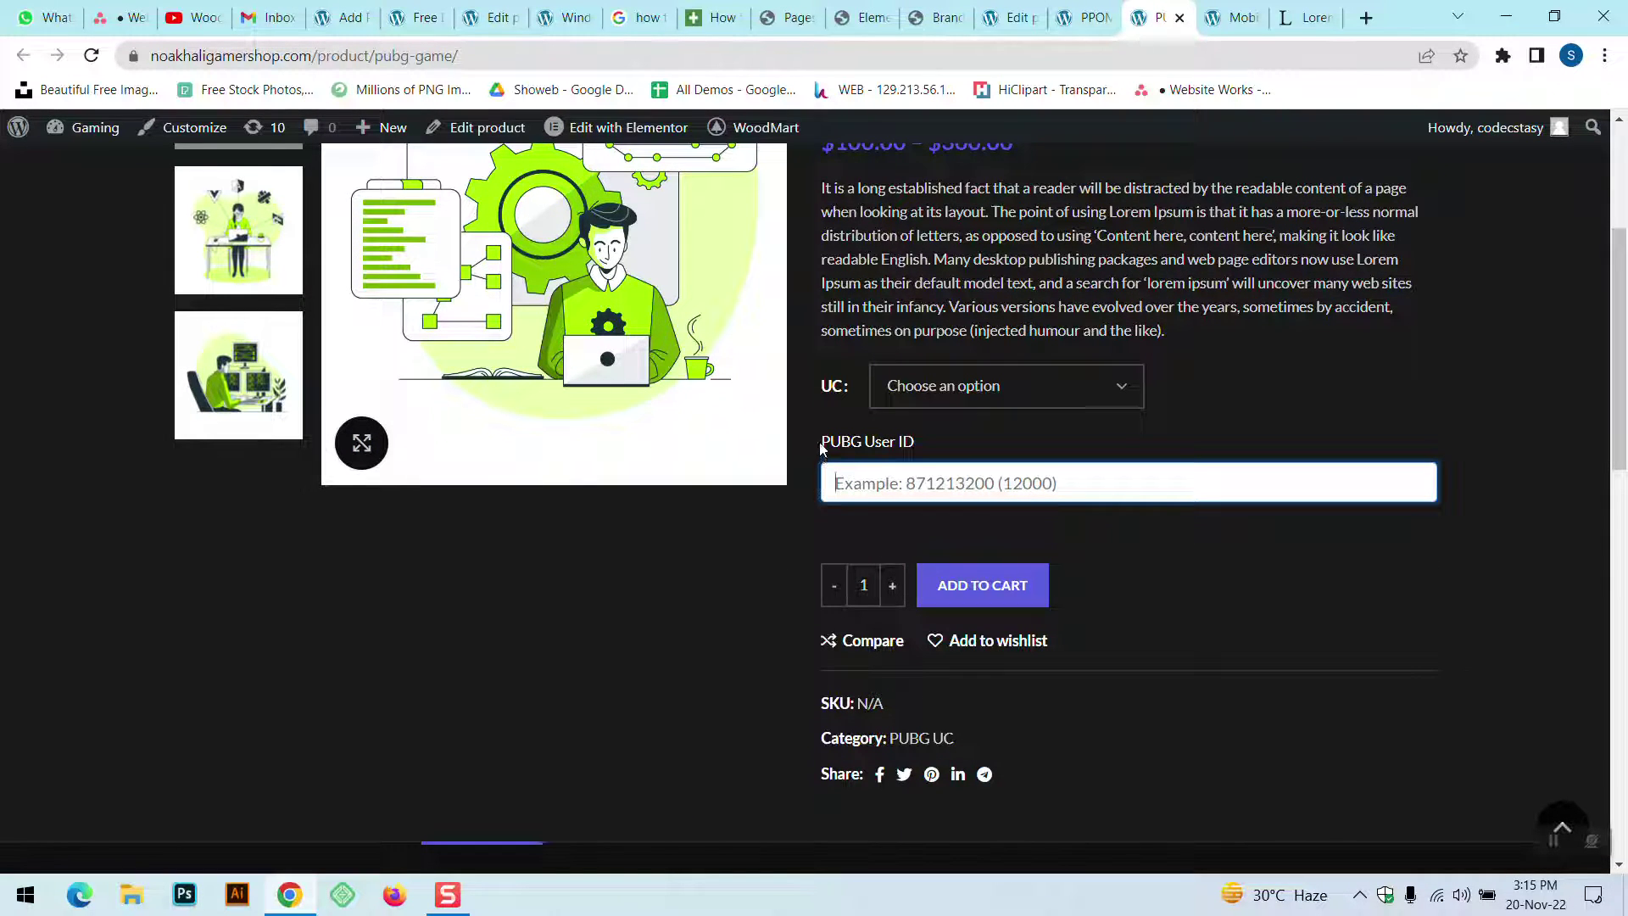
- Check the PUBG User ID label on the PUBG Game page, and open the UC field group for editing
left_click_drag(822, 441, 916, 442)
left_click(1189, 532)
scroll(1218, 577, "up", 3)
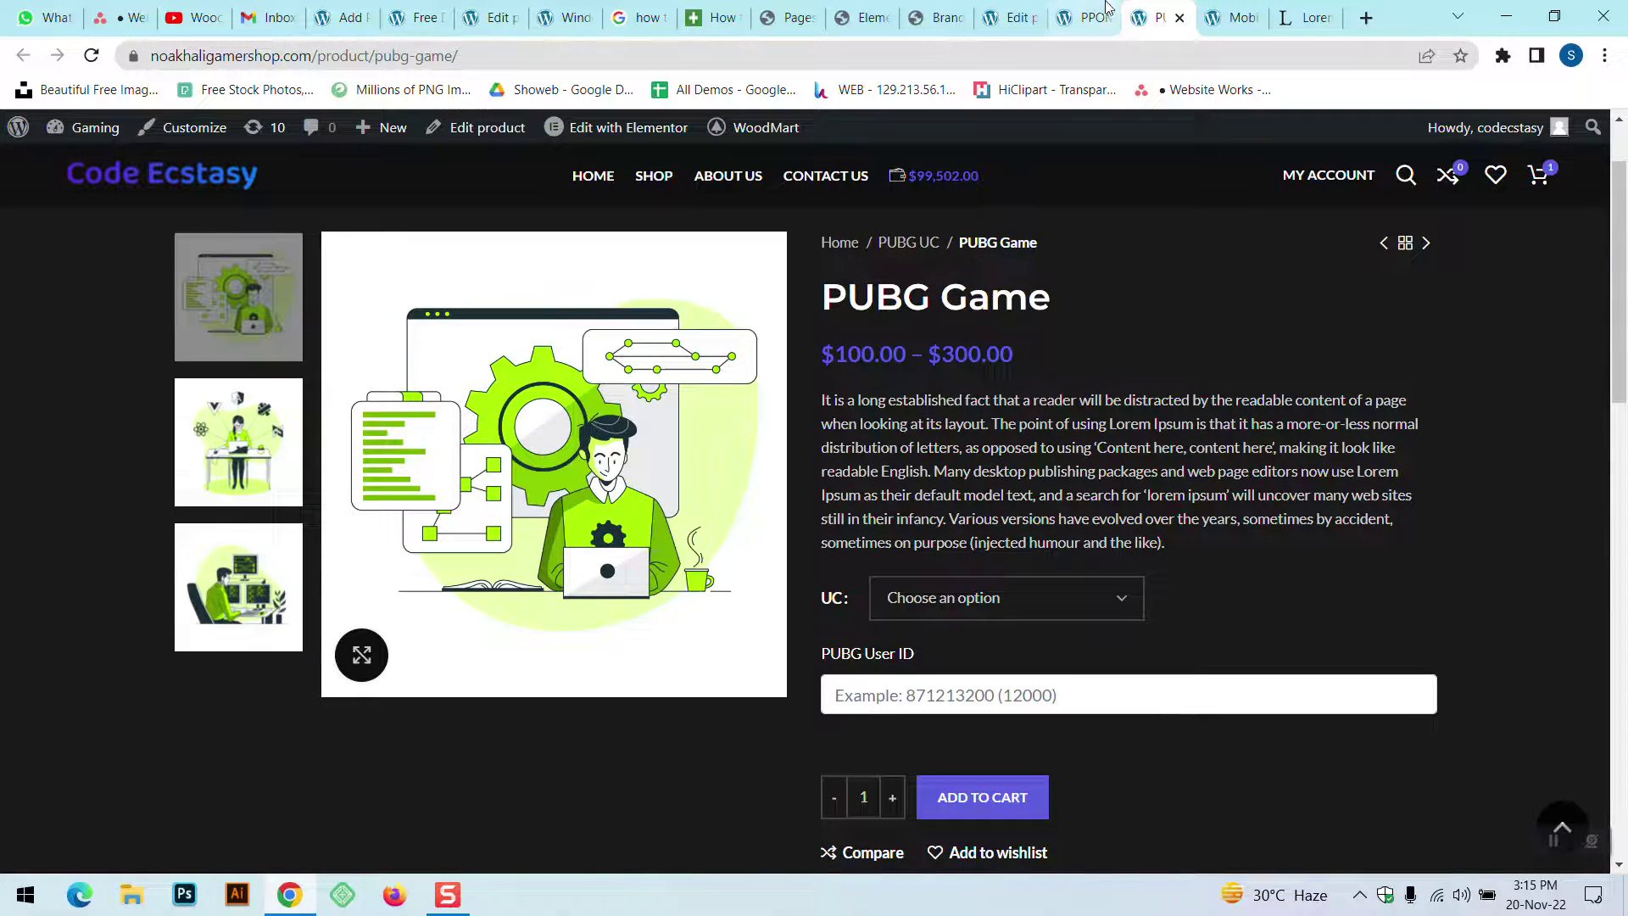
left_click(1071, 10)
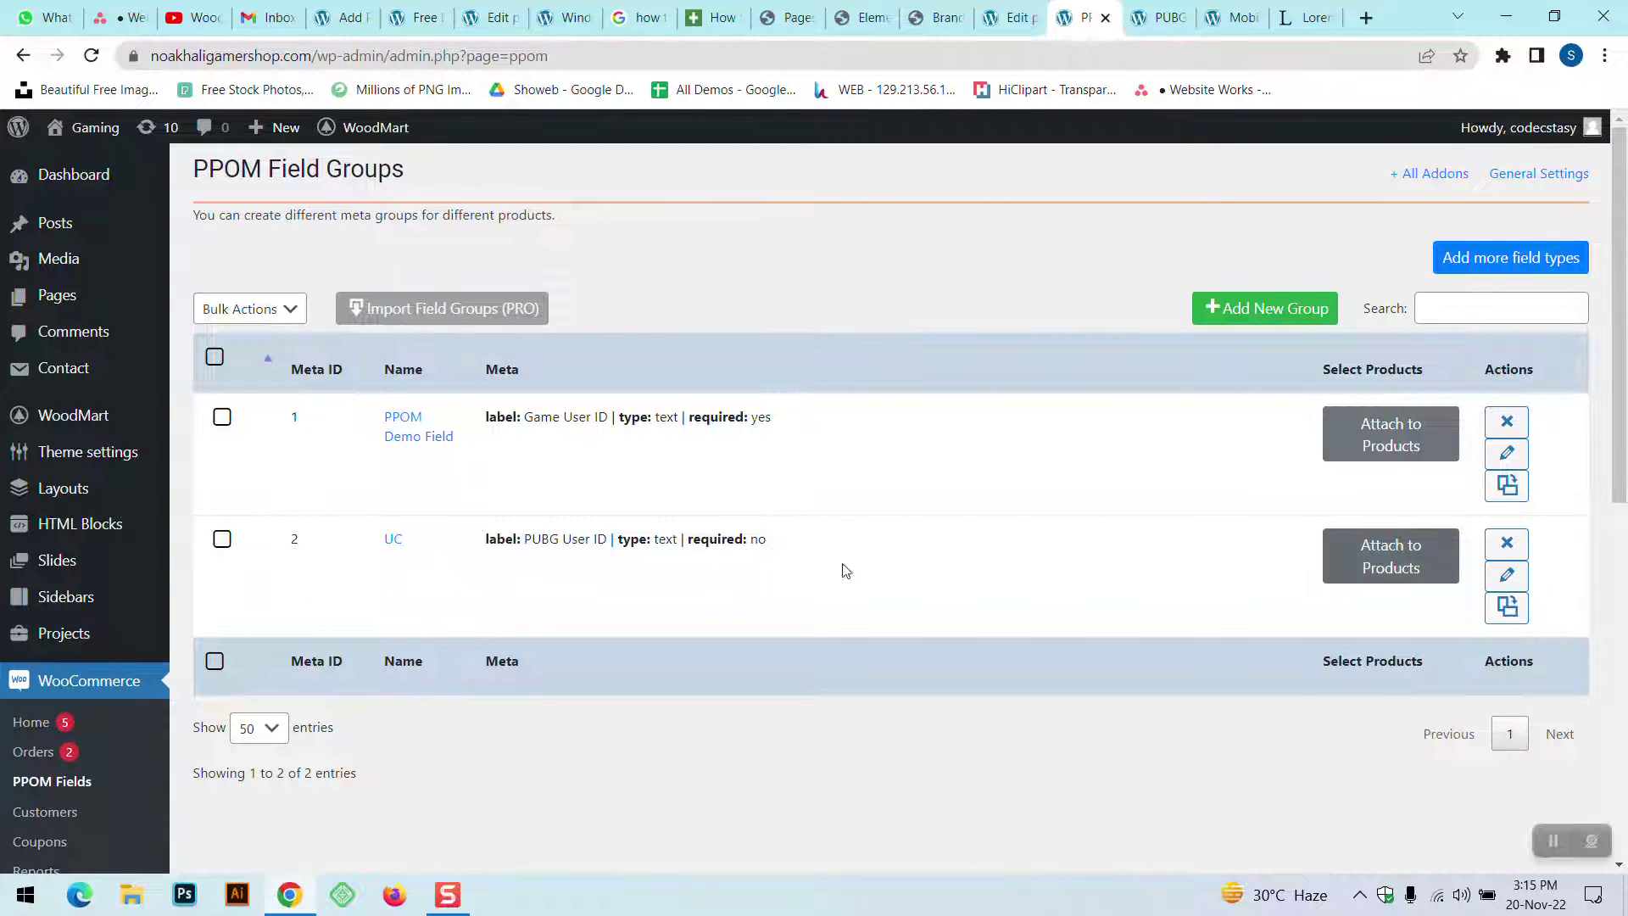
left_click(391, 547)
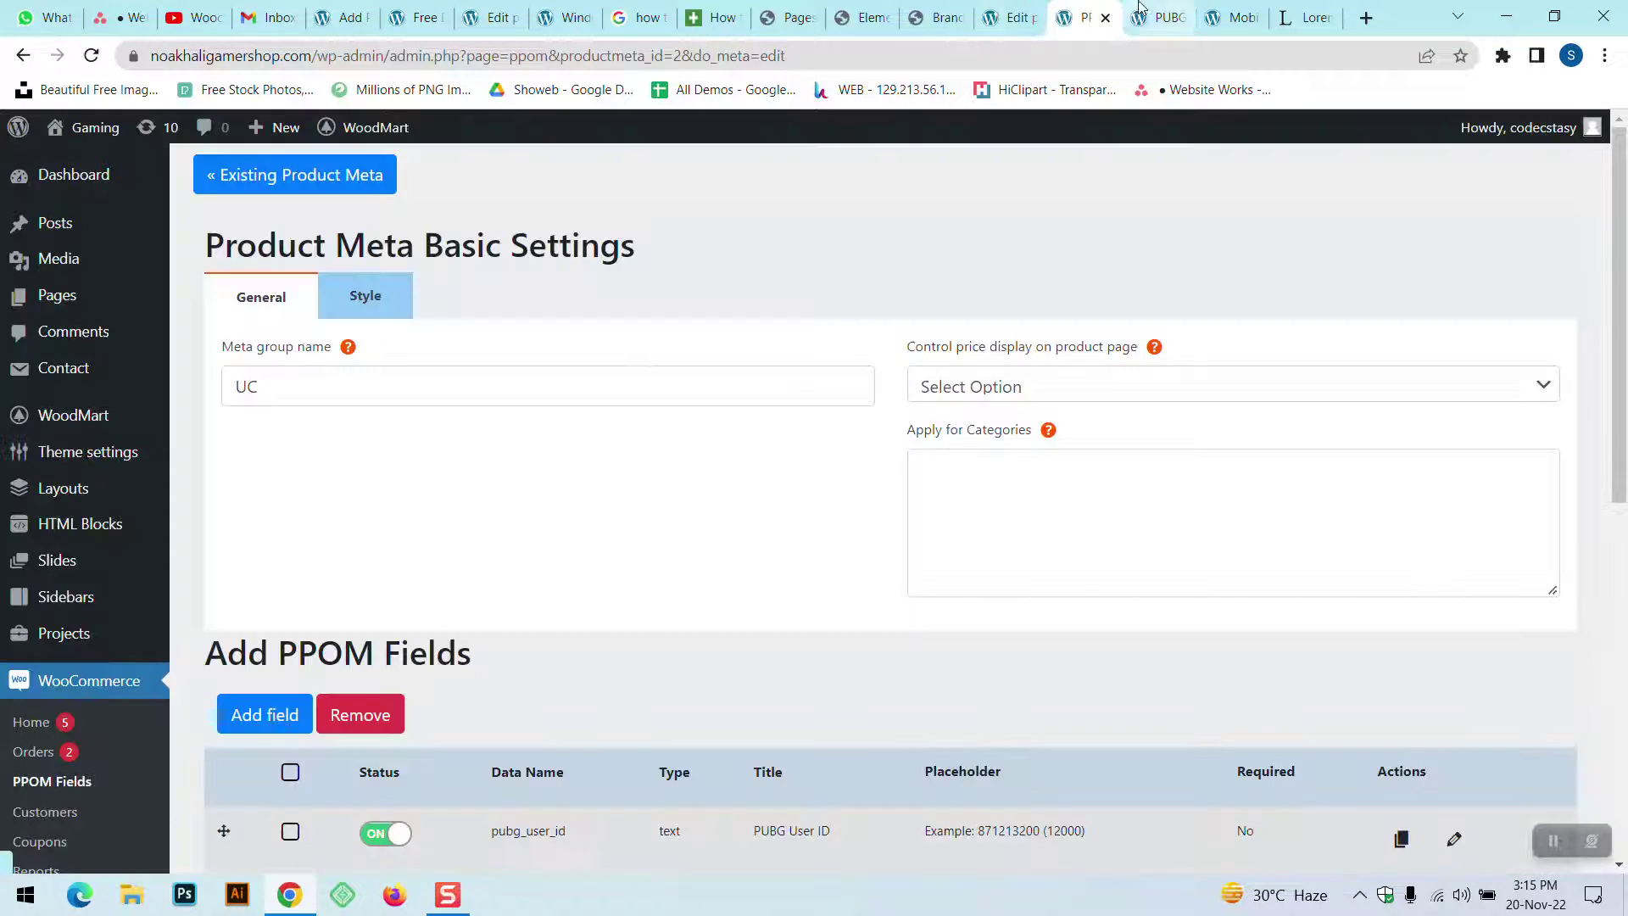
- Compare the PUBG User ID label on the PUBG Game page with the Game User ID label on the Mobile Legends Diamonds page
left_click(1159, 11)
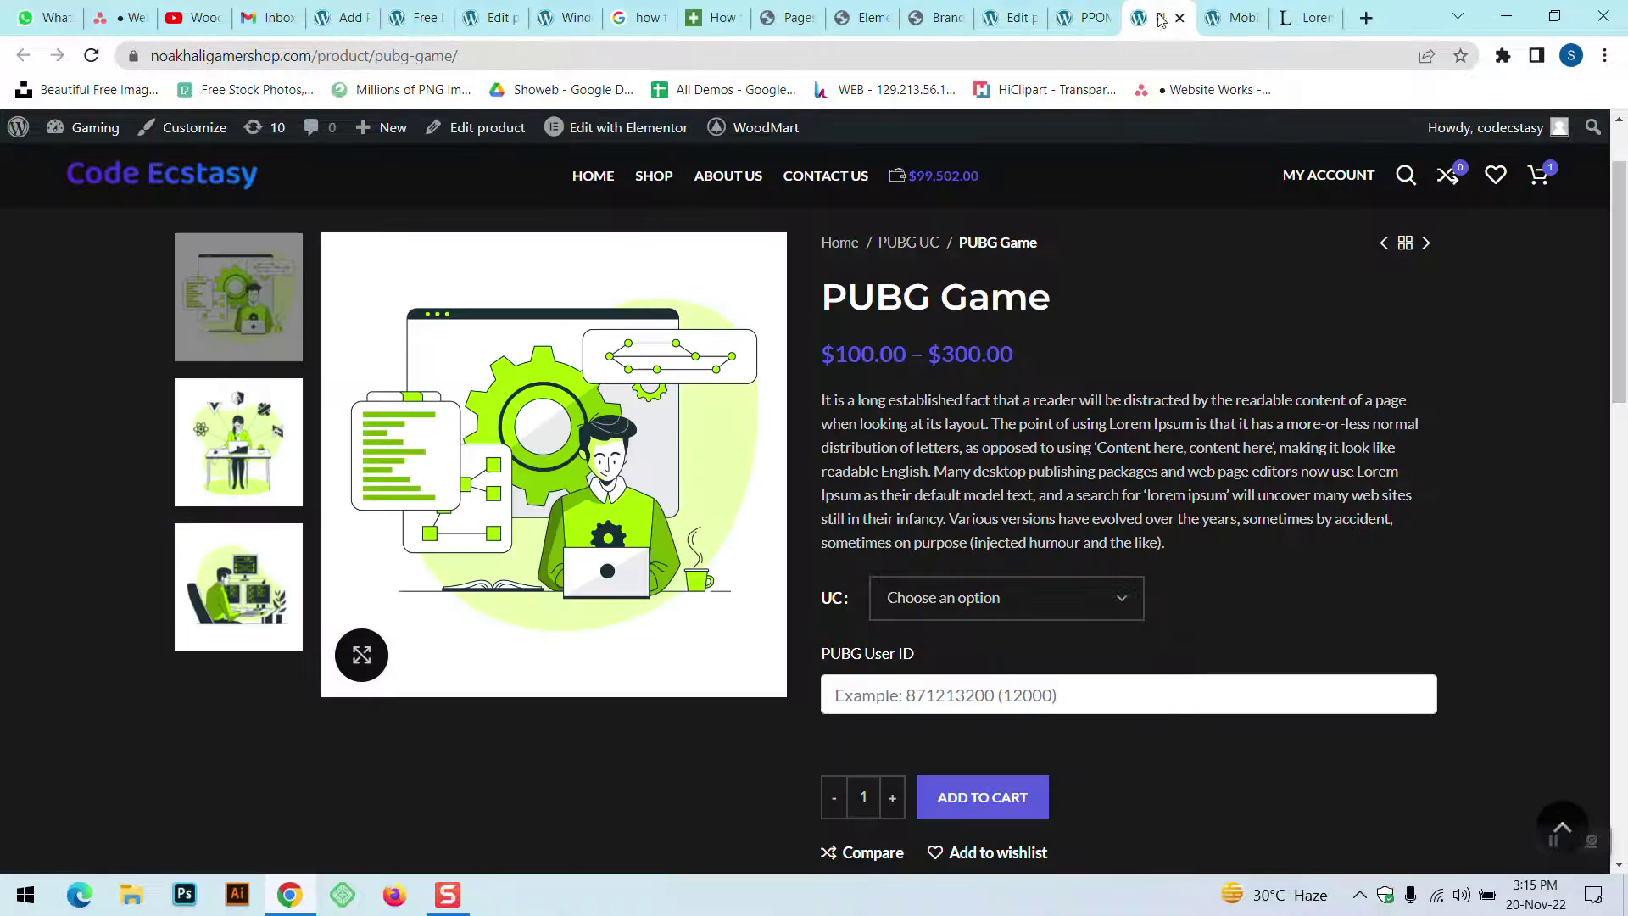
left_click(1216, 14)
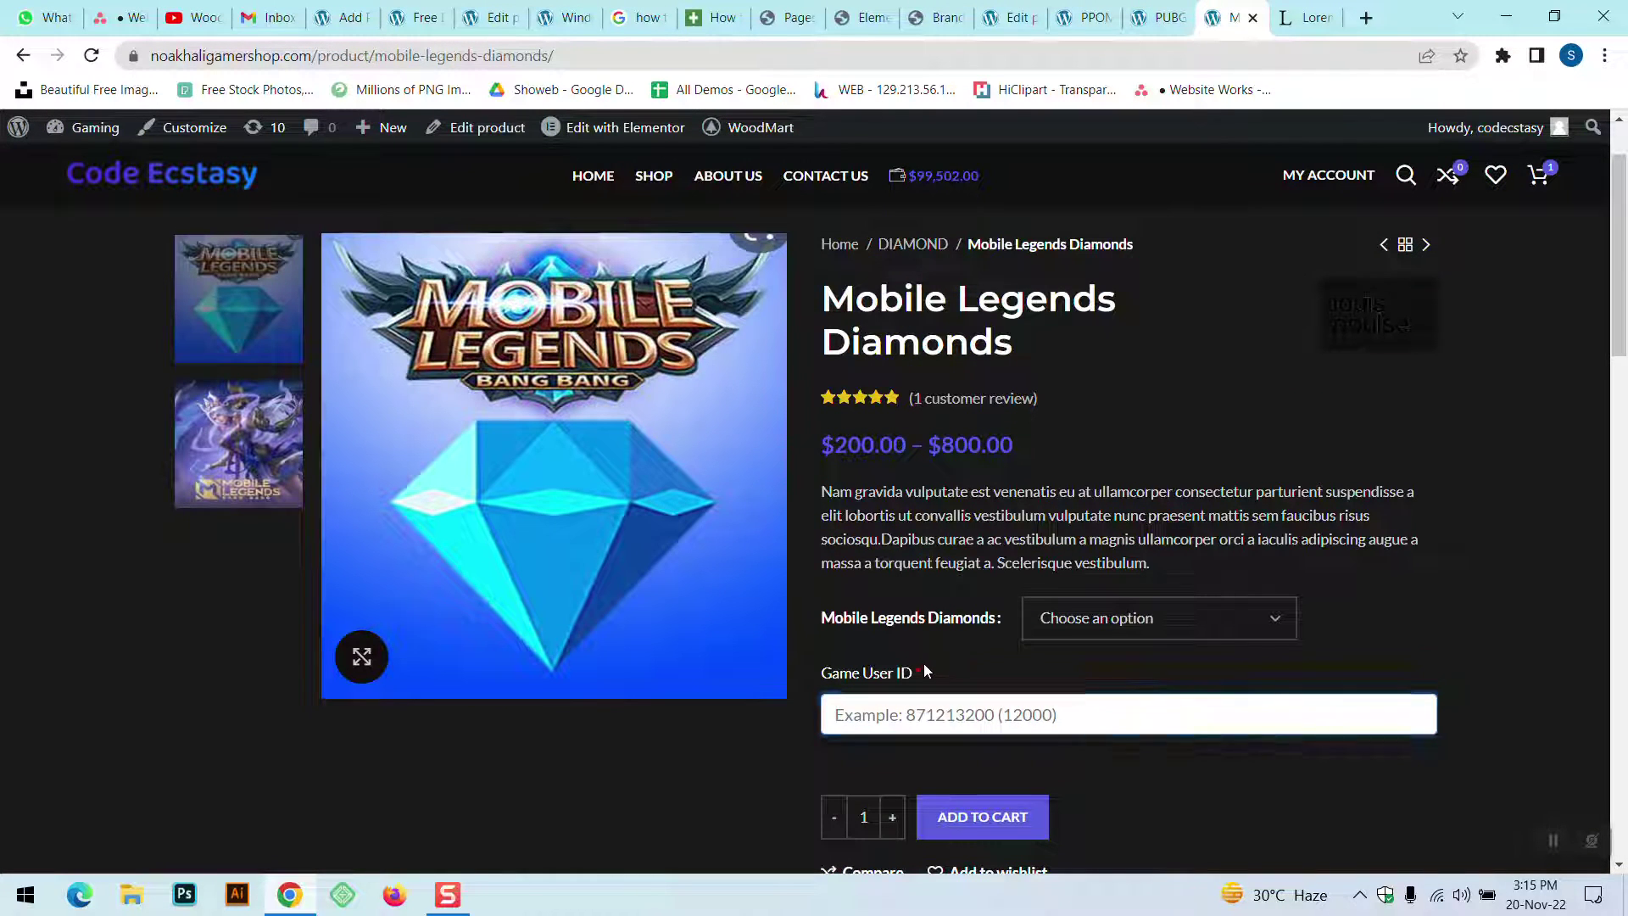
left_click(922, 706)
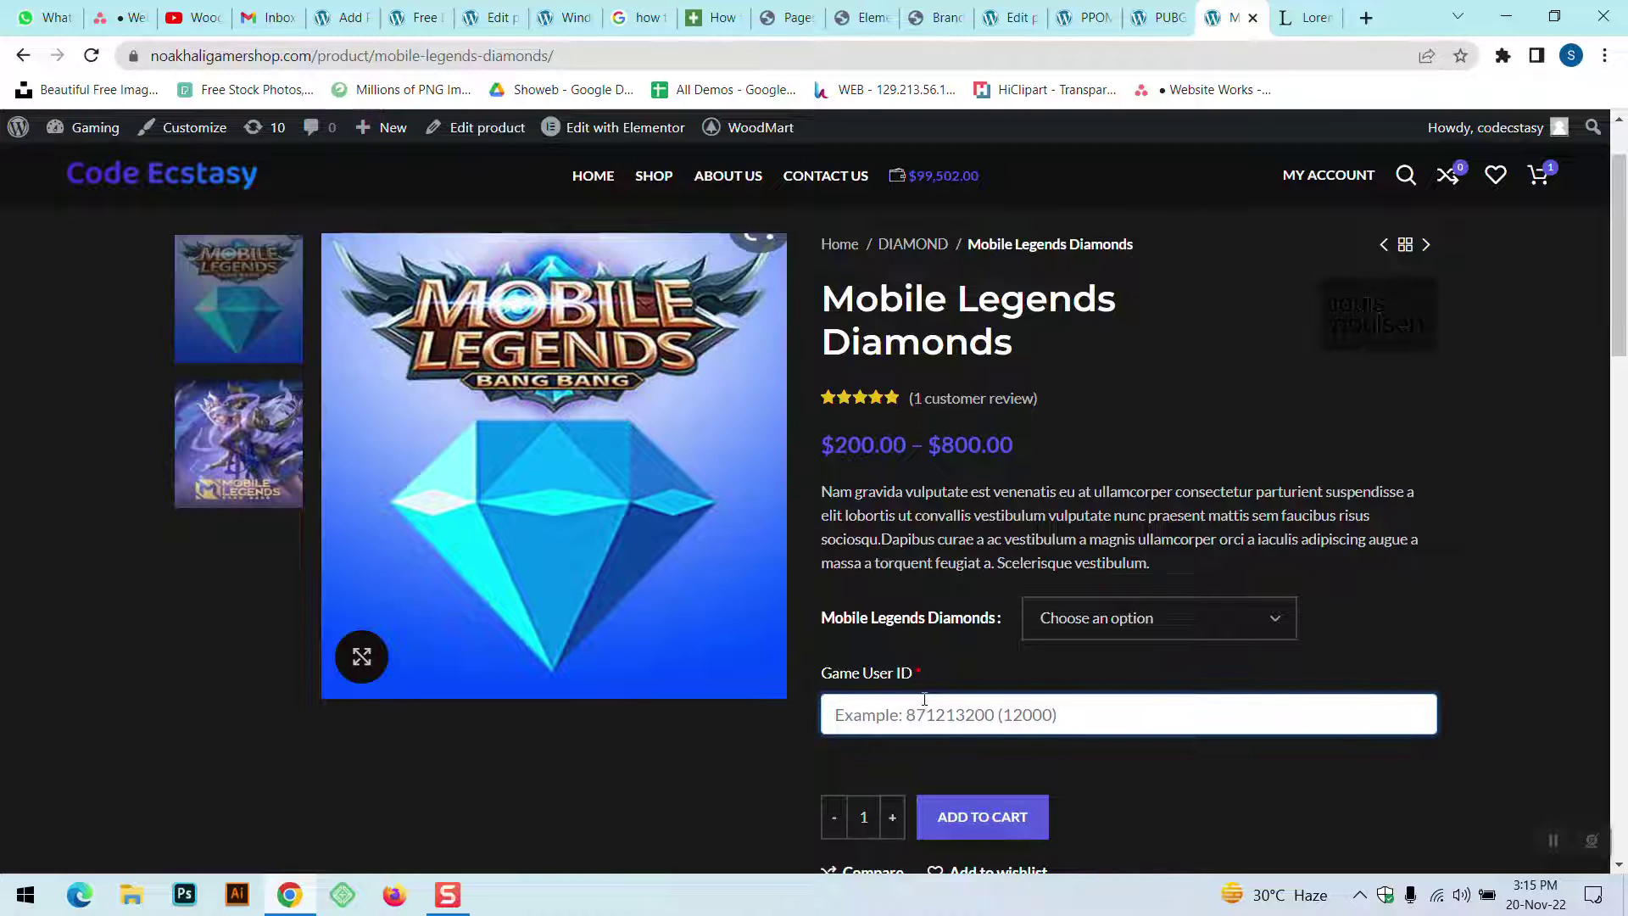
left_click(1159, 17)
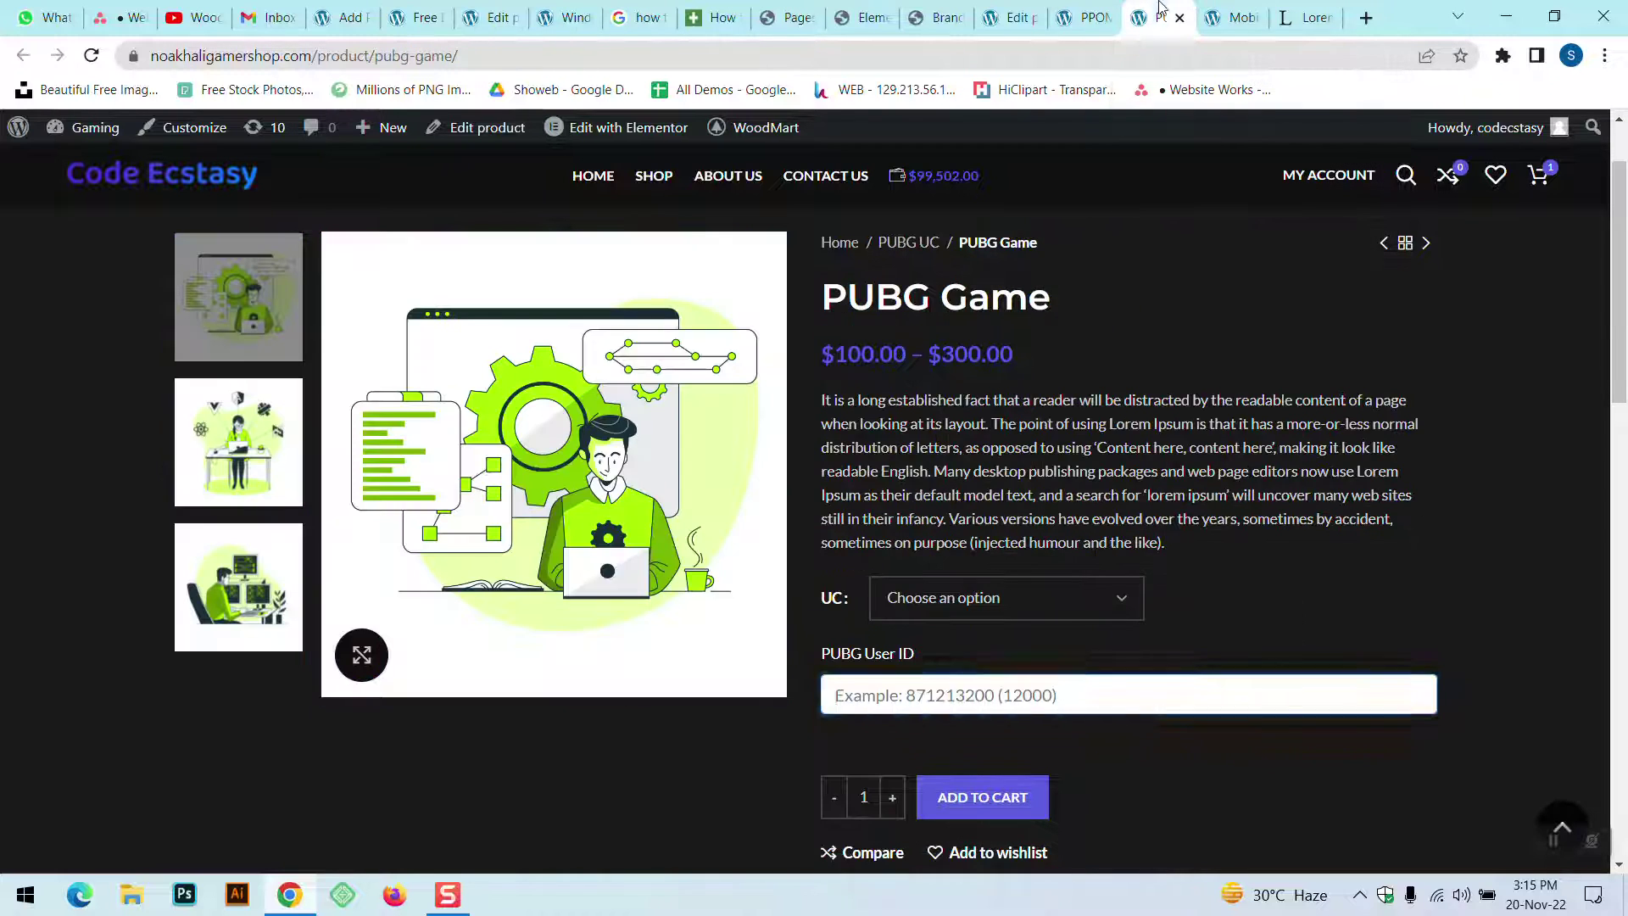
left_click(992, 689)
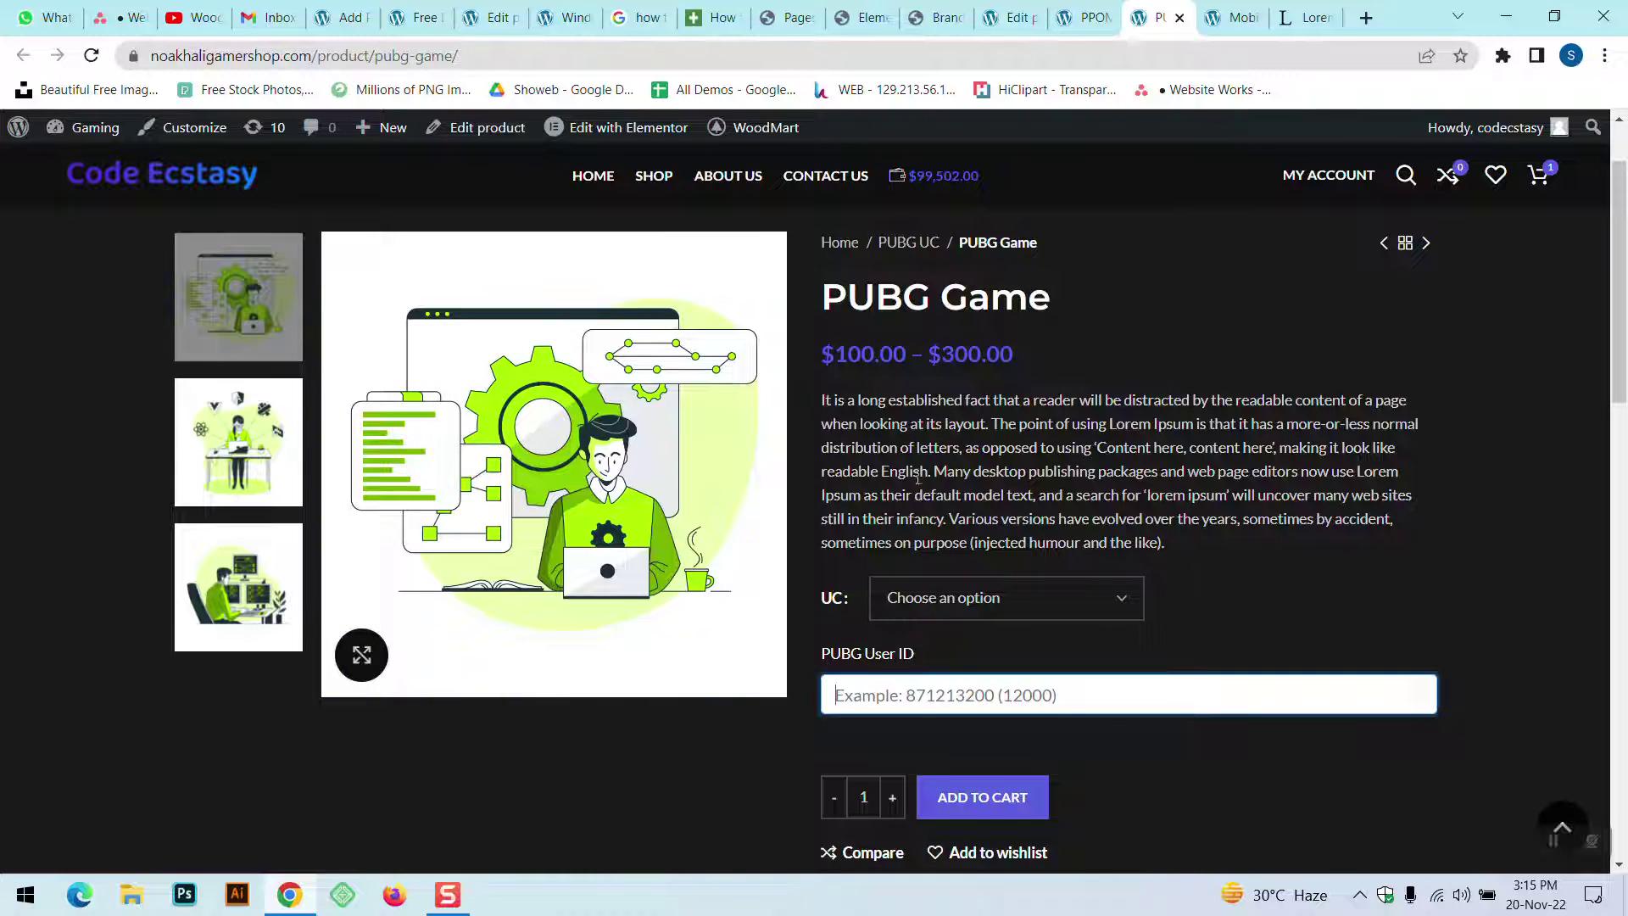
left_click(924, 651)
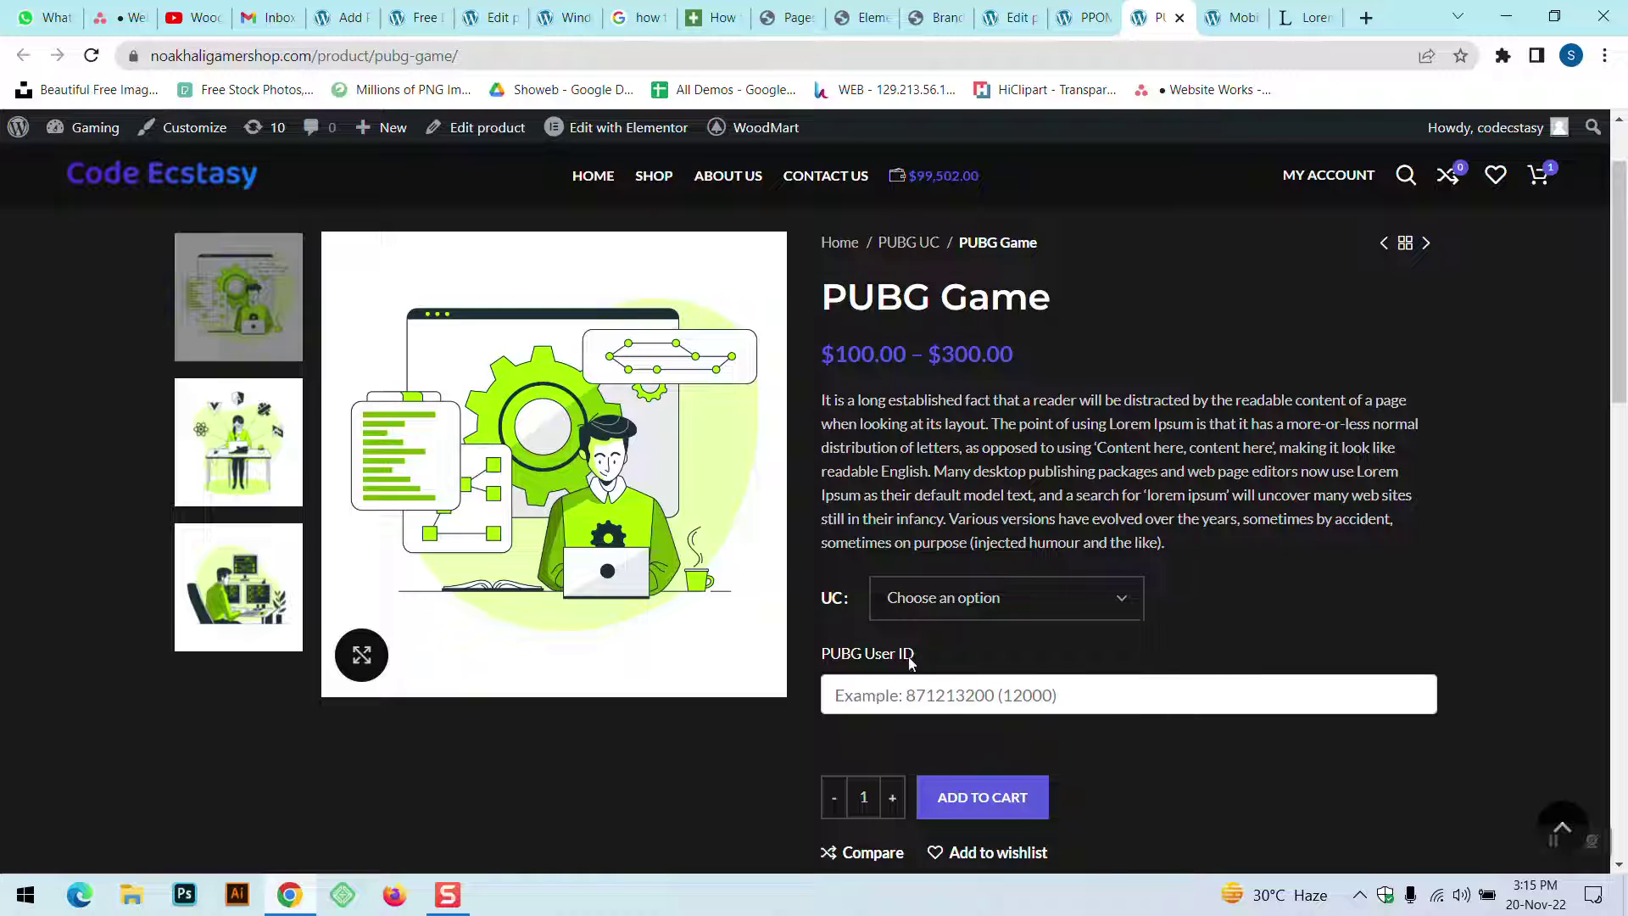
left_click(1236, 17)
left_click(1153, 17)
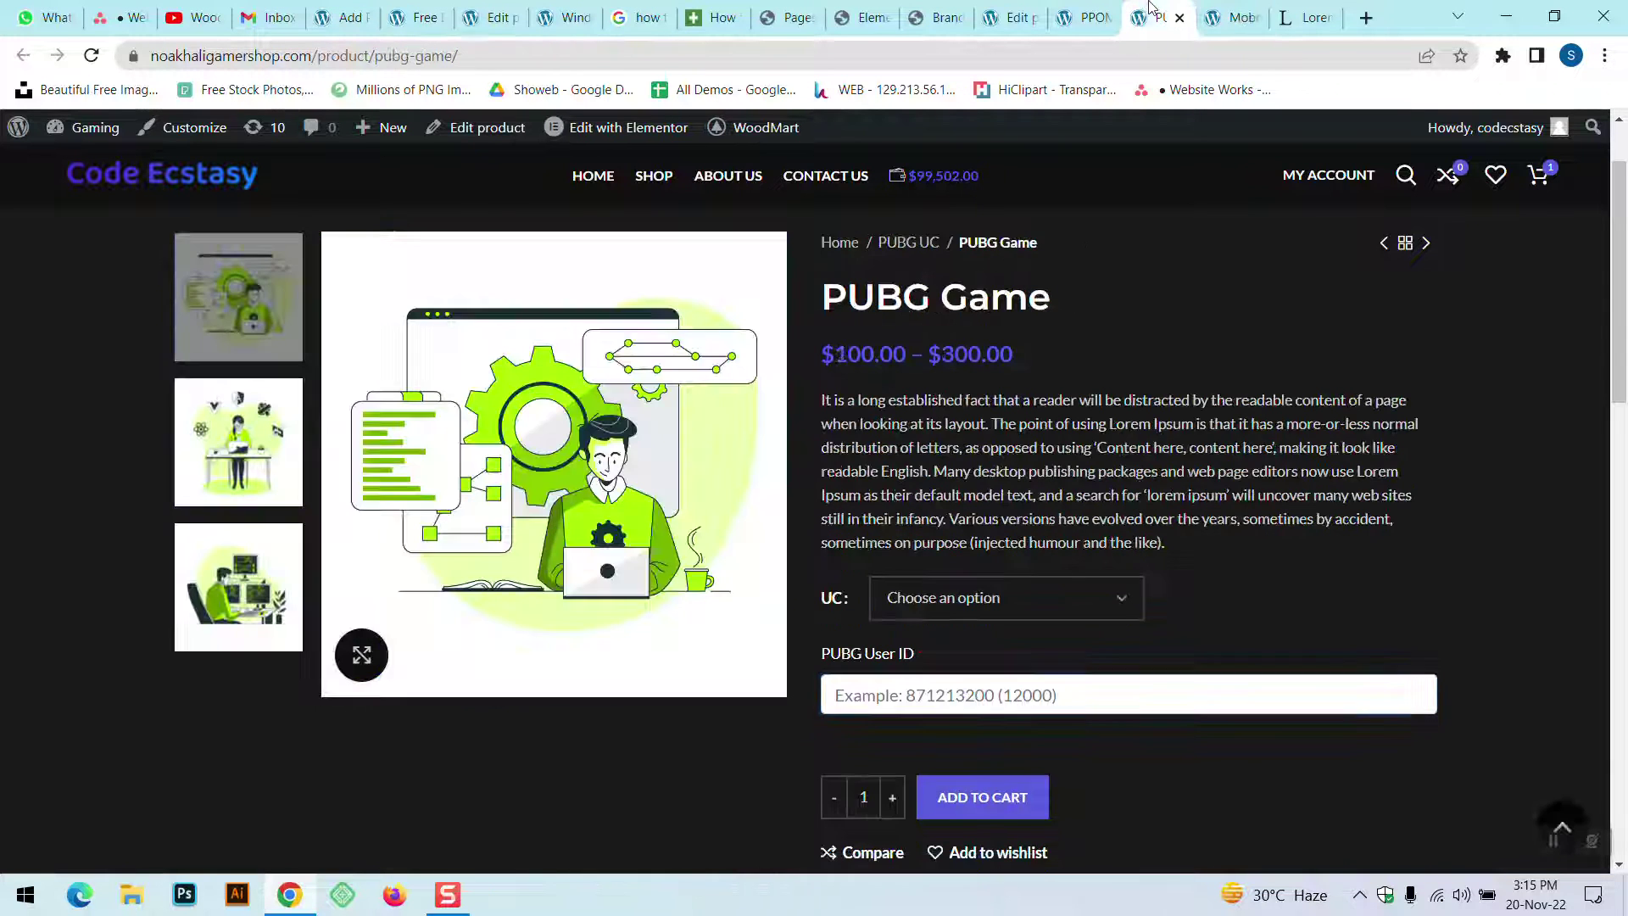
- Make the PUBG User ID field in the UC group required and save the group's fields
left_click(1063, 7)
scroll(658, 582, "down", 5)
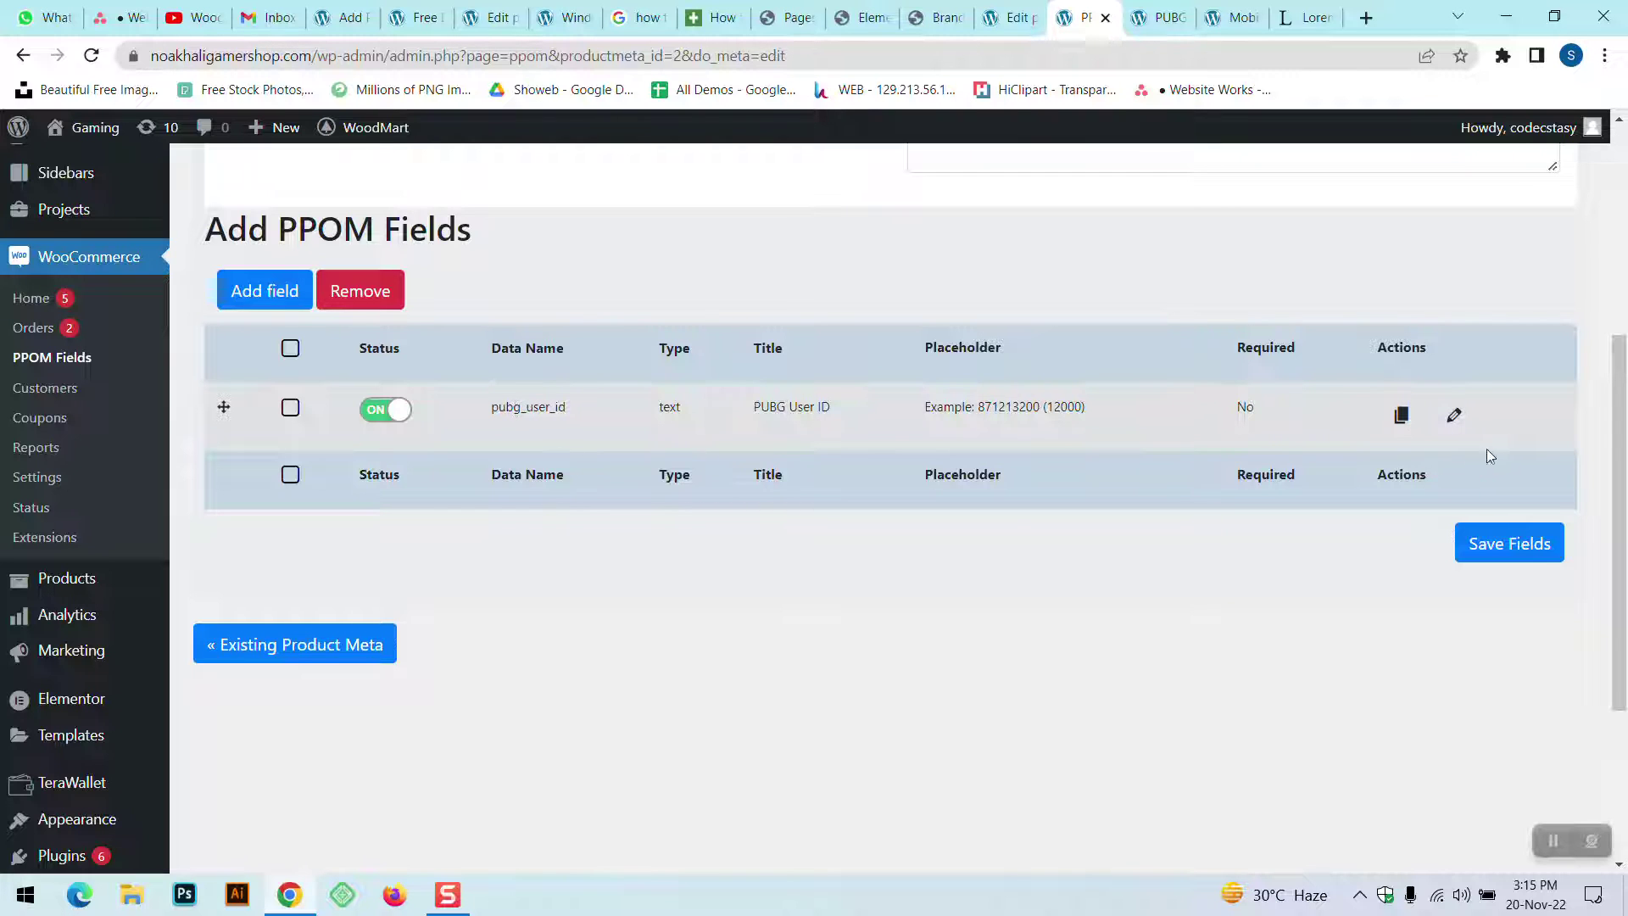
left_click(1453, 417)
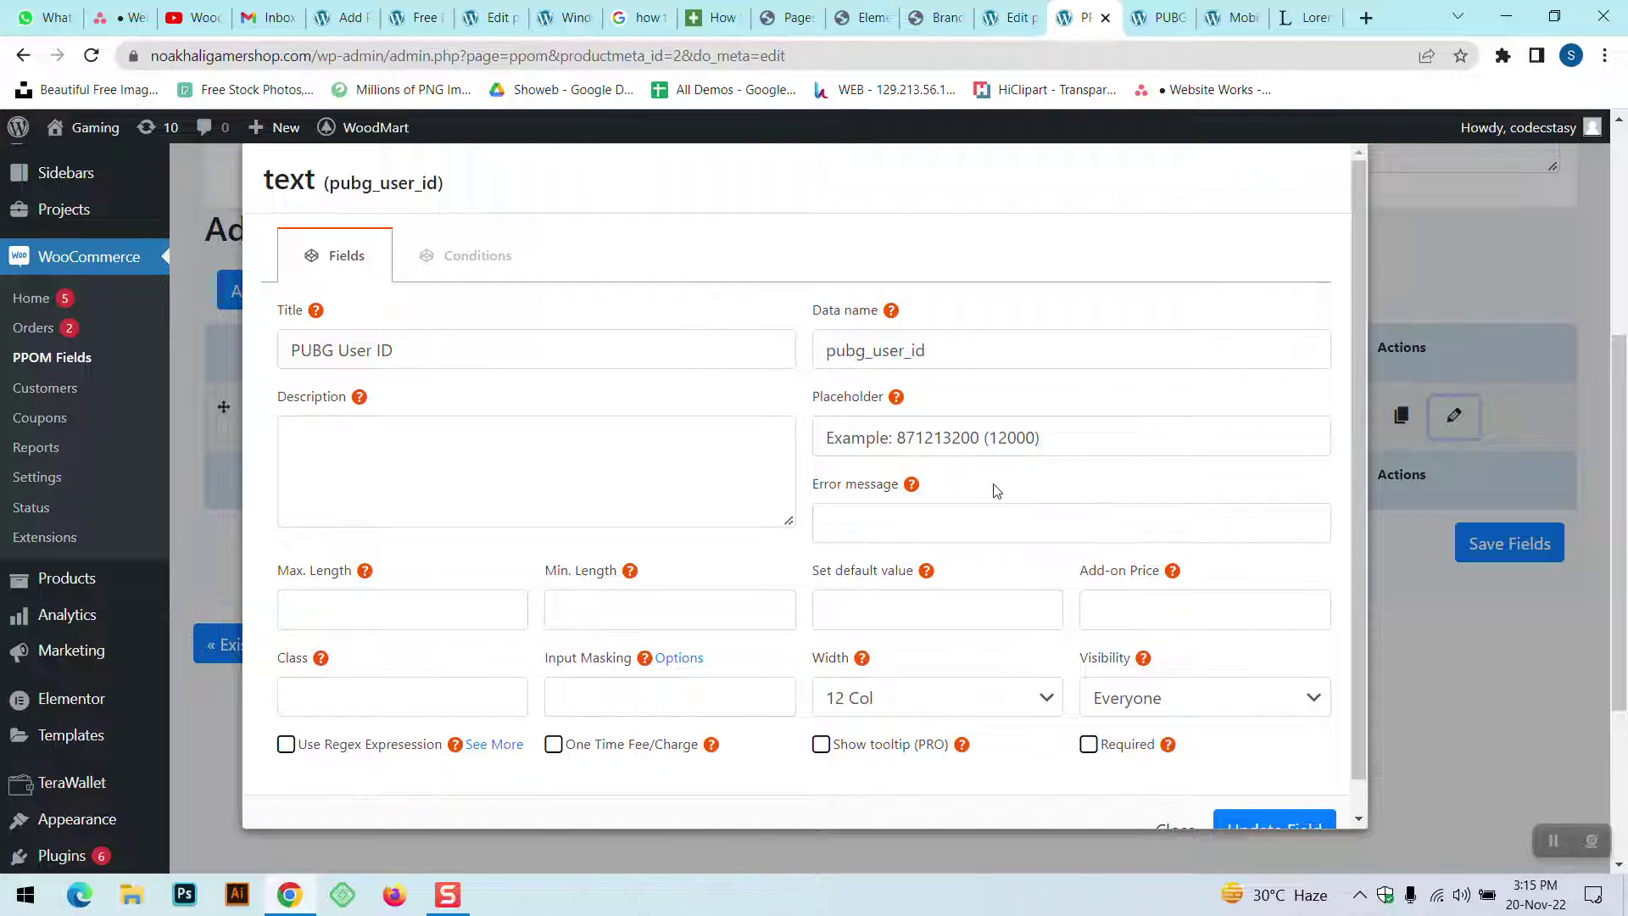
scroll(728, 617, "down", 1)
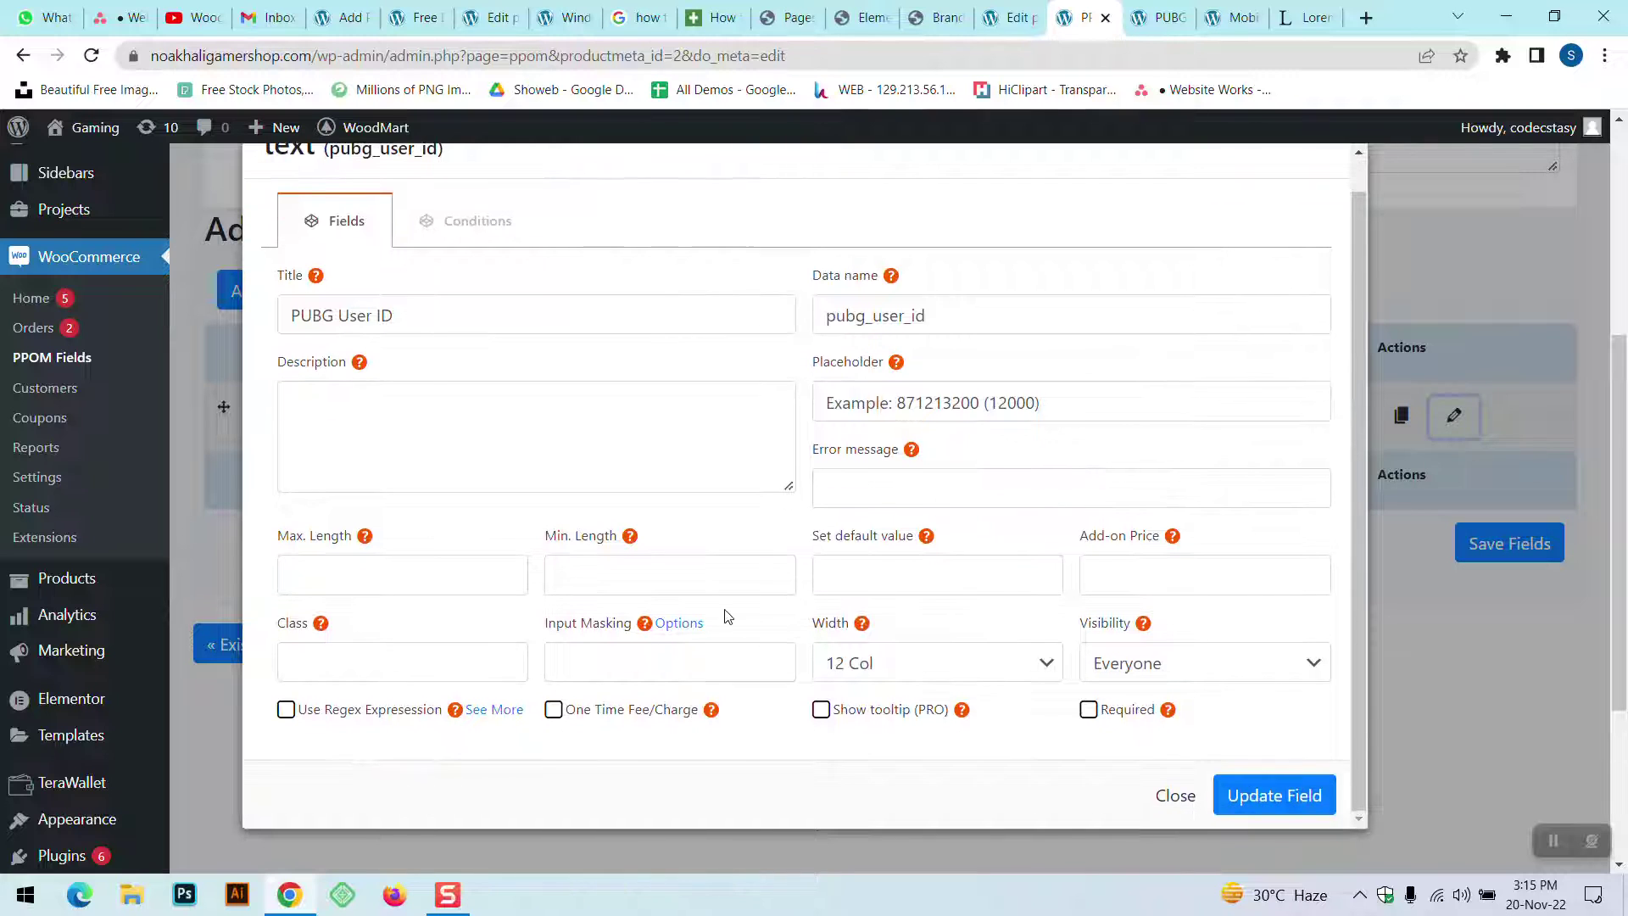
left_click(1089, 711)
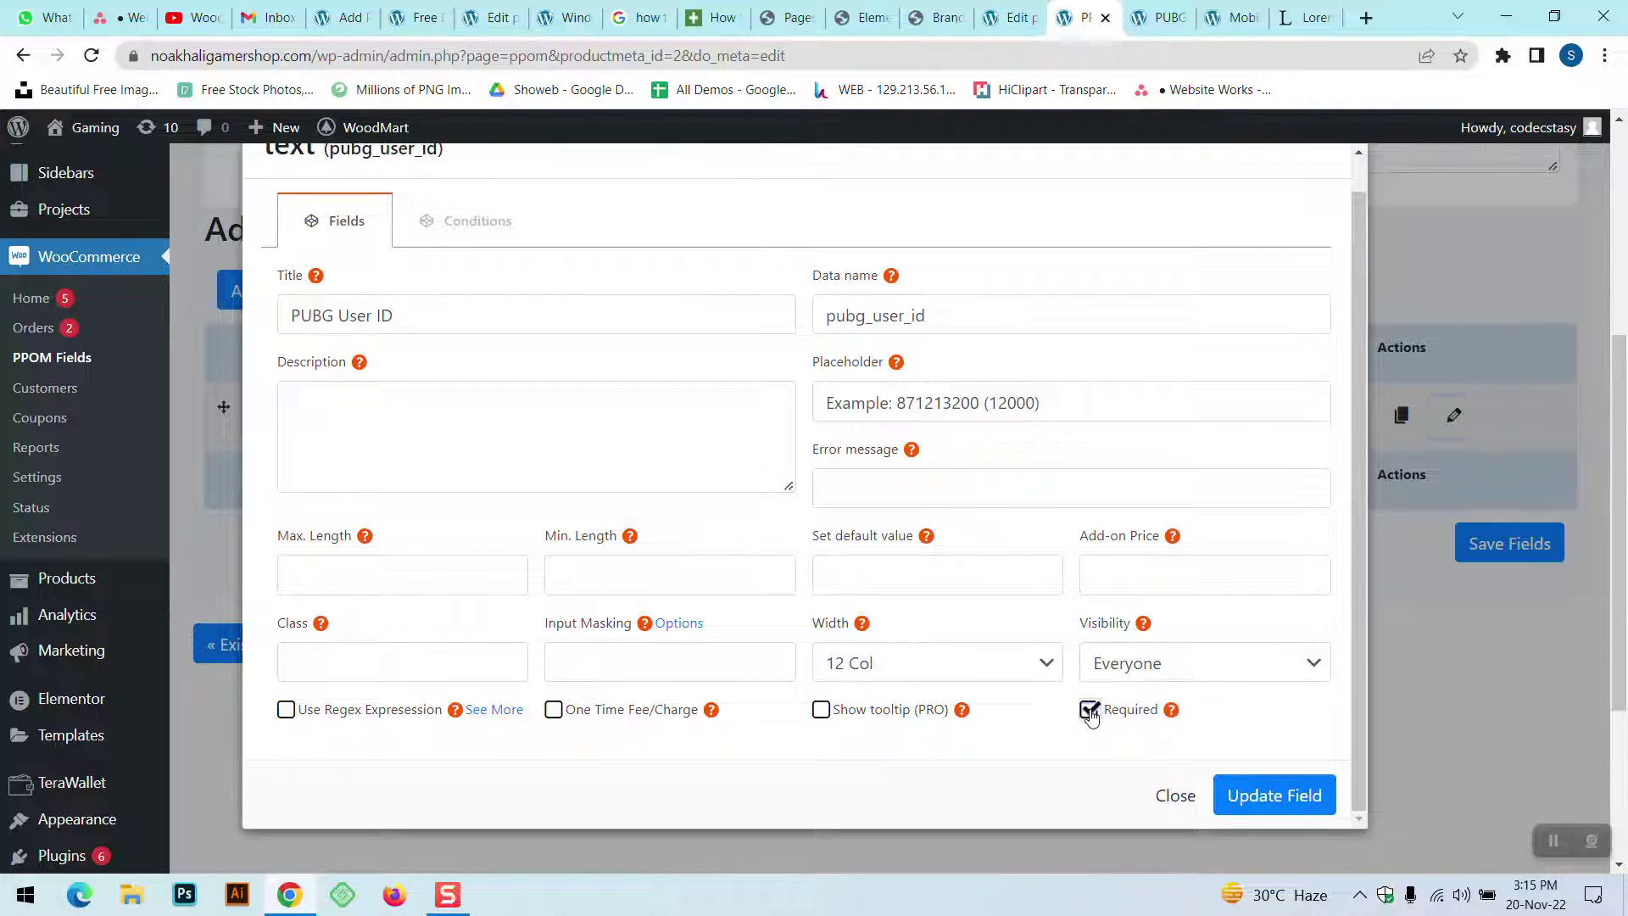
left_click(1272, 797)
left_click(1493, 555)
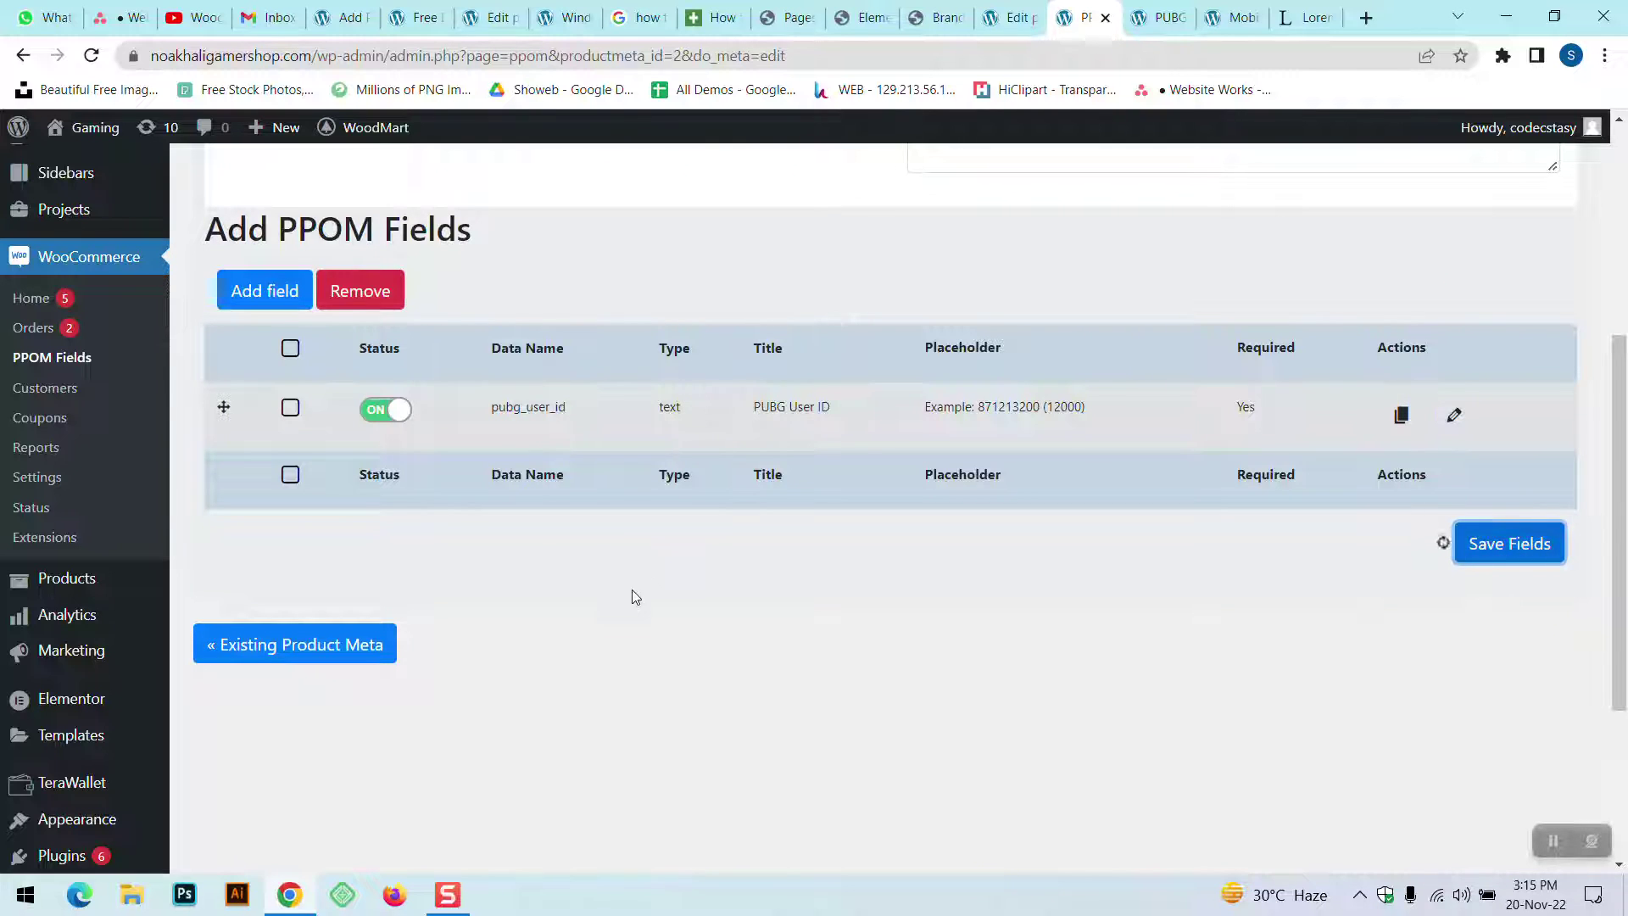
- Reload the PUBG Game product page and try adding the product to the cart without choosing a UC option
left_click(1155, 15)
left_click(94, 56)
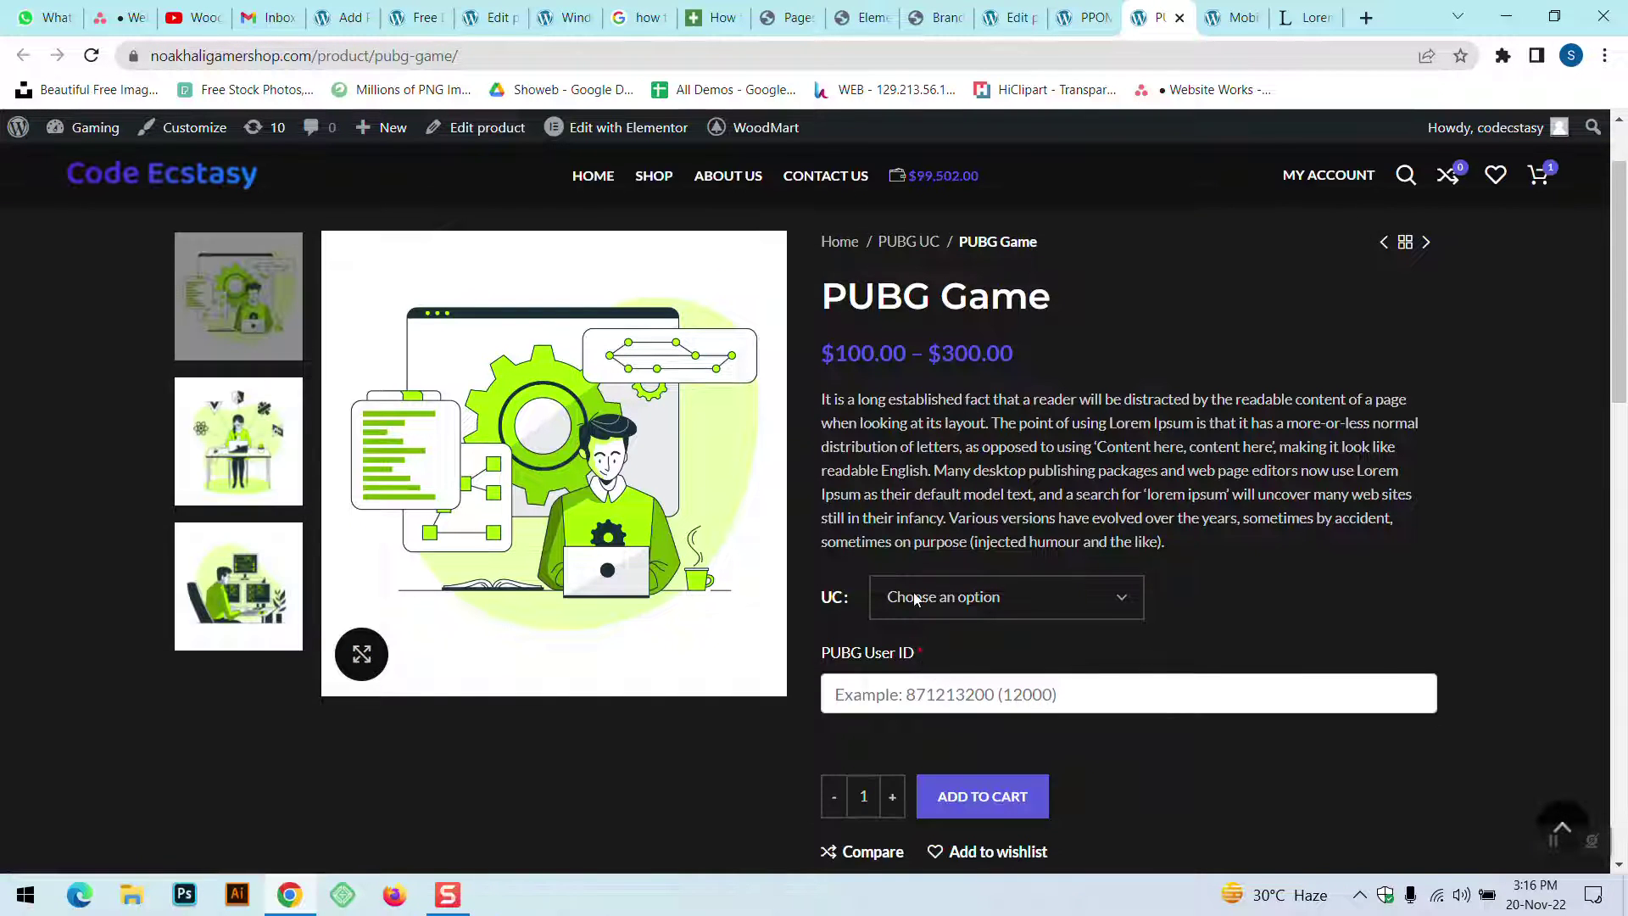
left_click(916, 599)
left_click(1185, 609)
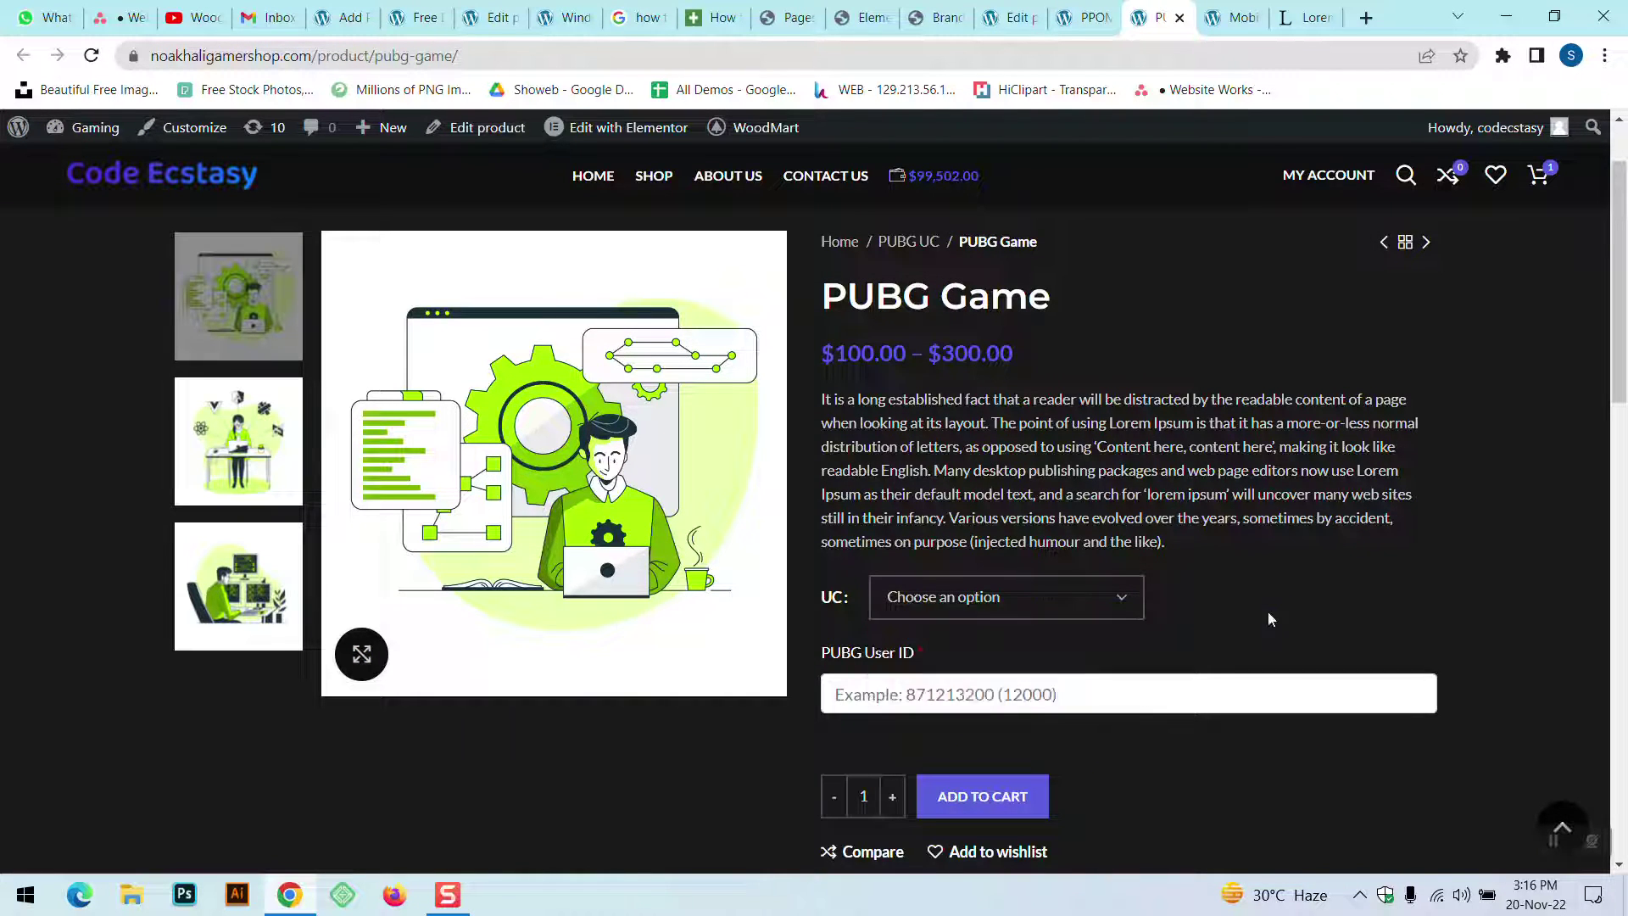
left_click(965, 801)
left_click(1001, 207)
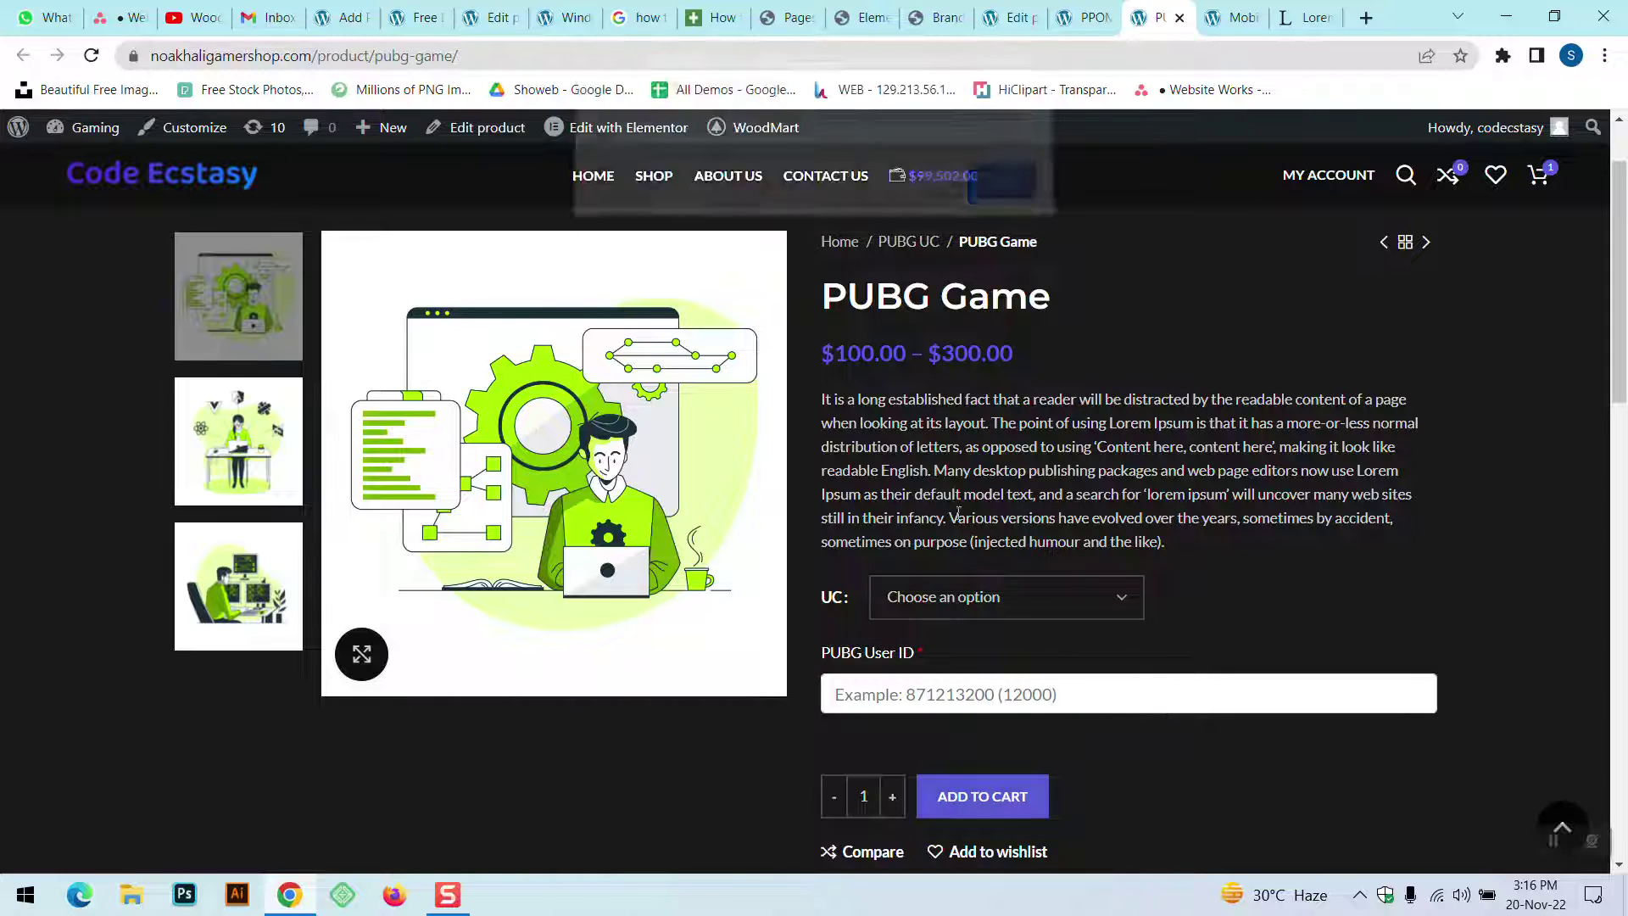
- Choose the 100 UC option and try adding PUBG Game to the cart with the PUBG User ID left empty
left_click(985, 599)
left_click(951, 654)
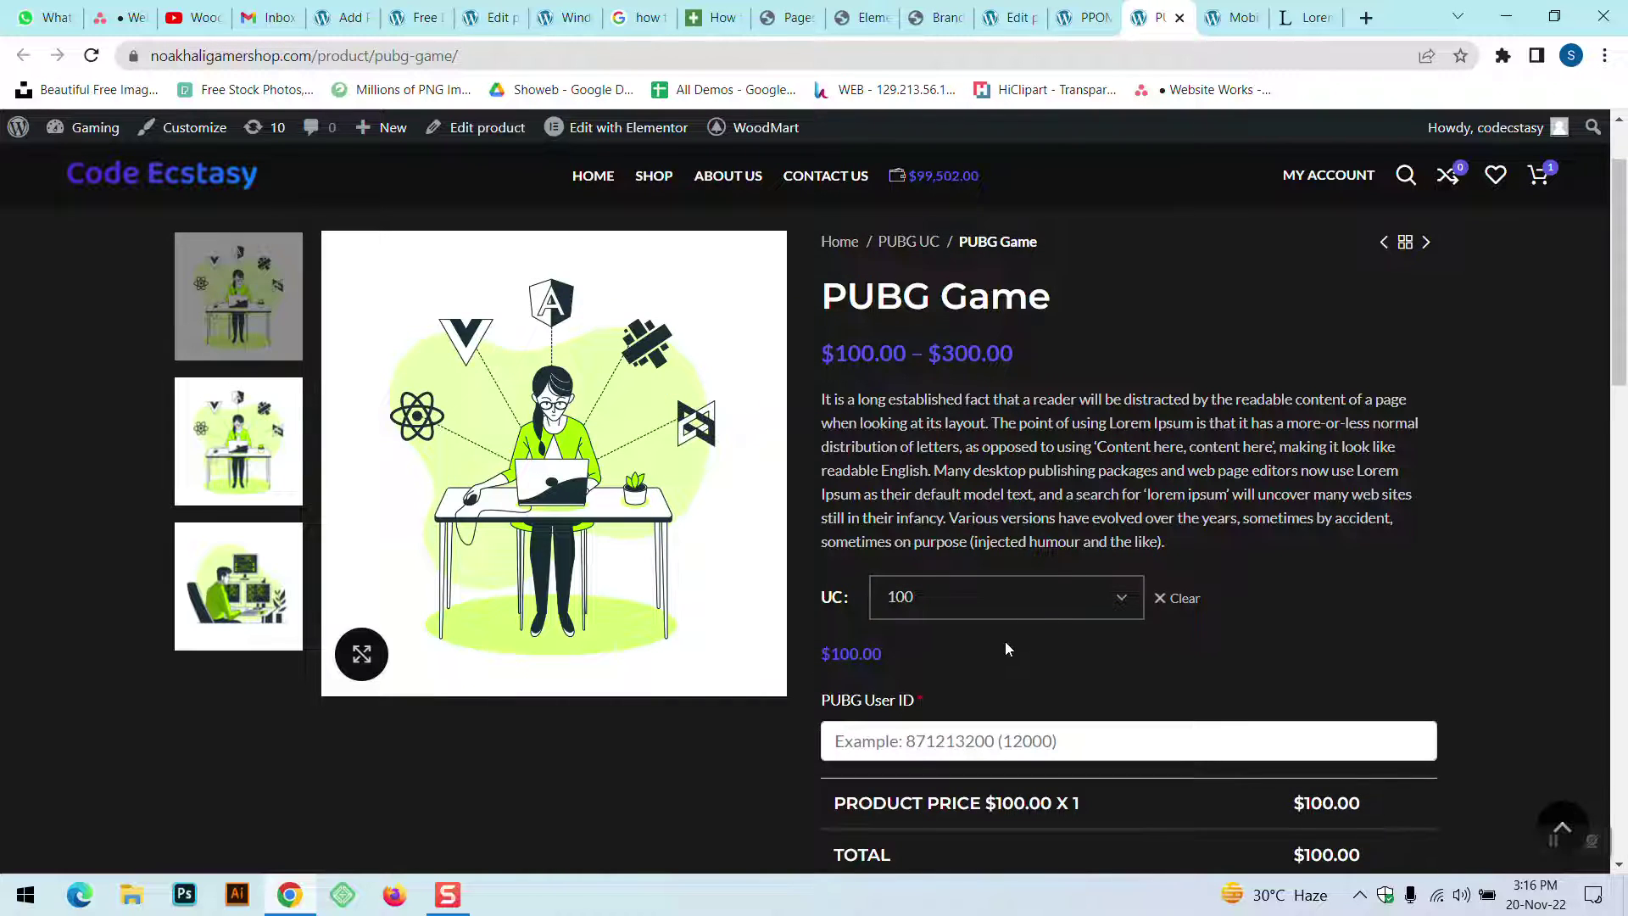
scroll(1005, 641, "down", 1)
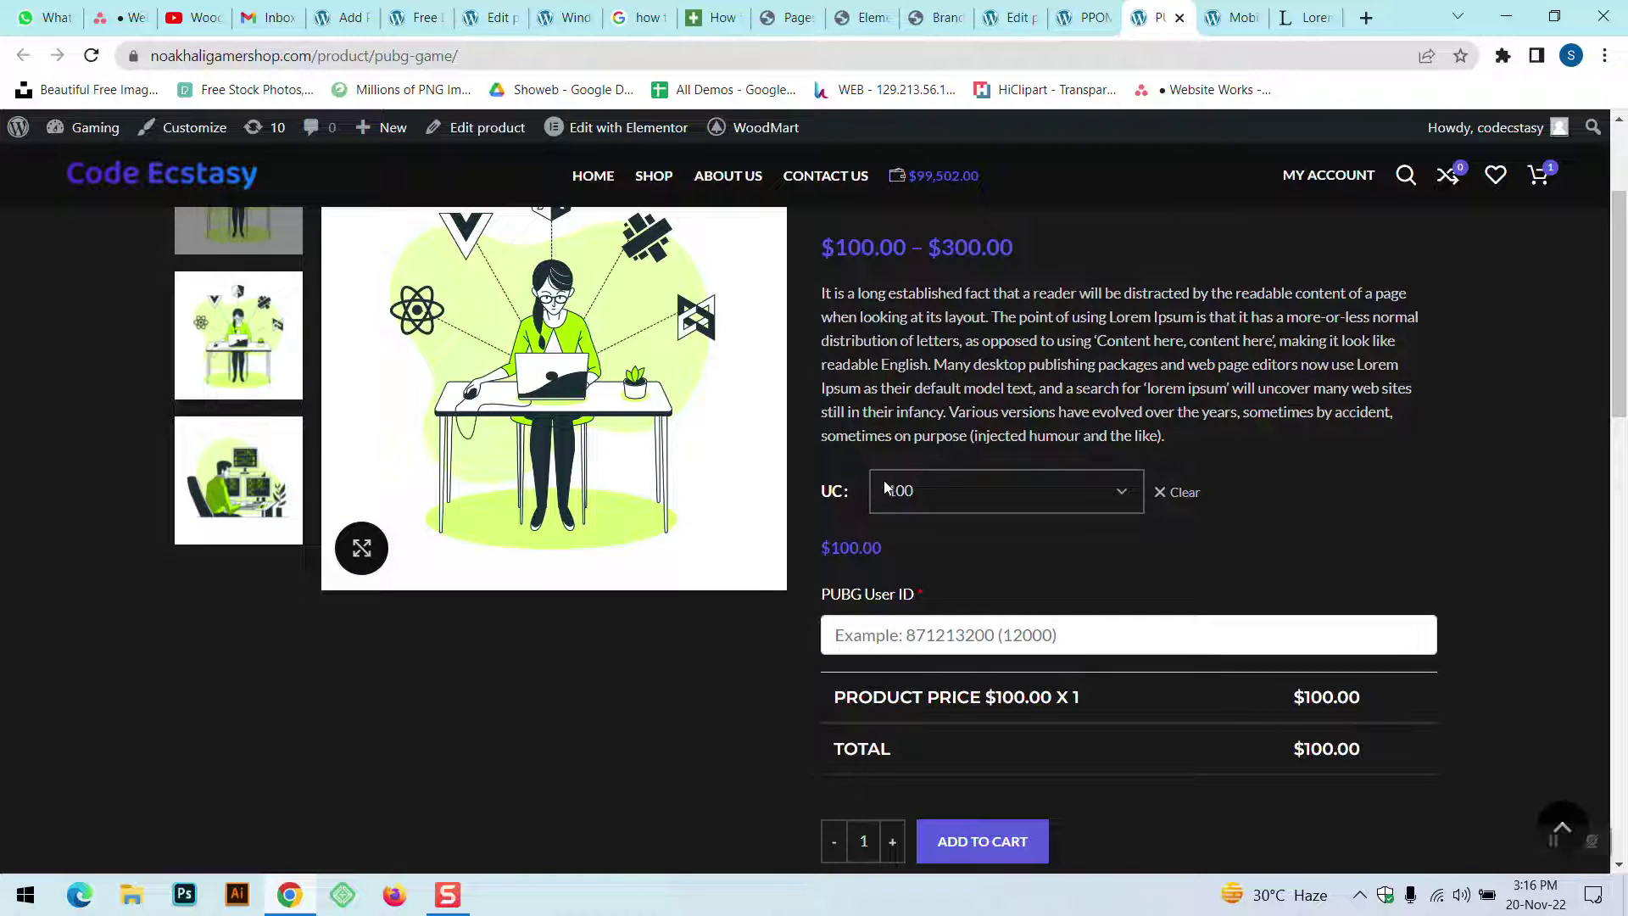
scroll(933, 593, "down", 1)
left_click(1005, 736)
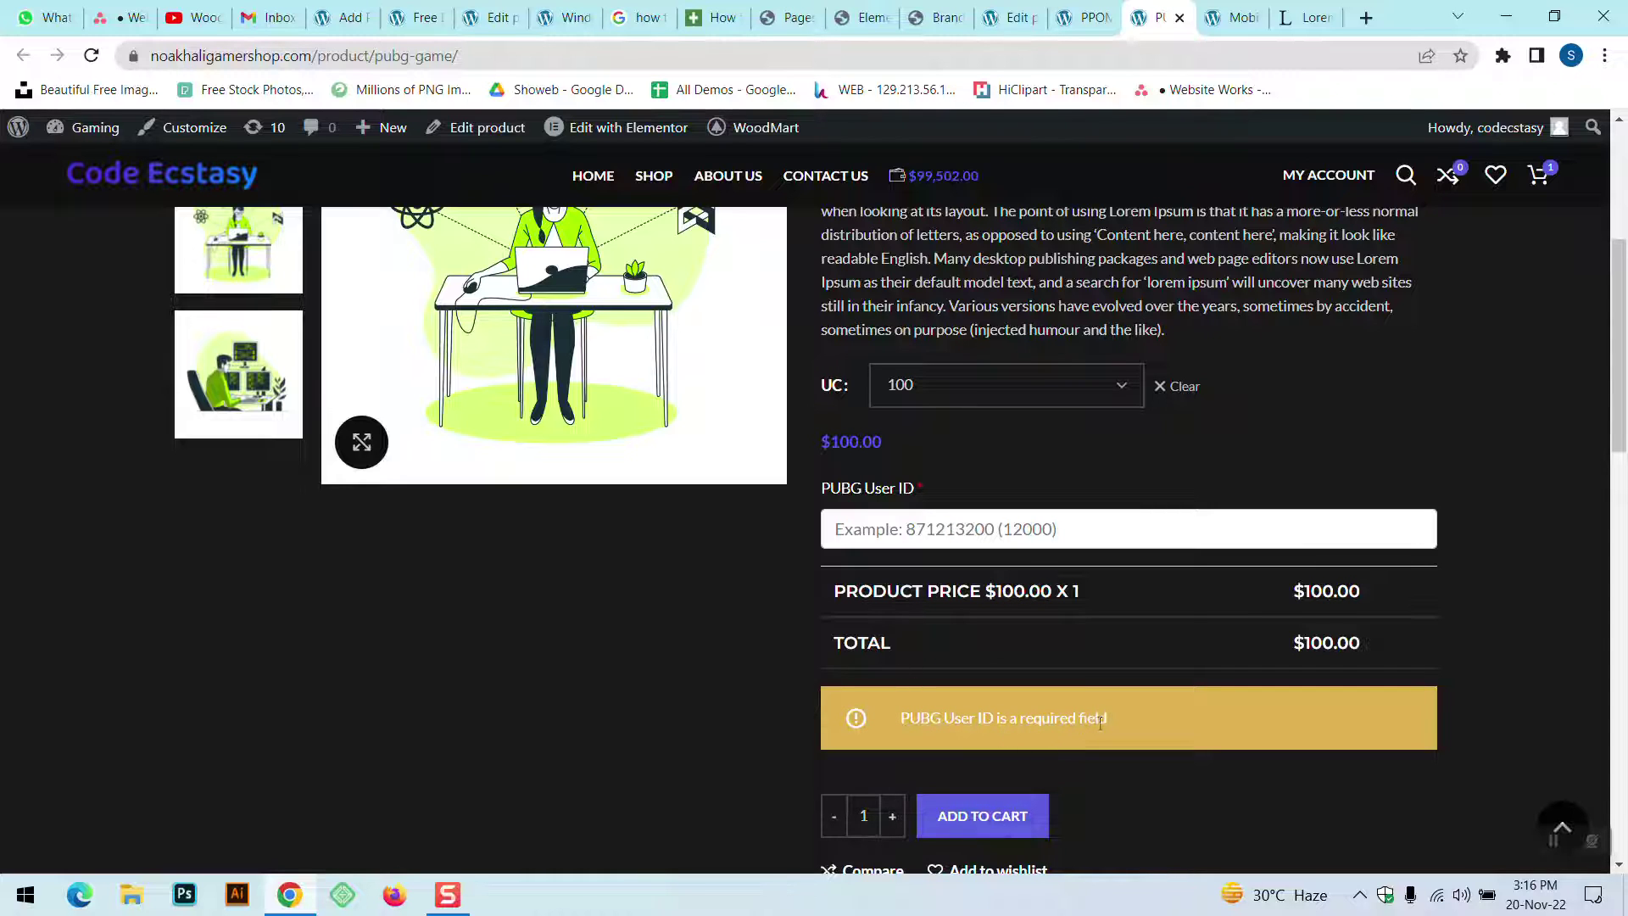
- Fill in a sample PUBG User ID and add the 100 UC variation of PUBG Game to the cart
left_click(948, 517)
type("dfzsfsdzfdsfsdfsd")
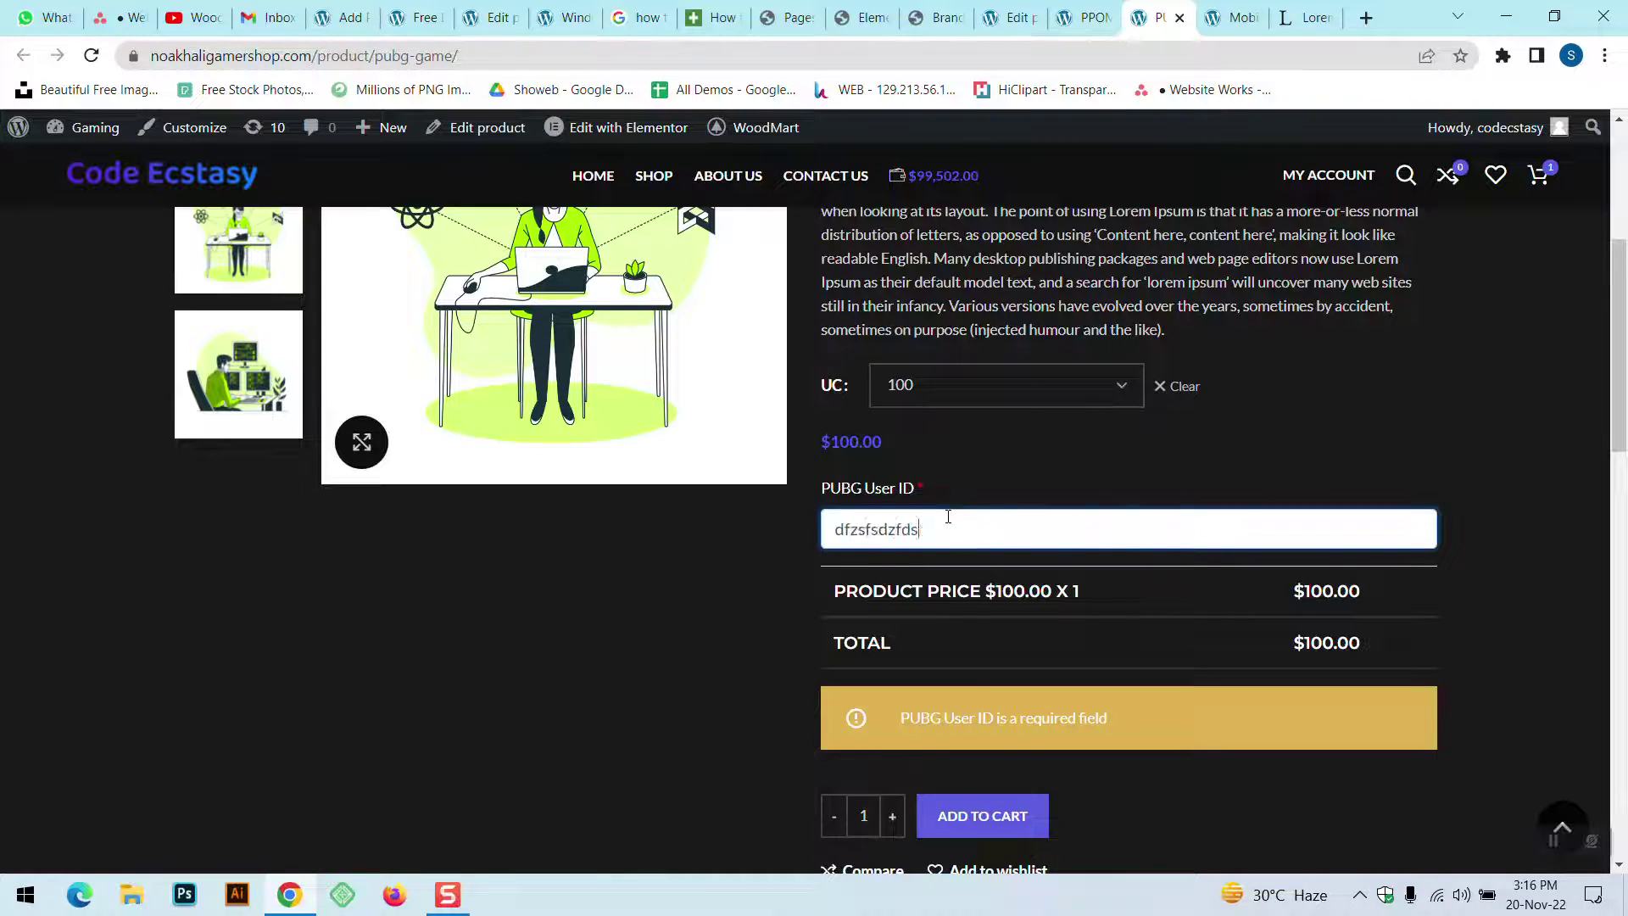
left_click(1005, 816)
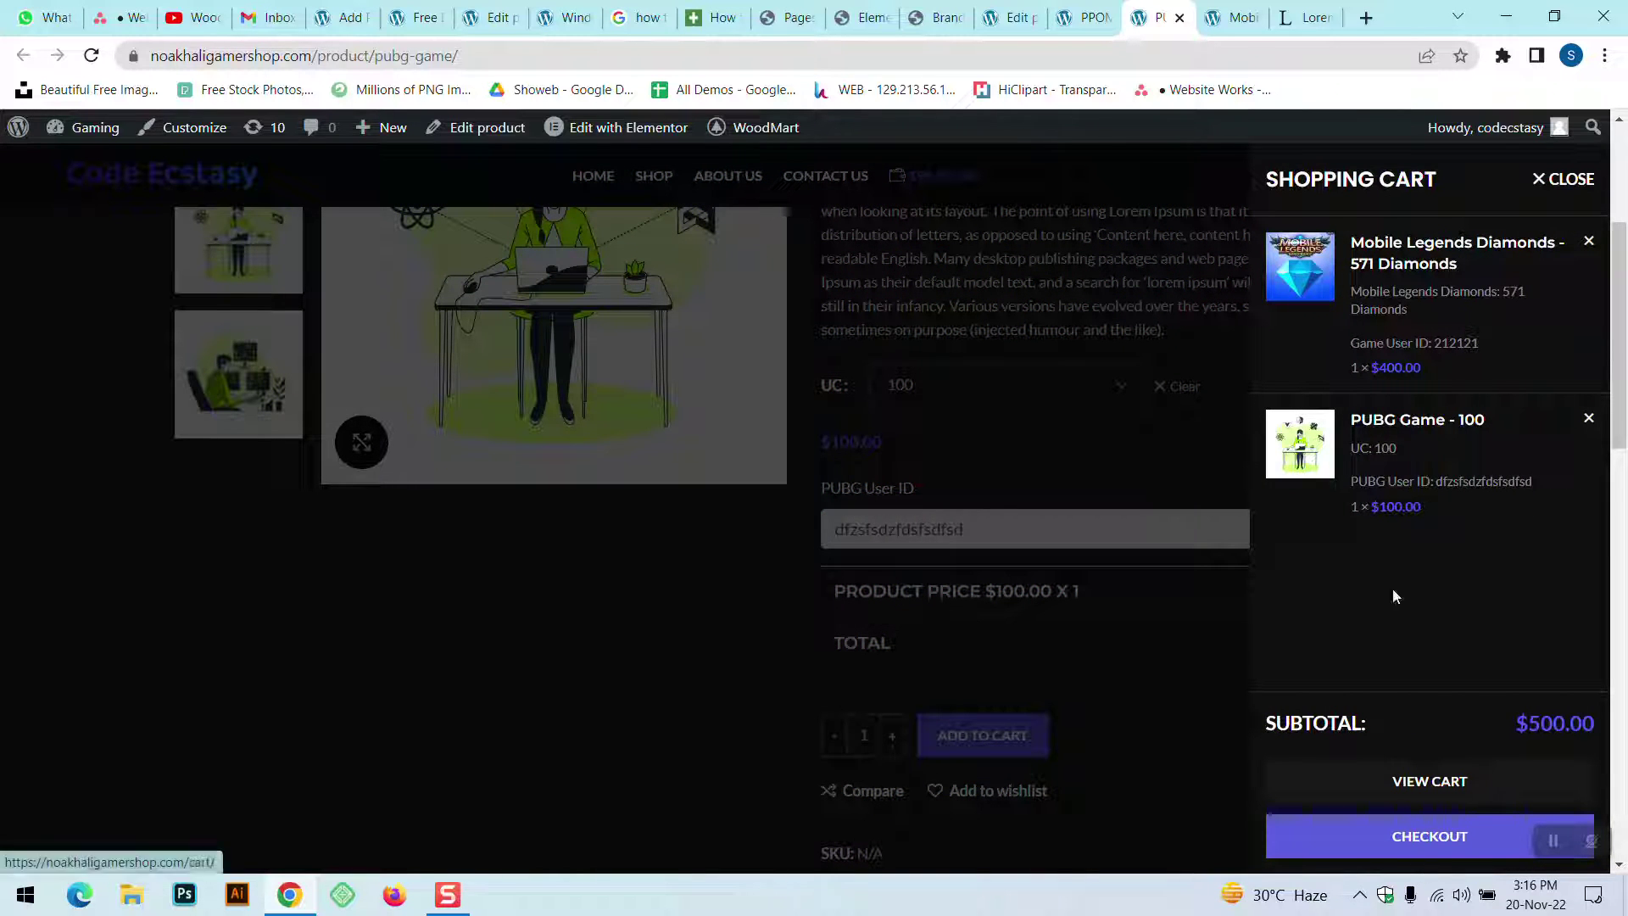
- Remove the Mobile Legends Diamonds and PUBG Game items from the shopping cart and close the cart
left_click(1589, 244)
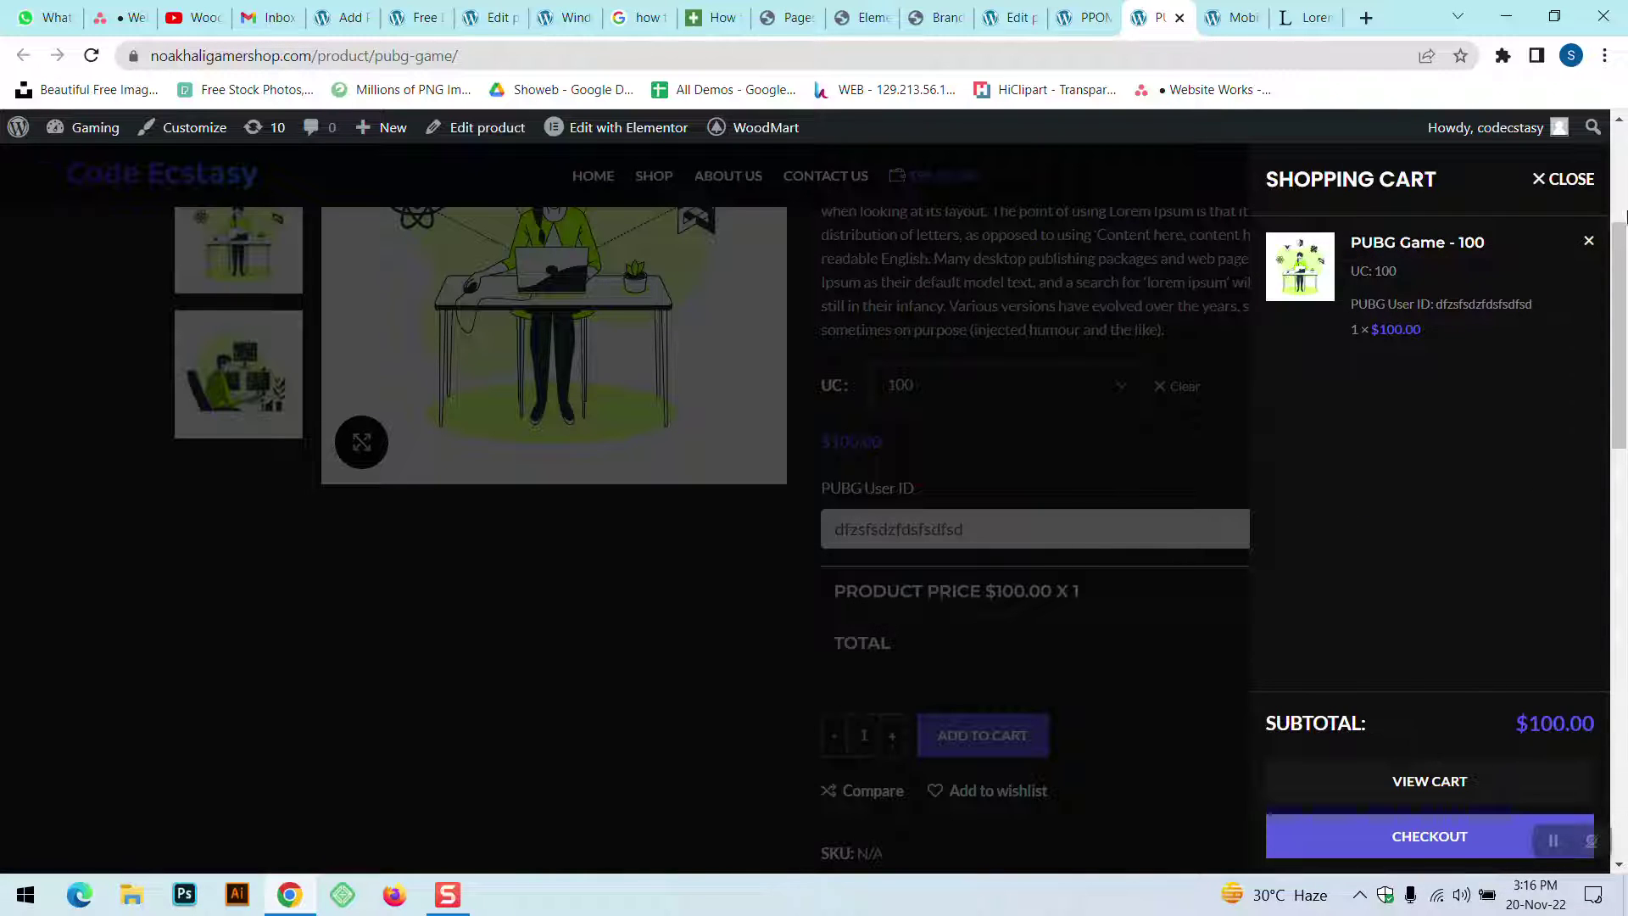
left_click(1590, 242)
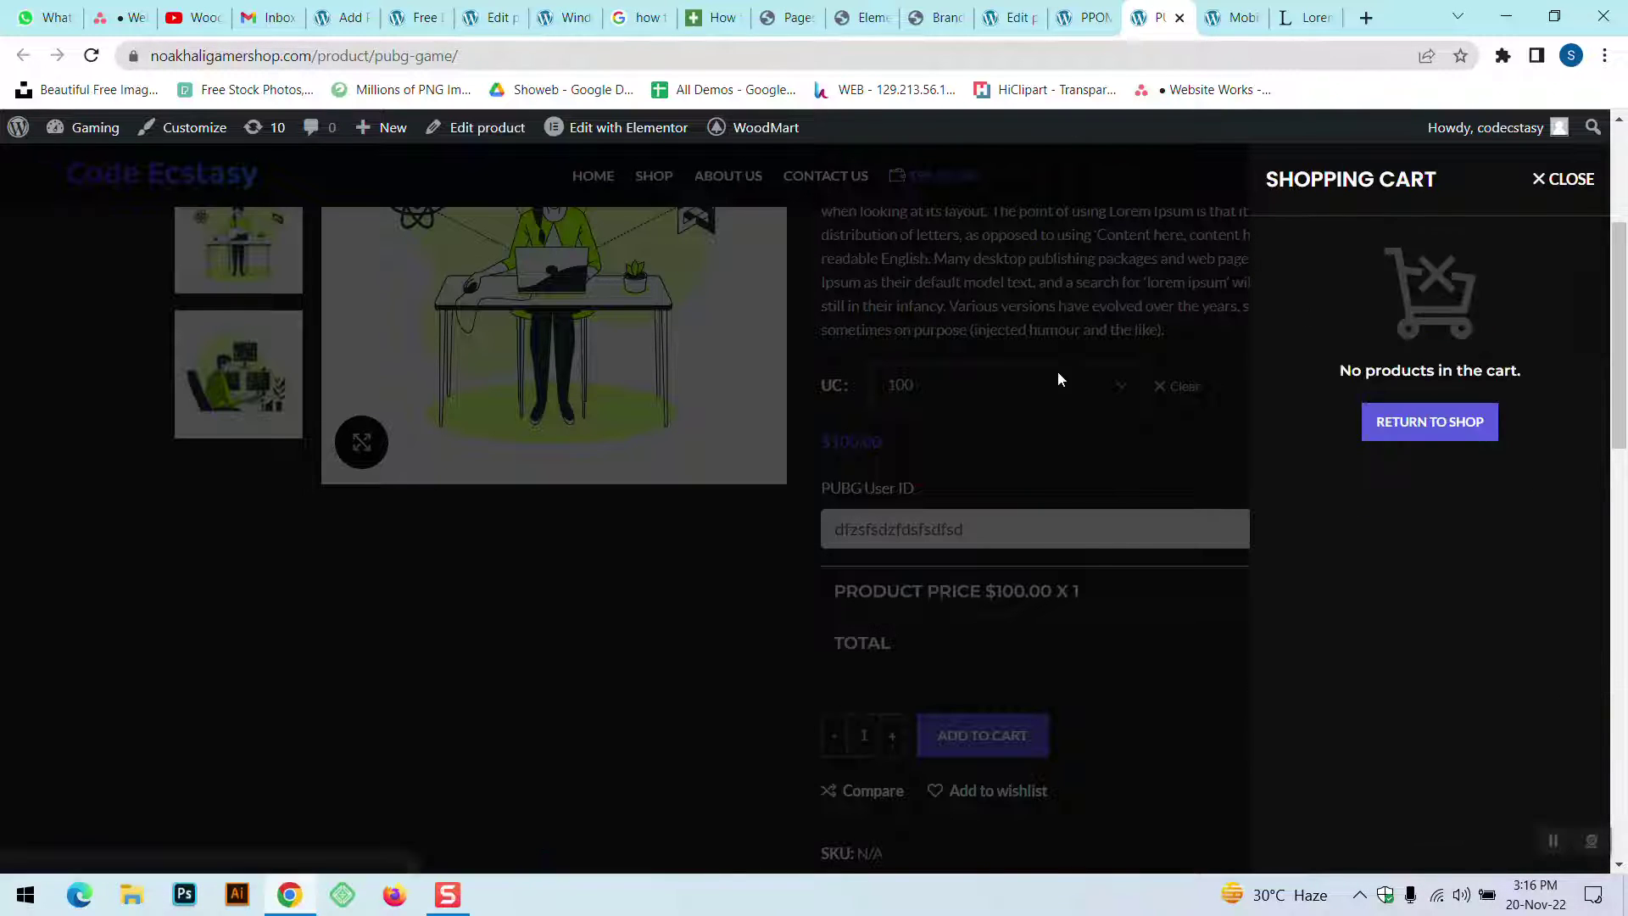
left_click(497, 531)
- Look over the UC options and the PUBG User ID field on the PUBG Game product page
scroll(716, 588, "up", 3)
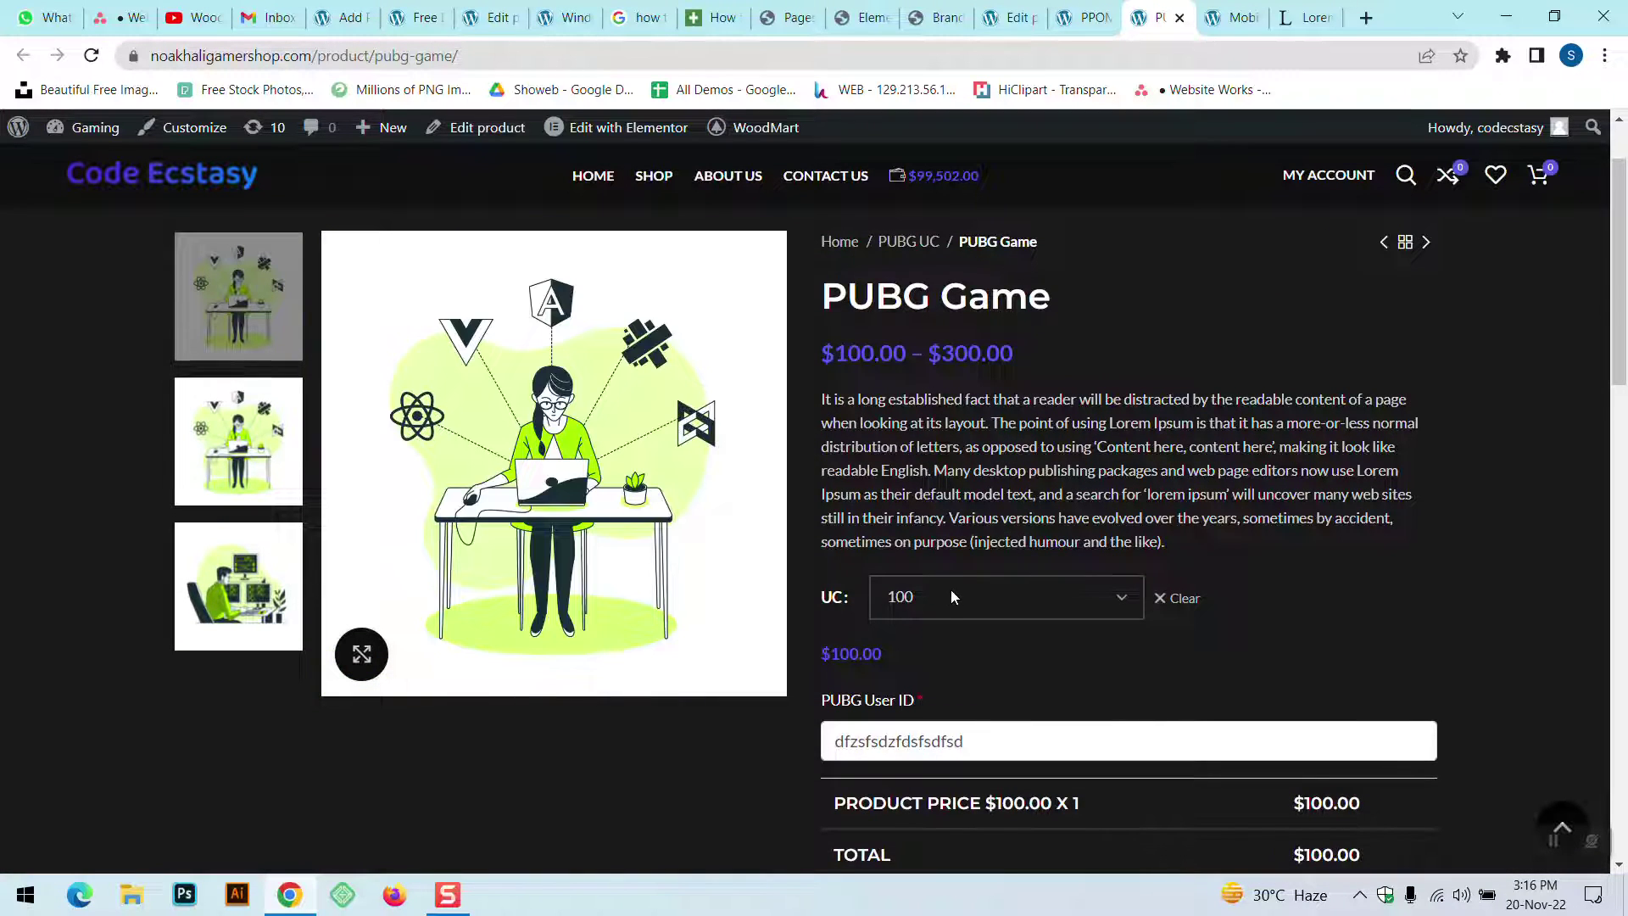
scroll(951, 594, "down", 1)
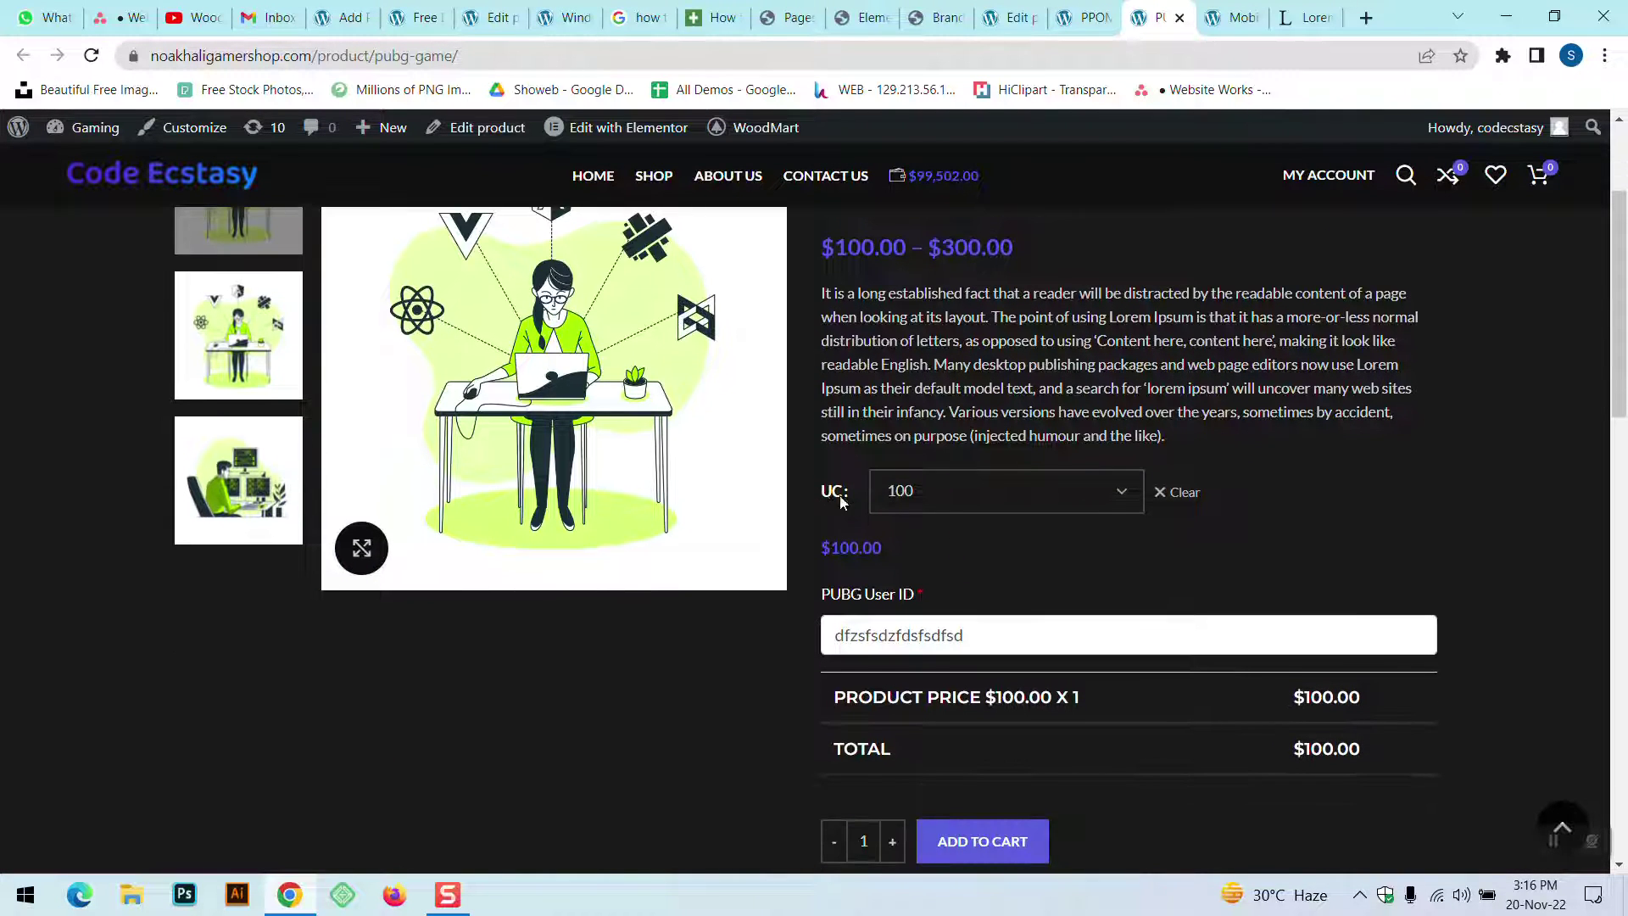
left_click(977, 487)
left_click(979, 489)
- Start a new Number Input field in the UC field group and title it Phone Number
key("ctrl+shift+Tab")
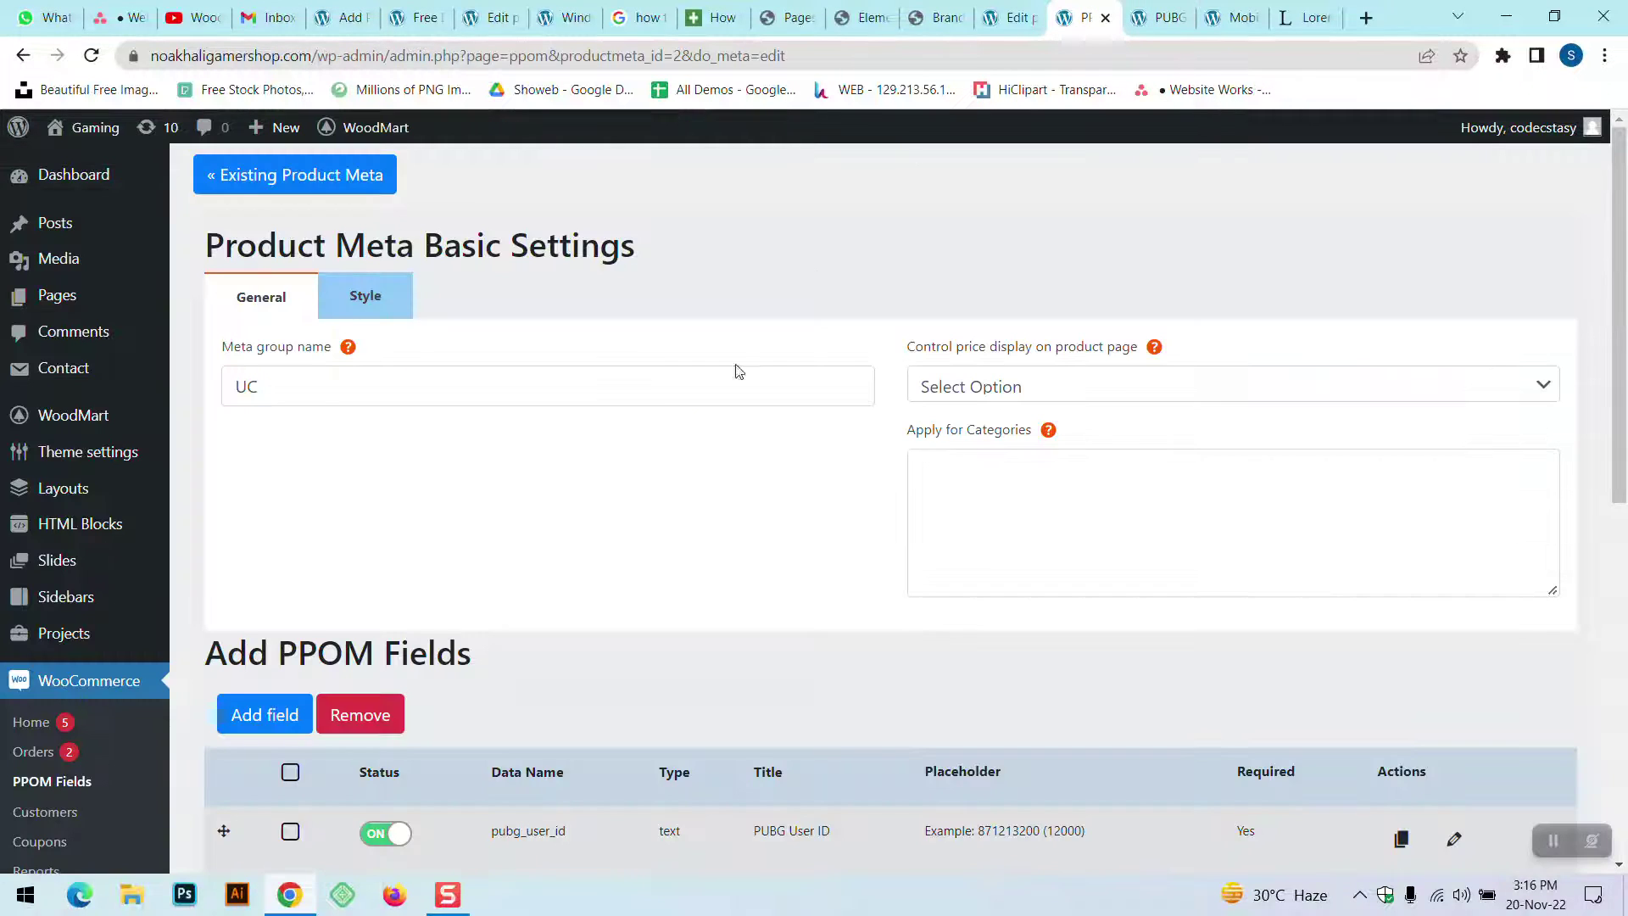
scroll(648, 570, "down", 1)
scroll(647, 570, "down", 3)
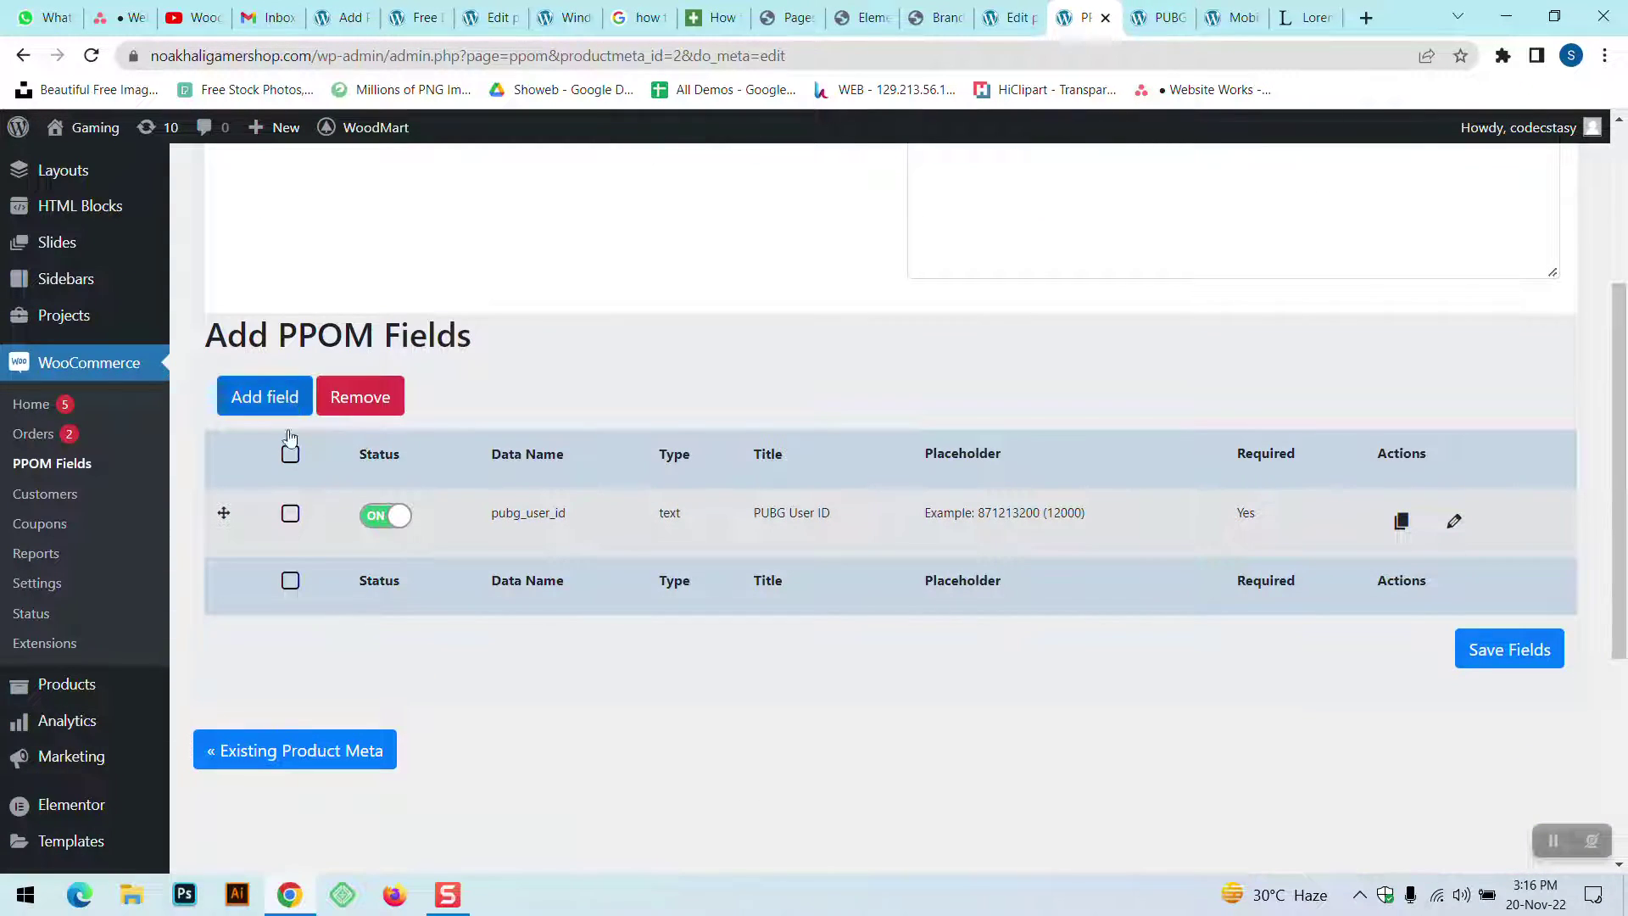
scroll(94, 704, "up", 3)
scroll(93, 715, "down", 1)
scroll(94, 715, "down", 2)
left_click(266, 507)
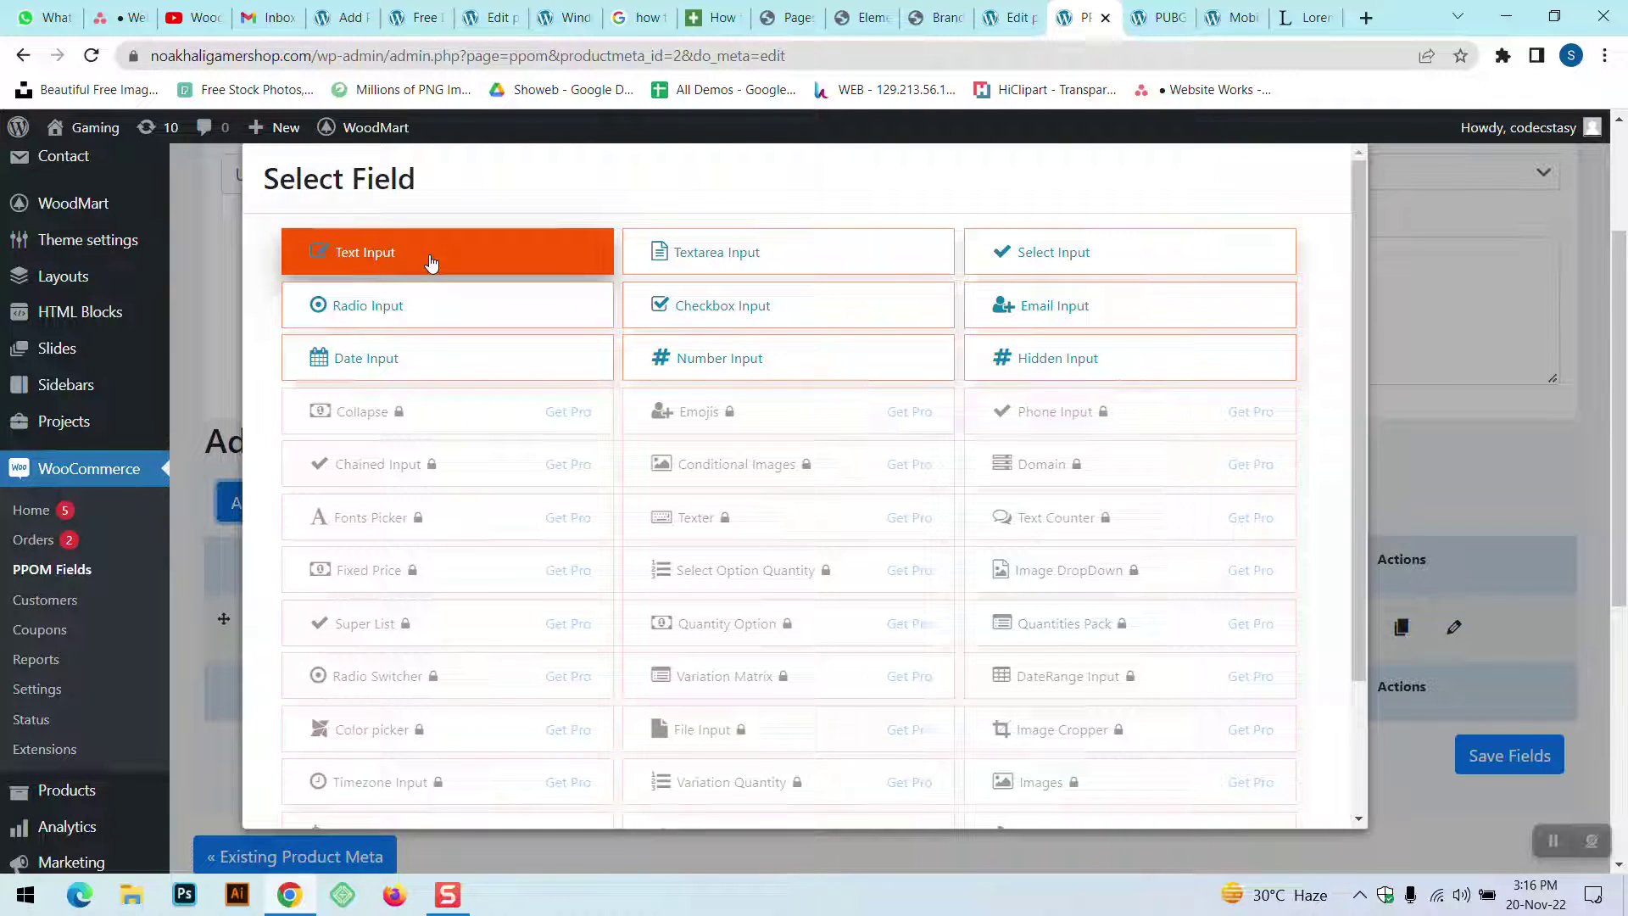
left_click(759, 362)
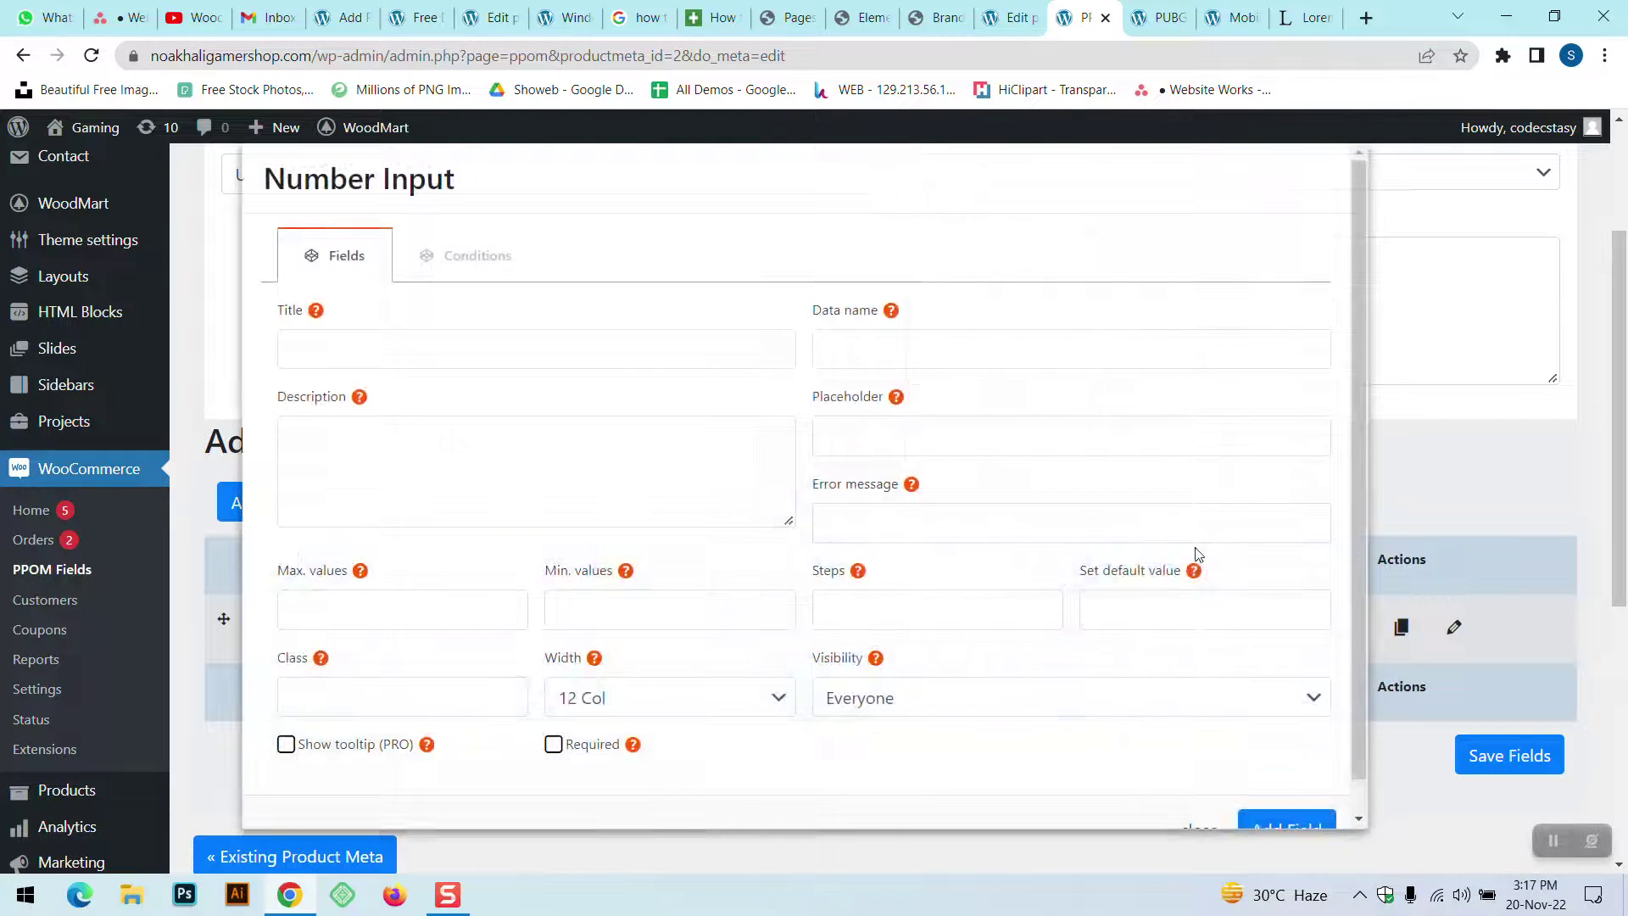
left_click(462, 337)
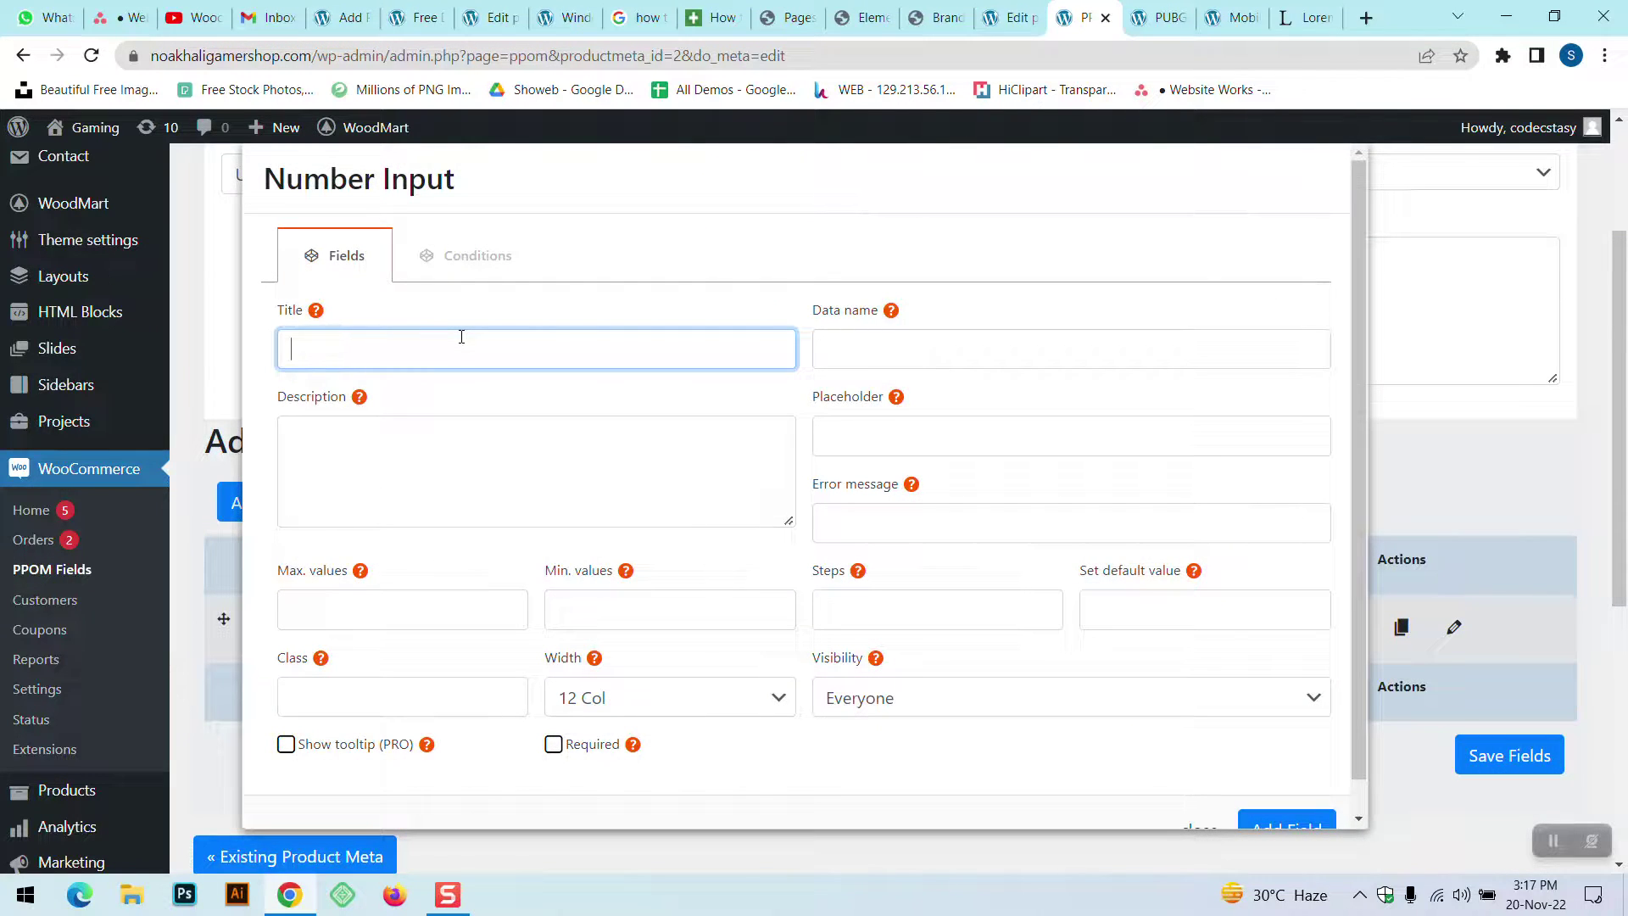
type("Phone Number")
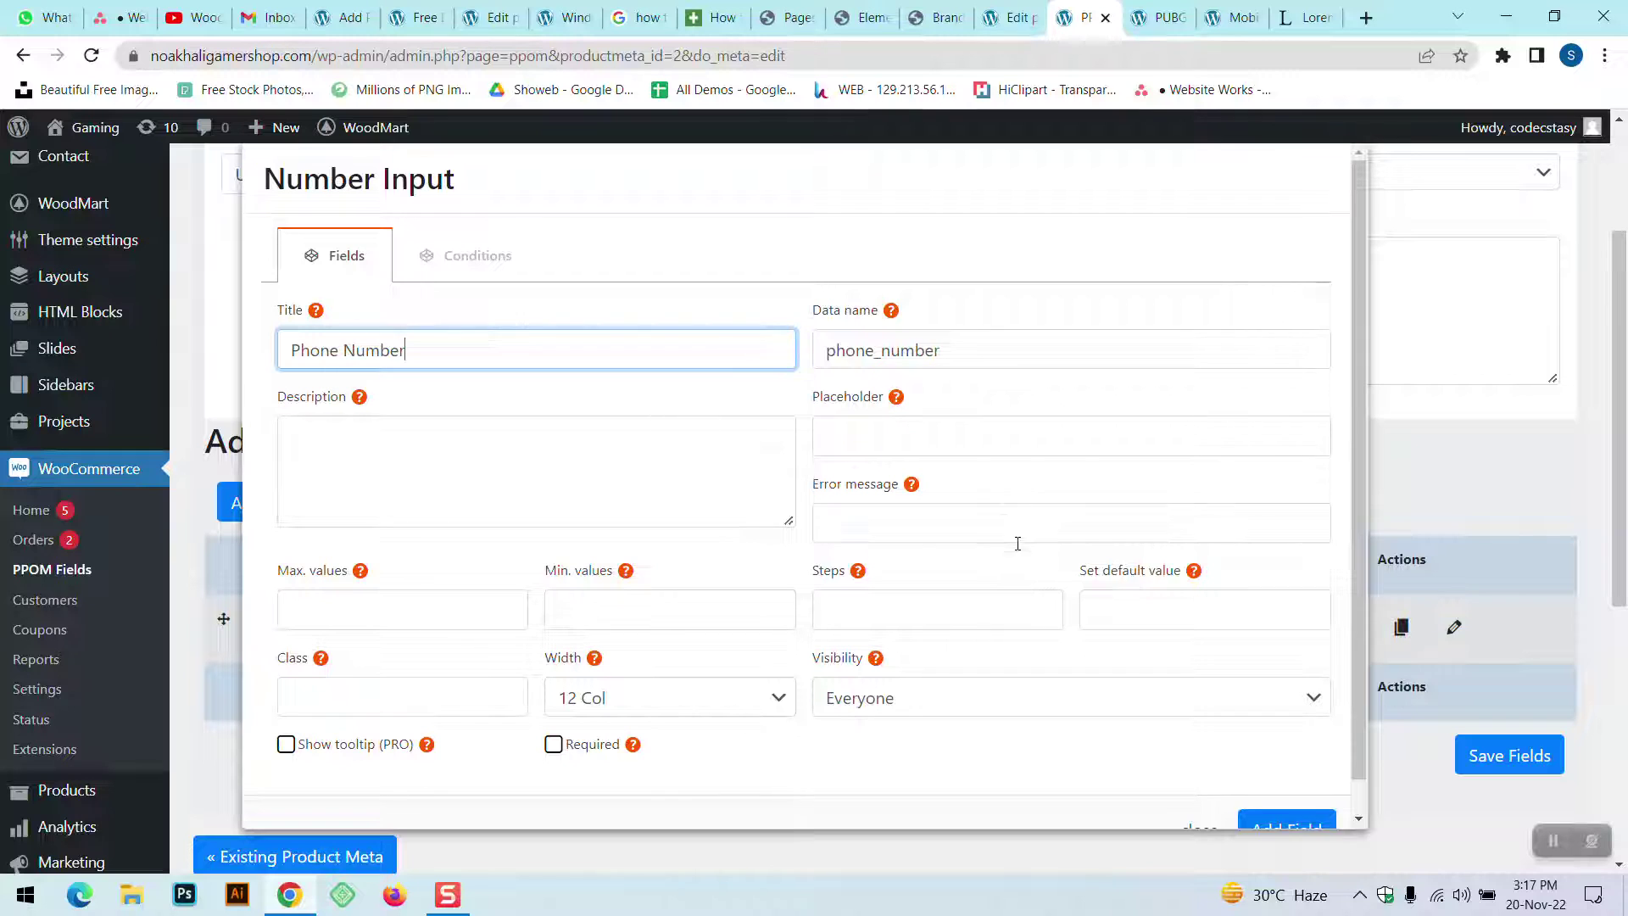
- Make the Phone Number field required with the placeholder +880 and add it to the UC group
scroll(1067, 614, "down", 1)
left_click(553, 710)
left_click(895, 404)
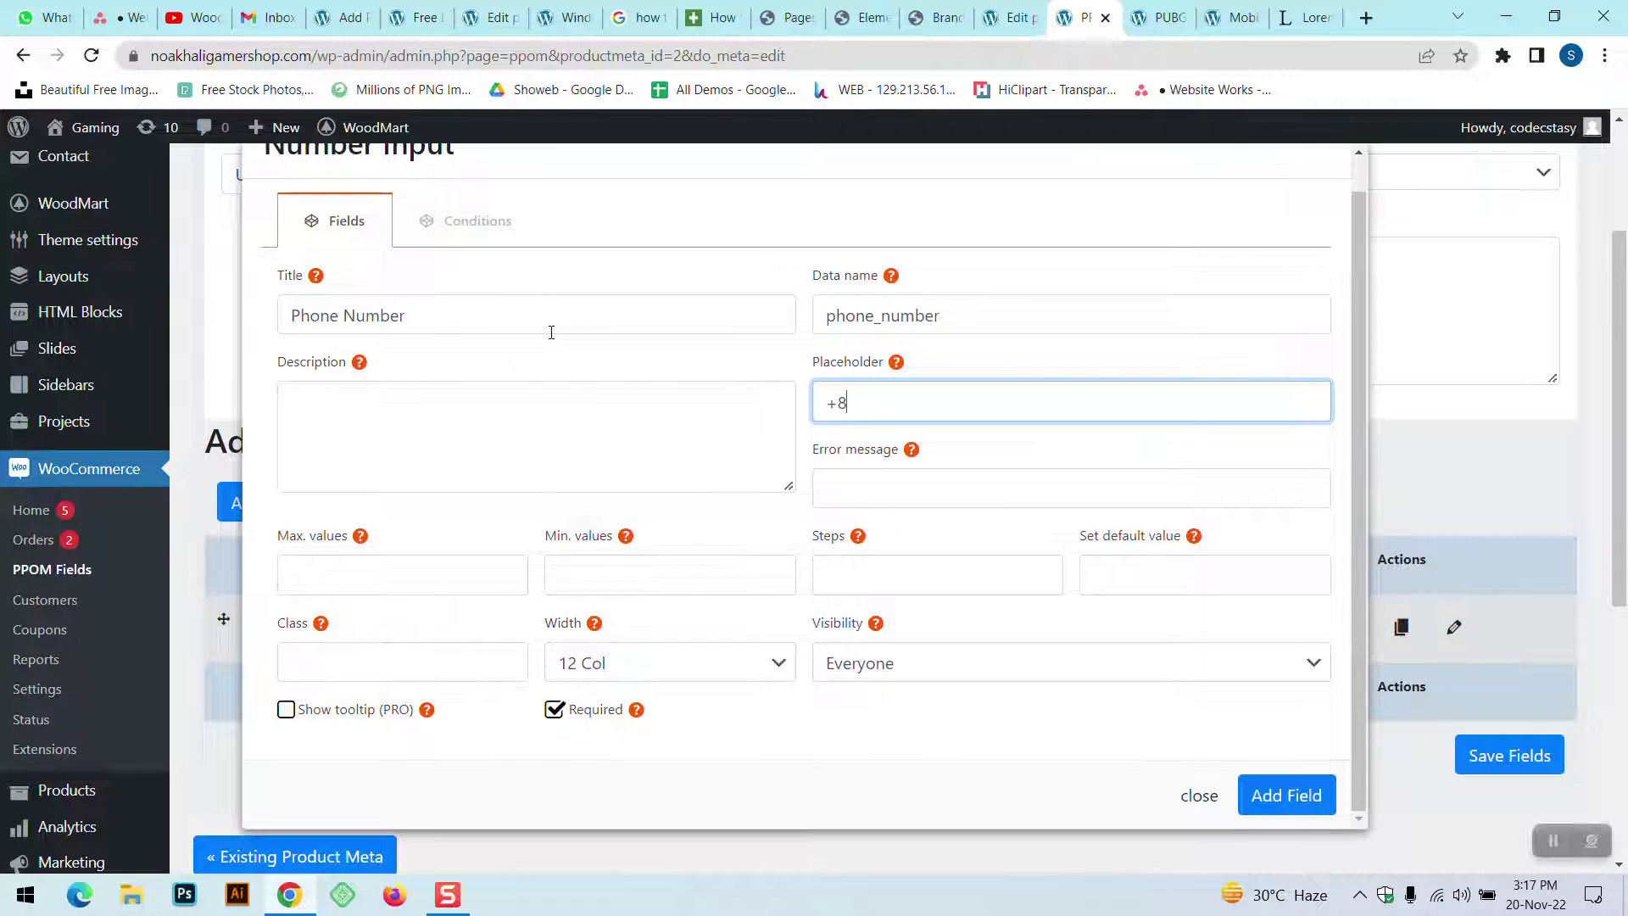
left_click(1264, 793)
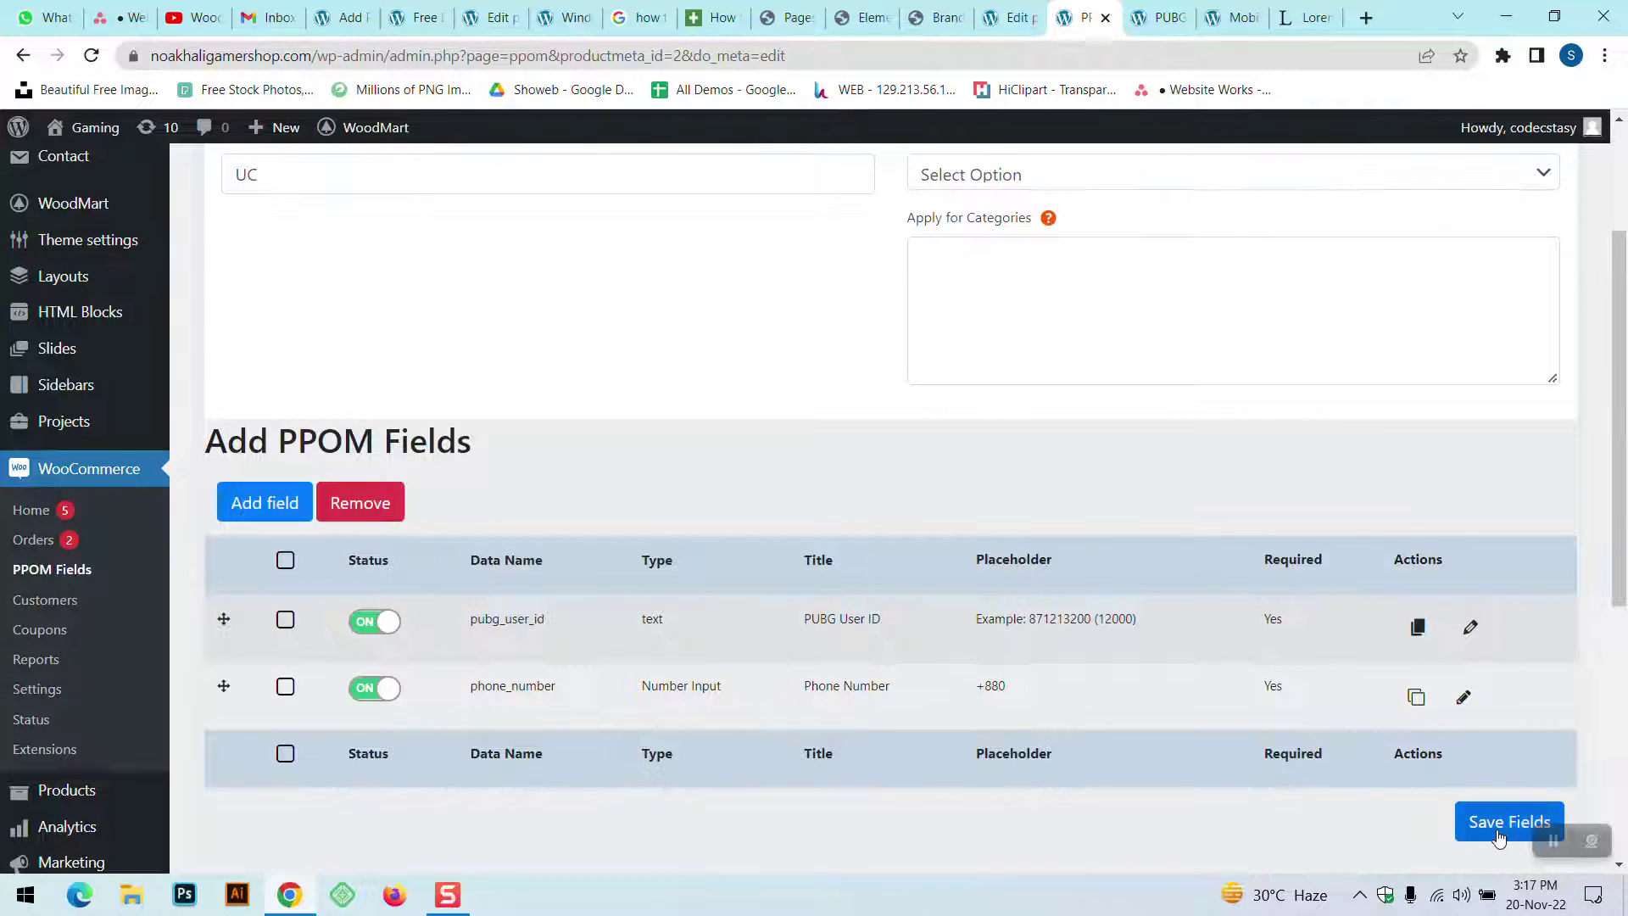
- Save the fields of the UC group and reload the PUBG Game product page
left_click(1498, 835)
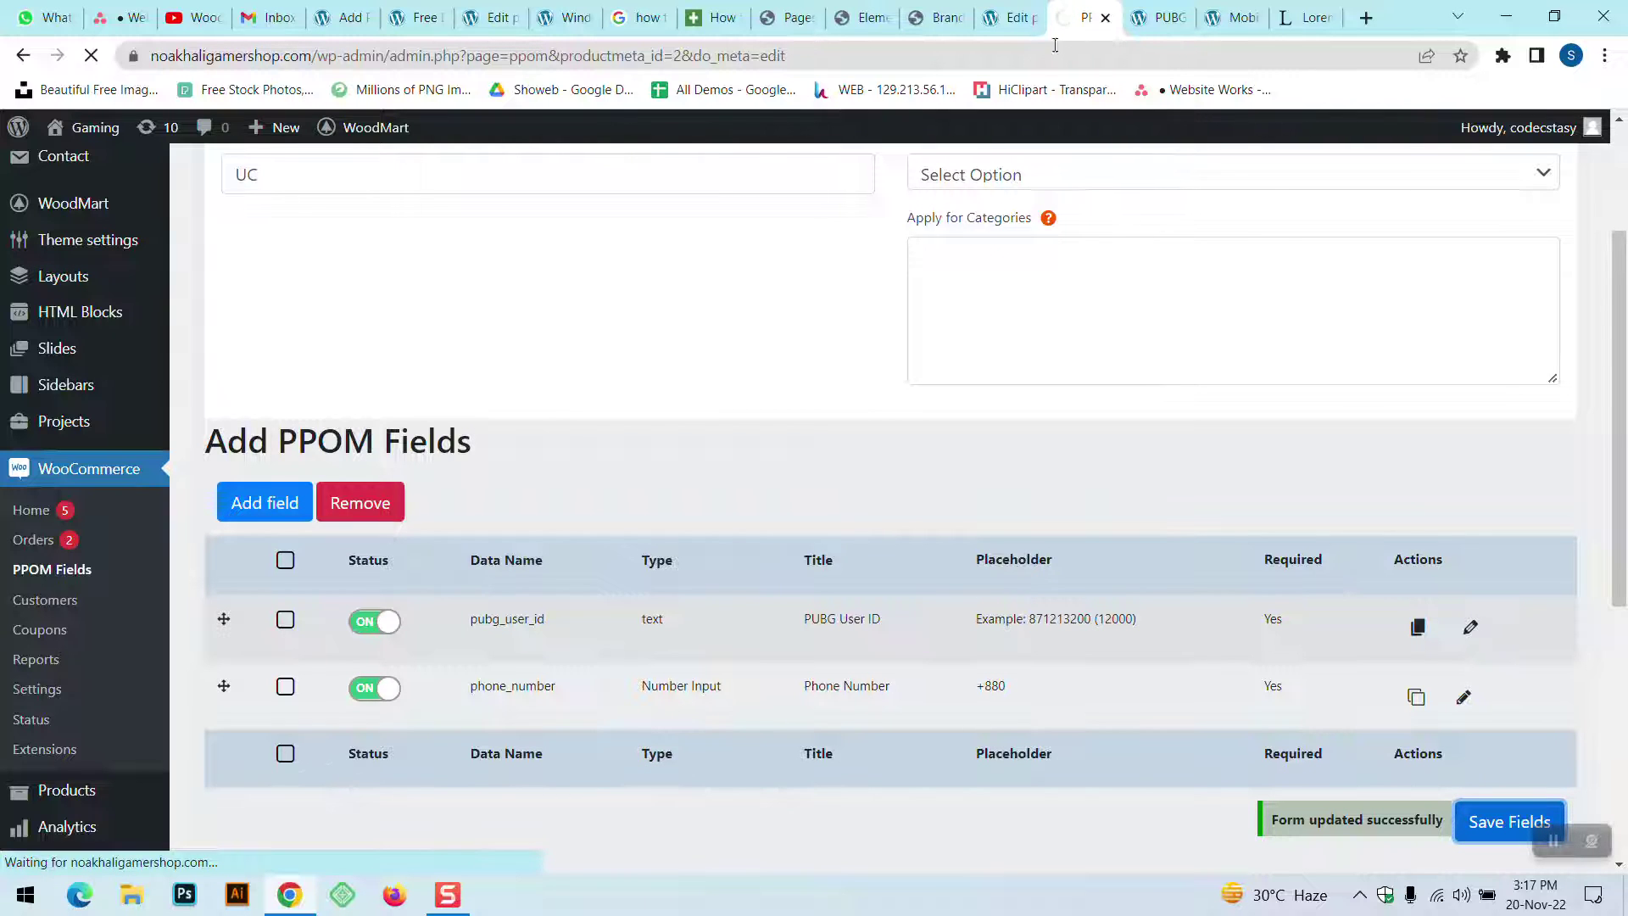
left_click(1166, 7)
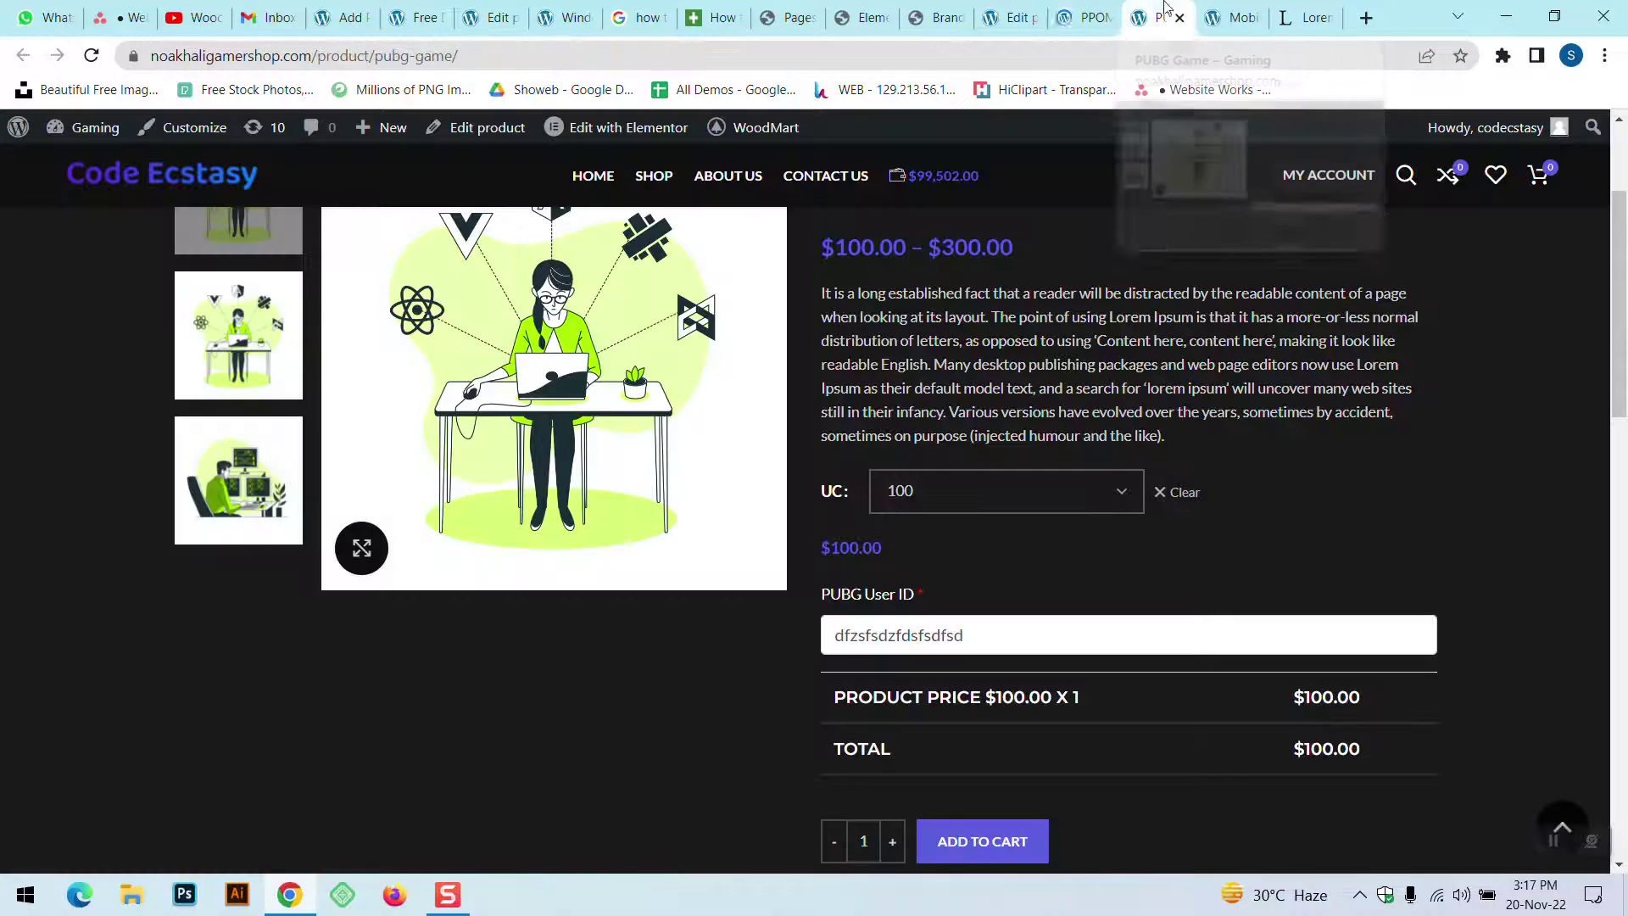
left_click(94, 57)
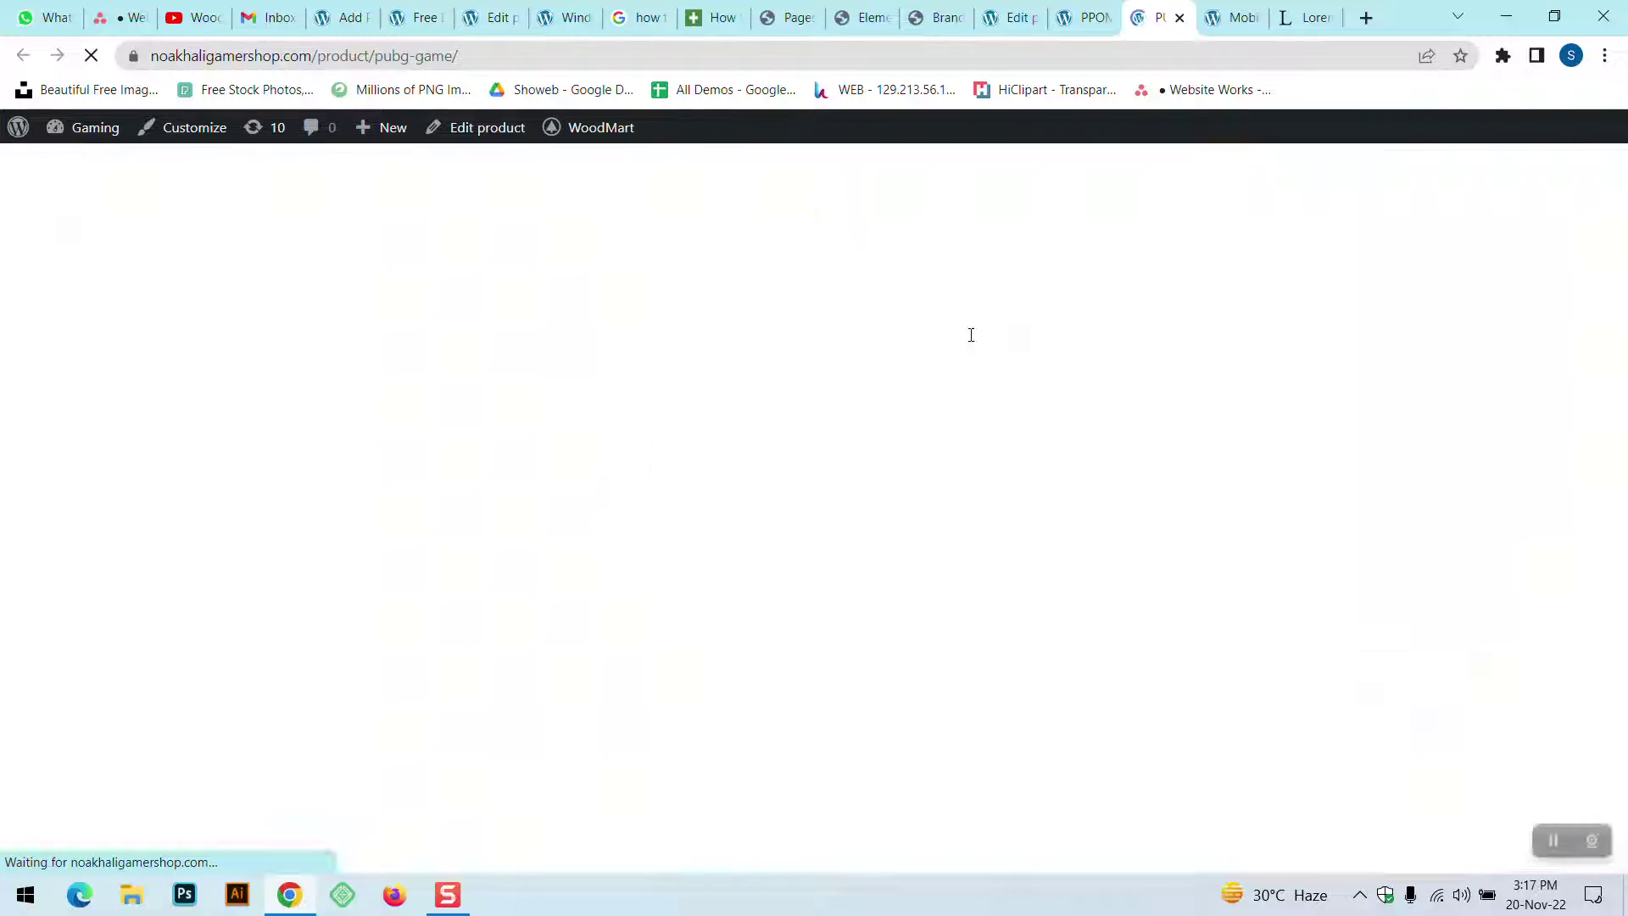
- Test the Phone Number field on the PUBG Game page with sample digits and clear the entries
left_click(1117, 679)
type("423453456345354")
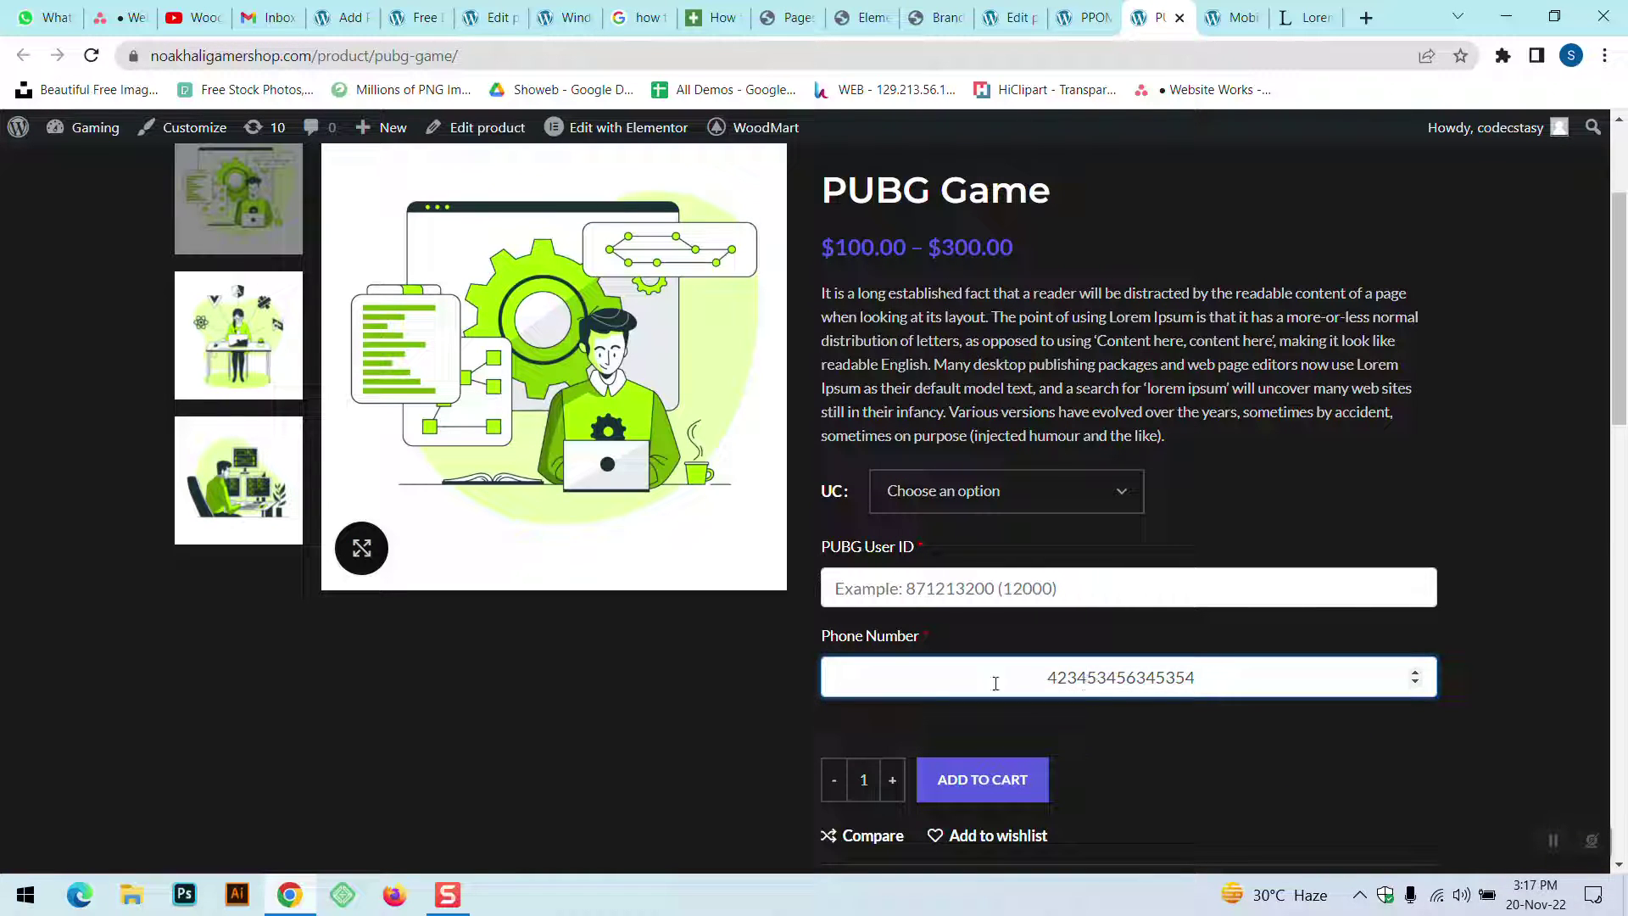
key("ctrl+a")
key("BackSpace")
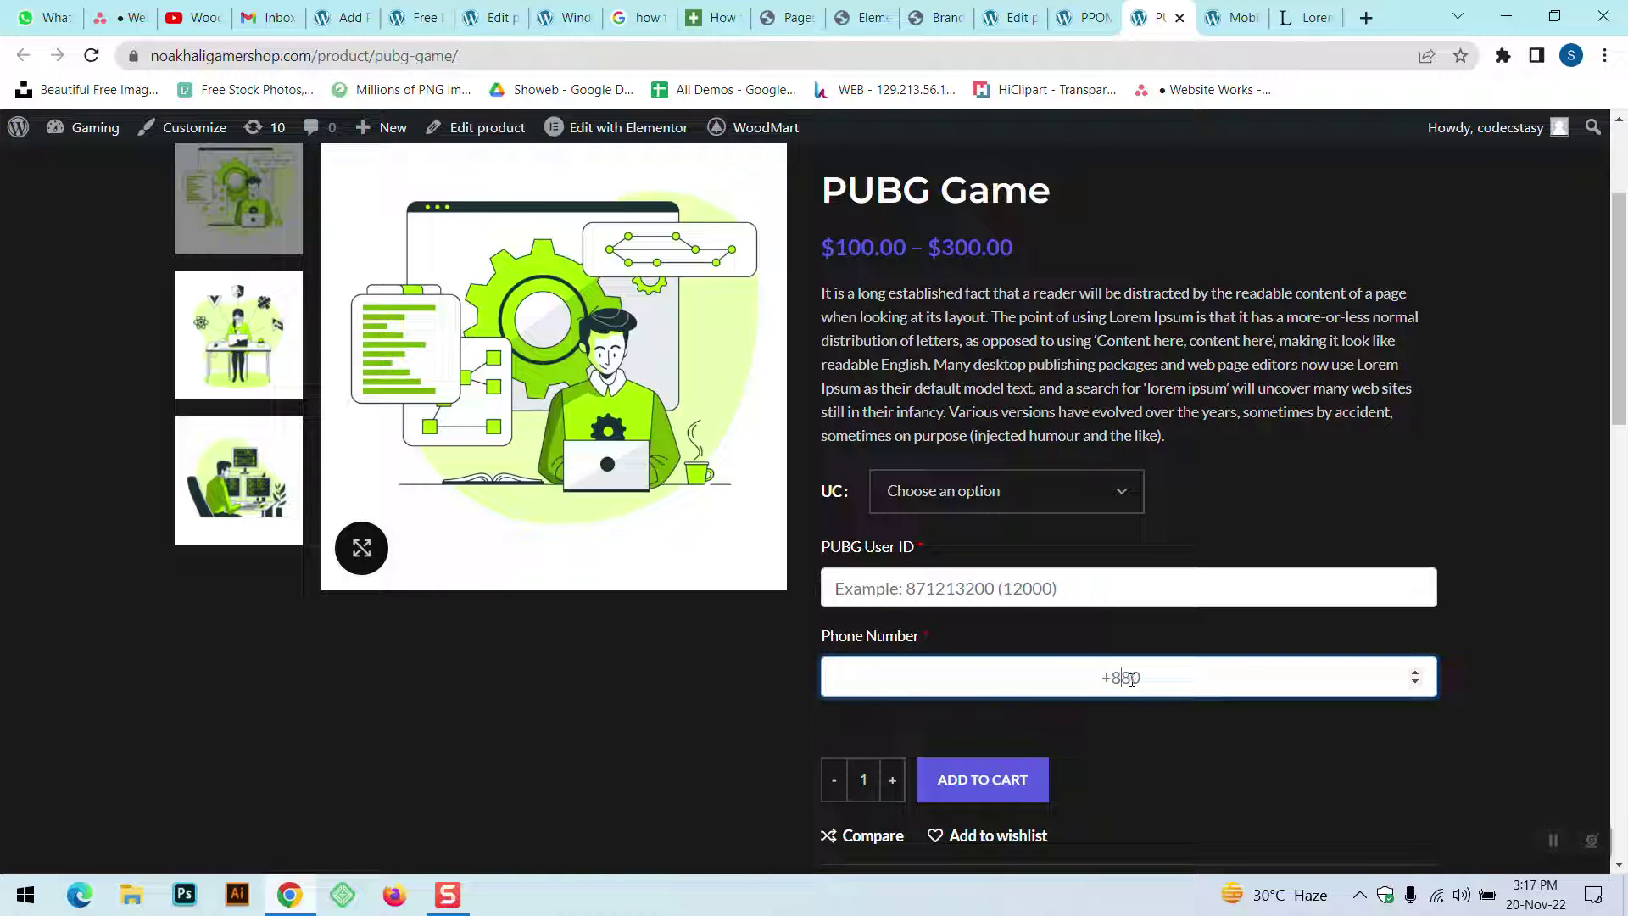
type("6456")
key("ctrl+a")
key("BackSpace")
- Review the fields listed in the UC group's PPOM settings and close that page
left_click(1082, 17)
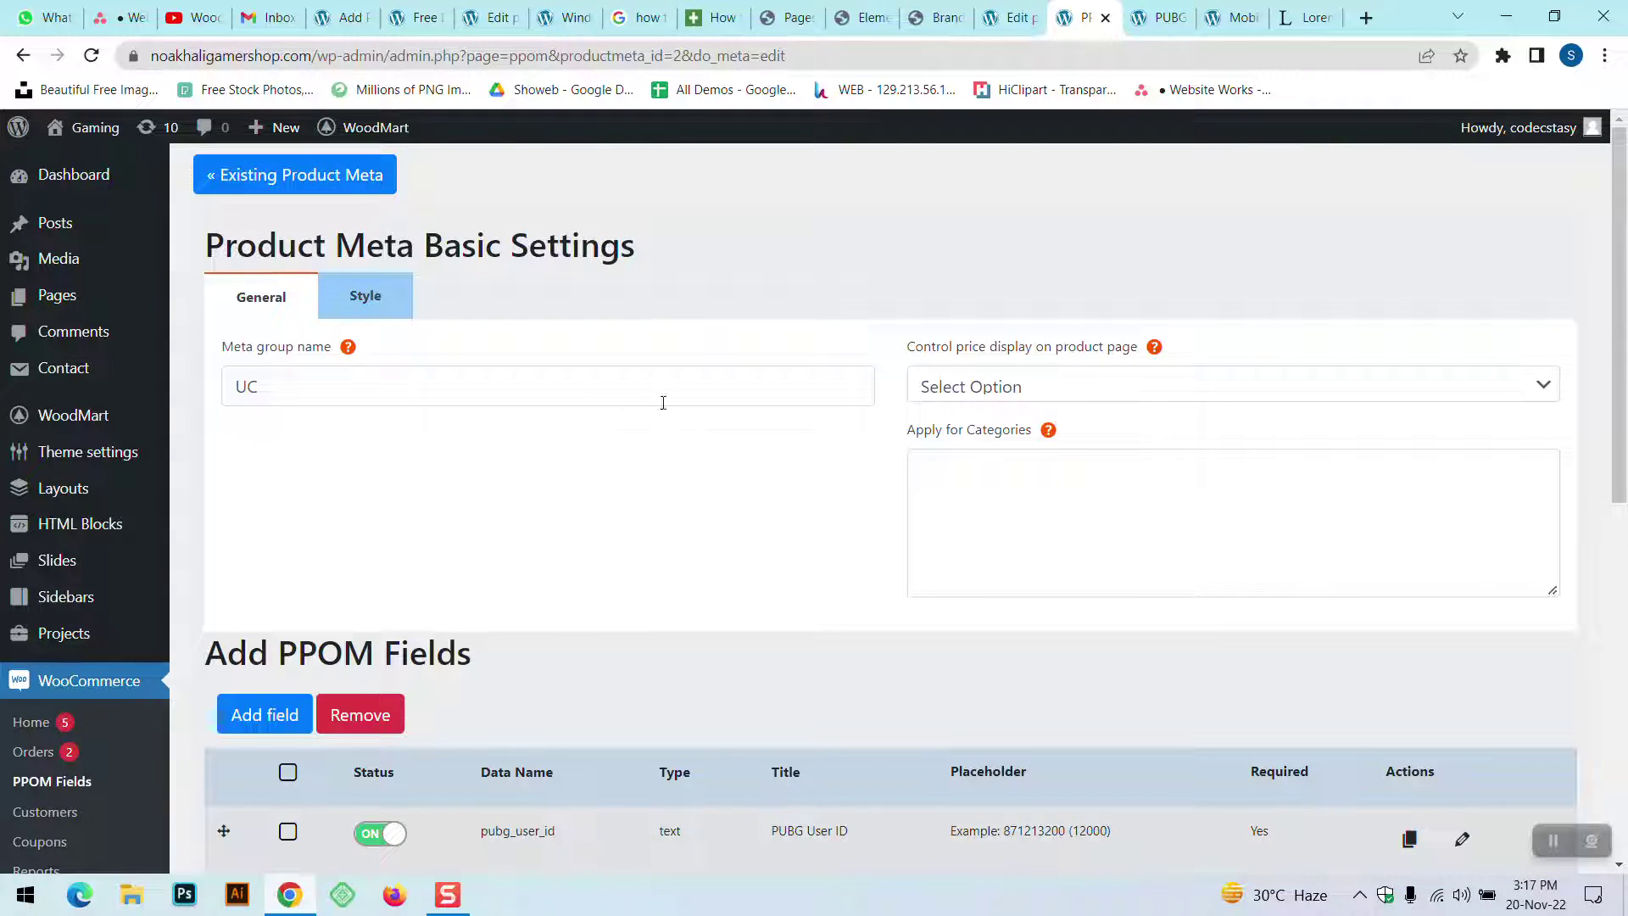
scroll(659, 521, "down", 2)
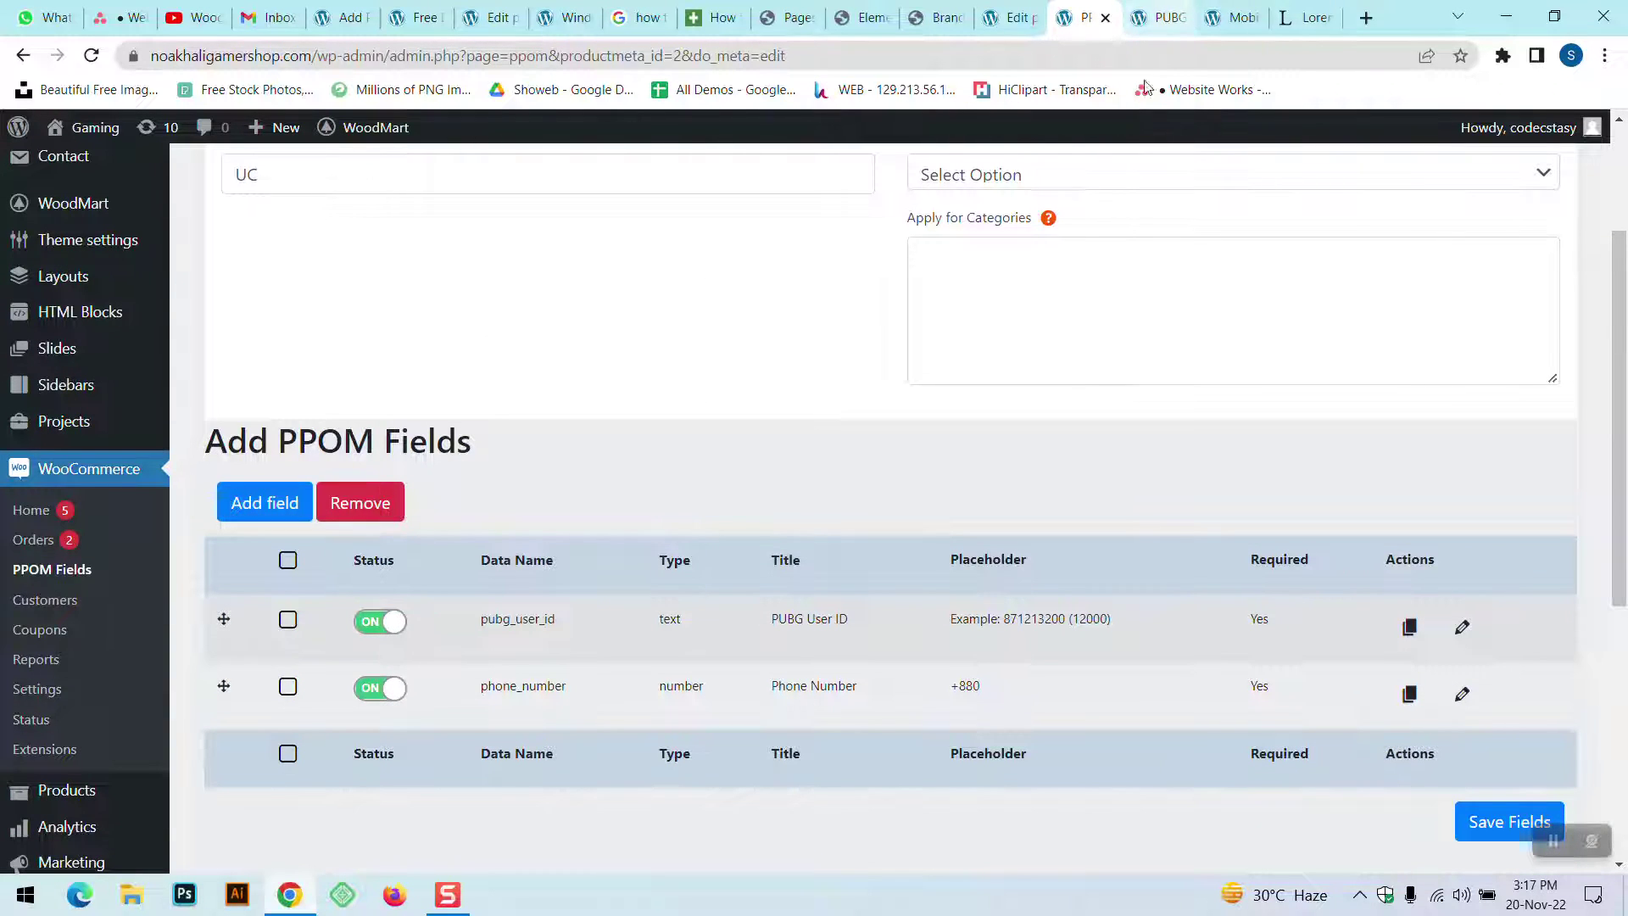
scroll(1050, 334, "up", 1)
scroll(534, 319, "up", 1)
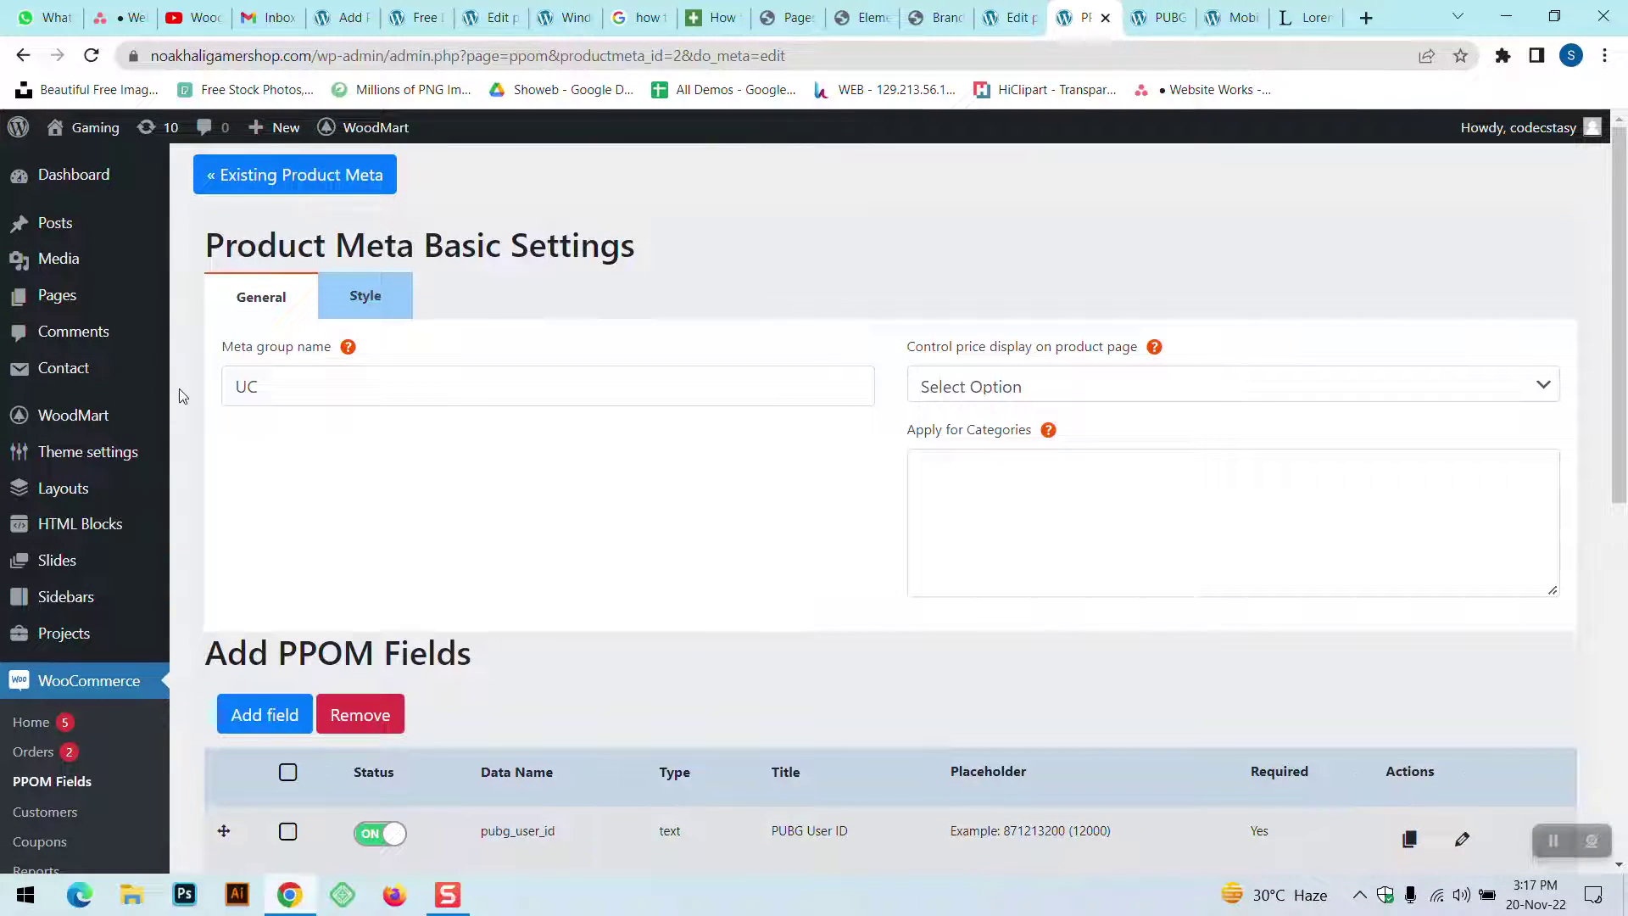
left_click(1105, 17)
- Move the PUBG Game product to the trash from the list of all products
left_click(1015, 12)
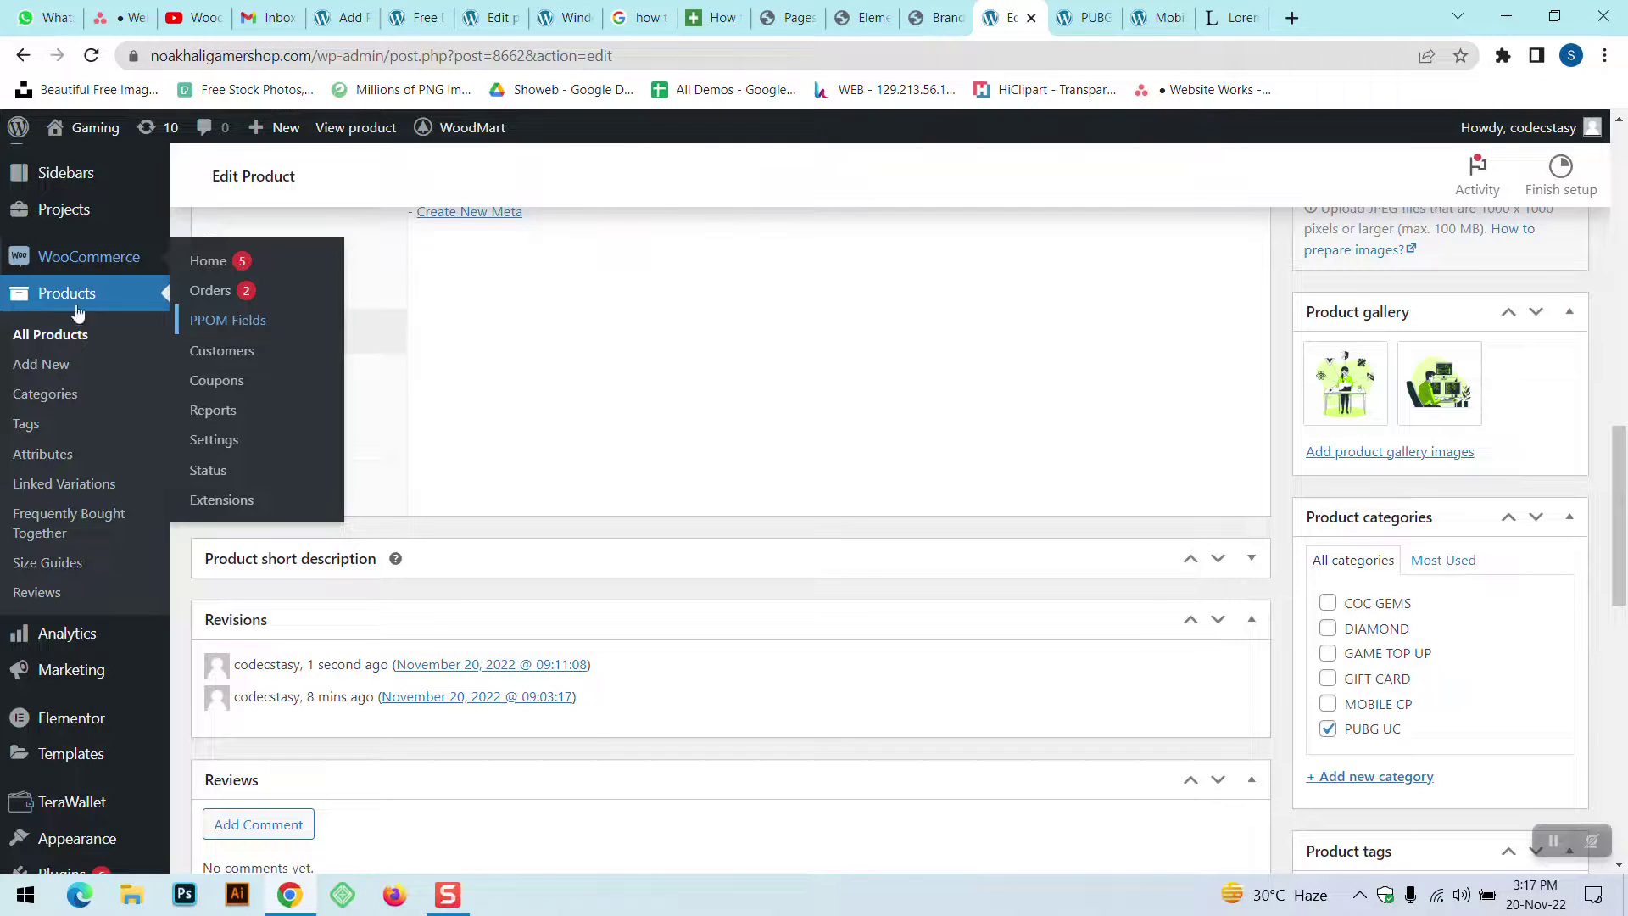
left_click(74, 336)
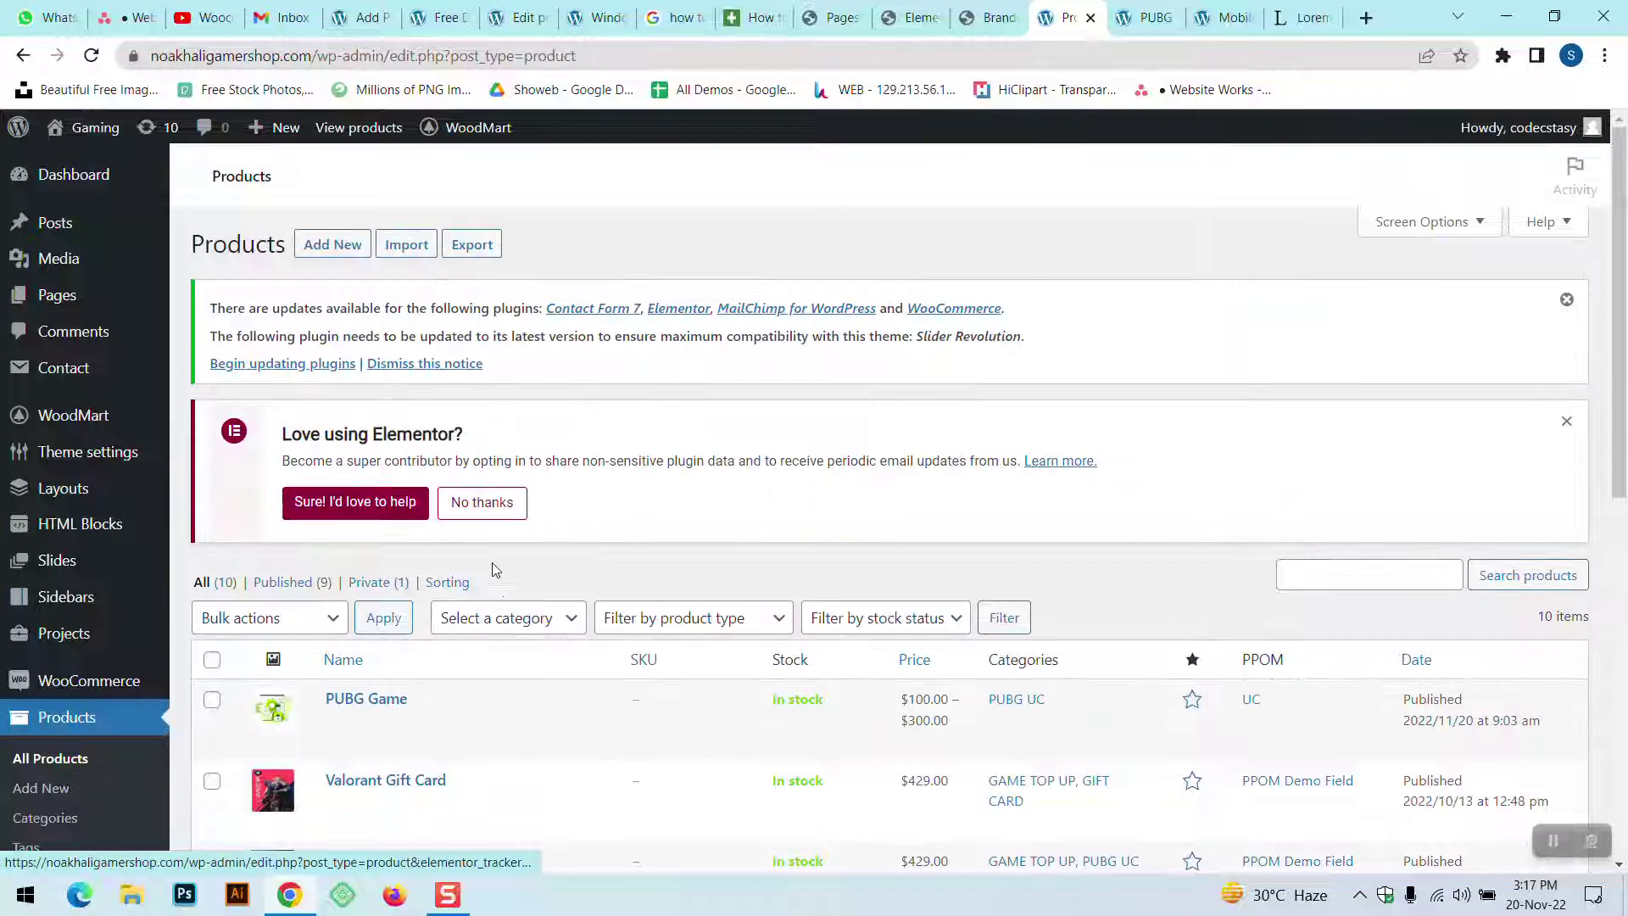
scroll(492, 543, "down", 3)
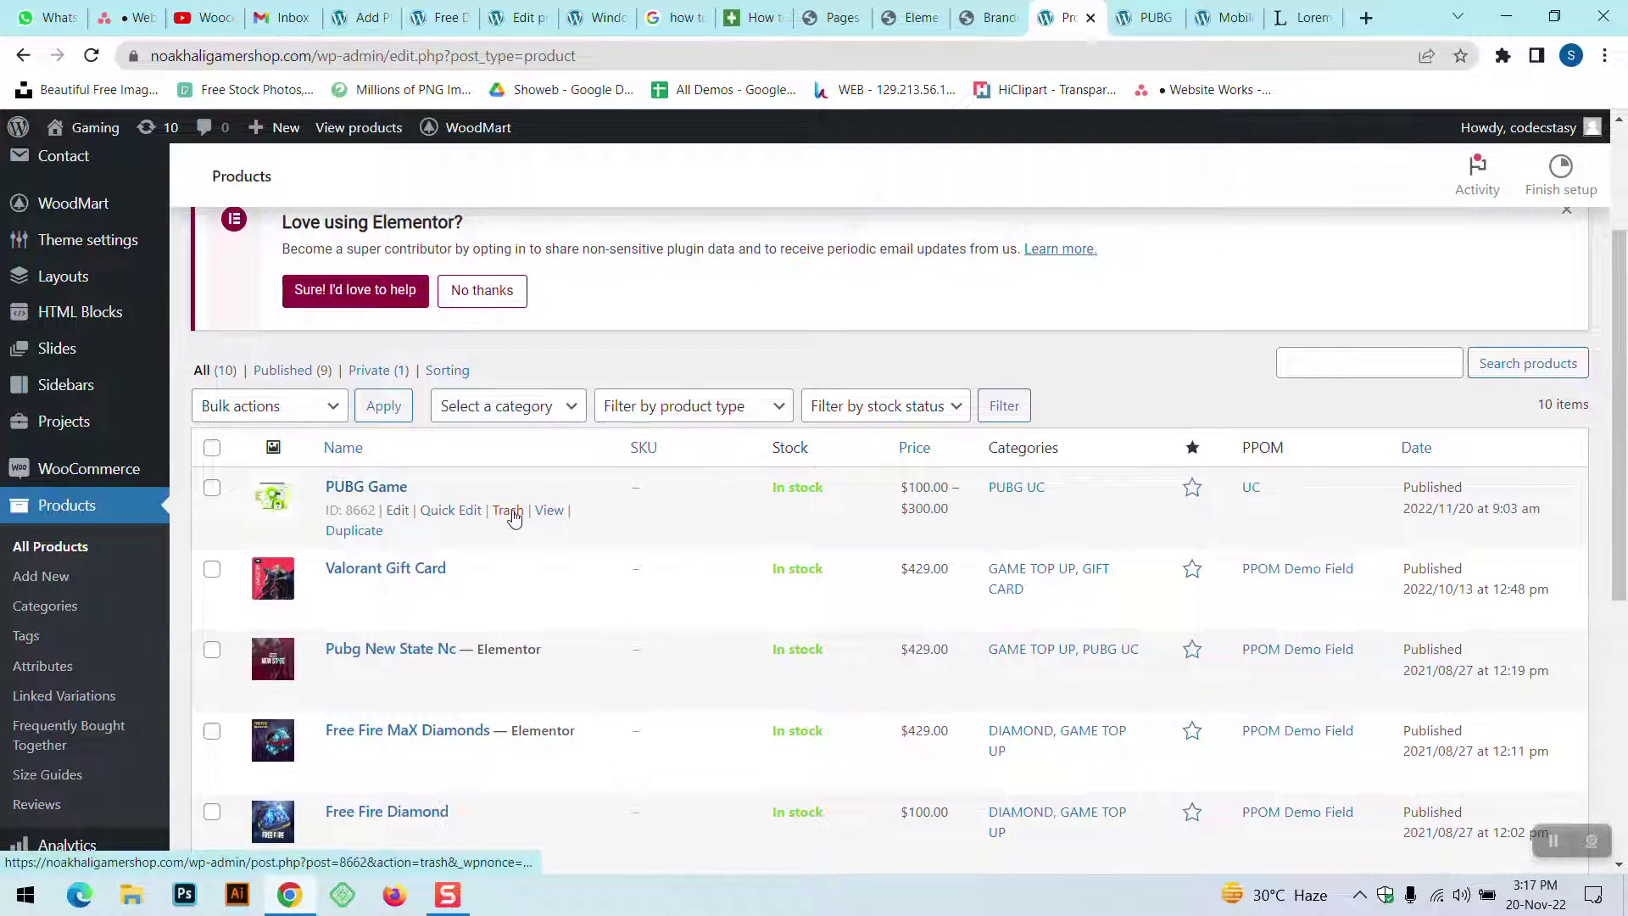
left_click(509, 511)
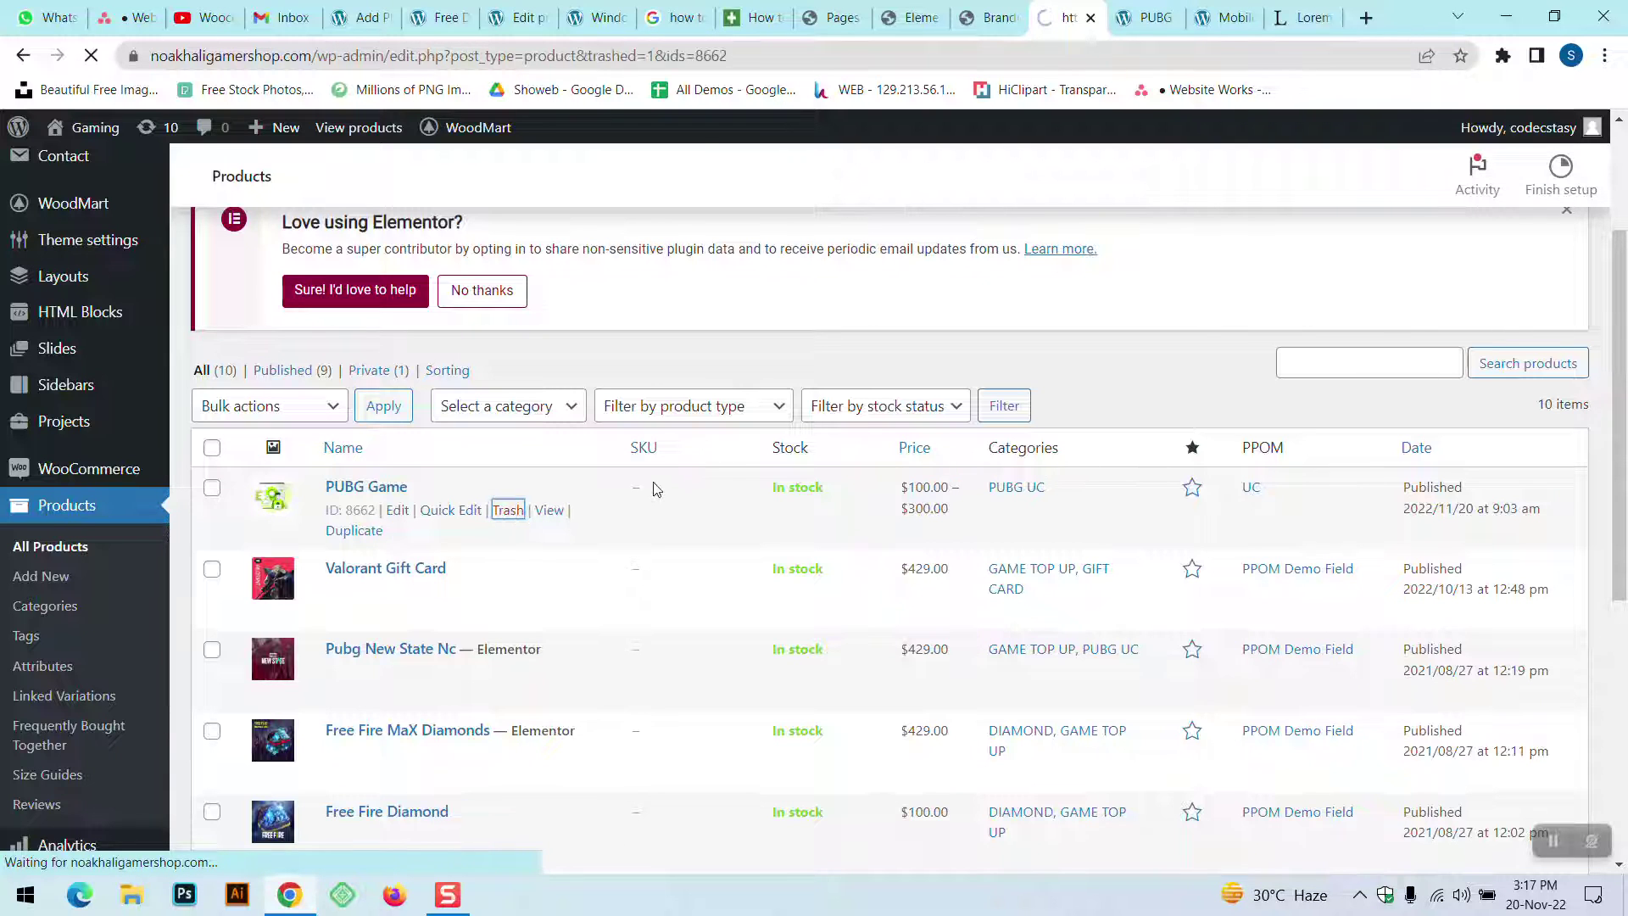
- Show the trashed products and reload the PUBG Game page to check whether it is still available
scroll(442, 475, "down", 3)
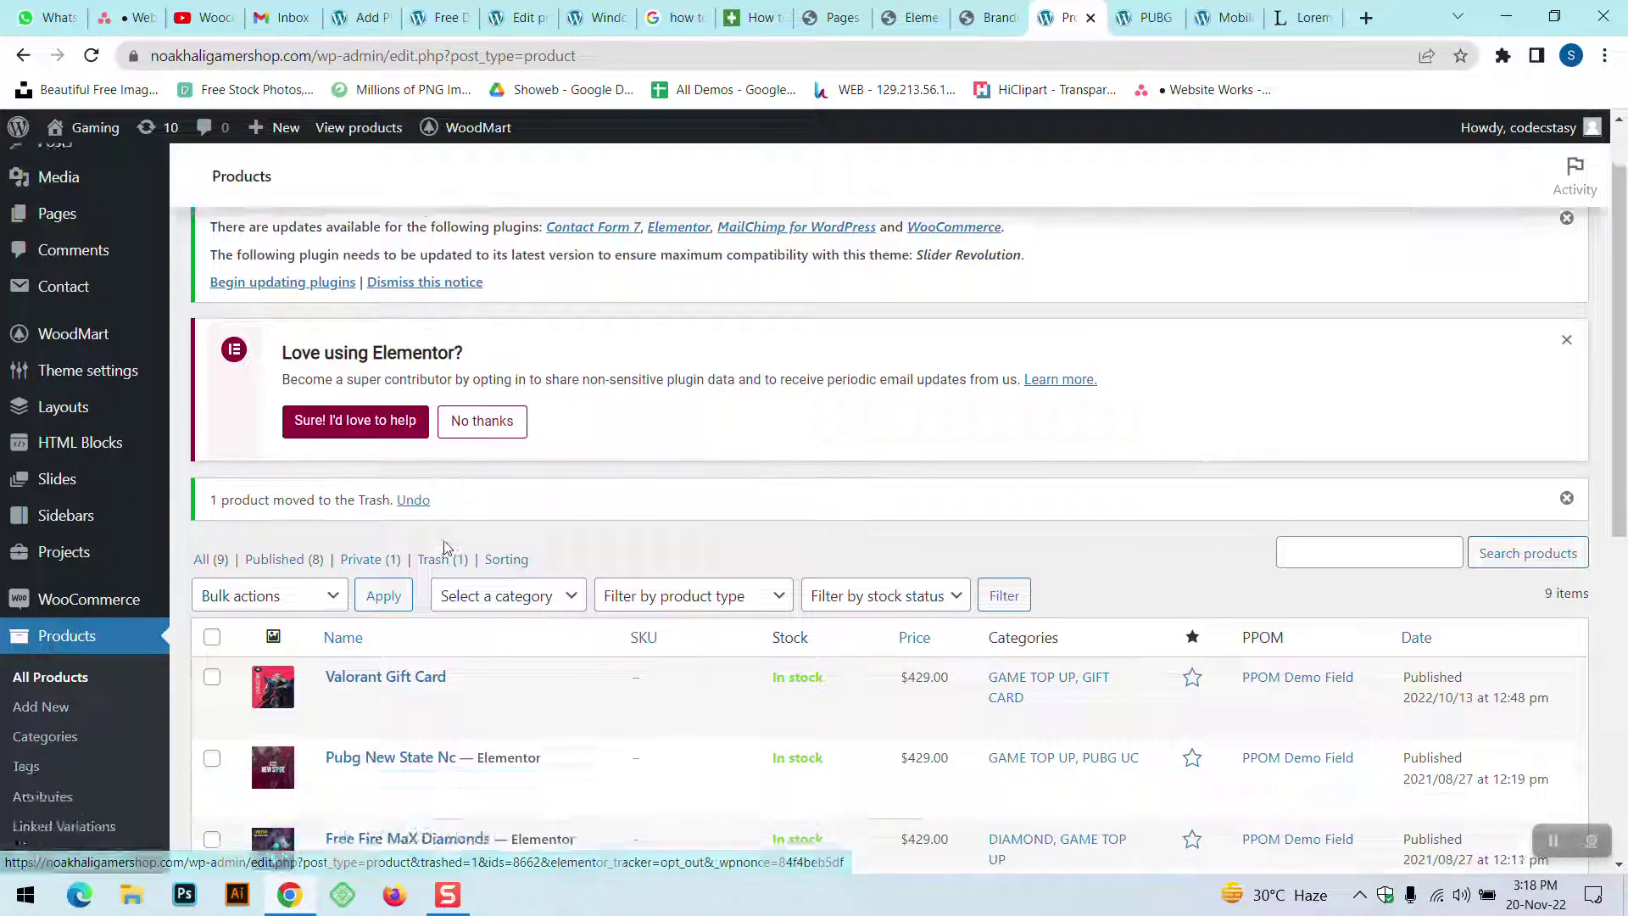
left_click(433, 430)
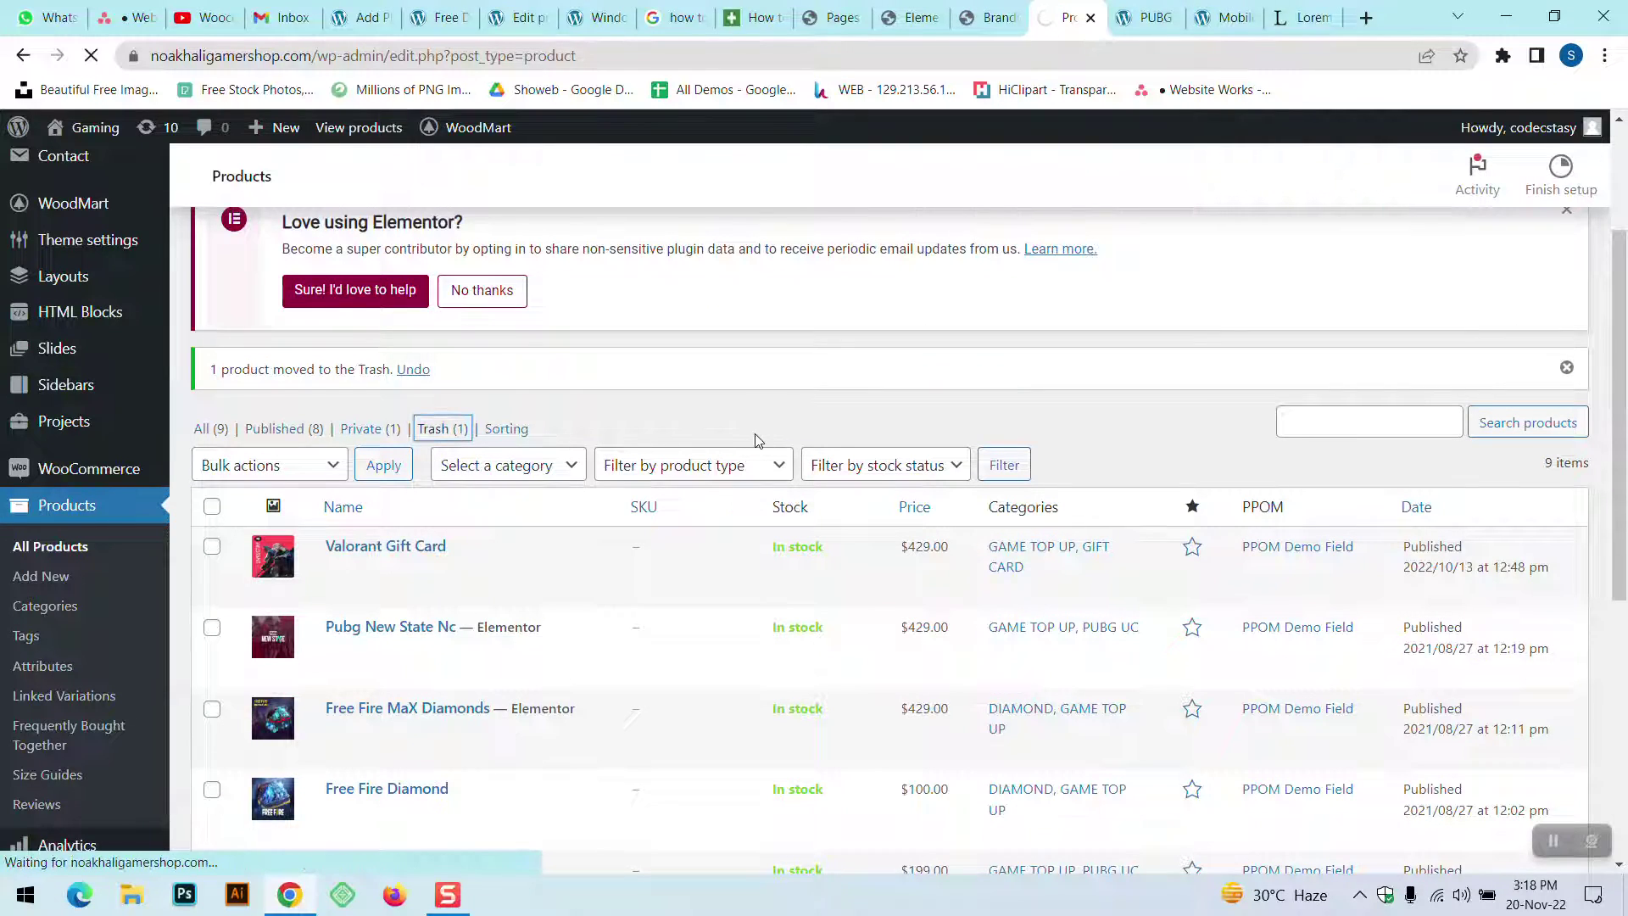
left_click(1146, 17)
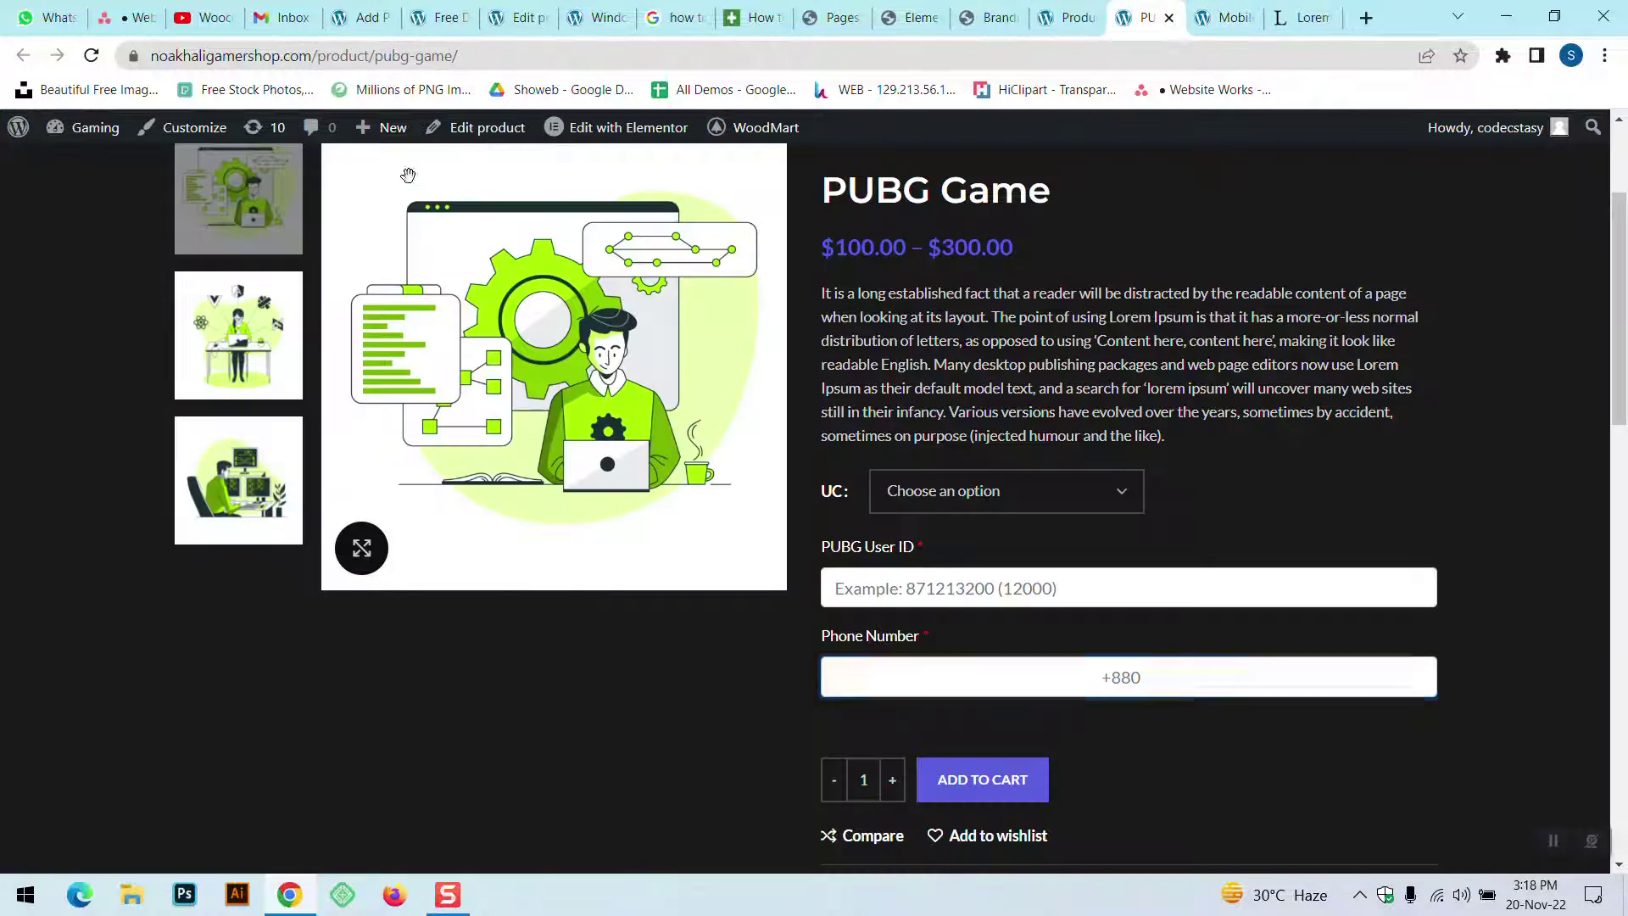
scroll(126, 195, "up", 3)
key("F5")
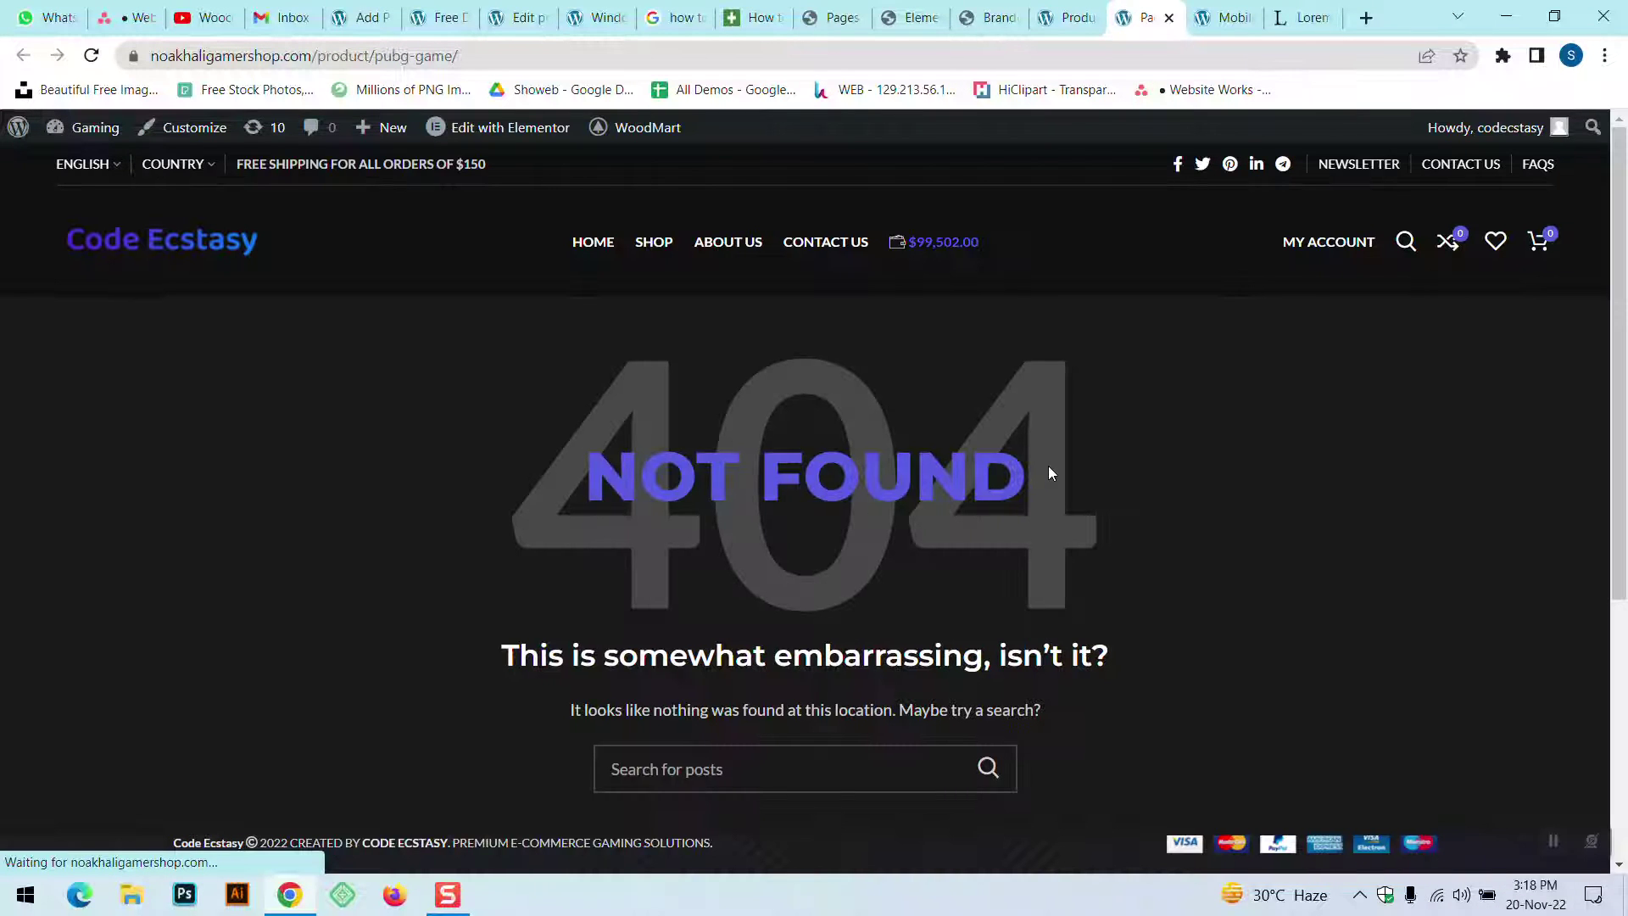
- Restore the PUBG Game product from the trash and show all products
left_click(1070, 17)
scroll(585, 542, "down", 1)
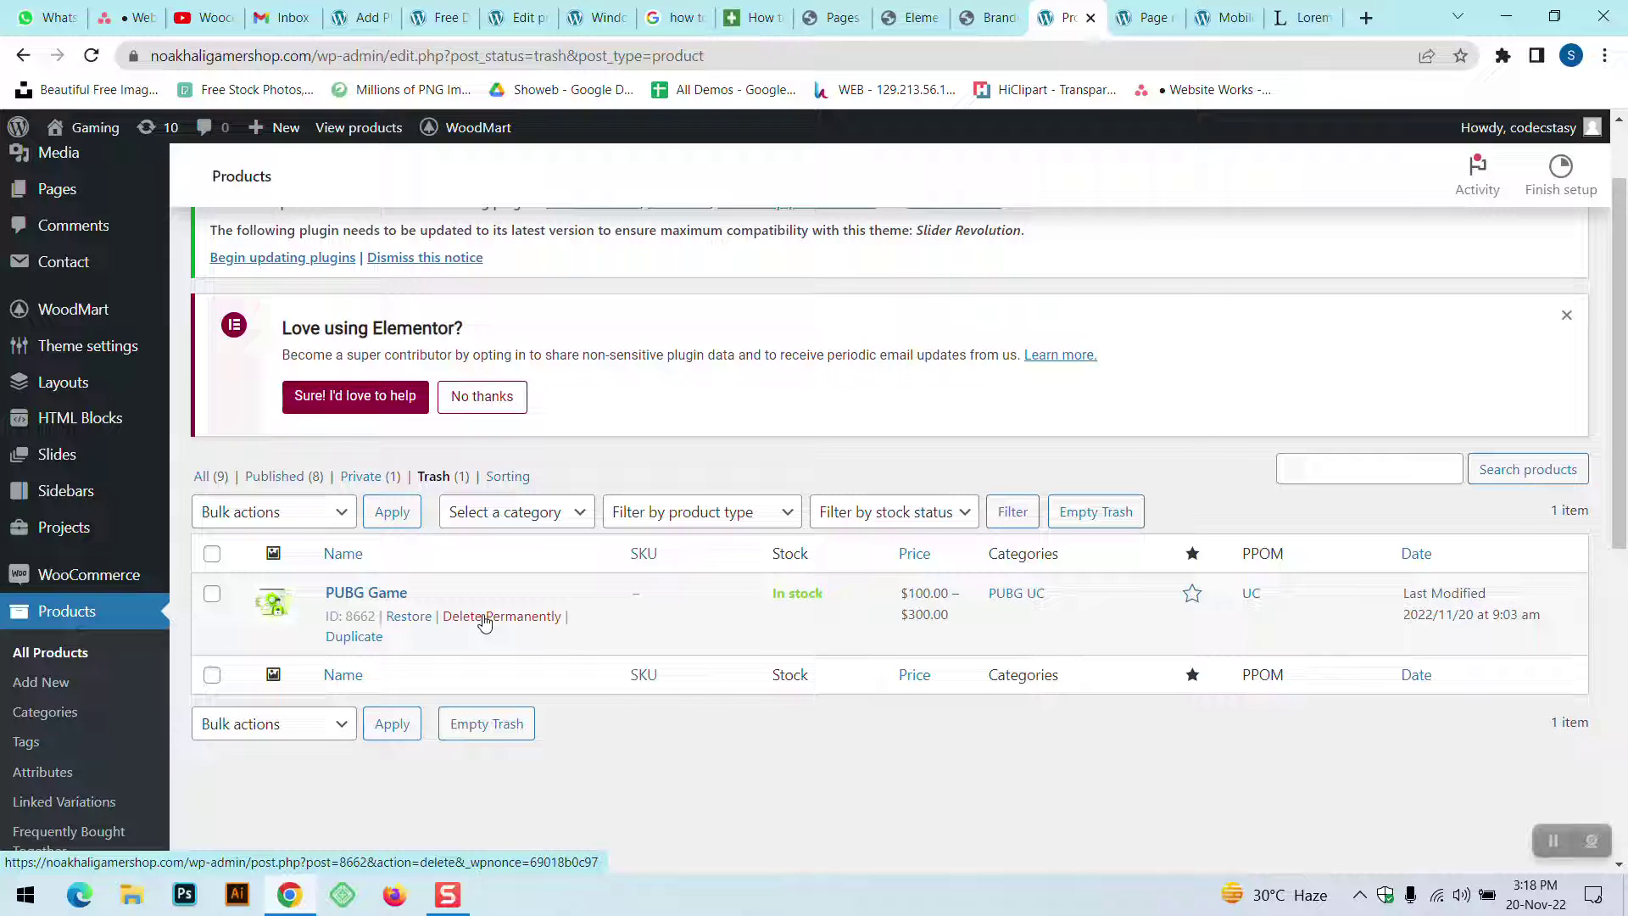
left_click(406, 616)
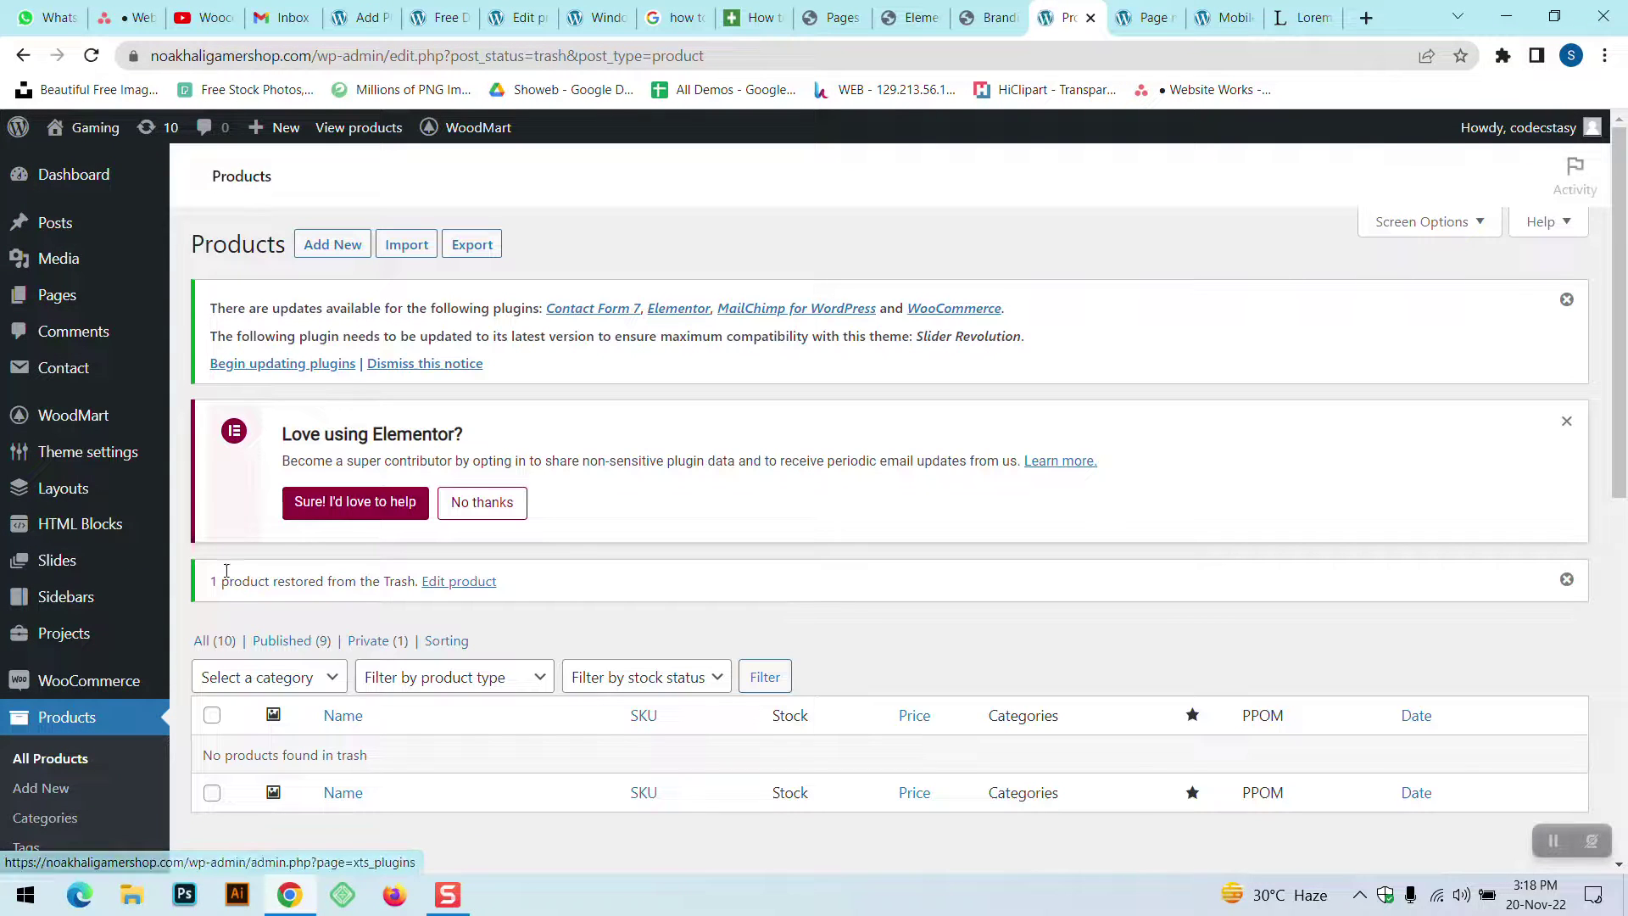
left_click(214, 644)
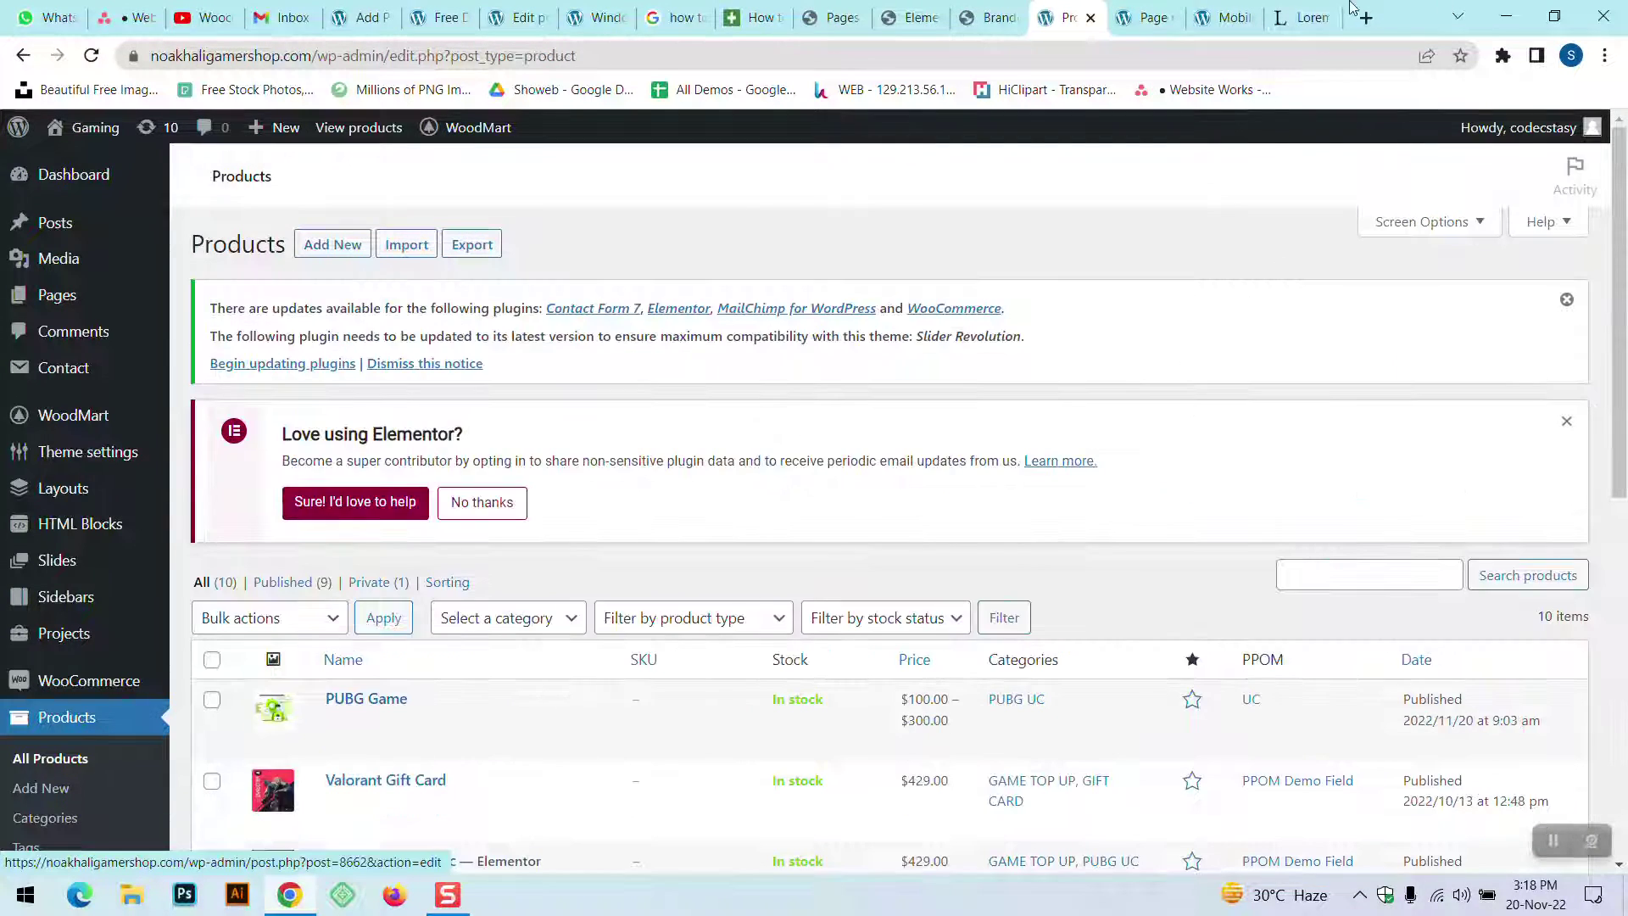
- Check the PUBG Game page's options, required fields and description, and compare it with the Mobile Legends product page
left_click(1147, 17)
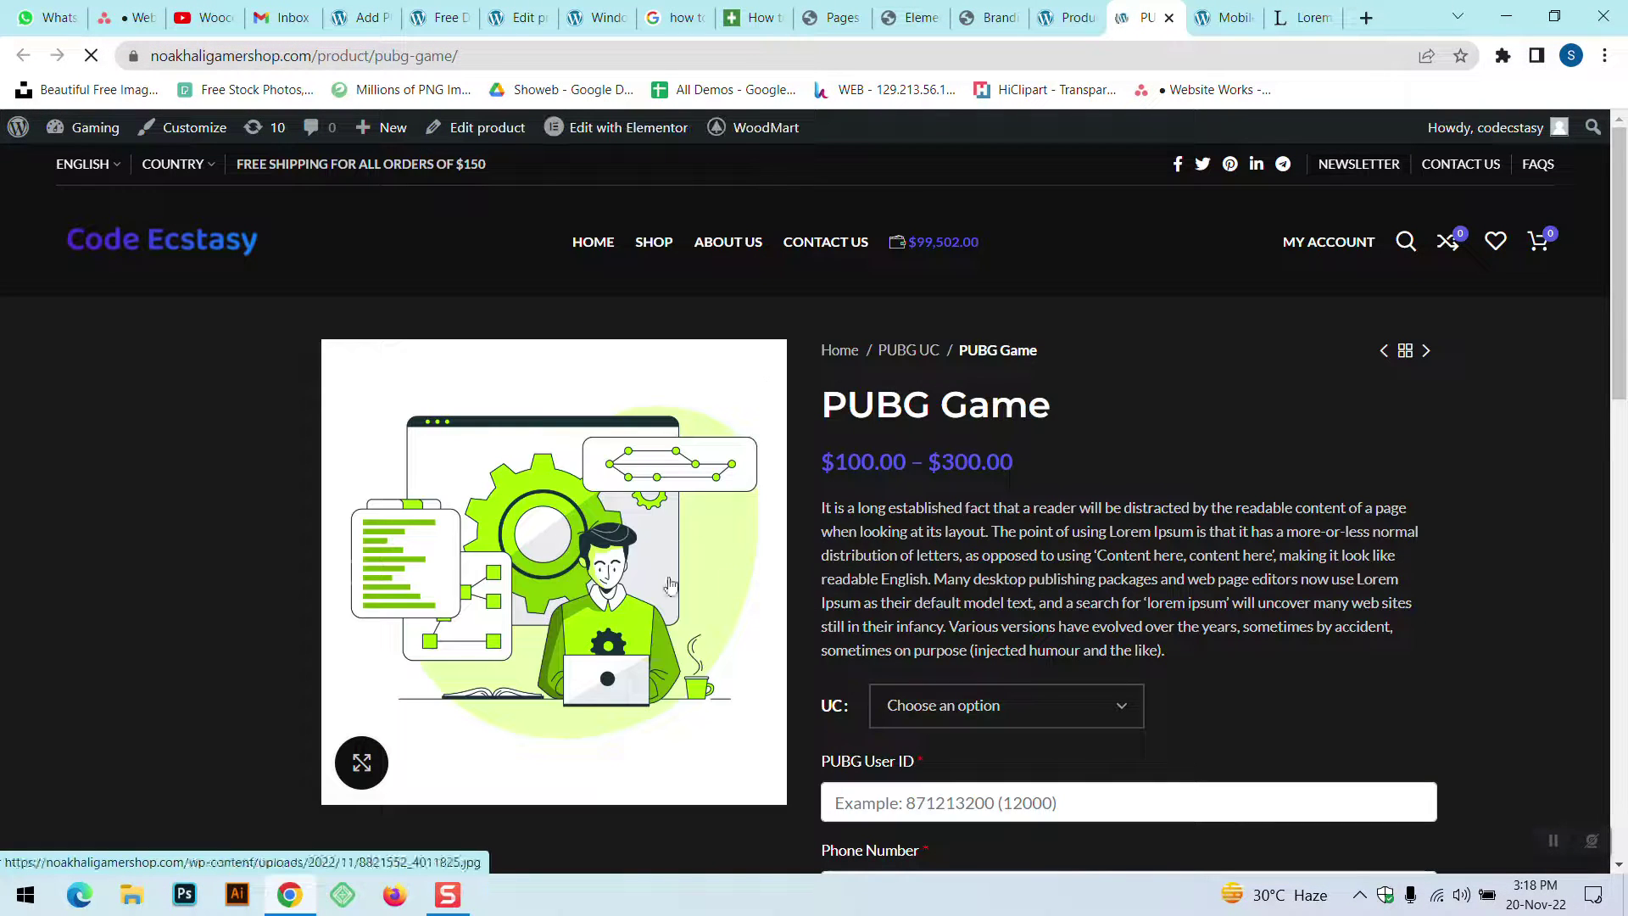
scroll(920, 504, "down", 1)
scroll(920, 504, "down", 8)
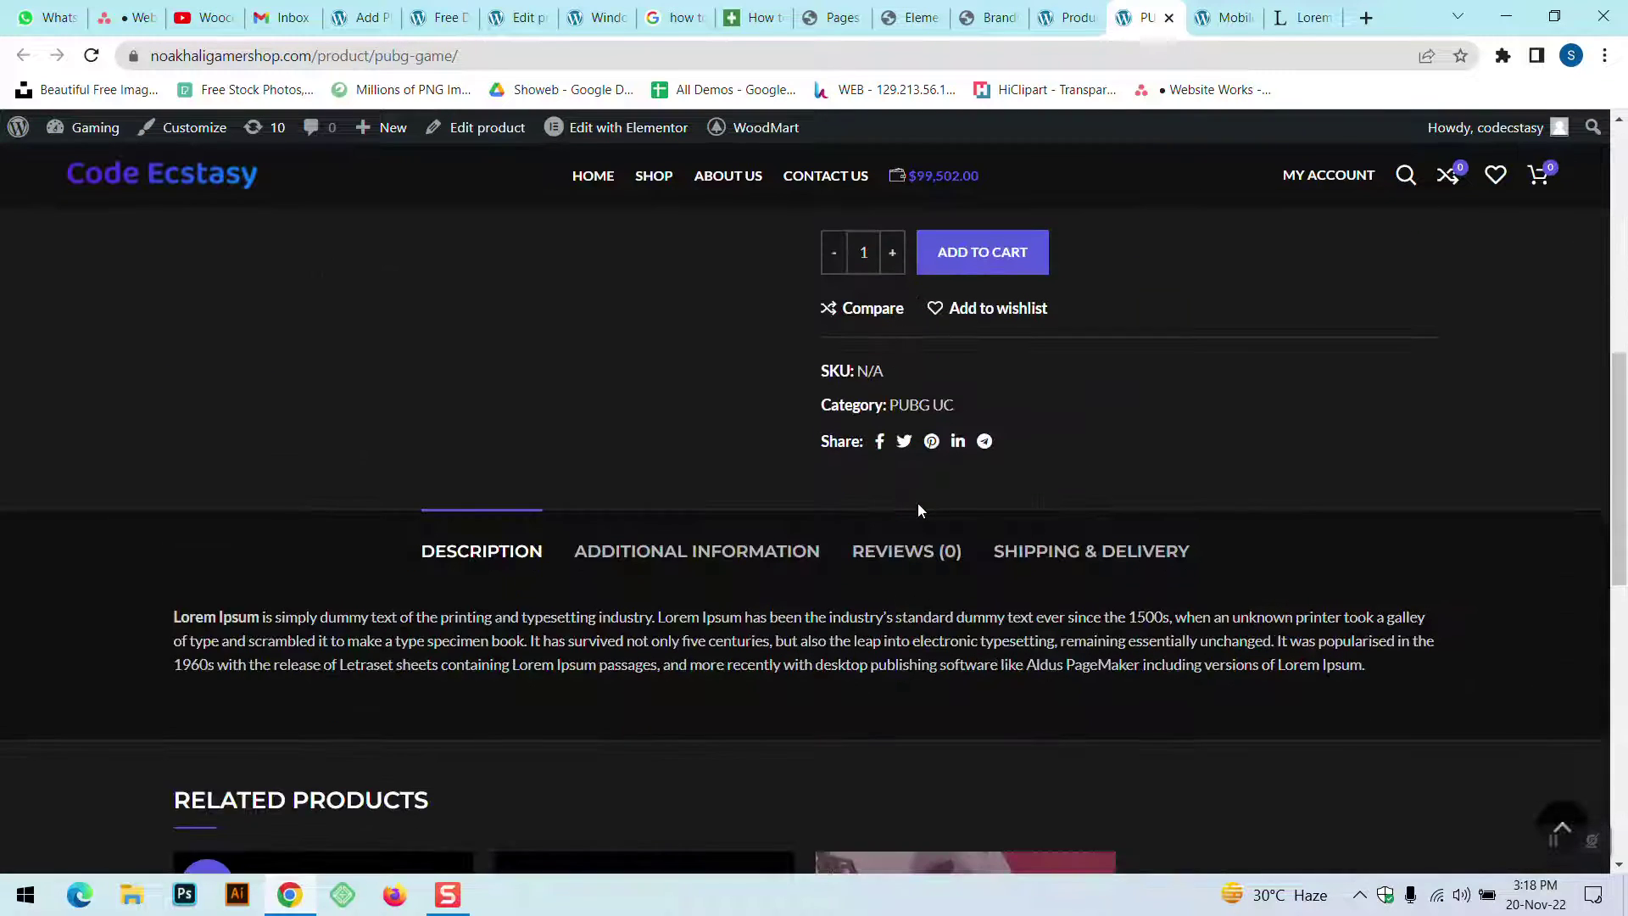
scroll(917, 509, "up", 4)
left_click(1221, 17)
scroll(811, 648, "down", 2)
scroll(810, 648, "down", 3)
scroll(811, 648, "up", 6)
left_click(1143, 8)
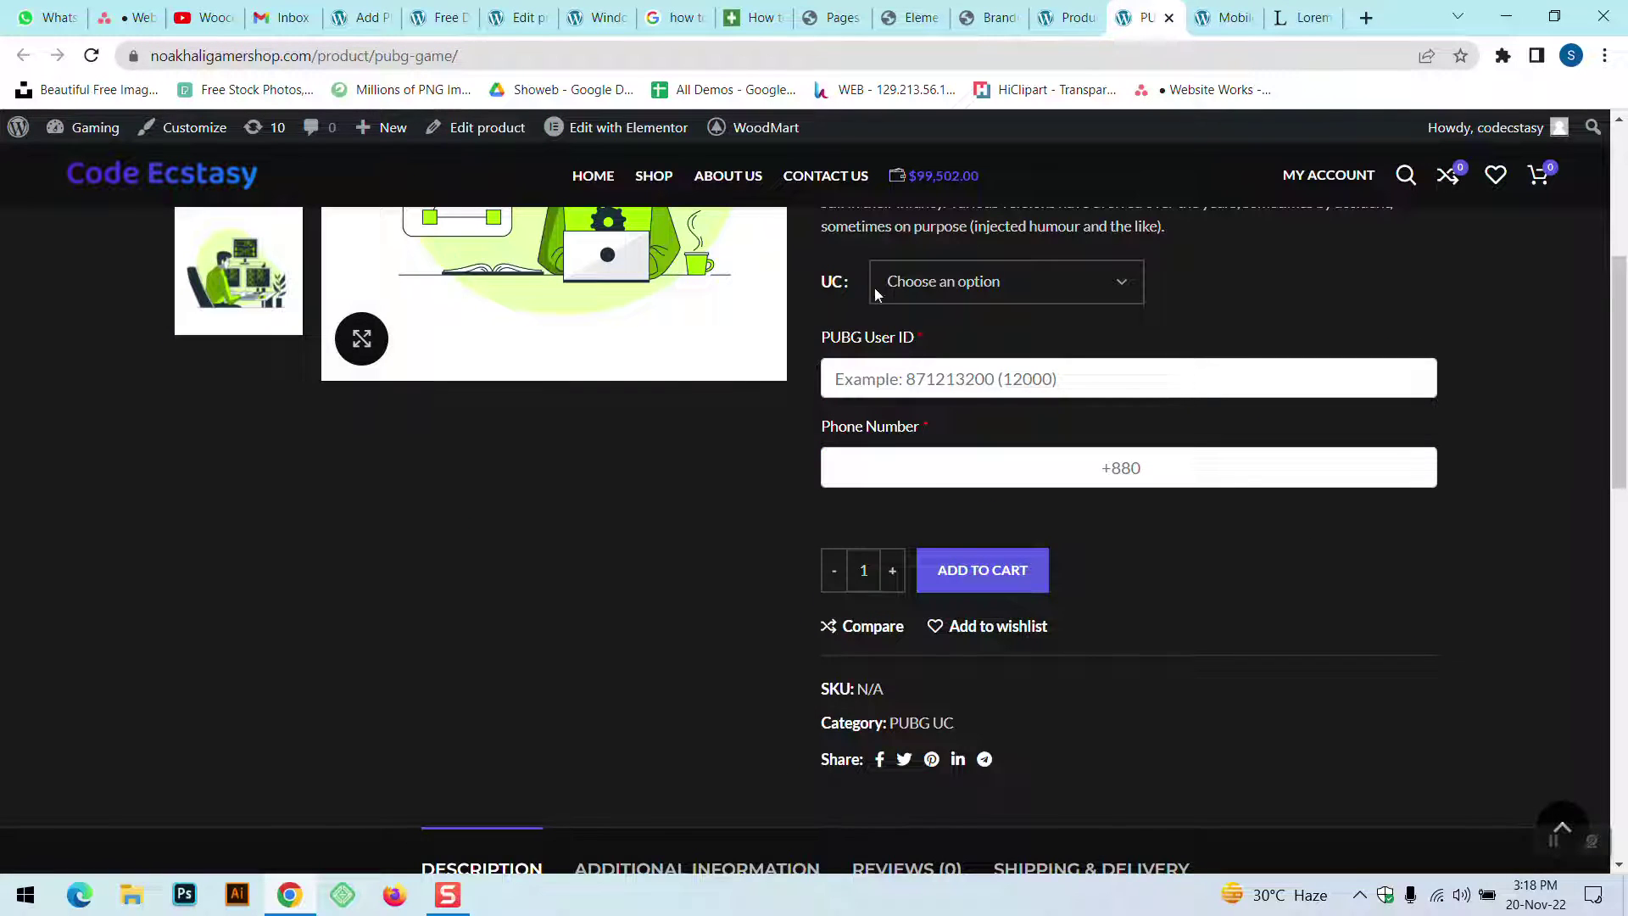
scroll(935, 500, "up", 5)
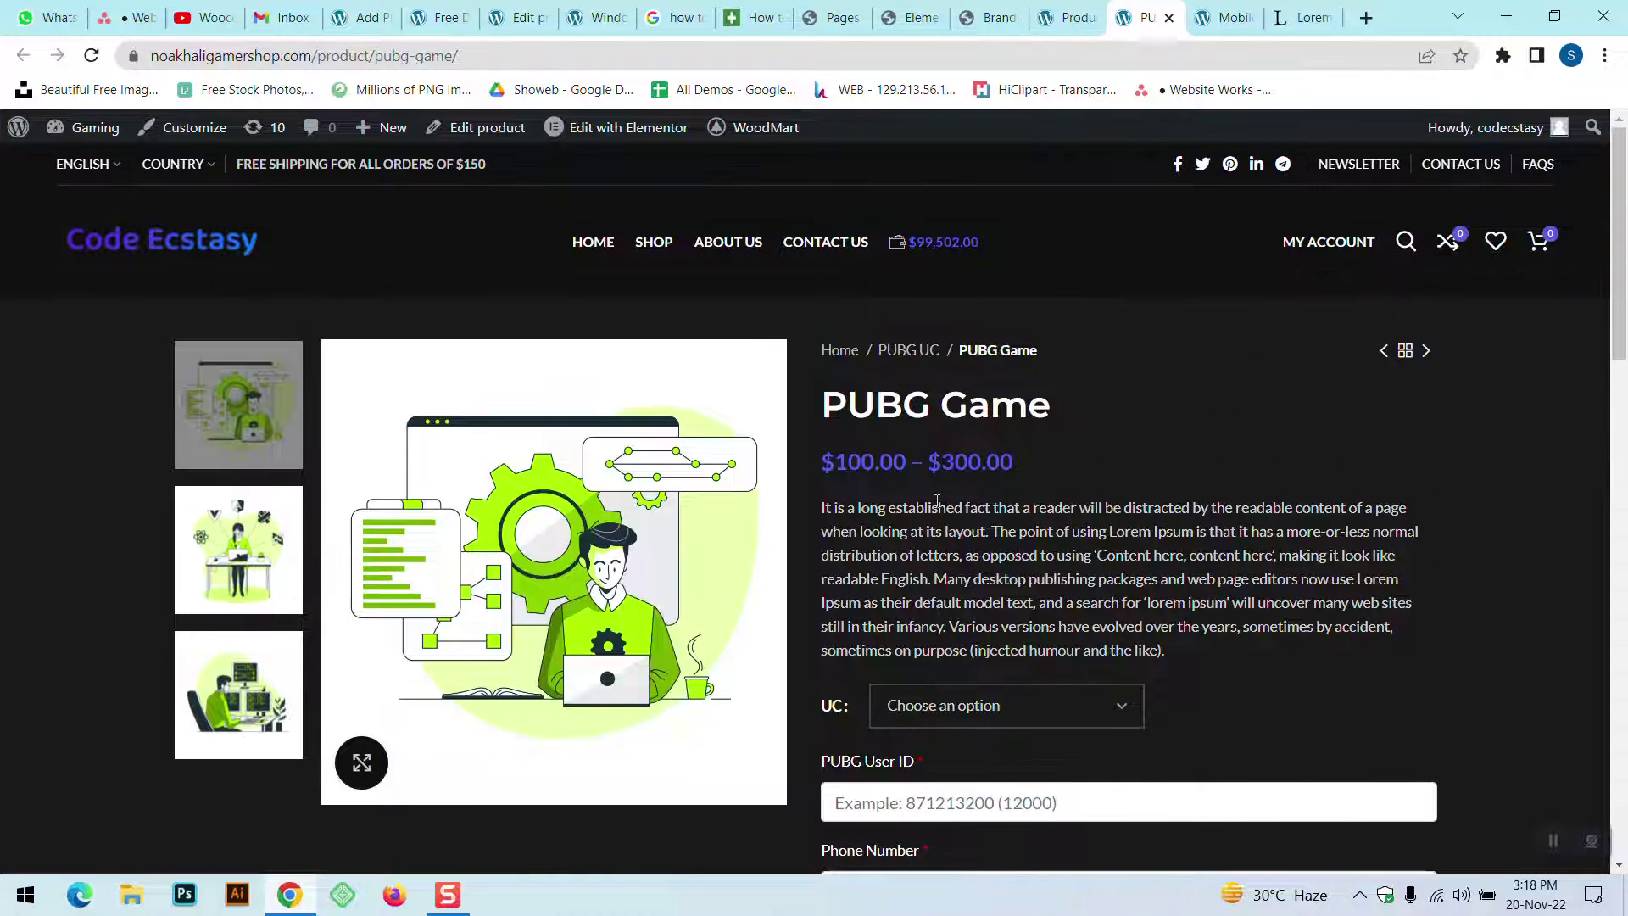